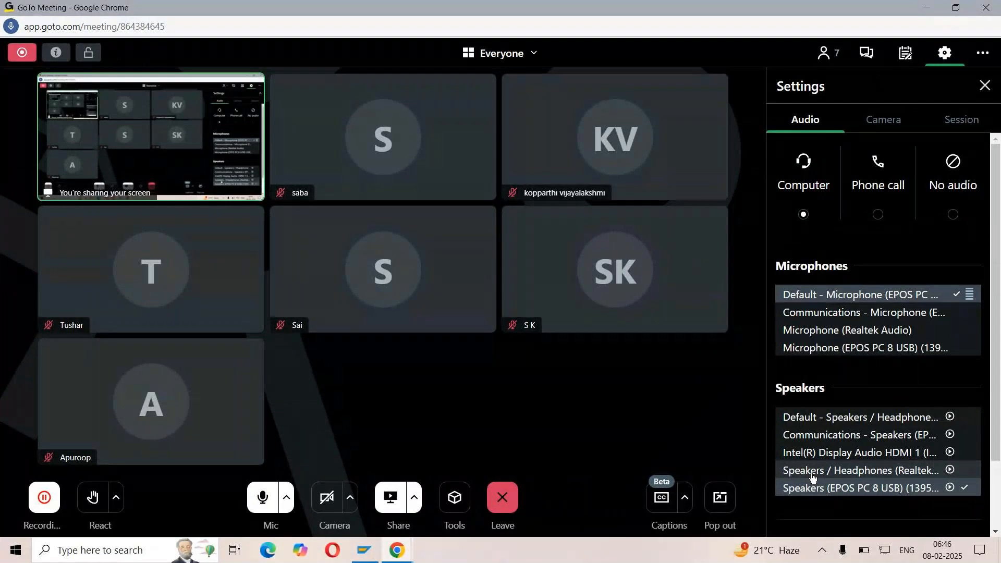
Set the meeting's audio output to Speakers / Headphones (Realtek) and close the meeting settings
click(813, 471)
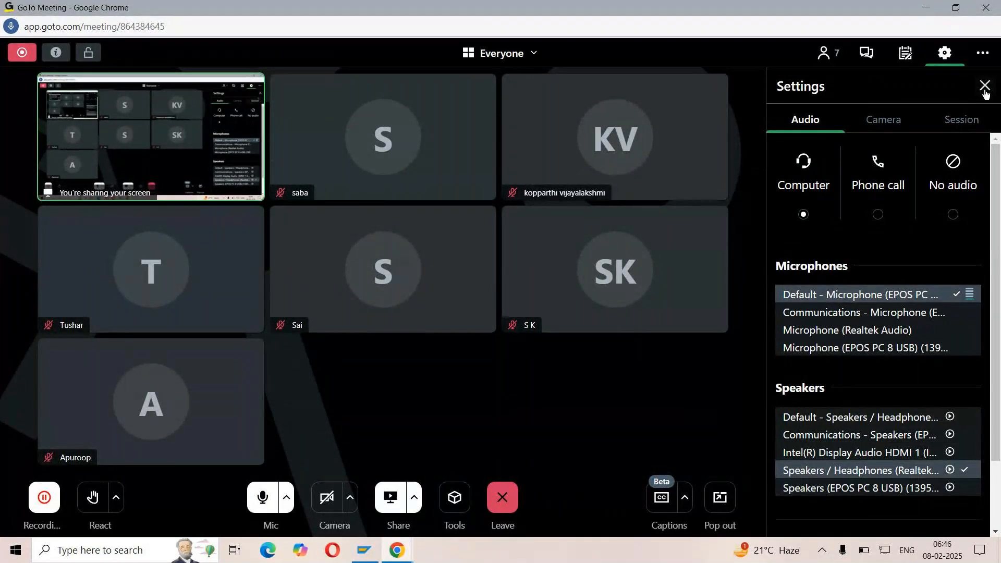
click(985, 87)
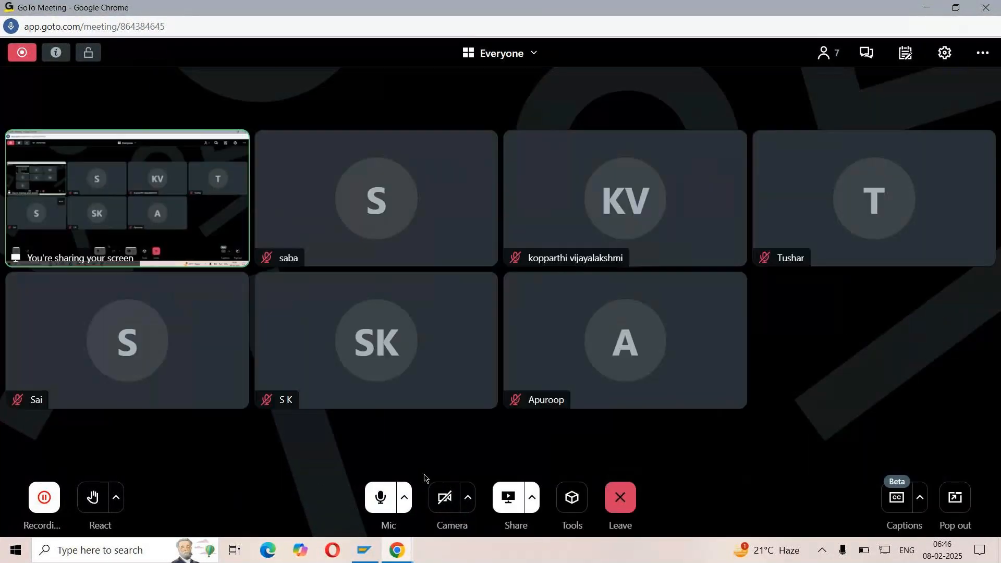
Minimize the meeting and SAP Logon windows, open the SD DEMO workbook in Excel, dismiss the licence notices and maximize the window
click(932, 8)
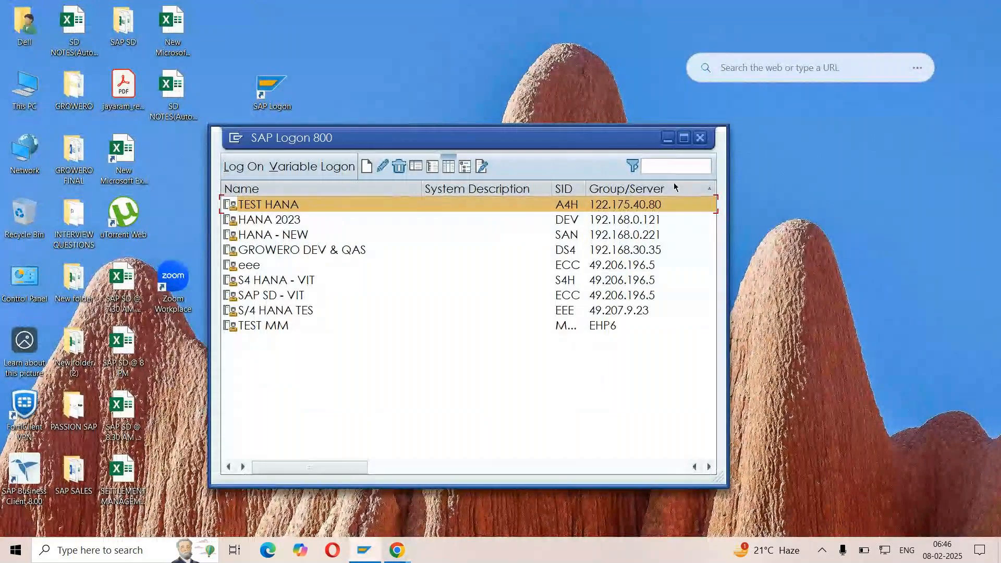
click(668, 138)
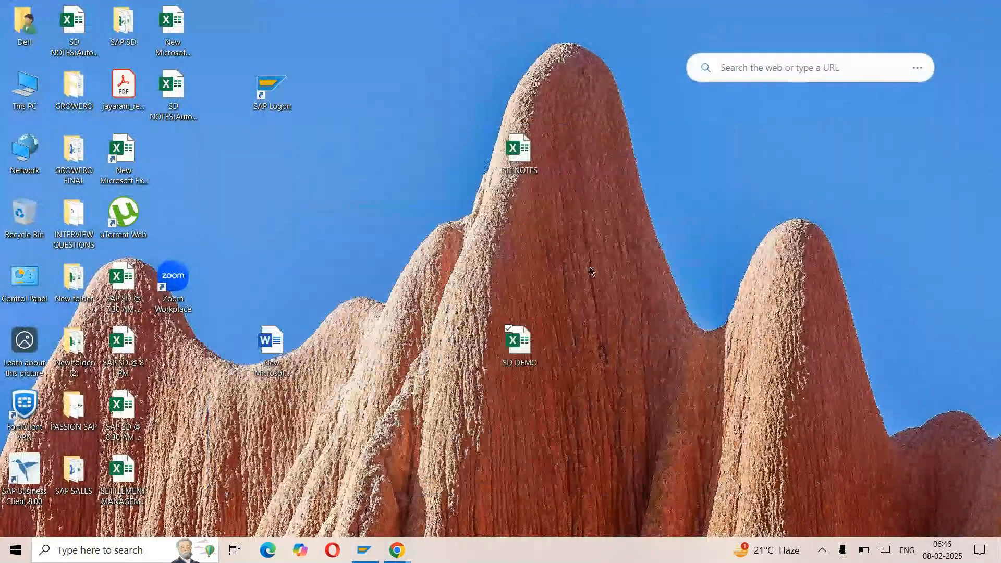
double_click(513, 356)
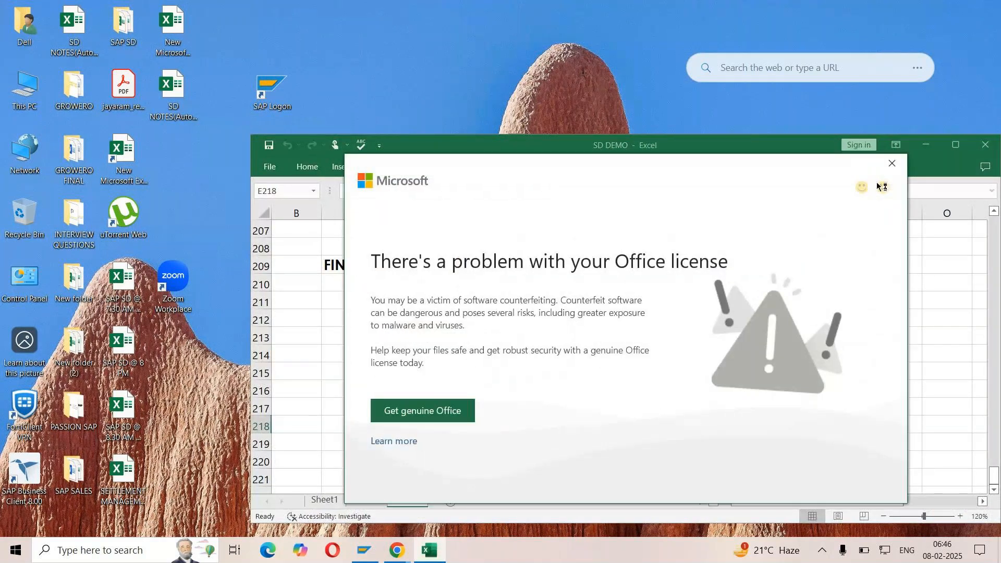
click(892, 161)
click(956, 144)
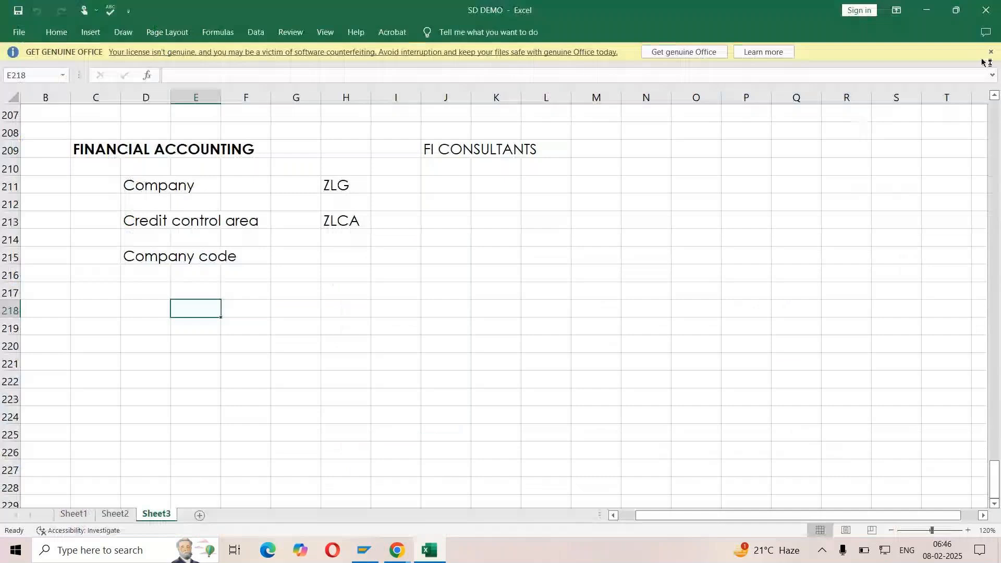
click(645, 228)
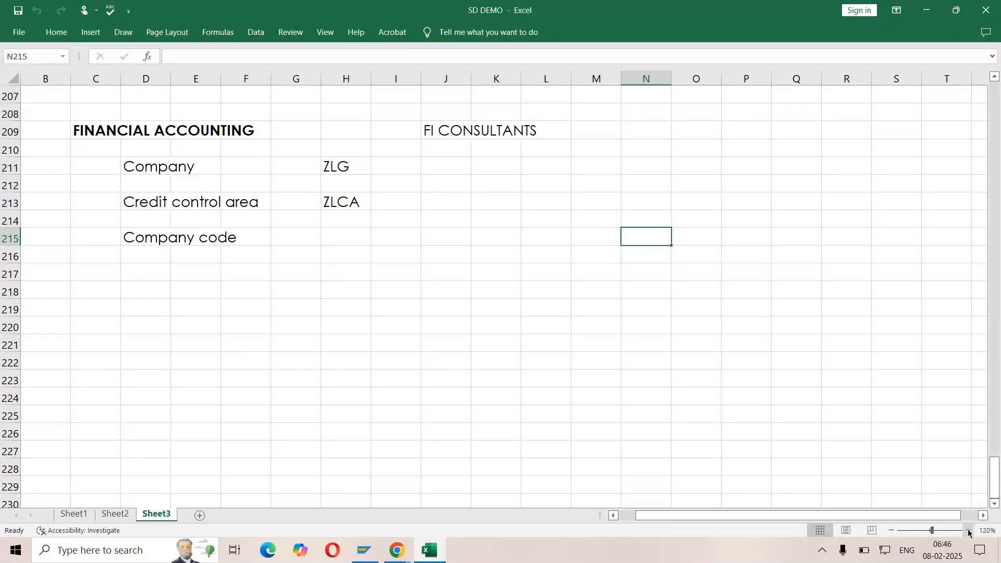
Examine the Company, Credit control area and Company code entries under FINANCIAL ACCOUNTING on Sheet3
click(968, 530)
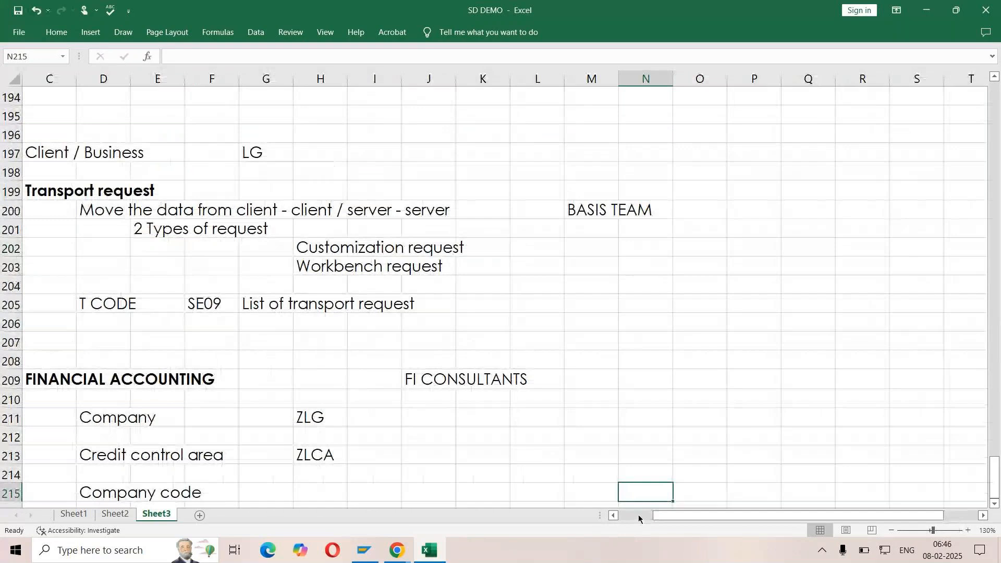
click(638, 516)
scroll(391, 353, down, 3)
click(208, 249)
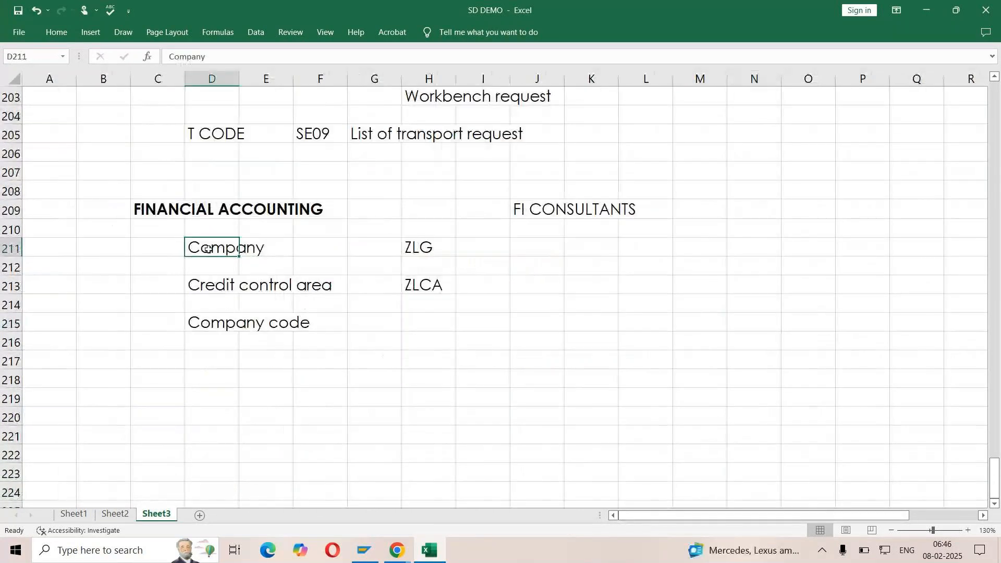
click(198, 289)
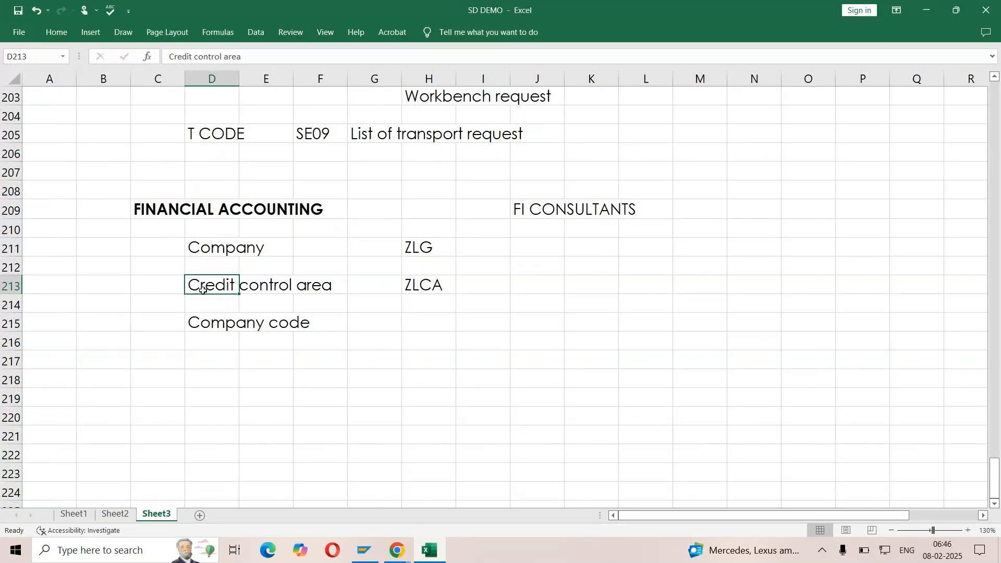
click(420, 318)
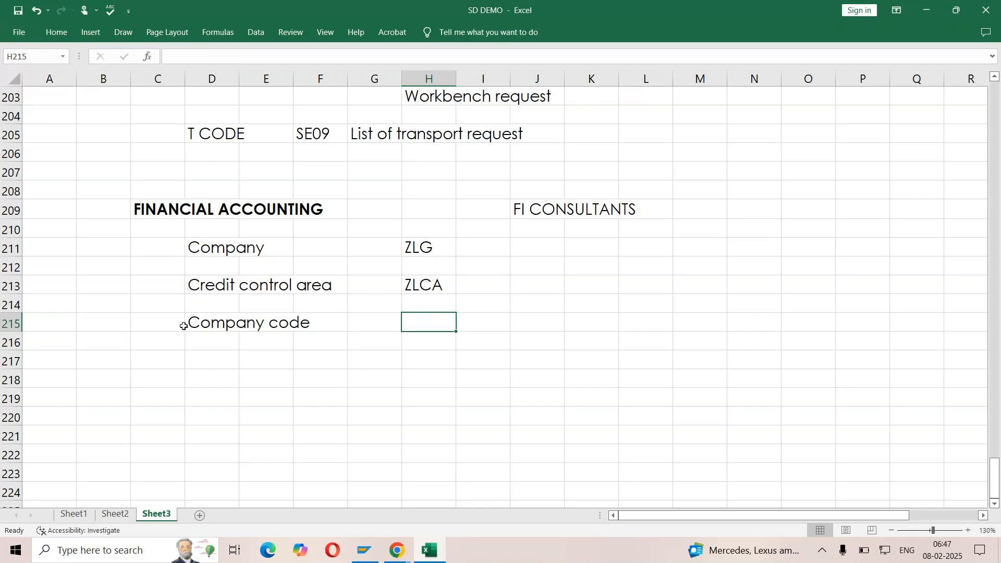
drag(168, 322, 342, 322)
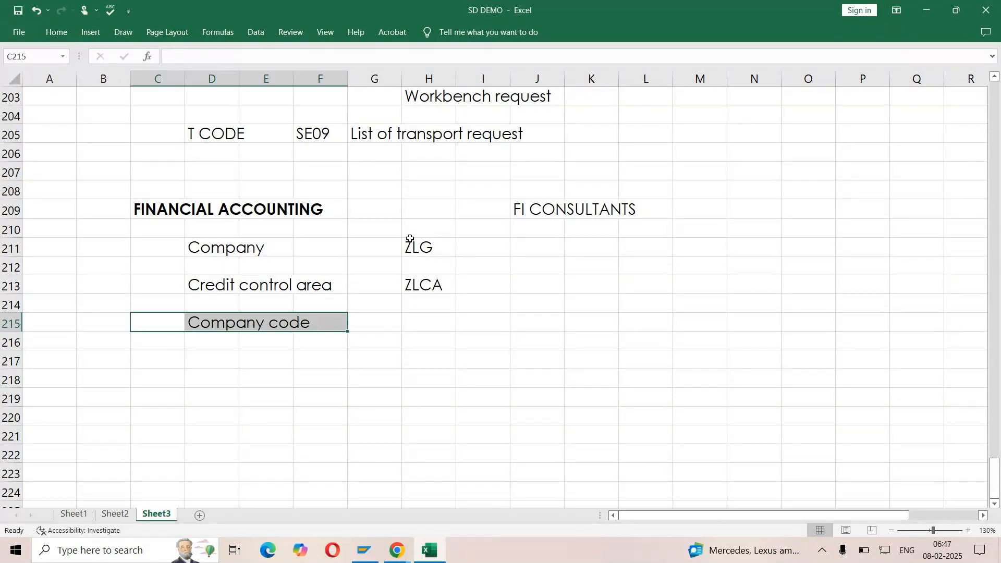
click(418, 234)
drag(418, 234, 424, 288)
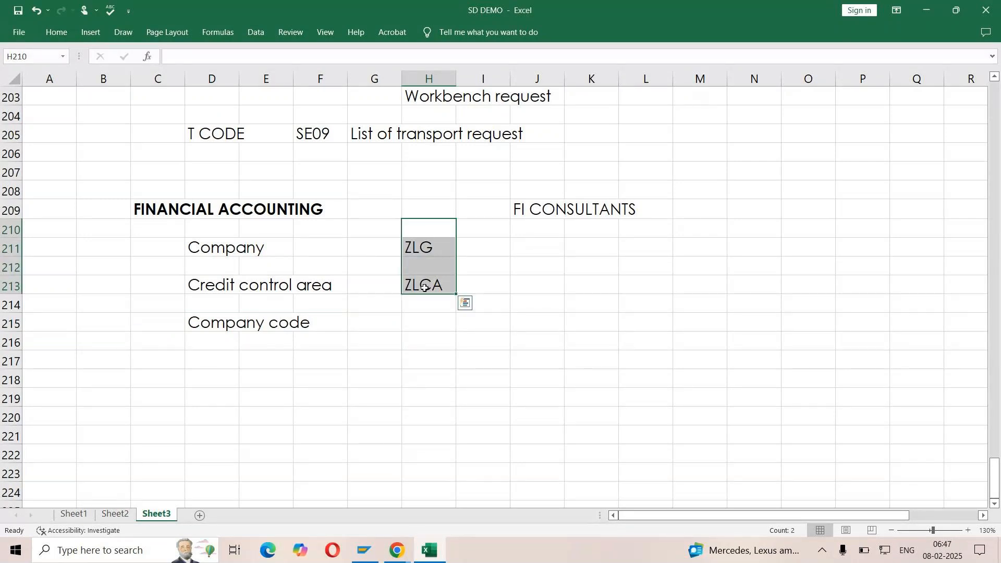
click(206, 323)
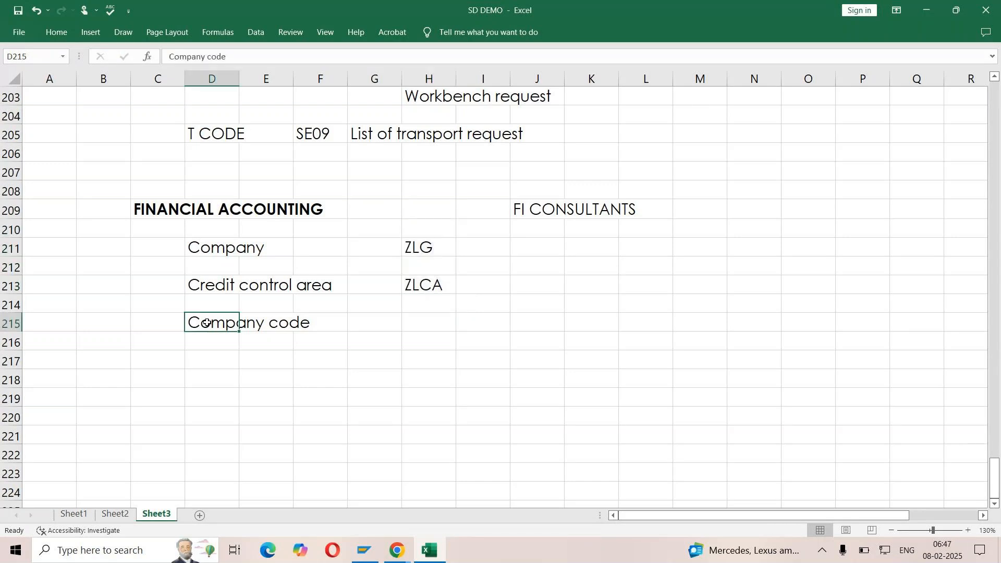
click(541, 323)
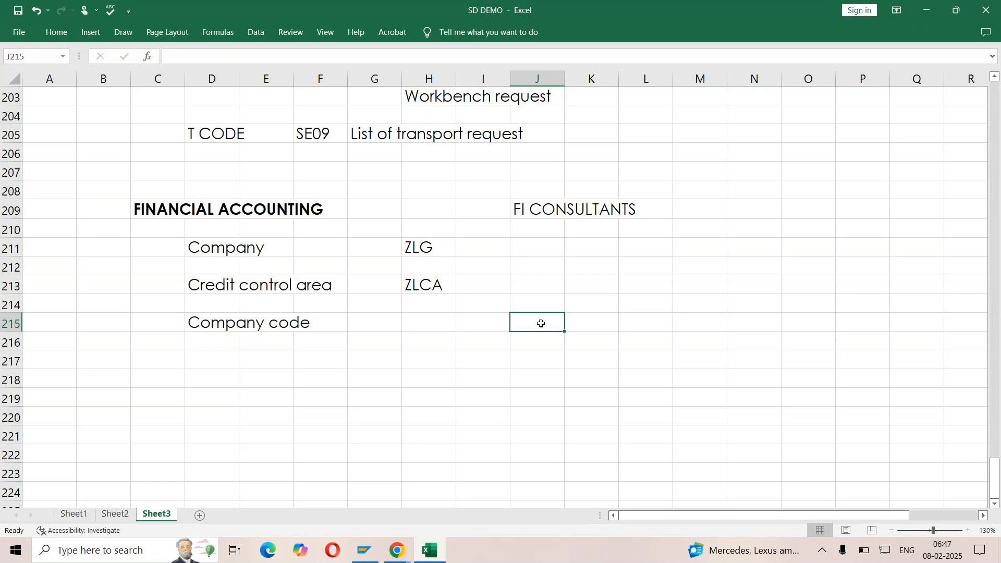
click(415, 328)
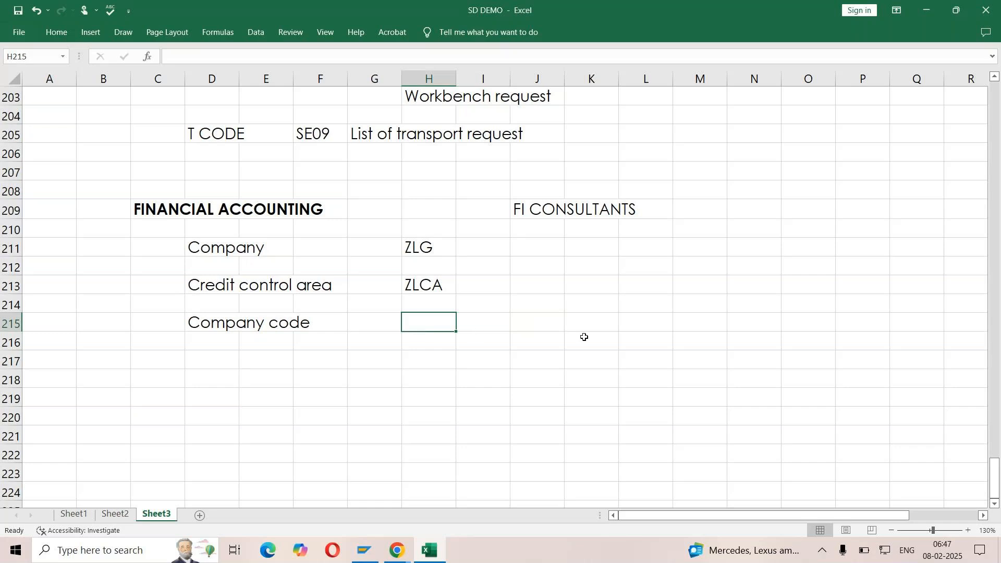
Enter "Entries need to be activated" in J215 beside Company code and "Chart of accounts" in J216
click(533, 327)
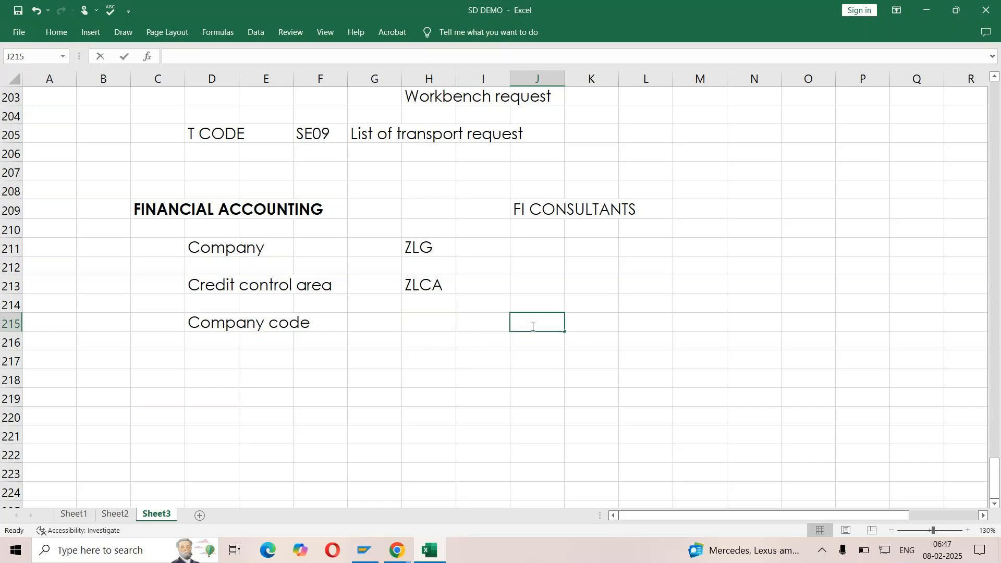
text(Entries need to be activated)
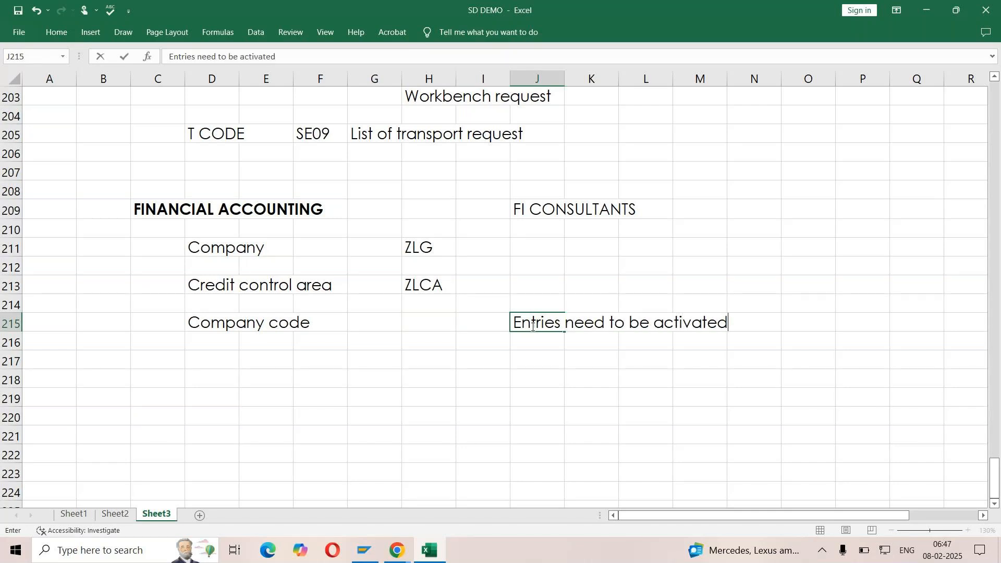
key(Return)
text(Chart of a)
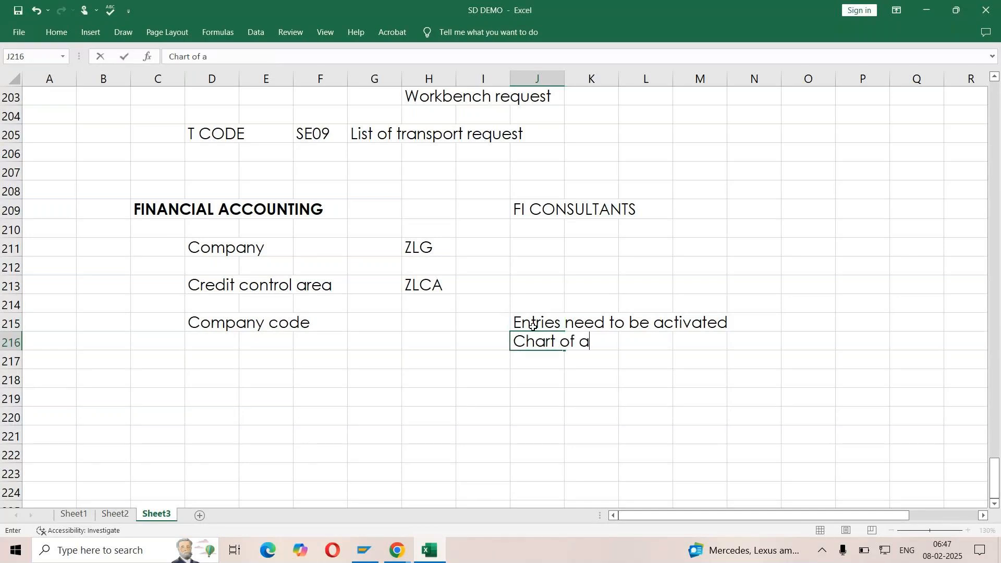
text(ccounts)
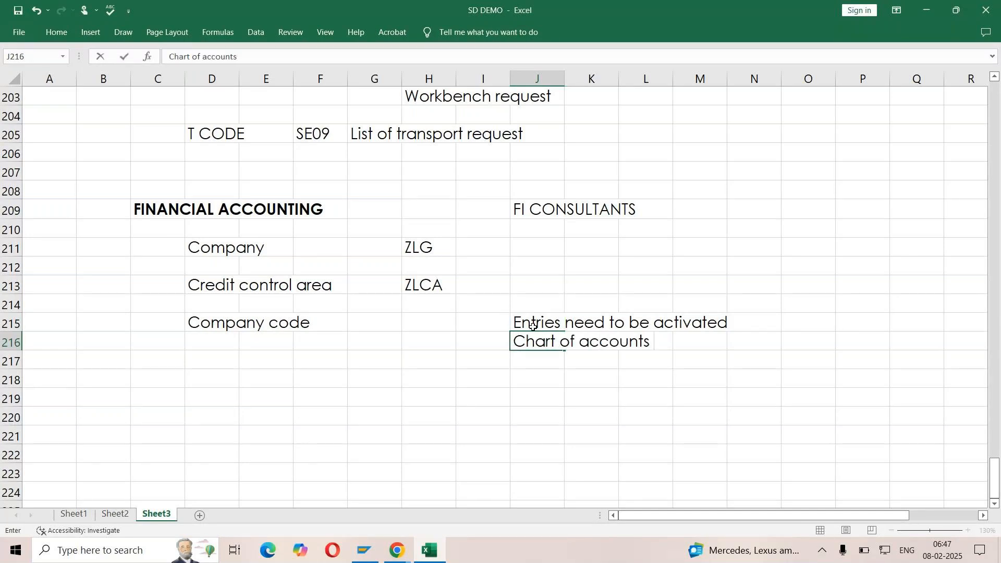
Enter the description "Structured list of G/L Accounts" in K217, below the chart of accounts note
click(602, 360)
text(St)
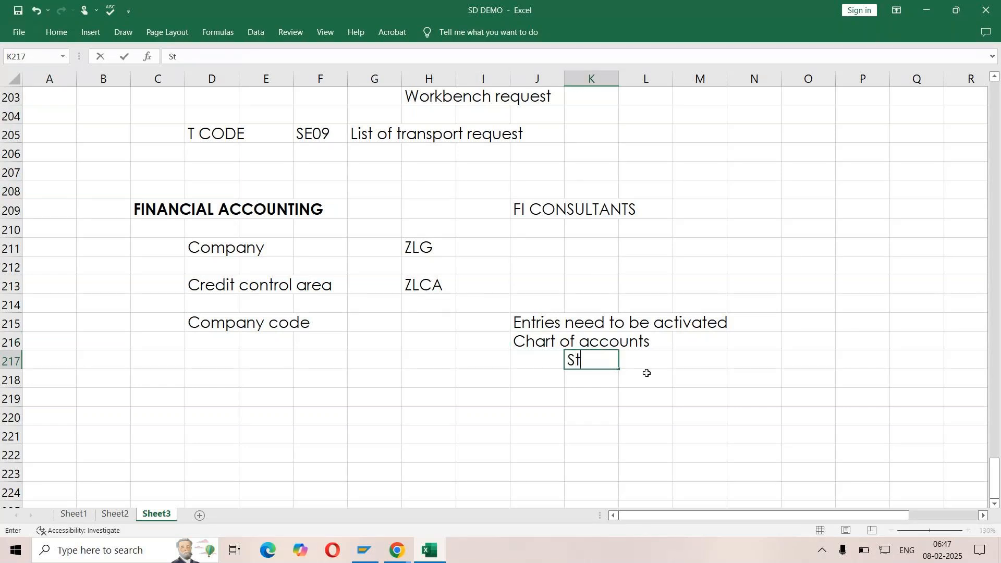
text(ructured )
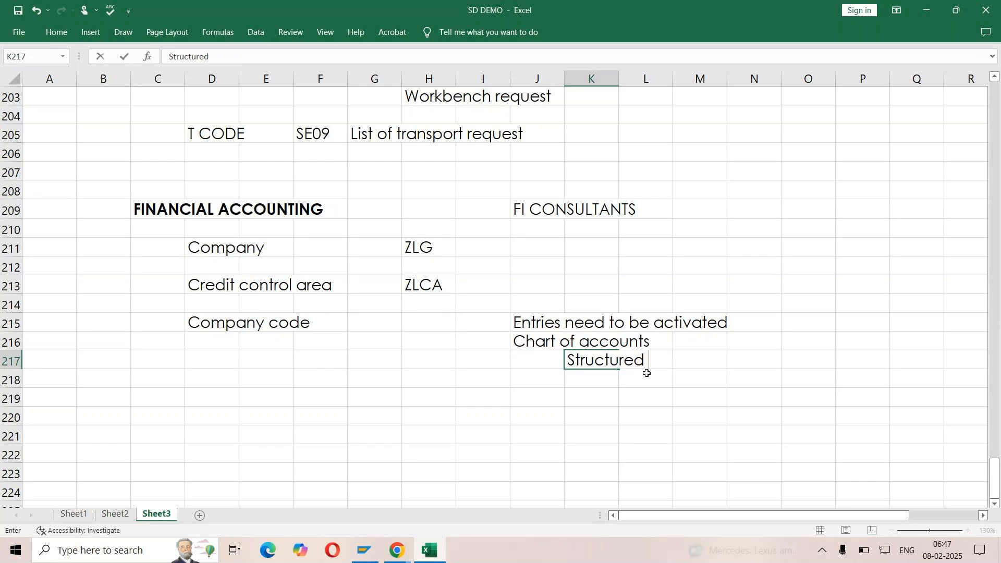
text(list of )
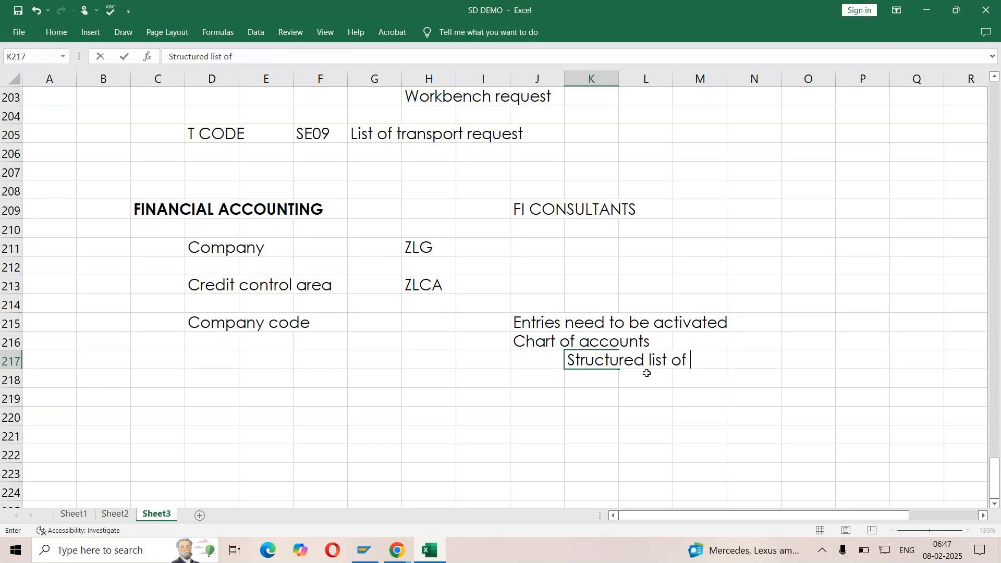
text(G/L Accounts)
key(ctrl+Return)
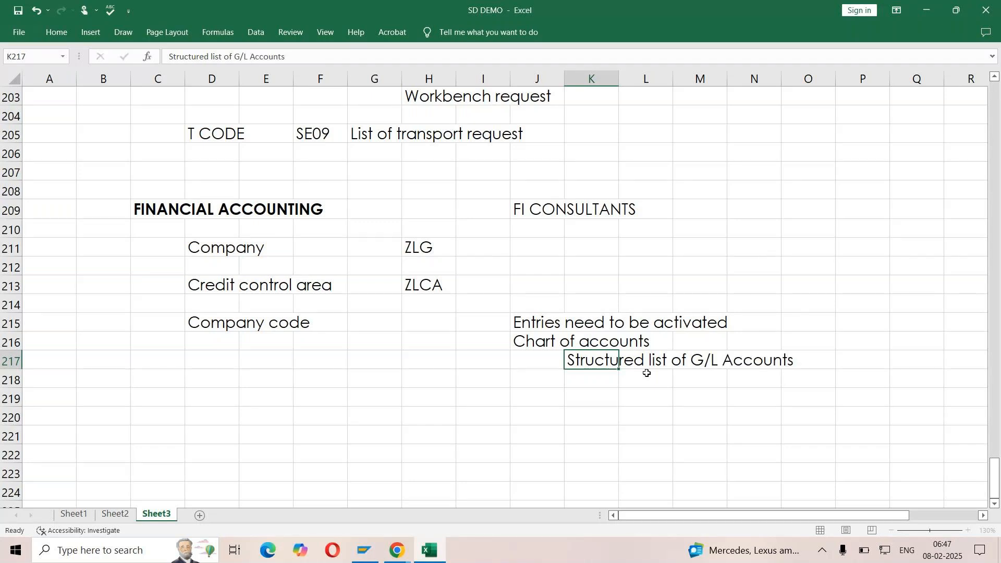
key(Down)
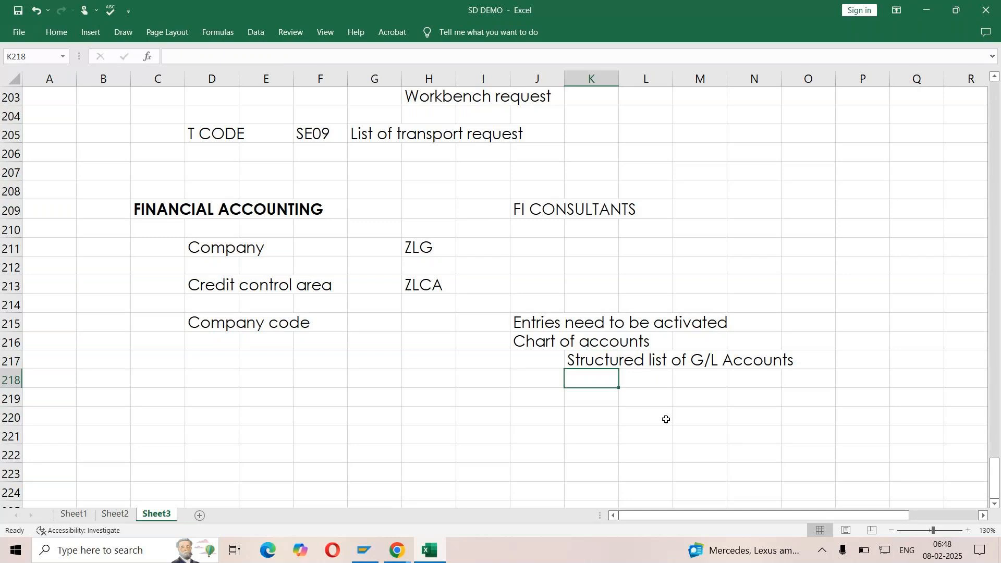
Prefix the "Chart of accounts" entry in J216 with the list number "1."
click(664, 380)
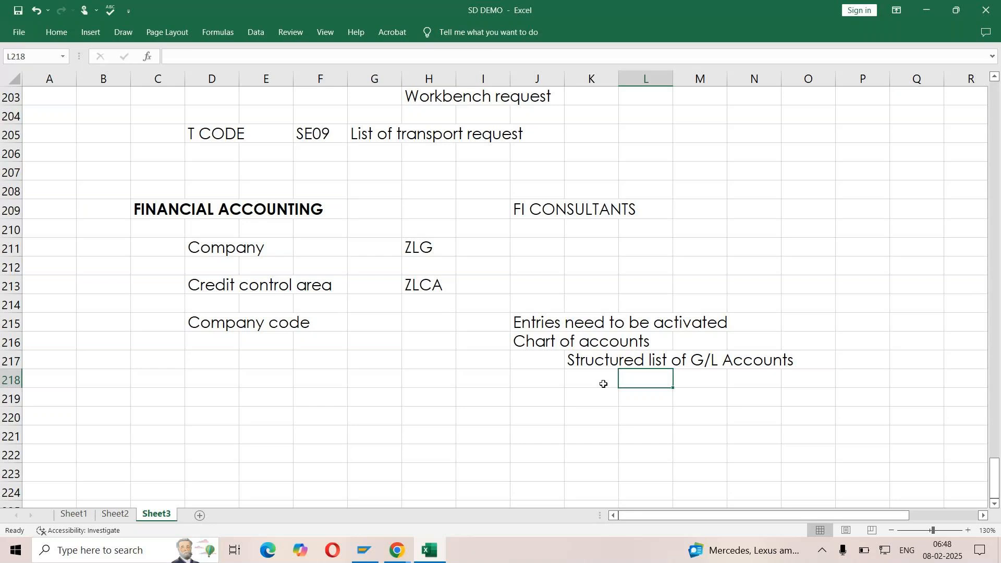
click(708, 376)
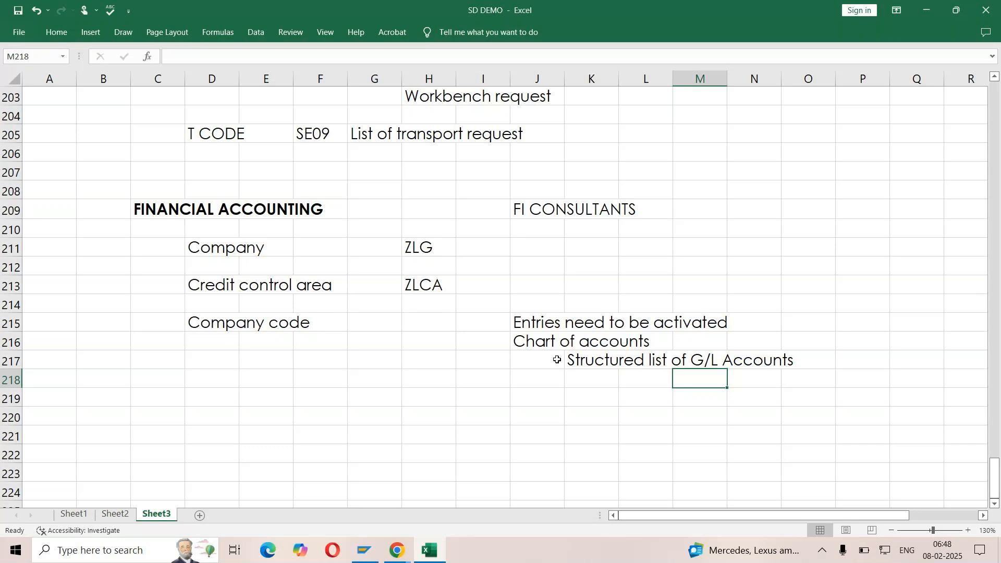
double_click(515, 341)
text(1.)
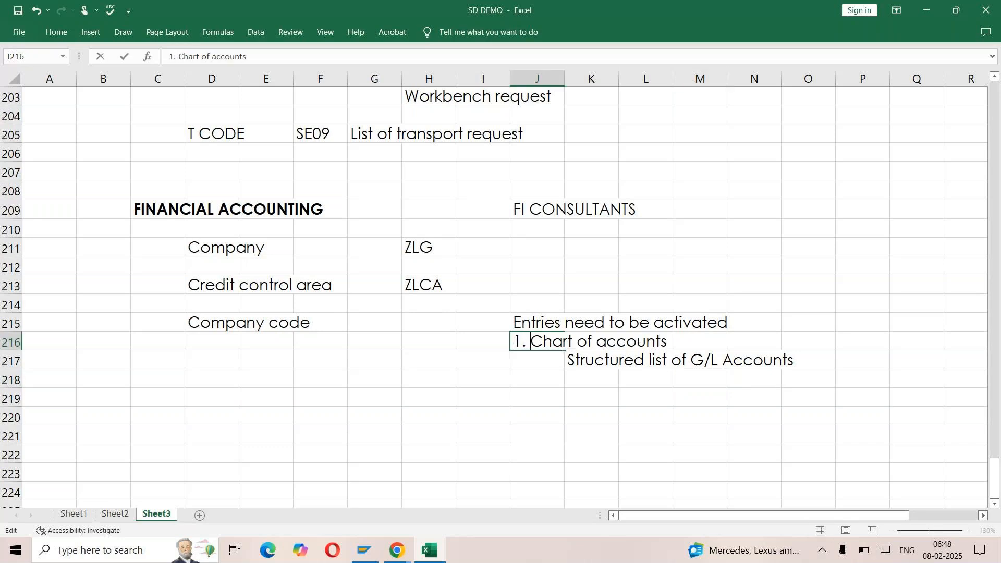
key(Return)
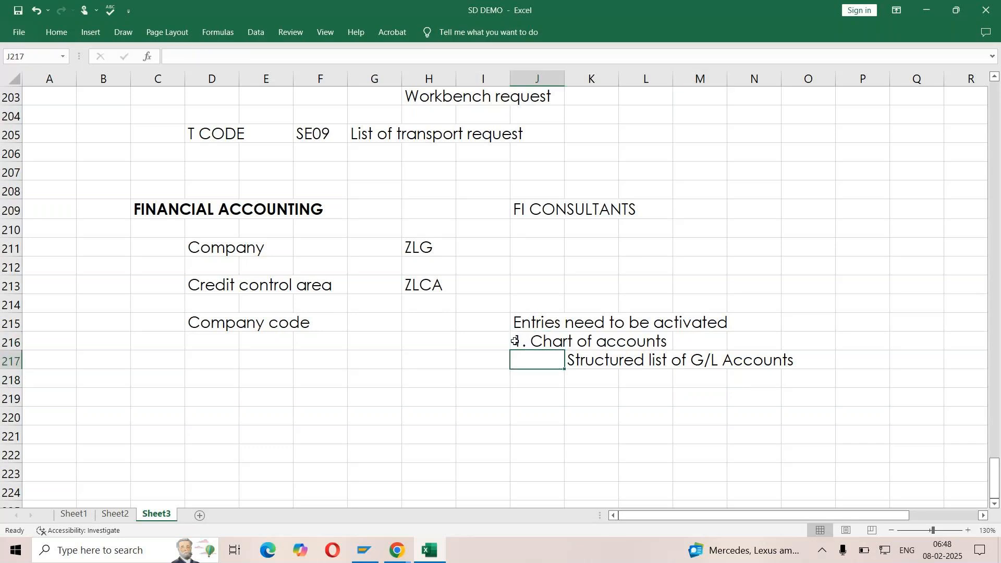
Add the second list item "2. Financial year" in J218
click(528, 395)
click(525, 383)
text(2. Financial year)
key(Return)
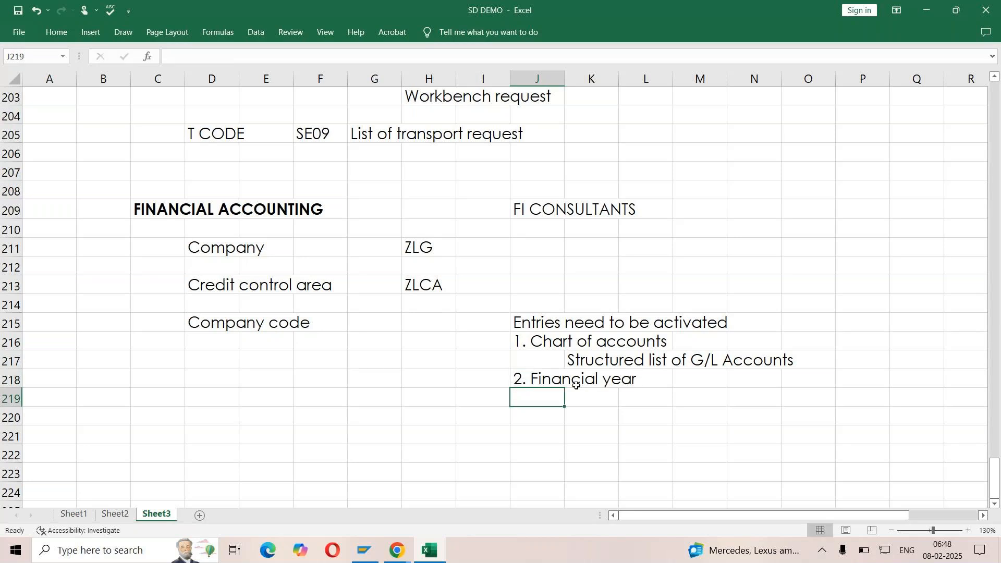
Enter the financial year examples "2024 - 2025" in L219 and "2025 - 2025" in L220
click(616, 396)
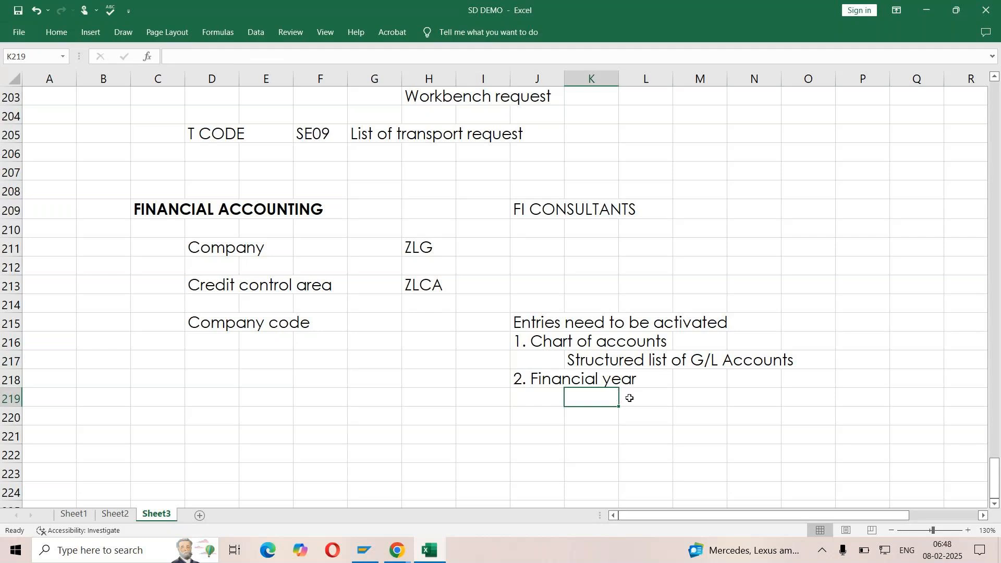
click(642, 399)
text(2024 - 2025)
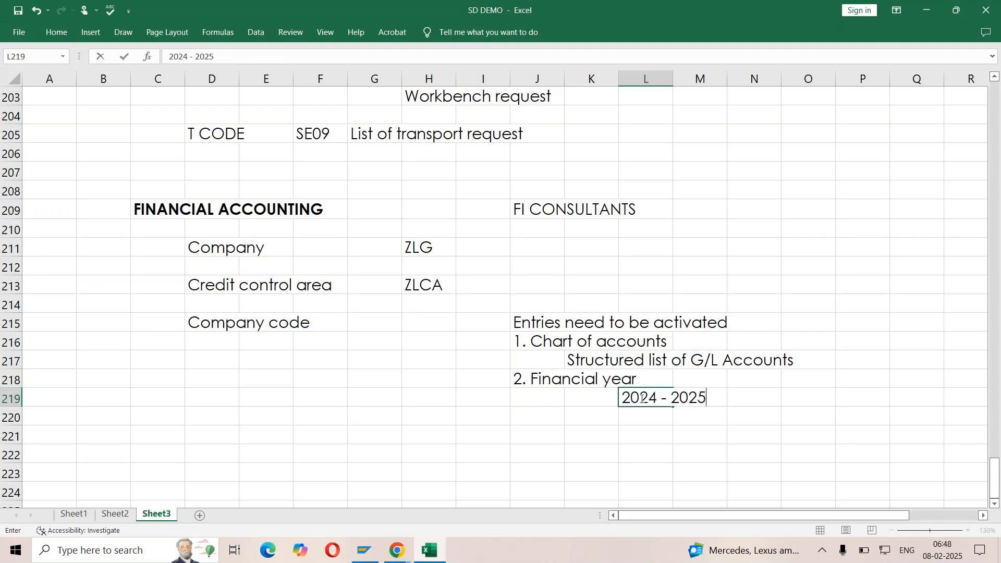
key(Return)
text(2025 - 202)
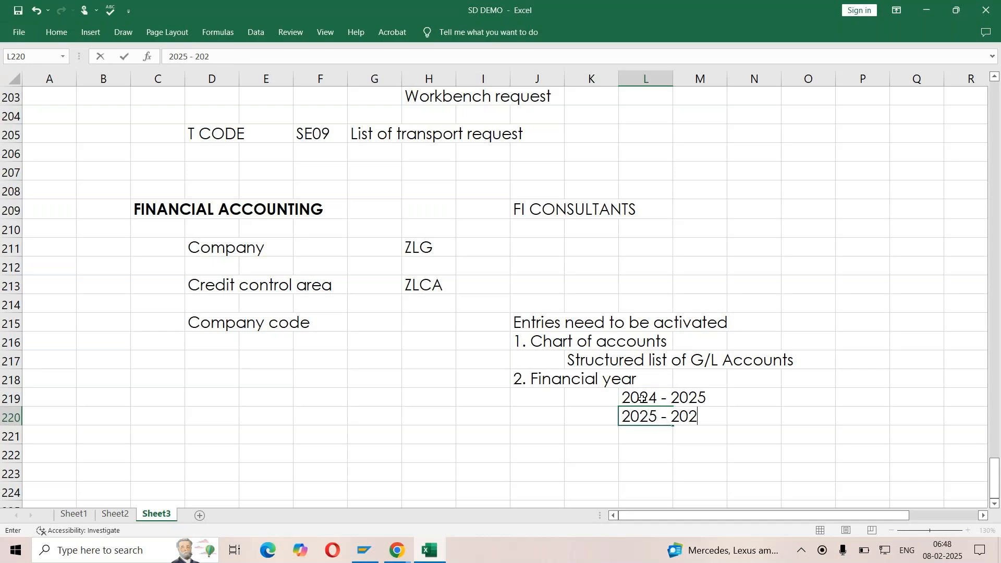
text(5)
key(Return)
Correct the second financial year example in L220 to "2025 - 2026"
click(636, 419)
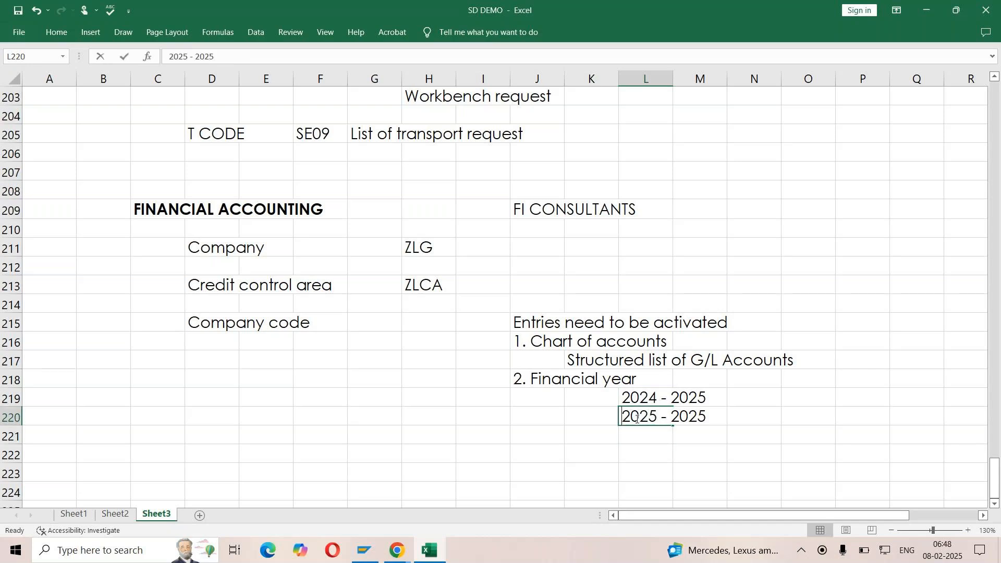
key(F2)
key(BackSpace)
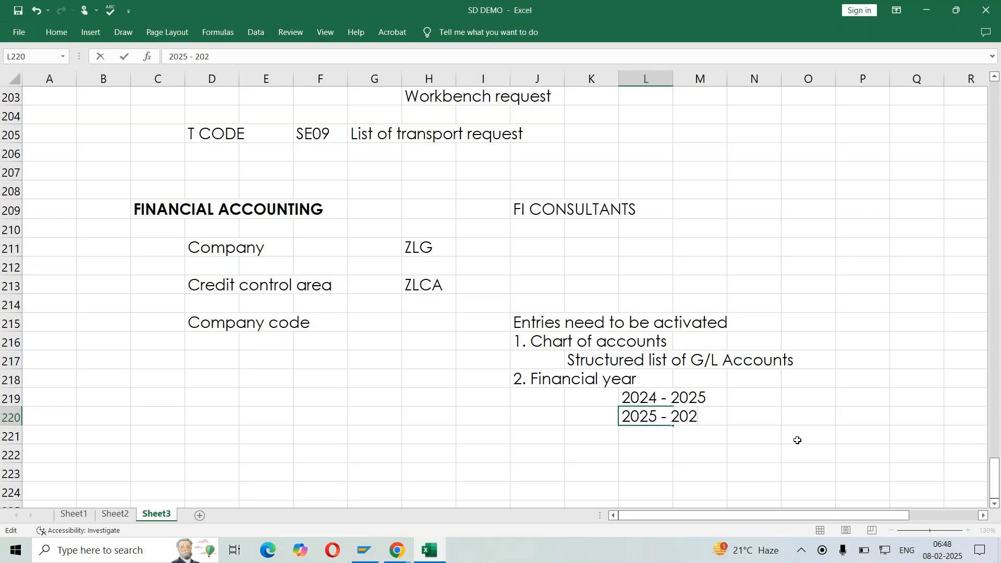
text(6)
key(Return)
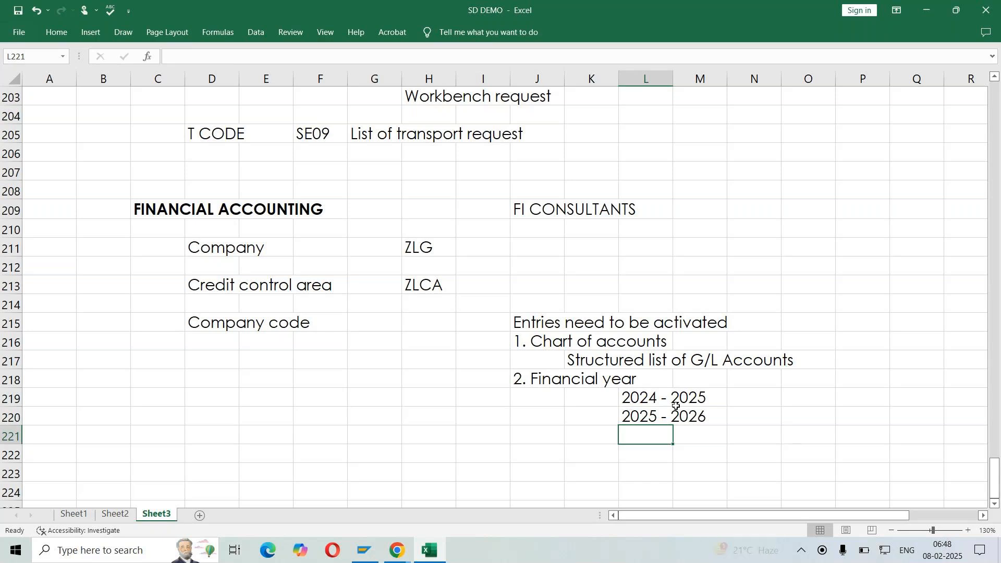
Add the third list item "3. G/L account" in J221, below the financial year examples
click(537, 410)
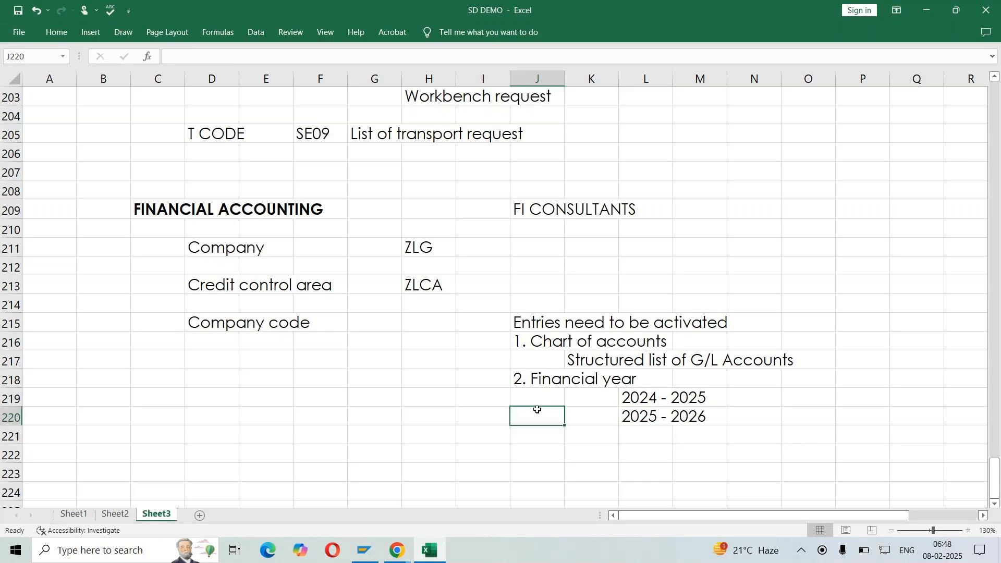
click(530, 434)
text(3. )
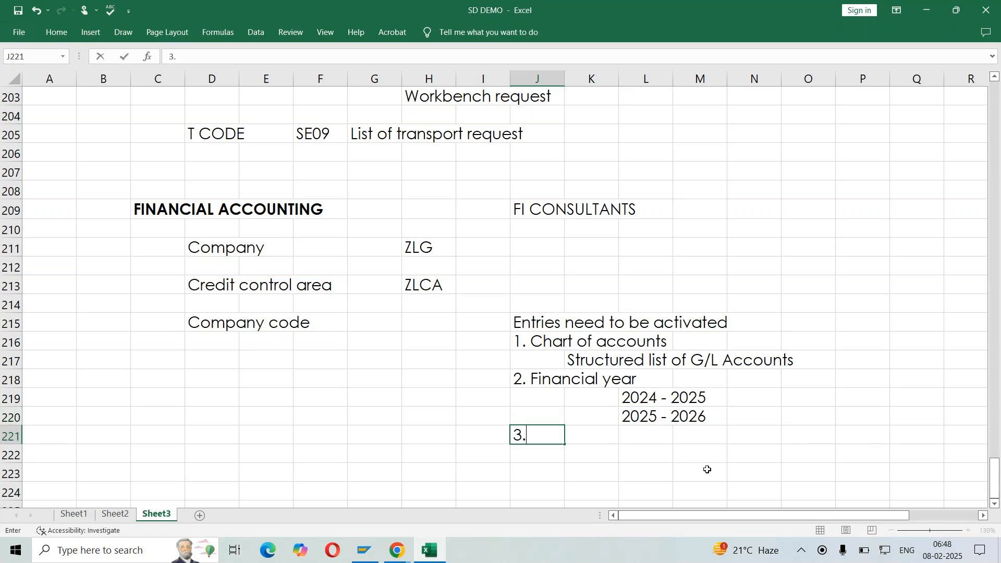
text(G/L accounts)
key(BackSpace)
key(ctrl+Return)
Enter the G/L account examples "Revenues ; Discounts ; taxes" in L222
key(Down)
key(Right)
key(Right)
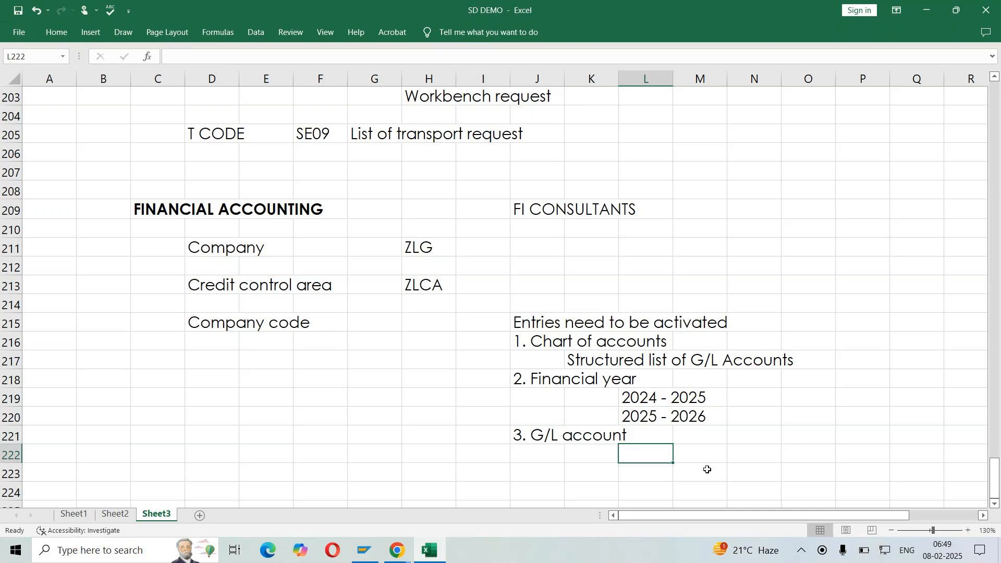
text(Revenues ;)
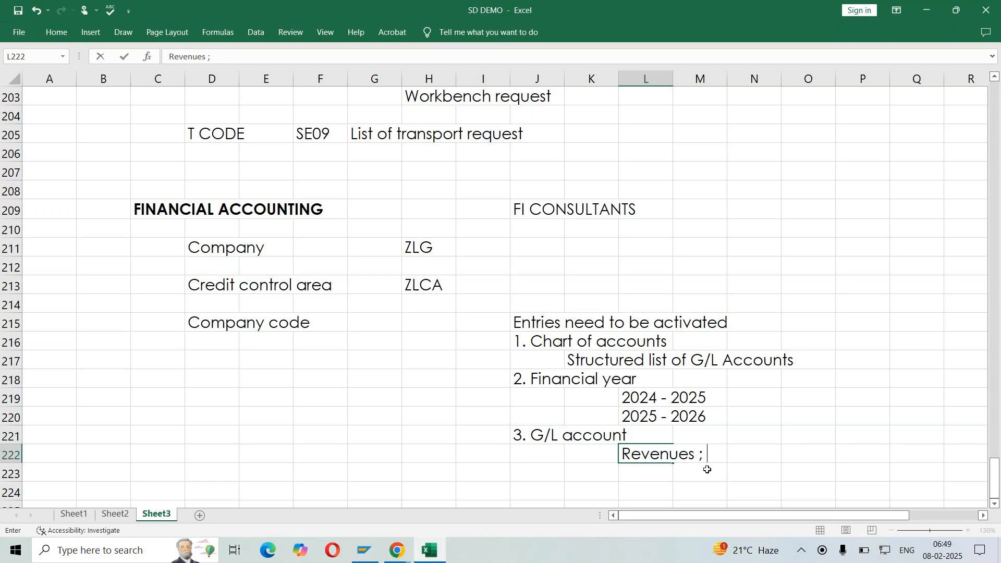
text( Discounts ;)
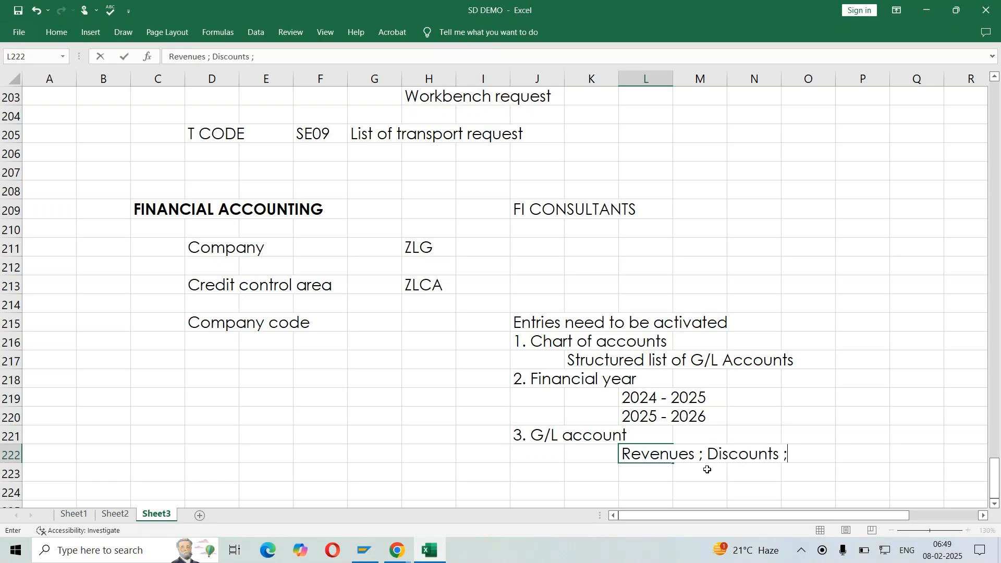
text( taxes)
key(Return)
Continue the G/L account examples with "Surcharges ...." in L223
text(Surc)
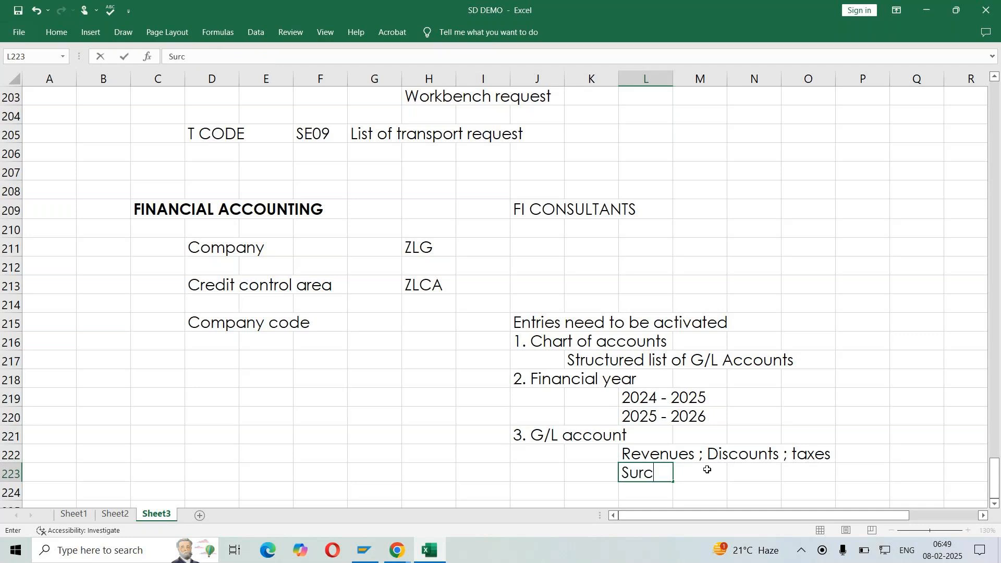
text(harges)
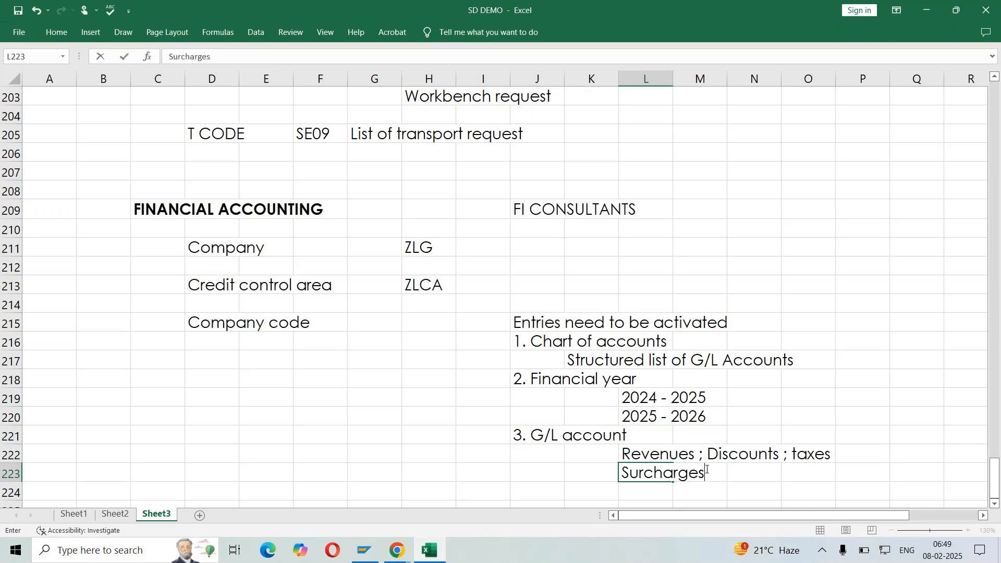
text( ....)
key(ctrl+Return)
key(Return)
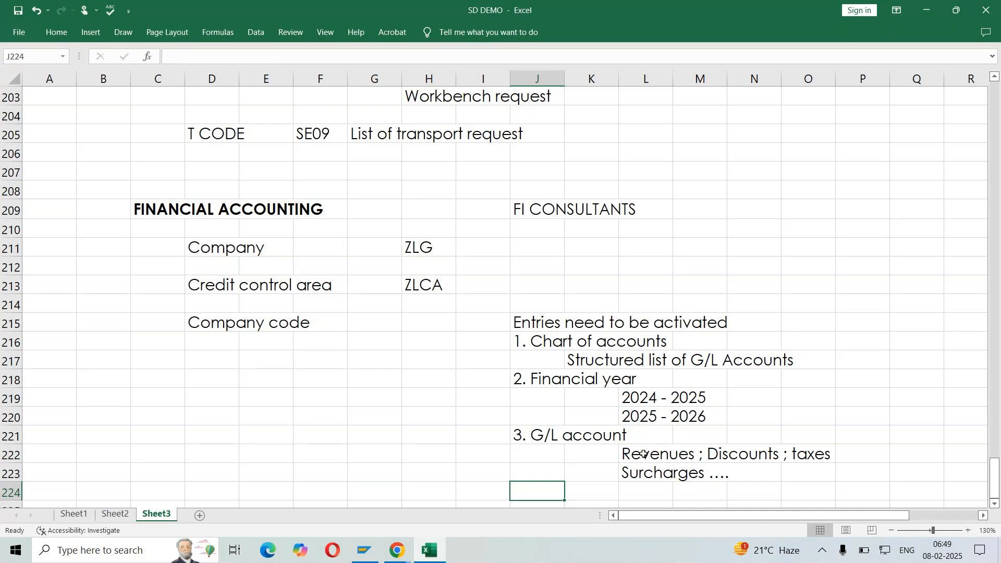
drag(643, 454, 827, 475)
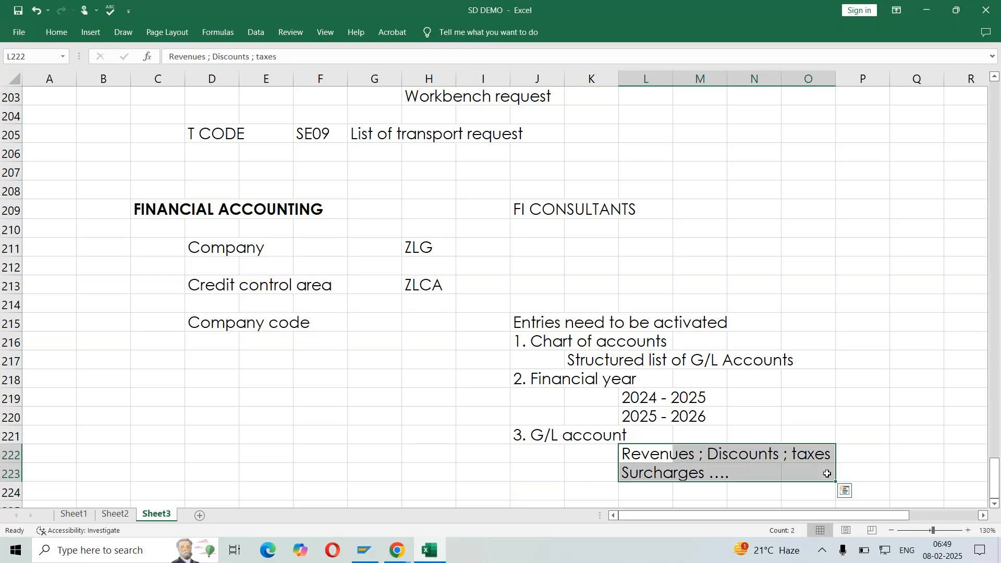
click(218, 330)
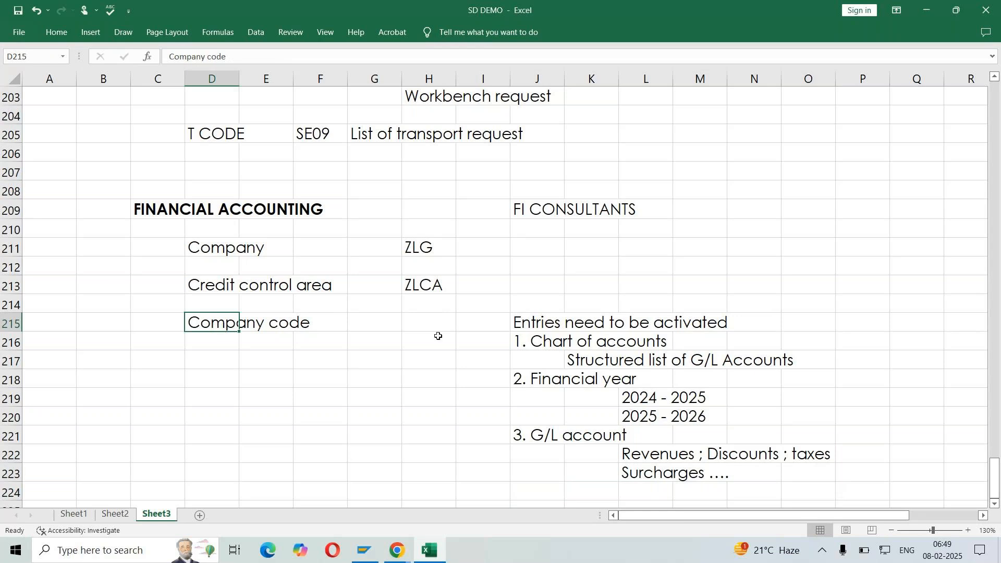
drag(529, 339, 836, 469)
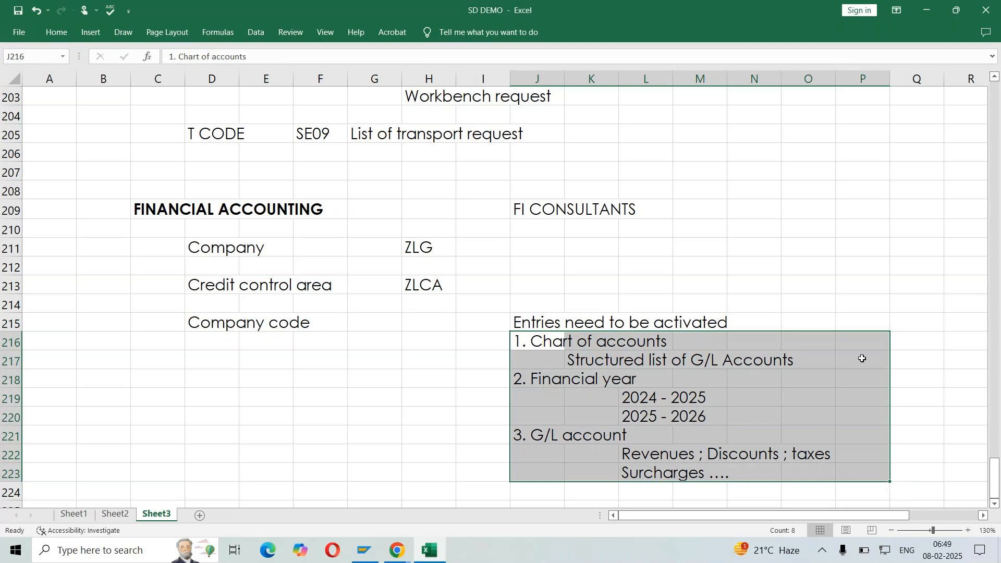
scroll(659, 281, down, 1)
click(585, 346)
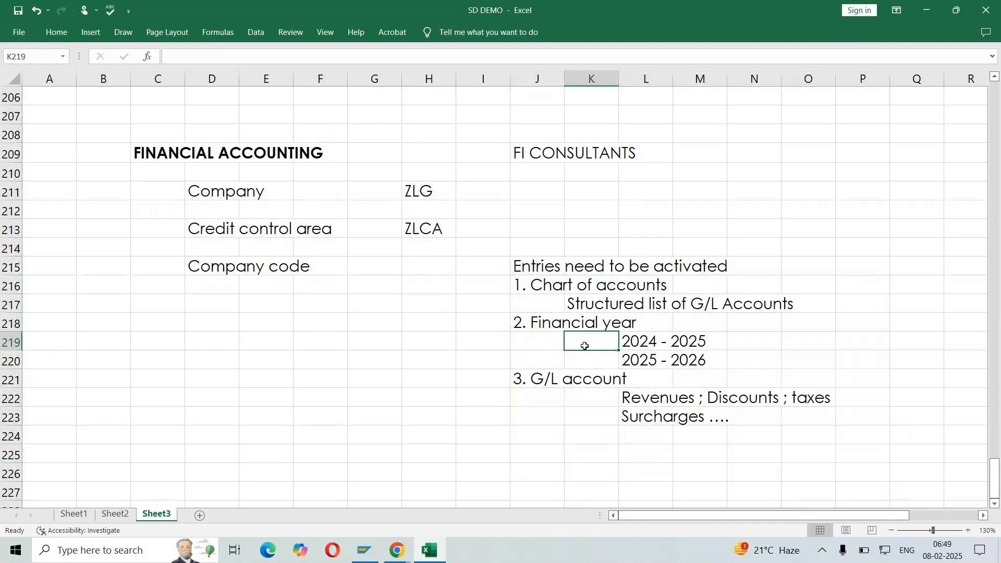
click(211, 279)
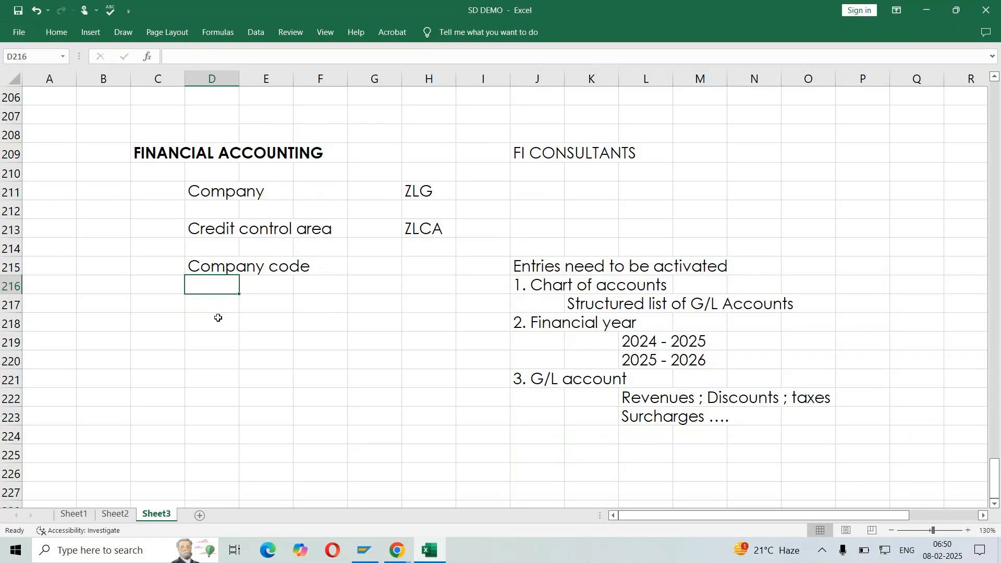
drag(540, 285, 825, 418)
click(431, 273)
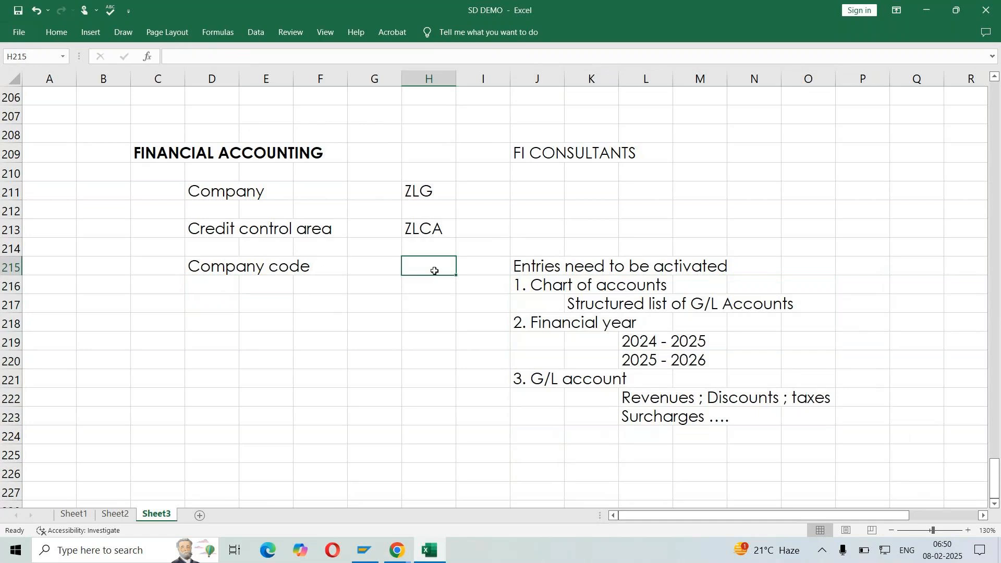
Enter the note "Copy the data from reference" in I225, below the list of entries to activate
click(485, 449)
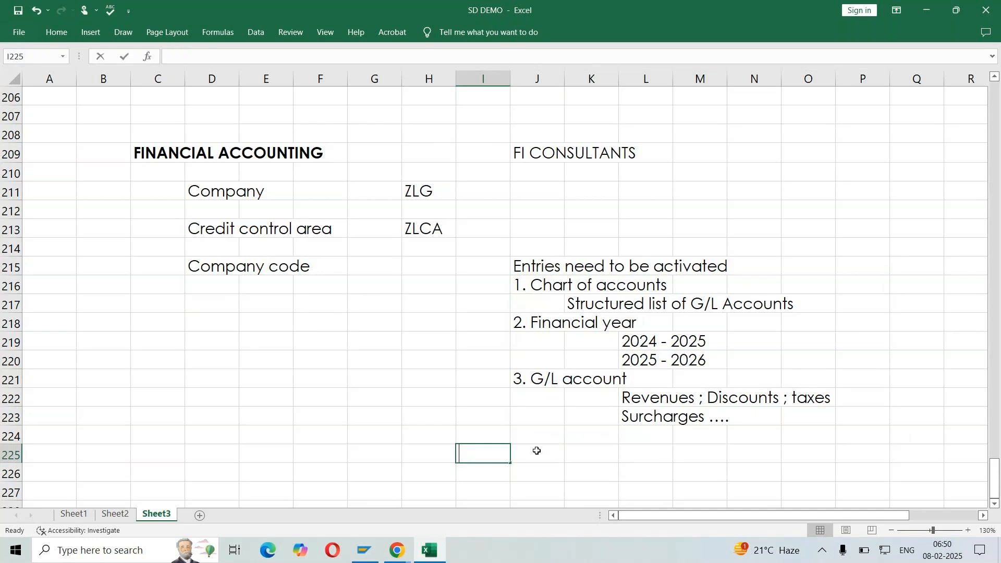
text(D)
key(BackSpace)
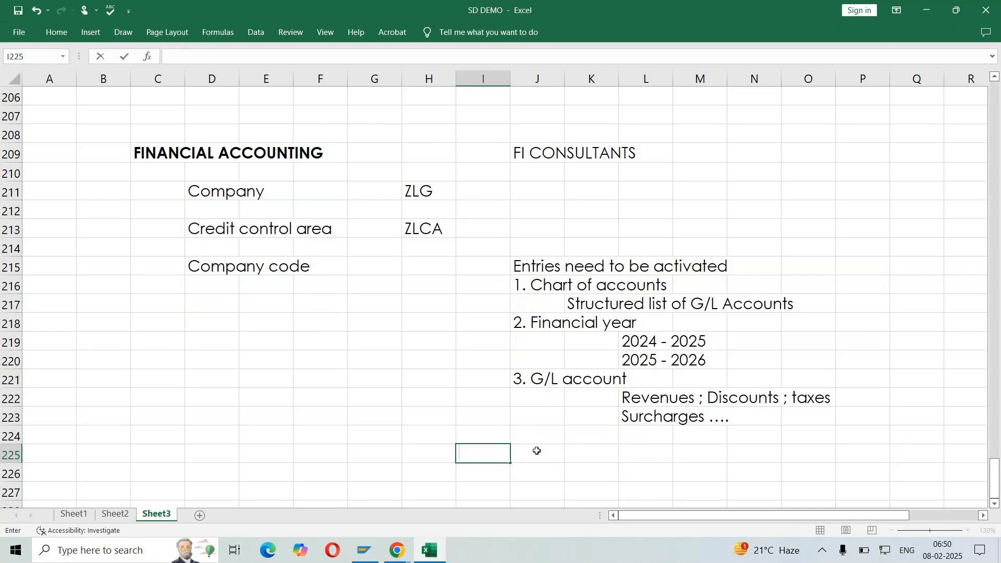
text(Copy the data from )
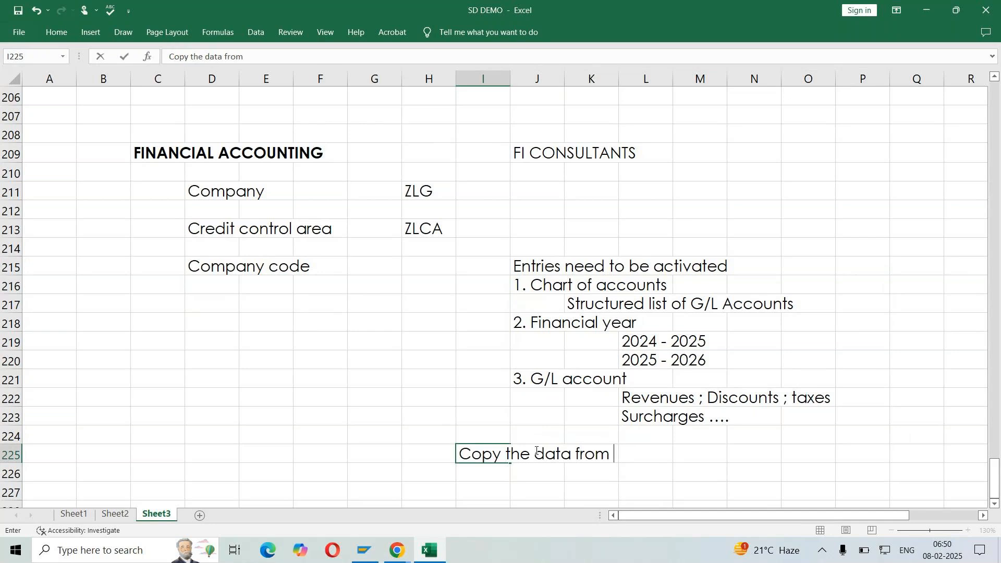
text(reference)
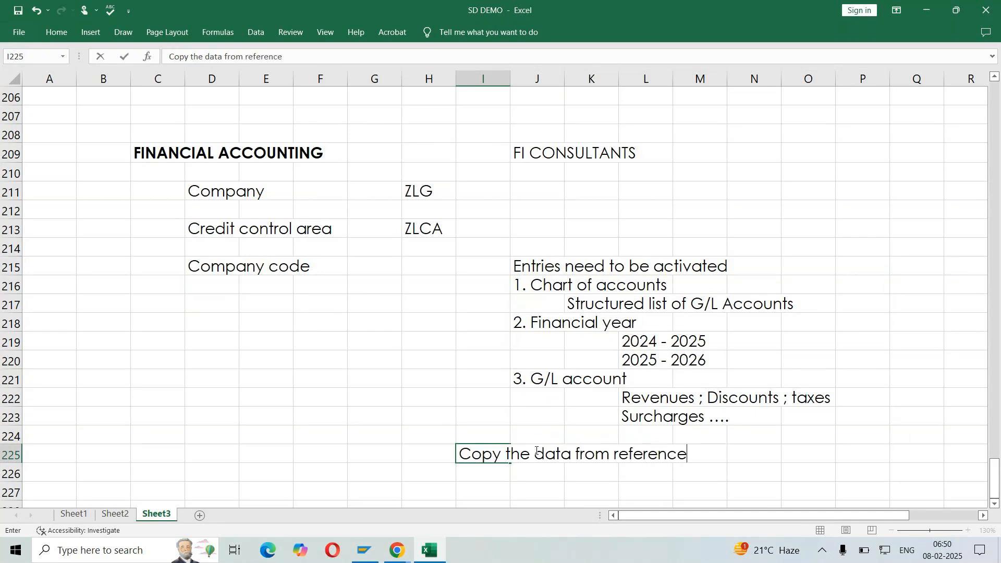
key(Return)
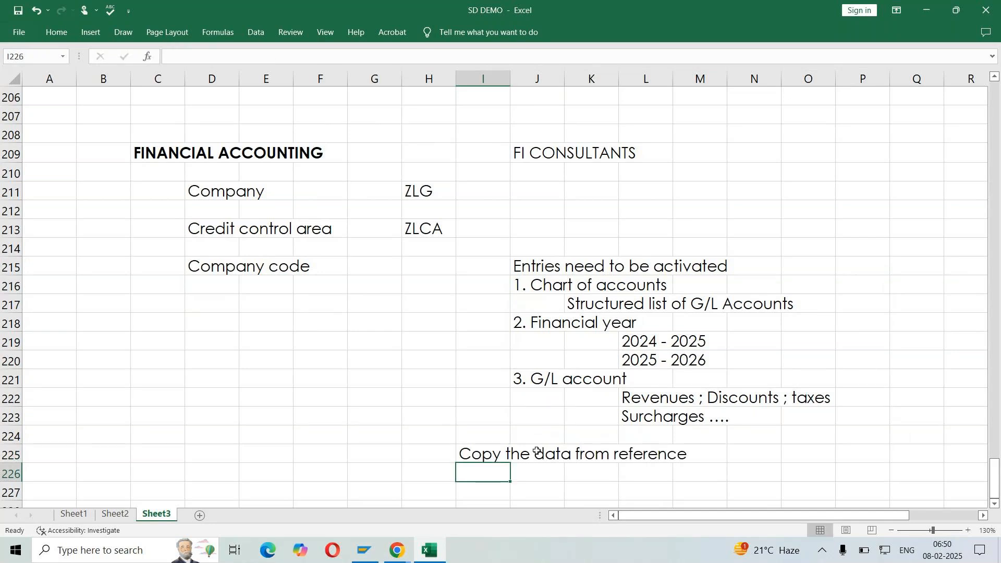
click(193, 266)
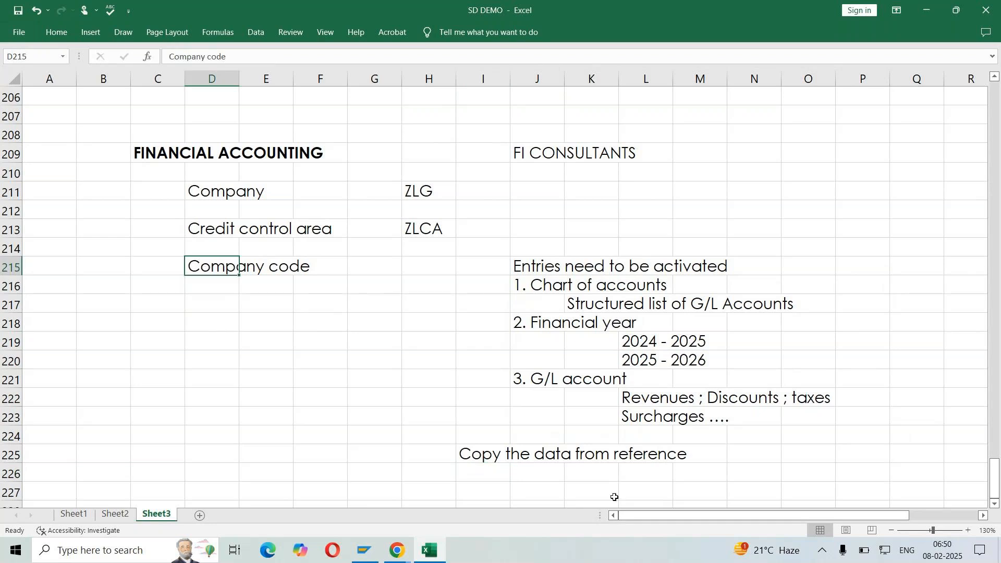
click(557, 478)
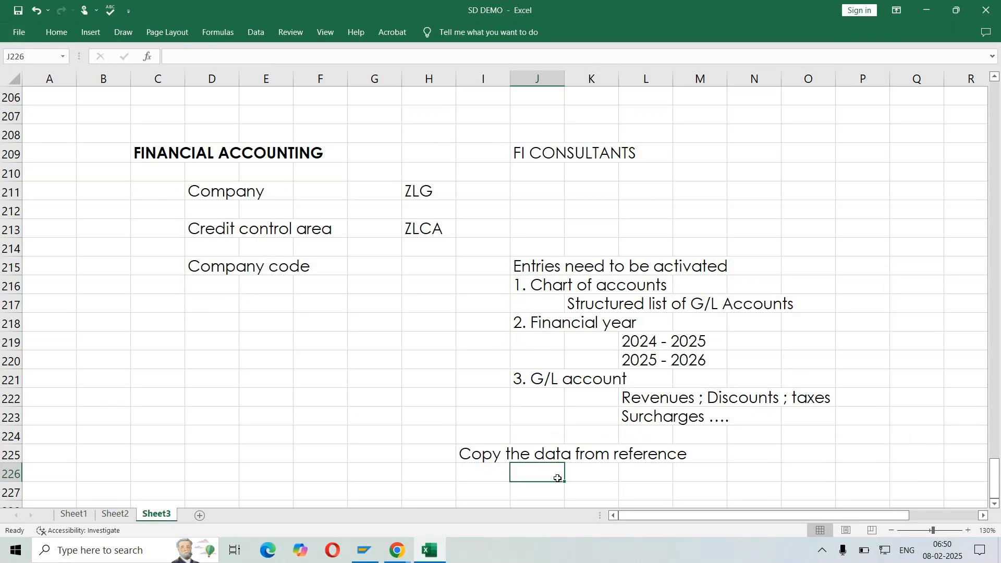
click(535, 154)
drag(516, 285, 899, 421)
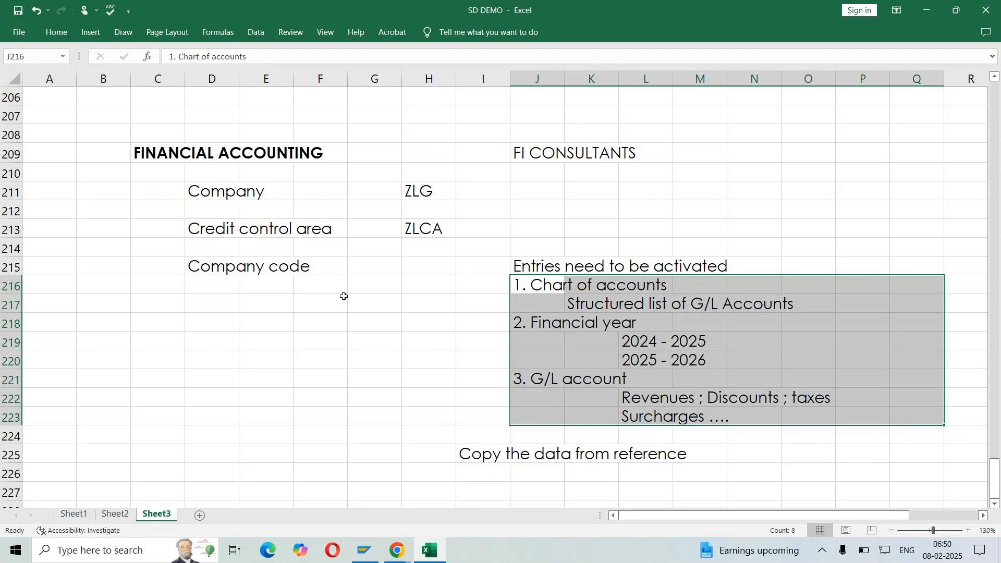
click(213, 271)
click(507, 468)
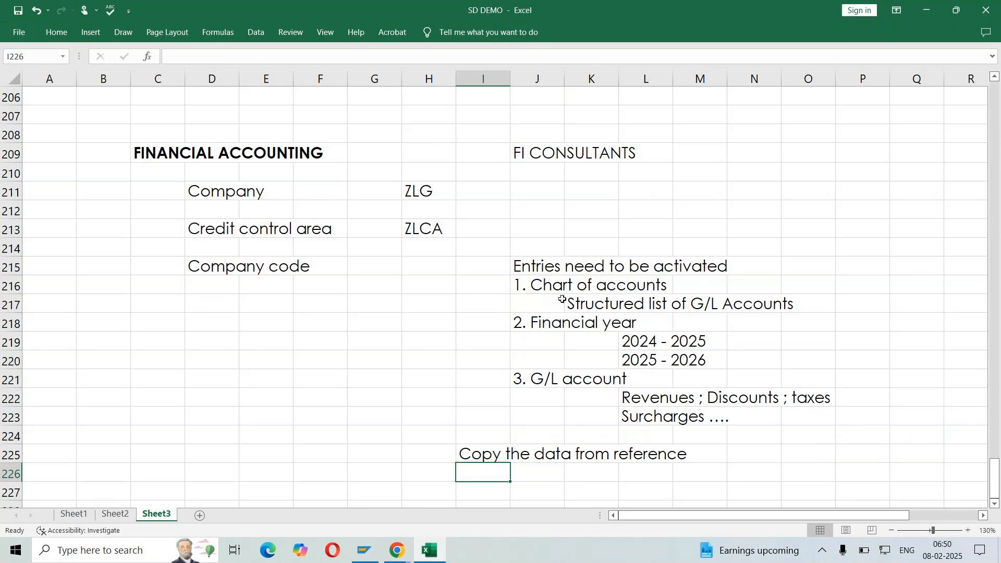
drag(562, 292, 859, 427)
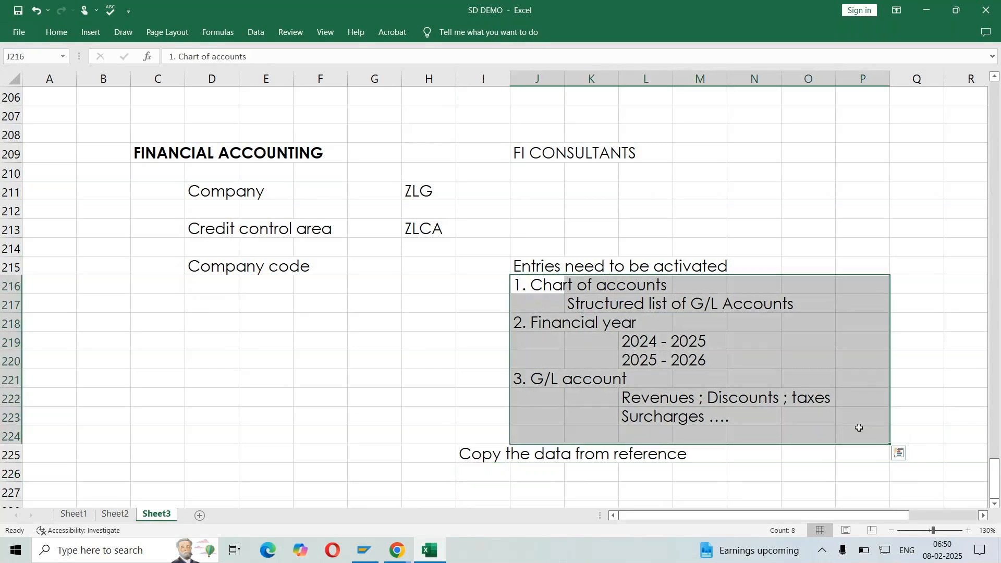
Enter the label "Source Company code" in J227, below the note about copying reference data
scroll(832, 376, down, 1)
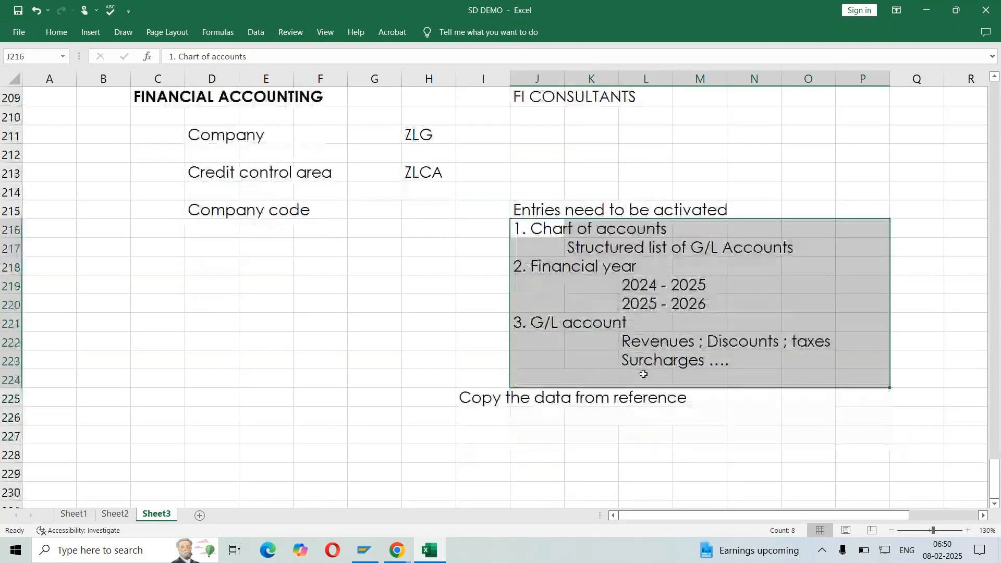
click(535, 434)
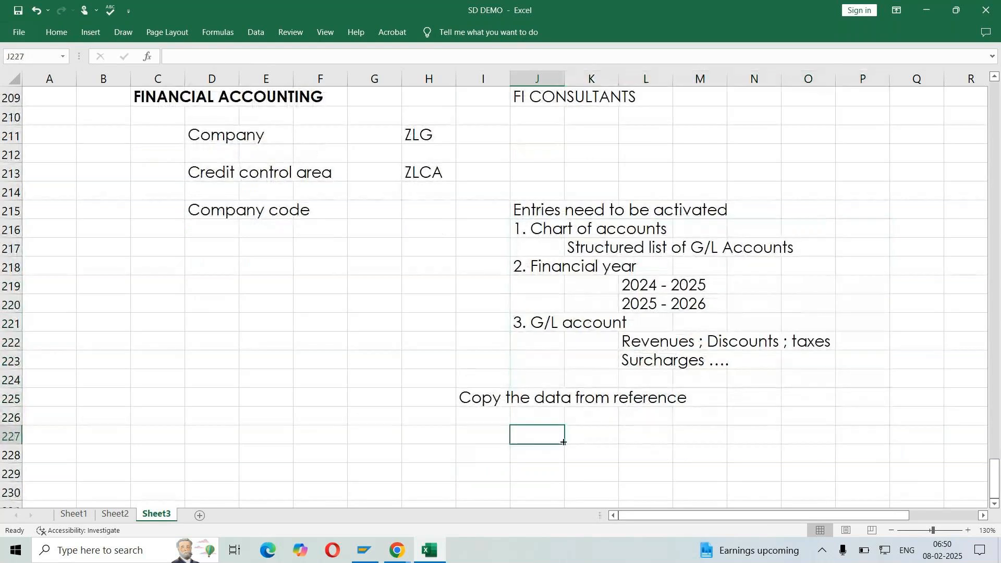
text(So)
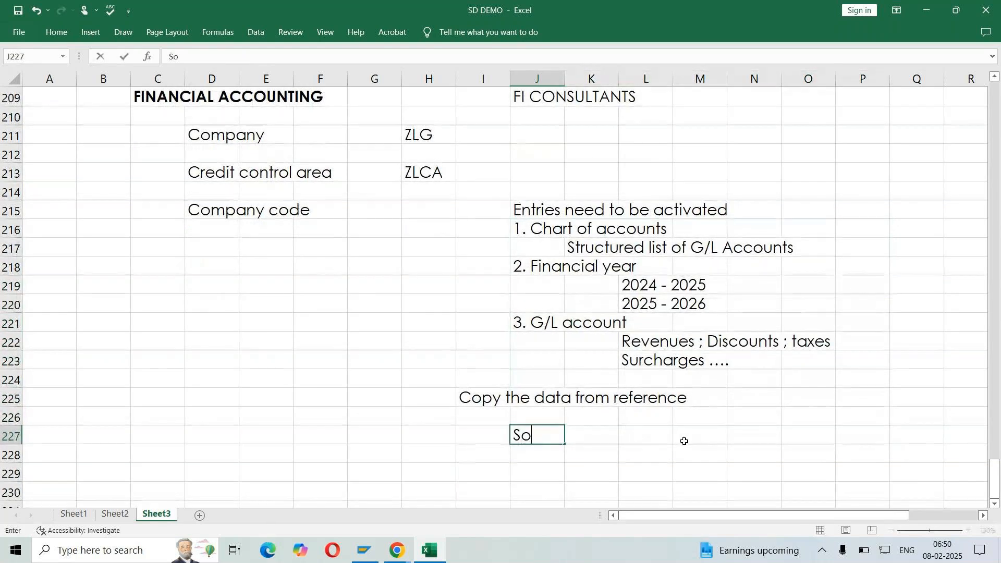
text(urce C)
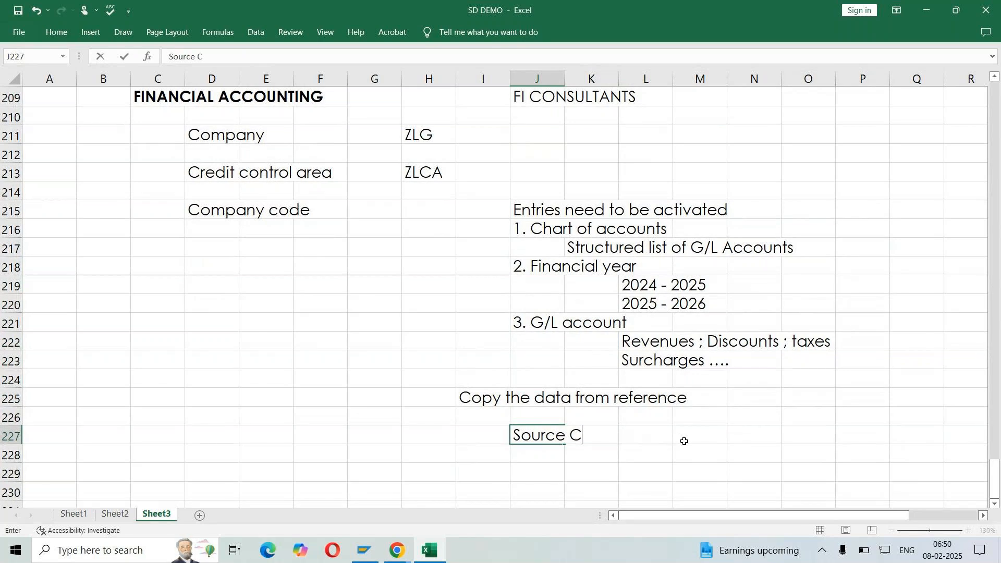
text(ompany code)
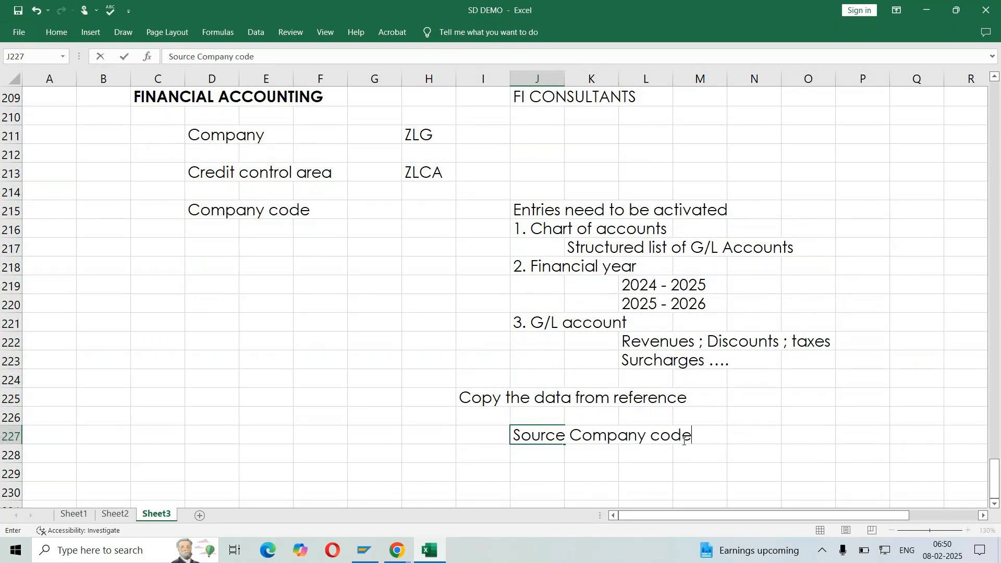
key(Return)
key(Return)
Enter the label "Target Company code" in J229, leaving one blank row below the source label
text(Targ)
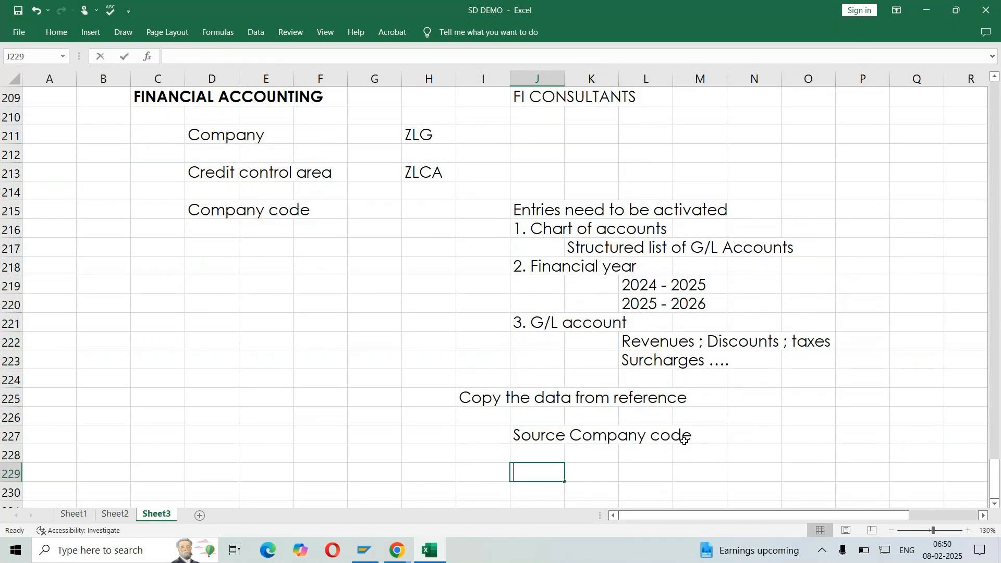
text(et)
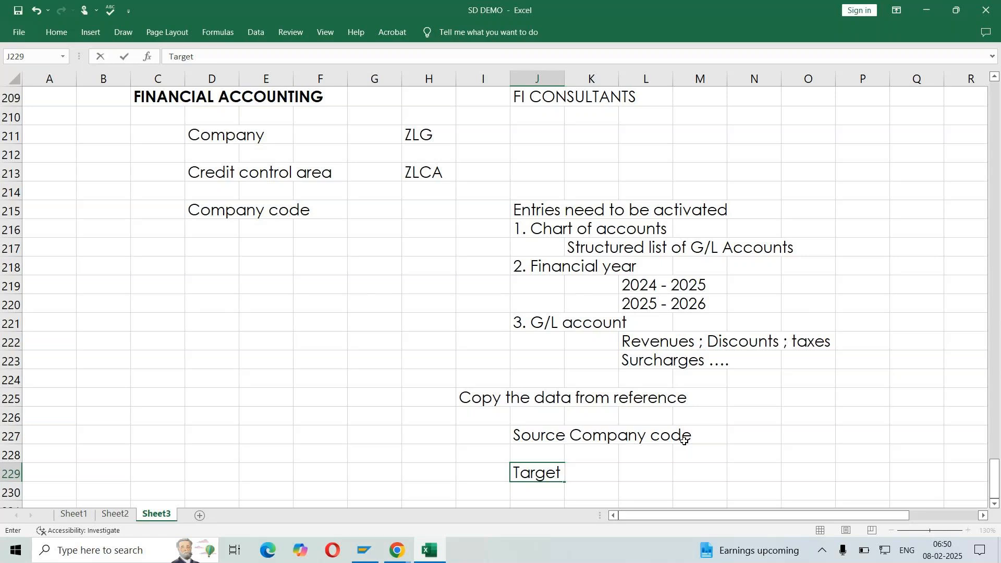
text( Company code)
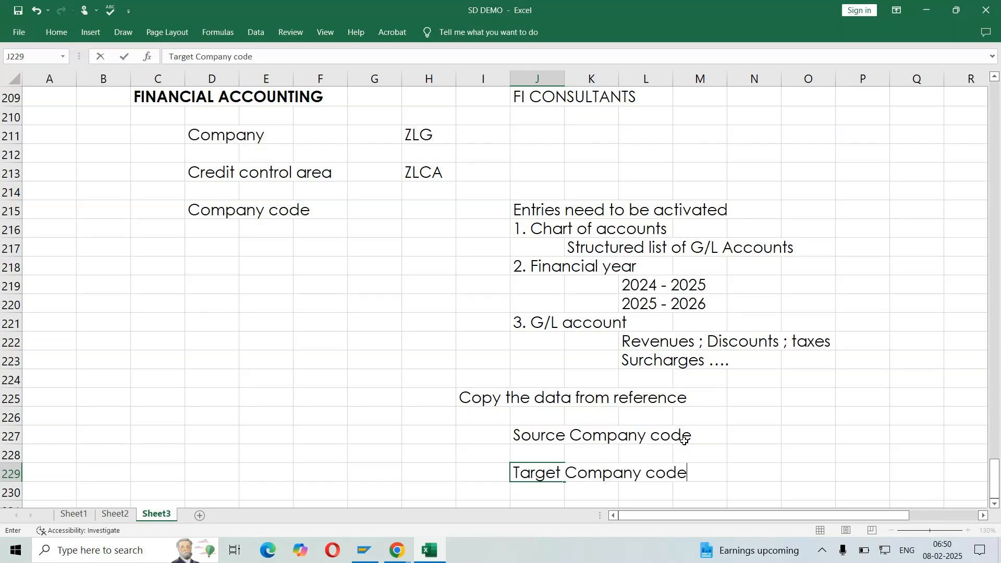
Enter "FROM" in I227 beside the source company code label and "TO" in I229 beside the target label
key(Return)
click(485, 443)
text(F)
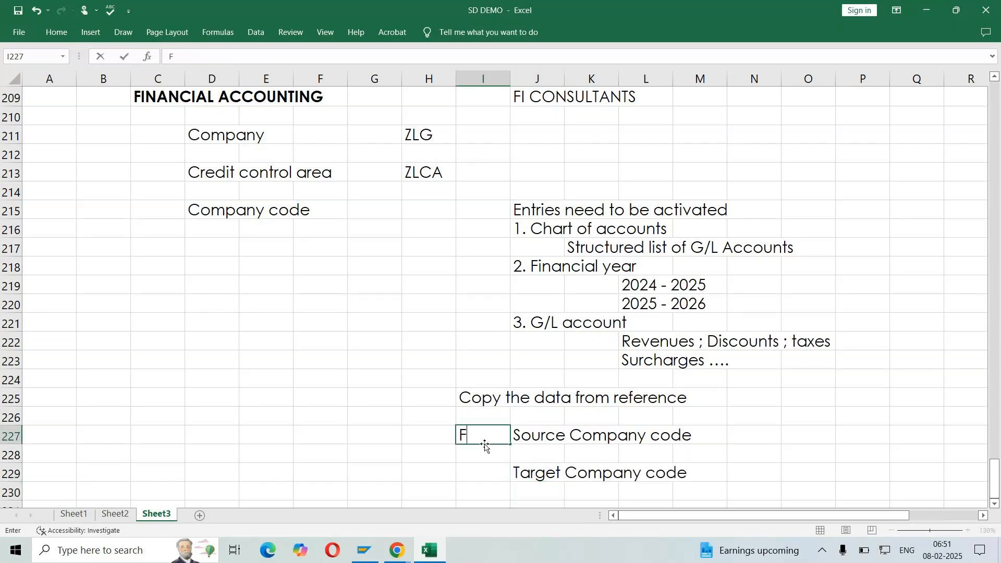
text(ROM)
key(Return)
key(Return)
text(TO)
key(Return)
Make the FROM and TO labels in I227 and I229 bold
click(485, 443)
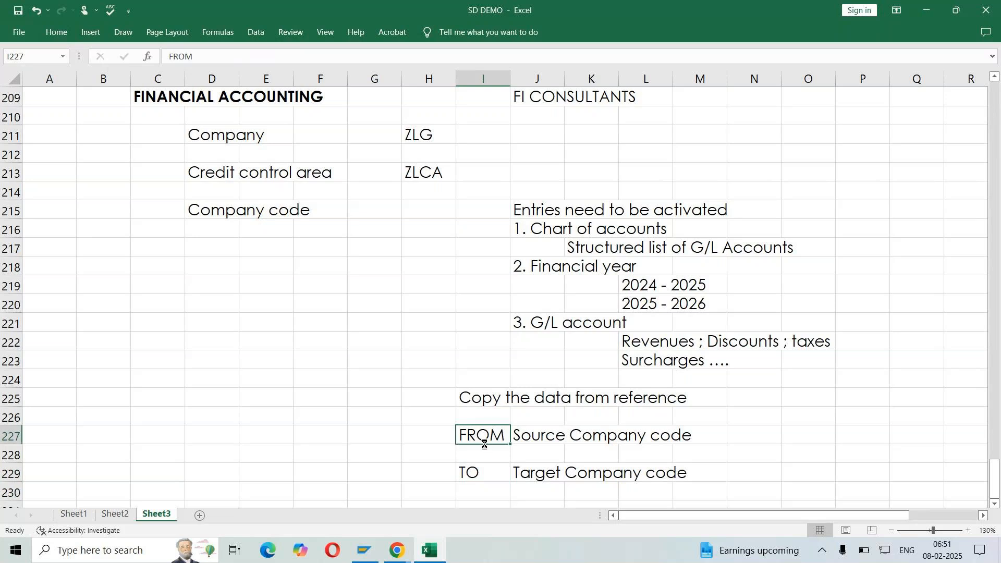
key(ctrl+b)
click(488, 474)
key(ctrl+b)
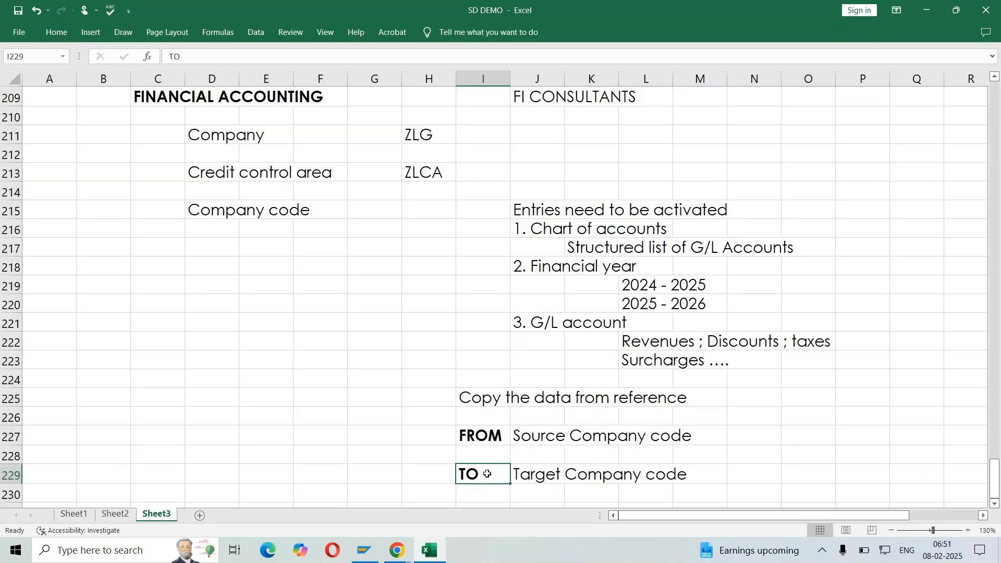
Enter 1710 in N227 as the source company code
scroll(774, 428, down, 1)
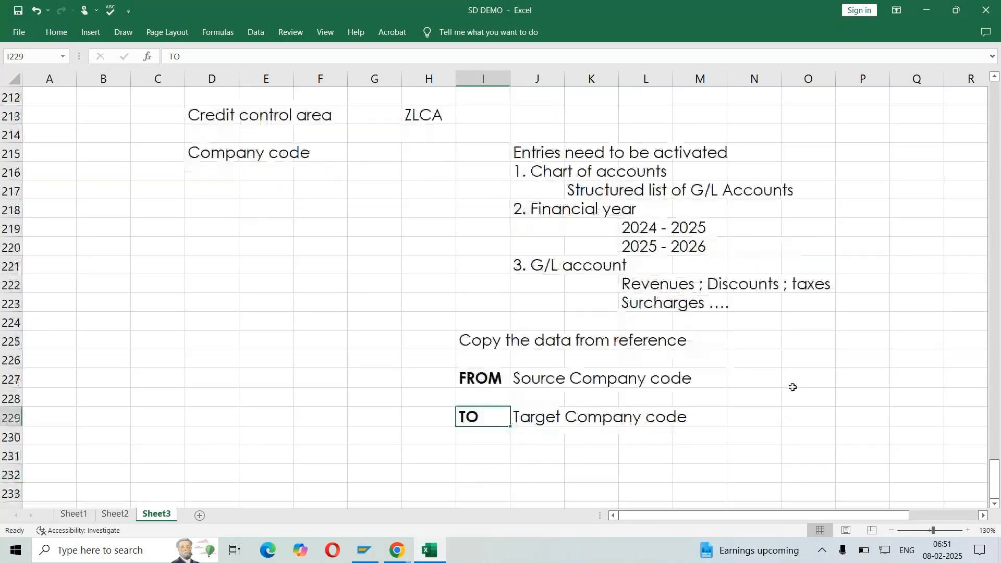
click(752, 382)
text(171)
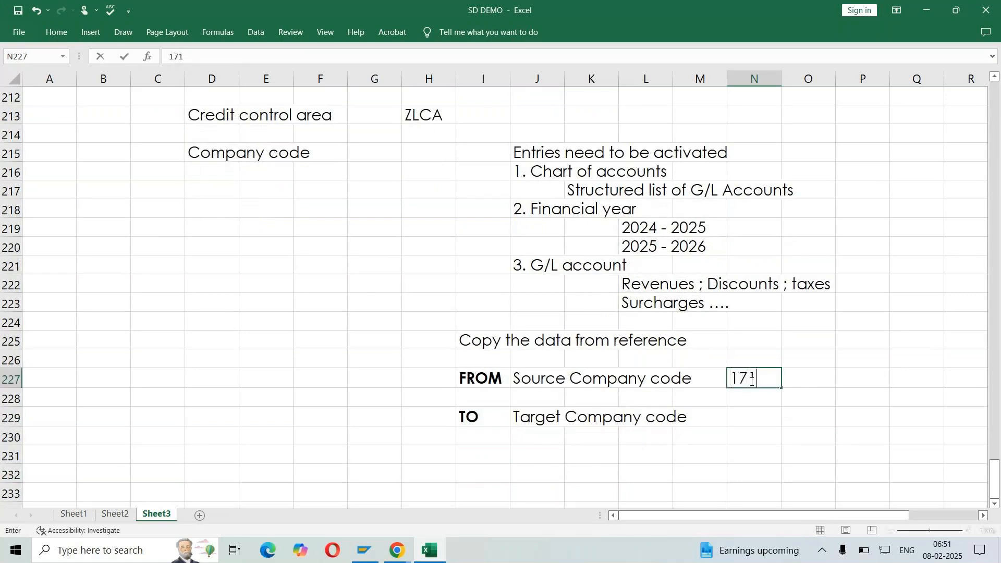
text(0)
key(Return)
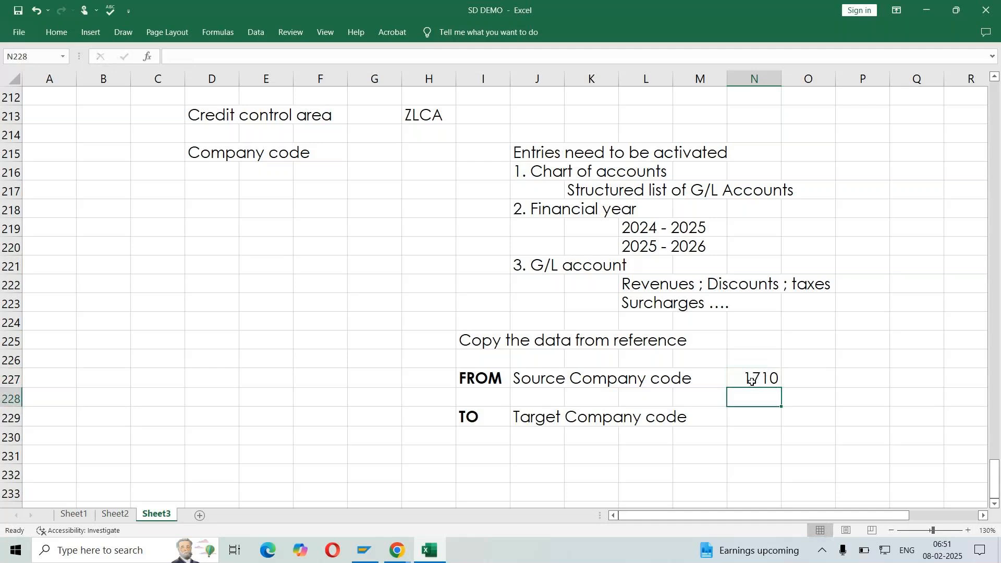
click(755, 378)
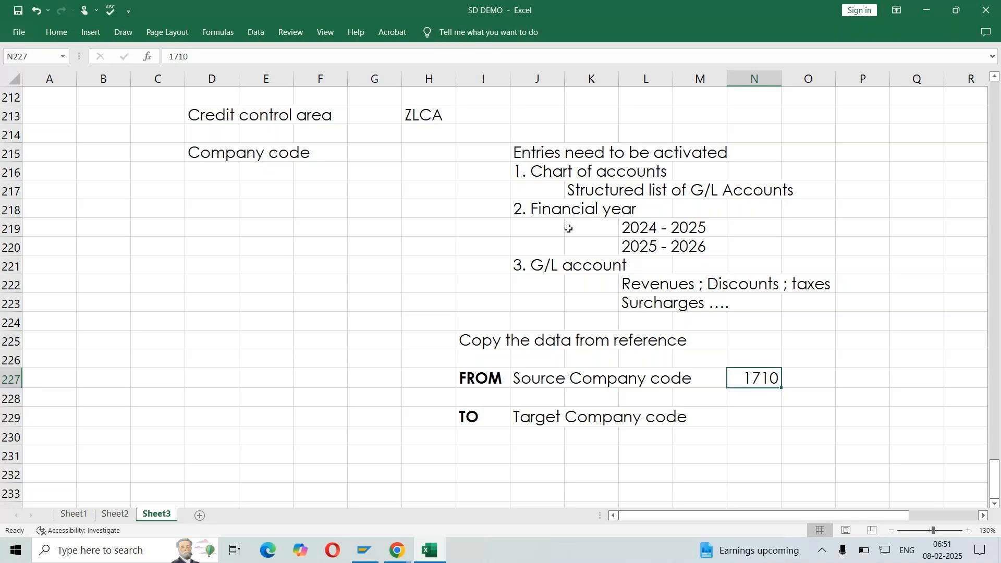
drag(483, 172, 864, 304)
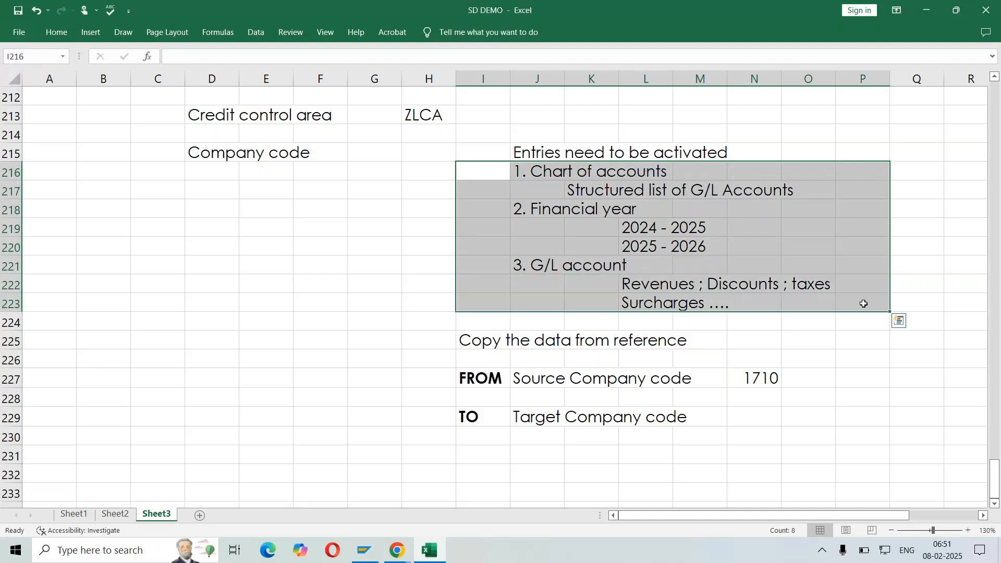
click(767, 379)
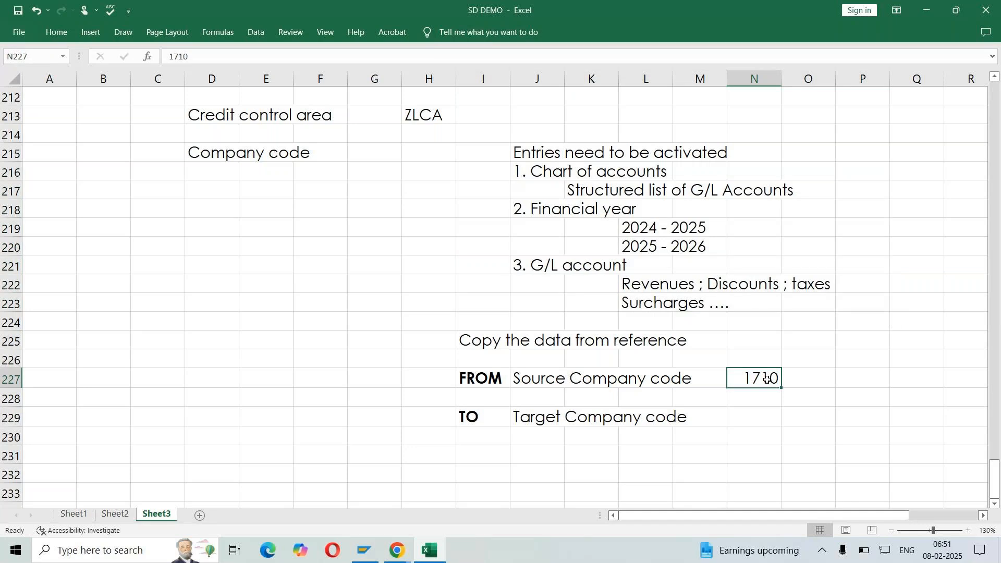
Enter "LIND" in N229 as the target company code
click(757, 419)
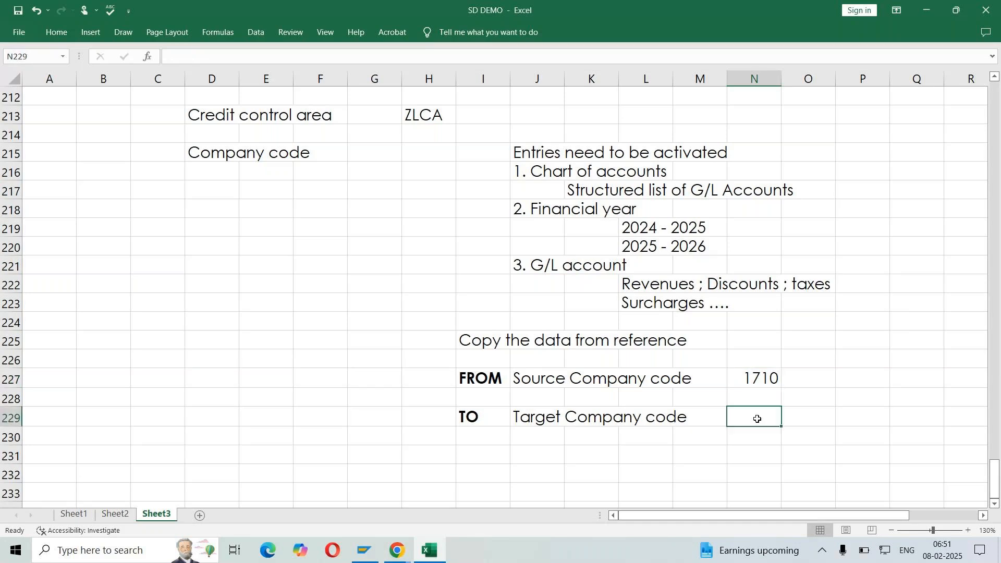
text(LIND)
key(Return)
click(757, 418)
click(278, 358)
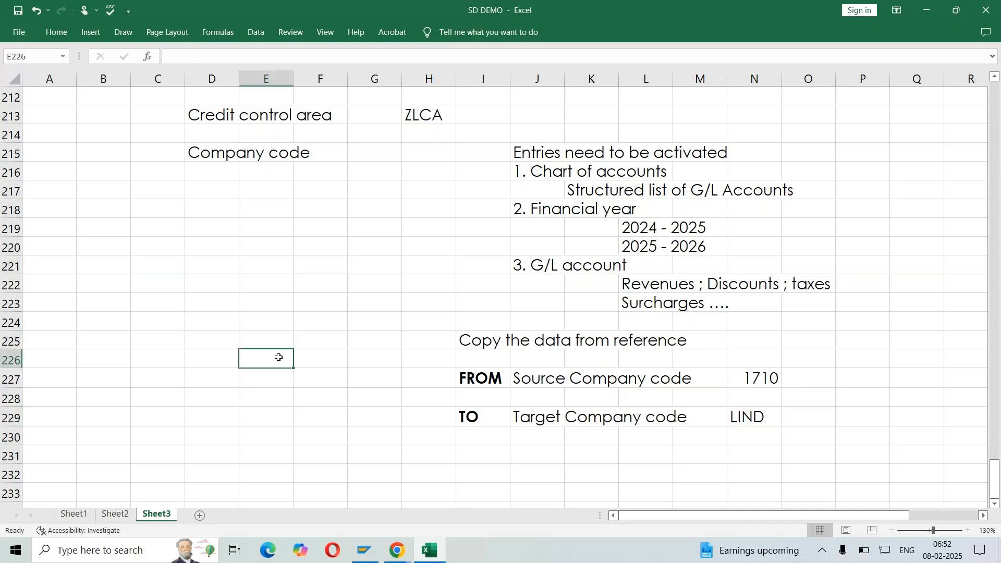
Switch to SAP Logon, open the S4 HANA - VIT system and log on with the account password
click(377, 554)
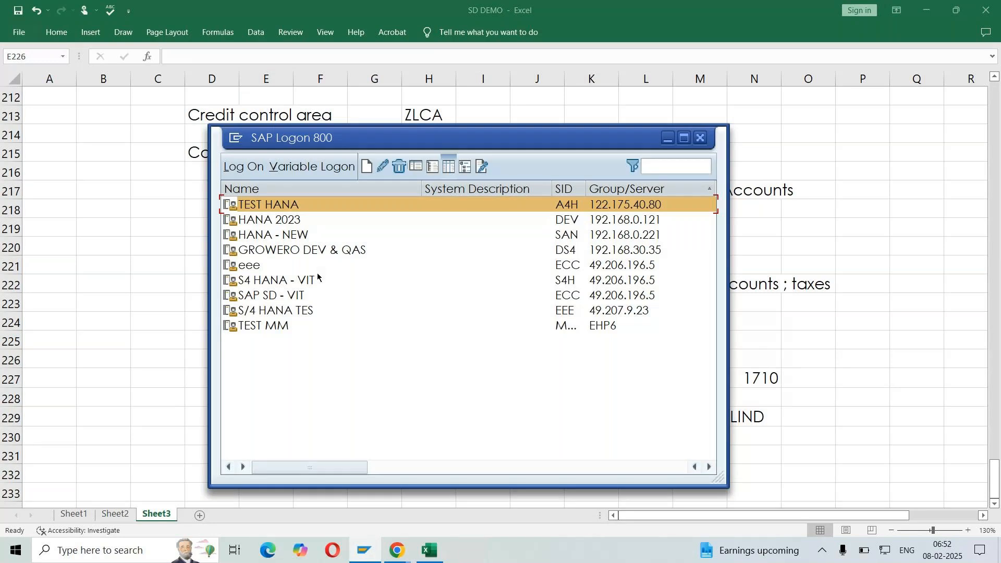
click(304, 283)
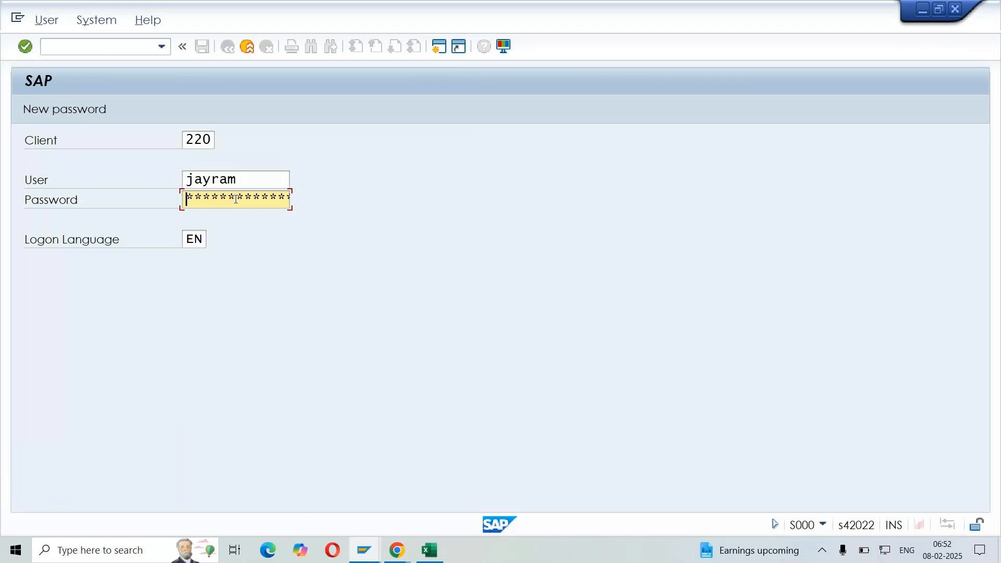
text(********)
key(Return)
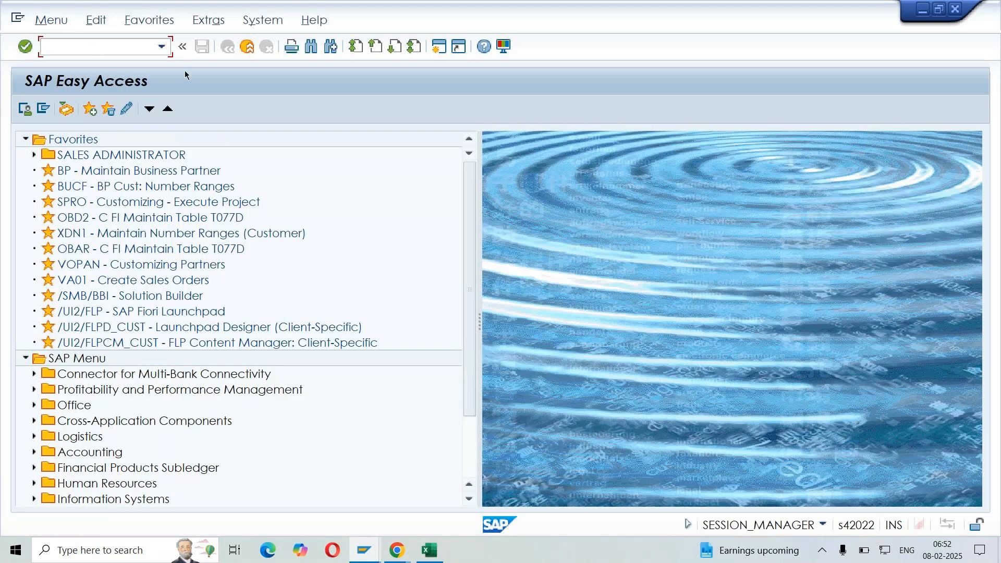
Run transaction SPRO and open the SAP Reference IMG
text(SPRO)
key(Return)
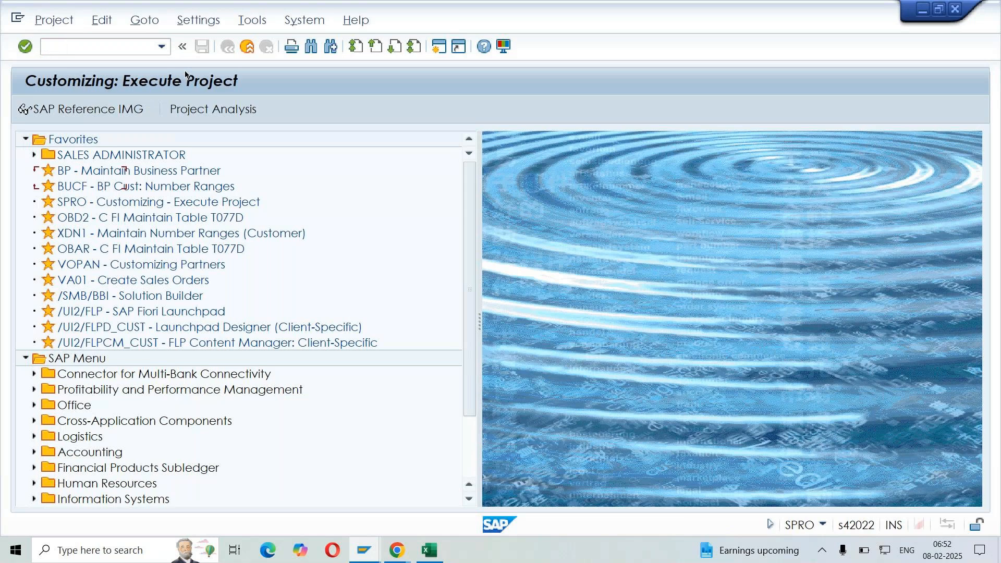
click(87, 109)
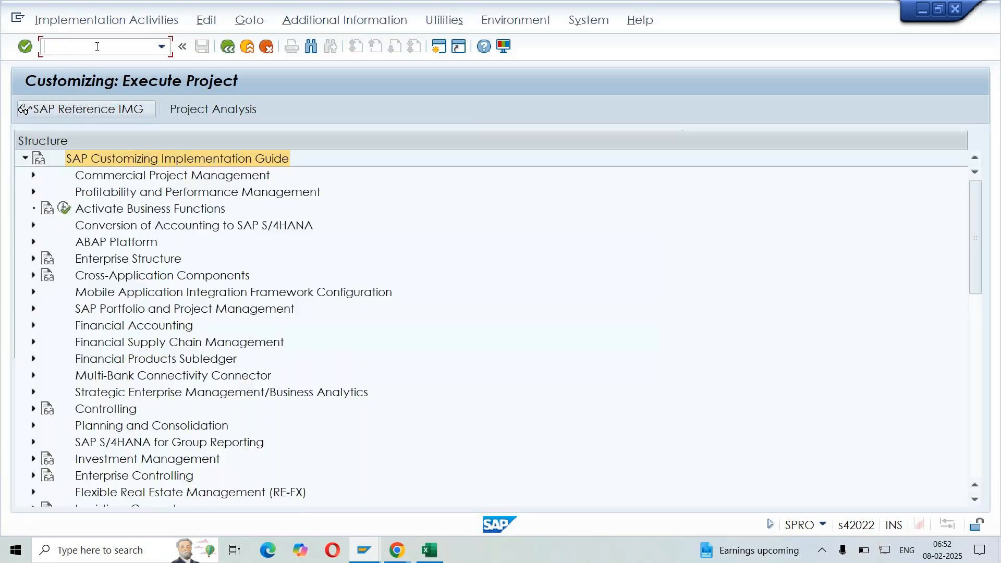
Expand Enterprise Structure, Definition and Financial Accounting in the implementation guide
click(176, 267)
click(126, 262)
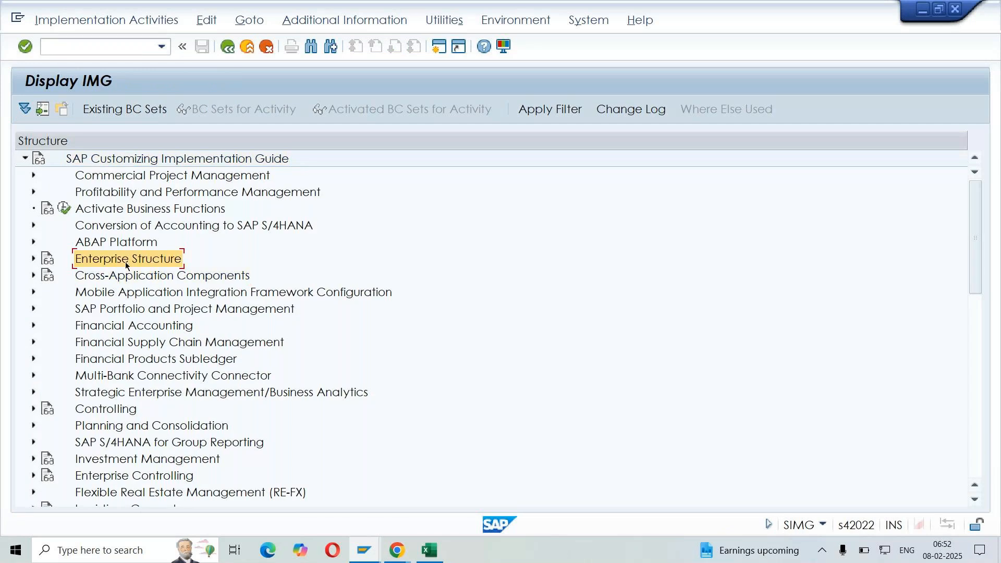
click(33, 258)
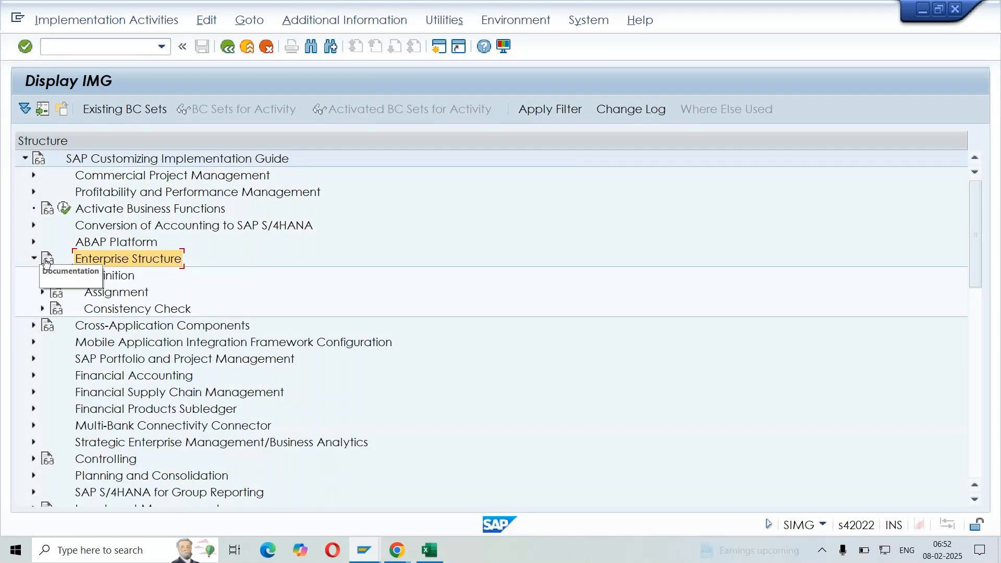
click(47, 278)
click(44, 276)
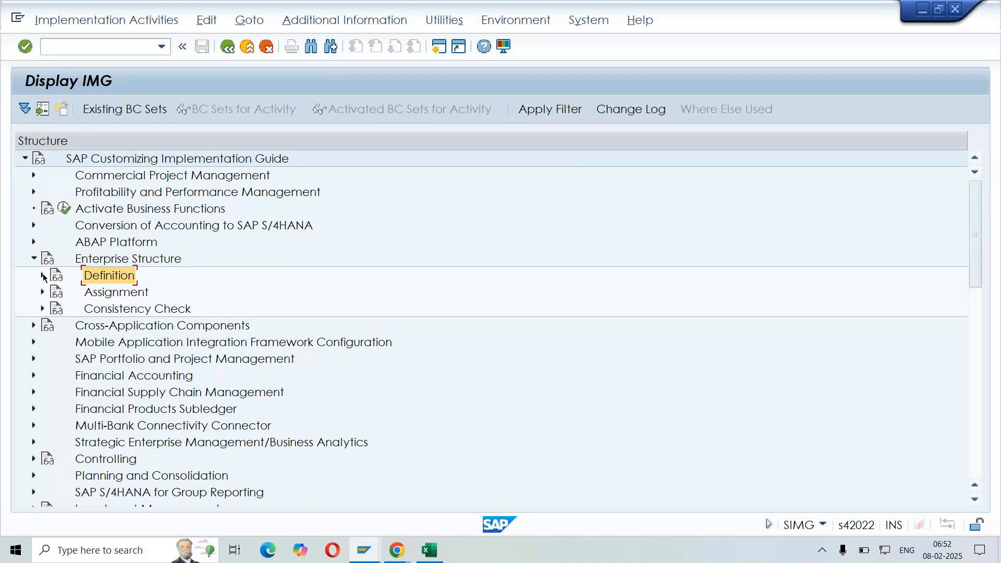
click(149, 290)
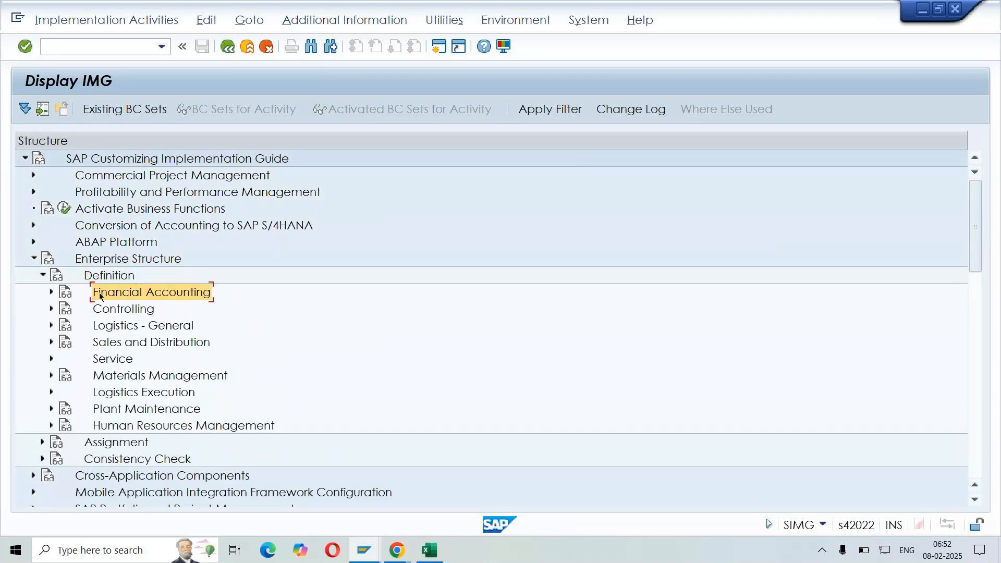
click(51, 292)
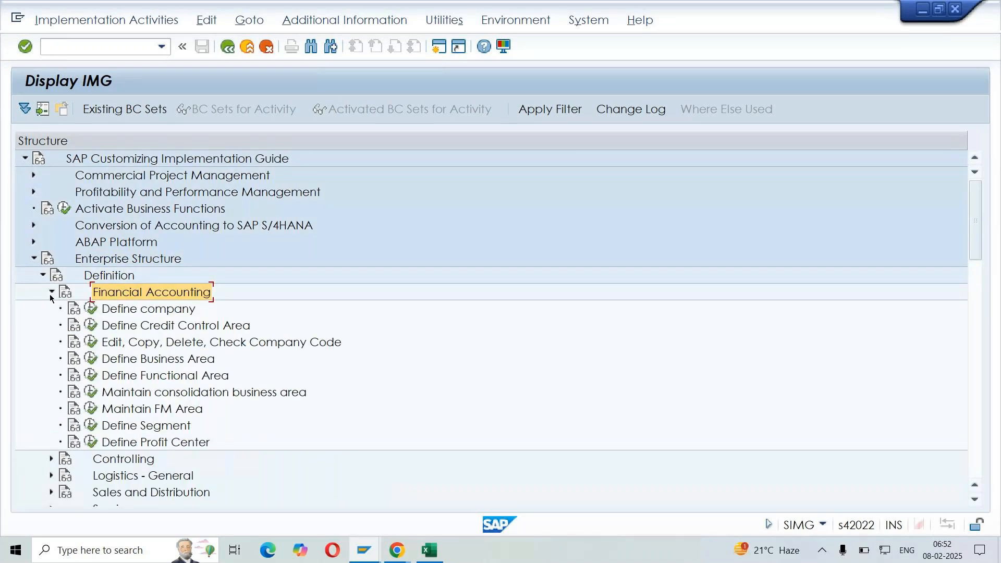
Execute Edit, Copy, Delete, Check Company Code and move its activity selection dialog clear of the guide's structure
click(198, 345)
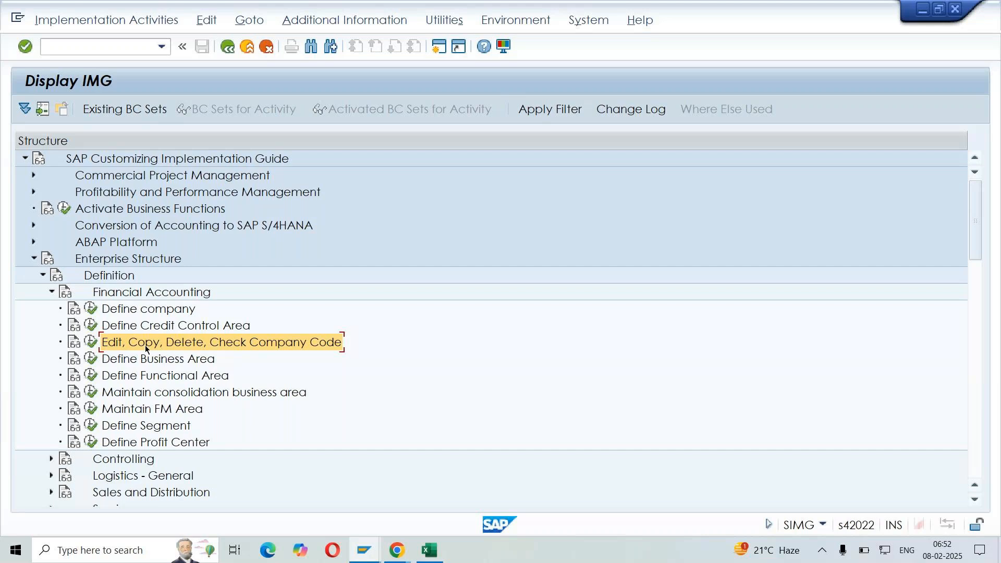
click(91, 343)
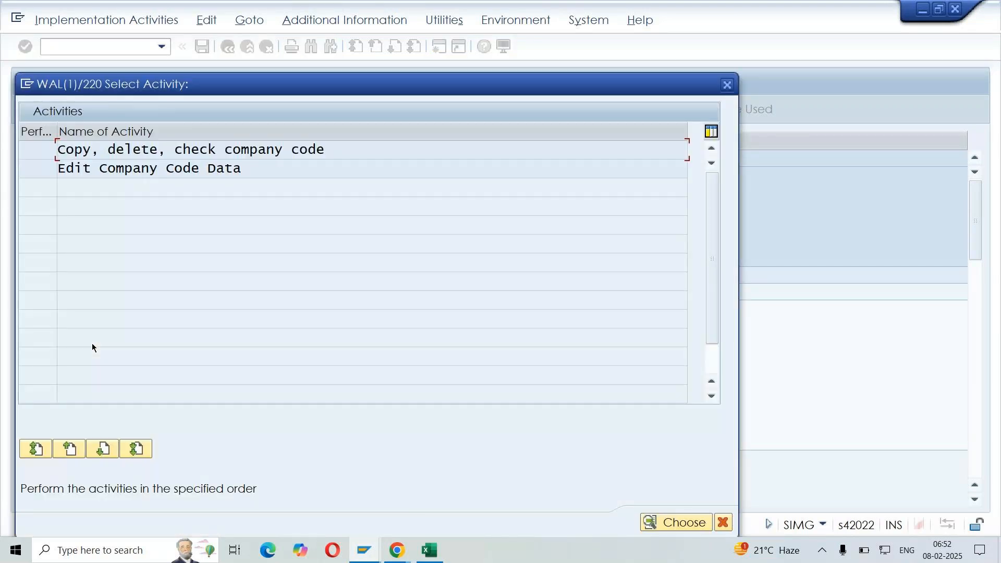
drag(292, 88, 509, 53)
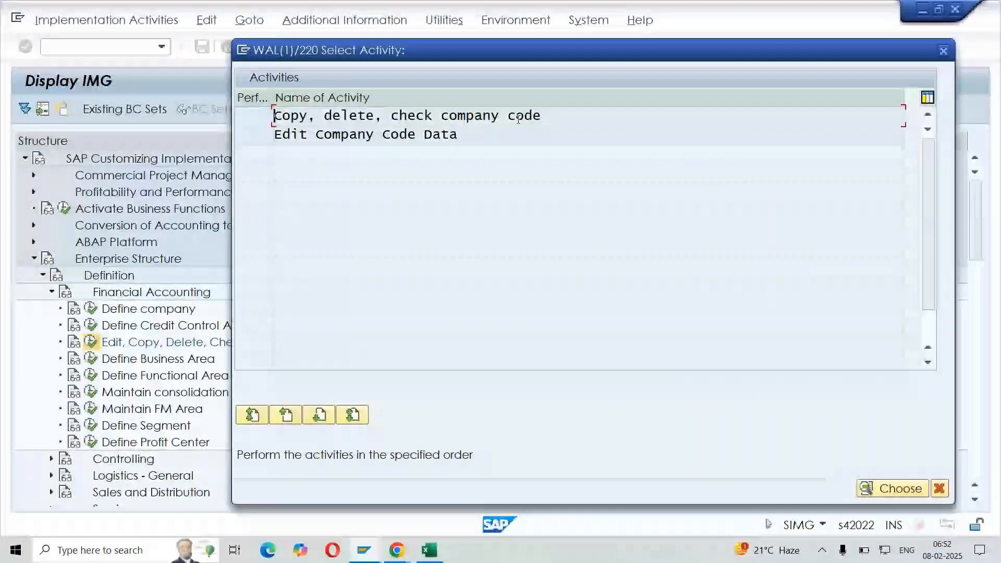
Examine the names of the two company code activities offered for selection
key(shift+Right)
key(shift+Right)
key(shift+Right)
key(shift+Right)
key(shift+Right)
key(shift+Right)
key(shift+Right)
key(shift+Right)
key(shift+Right)
key(shift+Right)
key(shift+Right)
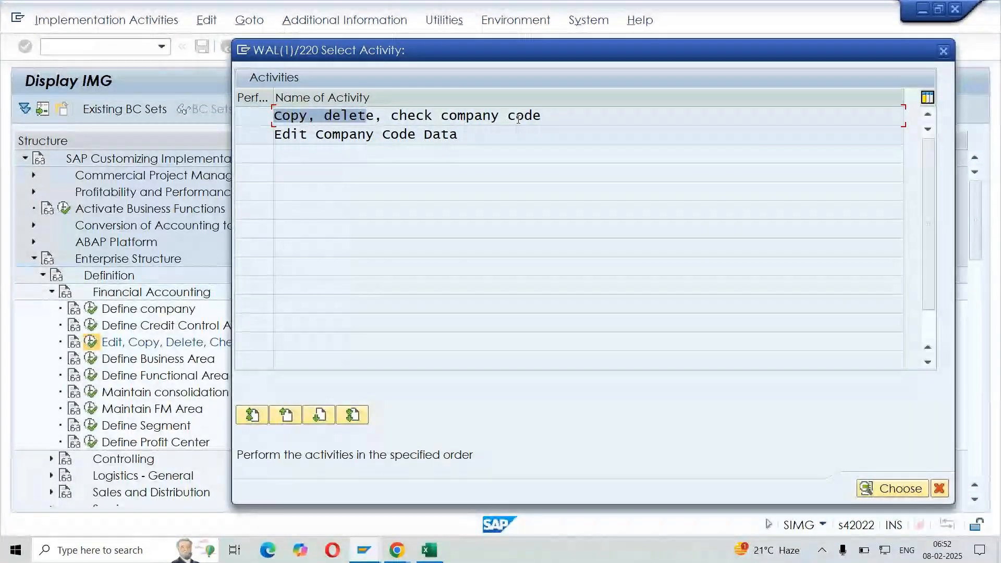
key(shift+Right)
key(shift+Right)
key(shift+Right)
key(shift+Right)
key(shift+Right)
key(shift+Right)
key(shift+Right)
key(shift+Right)
key(shift+Right)
key(shift+Right)
key(shift+Right)
key(shift+Right)
key(shift+Right)
key(shift+Right)
key(shift+Right)
key(shift+Right)
key(shift+Right)
key(shift+Right)
key(shift+Right)
key(shift+Right)
key(shift+Right)
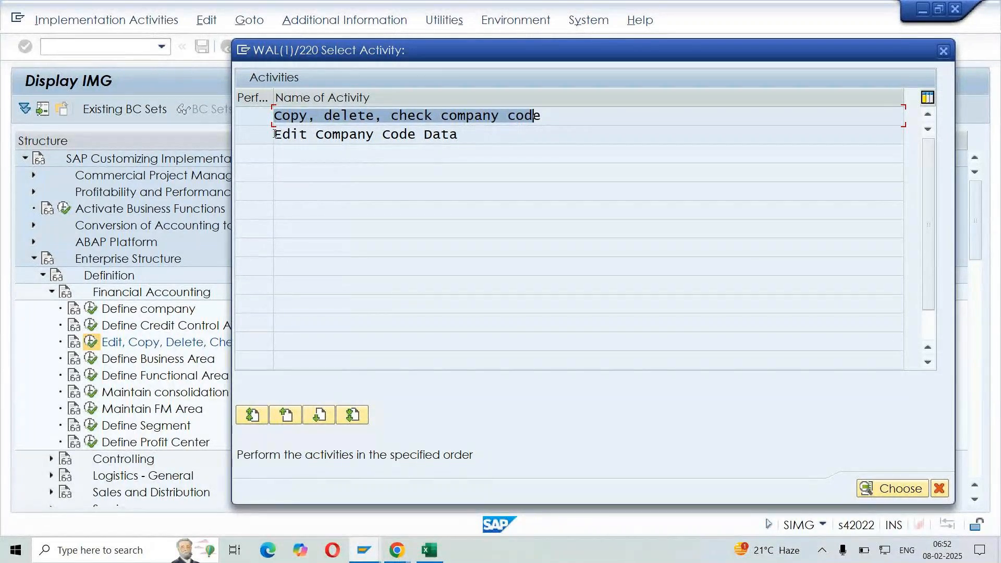
drag(275, 136, 487, 144)
click(503, 150)
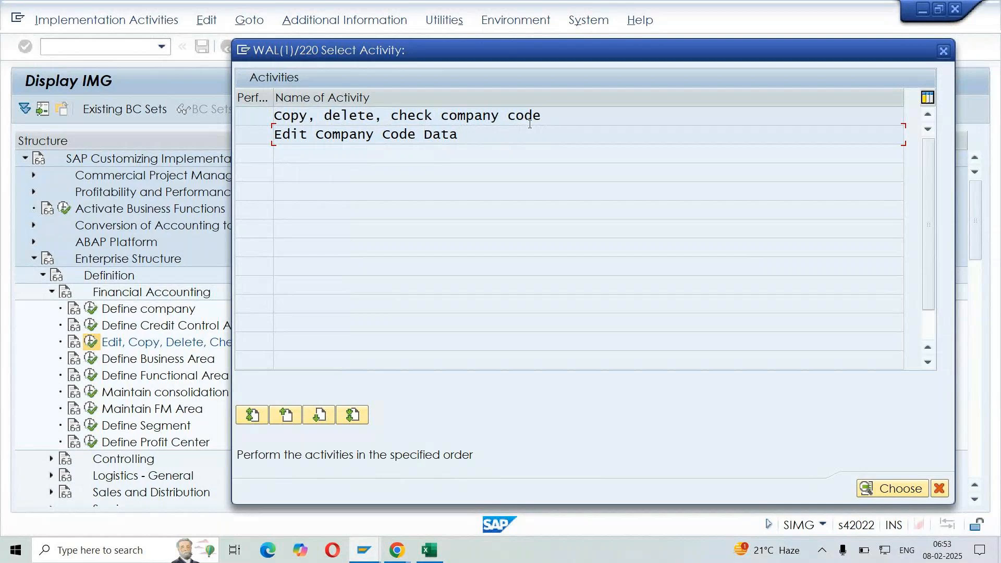
Choose the "Copy, delete, check company code" activity and open the dialog for copying the organizational object
drag(542, 116, 279, 116)
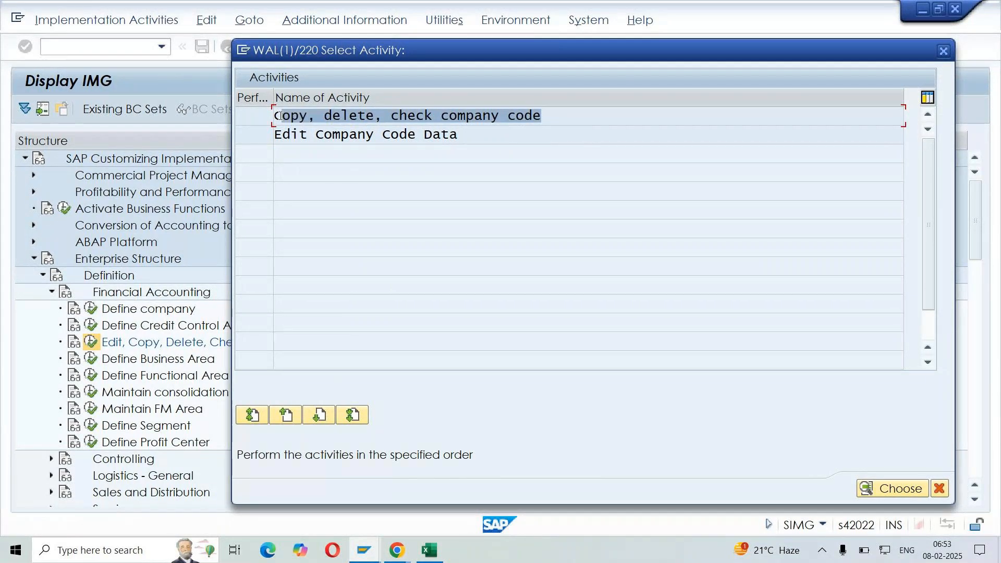
double_click(278, 115)
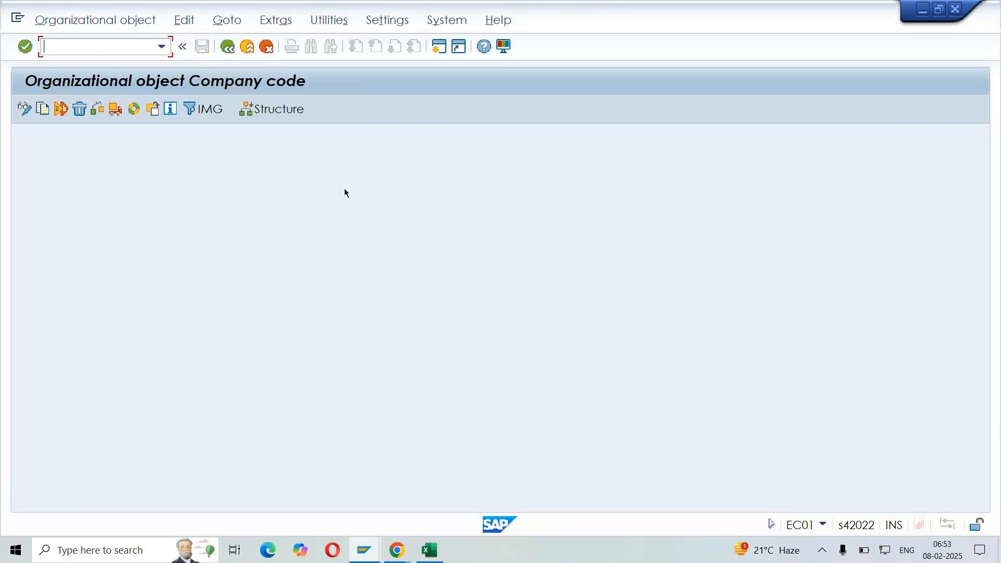
click(43, 109)
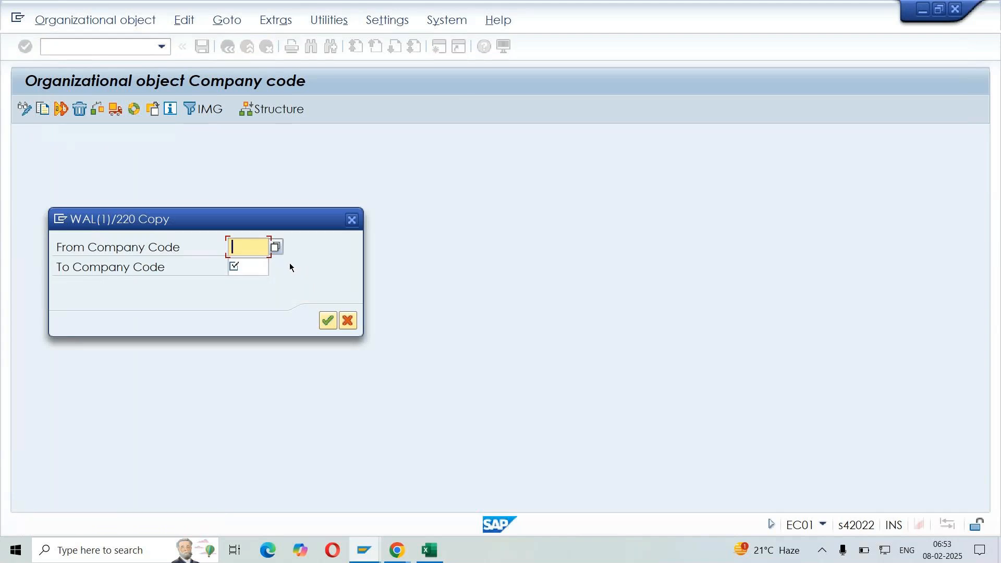
drag(256, 227, 531, 217)
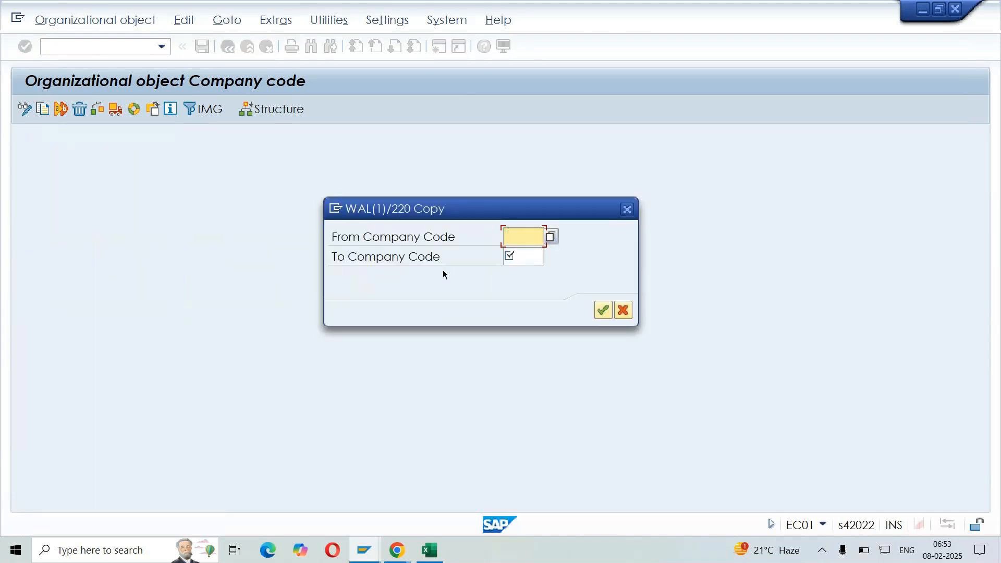
drag(332, 239, 483, 235)
click(487, 235)
drag(343, 257, 456, 255)
click(459, 257)
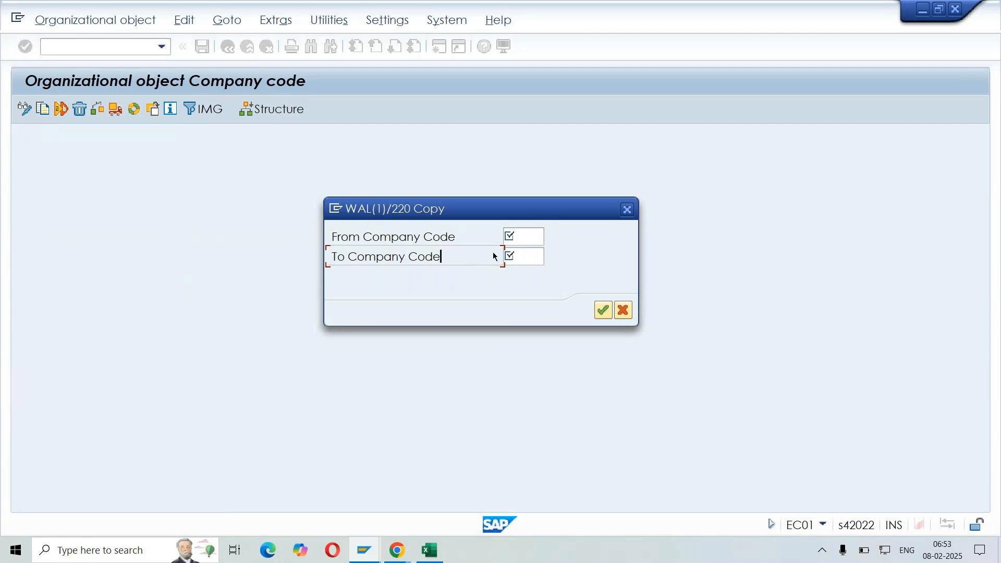
Pick company code 1710 from the list of existing entries as the source company code for the copy
click(530, 237)
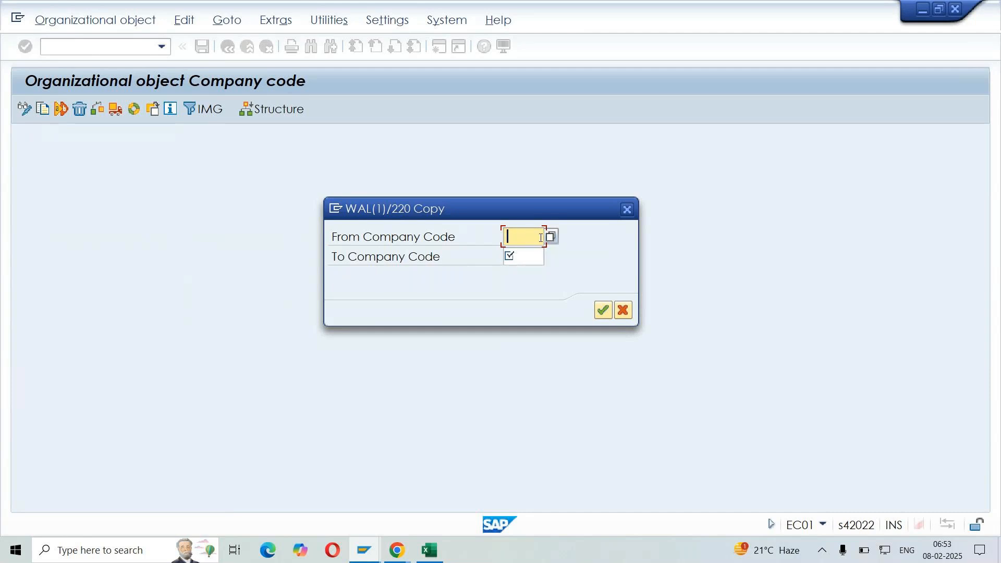
click(553, 239)
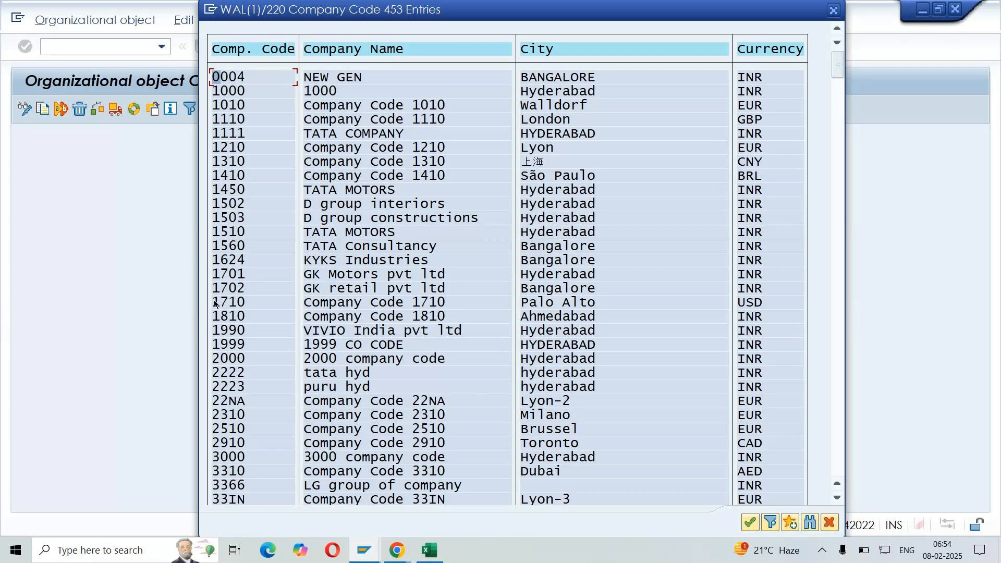
drag(214, 303, 767, 305)
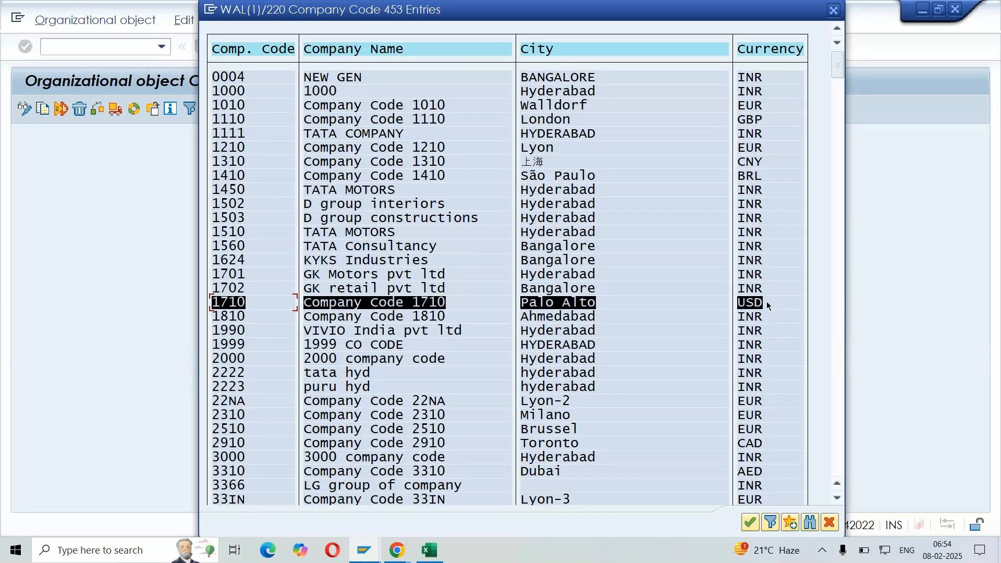
key(Return)
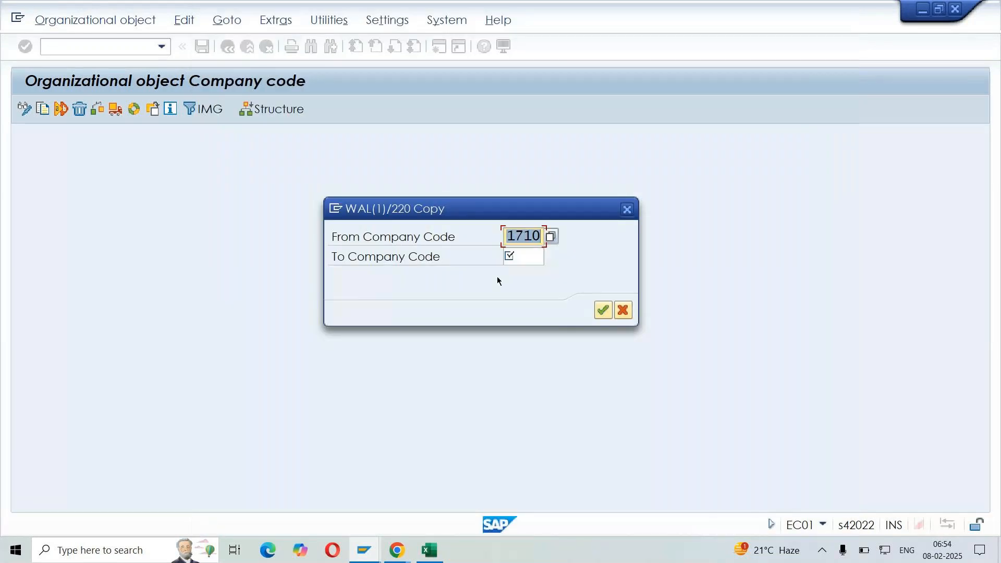
Try to copy company code 1710 to target LIND, and decline completing the existing organizational object
click(527, 256)
text(LIND)
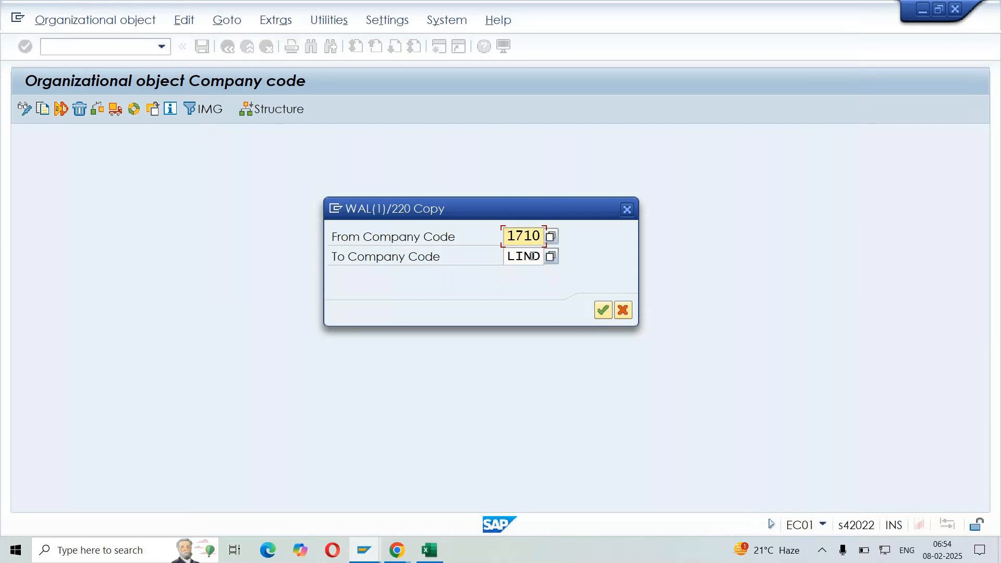
key(shift+Tab)
key(Tab)
key(Tab)
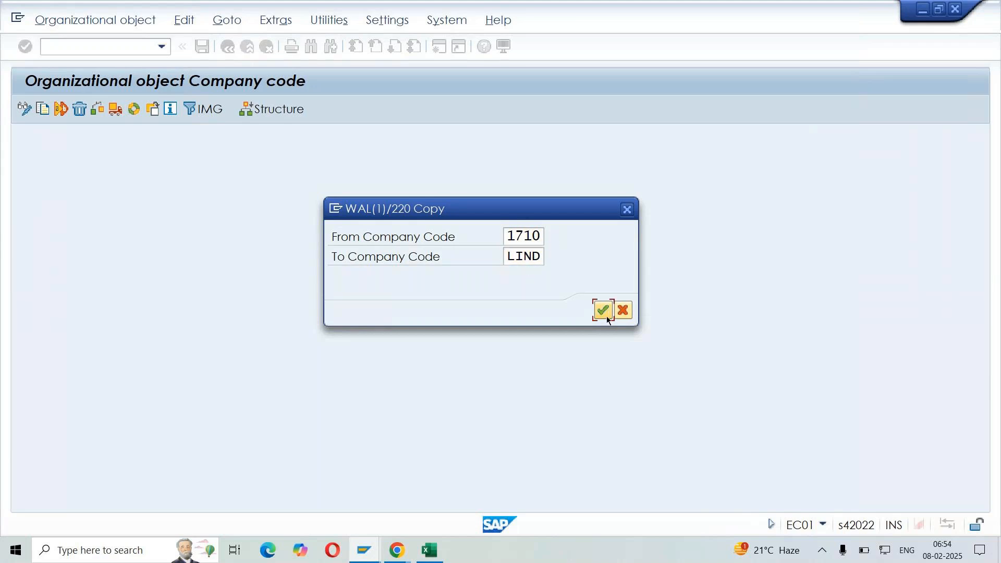
click(603, 310)
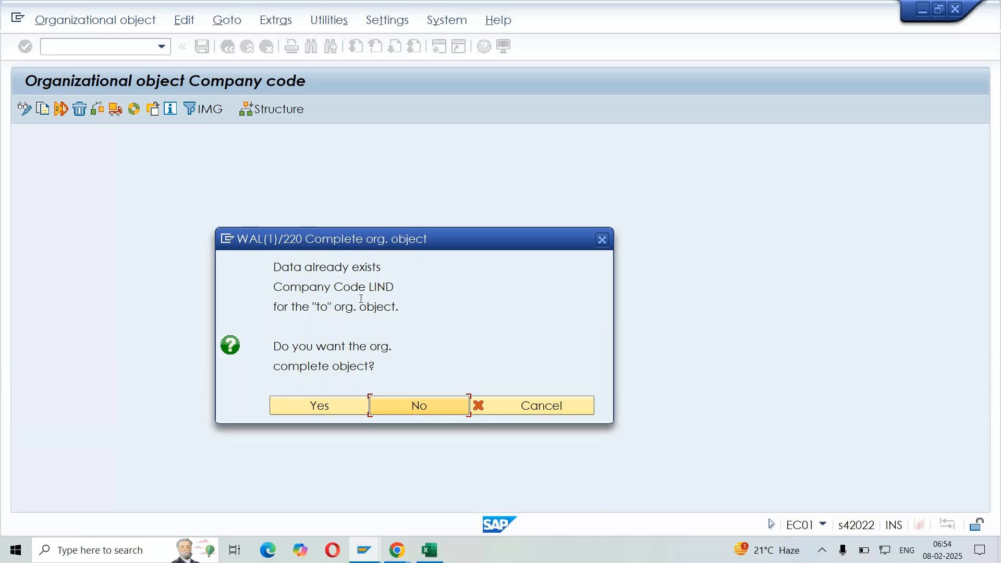
drag(369, 287, 405, 288)
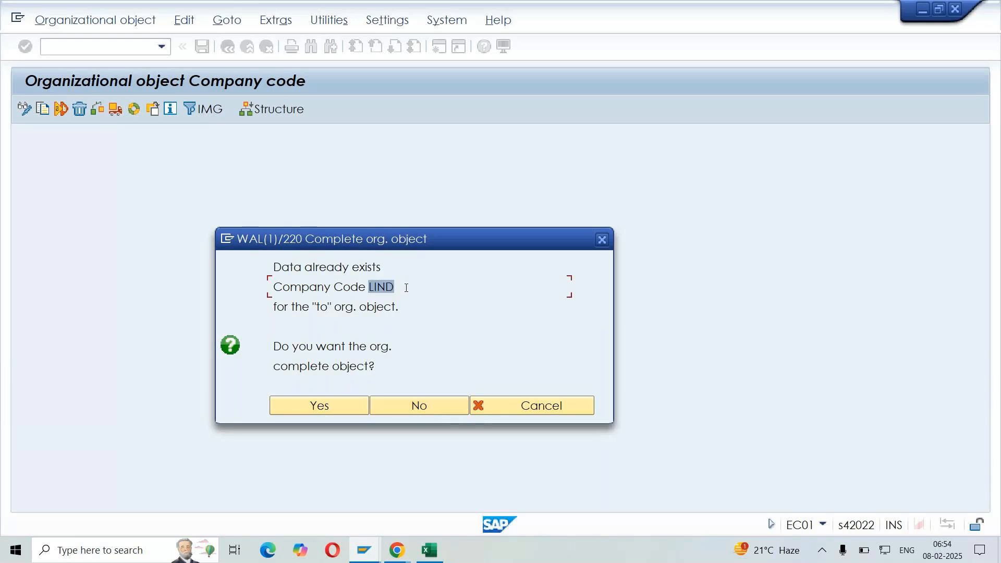
click(407, 288)
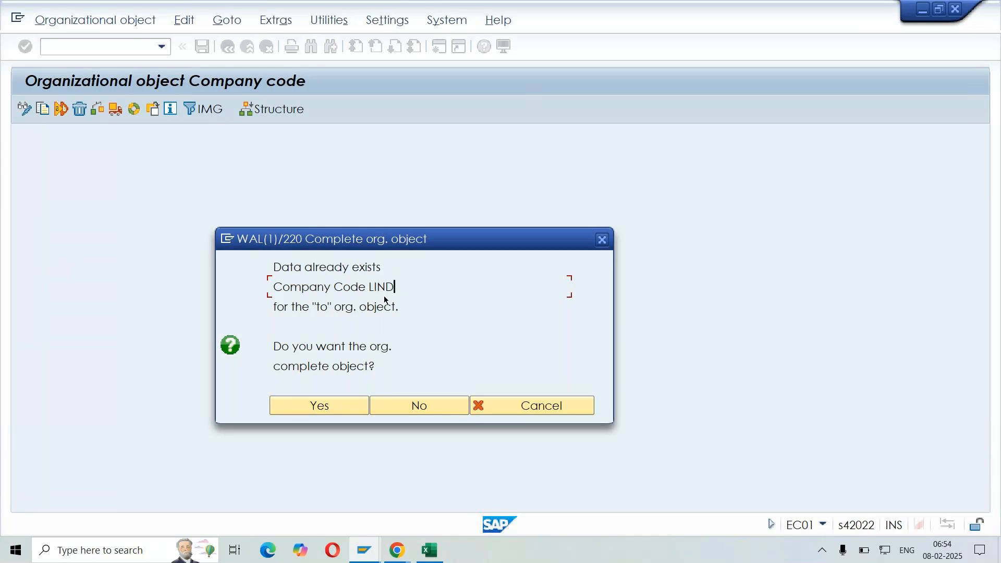
click(417, 412)
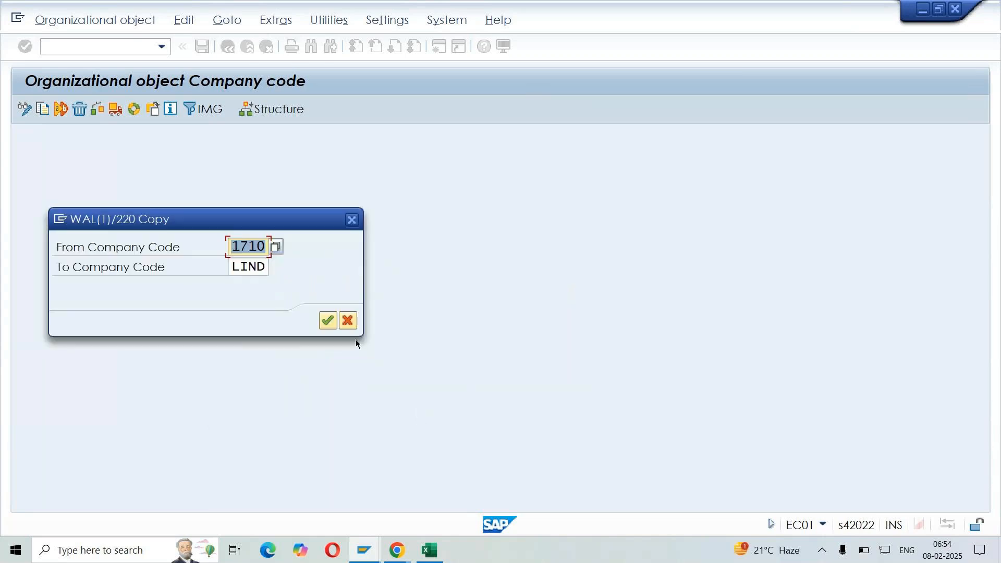
Set the target company code to LIN and run the copy from 1710
text(LIN)
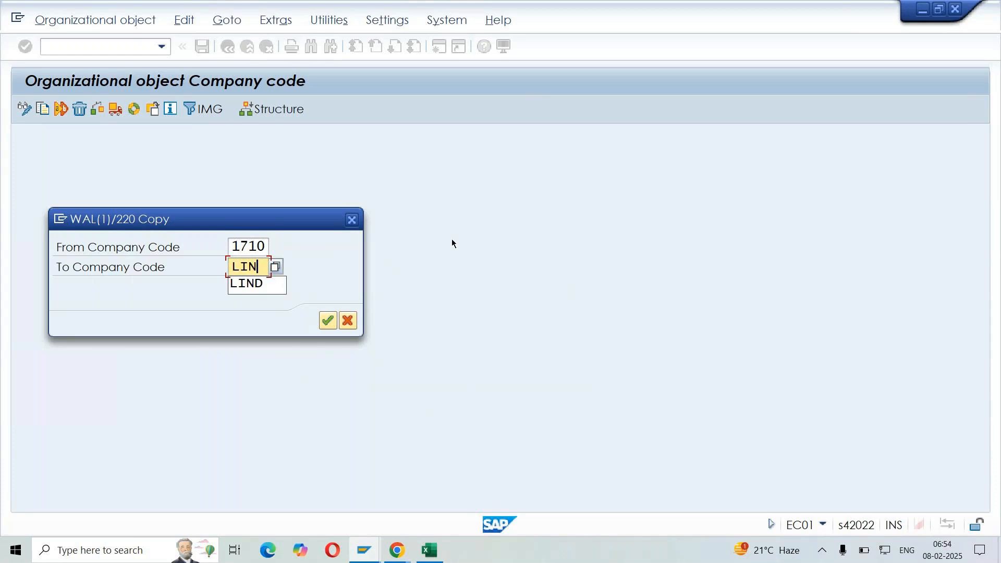
click(329, 322)
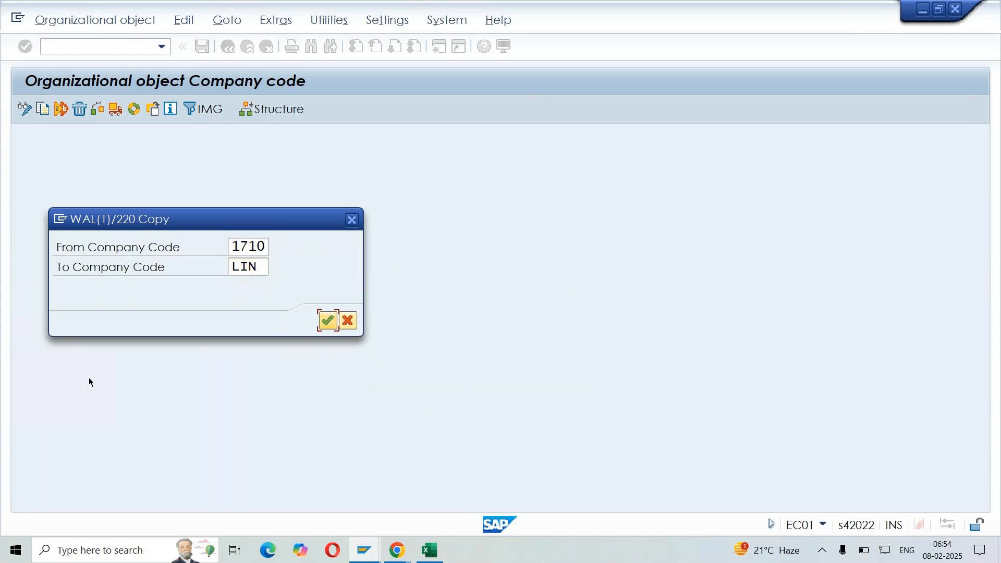
click(326, 321)
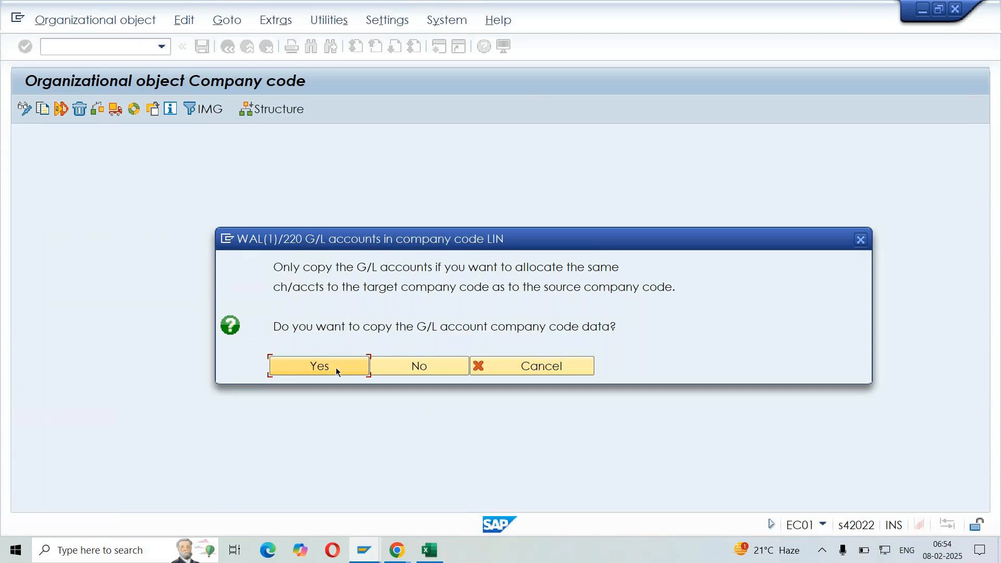
Change the target company code on Sheet3 of the Excel workbook to LIN, and return to the G/L accounts prompt in SAP
click(430, 550)
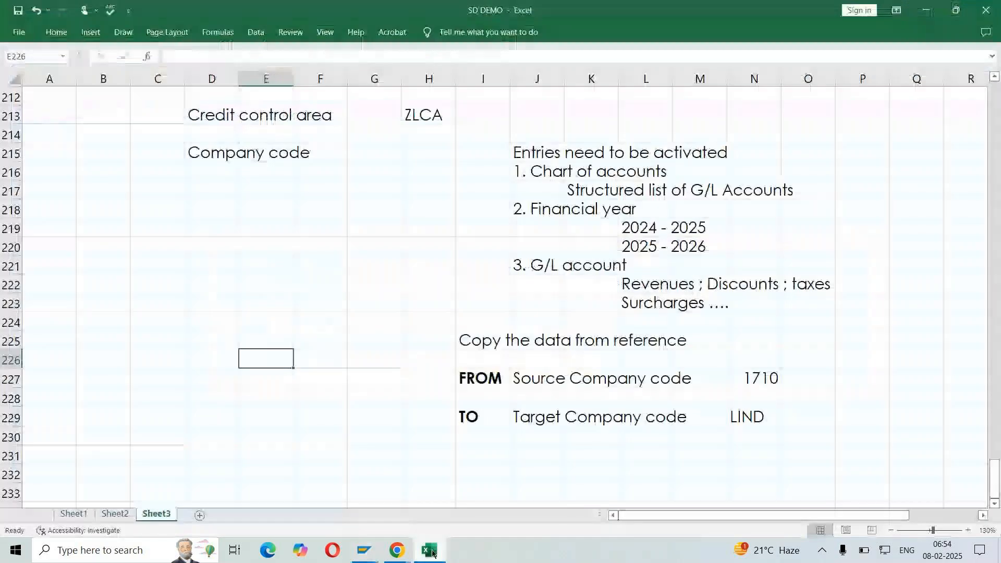
click(765, 382)
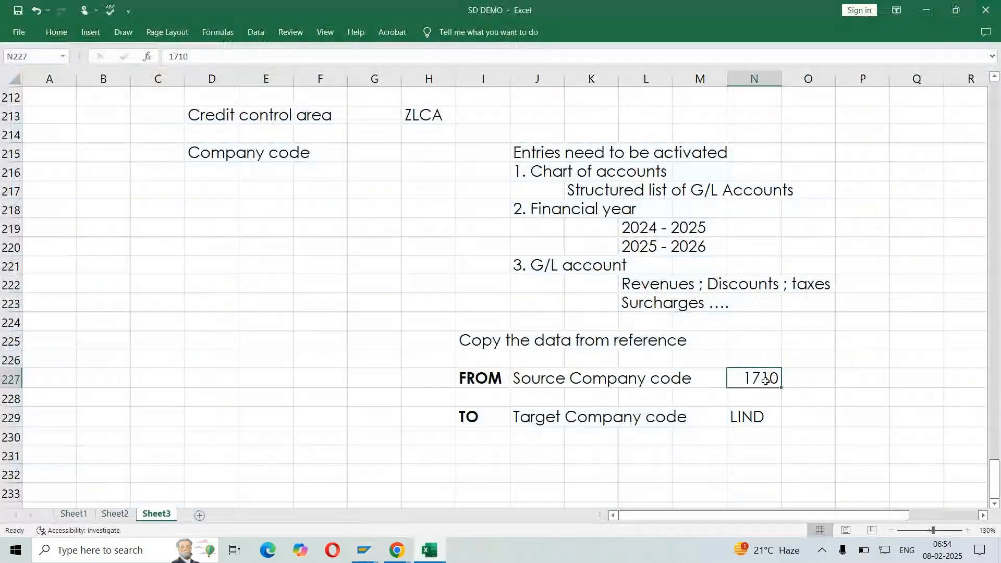
double_click(761, 418)
key(BackSpace)
key(Return)
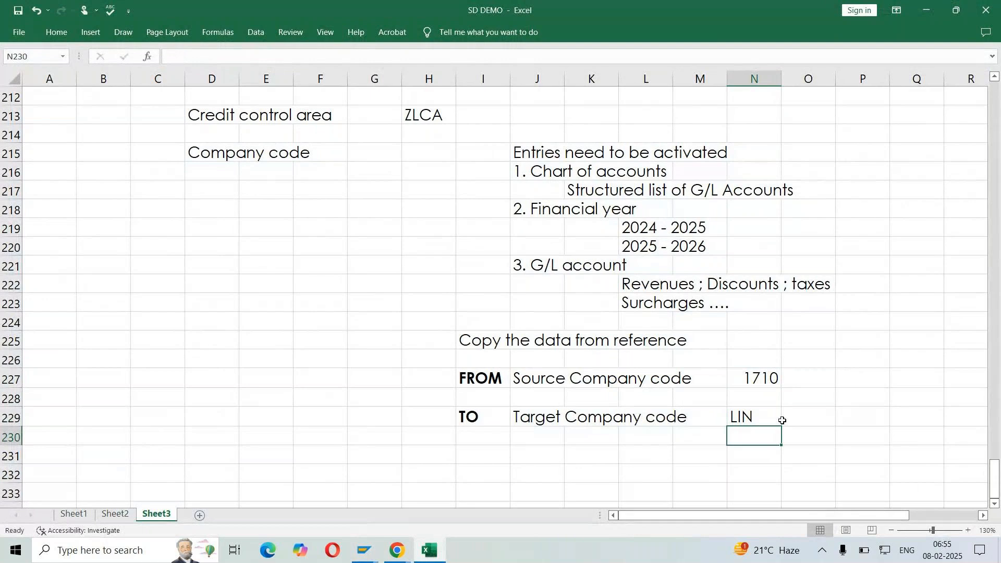
key(alt+Tab)
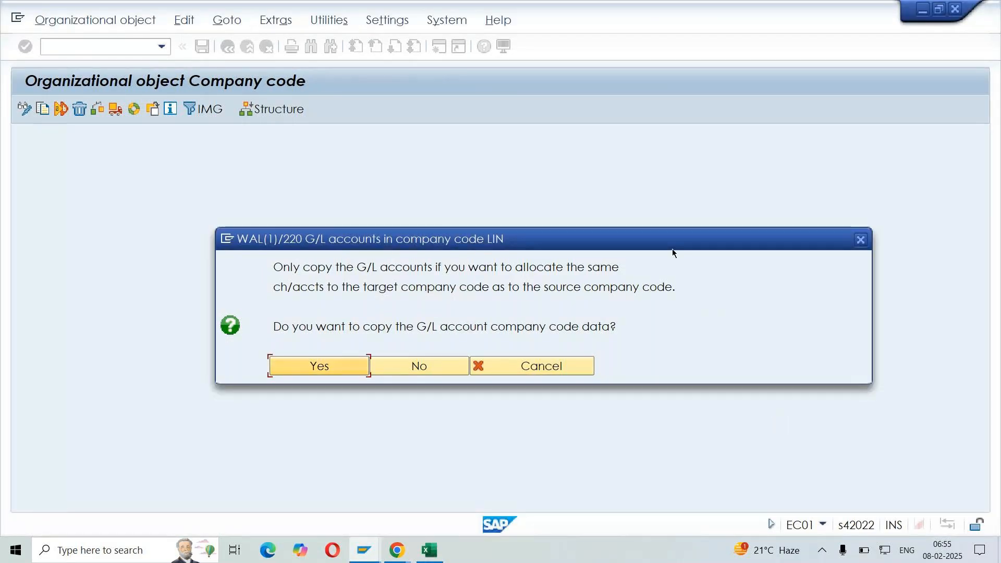
drag(671, 248, 626, 202)
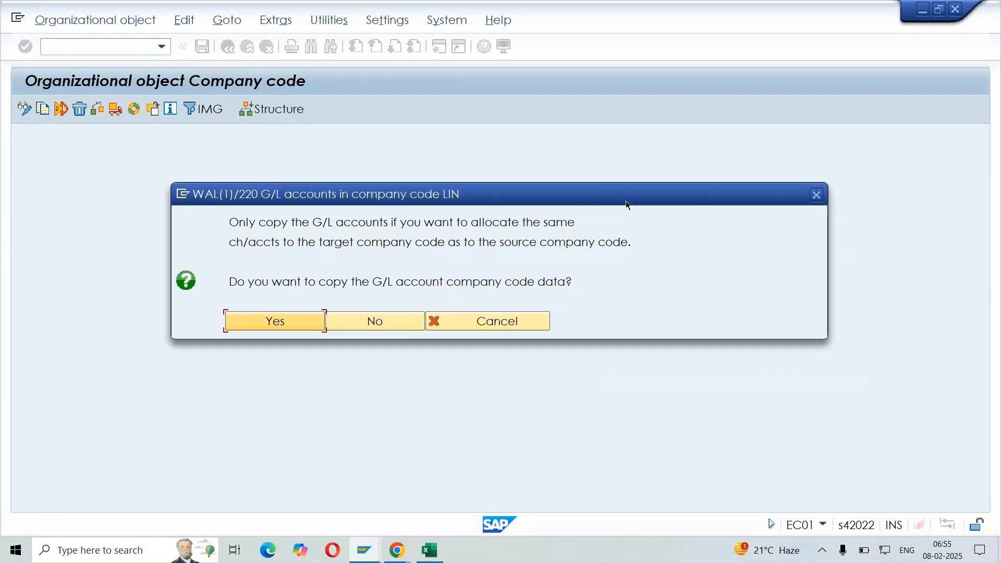
Switch to the Excel workbook and enter the heading "Types of messages" in cell B76 of Sheet2
click(429, 550)
click(113, 514)
scroll(105, 339, down, 6)
click(119, 269)
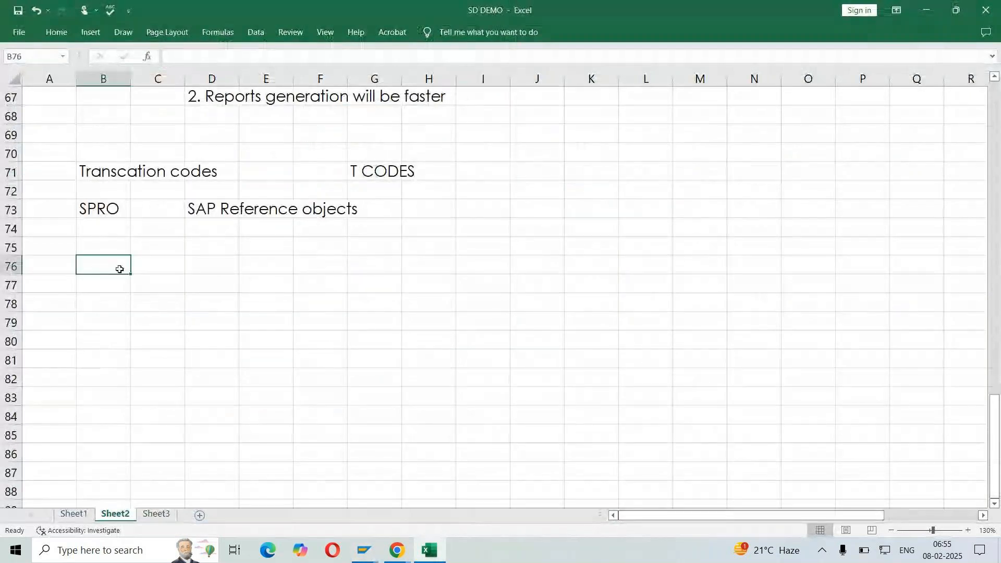
text(Types of messages)
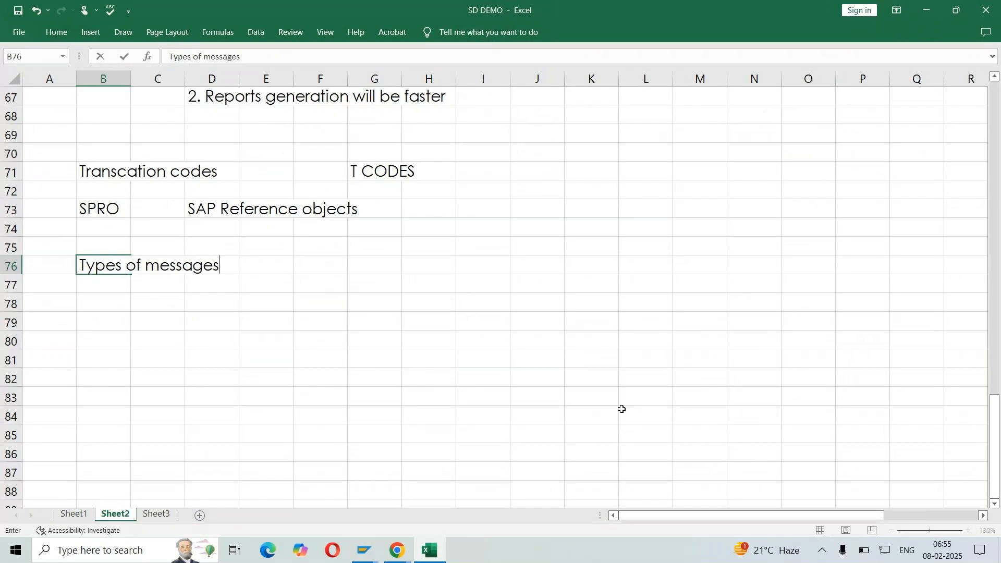
key(Return)
List "Error message" and "Warning message" in cells D78 and D79 under the message types heading
key(Down)
key(Right)
key(Right)
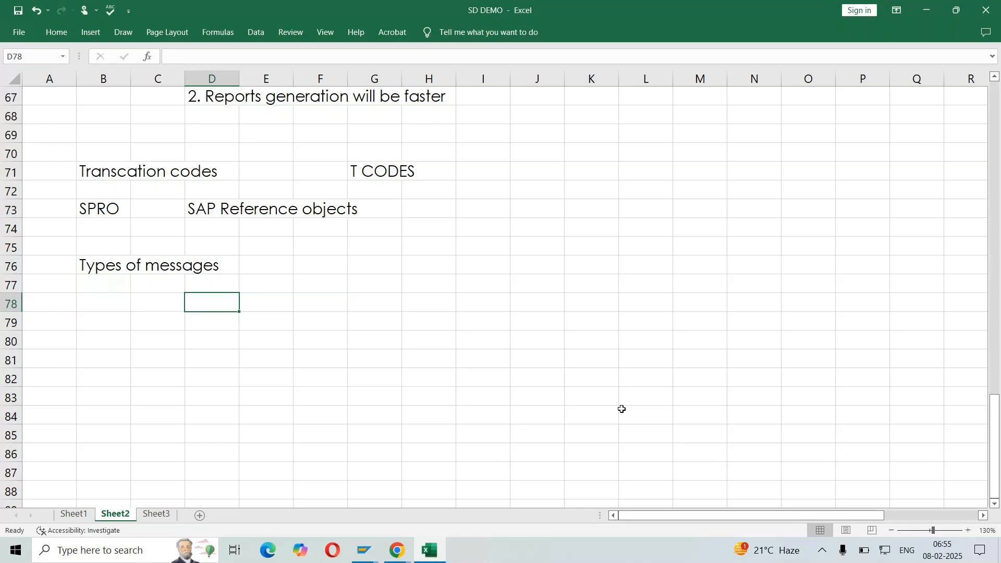
text(Error)
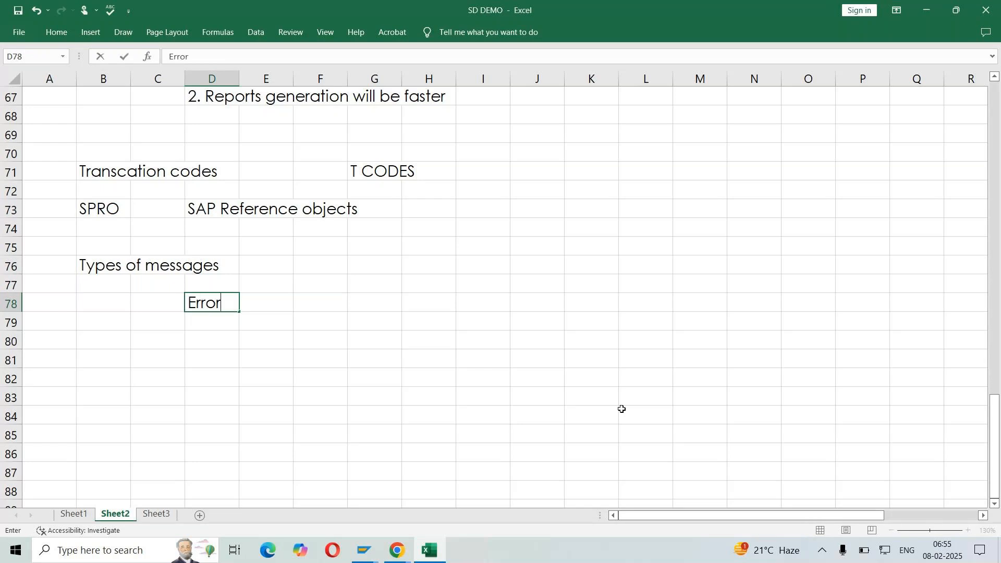
text( message)
key(Return)
text(W)
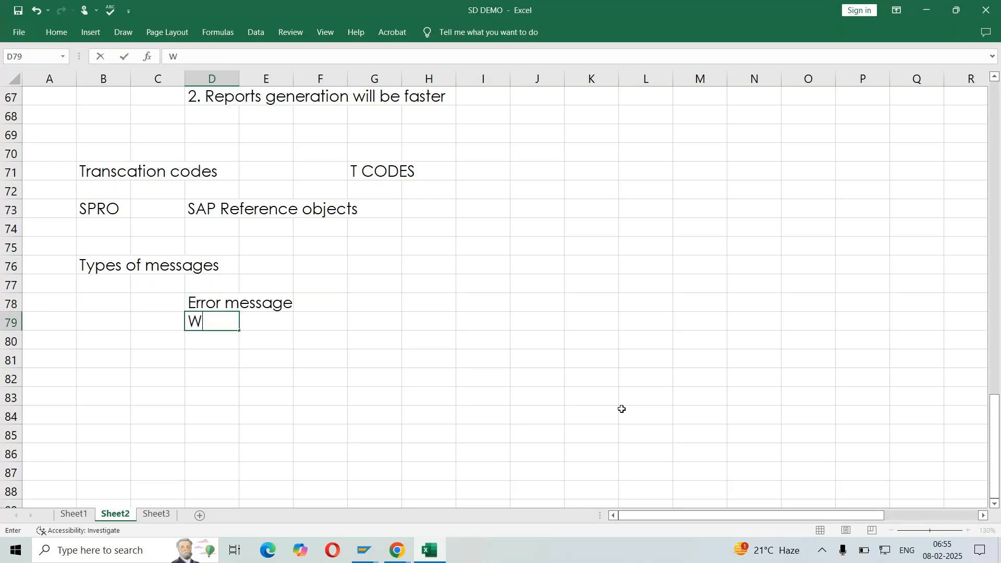
text(arning message)
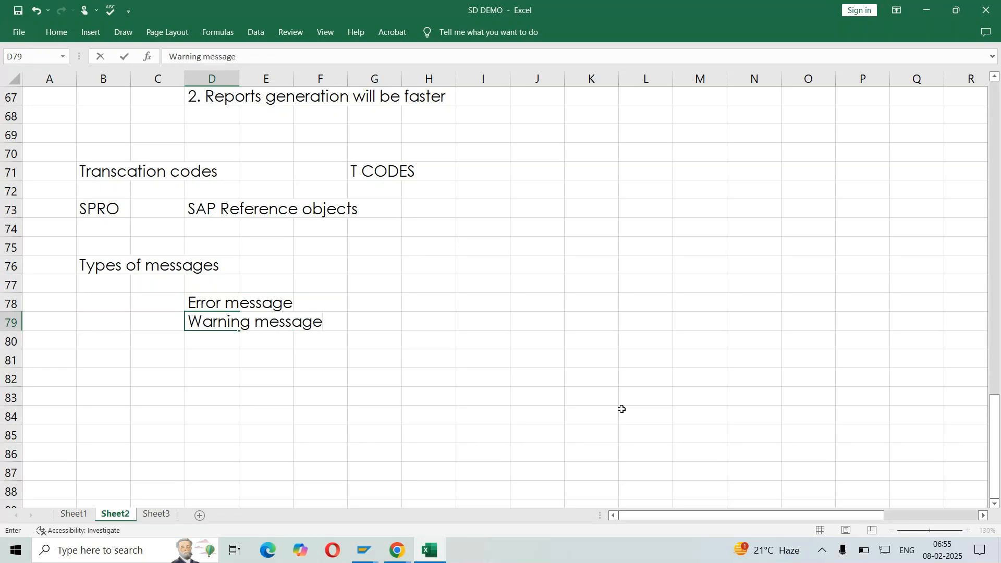
key(Return)
Add "Success message" and "Information message" to the list in cells D80 and D81
text(Success message)
key(Return)
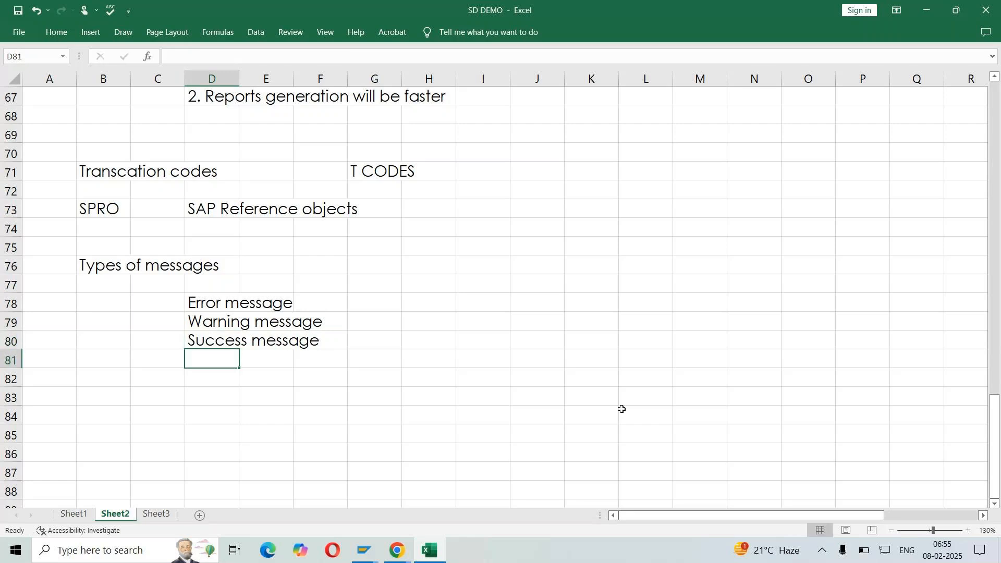
text(Informat)
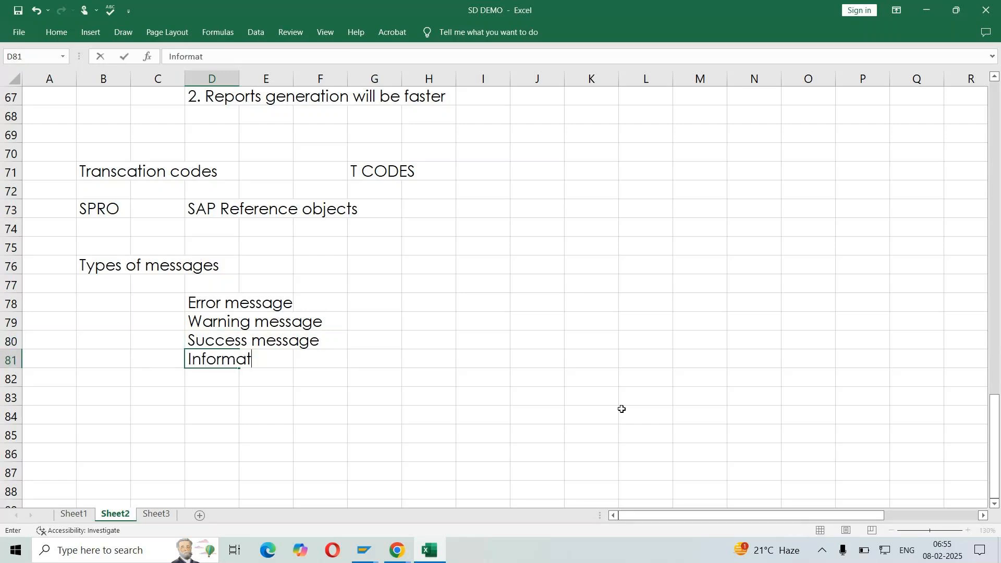
text(ion message)
key(Return)
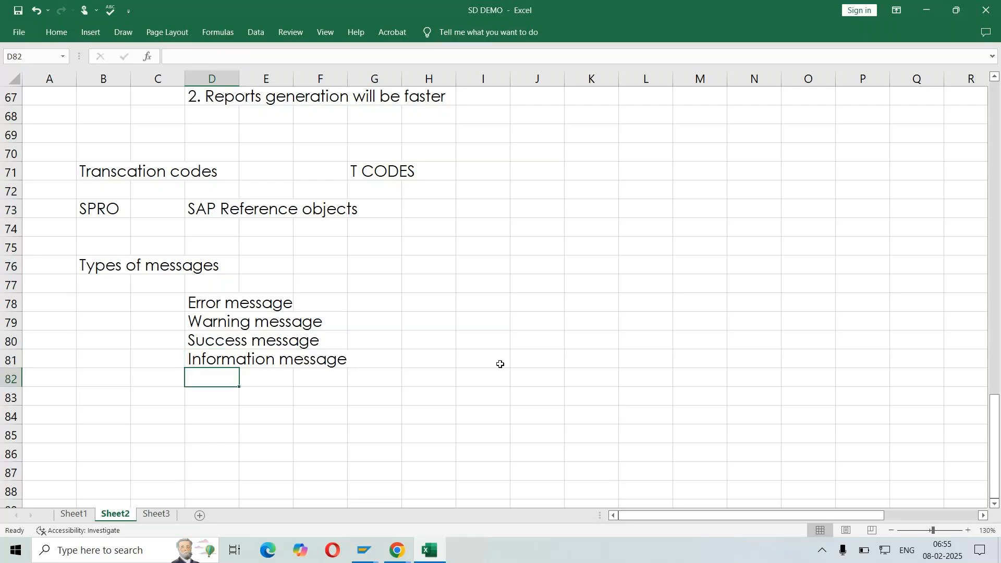
Enter the colours RED, YELLOW and GREEN in H78 to H80 beside the error, warning and success messages
click(397, 305)
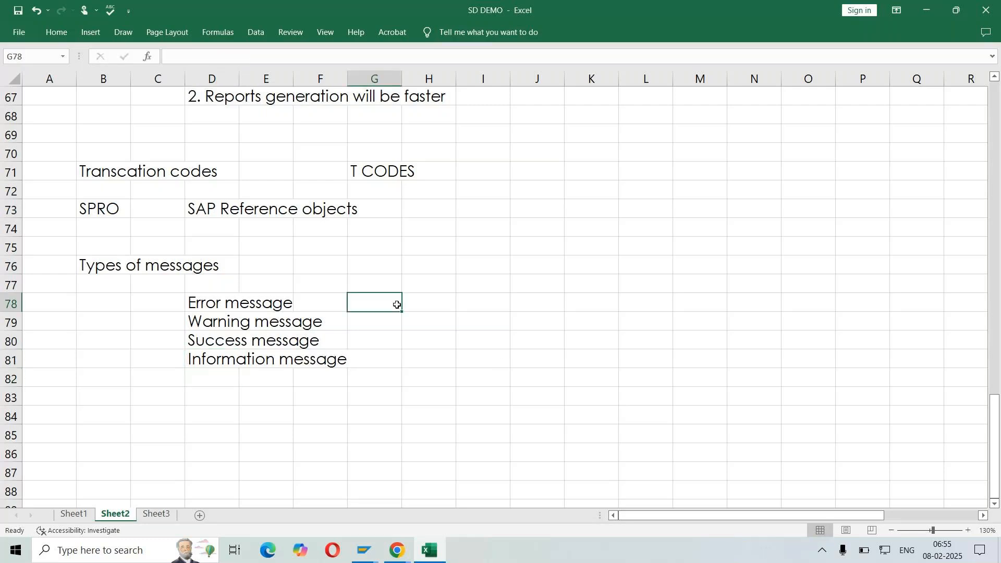
key(Tab)
text(RED)
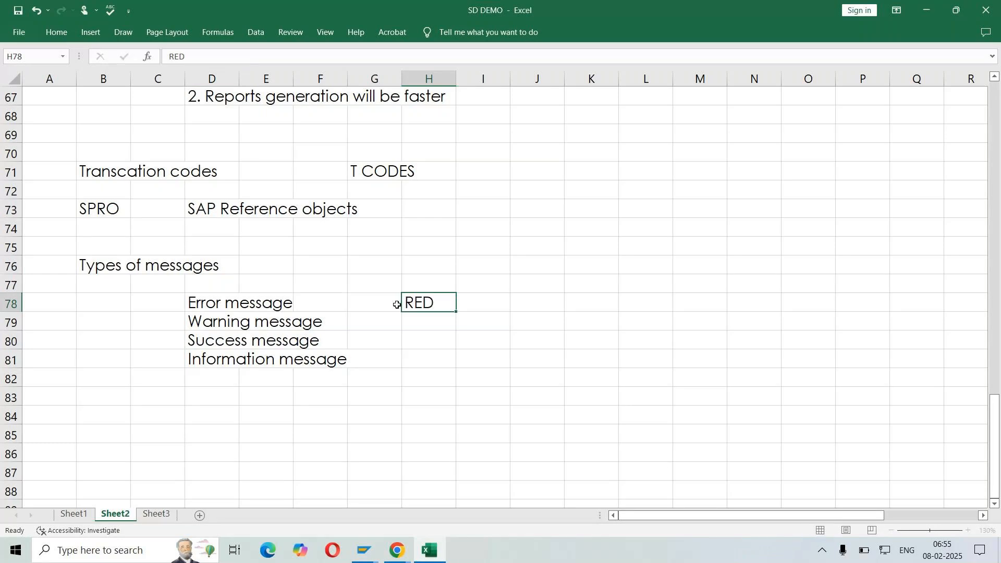
key(Return)
text(YELLOW)
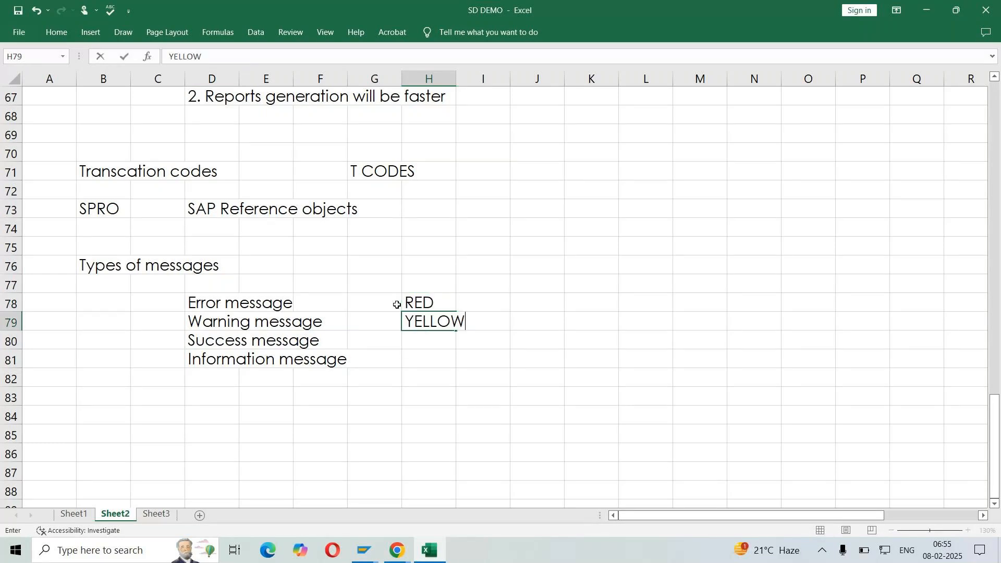
key(Return)
text(GREEN)
key(ctrl+Return)
key(Return)
Enter "POPUP / DAILOG BOX" in cell H81 beside the information message
text(PO)
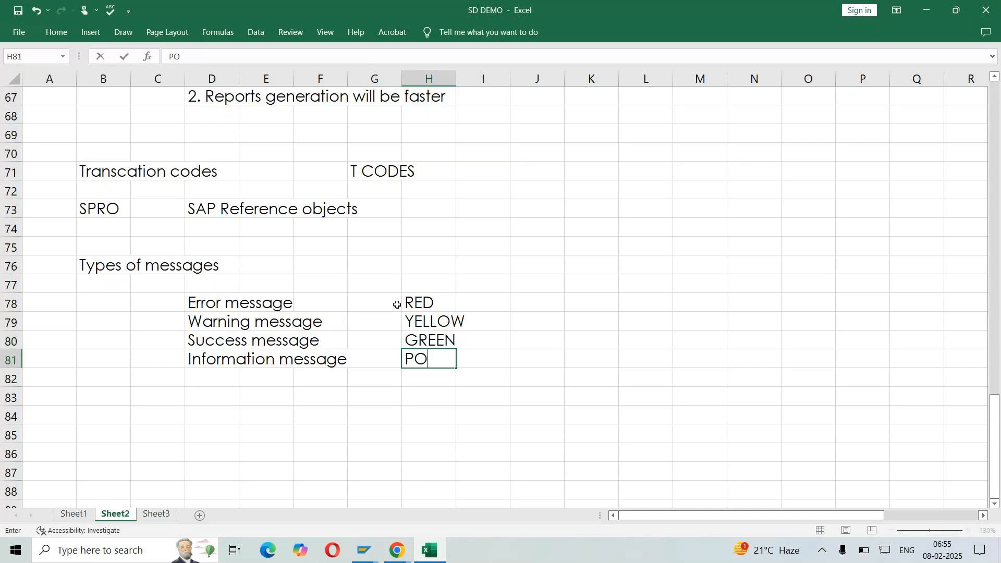
text(PUP / DIA)
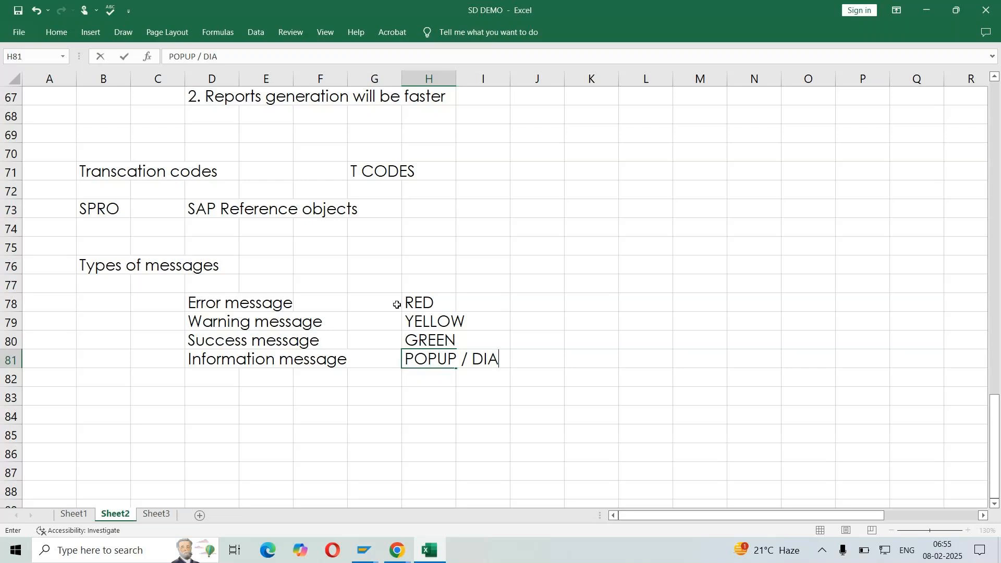
text(G)
key(BackSpace)
key(BackSpace)
text(LAGIX)
key(BackSpace)
key(BackSpace)
key(BackSpace)
key(BackSpace)
key(BackSpace)
key(BackSpace)
text(AILOG BOX)
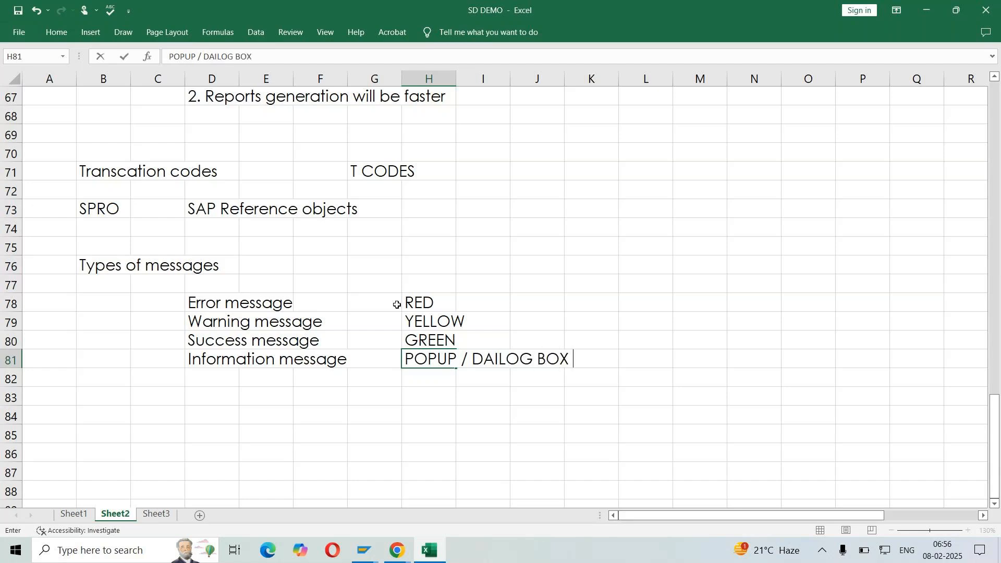
key(Return)
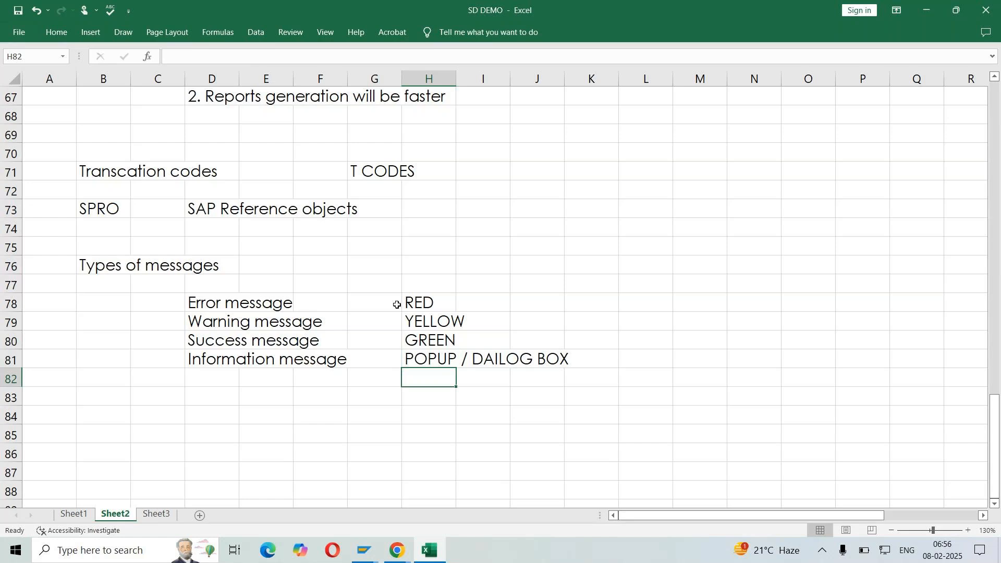
Switch back to SAP and agree to copy the G/L account company code data to company code LIN
key(alt)
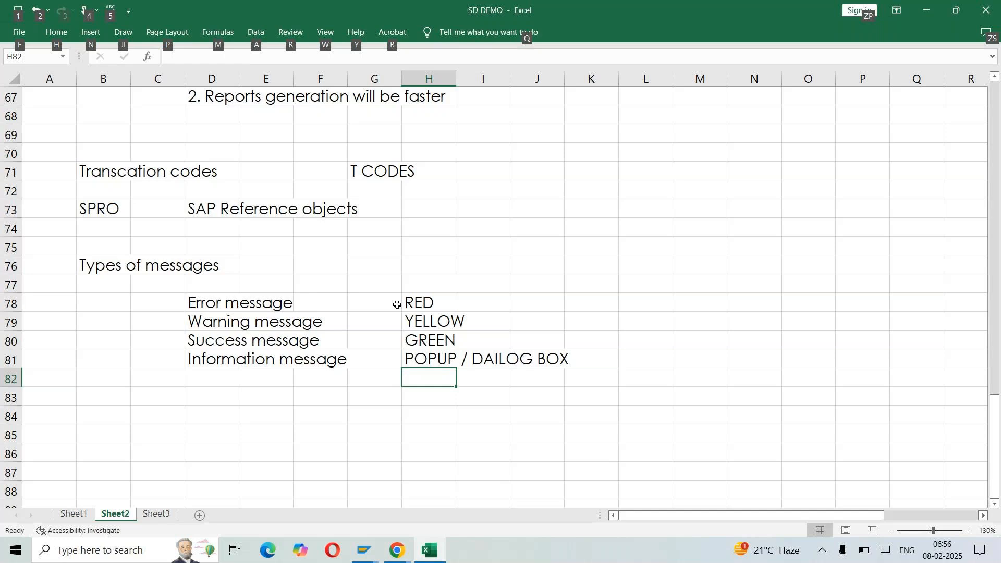
key(alt+Tab)
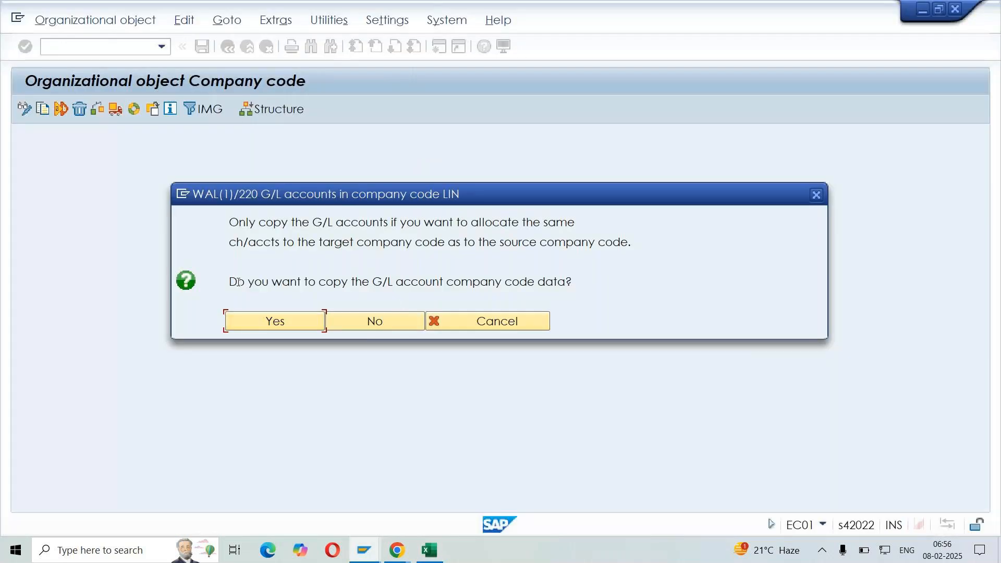
drag(234, 282, 603, 304)
click(605, 307)
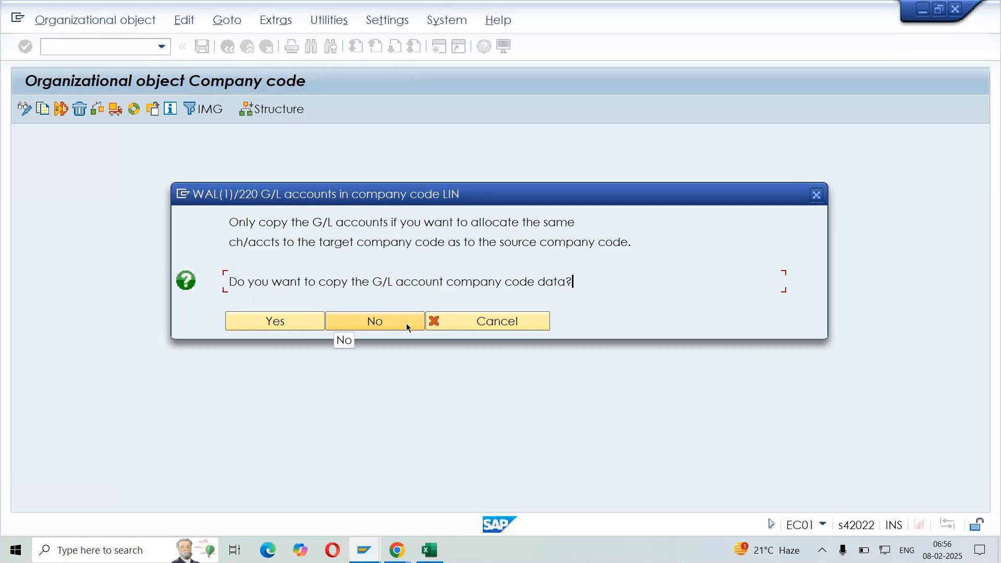
click(267, 323)
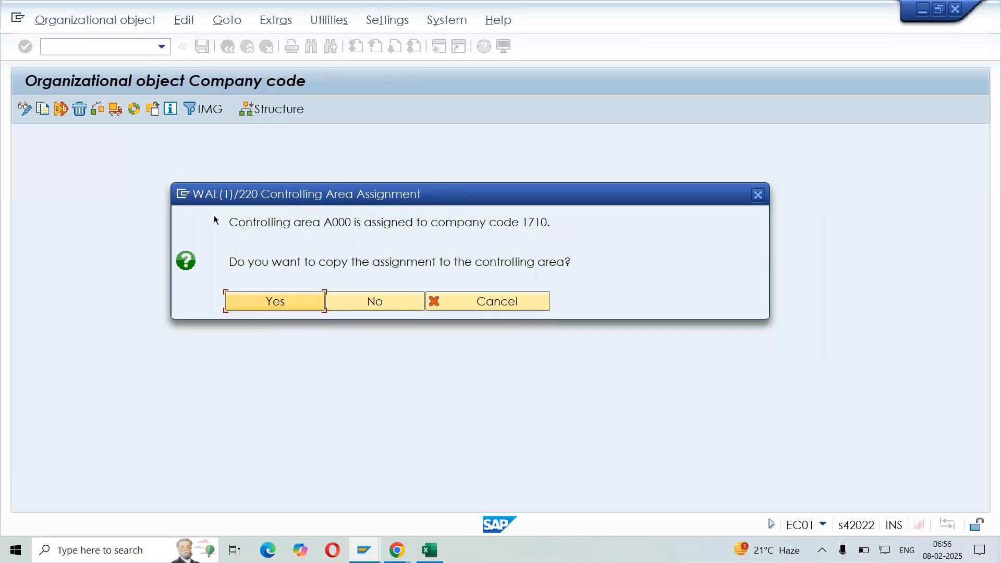
Decline copying the controlling area A000 assignment from company code 1710
drag(215, 217, 416, 228)
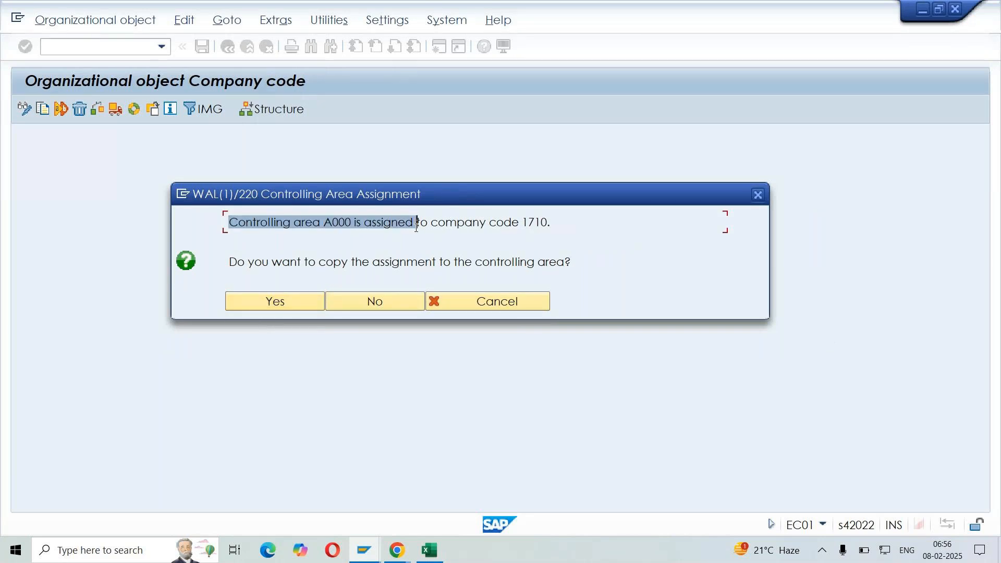
click(416, 228)
drag(523, 224, 550, 227)
click(549, 227)
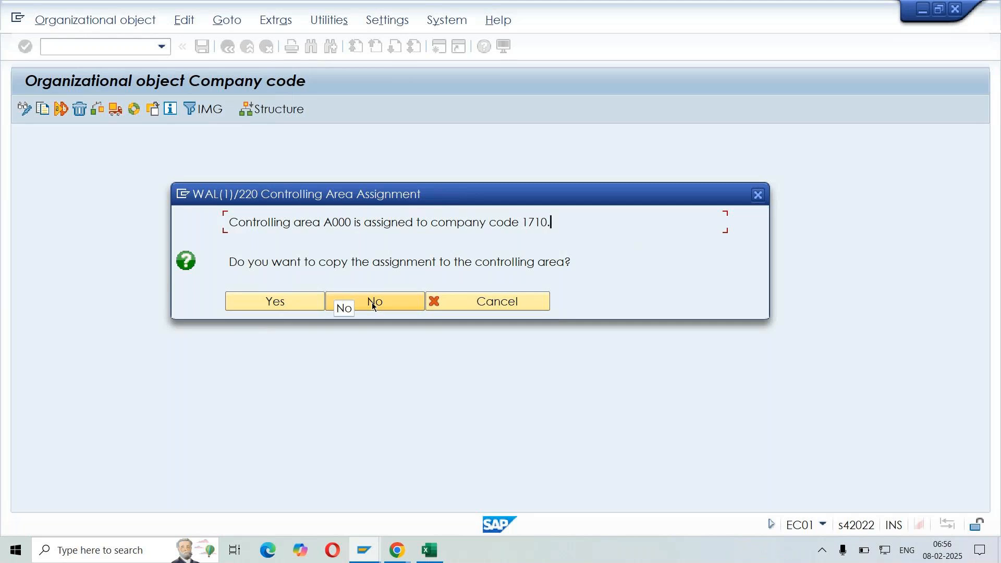
click(386, 305)
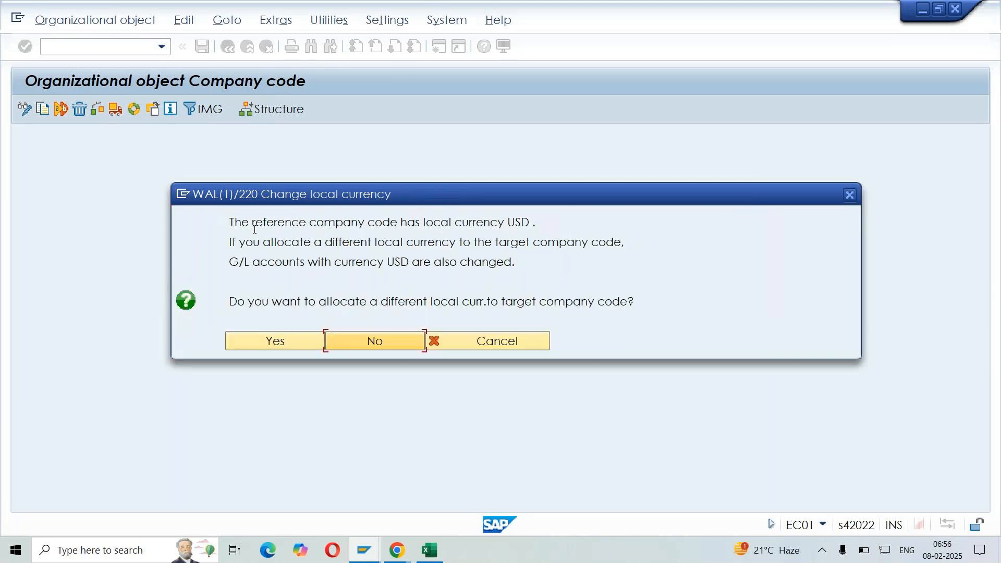
Agree to allocate a different local currency to the target company code and set it to INR
drag(233, 223, 504, 224)
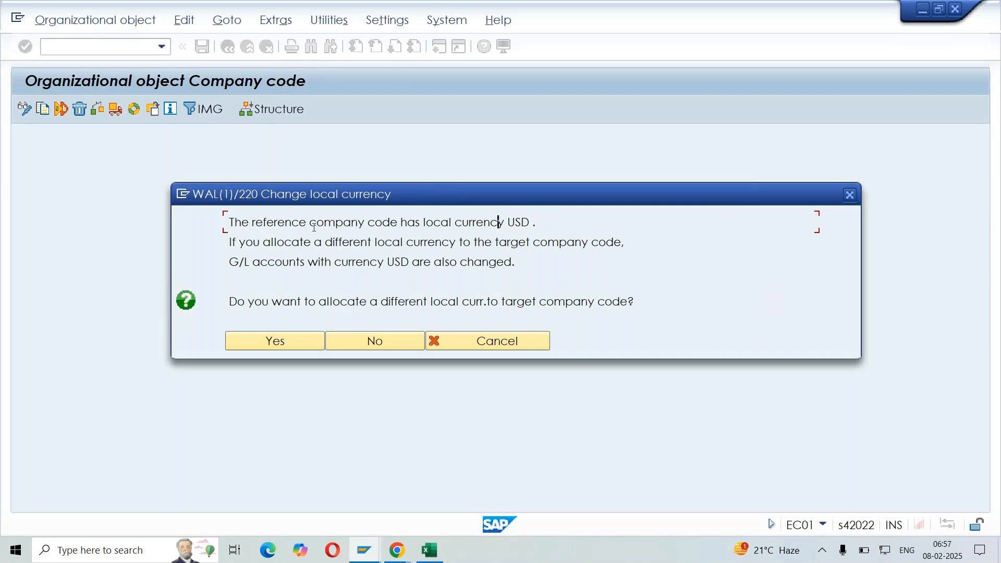
drag(230, 303, 665, 299)
click(666, 298)
click(282, 342)
text(INR)
click(504, 323)
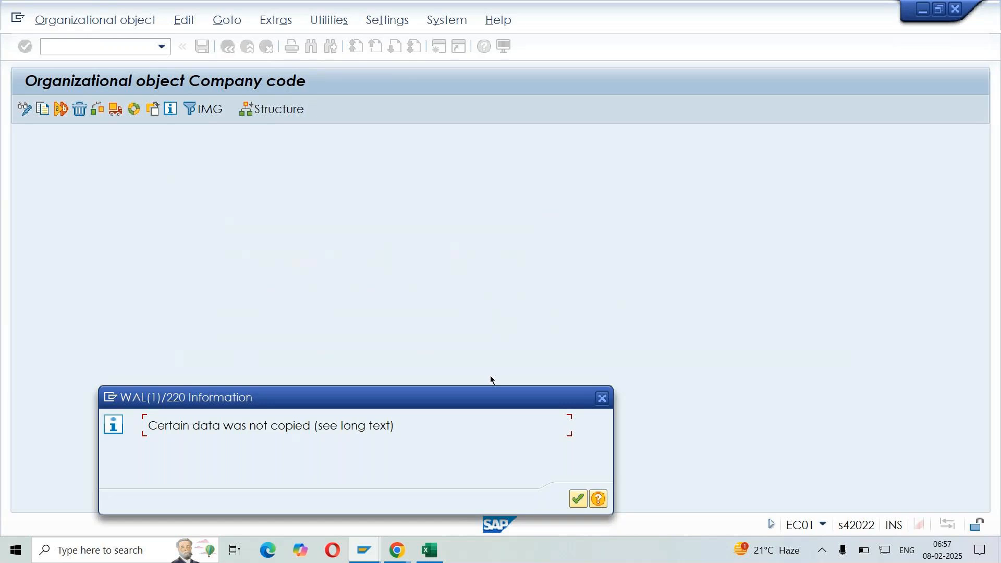
Acknowledge the information message about data that was not copied and proceed with the company code copy
drag(491, 402, 598, 150)
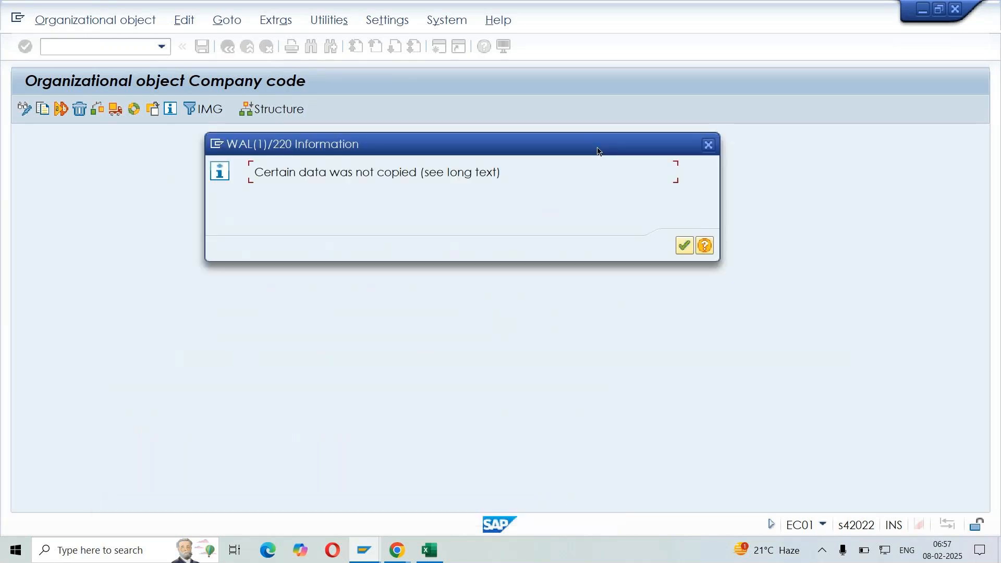
click(685, 247)
click(685, 246)
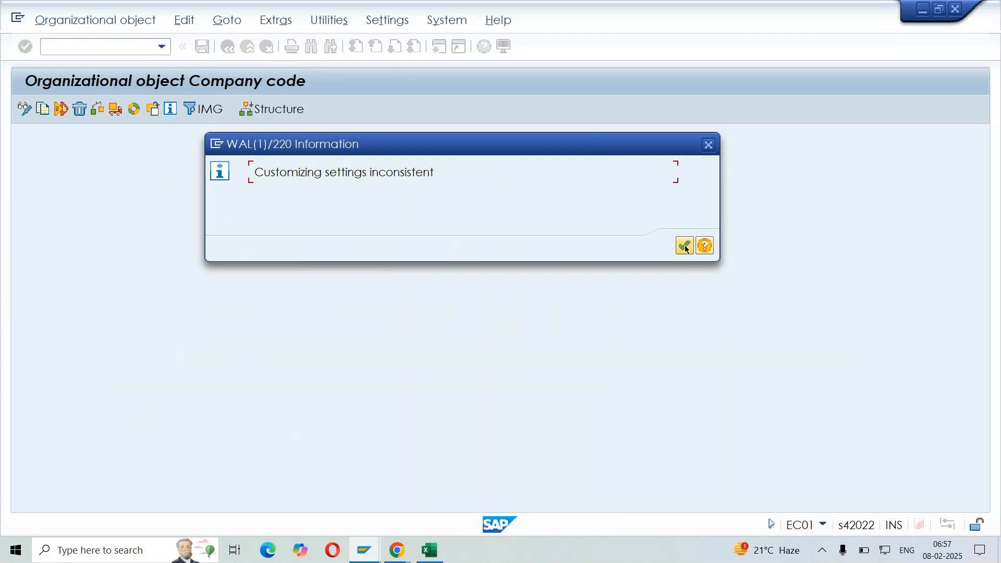
click(686, 250)
Review the list of entries to activate for the company code in Sheet3 of the SD DEMO workbook in Excel, then return to SAP
key(alt+Tab)
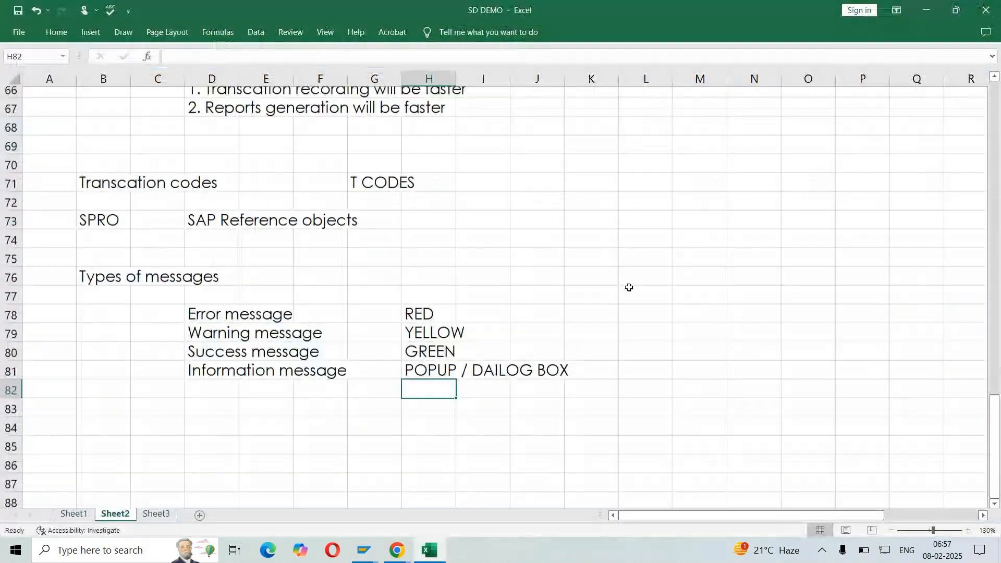
key(ctrl+Page_Down)
drag(538, 172, 895, 282)
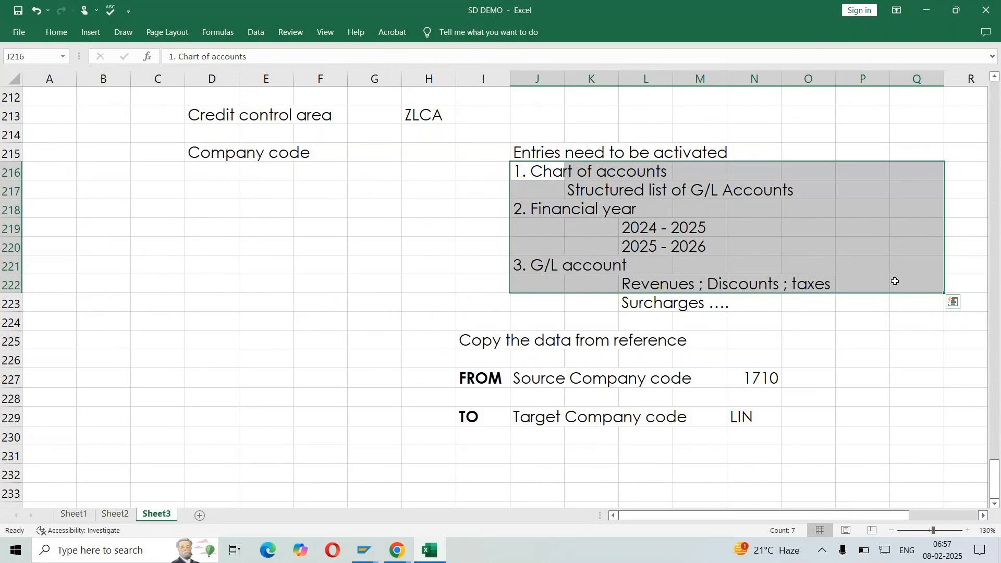
key(alt+Tab)
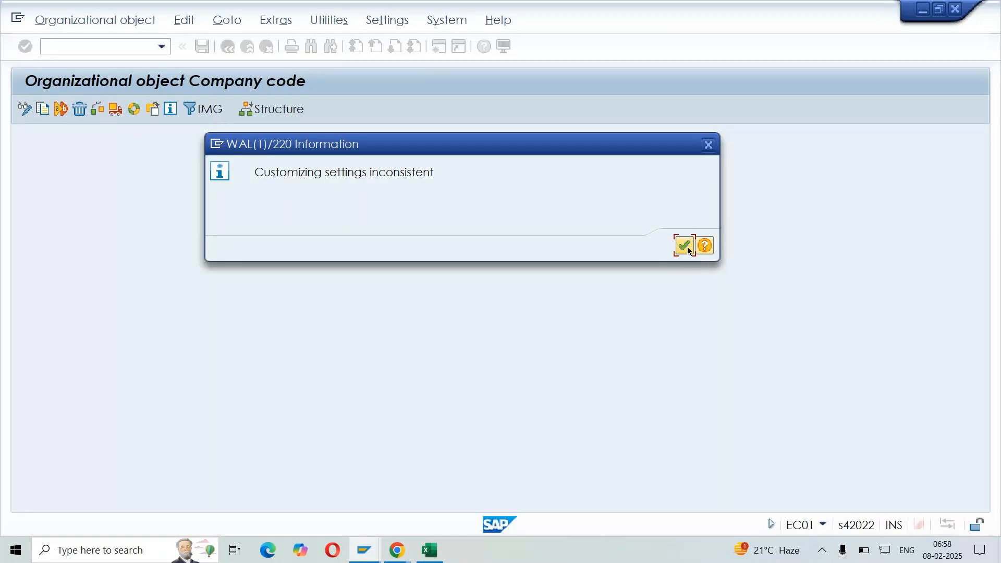
Acknowledge the inconsistent customizing settings notices and agree to transport the number ranges
click(685, 246)
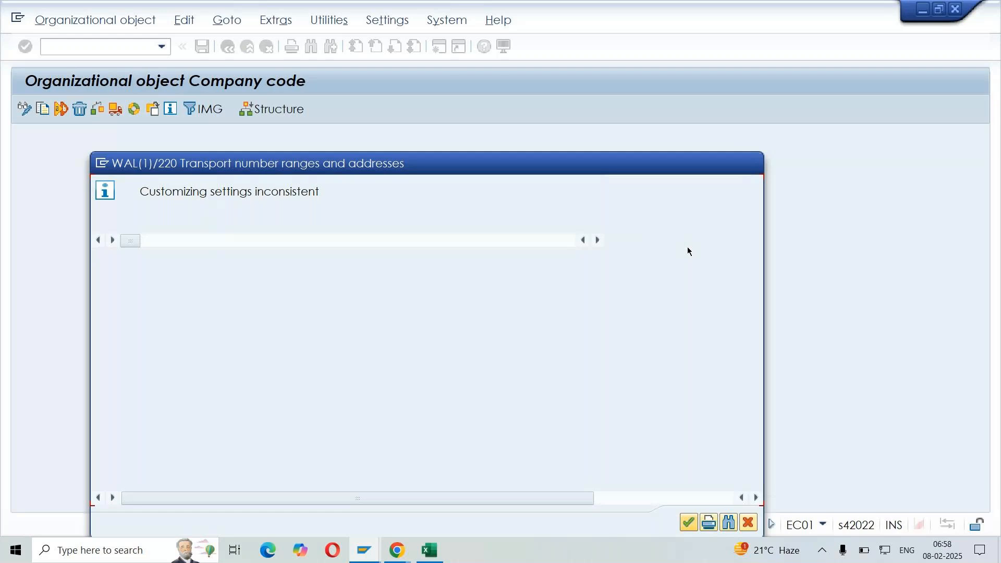
click(689, 523)
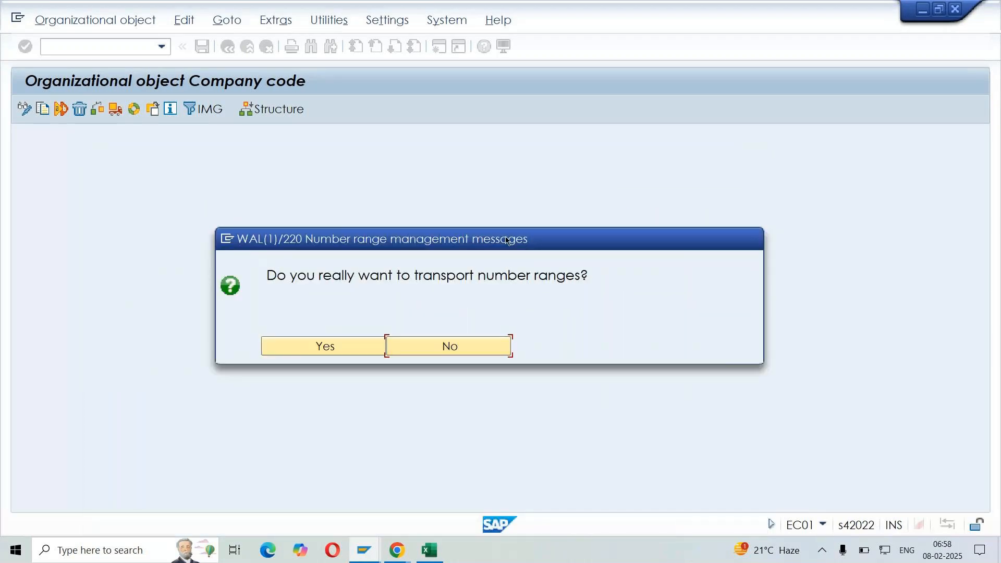
click(324, 347)
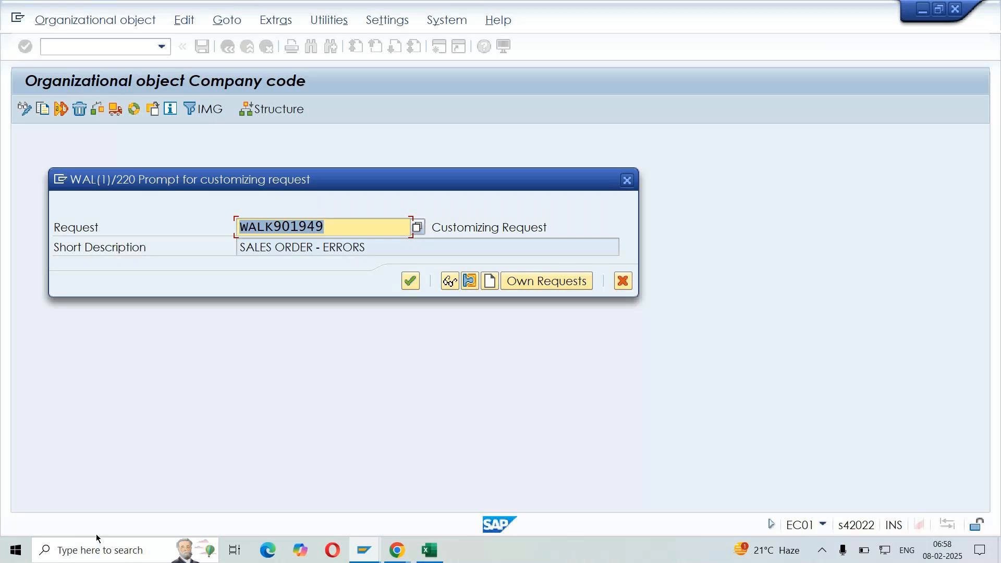
Check the proposed request's short description and bring up the list of own customizing requests
click(379, 247)
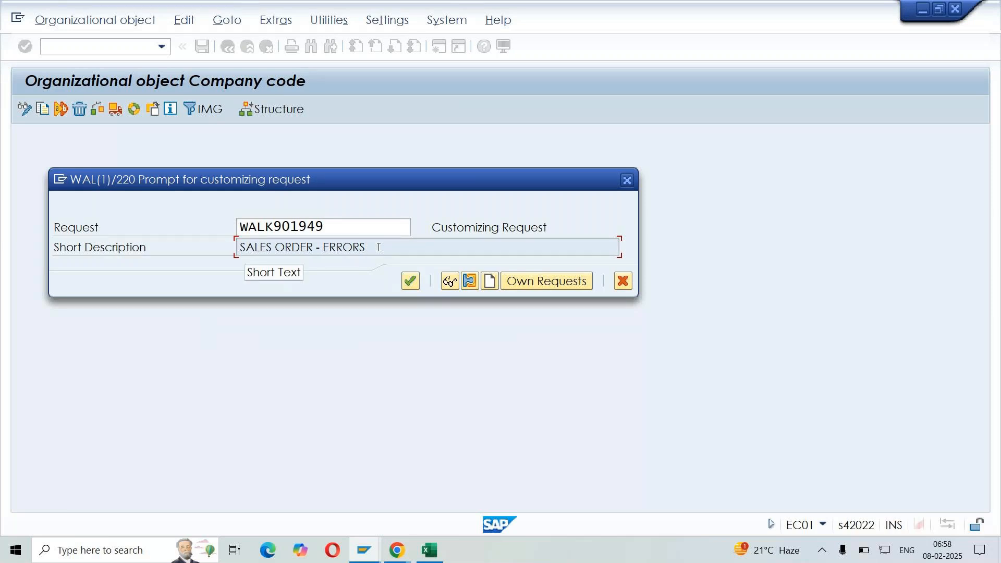
mouse_move(379, 247)
mouse_down()
mouse_move(234, 251)
mouse_move(385, 251)
mouse_up()
click(536, 281)
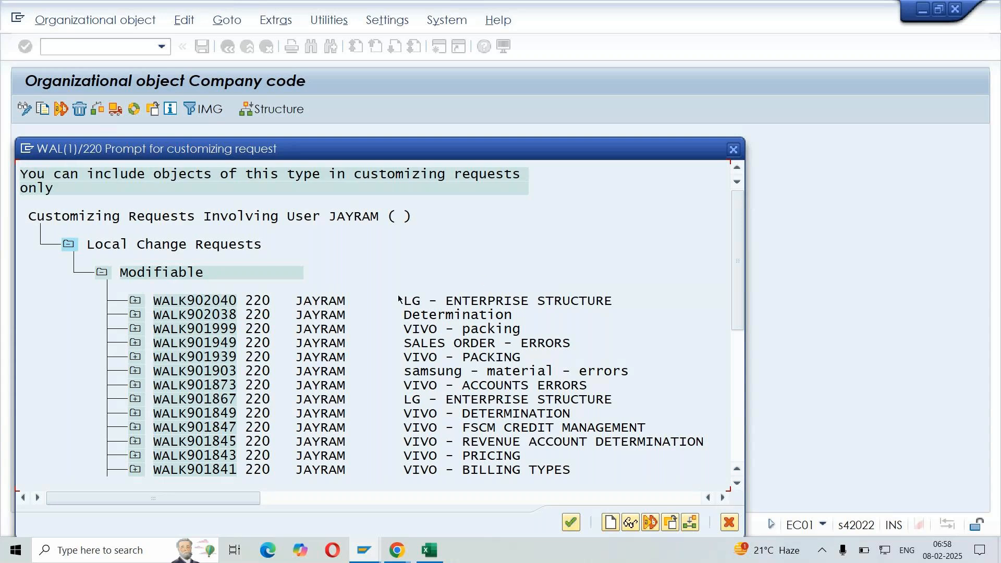
Examine the customizing task and its IMG activities under the LG - ENTERPRISE STRUCTURE request WALK902040
drag(416, 303, 624, 308)
drag(163, 307, 660, 302)
click(662, 303)
click(136, 302)
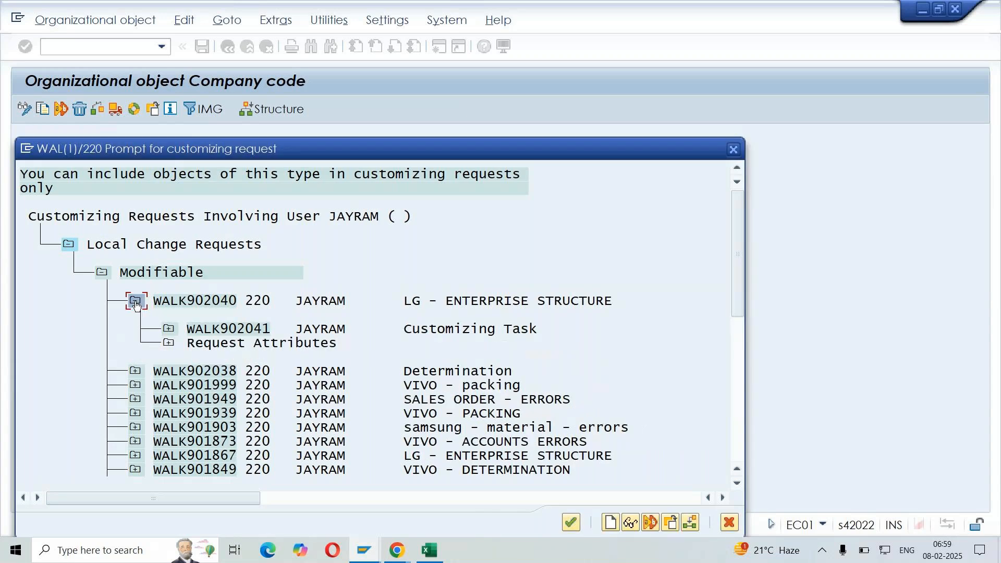
click(167, 329)
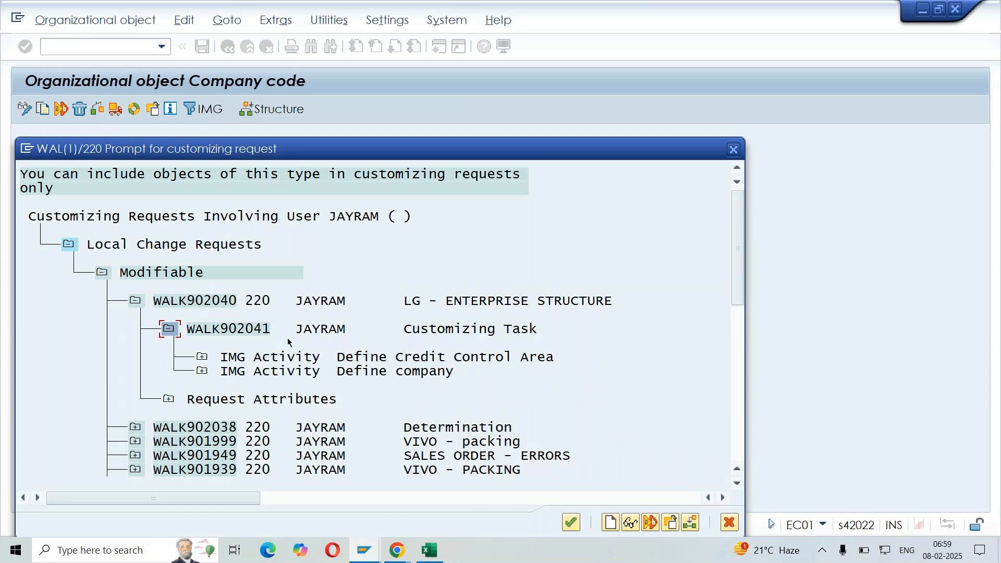
click(137, 308)
Choose customizing request WALK902040 (LG - ENTERPRISE STRUCTURE) and confirm it for the number range transport
click(195, 305)
double_click(195, 305)
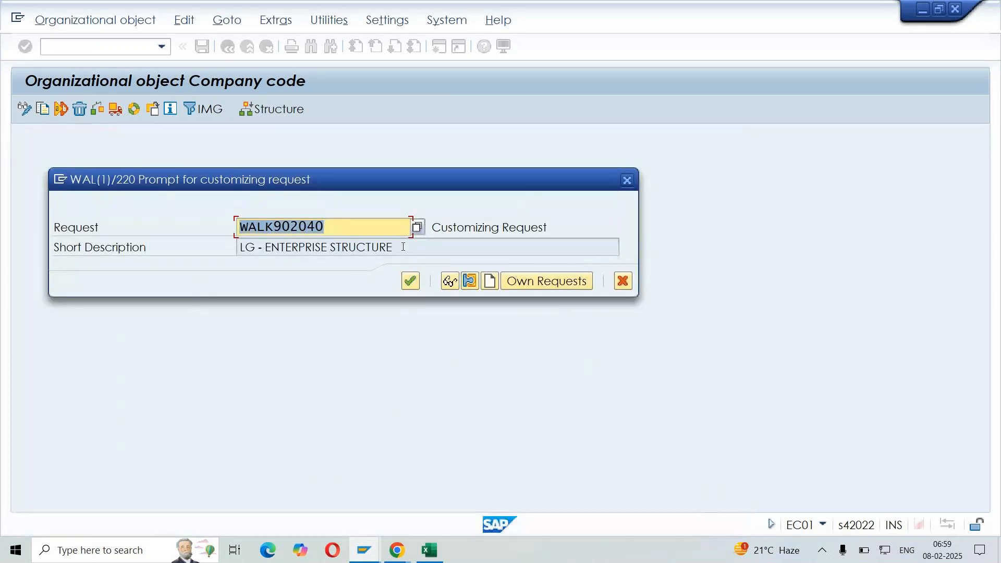
click(311, 240)
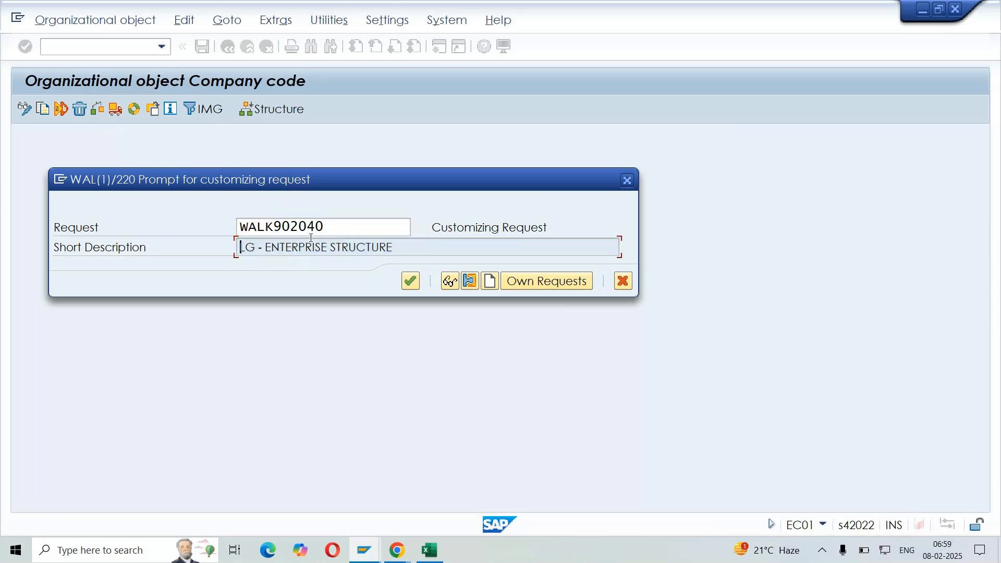
click(328, 235)
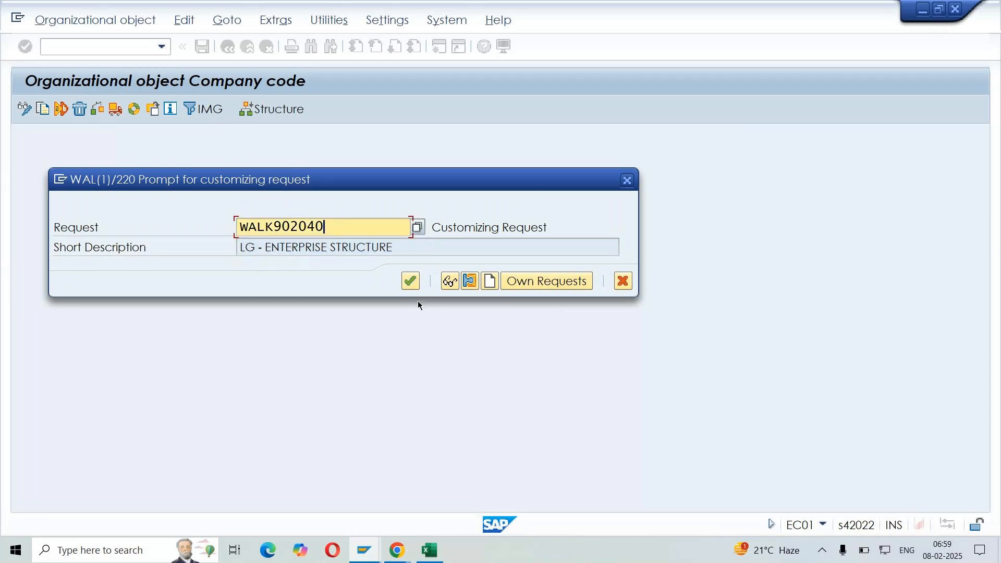
click(411, 282)
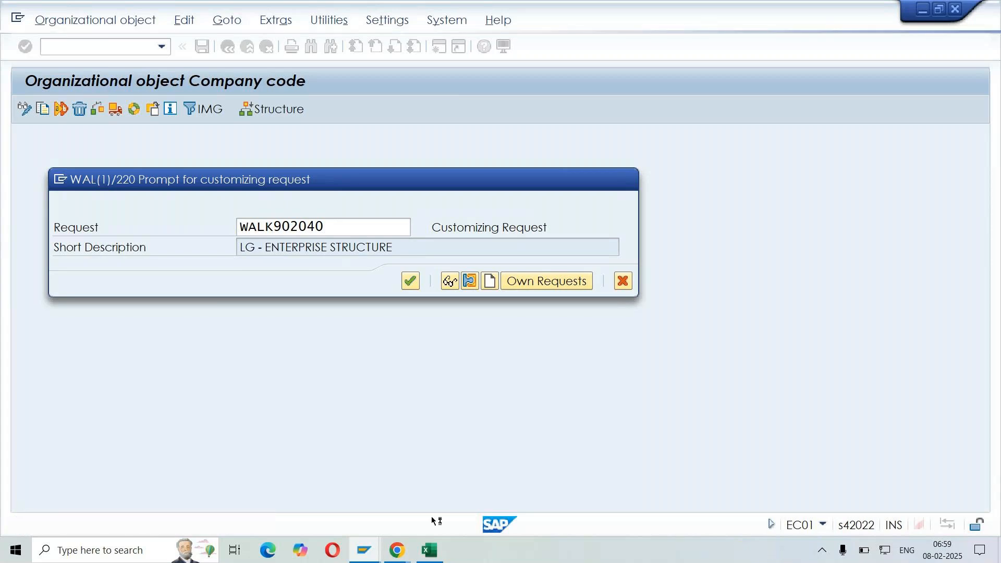
click(398, 551)
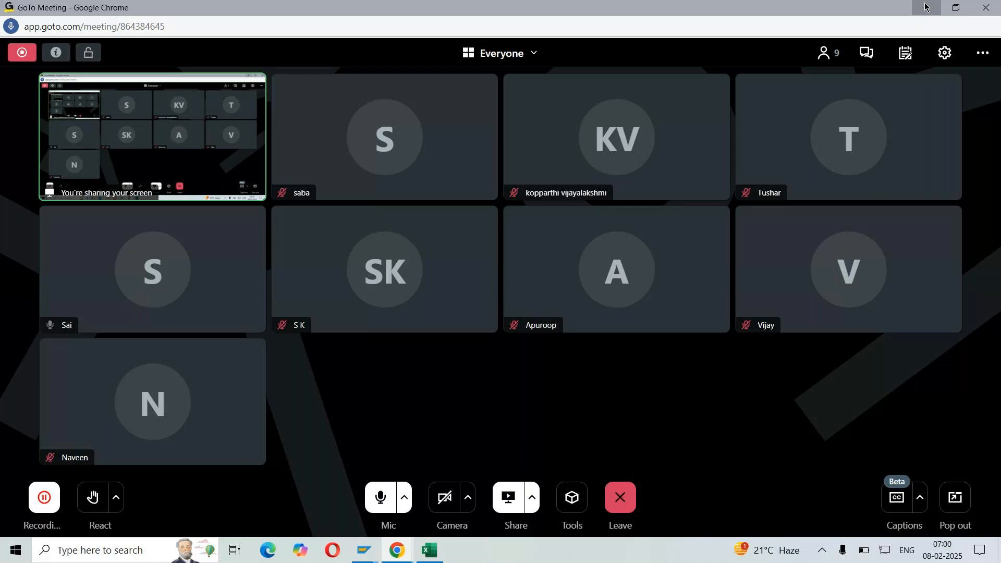
click(940, 6)
Agree to transport the number range intervals and record them in customizing request WALK902040
drag(509, 161, 538, 107)
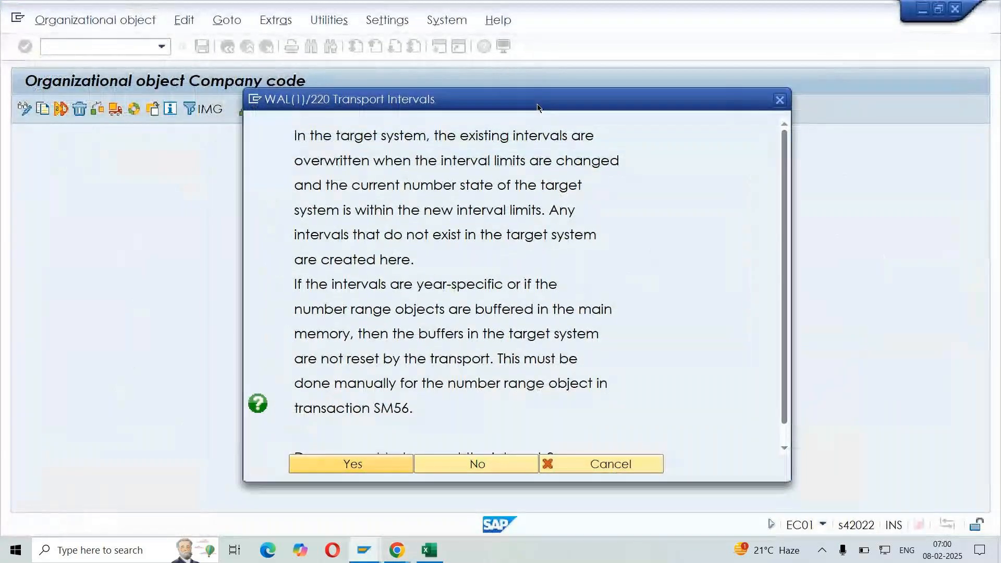
click(359, 466)
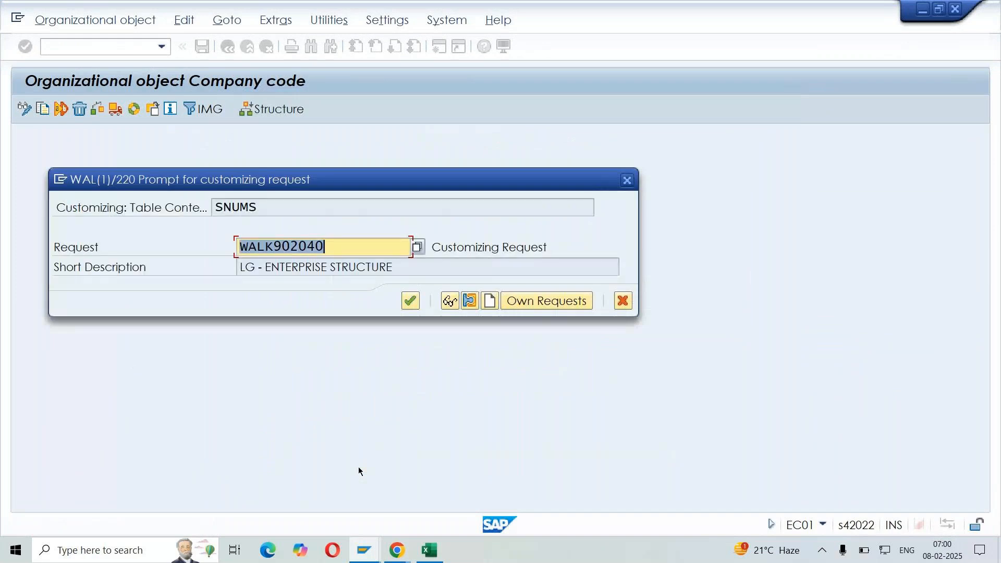
click(410, 302)
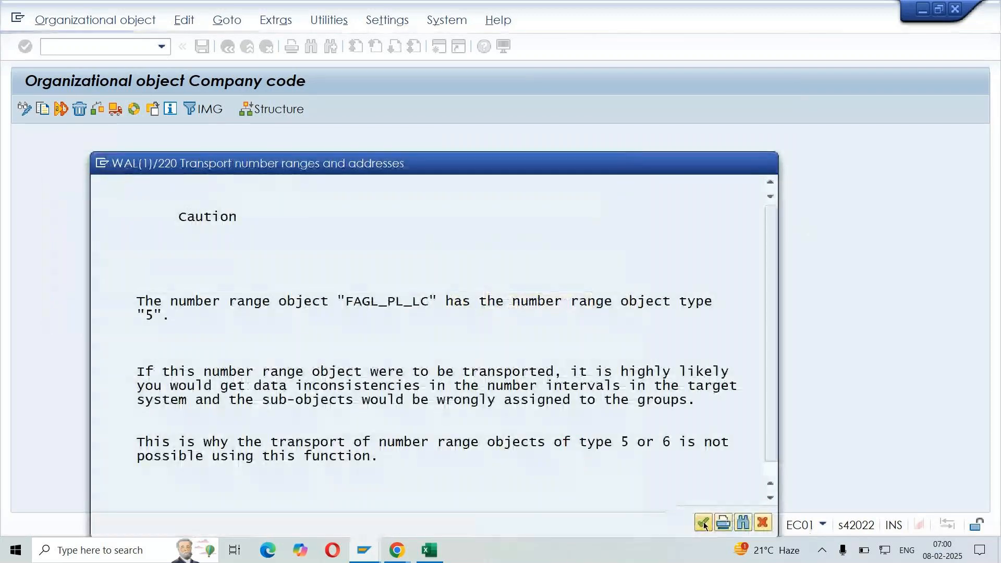
Acknowledge the caution for number range object FAGL_PL_LC and transport the next intervals under request WALK902040
click(704, 523)
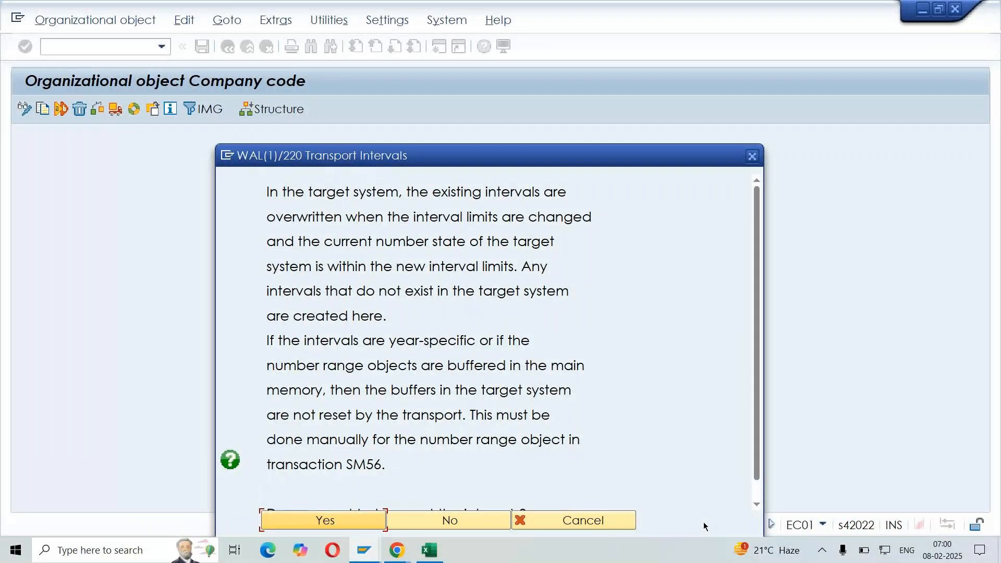
drag(629, 157, 653, 49)
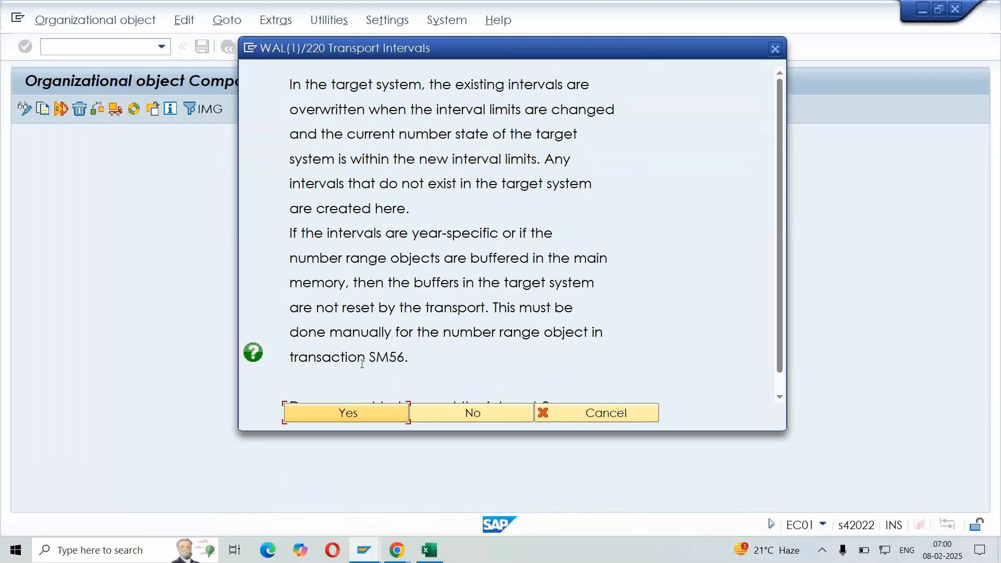
click(356, 418)
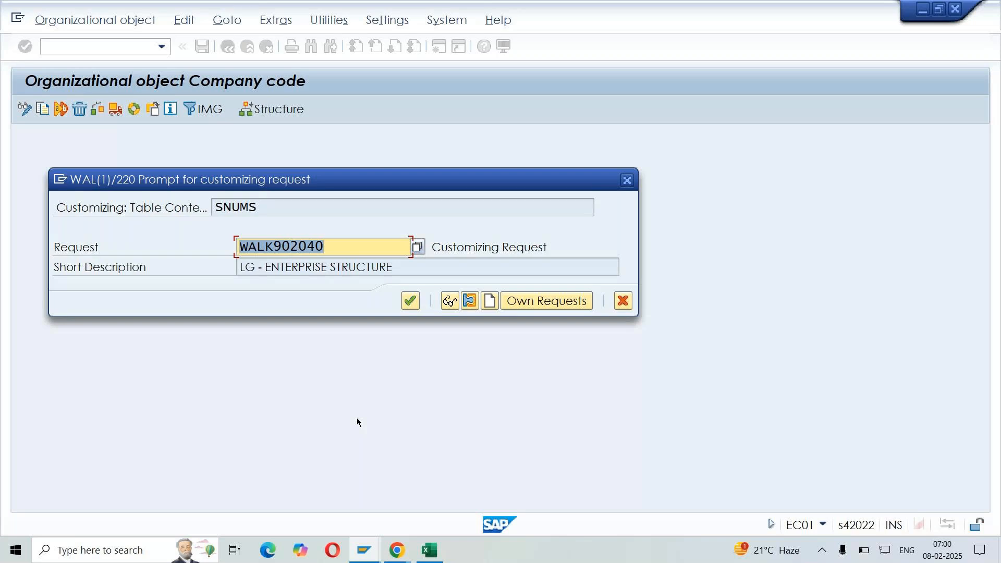
click(410, 301)
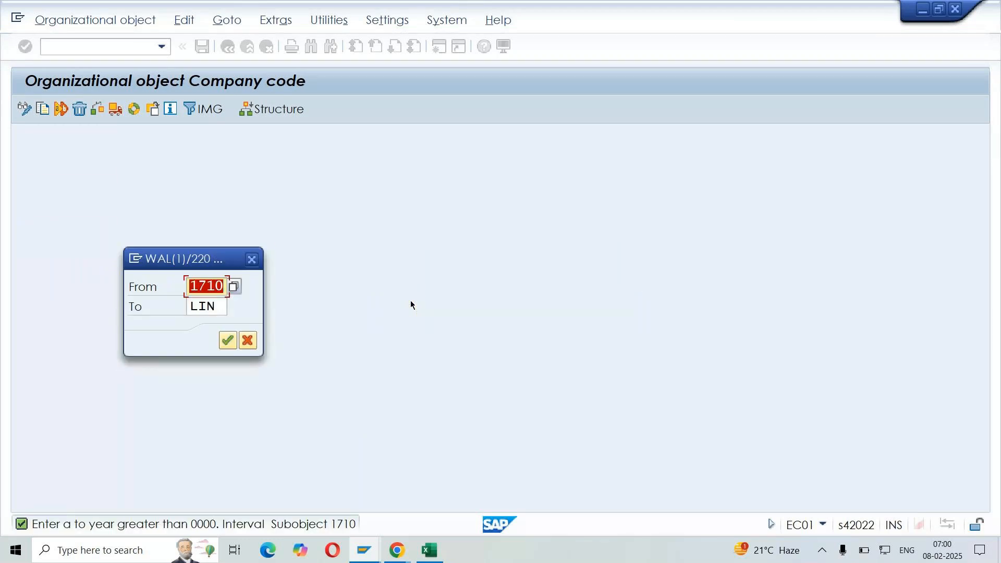
Try to copy the number range intervals from company code 1710 to LIN, acknowledging the interval transport information
click(229, 342)
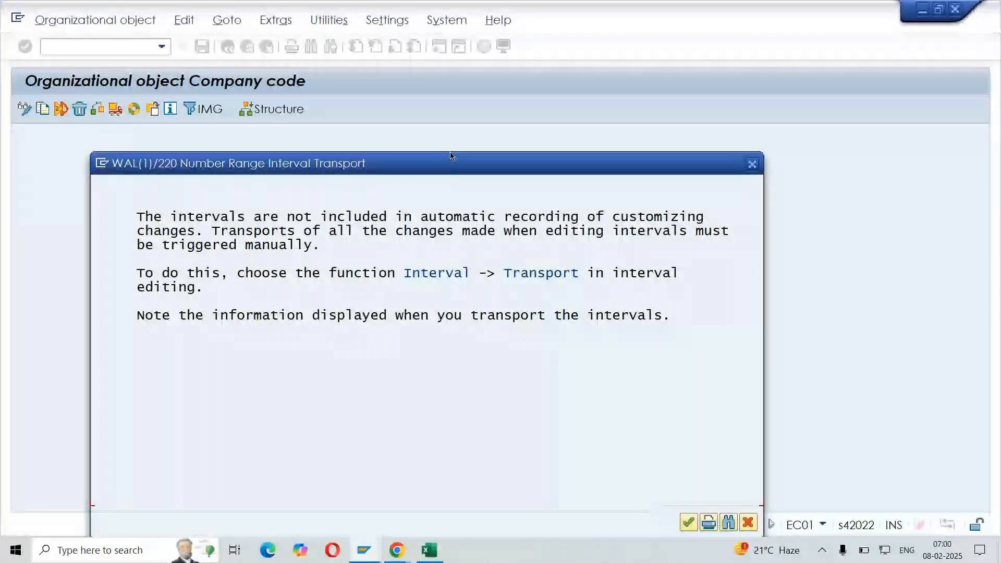
click(753, 434)
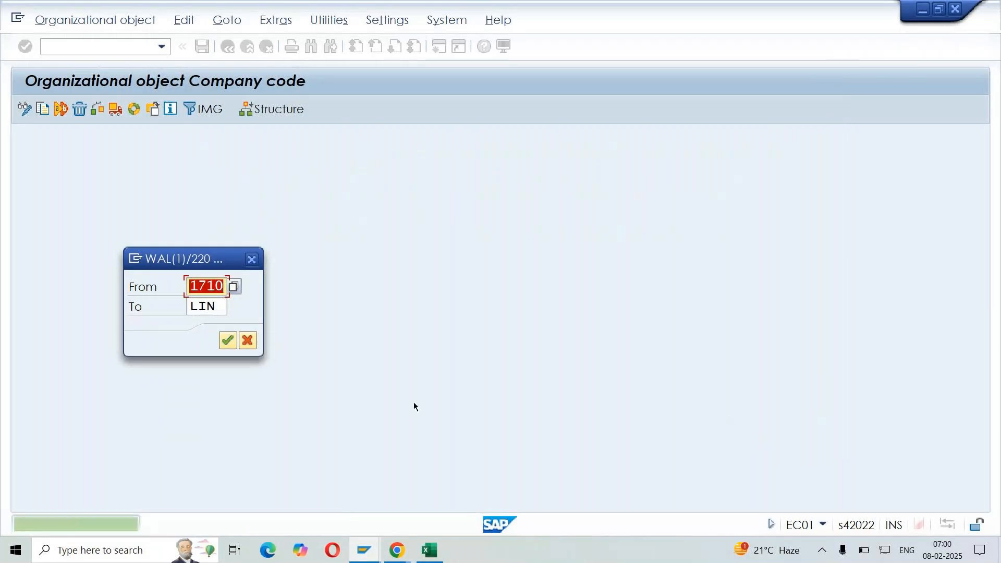
click(228, 341)
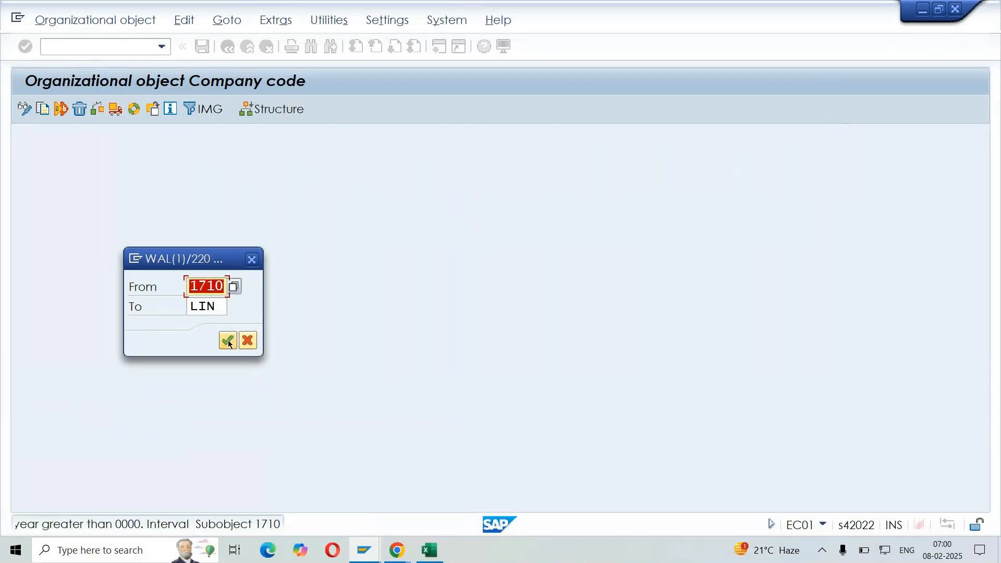
click(229, 341)
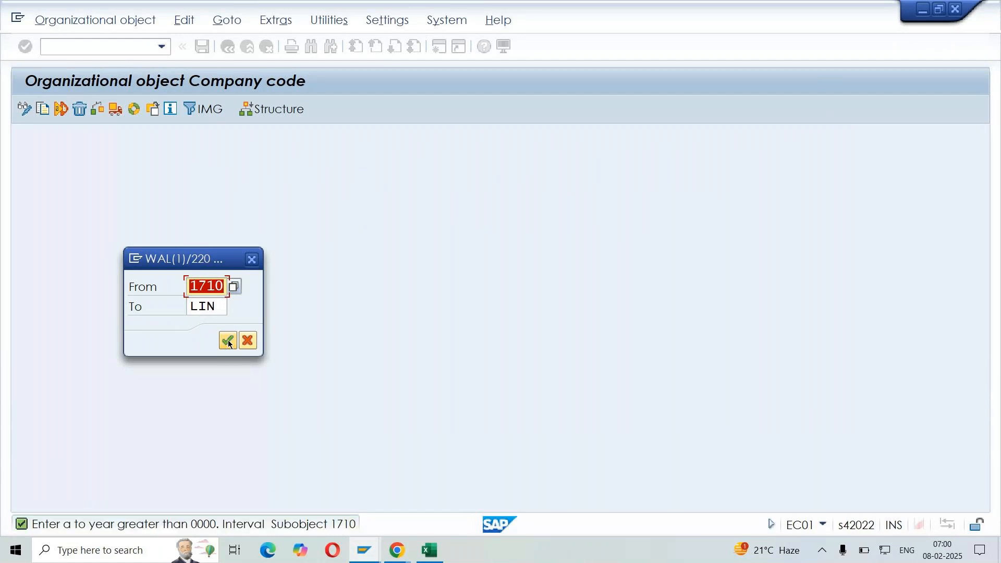
click(229, 342)
click(205, 287)
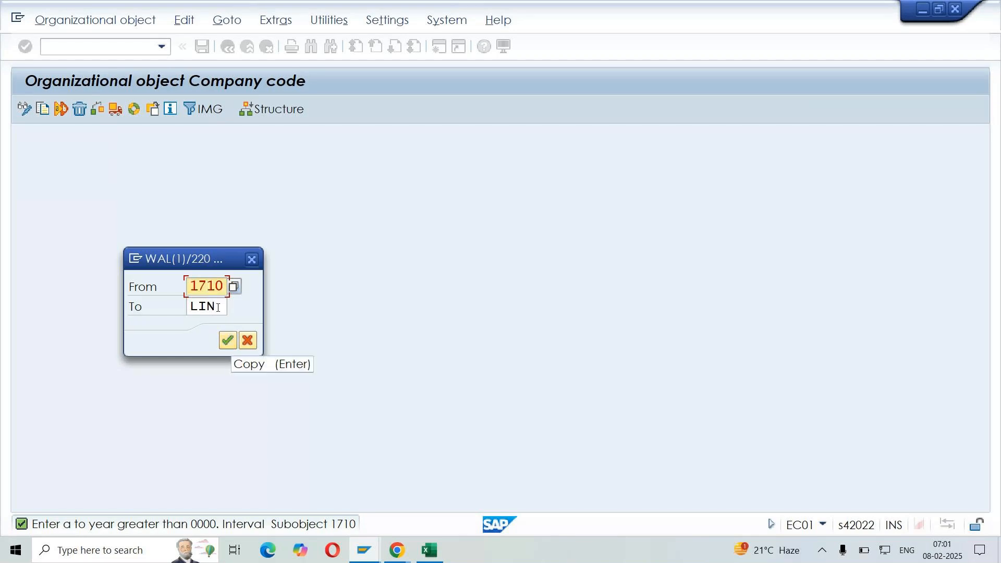
click(218, 308)
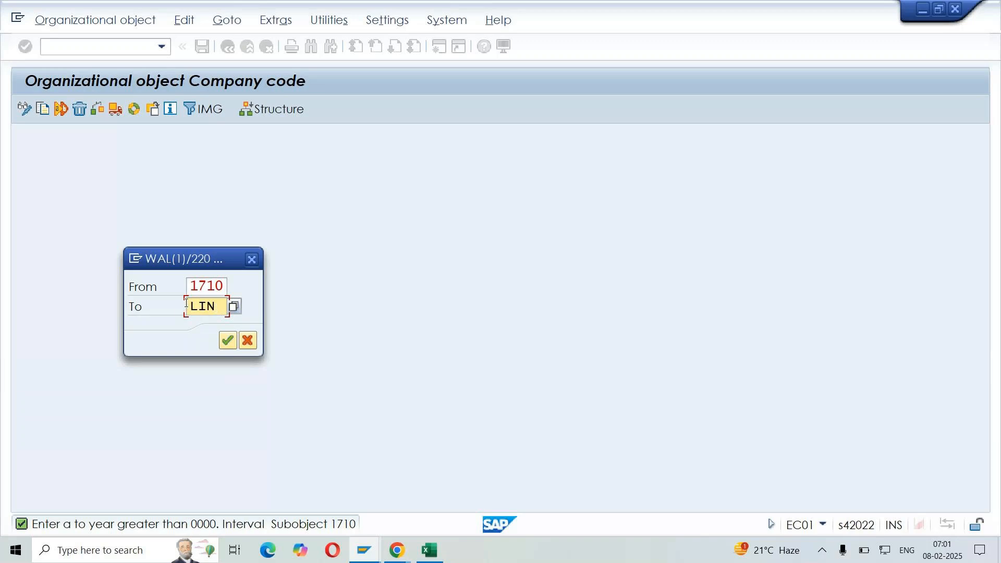
click(222, 311)
click(228, 340)
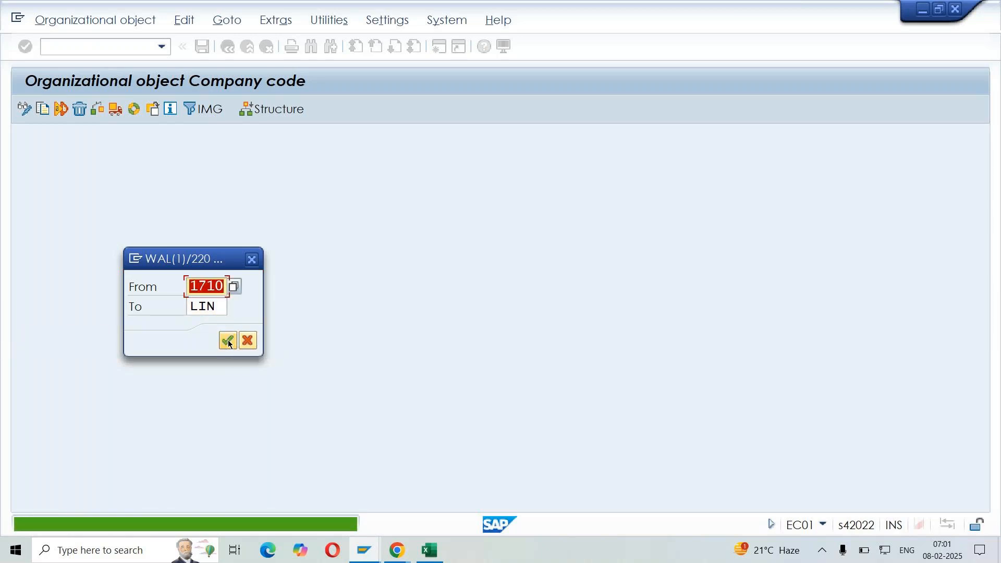
double_click(216, 308)
click(229, 343)
Cancel the interval copy for number range object FIOTP and continue copying the intervals of the remaining objects
click(249, 342)
click(248, 342)
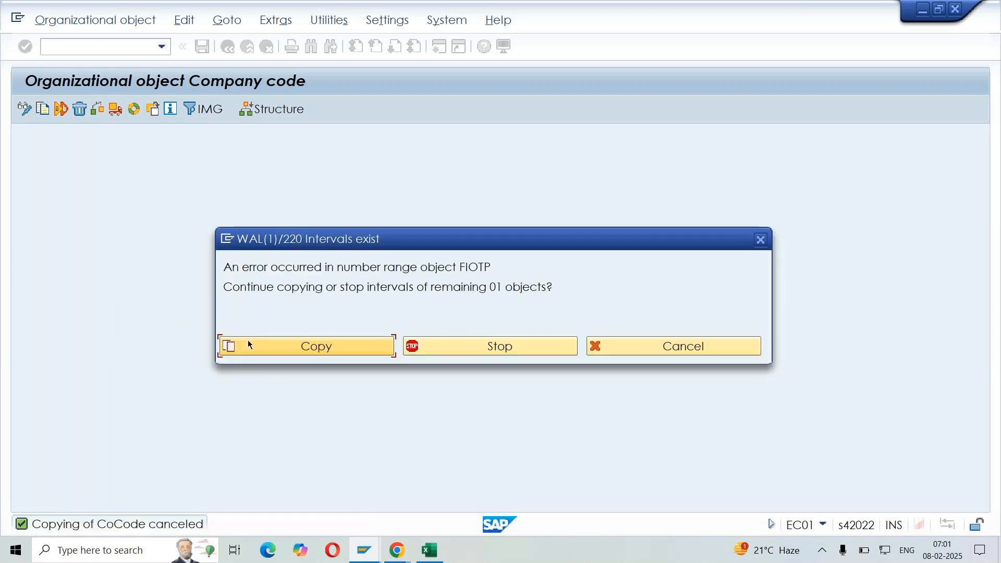
click(361, 350)
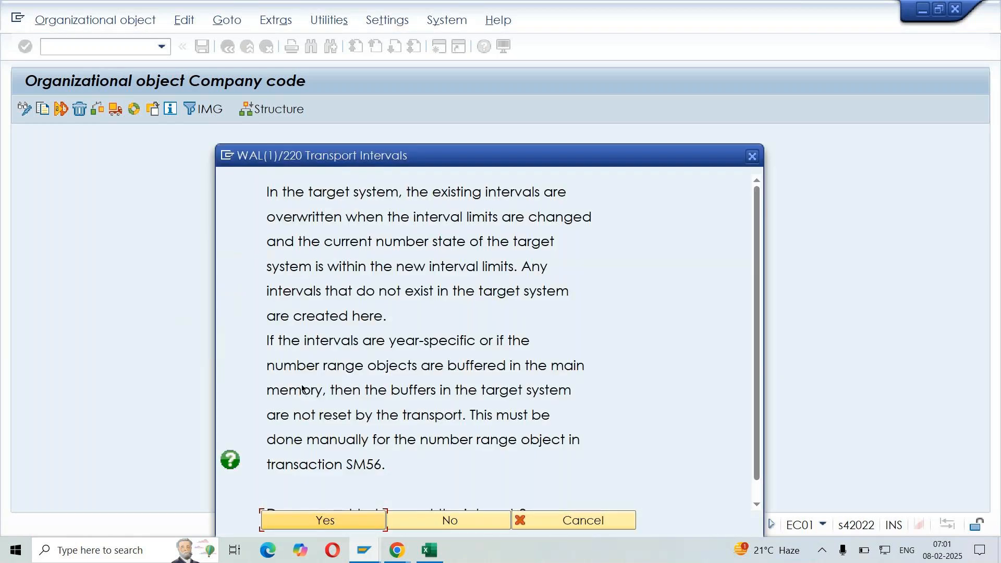
Transport the intervals under customizing request WALK902040 and acknowledge the caution for number range object GL_LOCAL
click(367, 514)
click(410, 301)
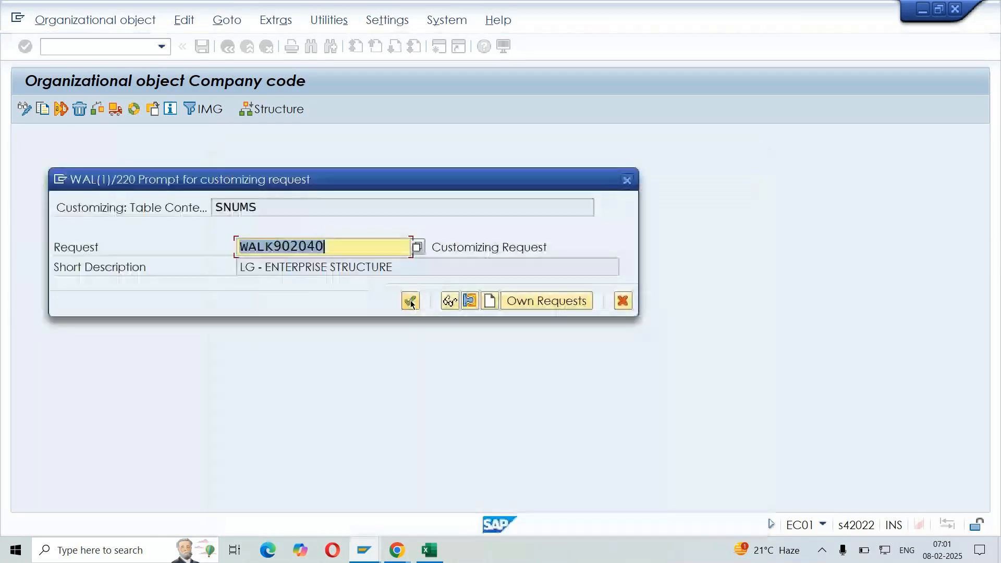
click(410, 302)
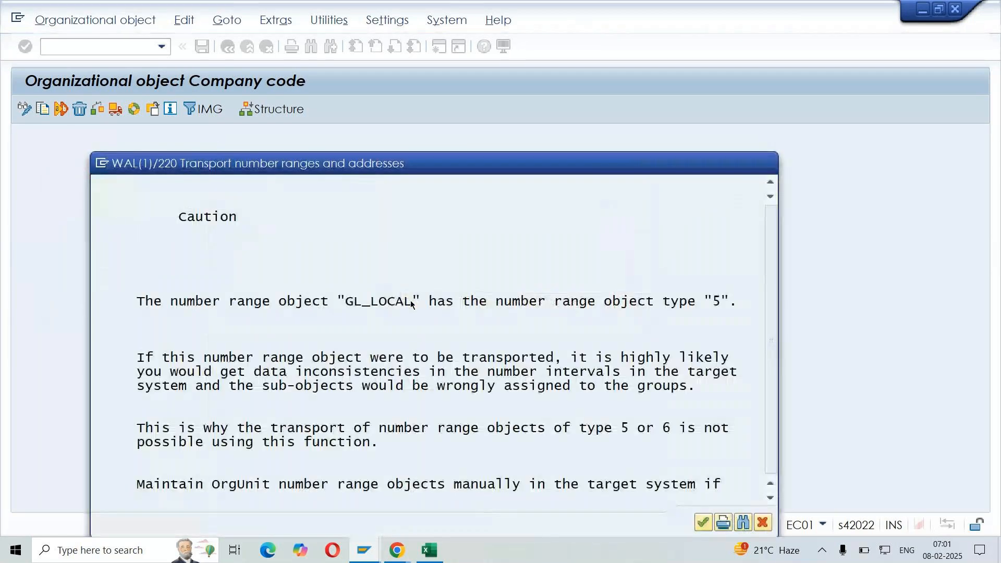
key(Return)
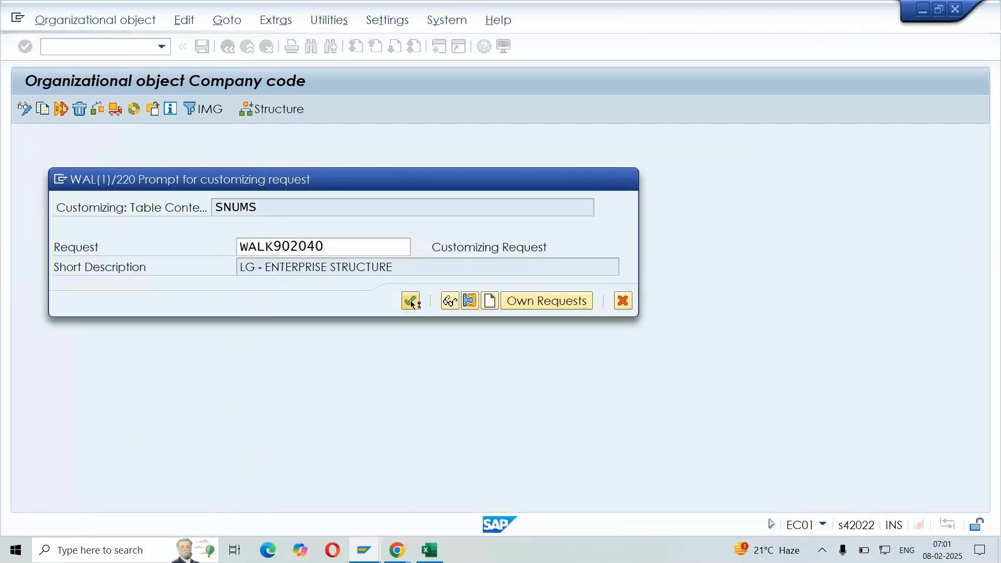
key(Return)
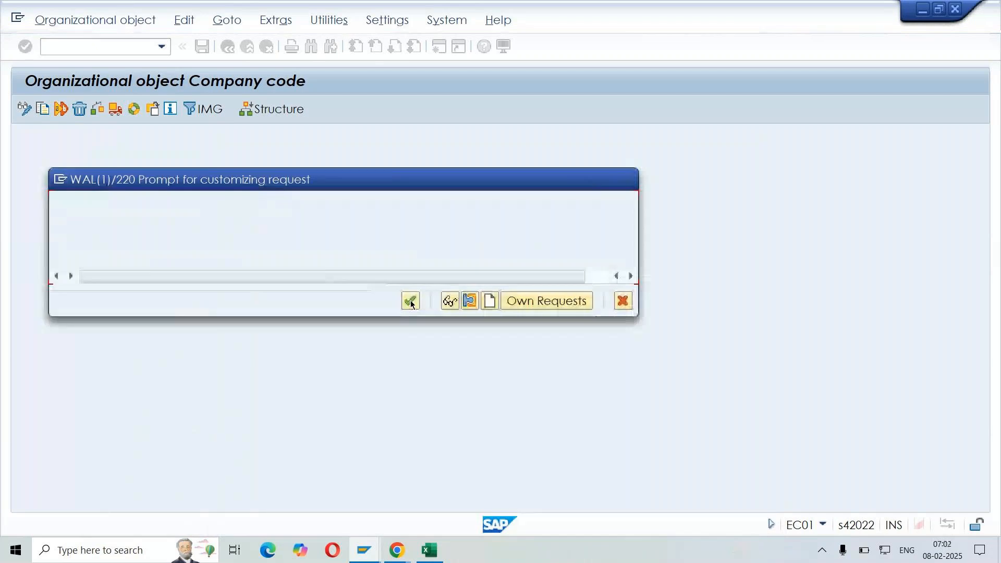
Keep agreeing to the interval transports and record each following number range in request WALK902040
click(411, 301)
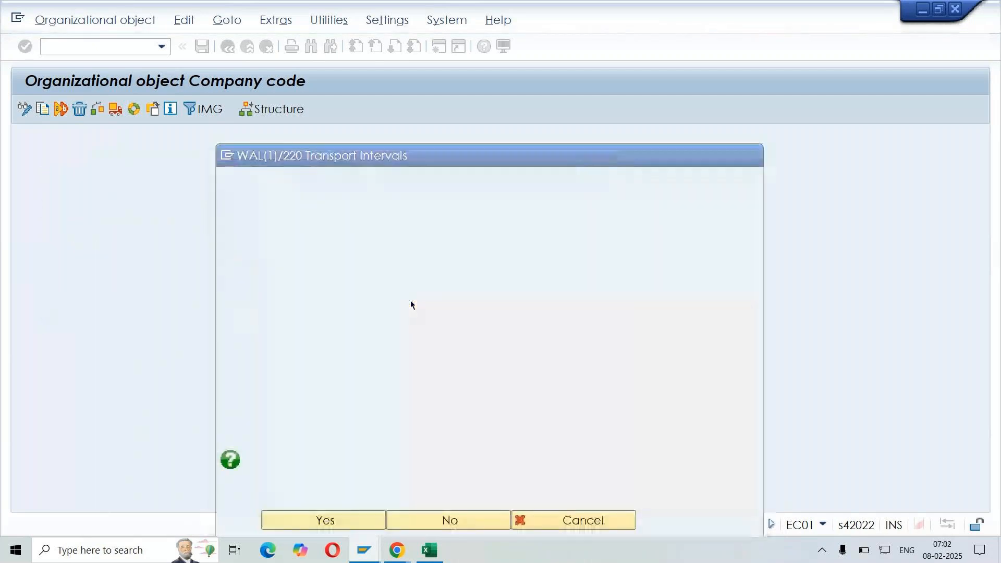
click(411, 303)
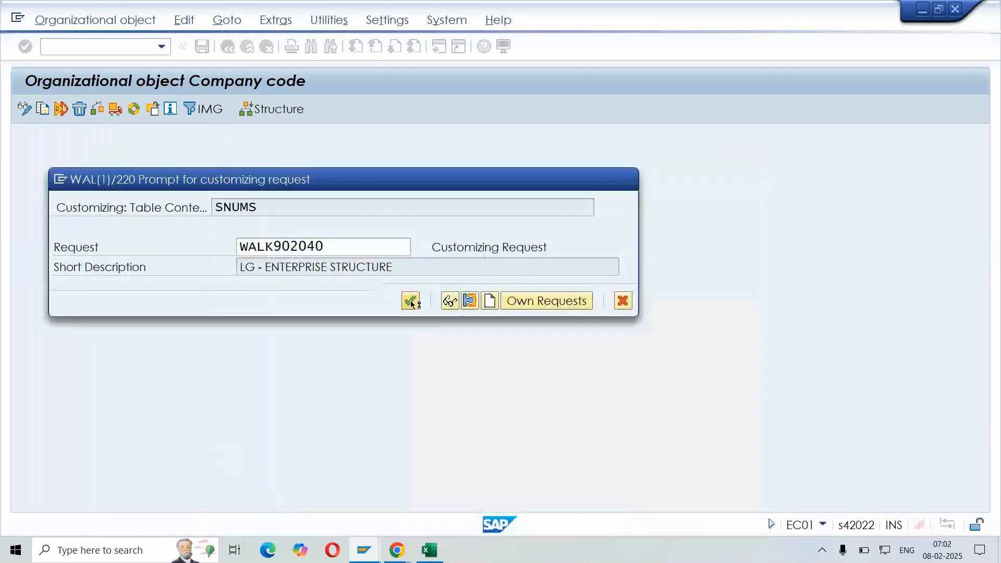
key(Return)
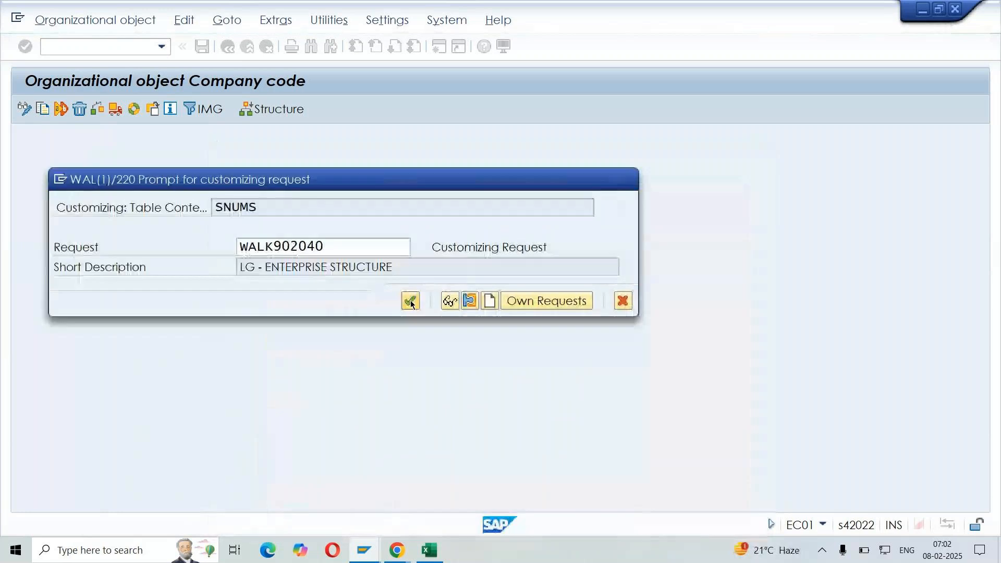
click(411, 301)
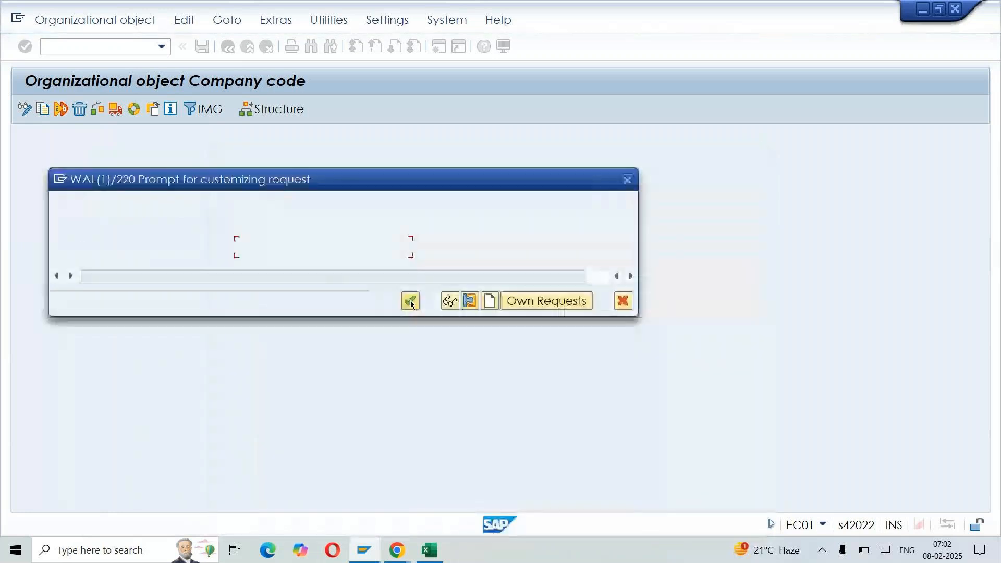
key(Return)
key(Return)
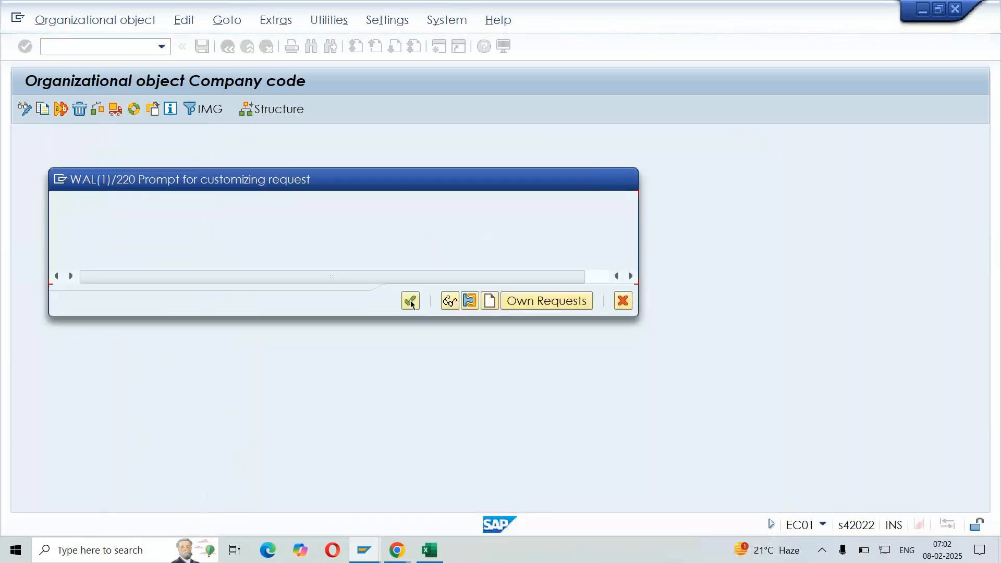
click(411, 301)
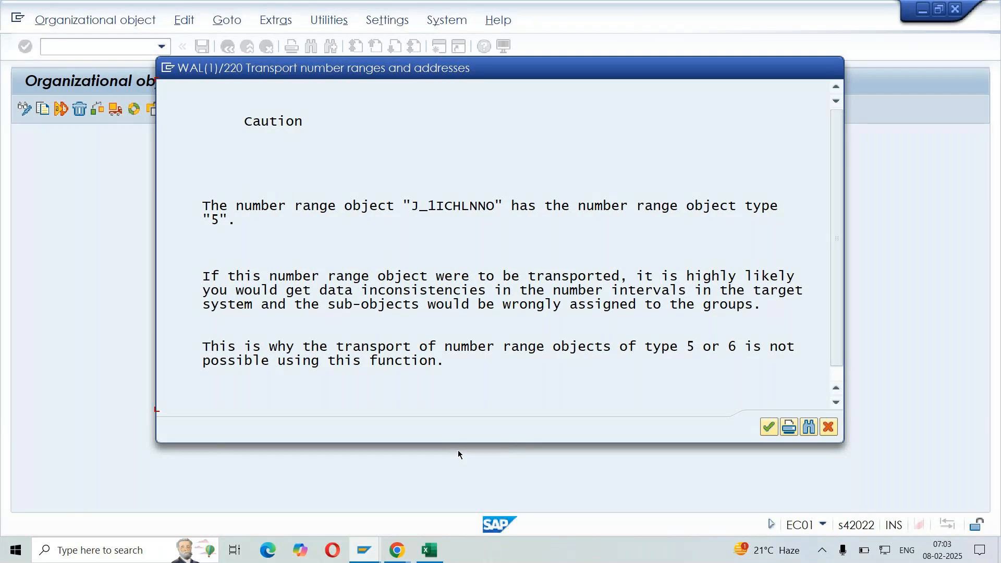
Switch to the GoTo Meeting window, check the participant list, and return to SAP
click(405, 550)
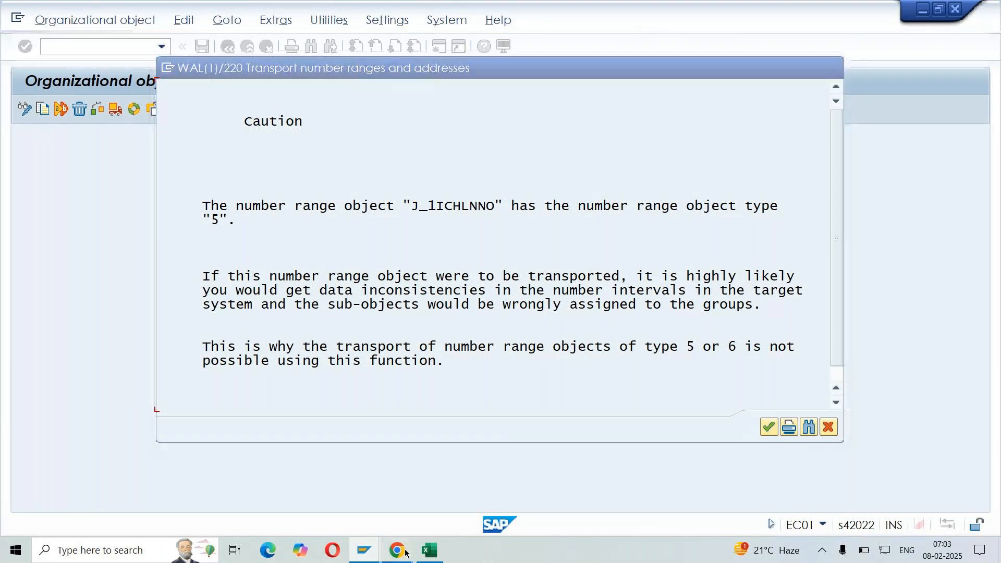
click(396, 485)
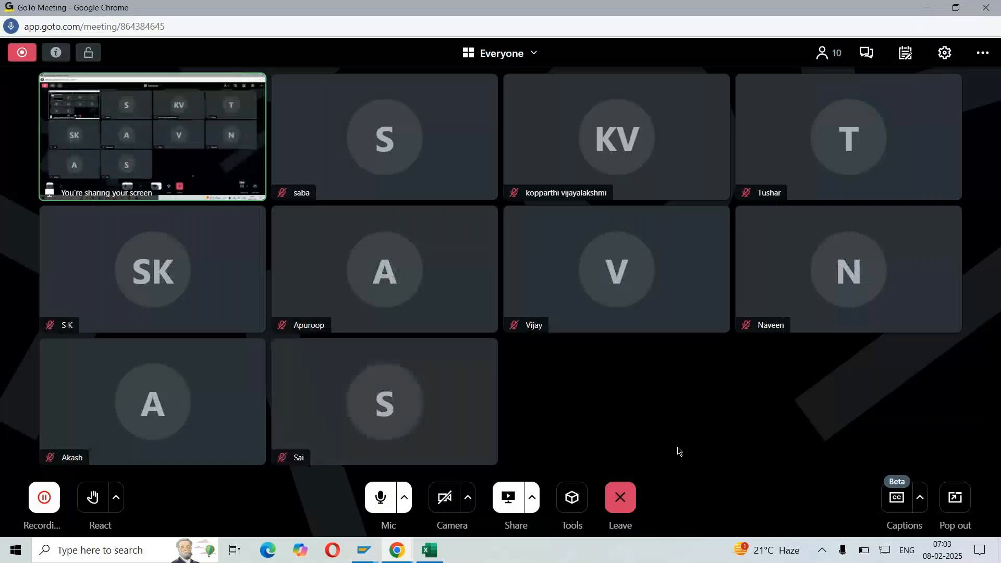
click(823, 53)
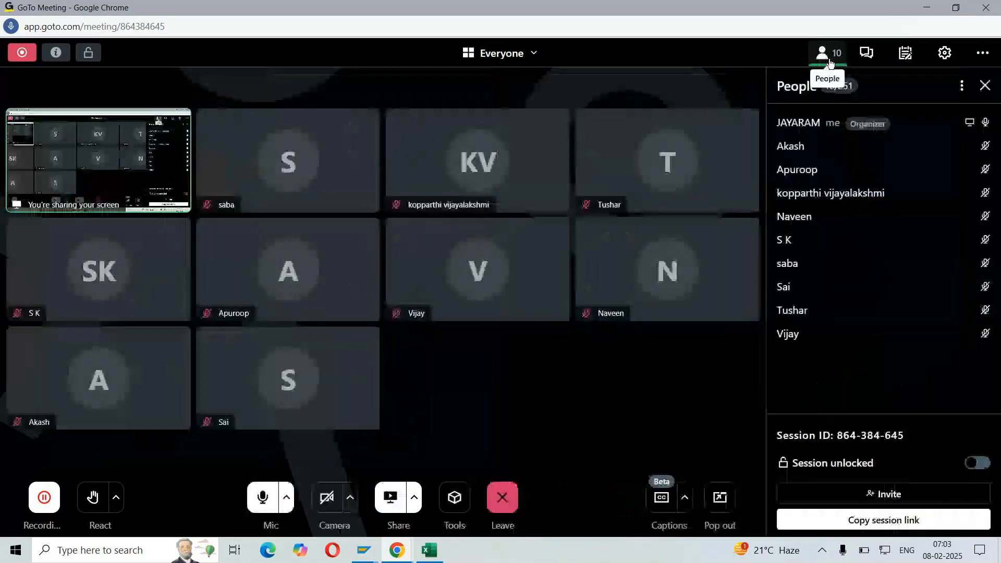
click(922, 12)
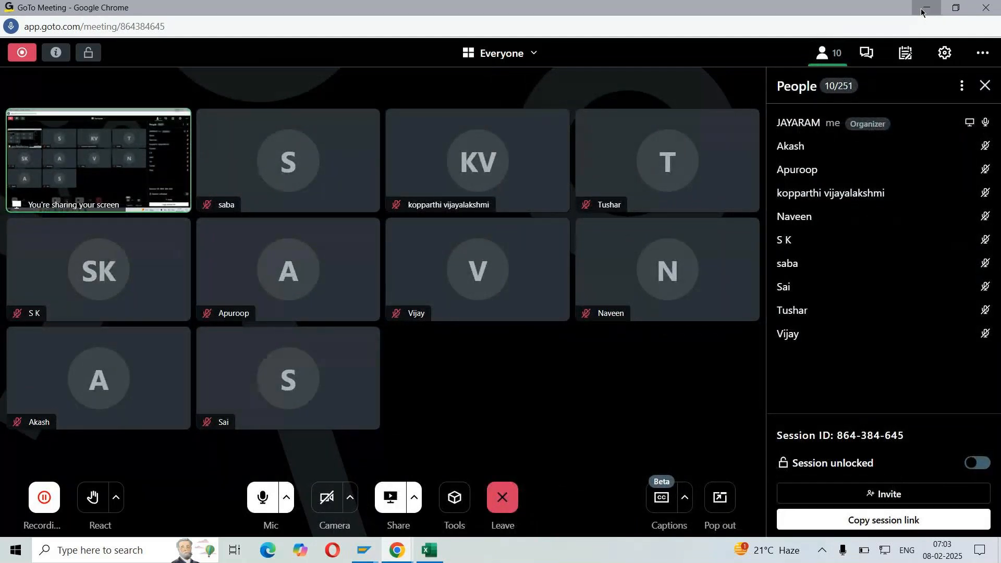
click(922, 11)
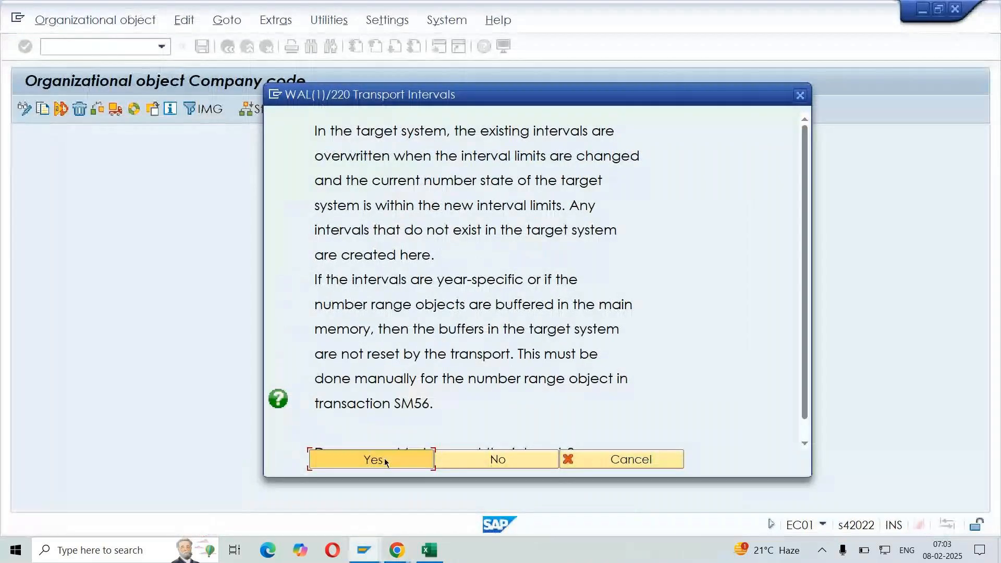
Complete the remaining number range interval transports after the J_1ICHLNNO caution, recording them in customizing request WALK902040
click(385, 458)
click(410, 300)
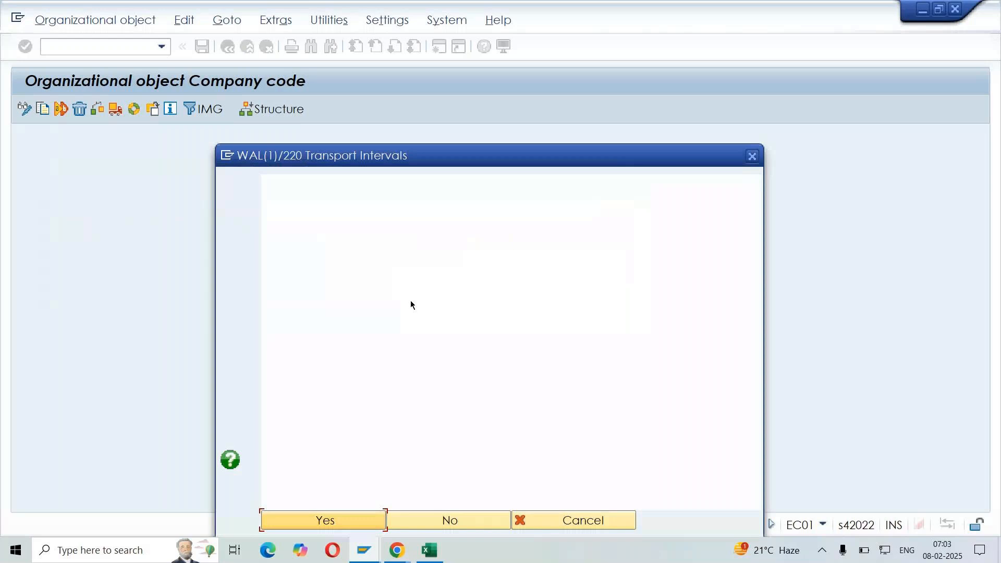
click(354, 520)
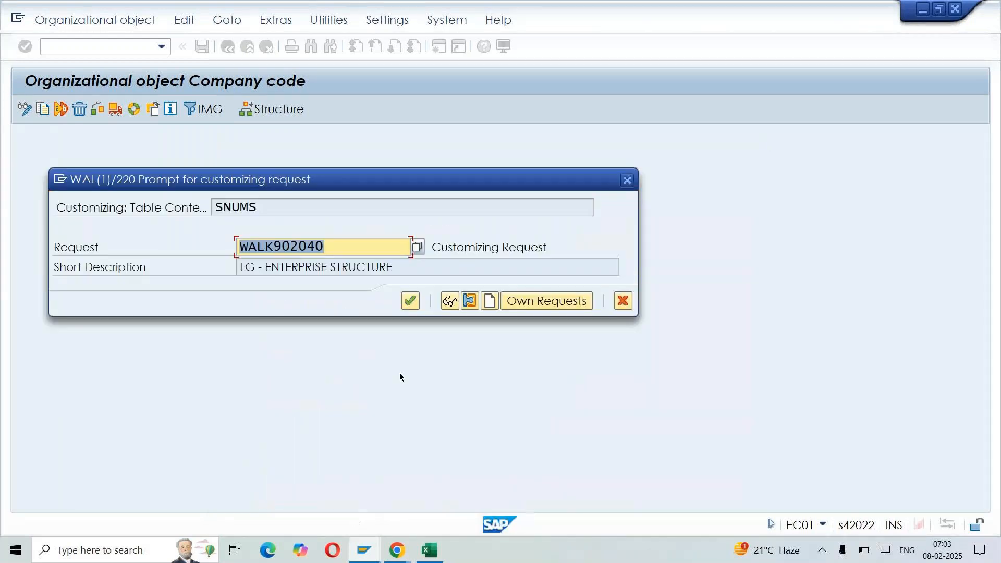
click(414, 307)
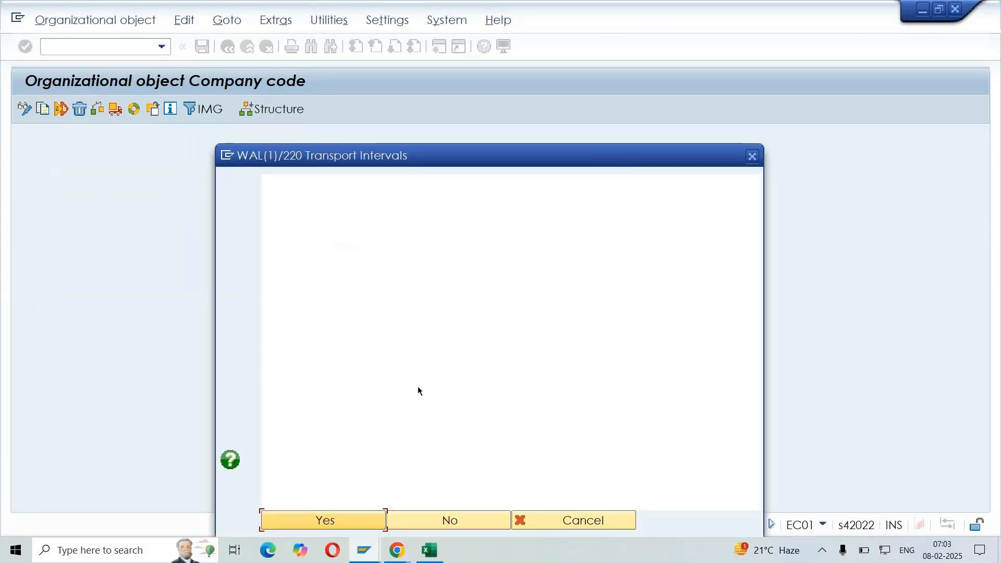
click(332, 519)
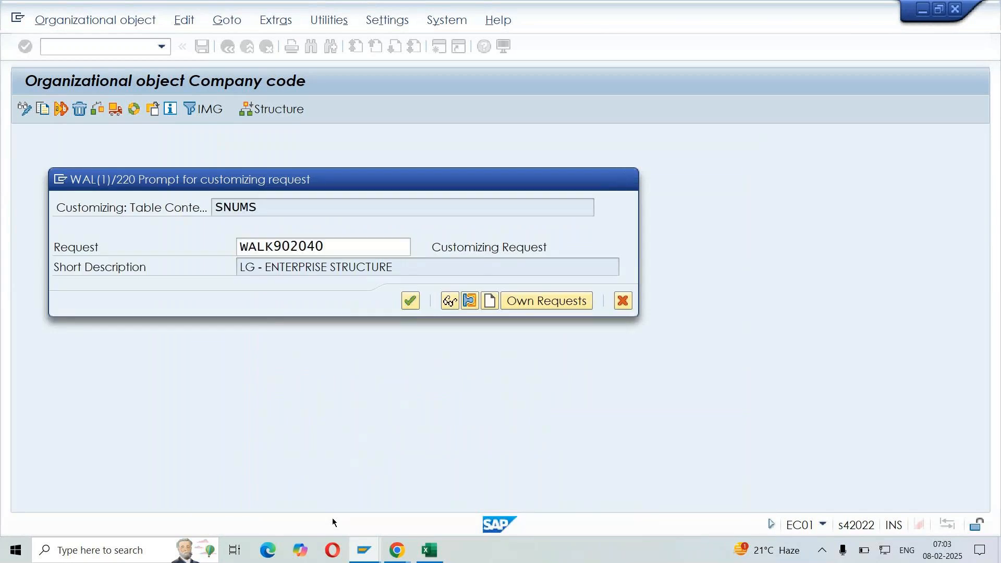
key(Return)
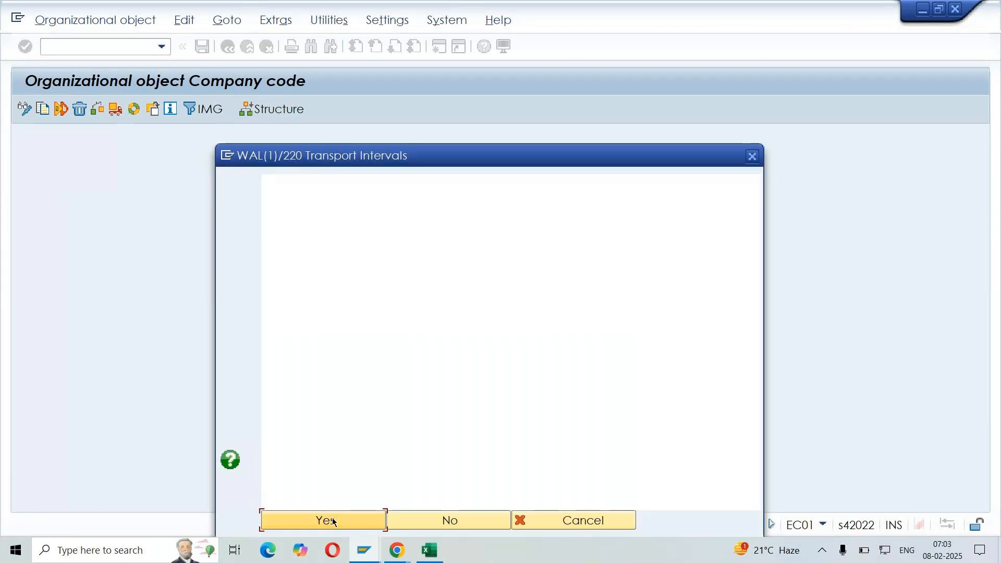
click(332, 519)
key(Return)
key(Return)
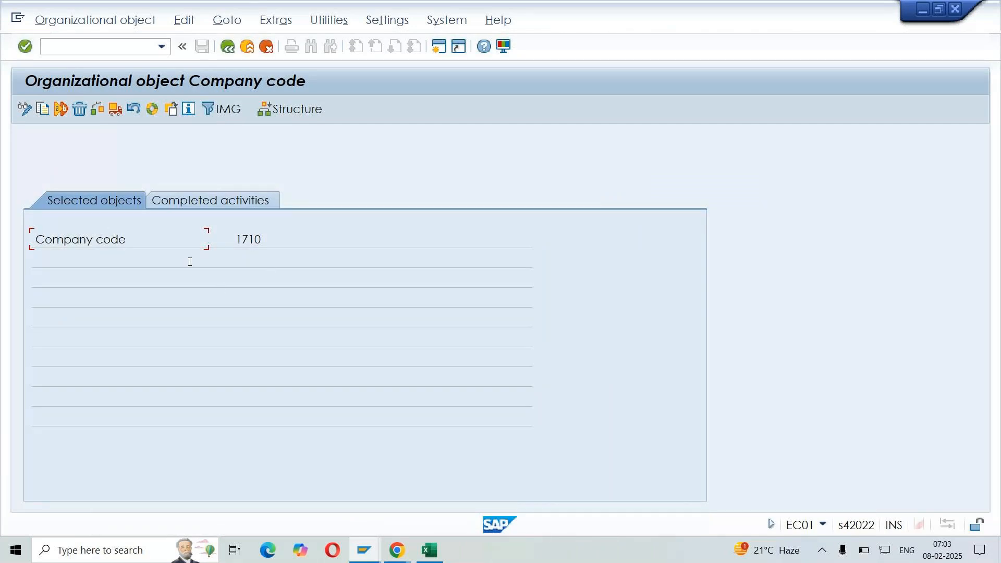
Review the selected company code and the completed activities of the company code copy
drag(292, 245, 226, 240)
click(217, 200)
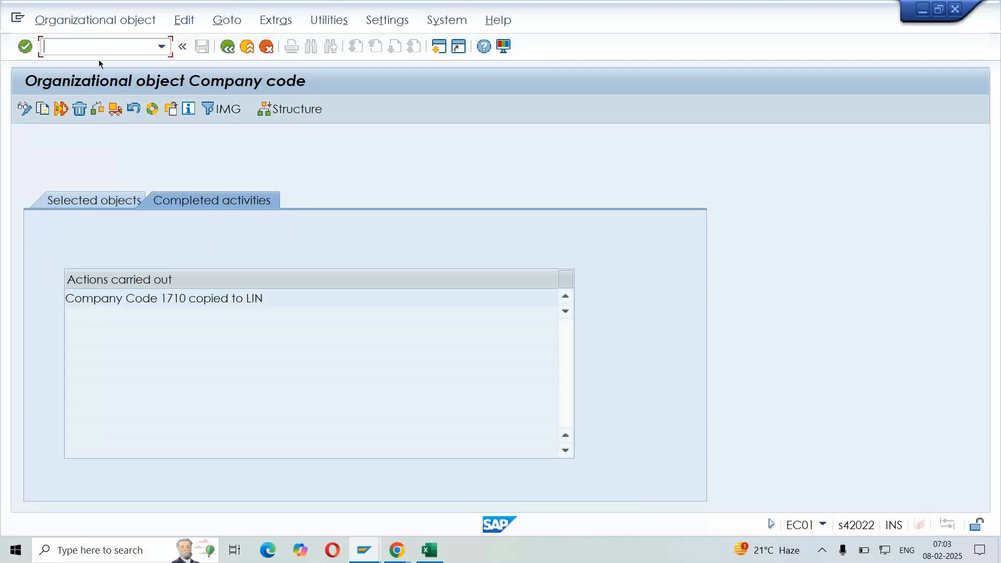
drag(247, 300, 277, 302)
click(277, 301)
Switch to the SD DEMO workbook in Excel and enter LIN in cell H215 beside Company code
click(431, 550)
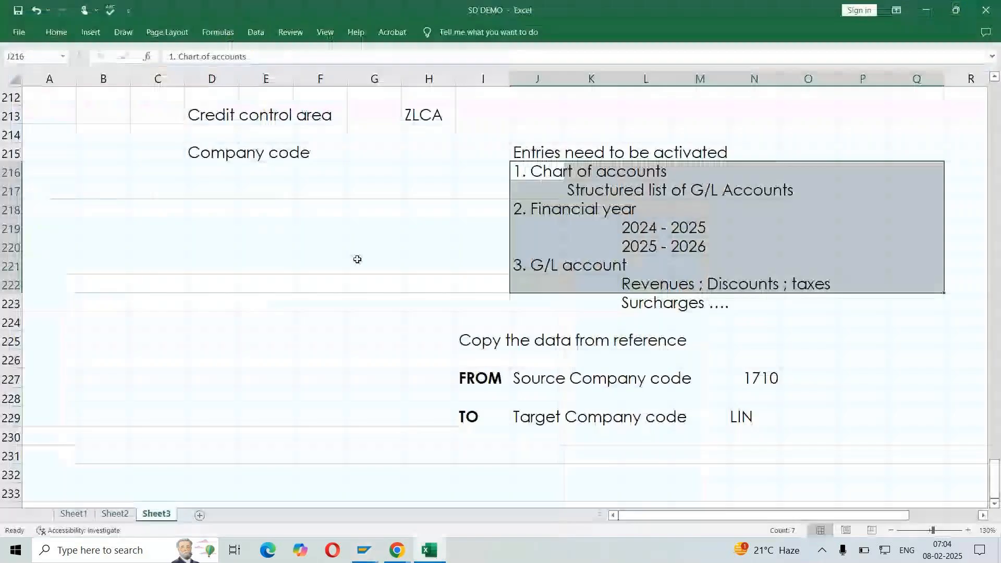
click(425, 155)
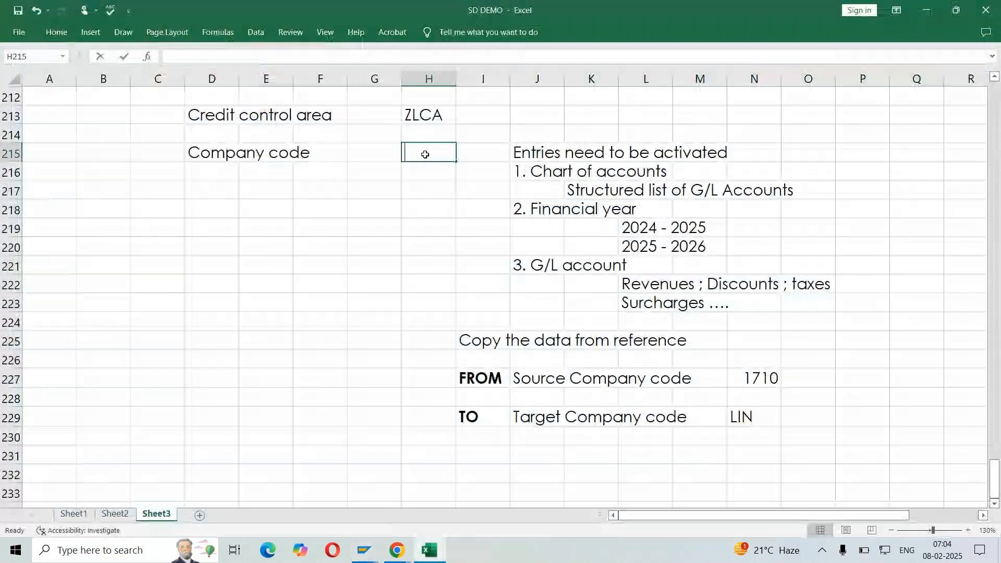
text(LIN)
key(Return)
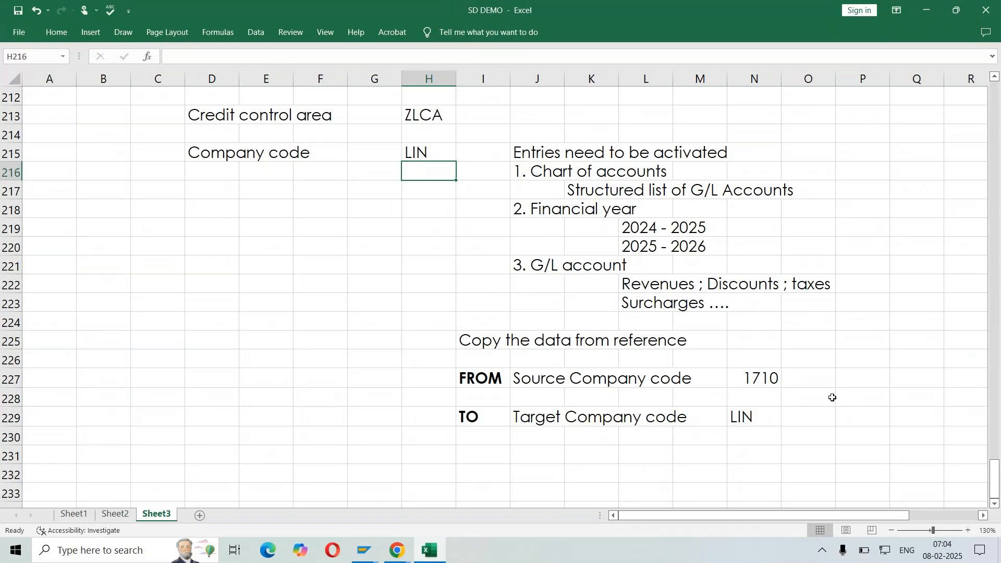
click(764, 383)
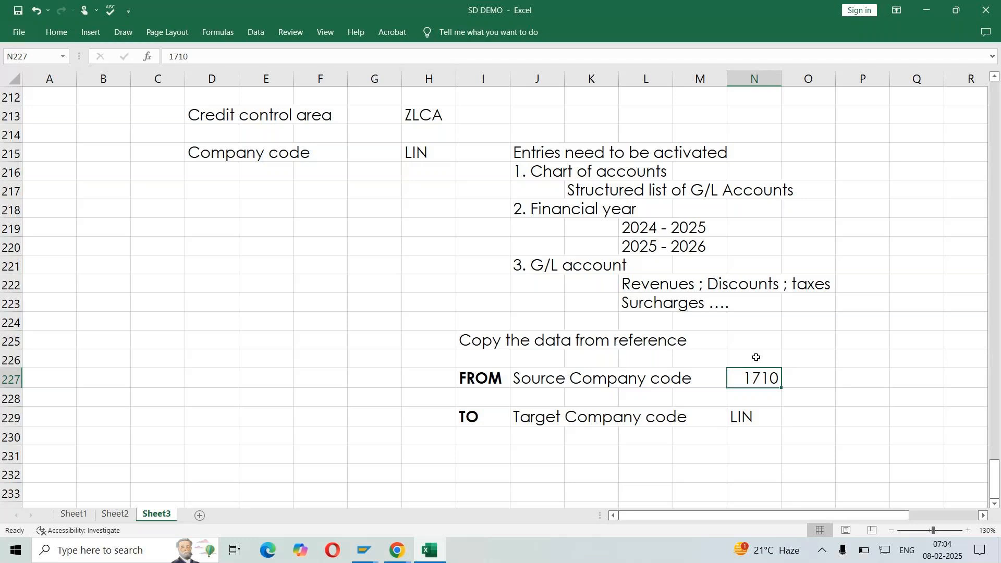
click(761, 420)
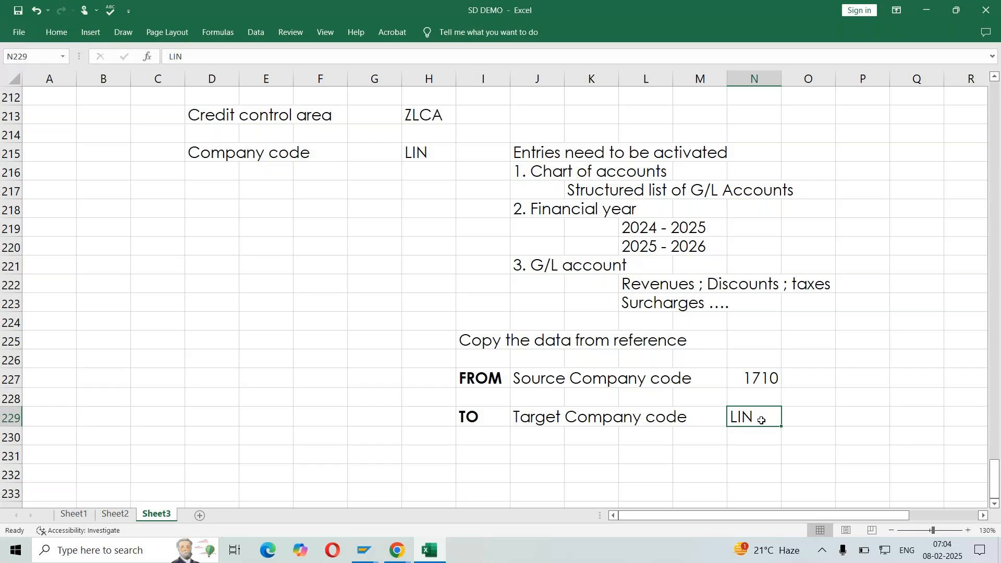
click(766, 378)
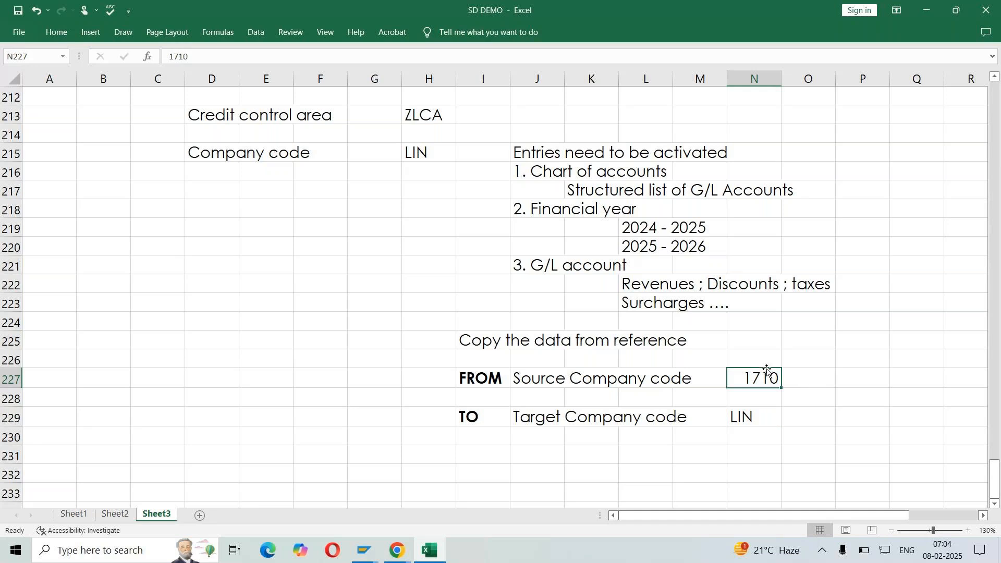
click(761, 416)
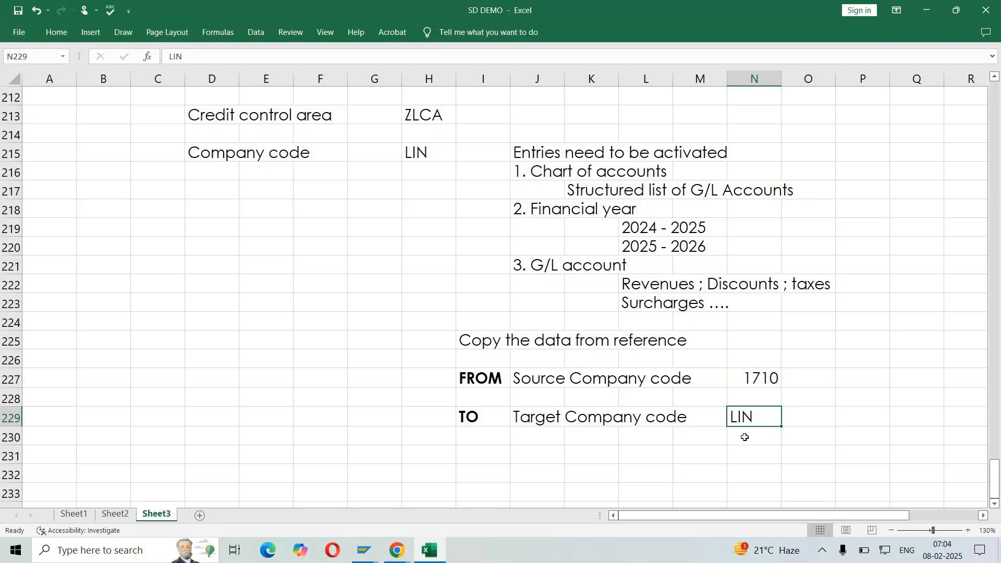
Switch back to SAP, leave the company code copy screen and open the Edit Company Code Data activity
key(alt+Tab)
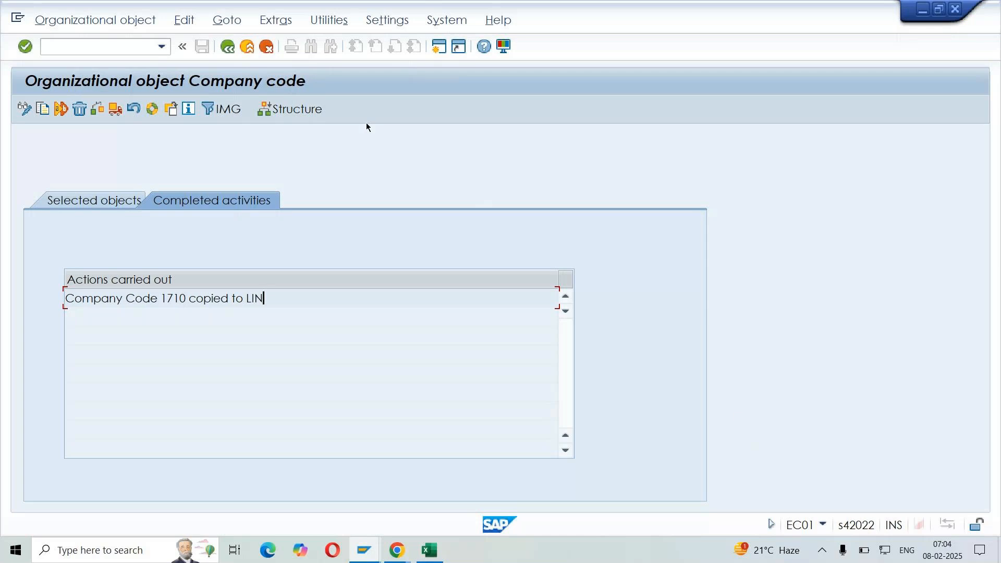
click(228, 47)
click(194, 168)
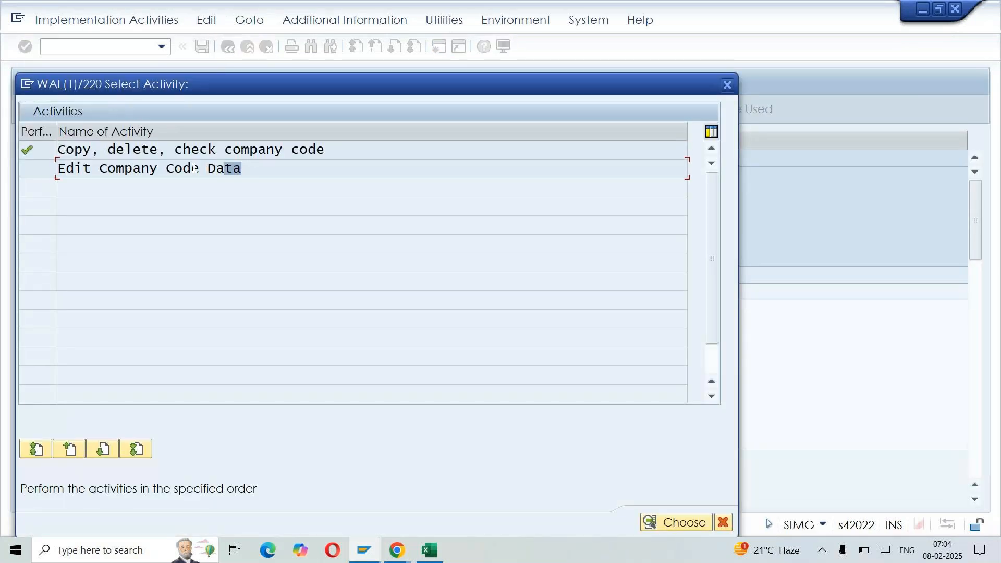
drag(194, 168, 33, 168)
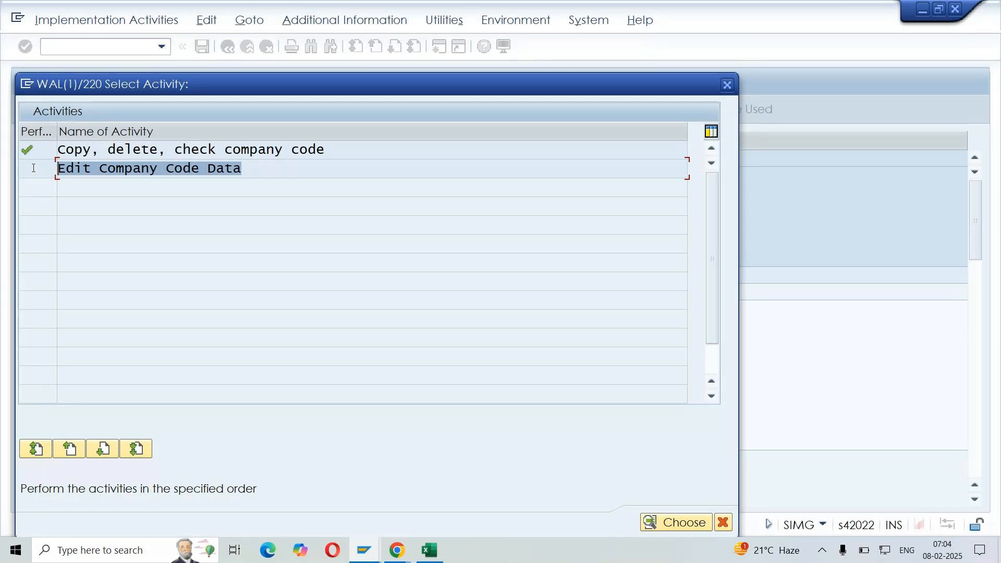
click(130, 168)
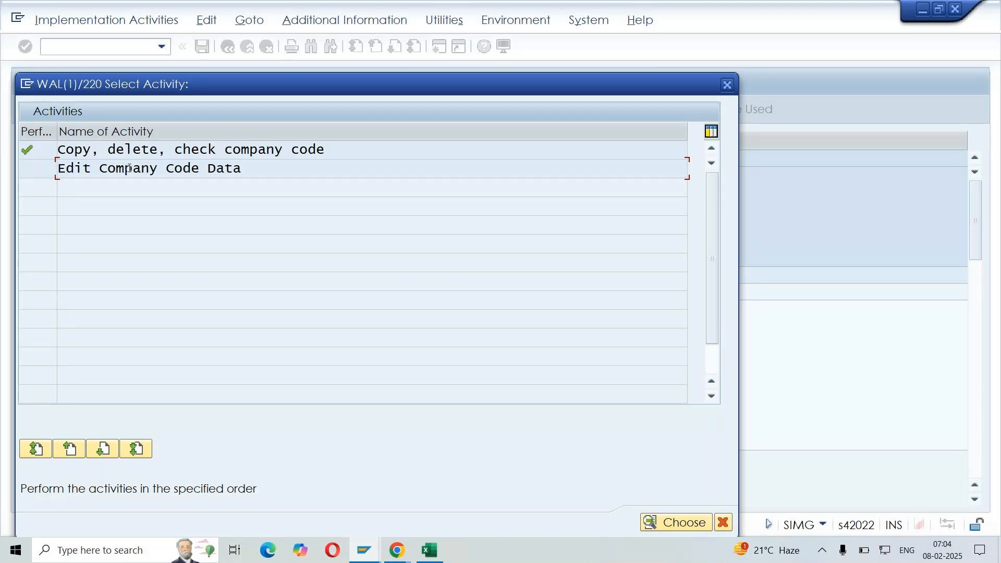
double_click(129, 168)
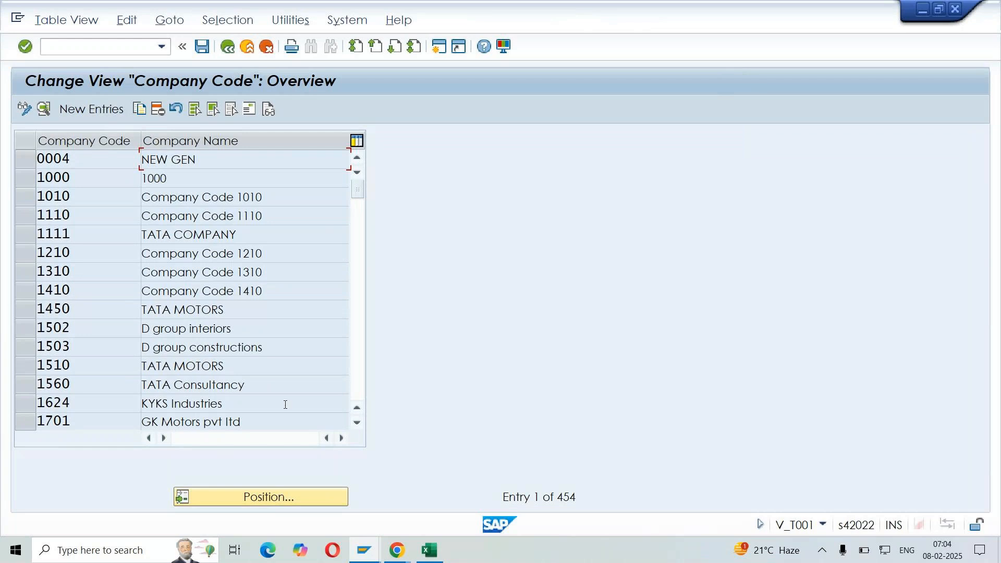
Position the company code overview on LIN and open the details of that entry
click(324, 504)
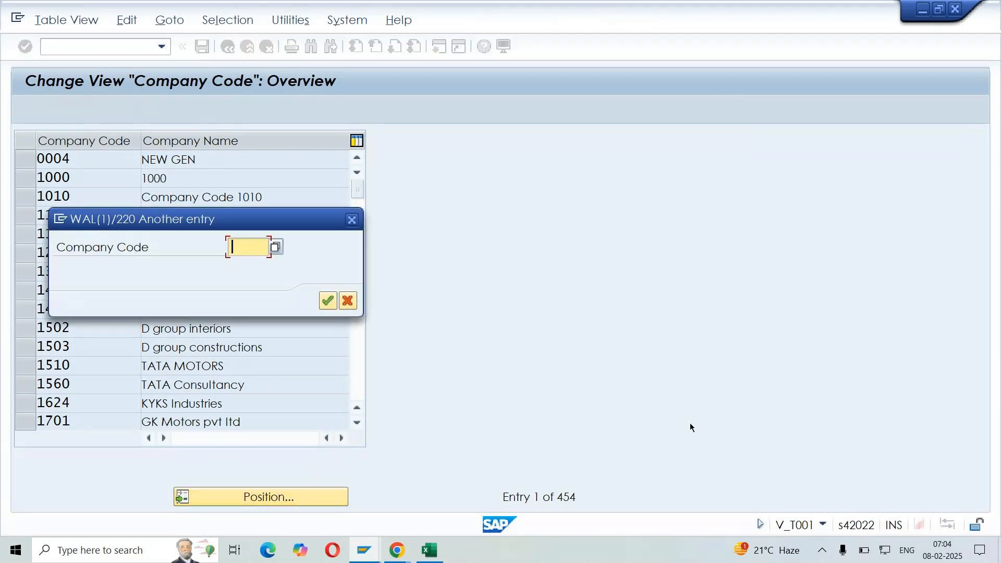
text(LIN)
click(327, 301)
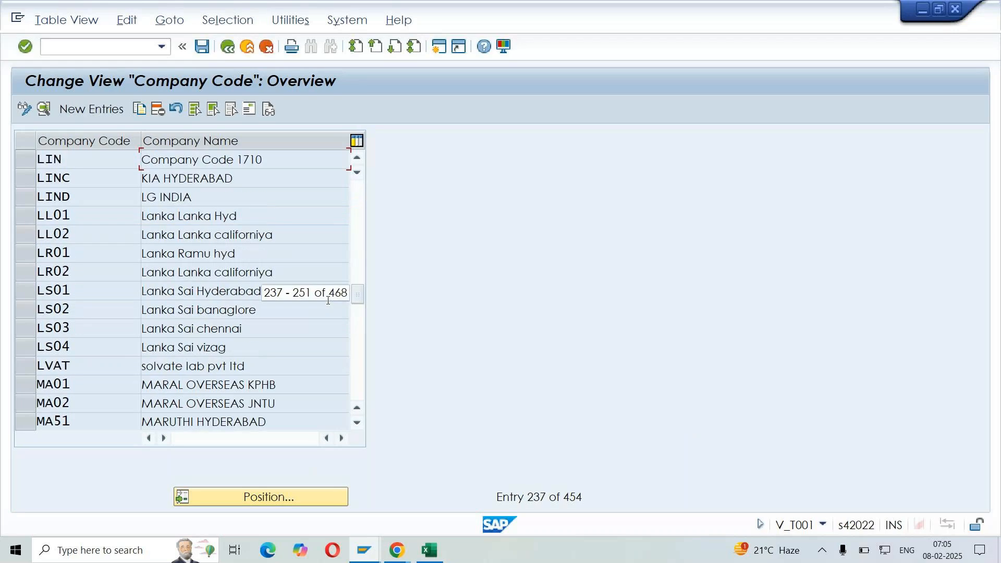
click(289, 160)
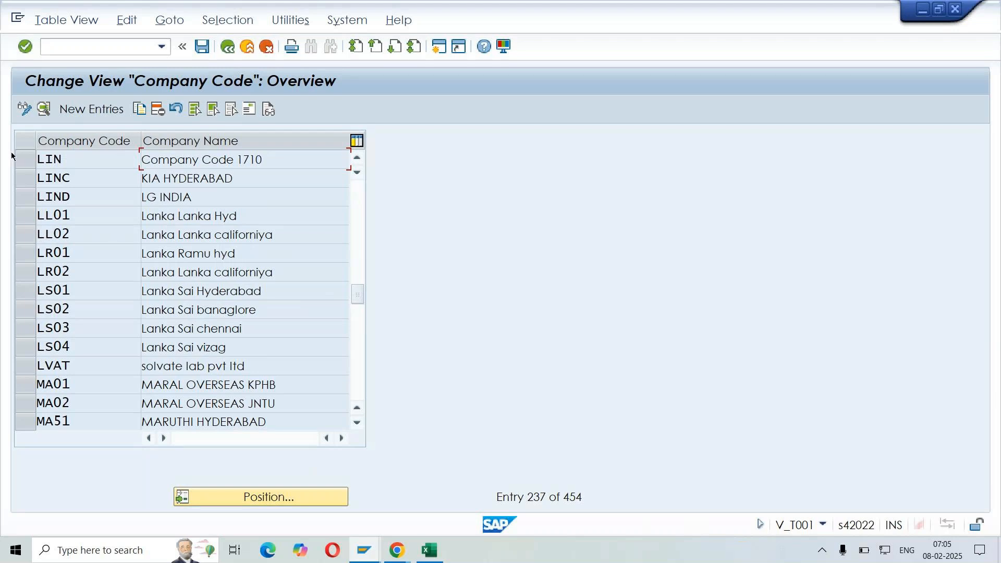
click(29, 163)
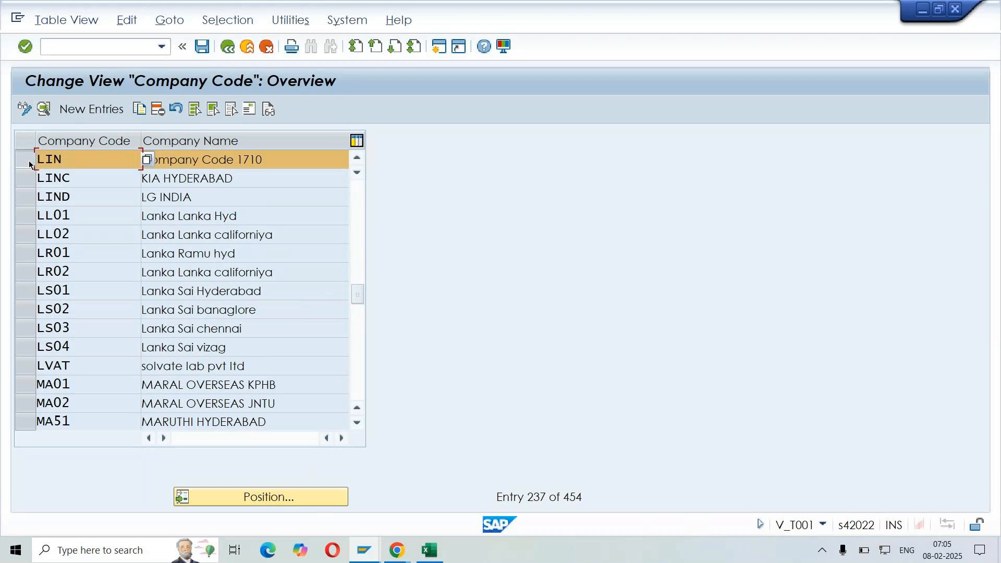
click(46, 111)
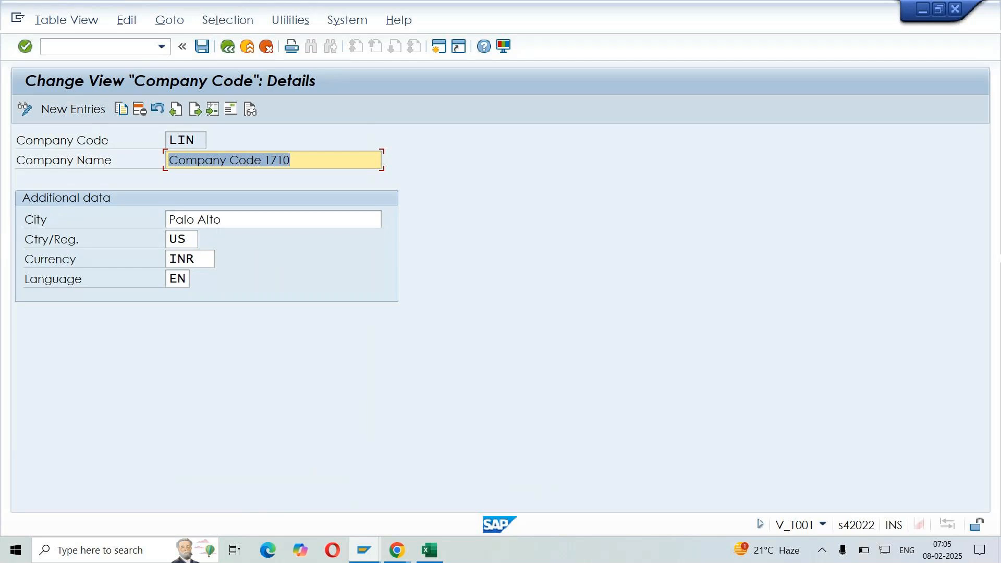
Set the company name of LIN to LG INDIA, the city to HYDERABAD and the country to IN, keeping INR and EN
key(BackSpace)
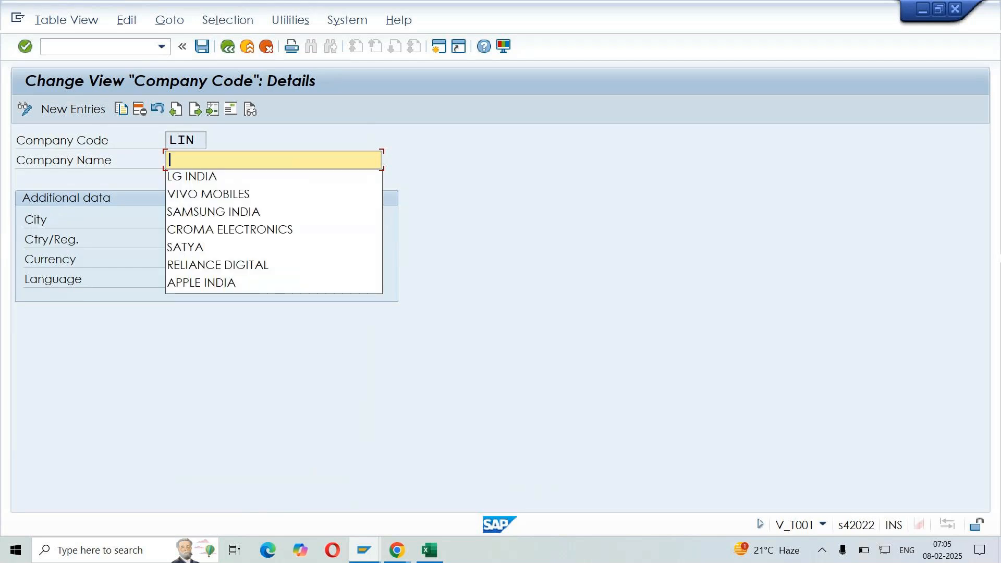
text(LG INDIA)
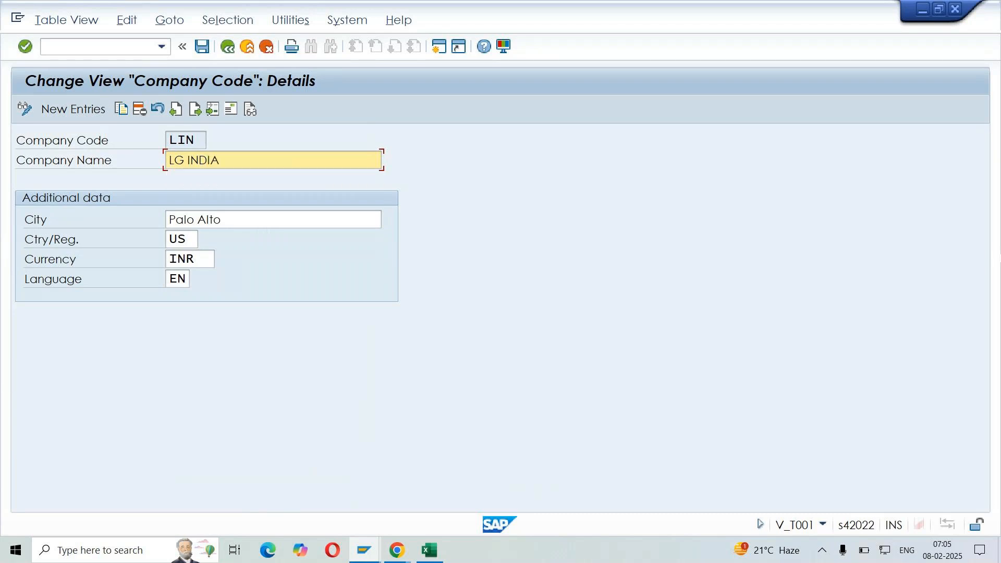
click(272, 218)
text(HY)
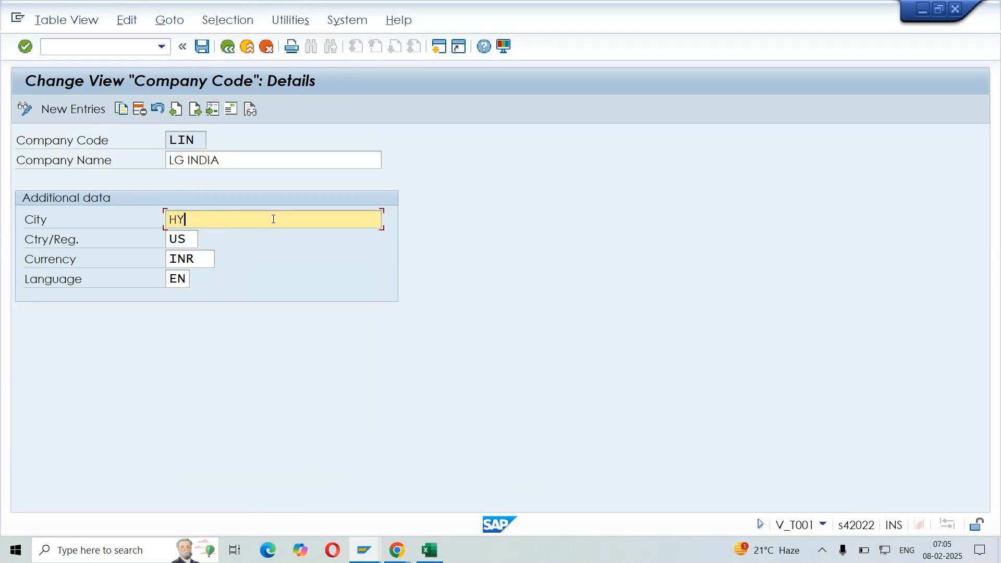
text(DERABAD)
click(186, 239)
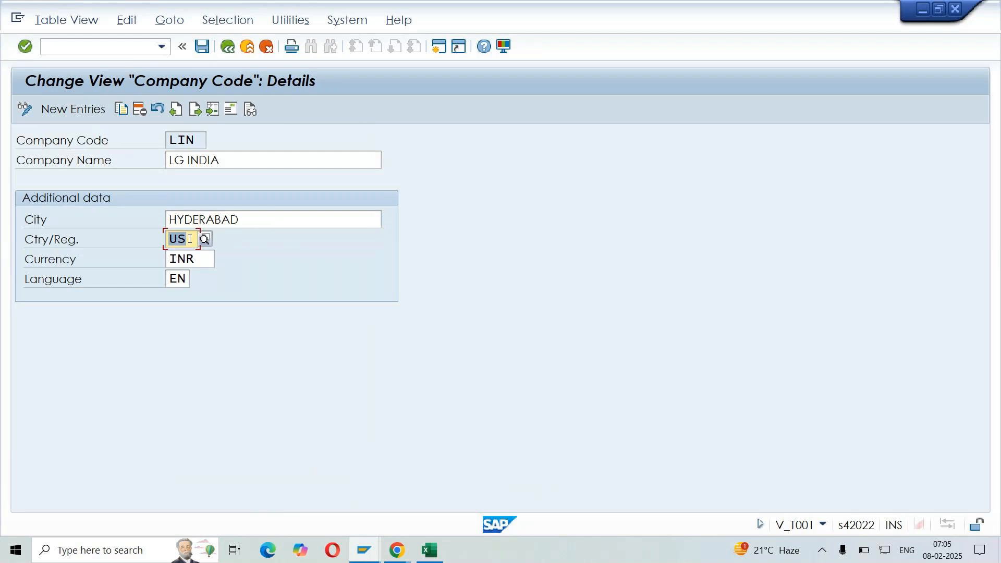
text(IN)
click(198, 258)
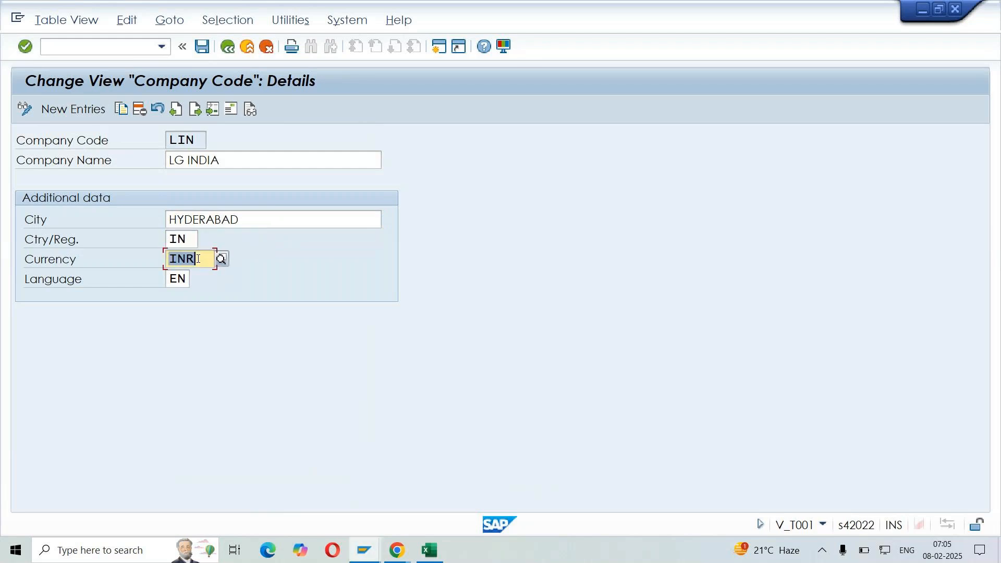
click(186, 279)
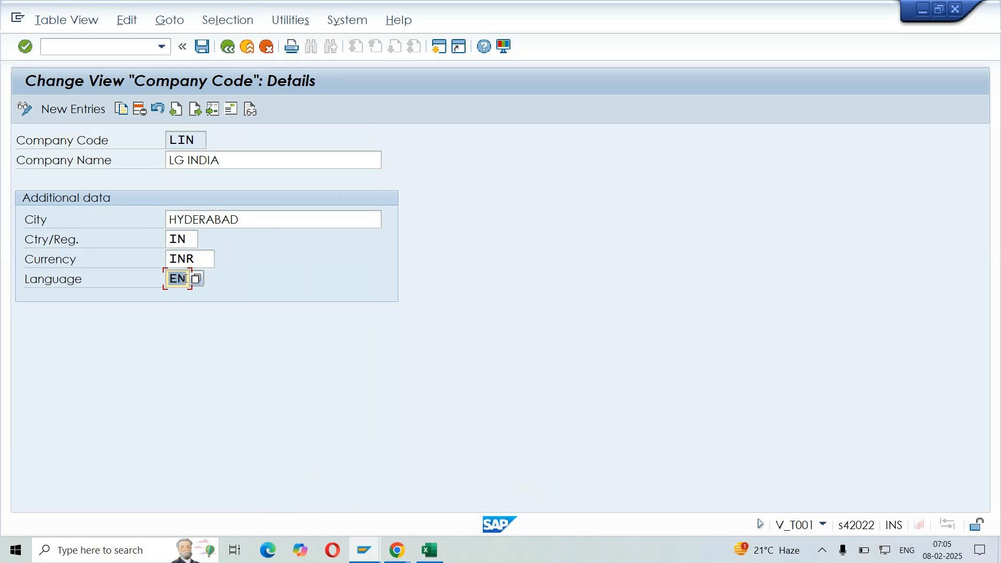
key(Return)
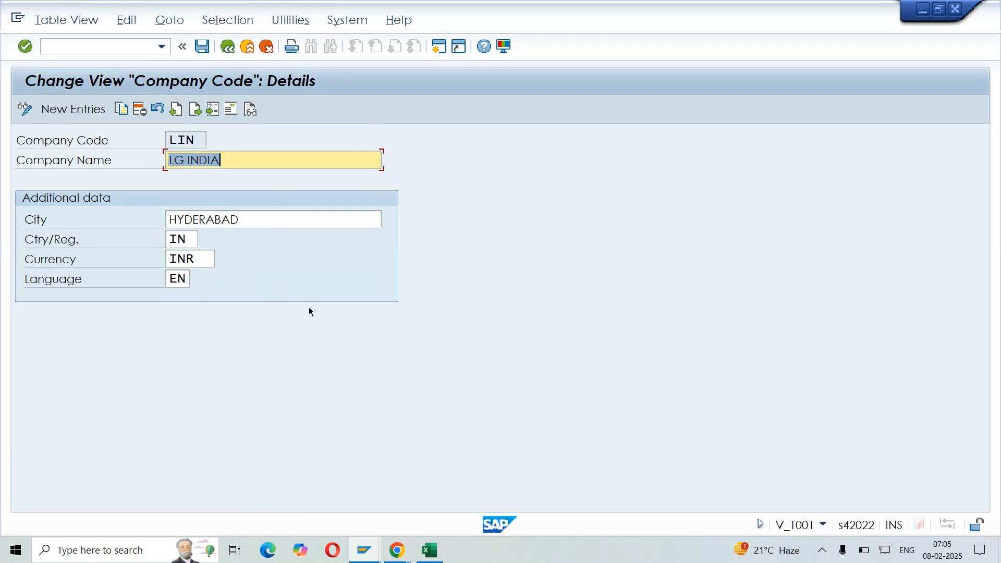
Open the address of company code LIN and clear the copied name, street, house number and district
click(229, 111)
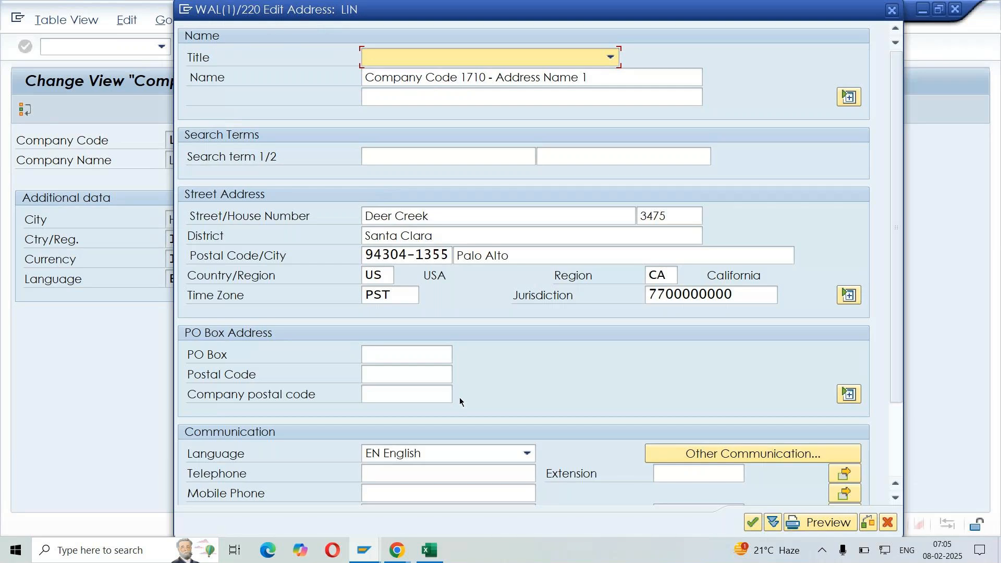
key(Tab)
key(Delete)
click(849, 97)
key(Tab)
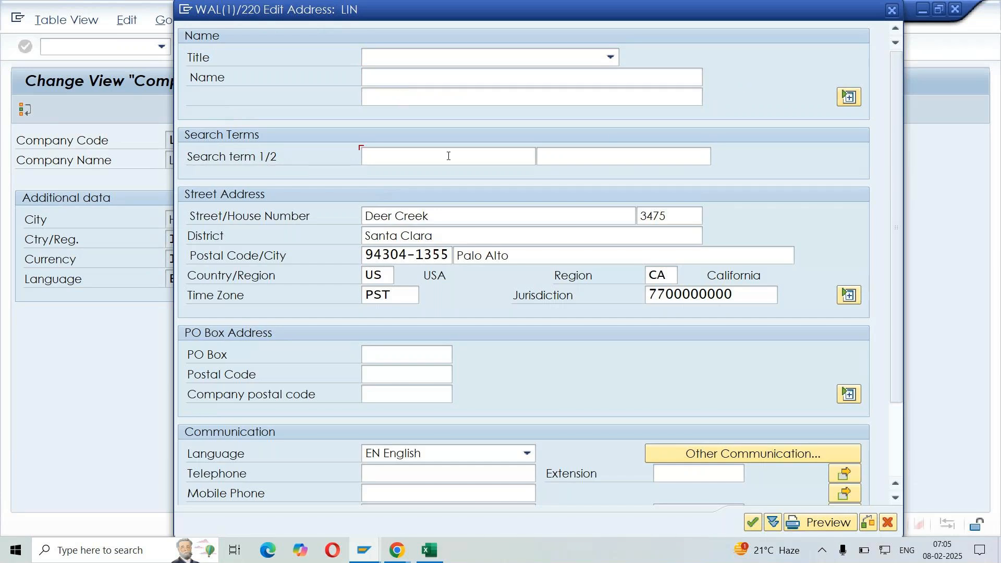
key(Tab)
key(Tab)
key(Delete)
key(Tab)
key(Delete)
key(Tab)
key(Delete)
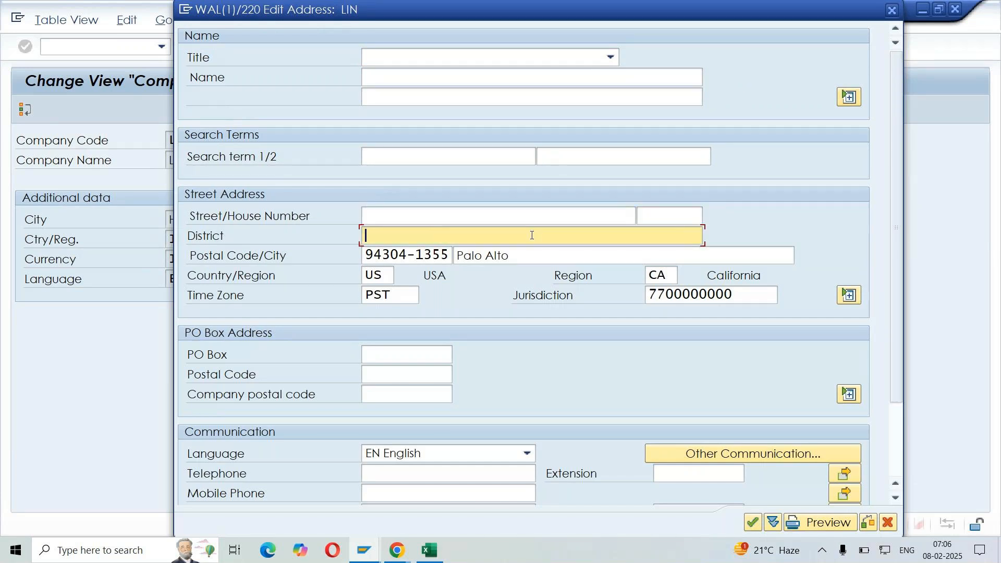
Clear the copied postal code, city, country, region, time zone and jurisdiction from the LIN address
key(Tab)
key(Delete)
key(Tab)
key(Delete)
key(Tab)
key(Delete)
key(Tab)
key(Delete)
key(Tab)
key(Delete)
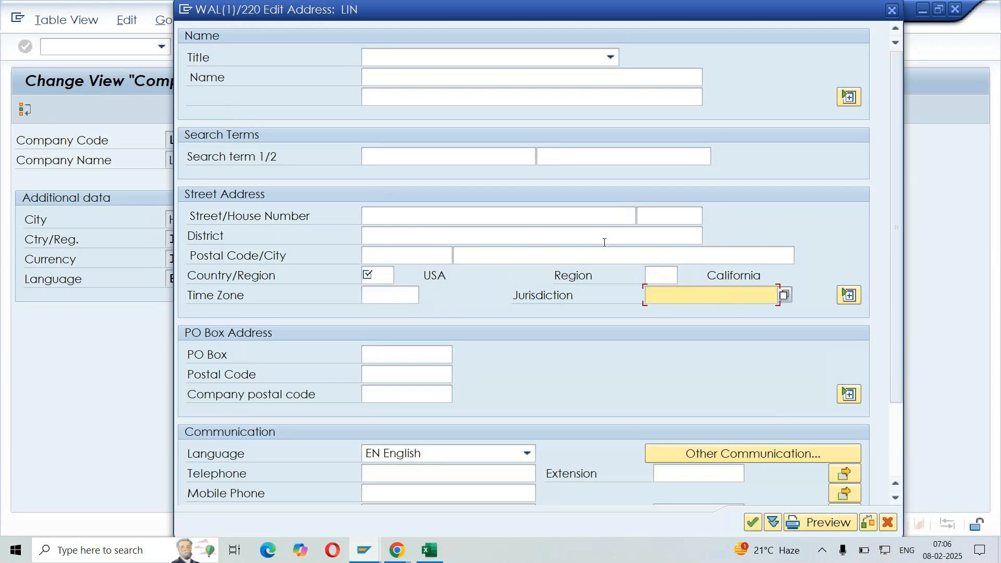
Set the address title to Company, the name to LG INDIA and the first search term to LIN
click(480, 59)
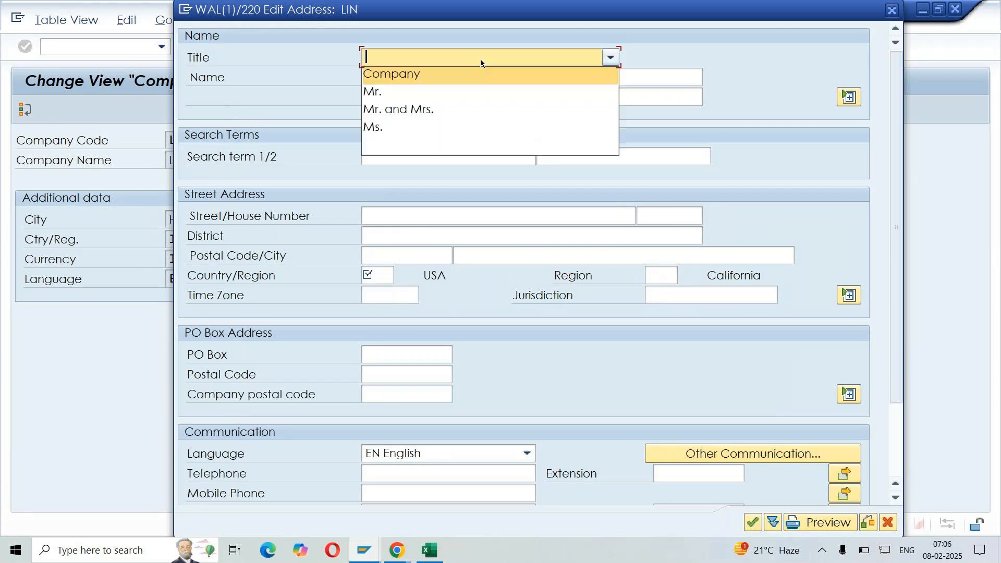
click(467, 76)
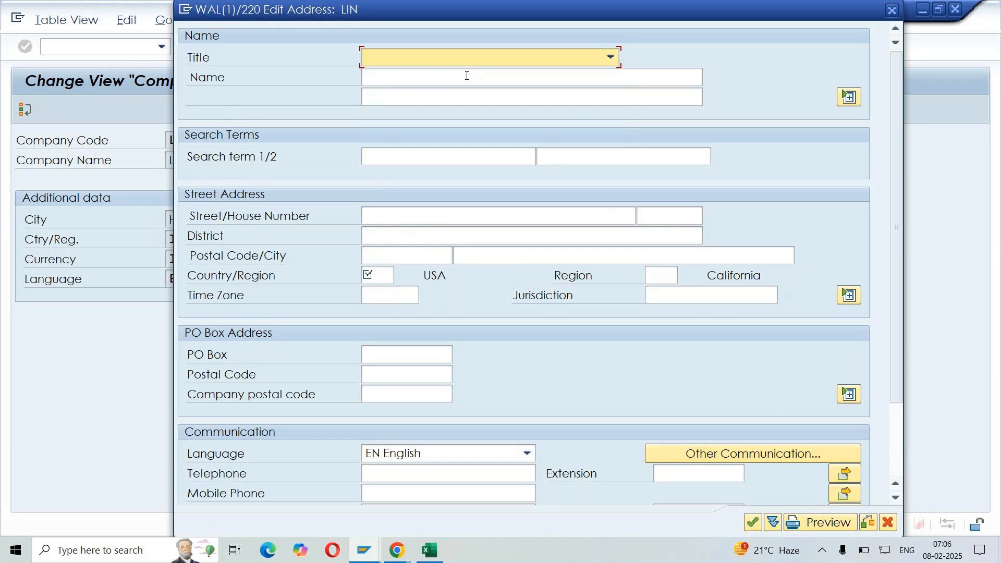
click(467, 76)
text(LG I)
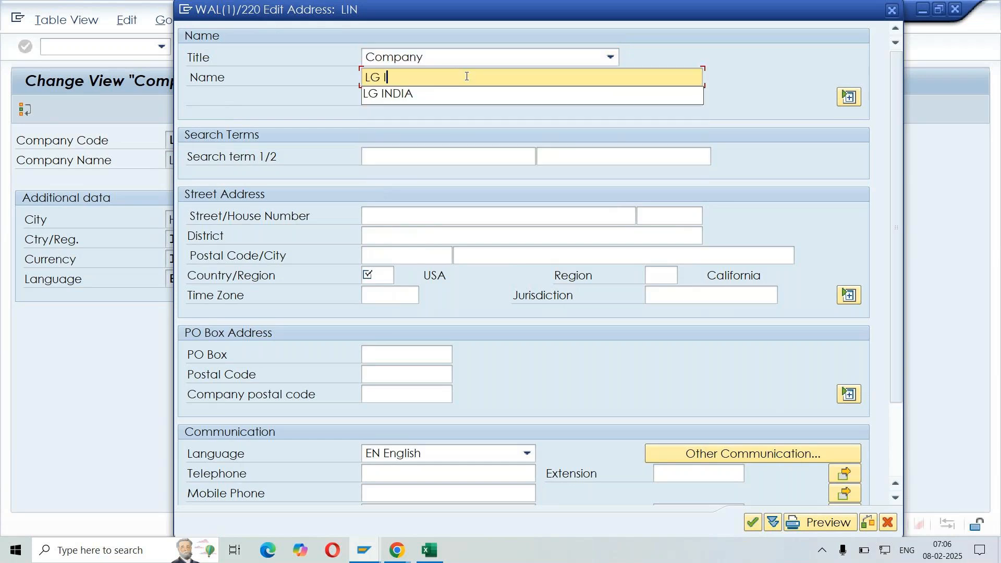
text(NDIA)
key(Tab)
key(Tab)
key(Tab)
text(LI)
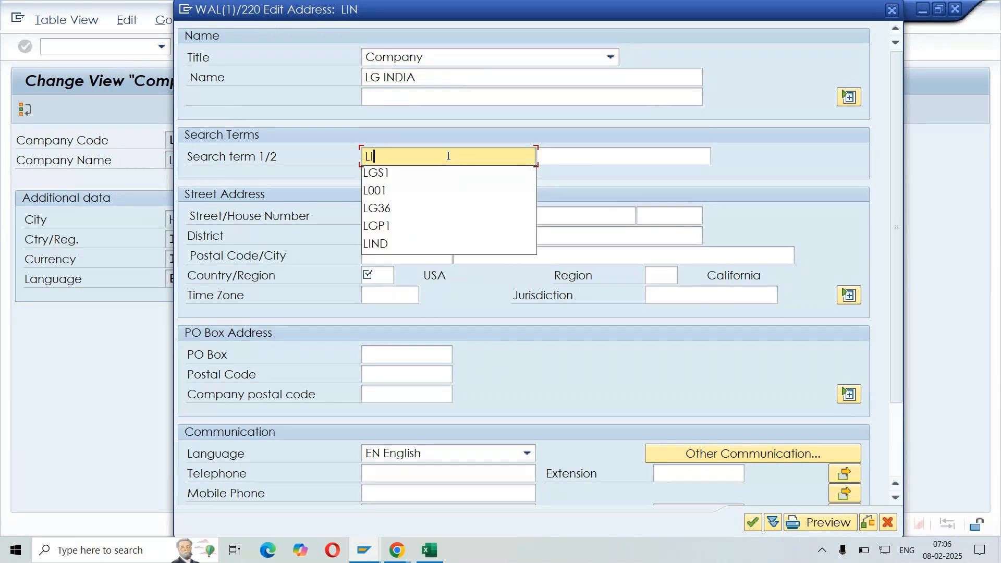
text(N)
Enter the company's street and house number in the street address
click(496, 215)
text(STREET NO:09 )
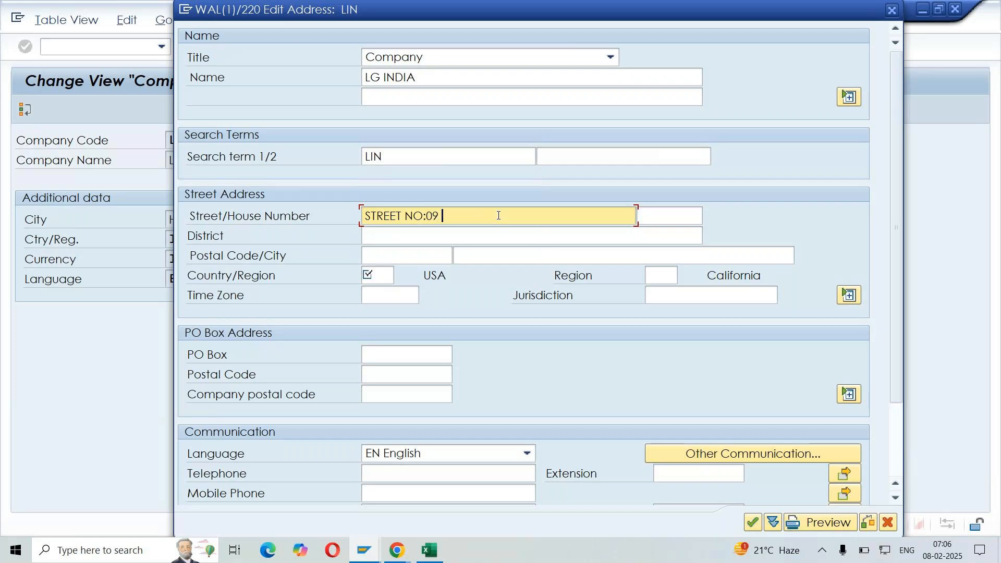
text(;)
key(BackSpace)
key(BackSpace)
text(; GA)
text(IBOWLI)
click(670, 215)
text(5)
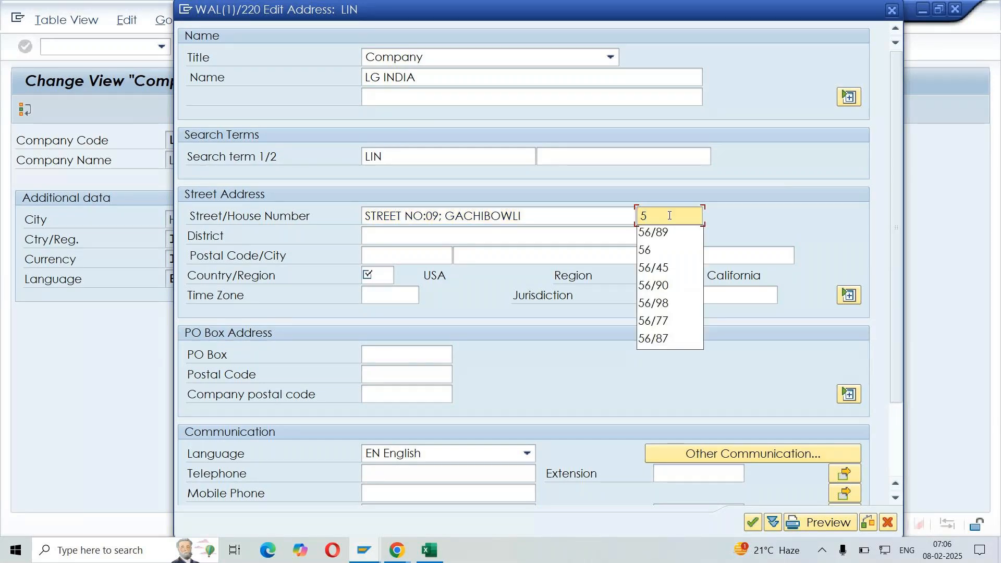
text(6/900)
Fill in the postal code and set both the district and the city to HYDERABAD
click(532, 235)
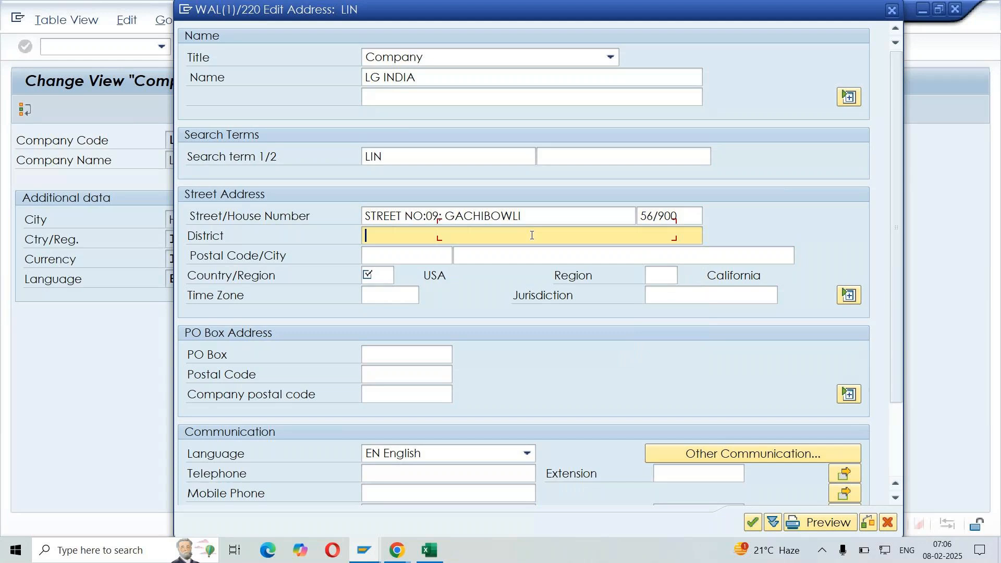
text(HYDERABAD)
click(407, 255)
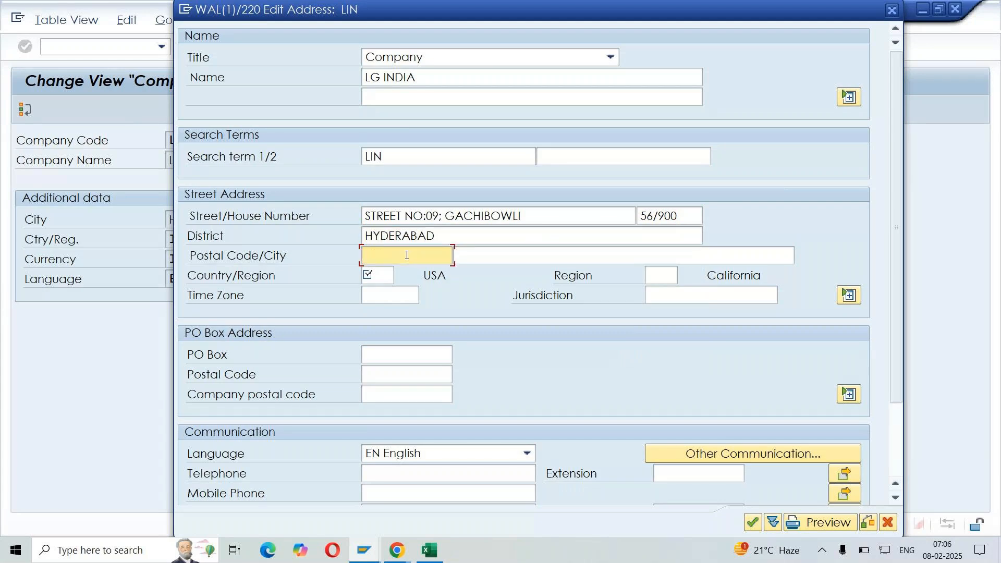
text(500)
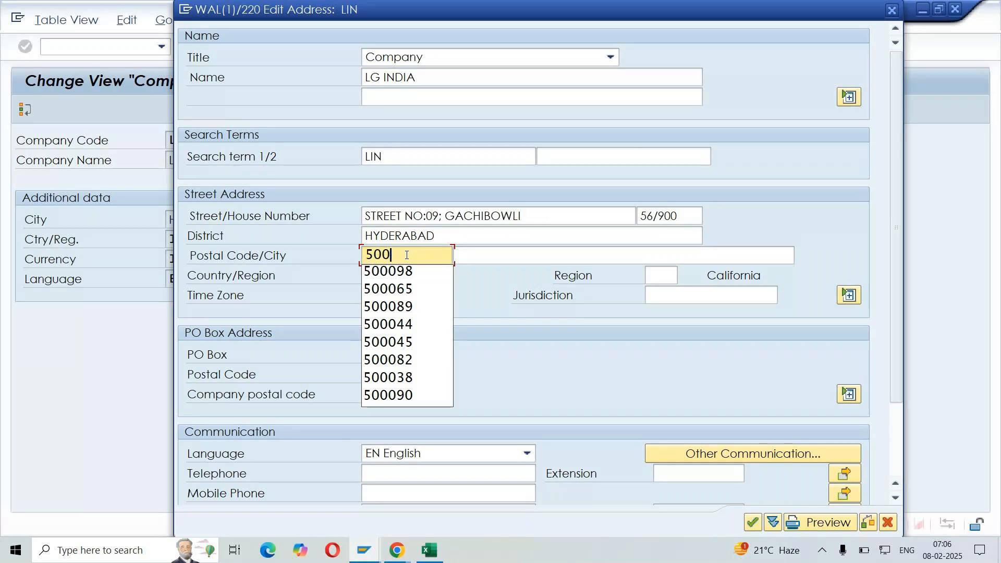
text(098)
click(621, 255)
text(HYDERABAD)
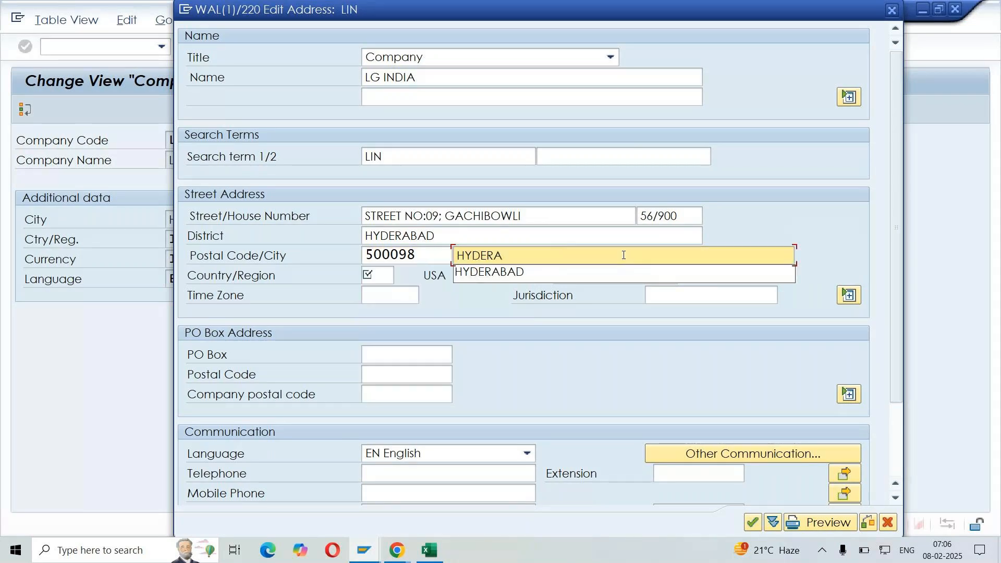
Set the address country to IN and browse the list of Indian regions for the region entry
click(385, 275)
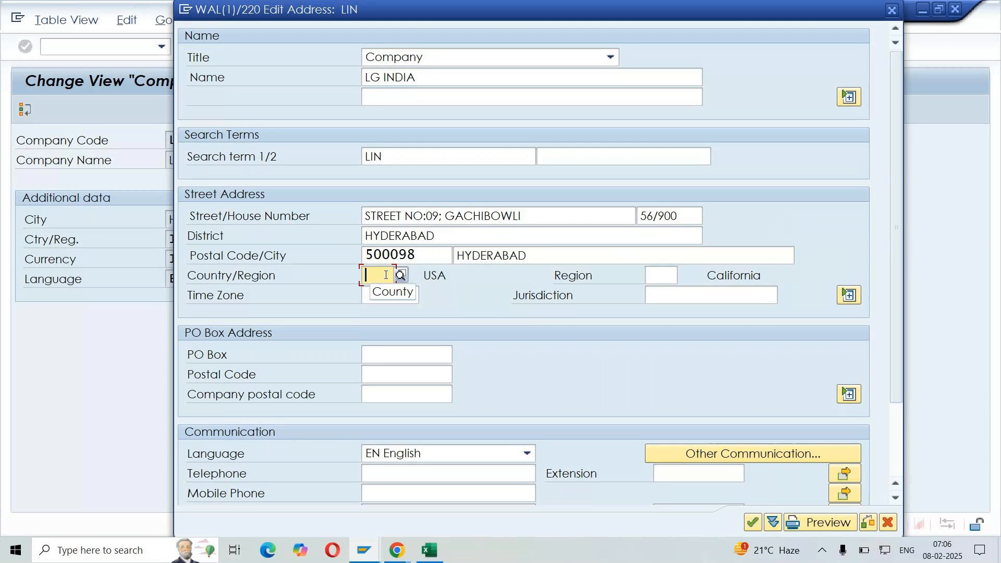
key(F4)
text(IN)
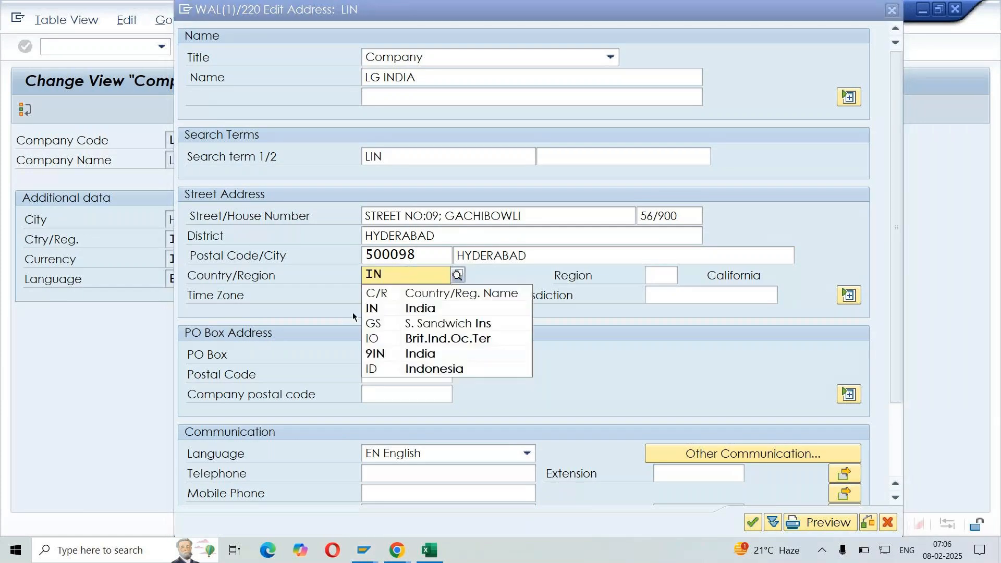
click(669, 275)
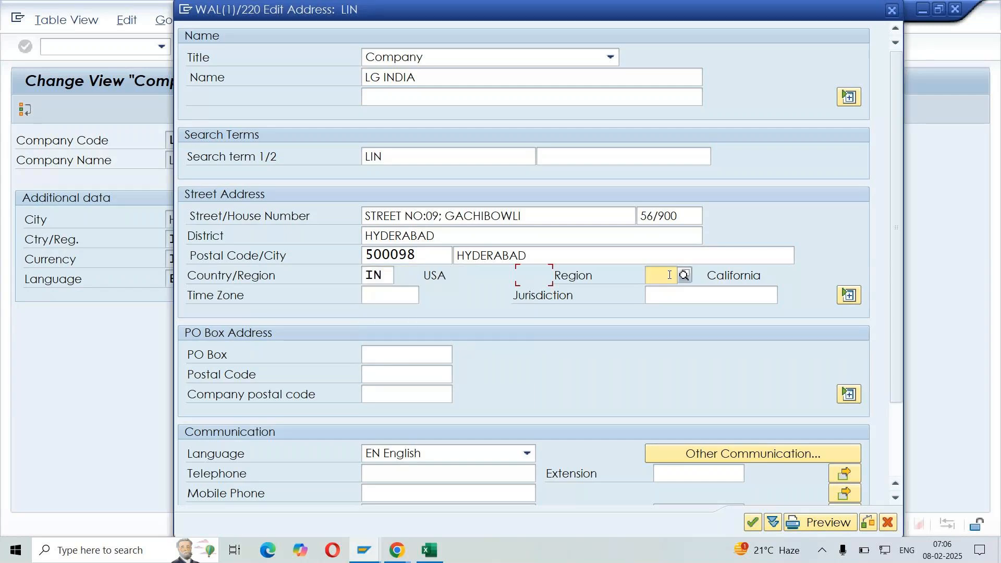
click(689, 276)
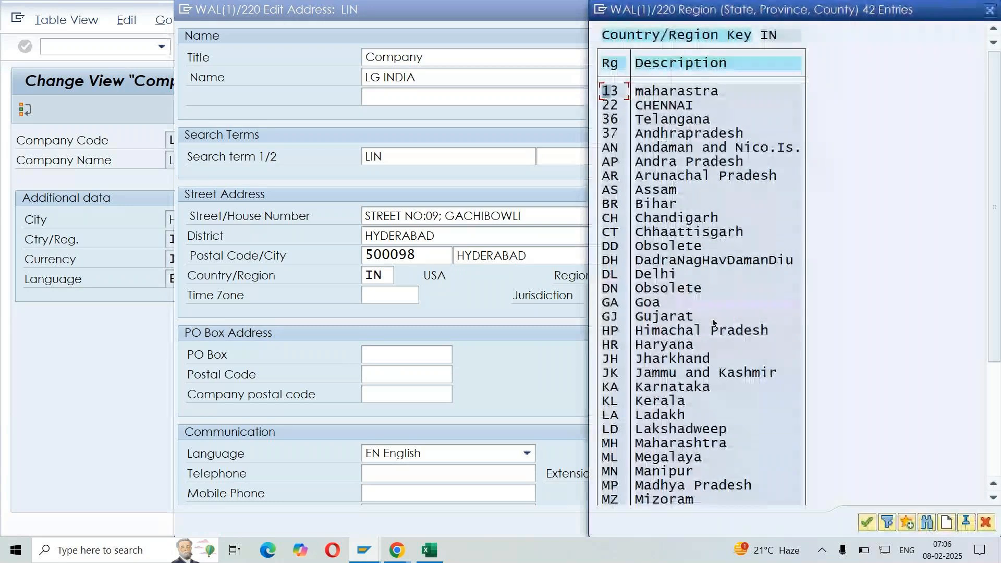
scroll(674, 343, down, 1)
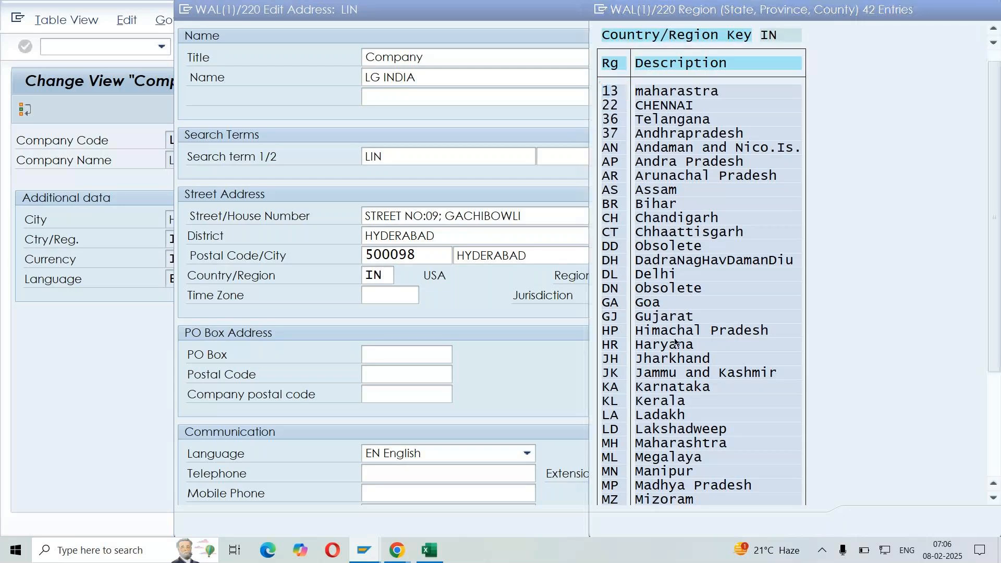
scroll(675, 343, down, 1)
scroll(640, 179, up, 2)
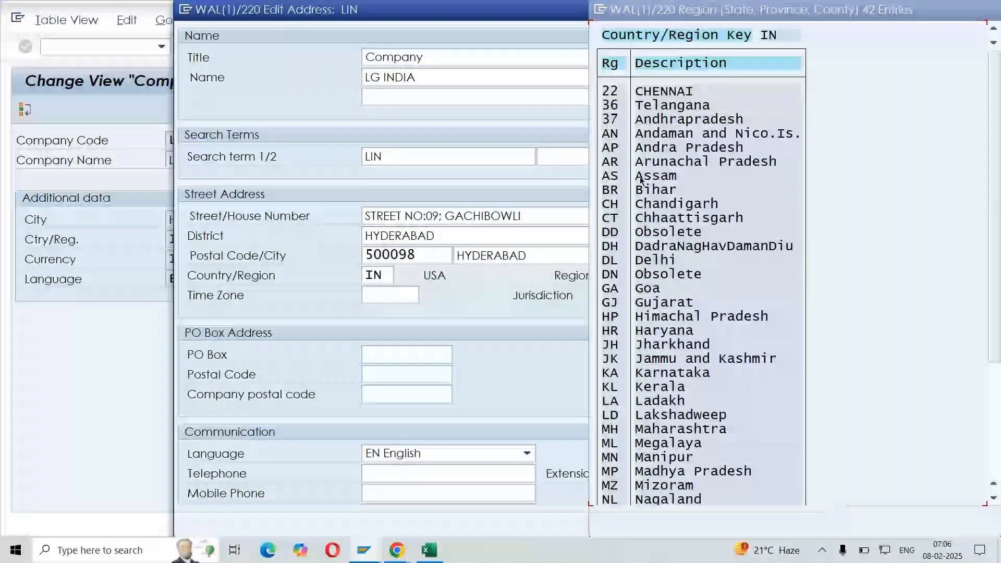
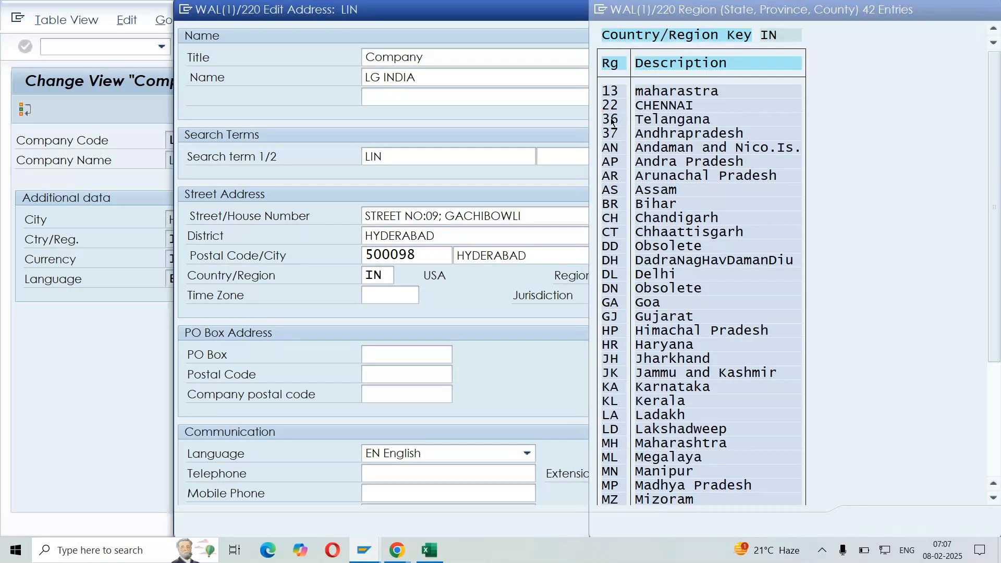
Set the address region to 36 Telangana and check the additional street address fields, including building code, room and floor
key(Return)
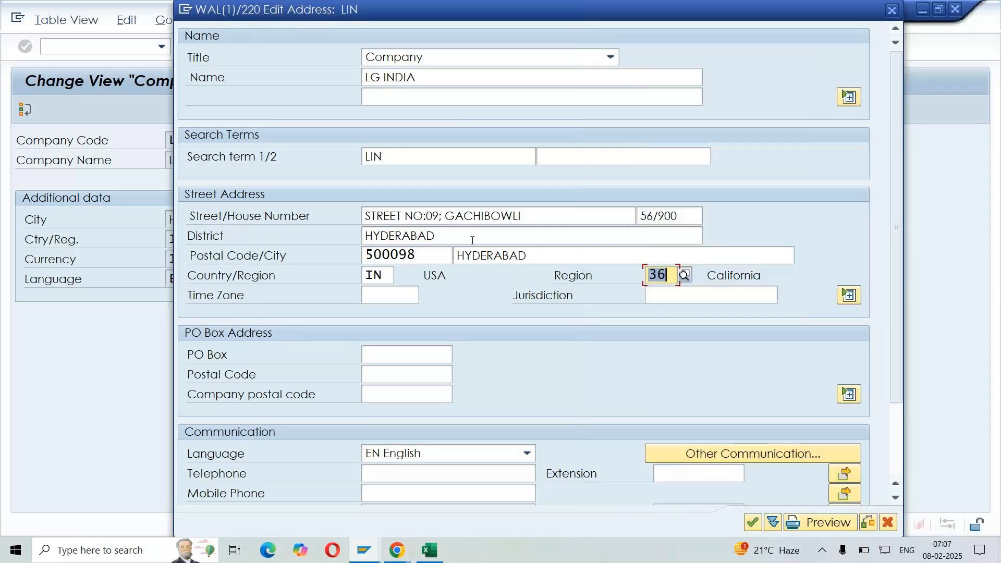
click(849, 295)
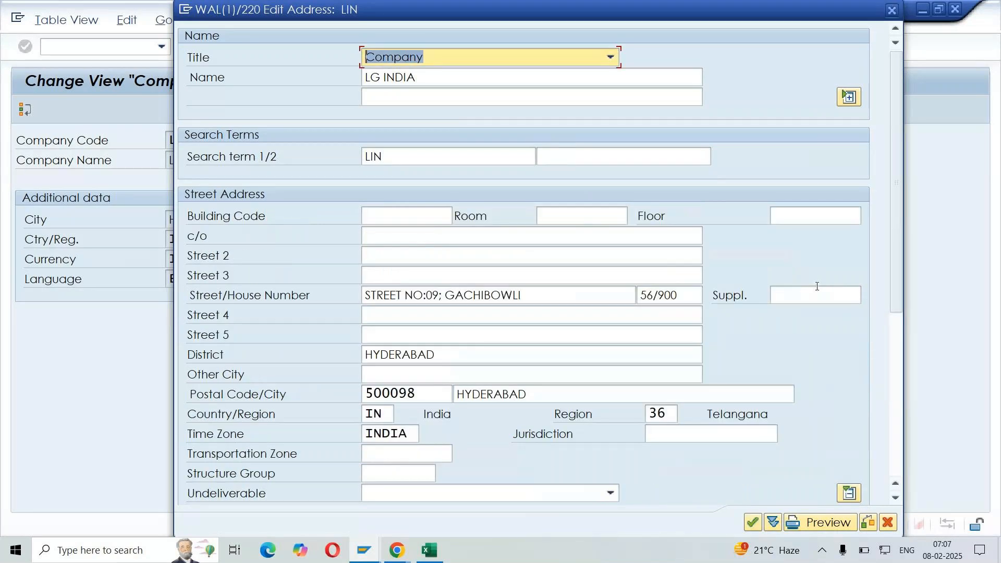
click(393, 217)
click(395, 238)
click(398, 259)
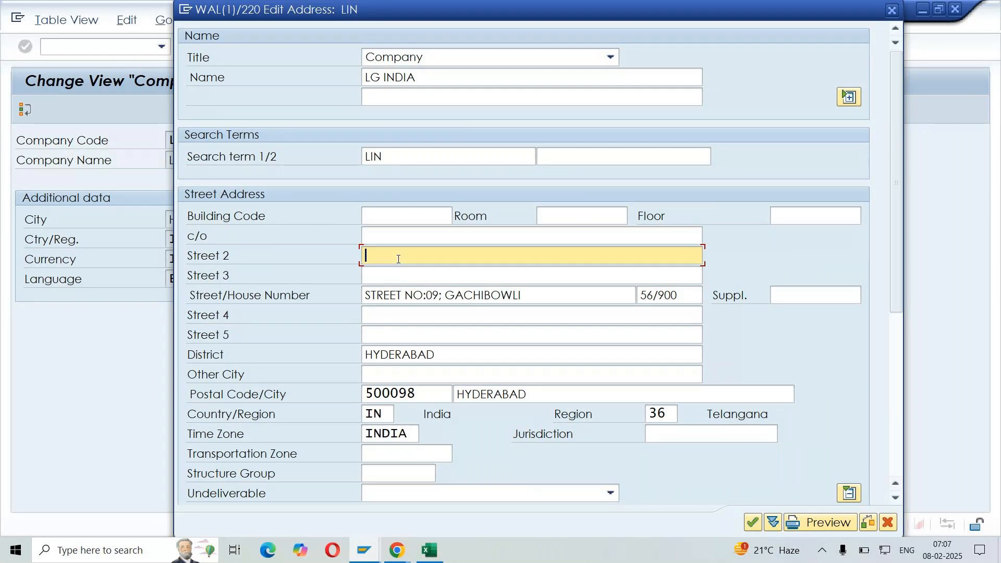
click(392, 217)
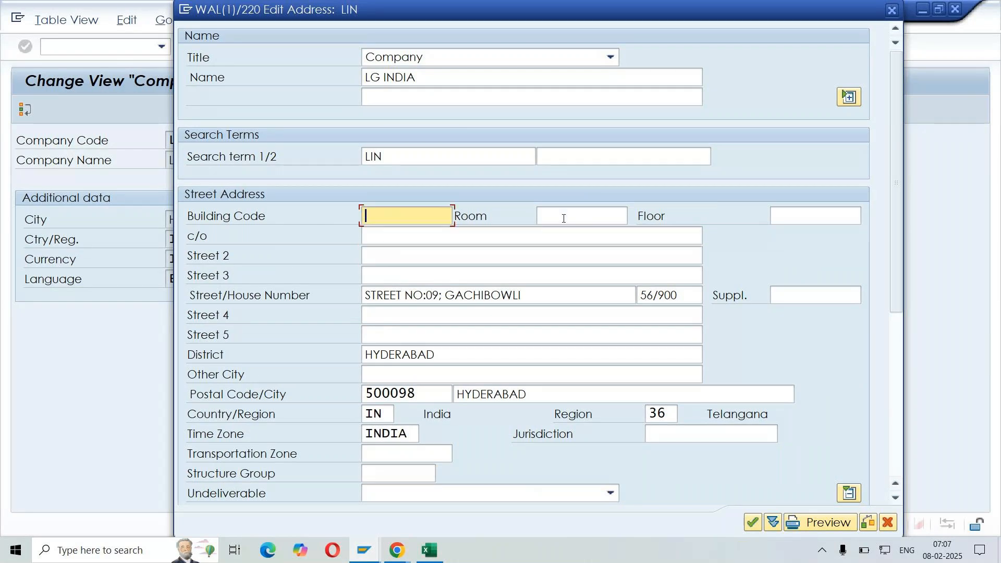
click(564, 218)
click(798, 215)
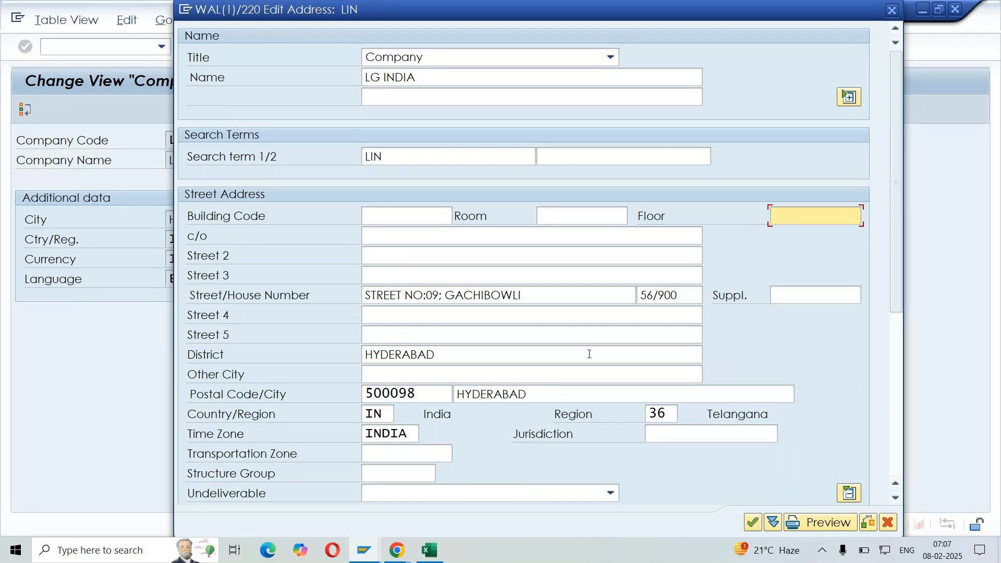
click(849, 493)
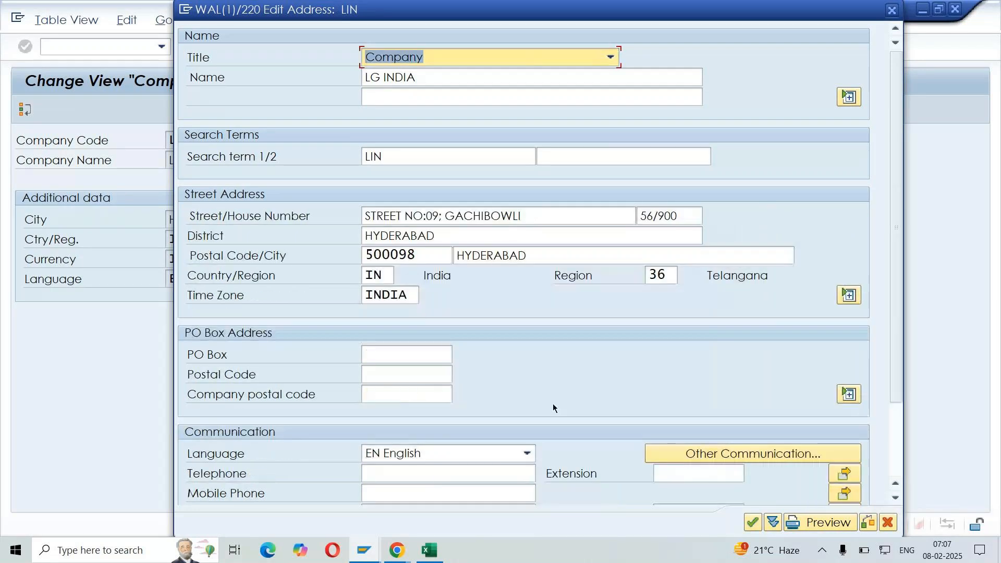
Examine the telephone, fax and e-mail fields of the LIN address and its formatted print preview
scroll(525, 368, down, 3)
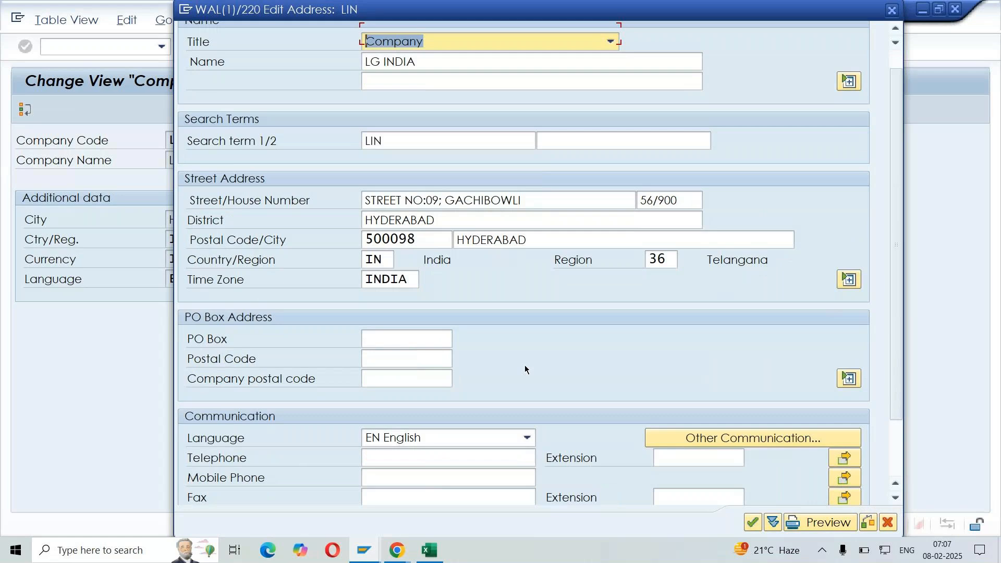
scroll(524, 365, down, 3)
click(220, 384)
click(202, 416)
click(206, 436)
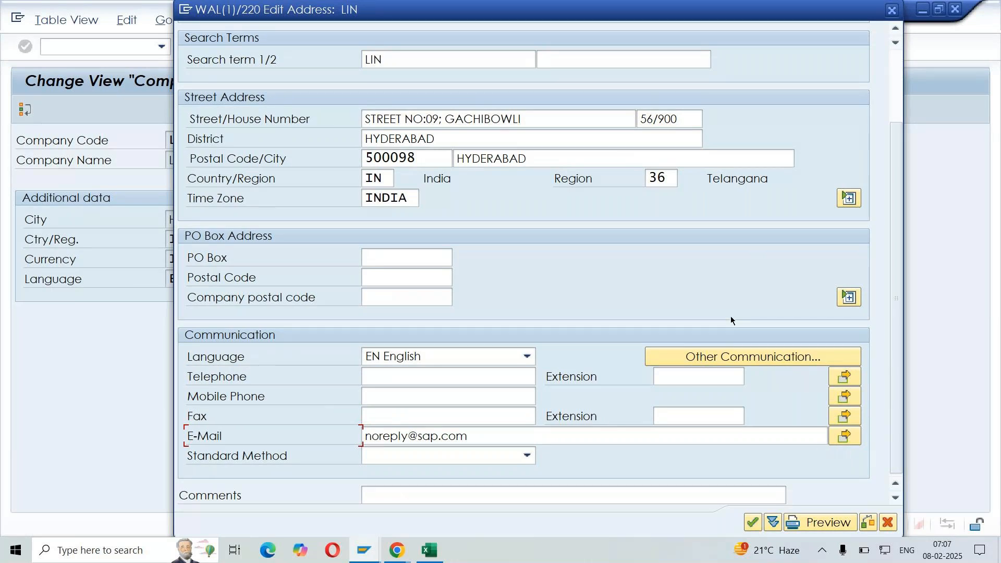
click(824, 523)
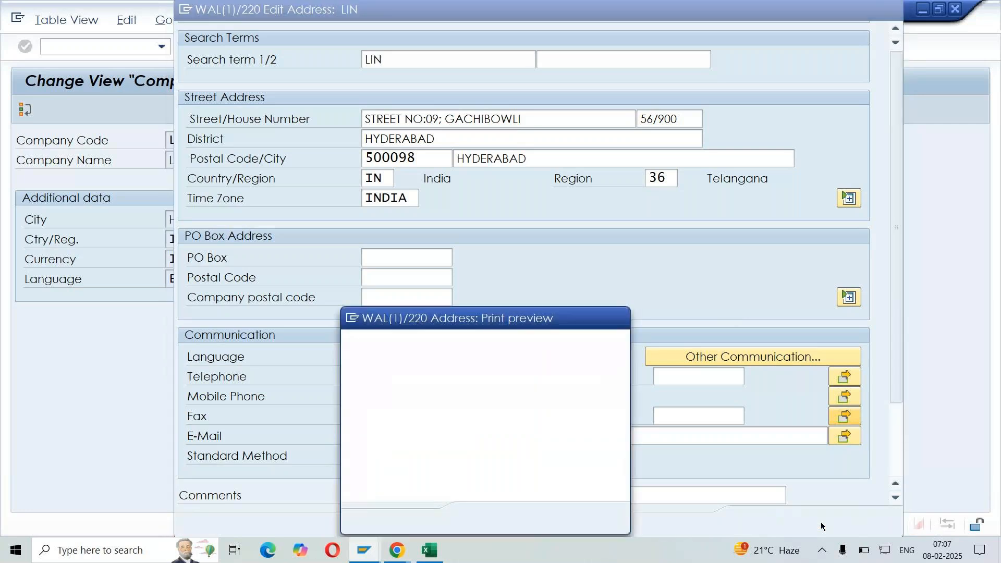
drag(530, 312, 593, 92)
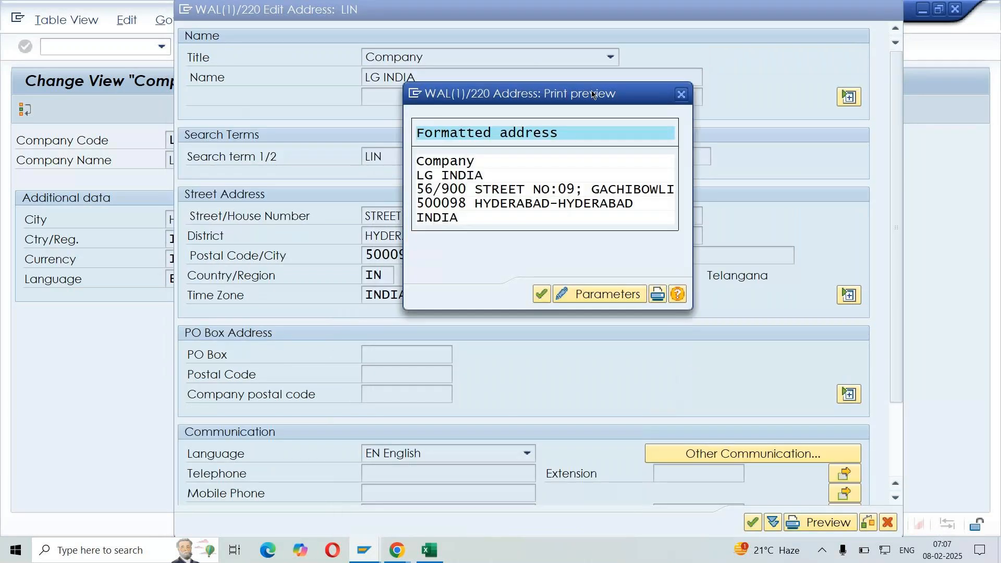
click(474, 254)
click(542, 294)
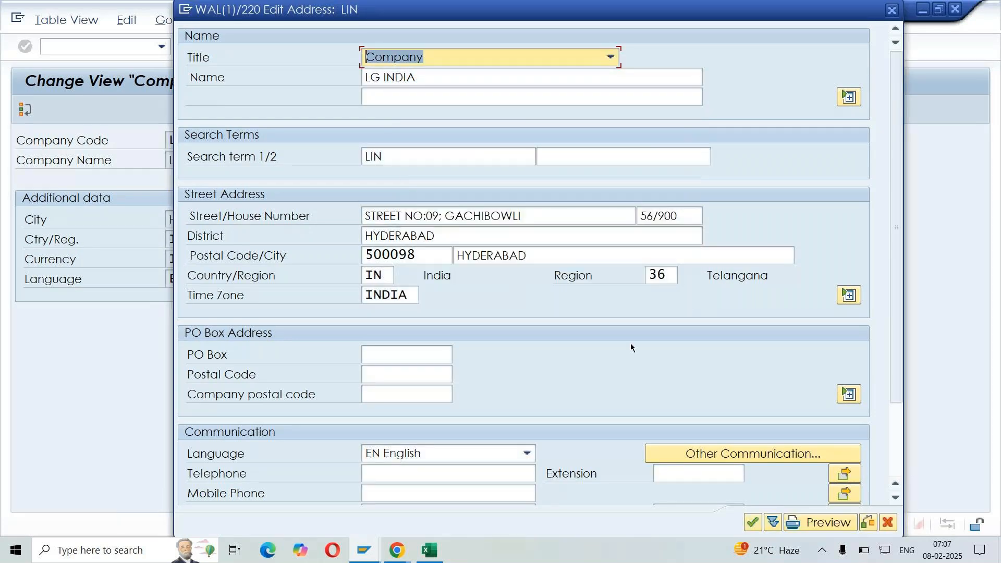
Accept the address and save company code LIN under the LG - ENTERPRISE STRUCTURE customizing request
click(754, 524)
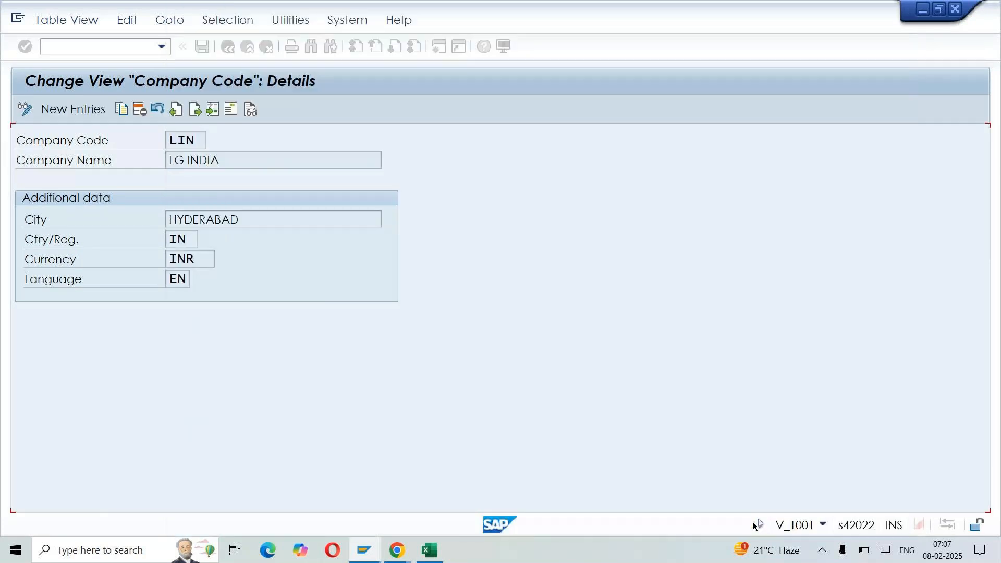
click(207, 53)
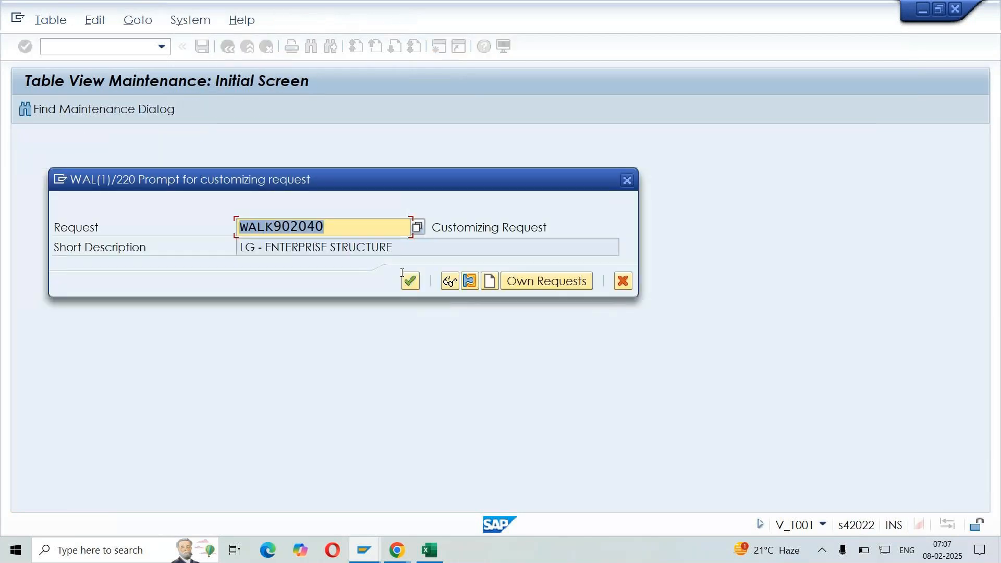
click(411, 282)
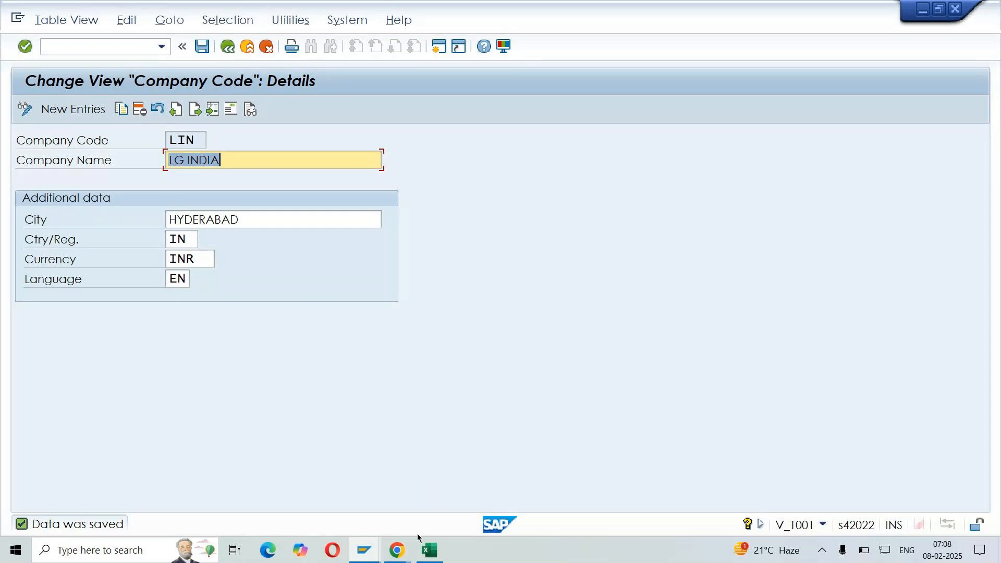
Switch to the SD DEMO workbook in Excel and review the company code and copy-reference notes under FINANCIAL ACCOUNTING
click(437, 561)
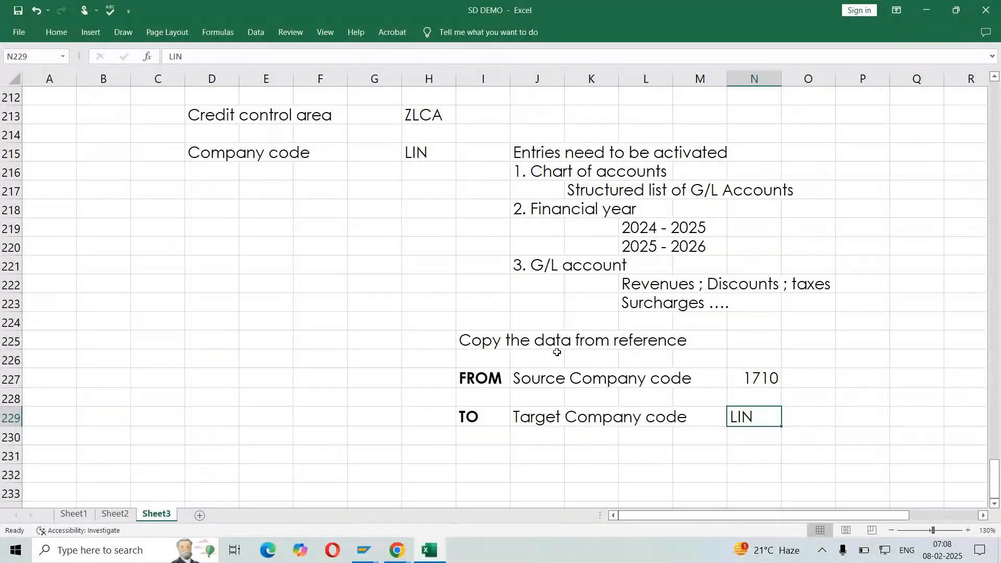
drag(516, 378, 832, 447)
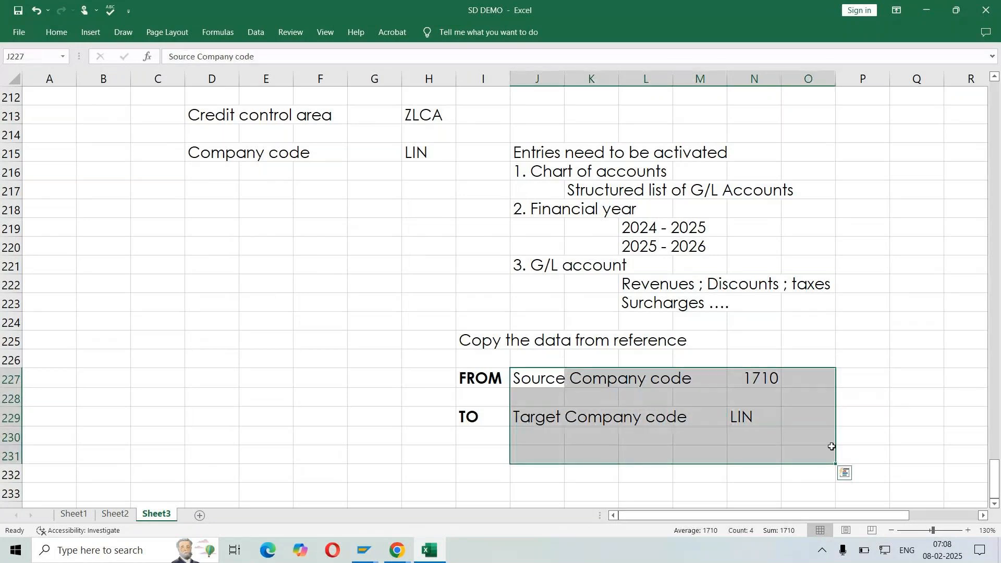
scroll(832, 447, up, 3)
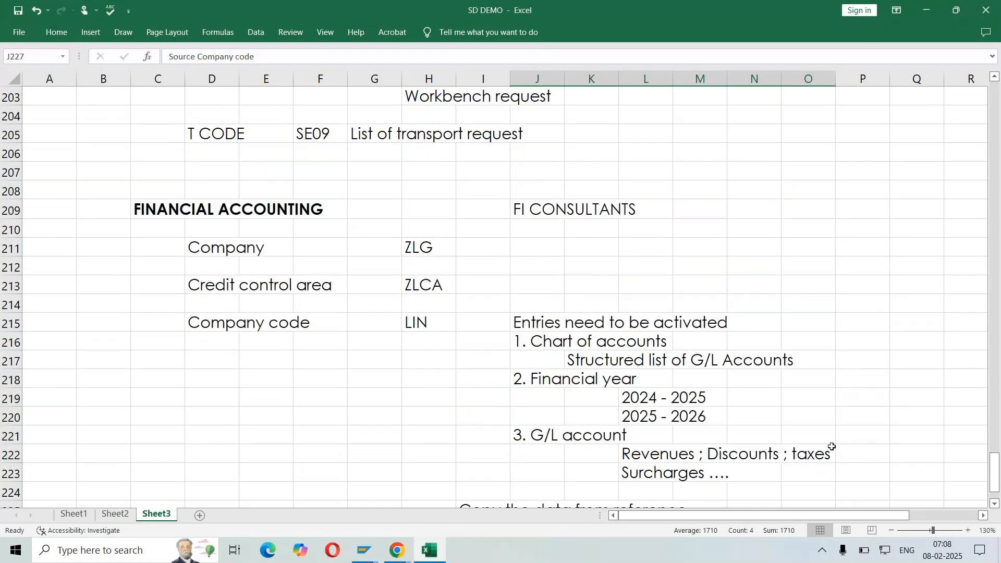
scroll(832, 447, up, 1)
scroll(520, 284, down, 2)
drag(520, 284, 820, 425)
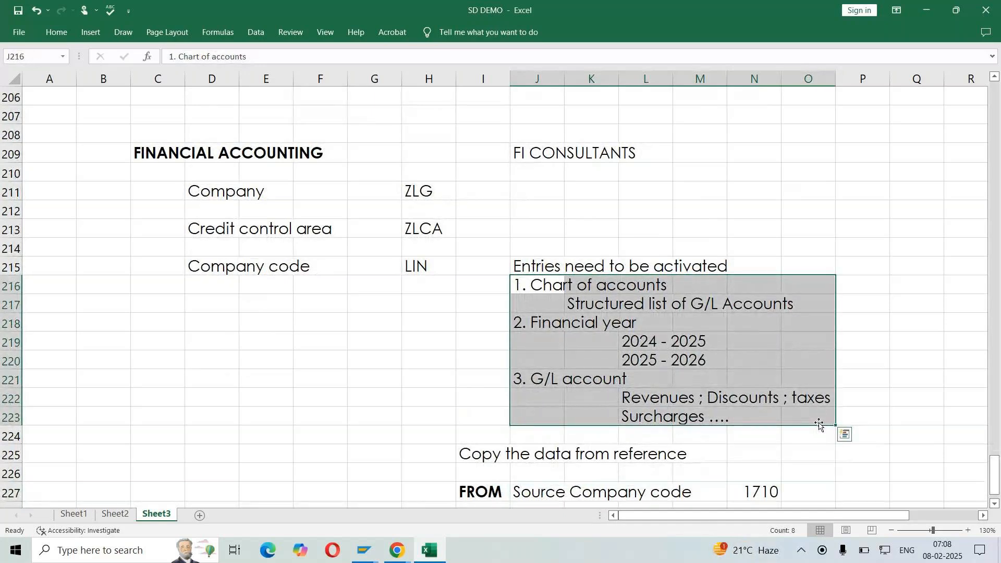
click(439, 268)
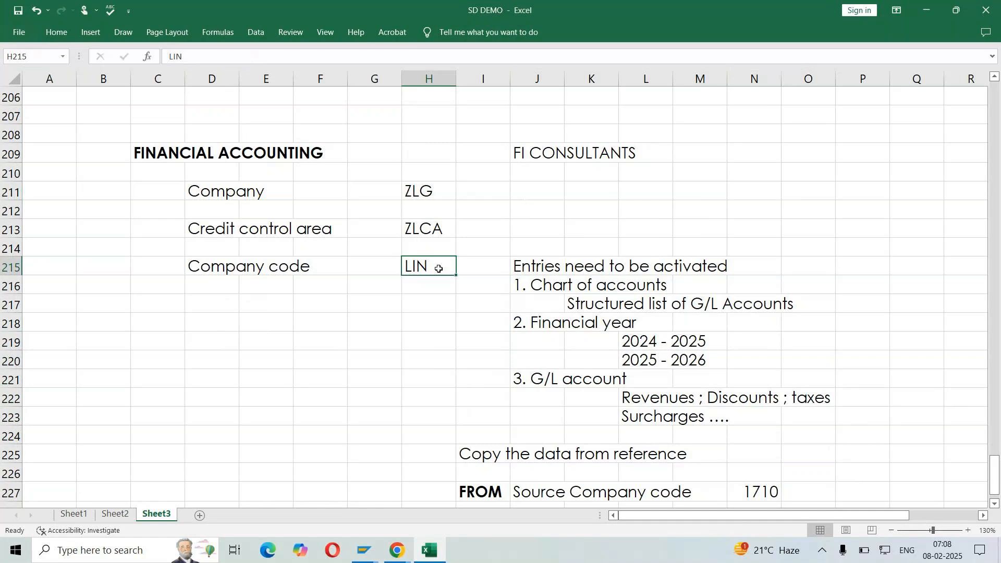
click(279, 319)
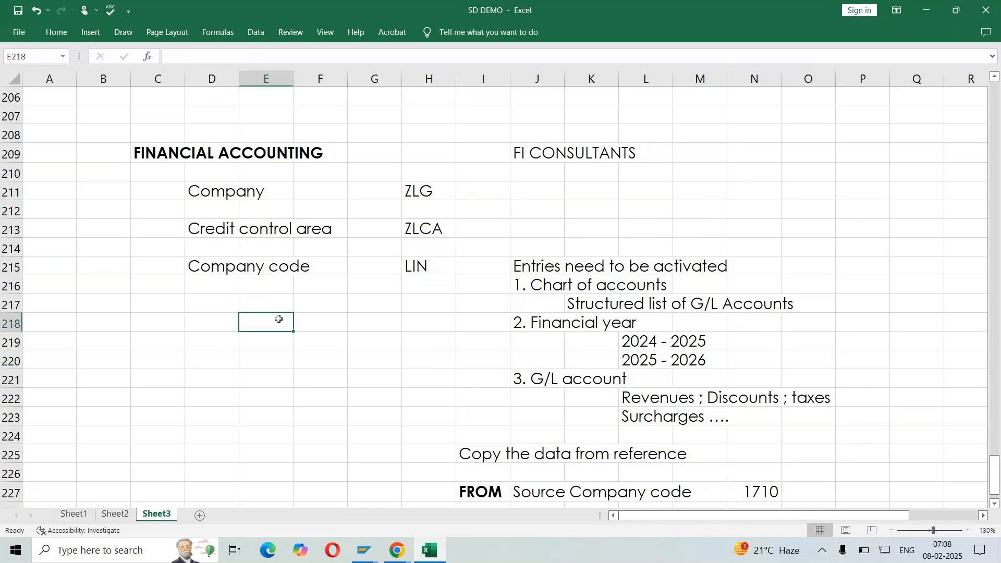
click(530, 155)
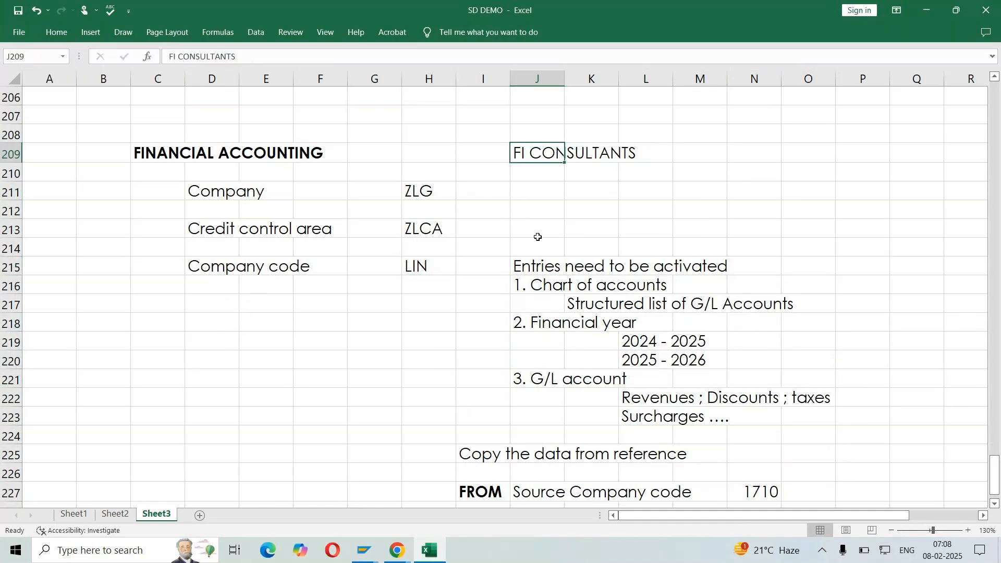
scroll(610, 413, down, 1)
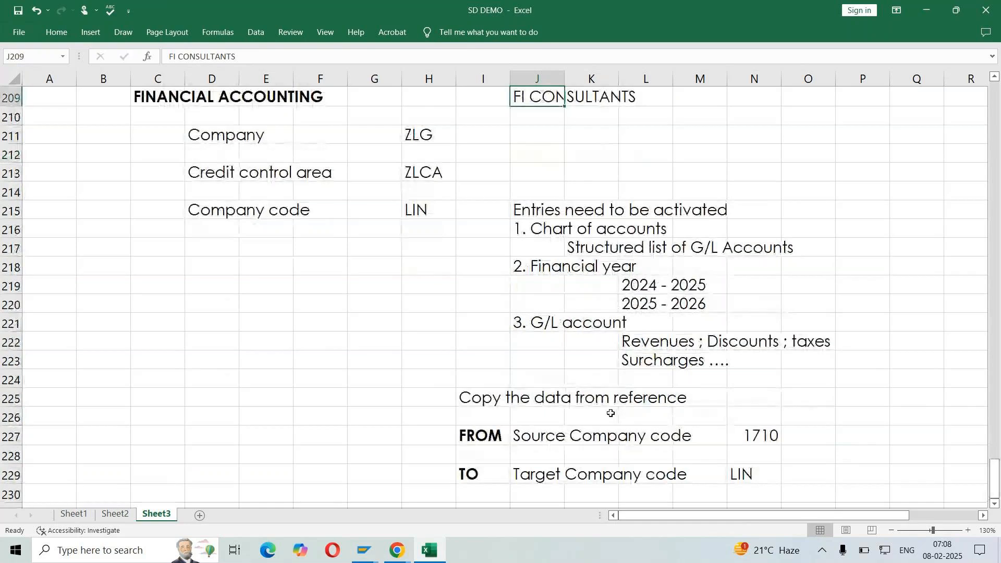
click(358, 340)
drag(154, 97, 370, 102)
click(335, 272)
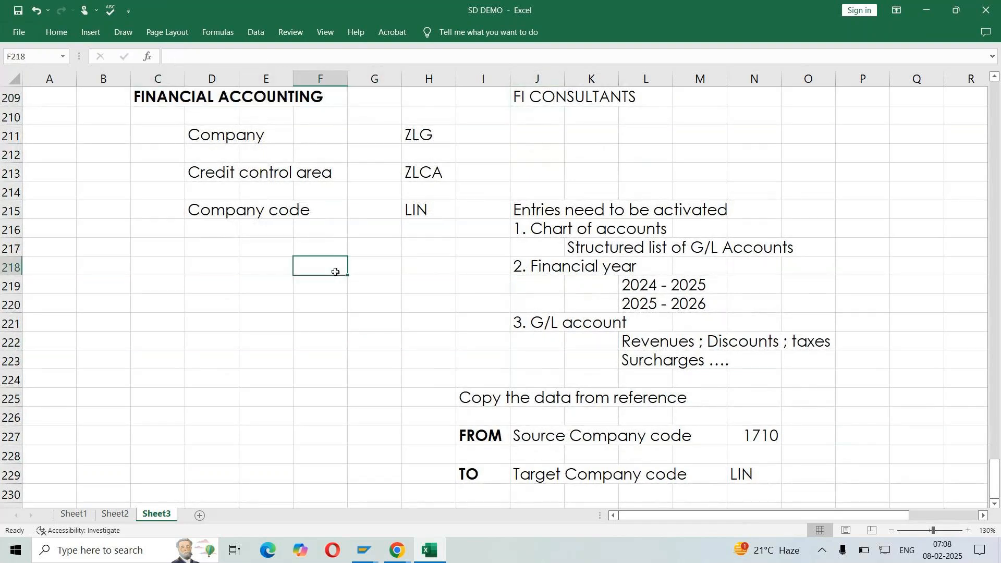
Add the bold heading CONTROLLING in cell C232, below the financial accounting notes
scroll(321, 301, down, 2)
click(173, 415)
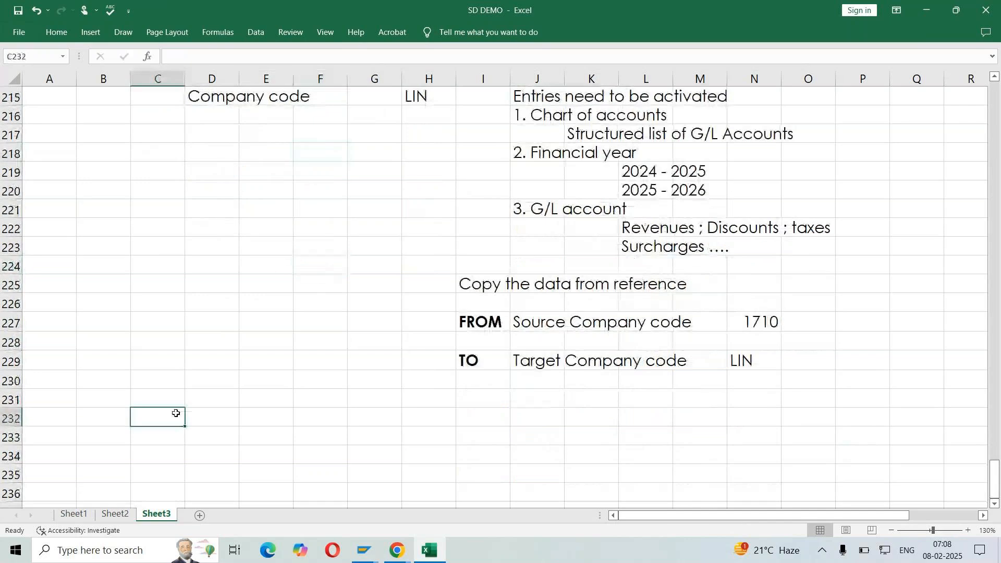
text(CON)
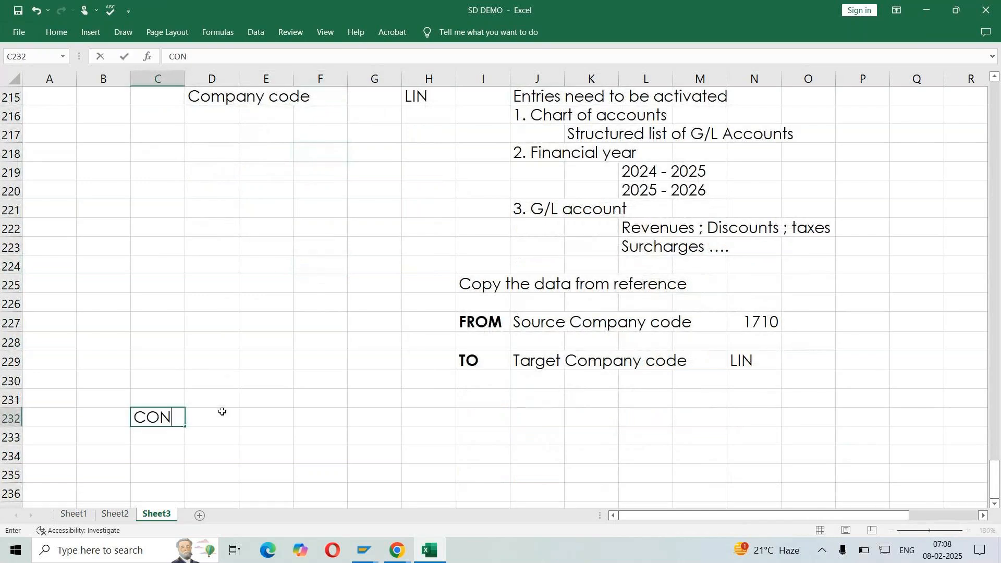
text(TROLLING)
key(ctrl+Return)
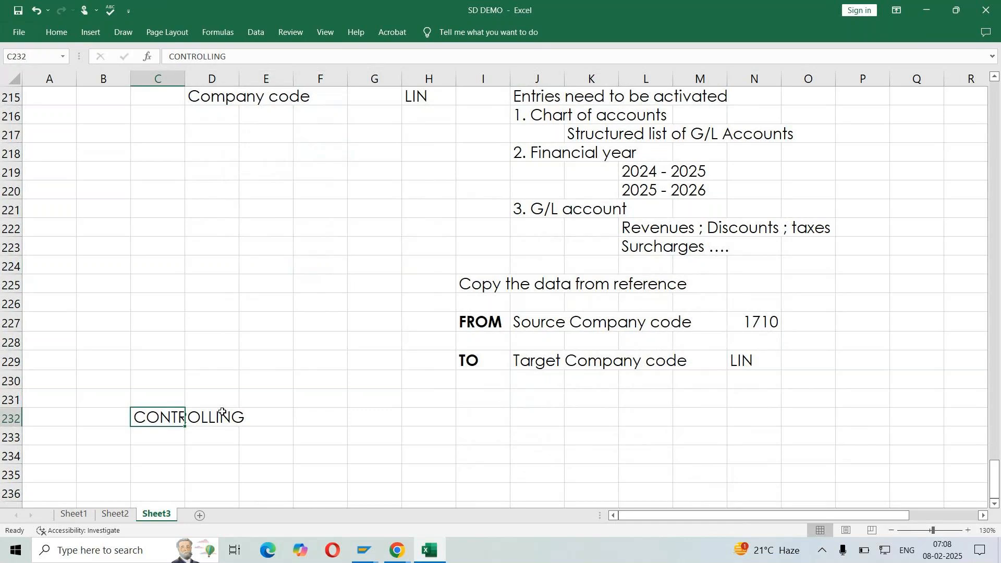
key(ctrl+b)
Enter CO CONSULTANTS in cell I232, on the same row as the CONTROLLING heading
scroll(292, 323, up, 2)
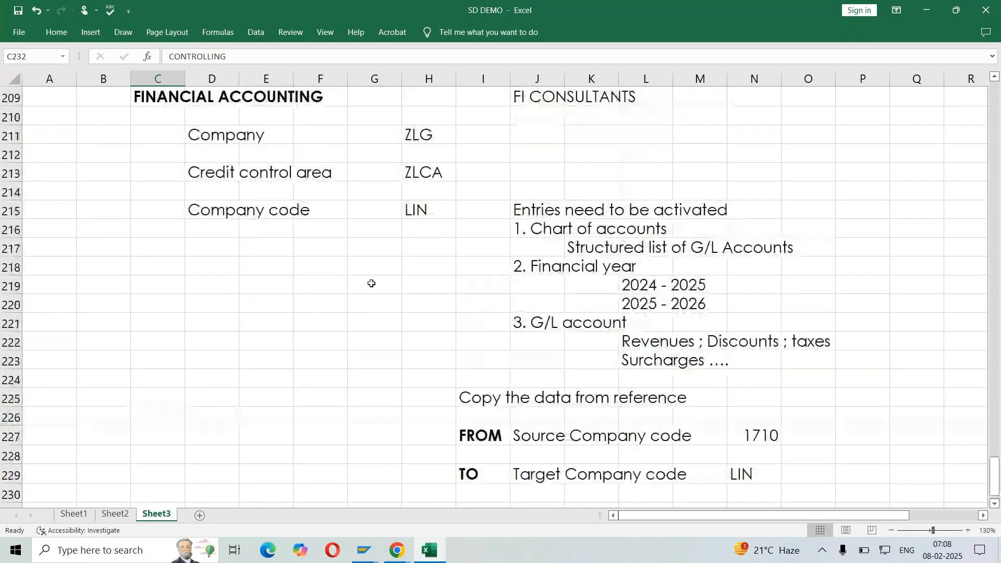
click(267, 115)
scroll(271, 112, down, 7)
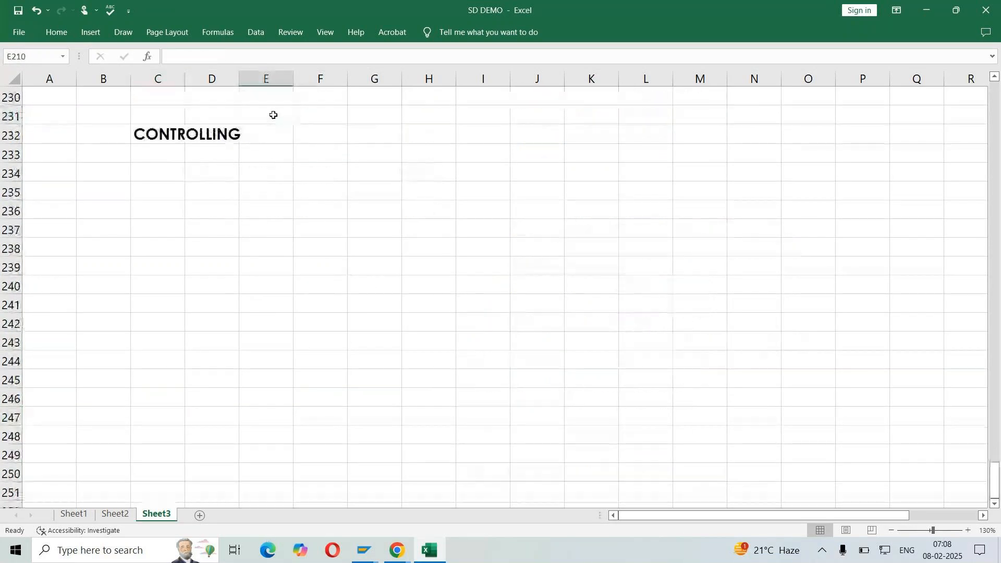
click(480, 135)
text(CO C)
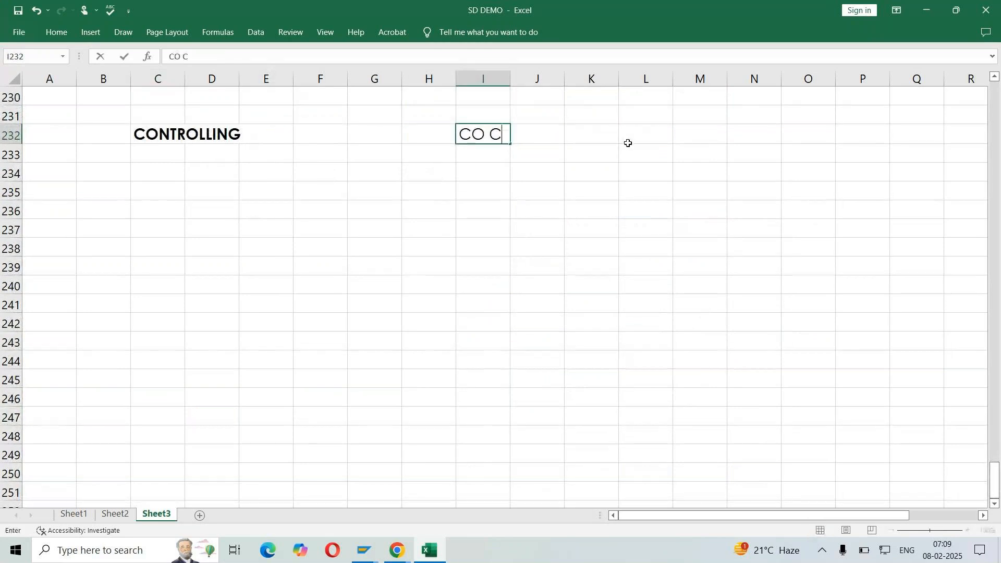
text(ONSULTANTS)
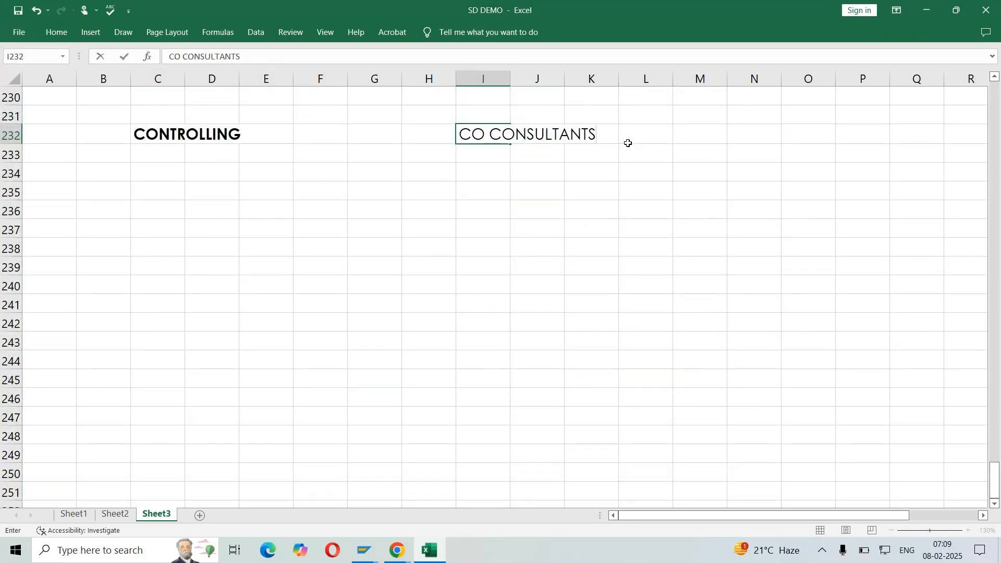
key(Return)
Enter Controlling area in cell C234 under the CONTROLLING heading
click(181, 172)
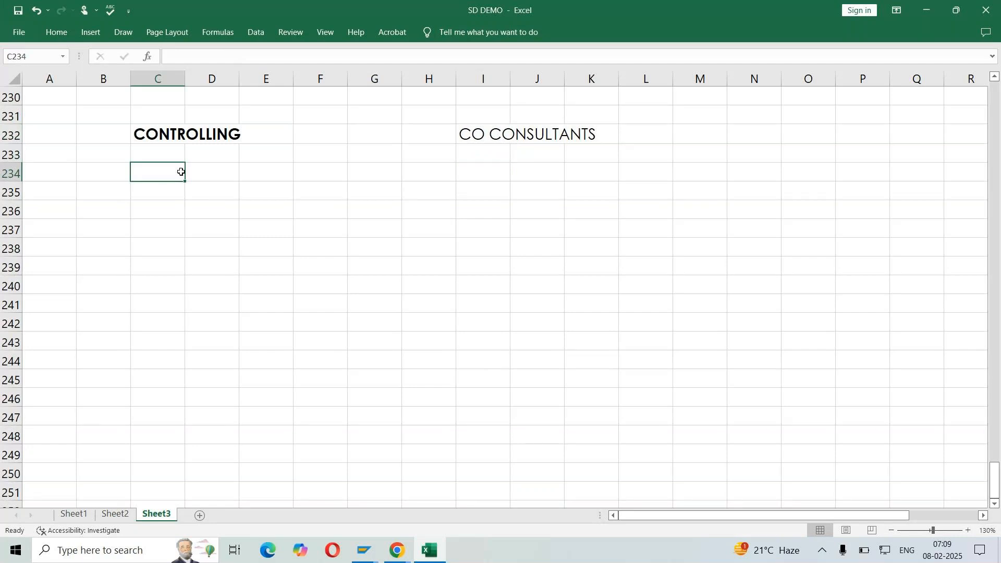
text(Con)
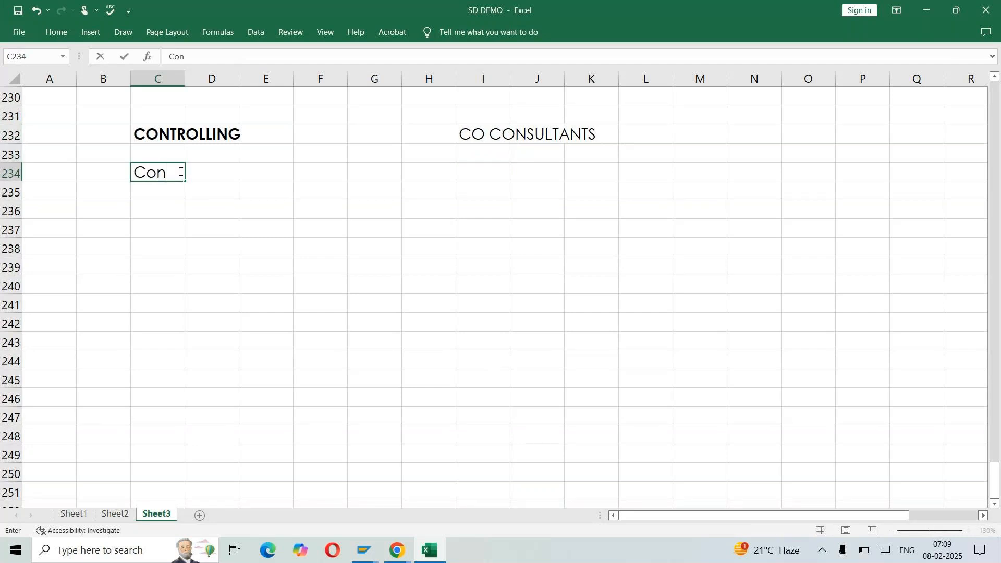
text(trolling area)
key(Return)
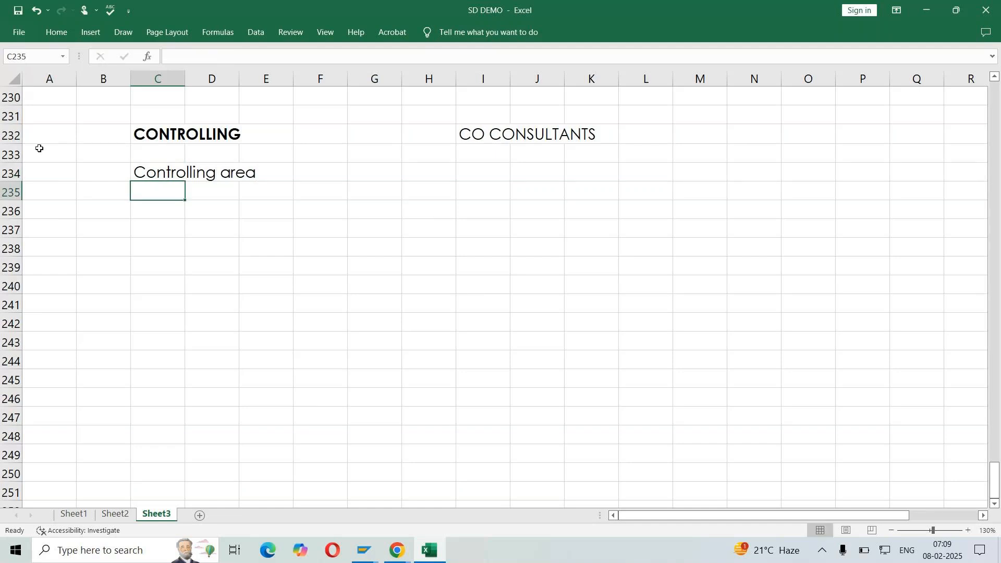
Look through the notes on Sheet2 and Sheet3 for the CONTROLLING AREA section
click(115, 514)
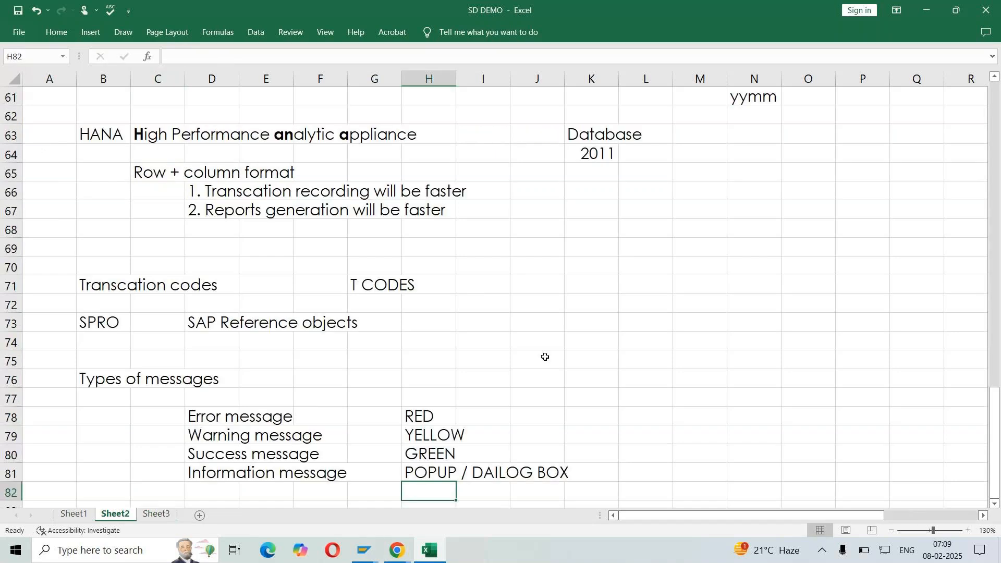
scroll(548, 355, up, 10)
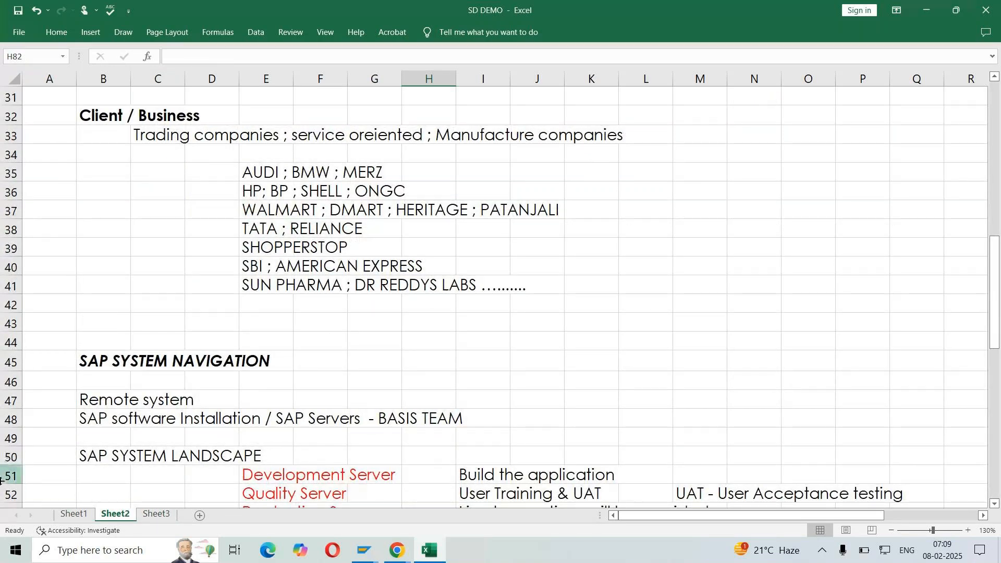
scroll(199, 329, up, 7)
scroll(199, 330, up, 3)
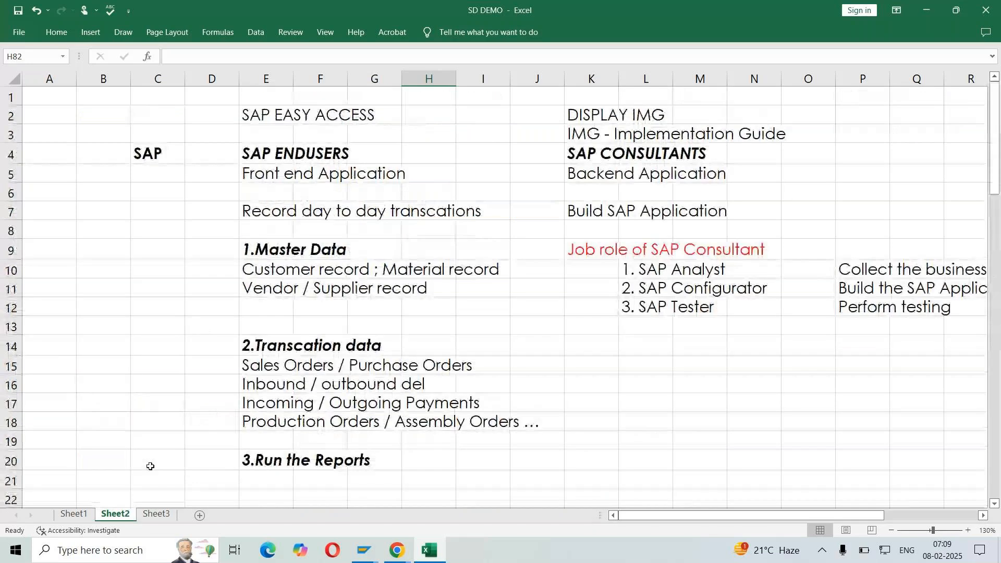
click(158, 514)
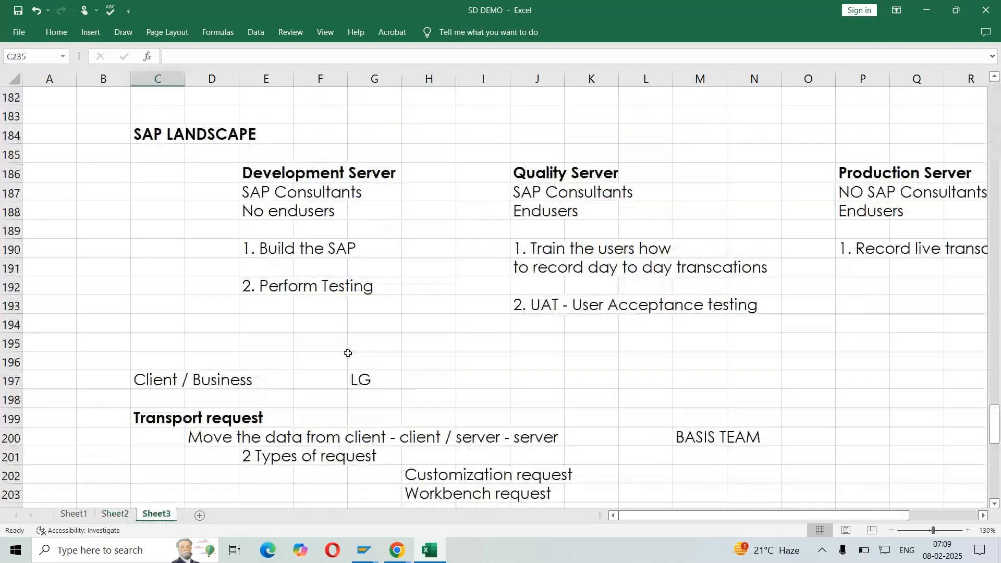
scroll(346, 351, up, 5)
scroll(348, 353, up, 7)
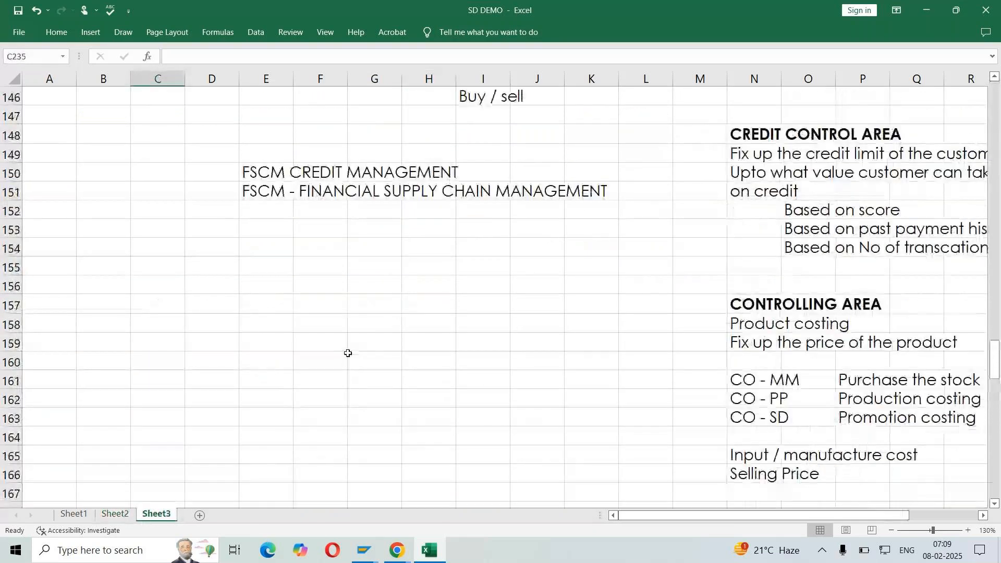
click(984, 515)
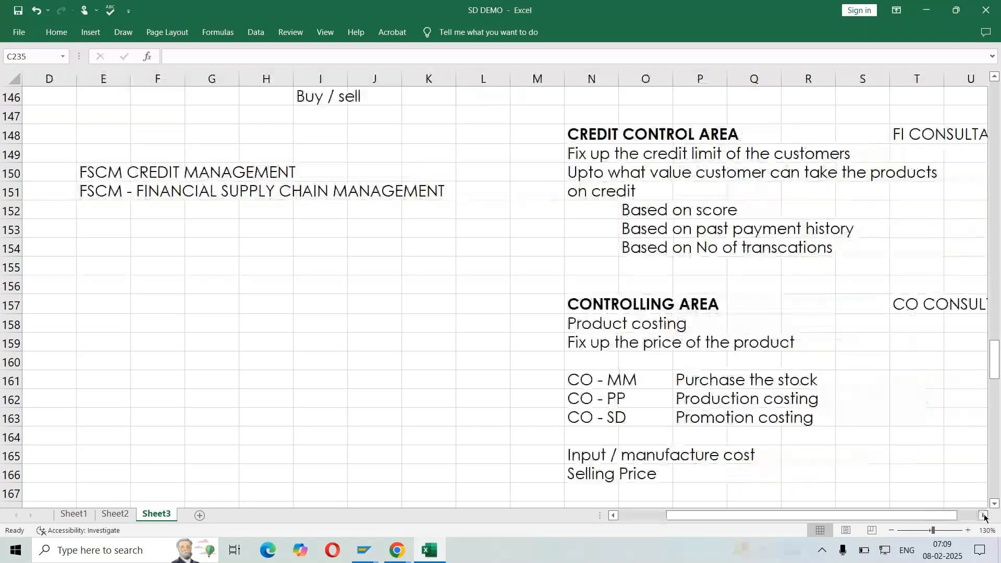
click(984, 516)
scroll(774, 290, down, 1)
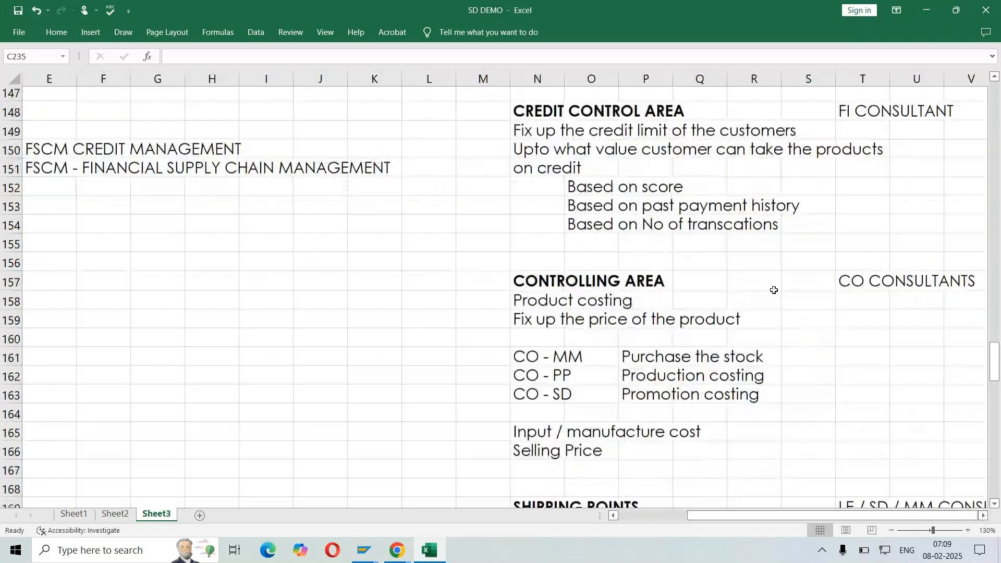
scroll(774, 290, down, 2)
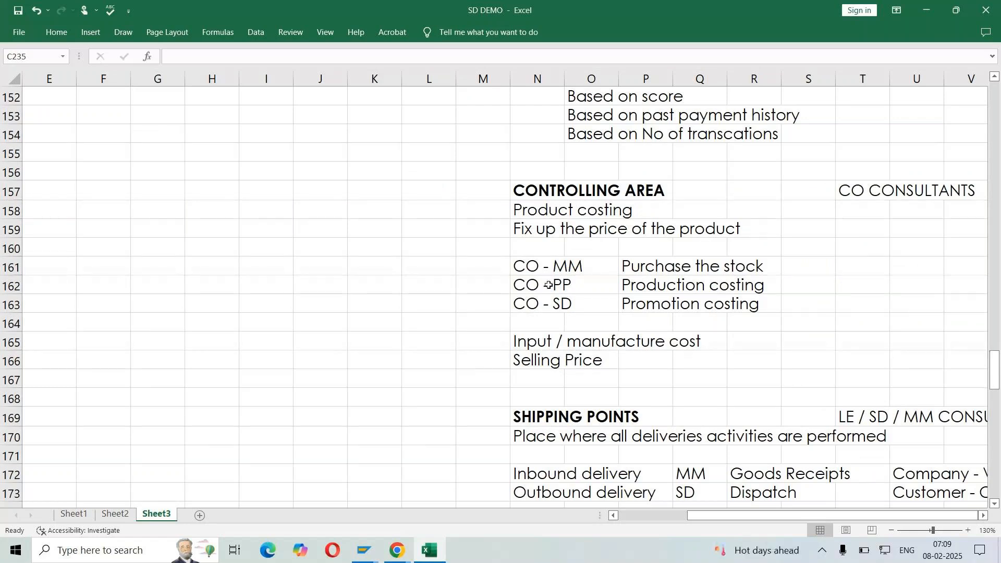
Review the CONTROLLING AREA notes, covering the responsible consultants and the CO - MM, CO - PP and CO - SD costing entries
drag(542, 191, 657, 191)
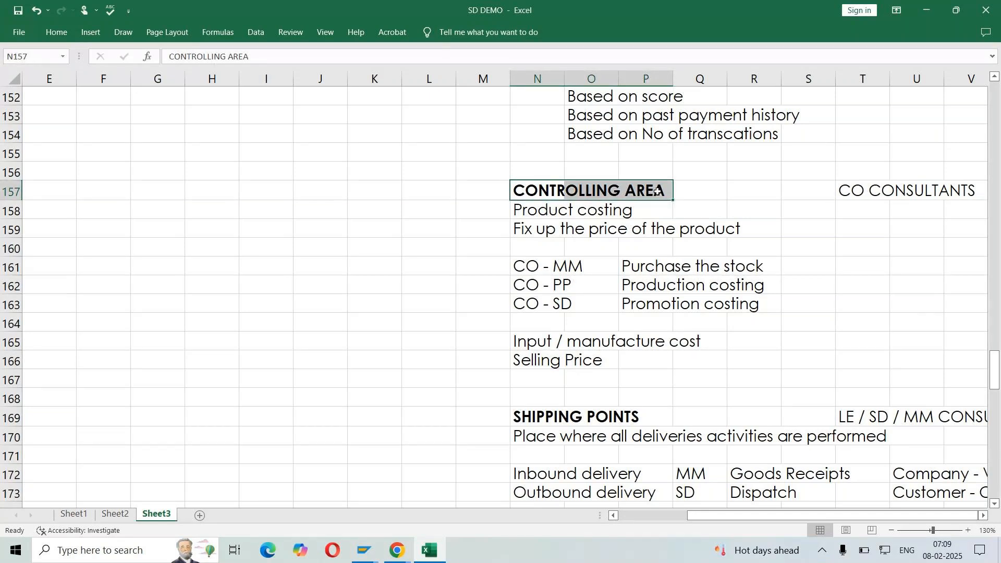
click(856, 194)
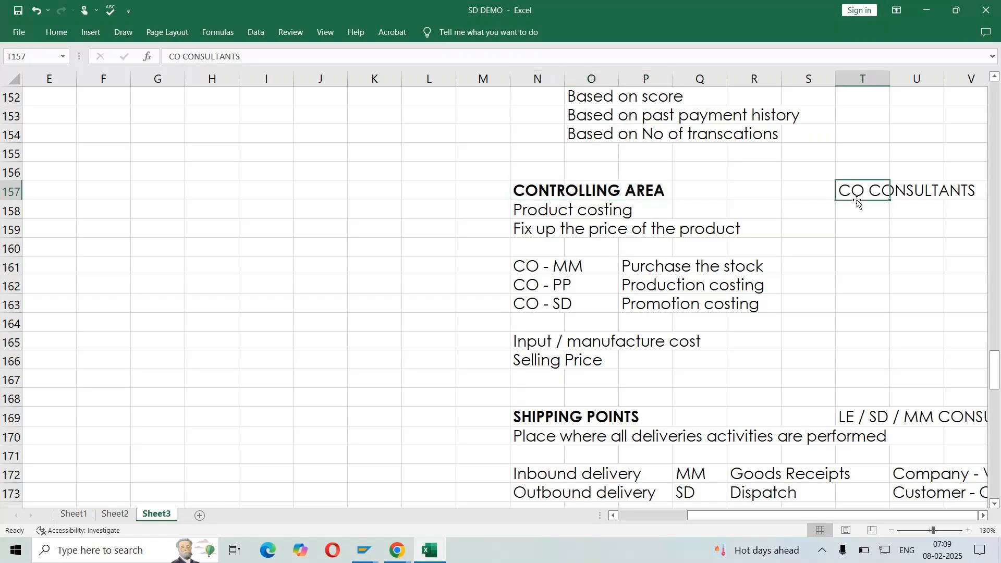
click(858, 213)
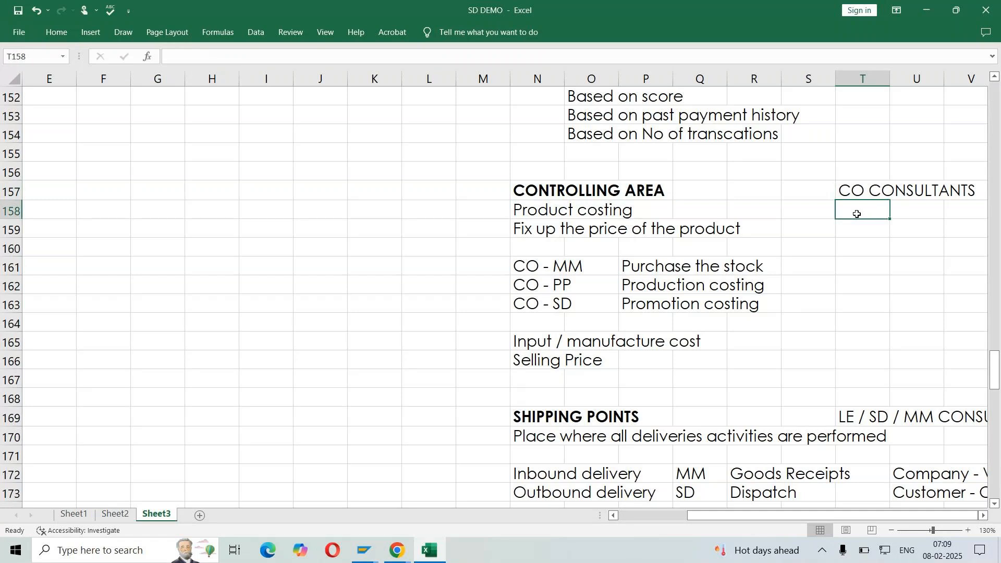
click(543, 243)
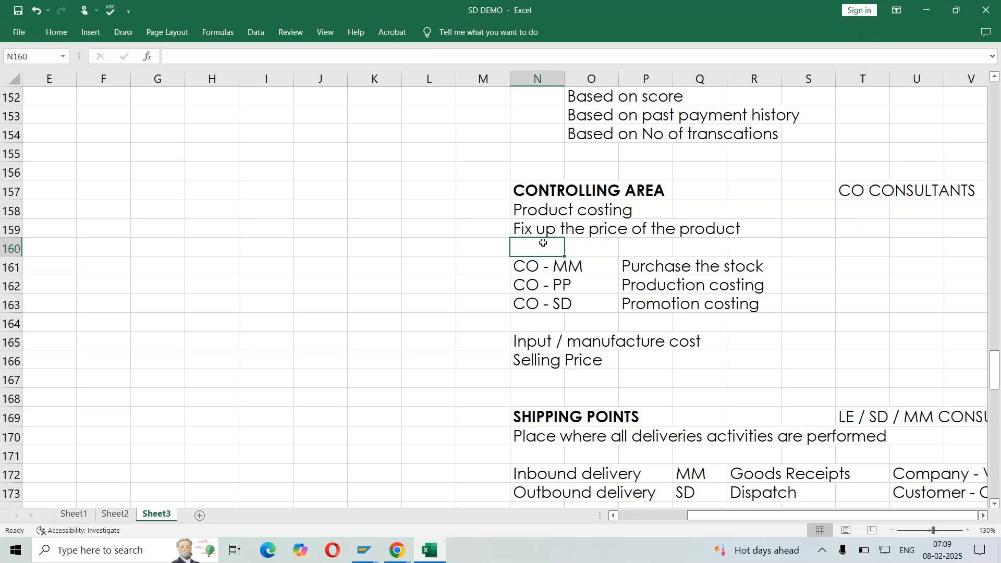
drag(483, 265, 805, 316)
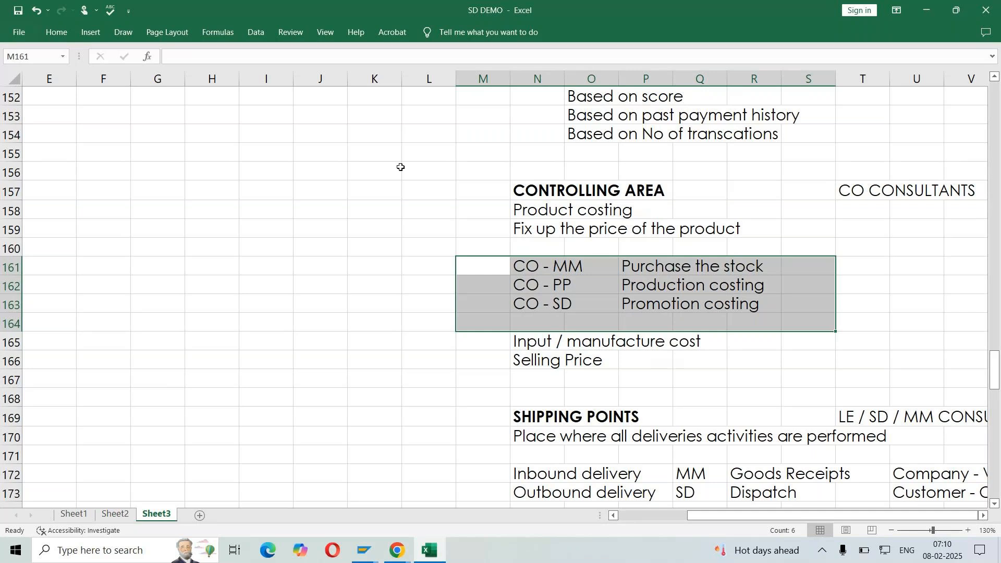
click(651, 266)
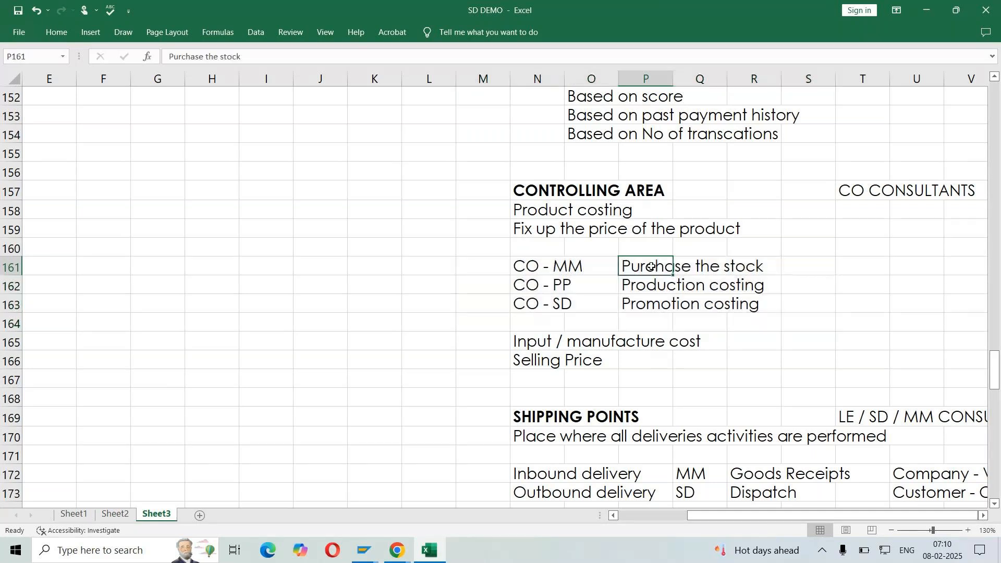
click(653, 285)
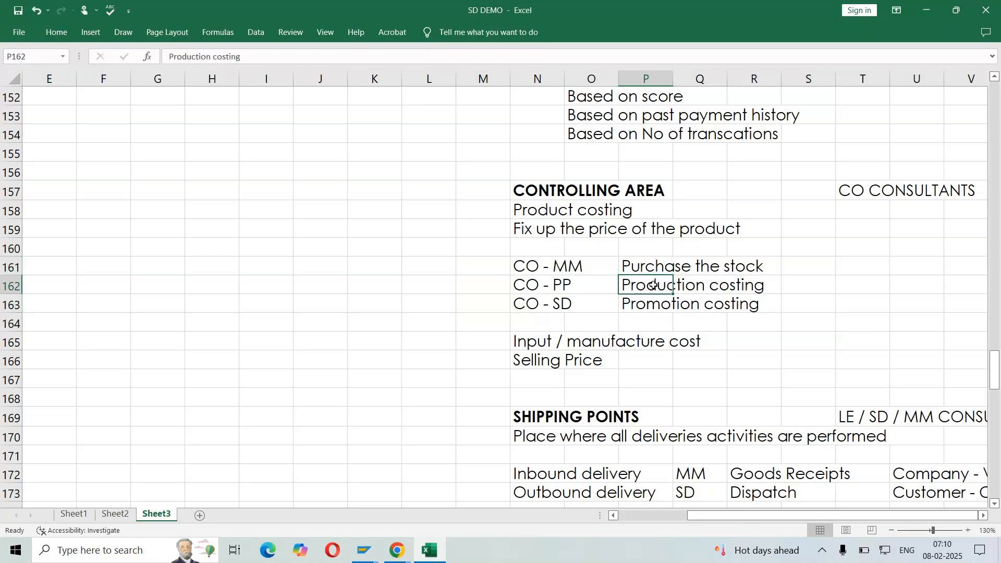
click(657, 304)
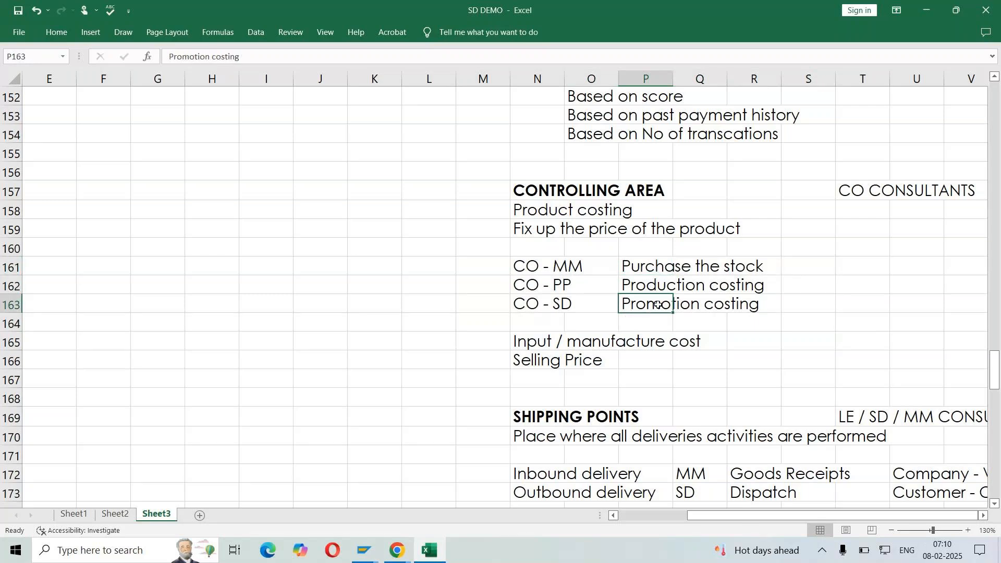
Enter Controlling area = company code in cell G162, beside the CONTROLLING AREA notes on Sheet3
click(168, 281)
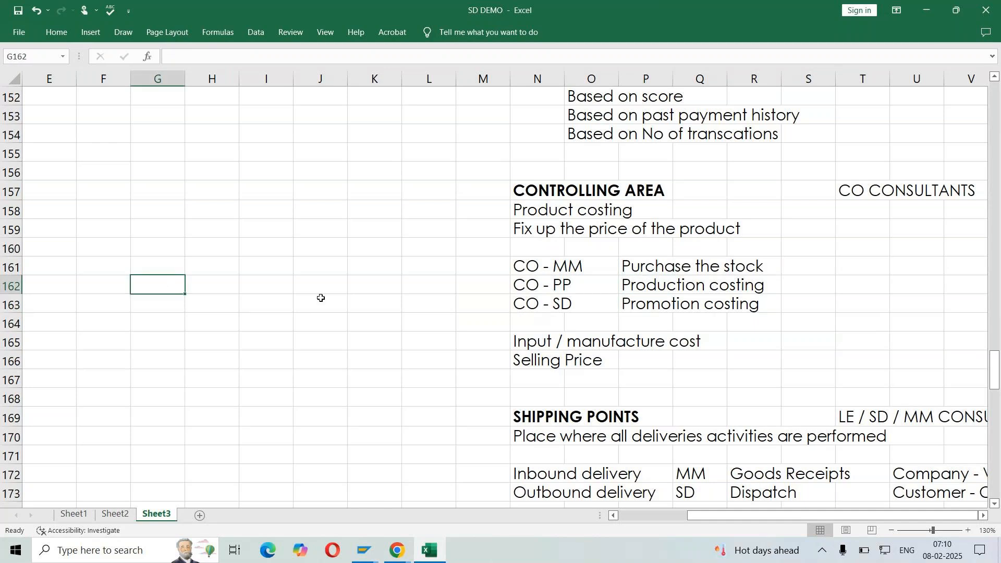
text(Cont)
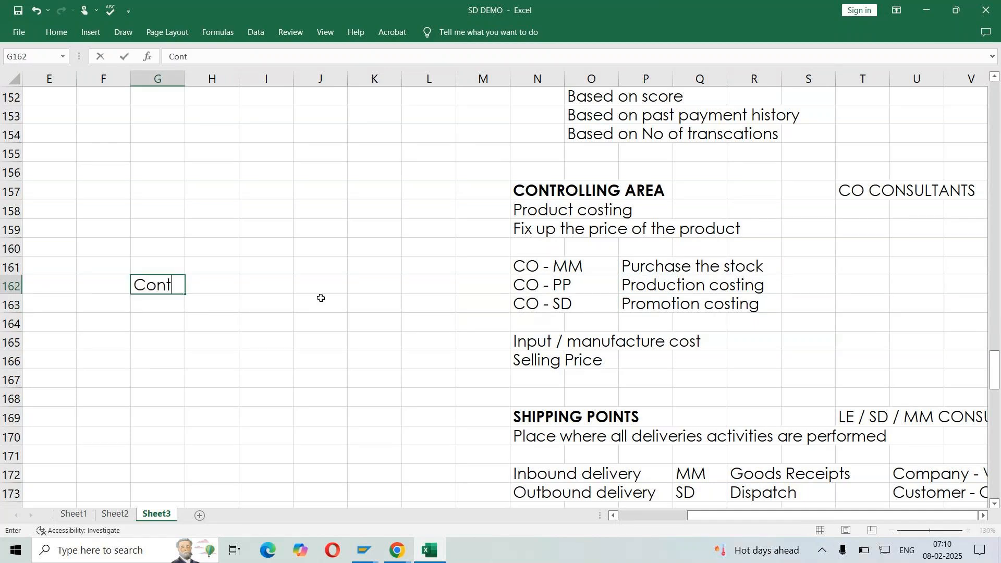
text(rolling area = c)
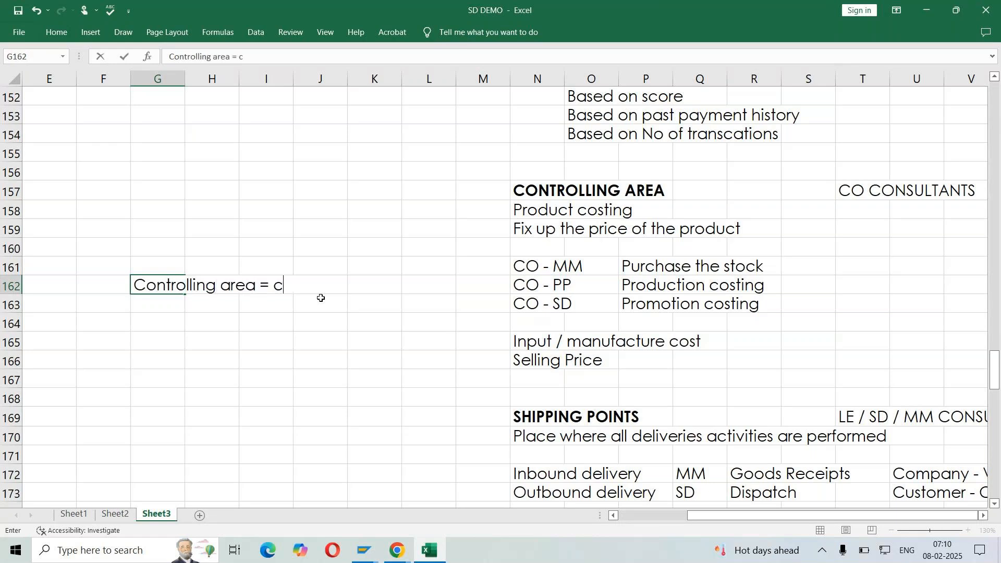
text(ompany code)
key(Return)
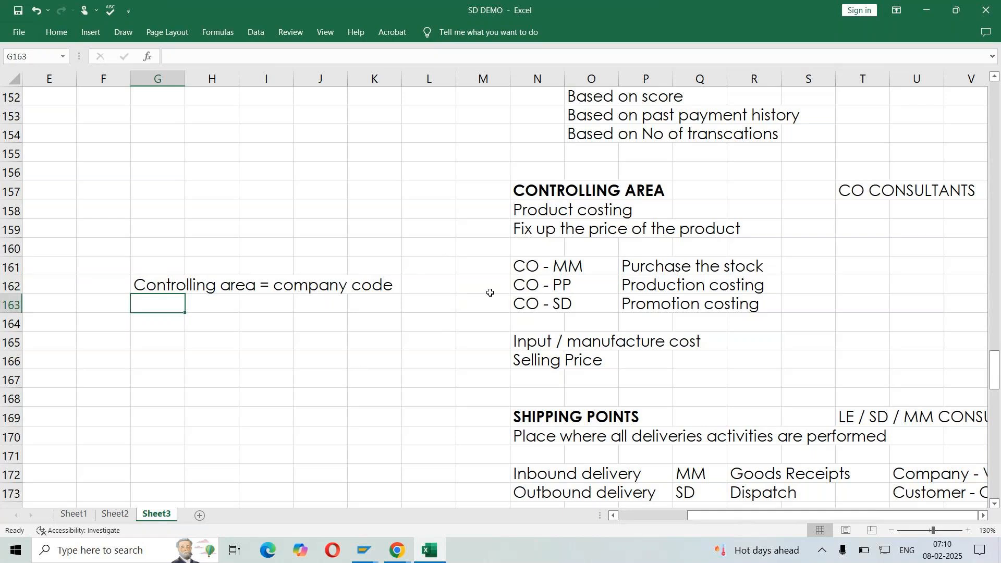
click(215, 312)
click(354, 302)
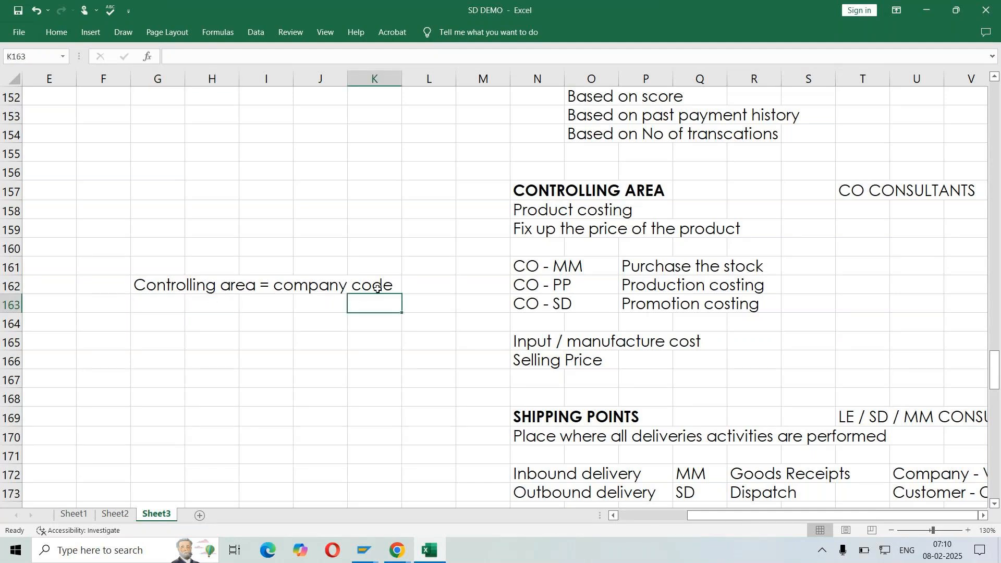
click(323, 306)
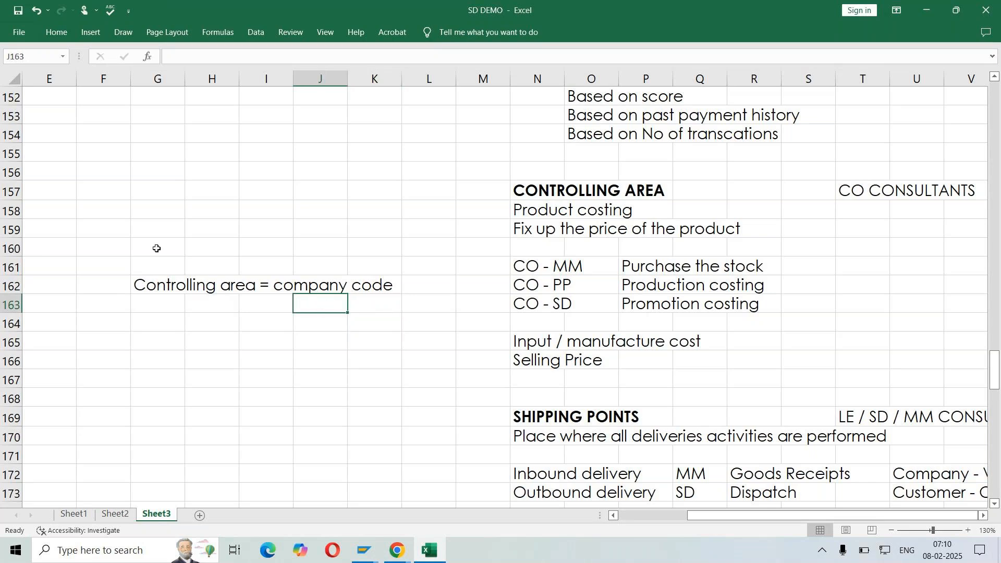
click(150, 301)
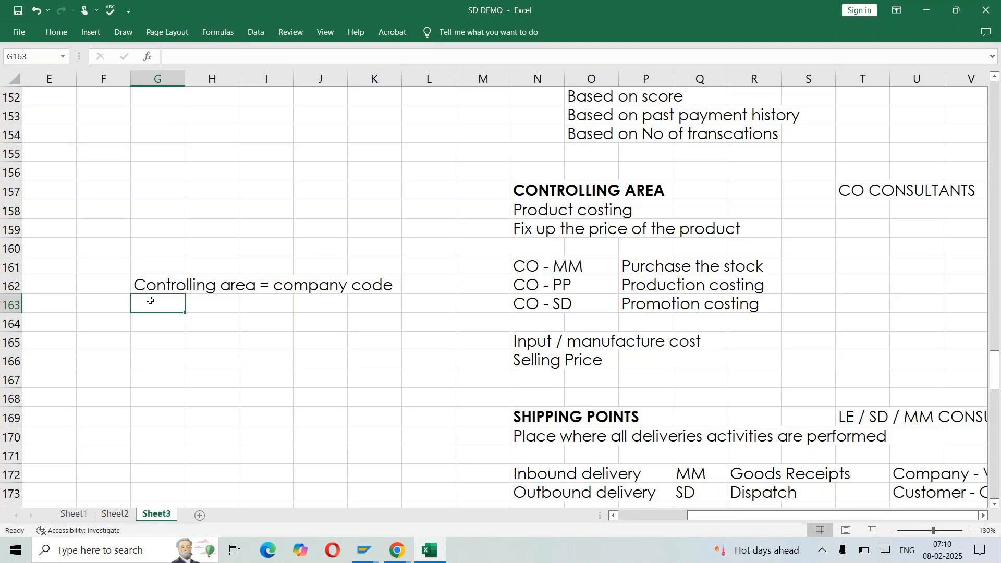
drag(550, 277, 826, 327)
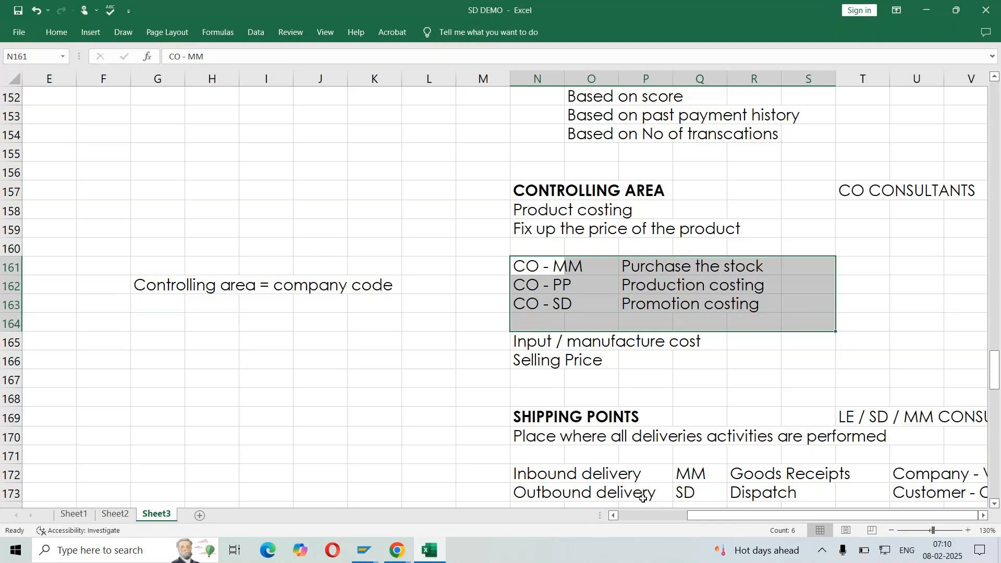
Copy the company code LIN from cell H215 into cell H234 as the controlling area's value
scroll(565, 368, left, 2)
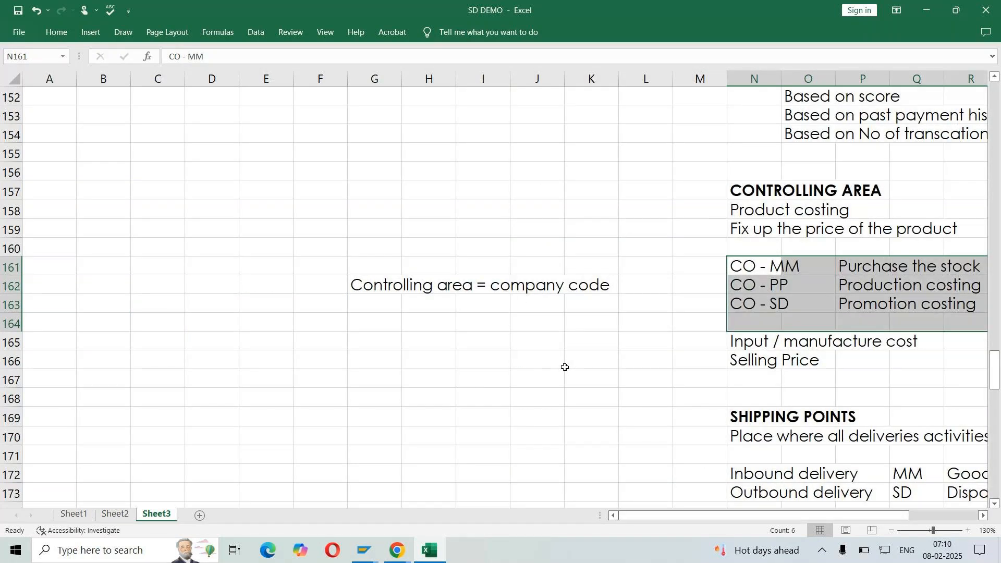
scroll(565, 368, down, 9)
scroll(559, 373, down, 15)
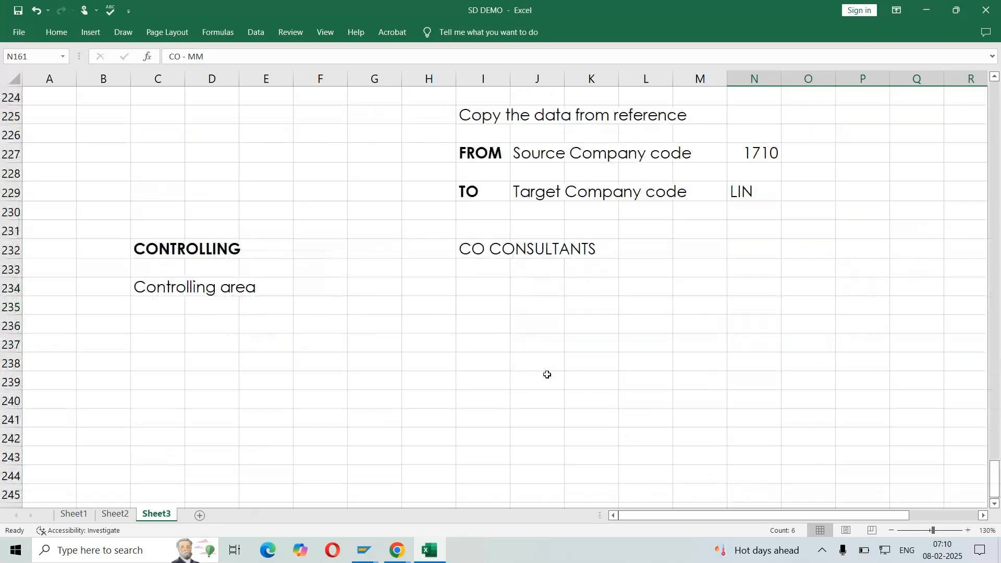
scroll(548, 376, up, 4)
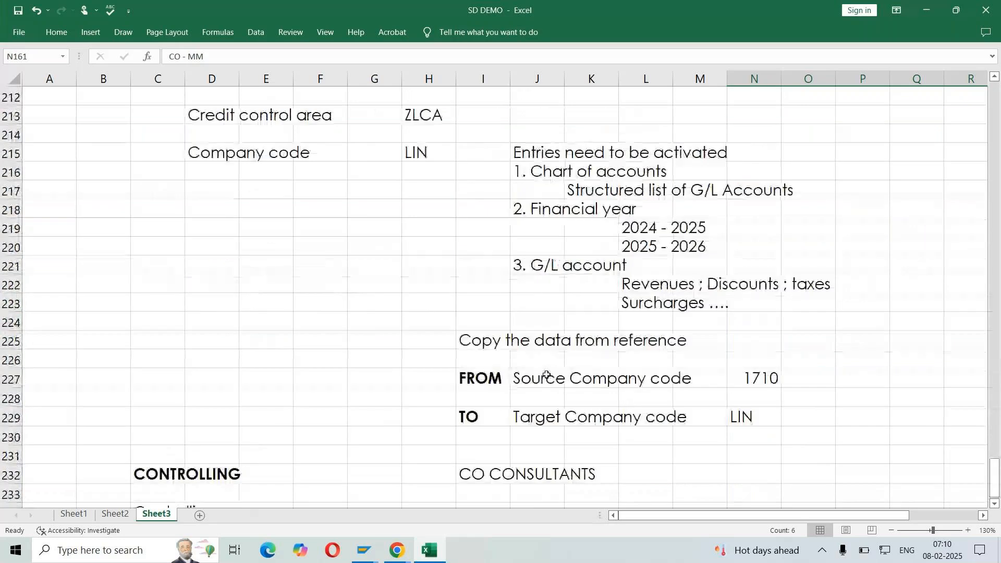
click(437, 157)
key(ctrl+c)
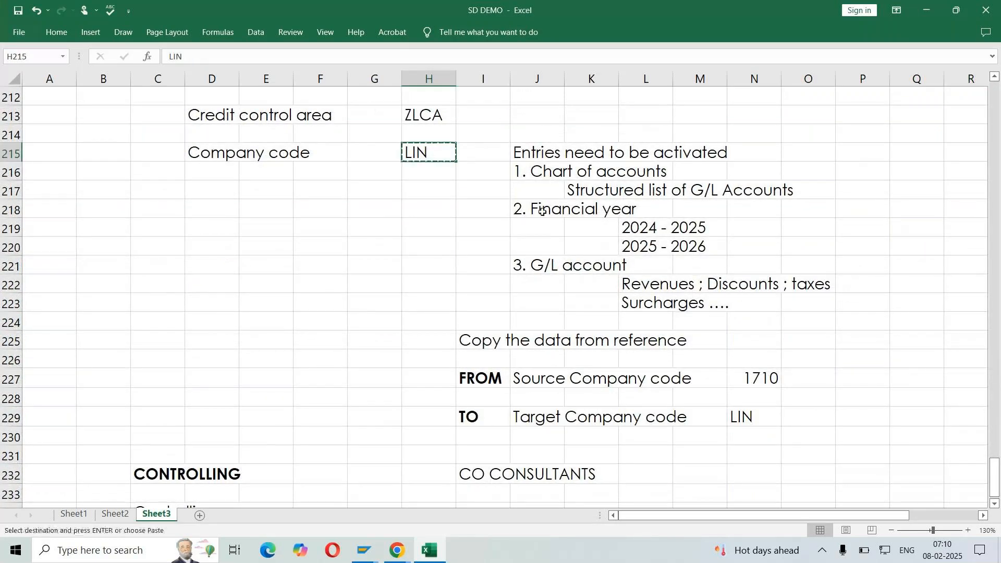
scroll(542, 211, down, 1)
click(432, 458)
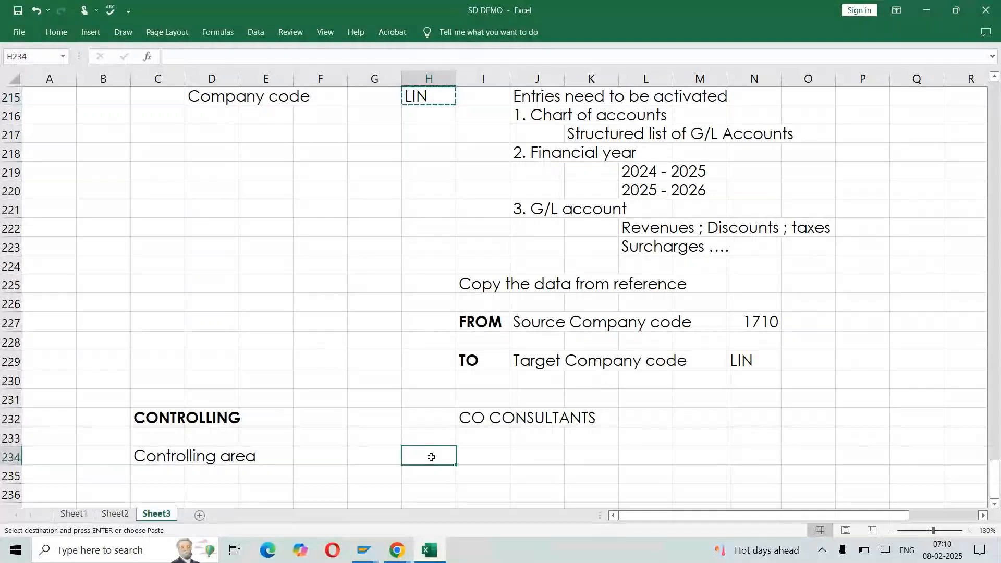
key(ctrl+v)
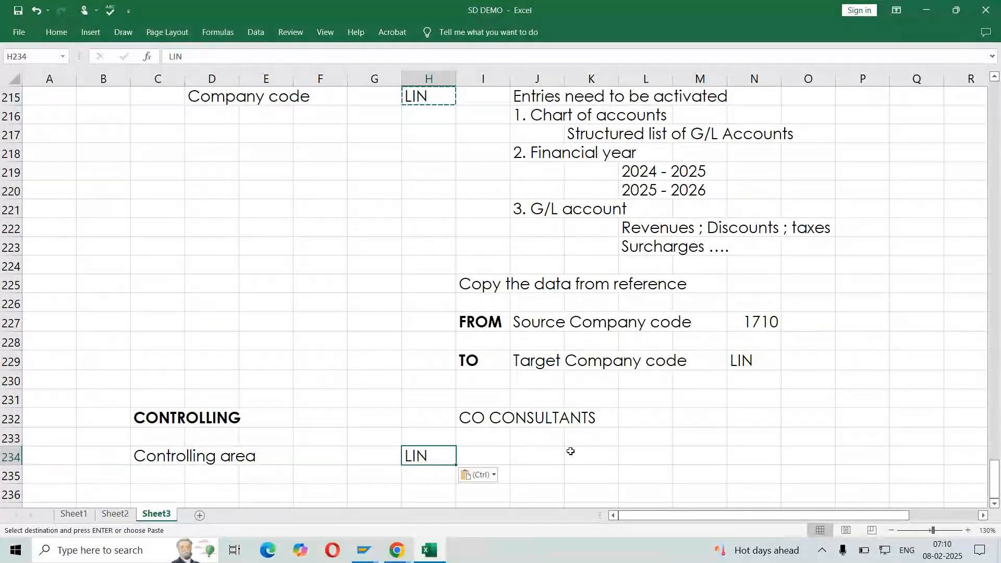
Enter the note Controlling area = company code in cell K234, beside the controlling area value LIN
click(593, 450)
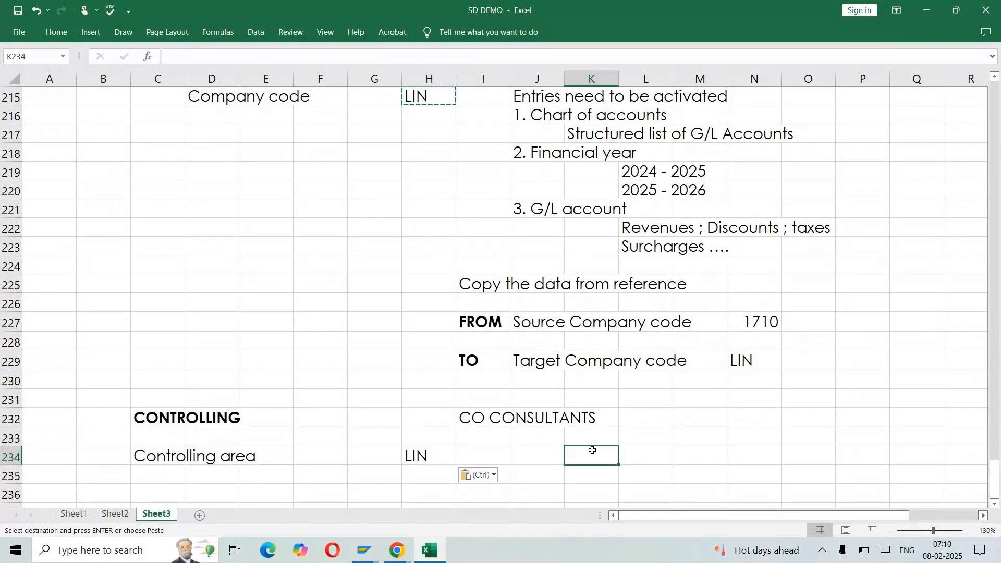
click(441, 462)
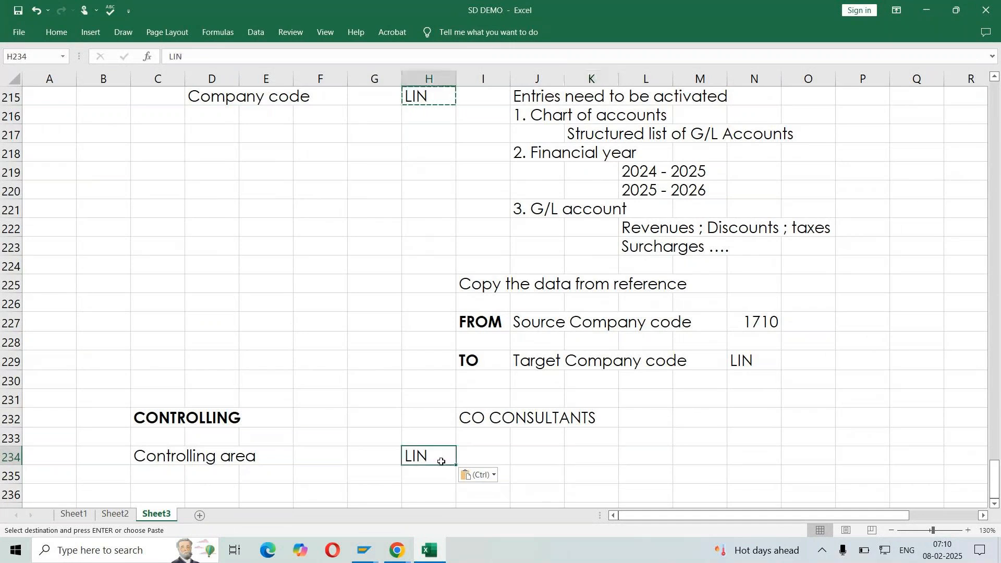
double_click(577, 454)
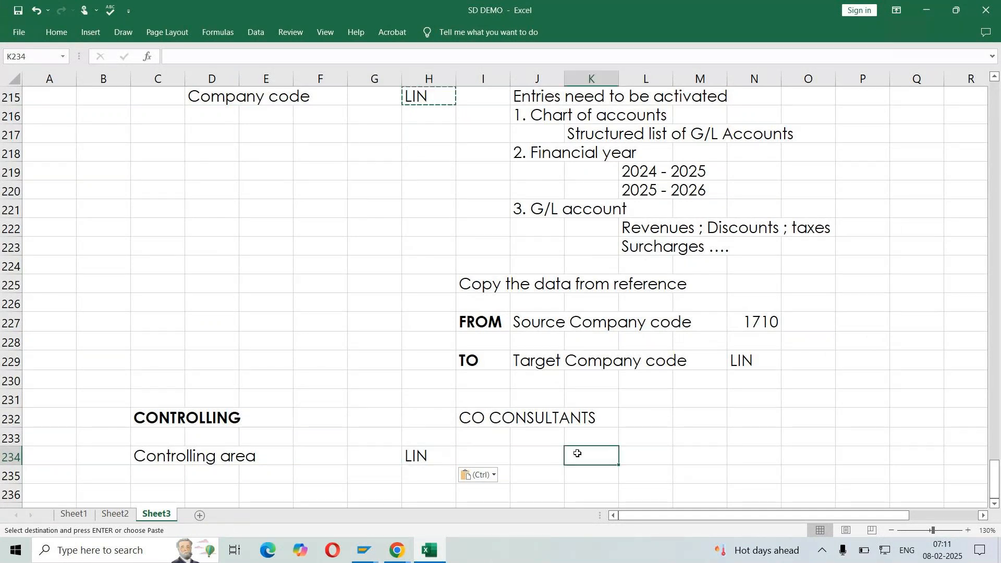
text(Contro)
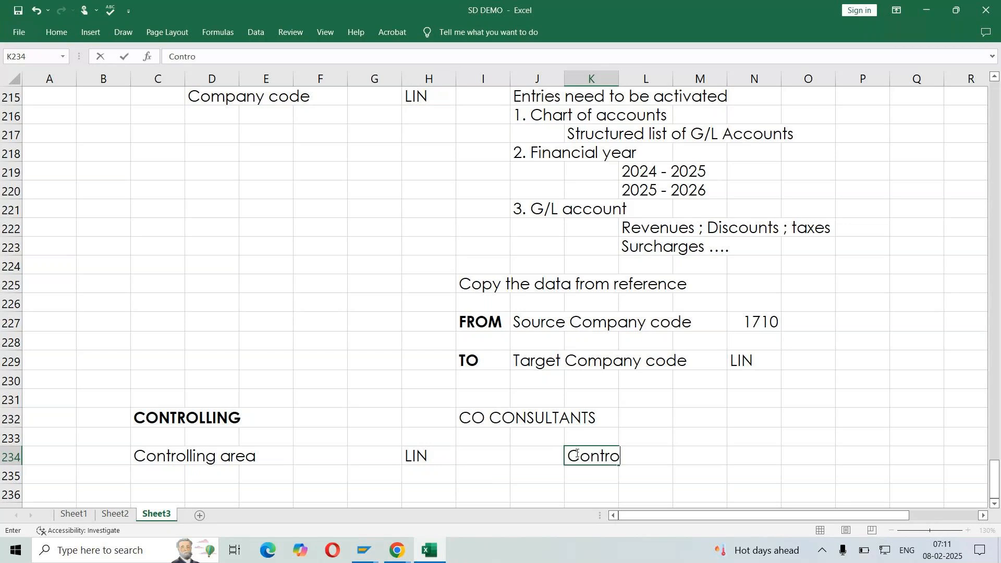
text(lling area = compan)
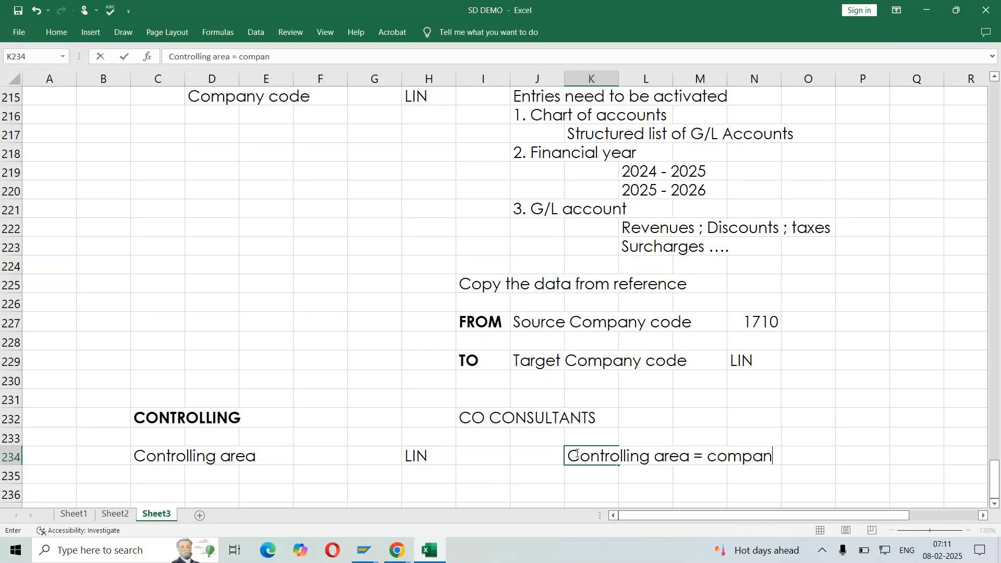
text(y code)
key(Return)
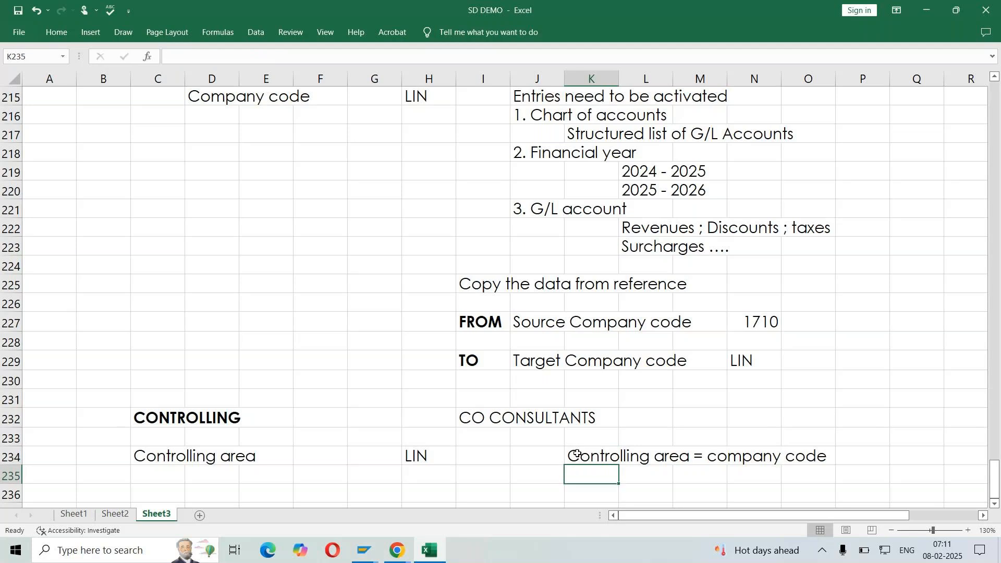
Add the note Decentalized in cell K235, directly below the Controlling area = company code note
scroll(694, 397, down, 5)
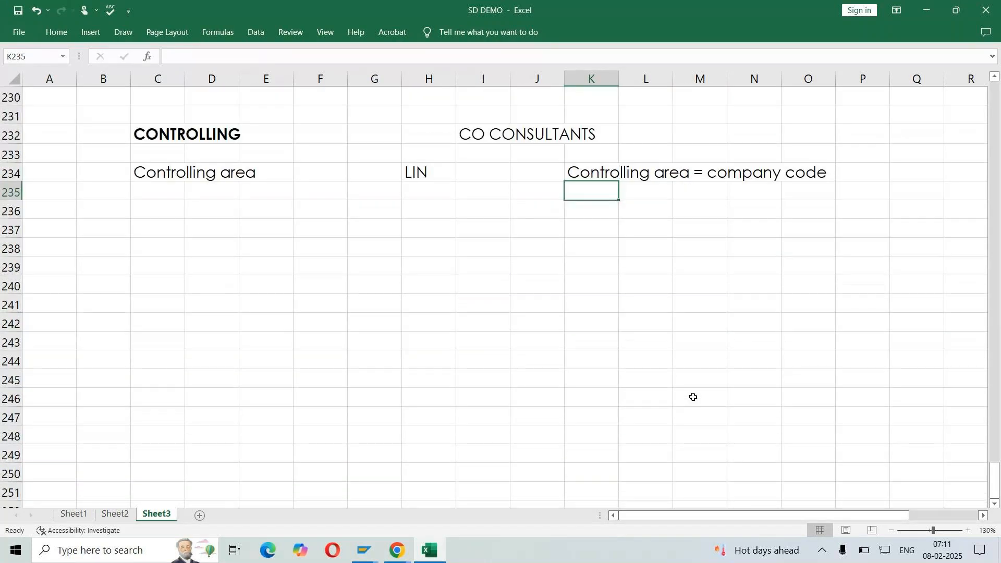
text(Decentalized)
key(Return)
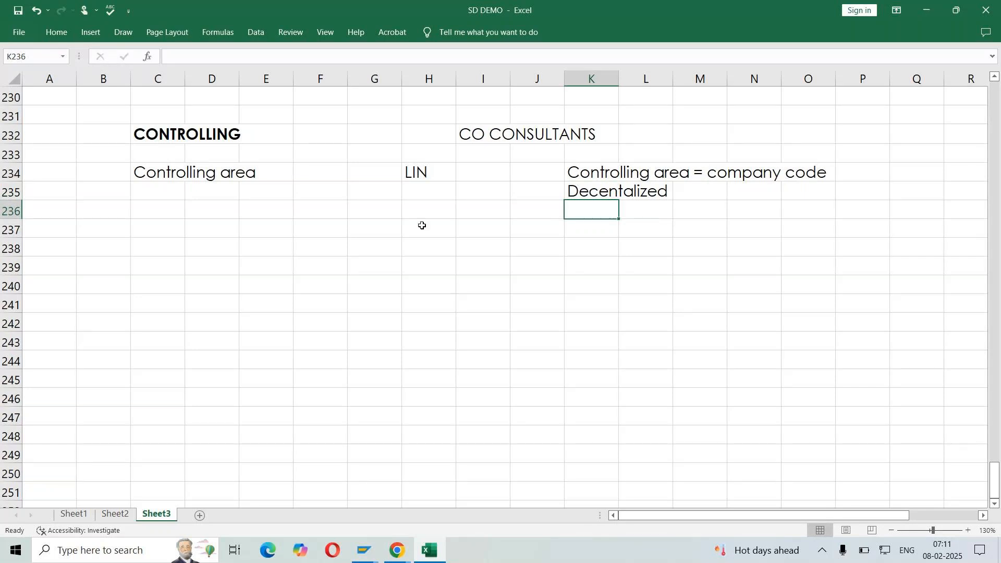
Start a structure diagram in row 238 with LG in G238 and the label Company in I238
click(379, 245)
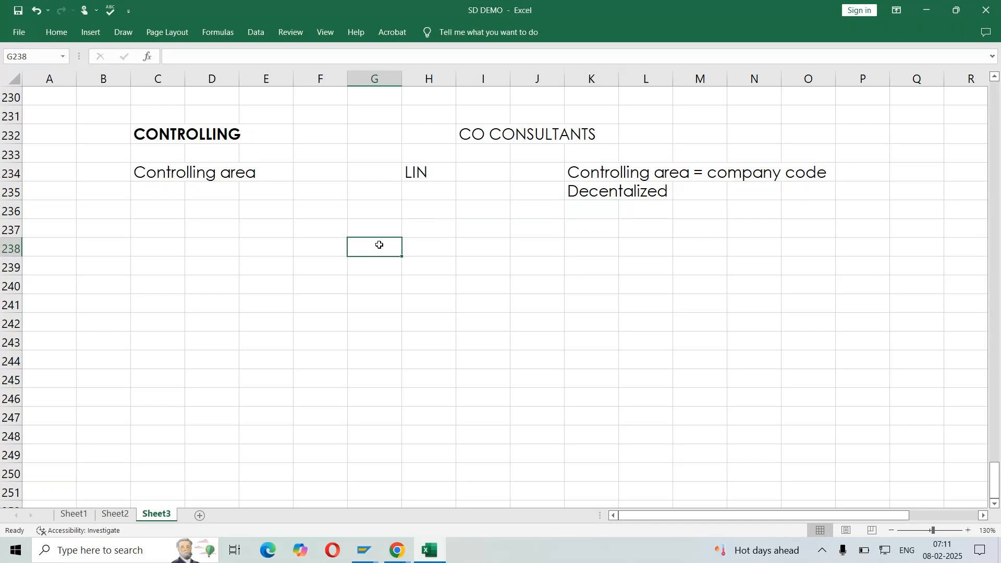
text(TATA)
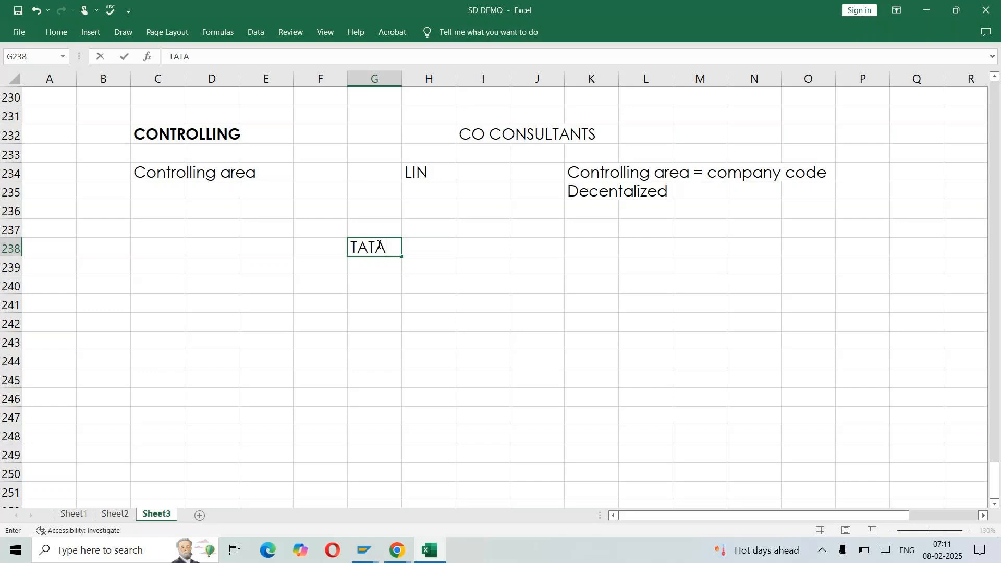
key(BackSpace)
key(BackSpace)
key(BackSpace)
key(BackSpace)
text(LG)
key(Tab)
key(Tab)
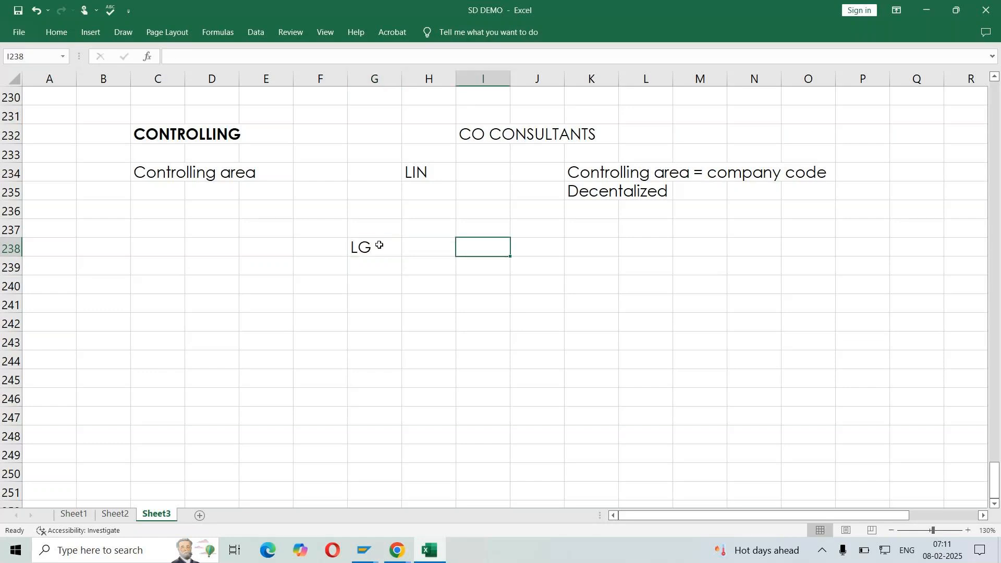
text(cOMPANY)
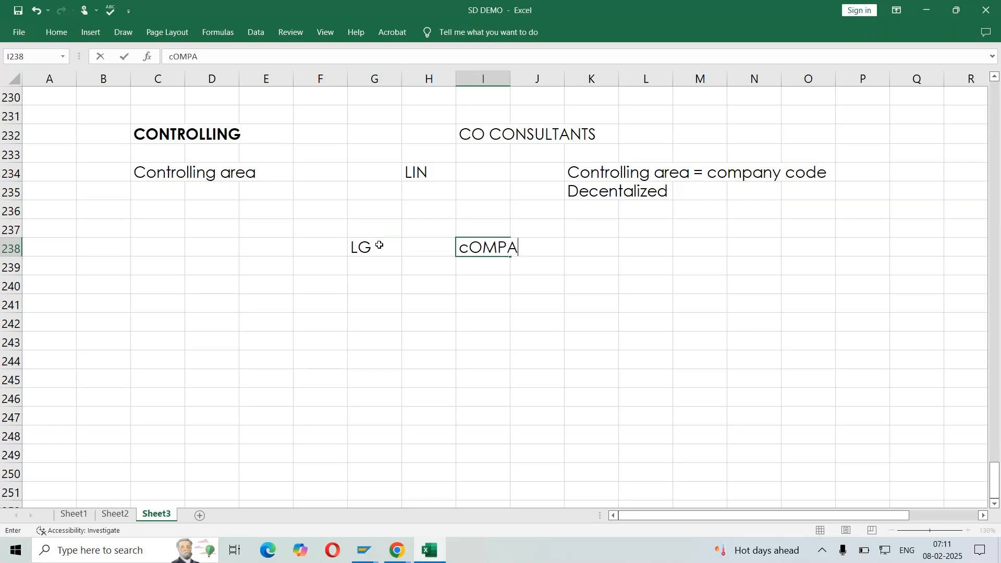
key(Return)
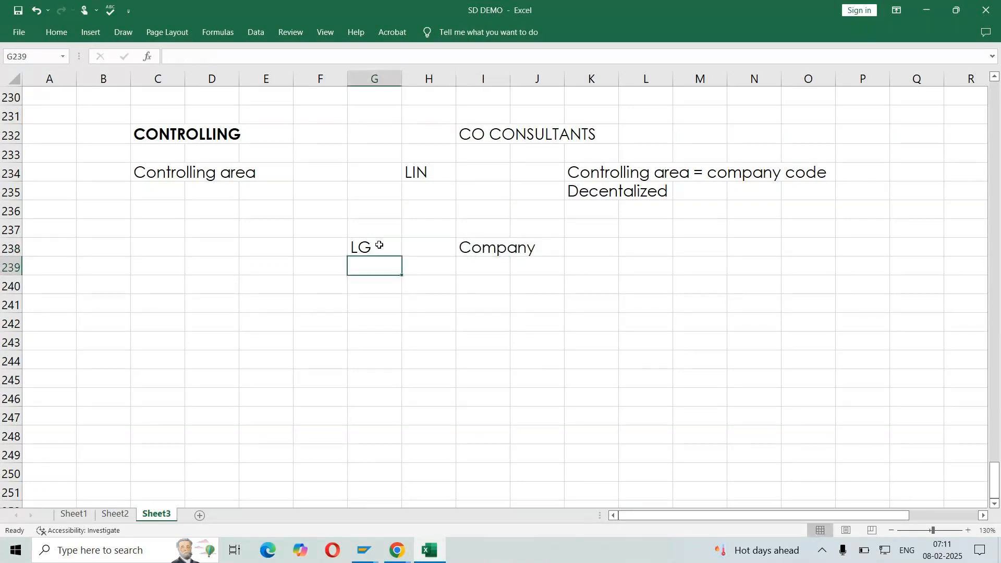
Enter INDIA in cell E240 and USA in cell F240 as the country units below LG
click(260, 288)
text(LGI)
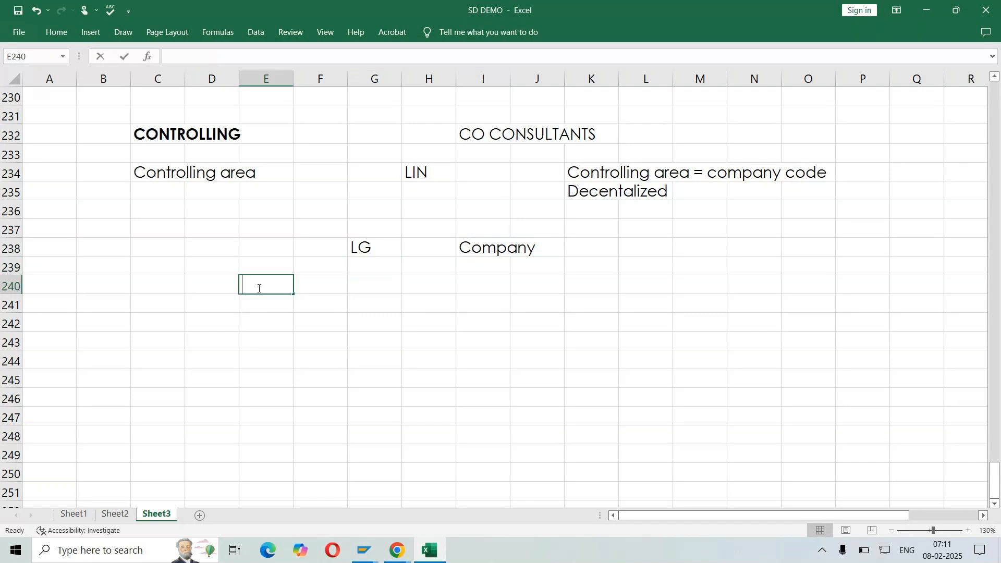
key(BackSpace)
key(BackSpace)
key(BackSpace)
text(INDIA)
key(Tab)
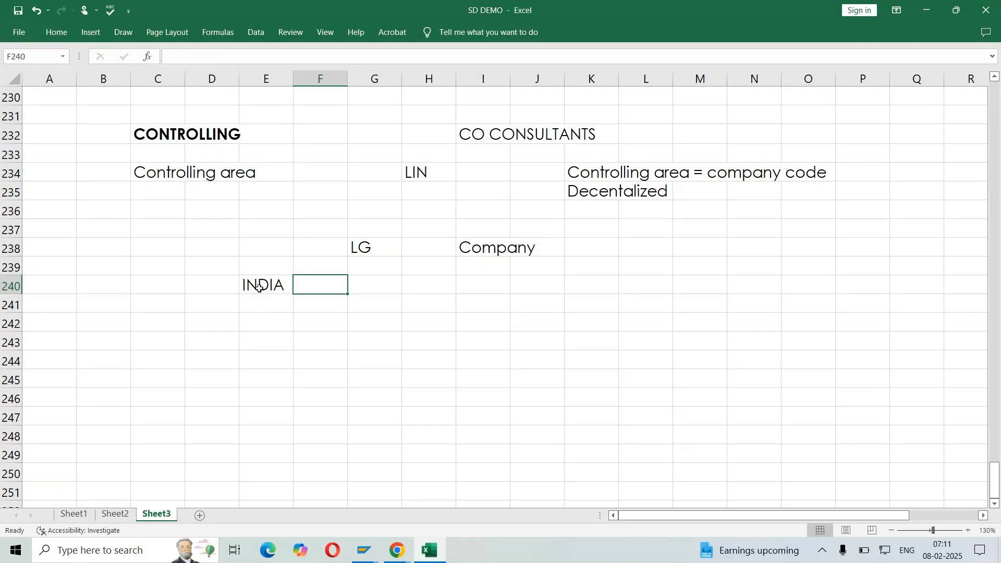
text(USA)
key(Tab)
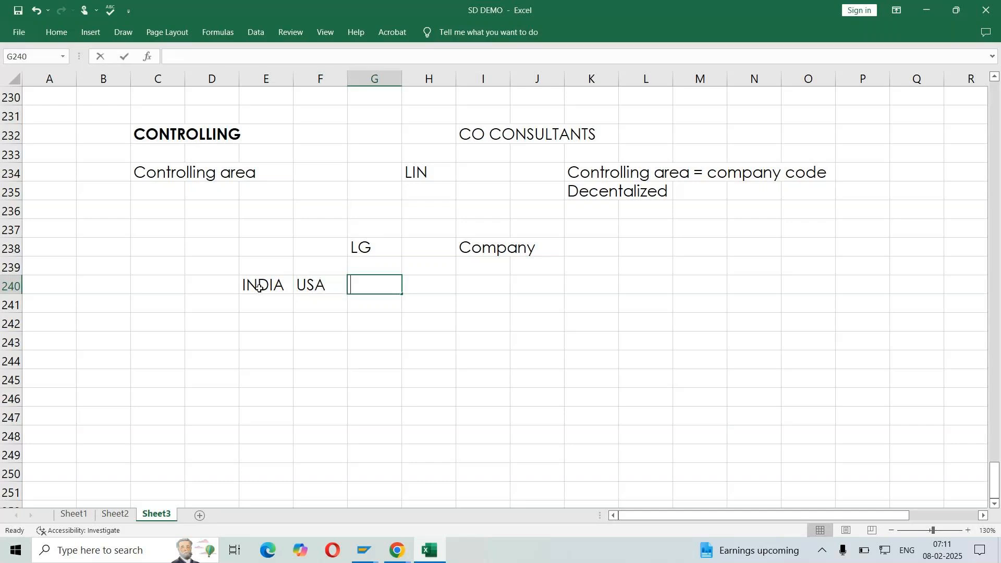
text(\)
key(BackSpace)
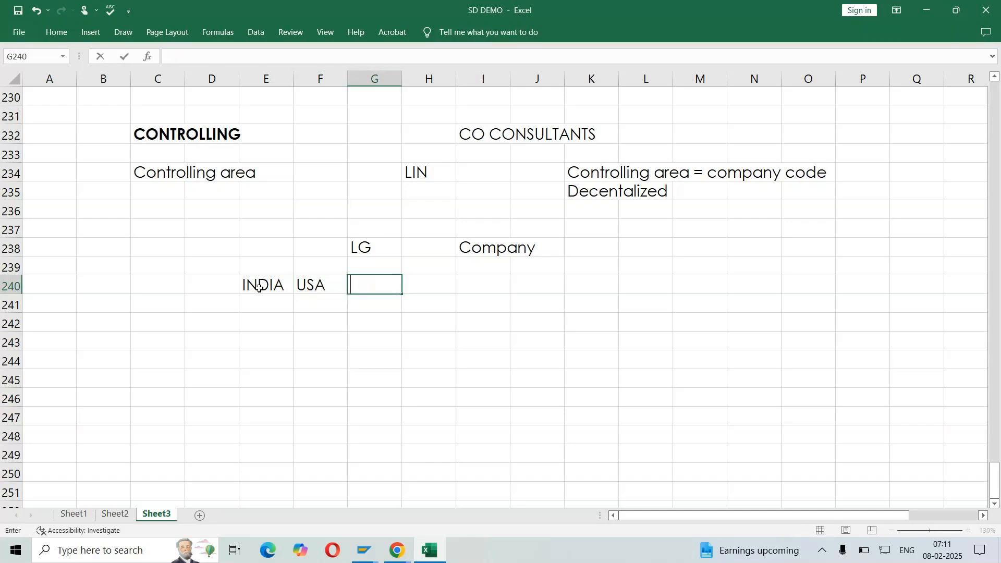
Move USA from F240 to G240 and enter UK in I240 to space out the country row
click(311, 284)
key(ctrl+c)
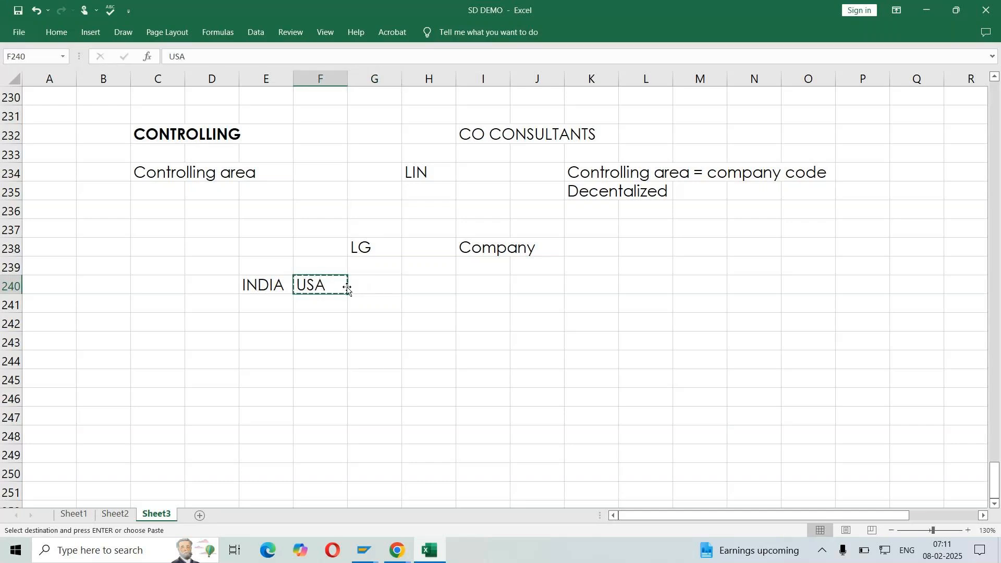
click(370, 287)
key(ctrl+v)
click(472, 287)
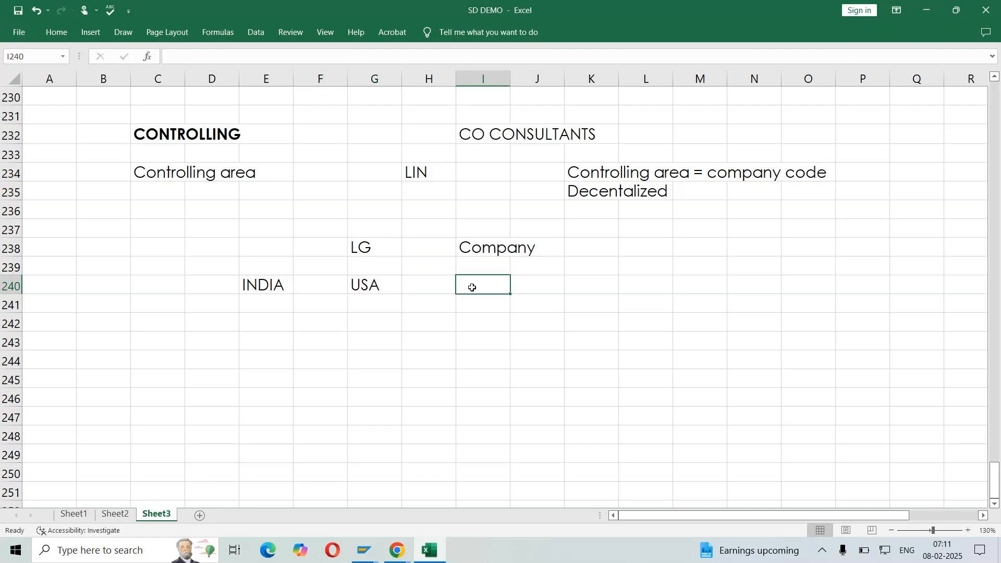
text(UK)
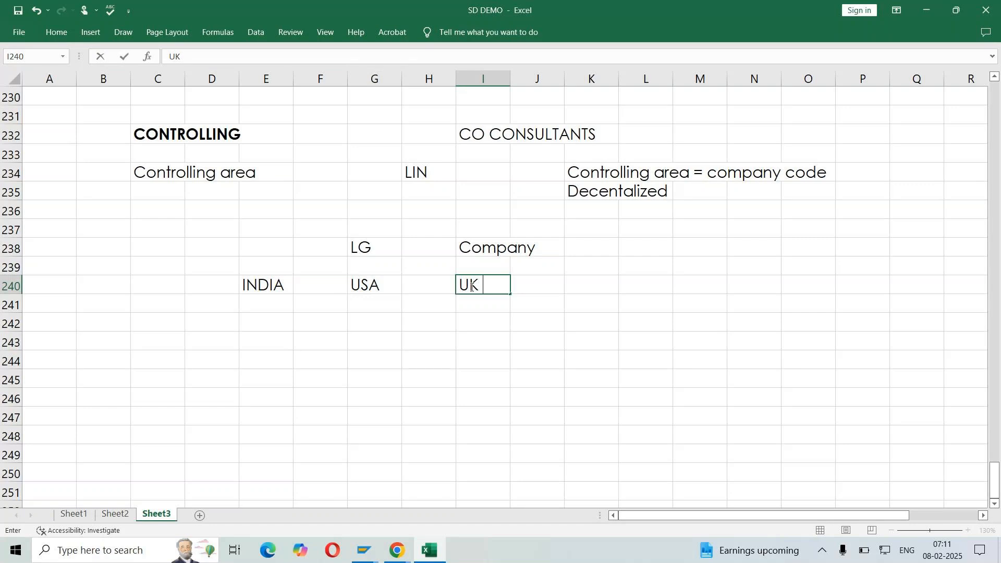
click(254, 303)
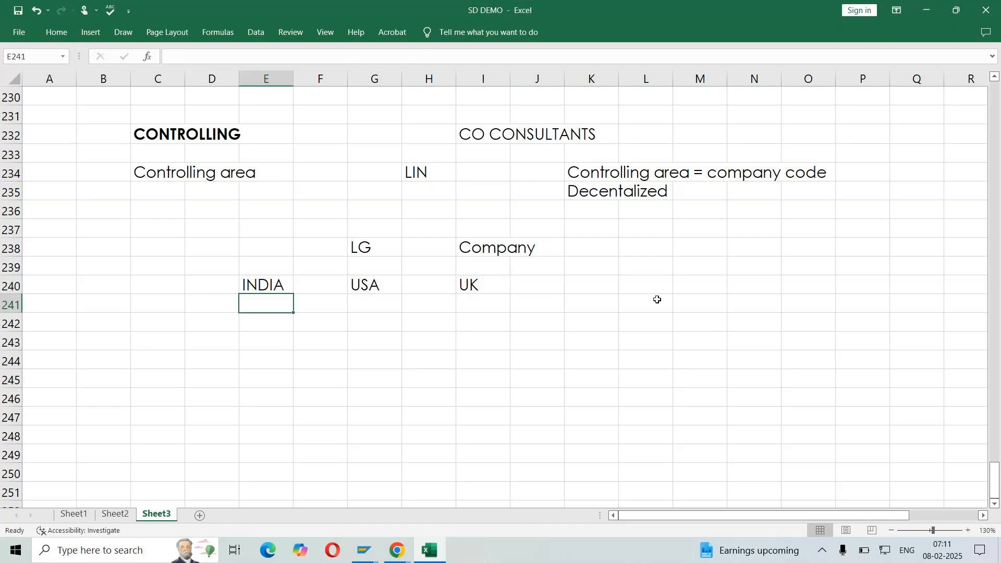
Label the INDIA, USA and UK row with Company code in cell K240
click(591, 288)
text(cOMPANY code)
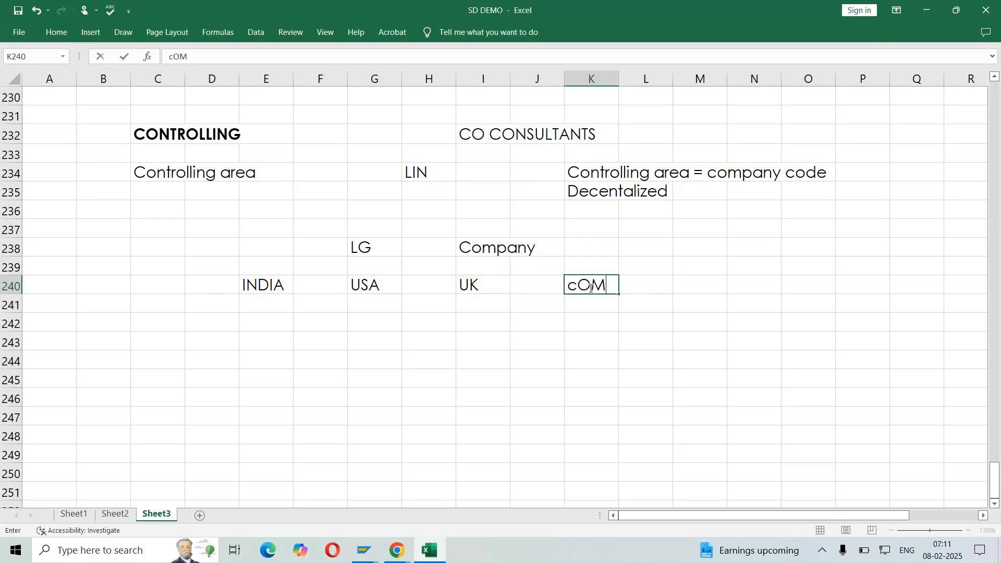
key(Return)
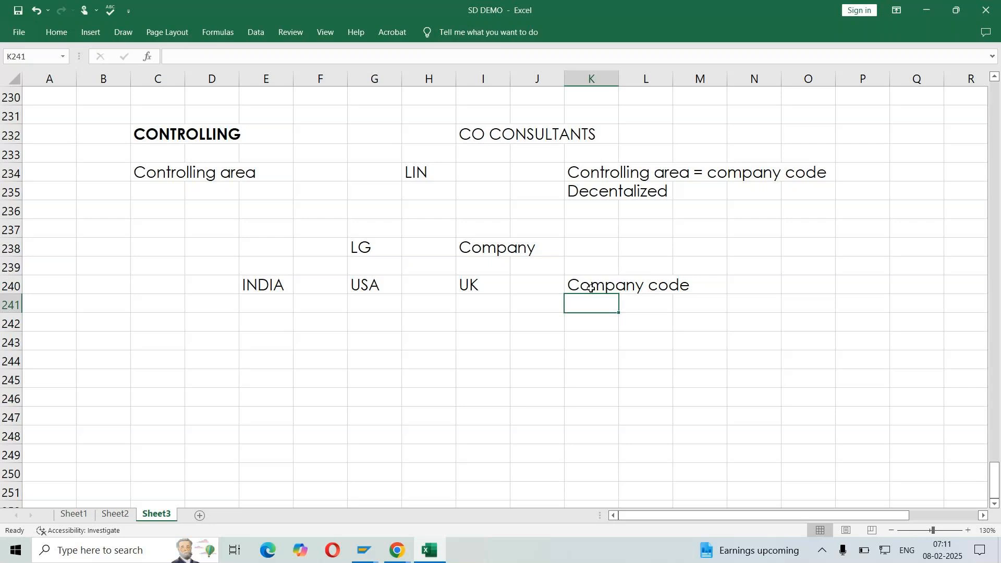
Enter the row label Controlling area in cell K243, below the Company code label
click(320, 341)
click(589, 334)
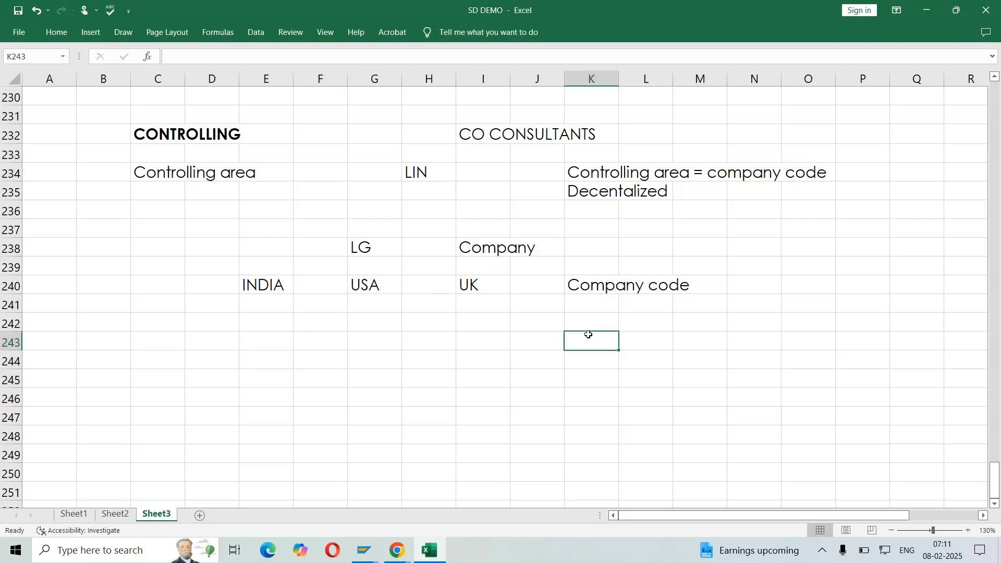
text(Con)
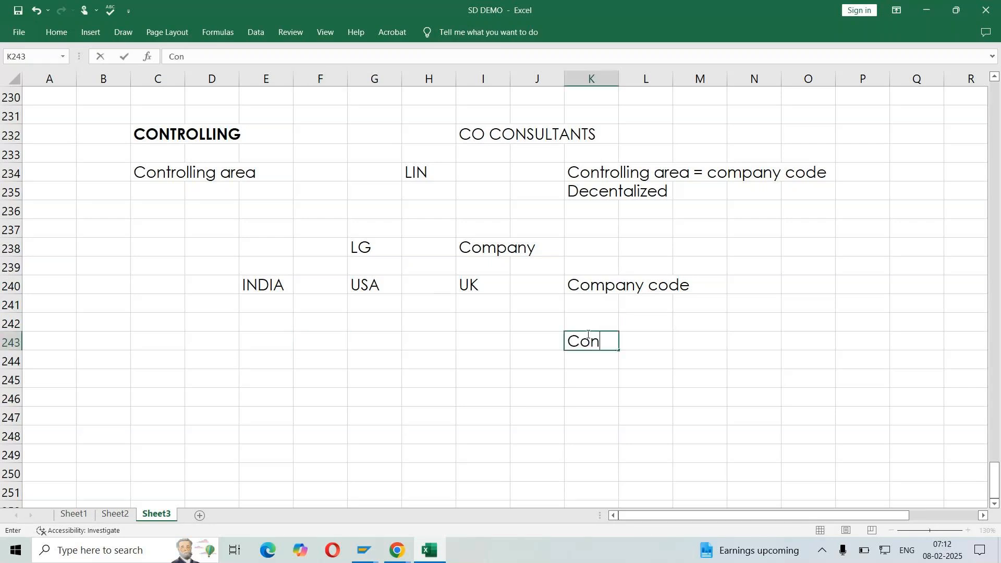
text(trolling area)
key(Return)
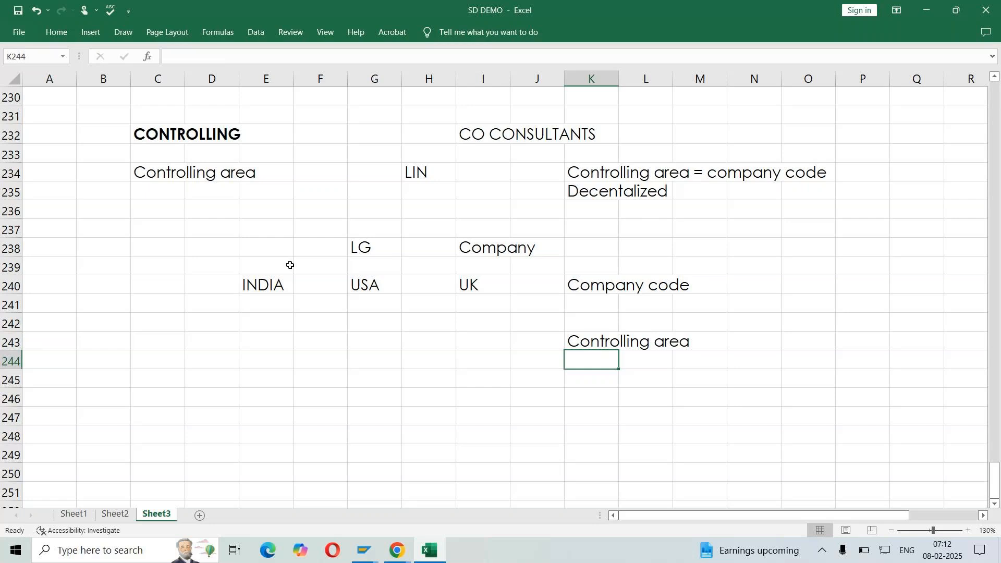
Copy INDIA, USA and UK from row 240 into E243, G243 and I243 of the Controlling area row
click(277, 285)
key(ctrl+c)
click(259, 342)
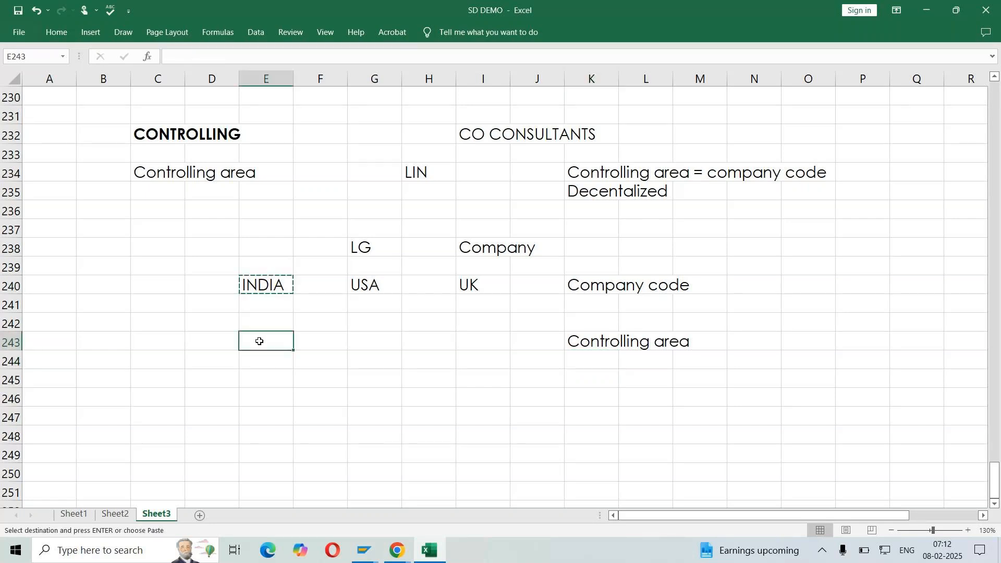
key(ctrl+v)
click(365, 284)
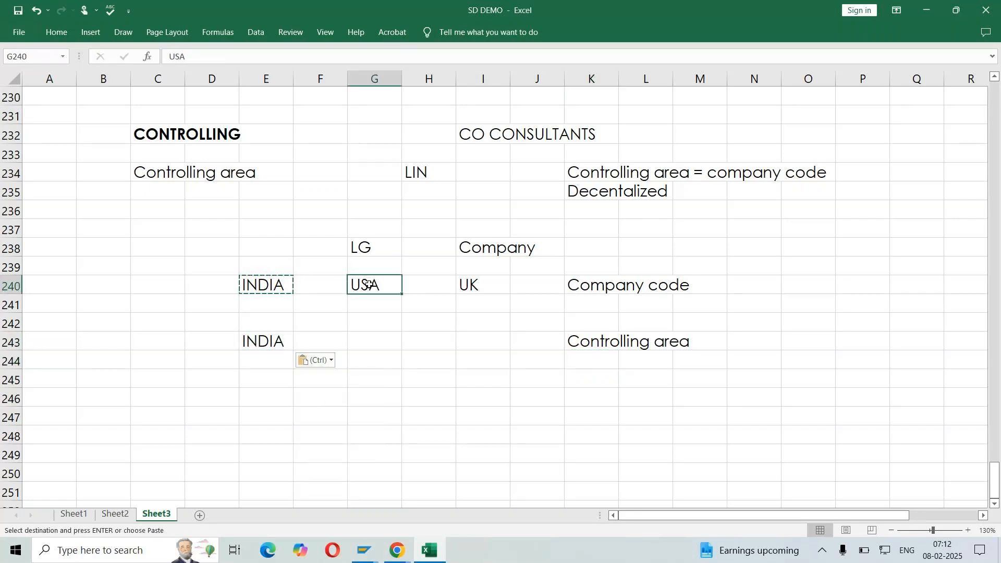
key(ctrl+c)
click(377, 342)
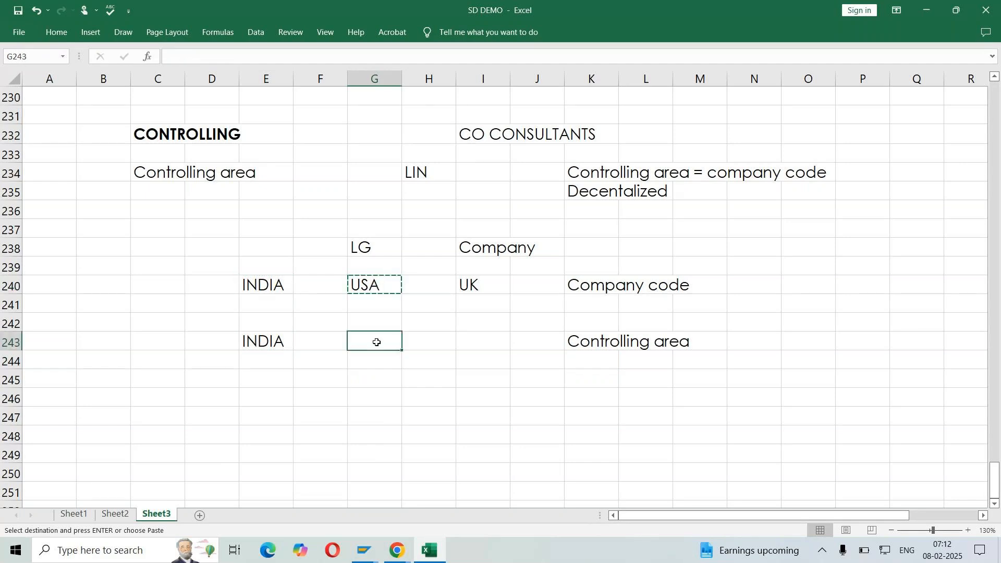
key(ctrl+v)
click(469, 284)
key(ctrl+c)
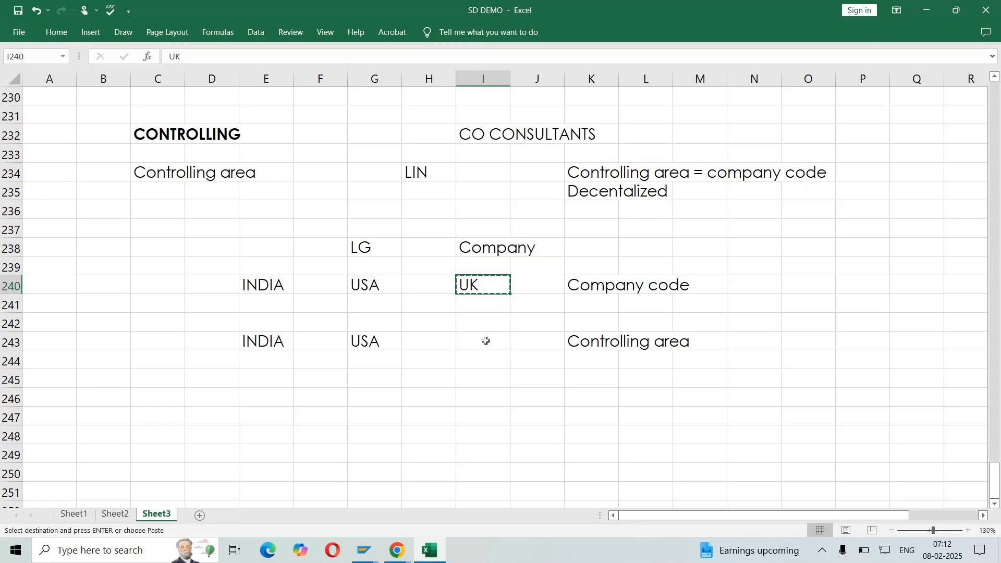
click(485, 341)
key(ctrl+v)
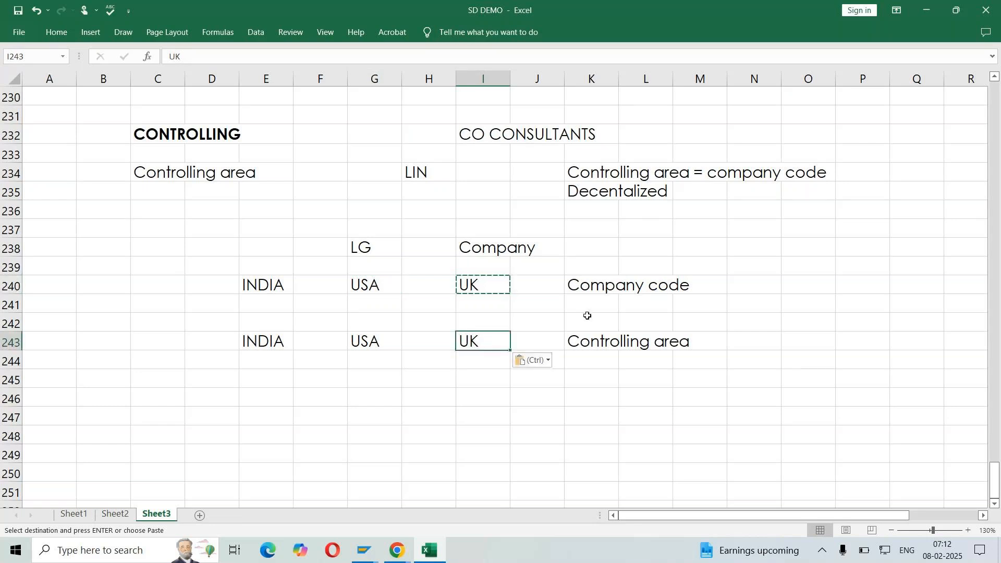
Mark the first structure diagram as Decentralized in cell N242
click(753, 327)
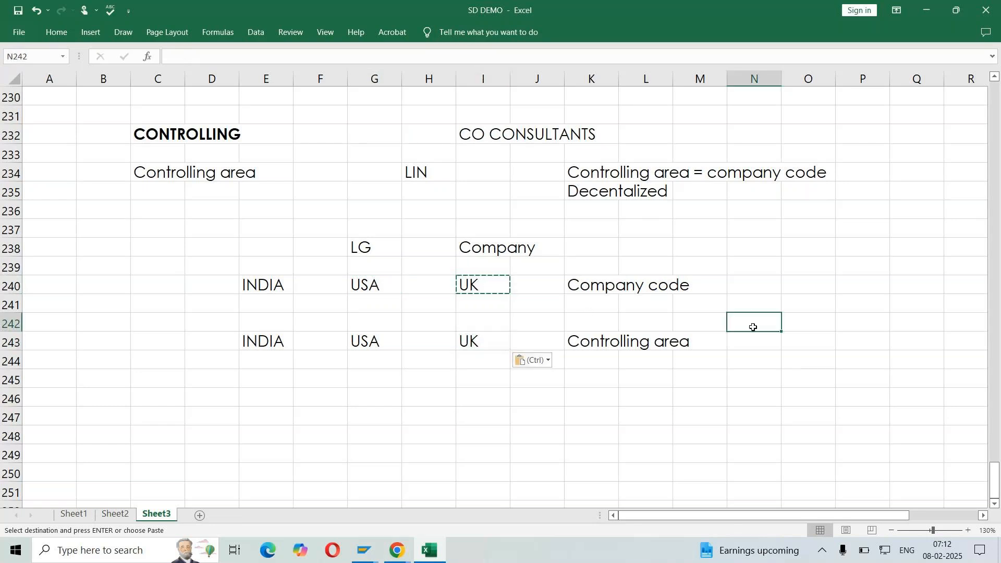
text(Decentralized)
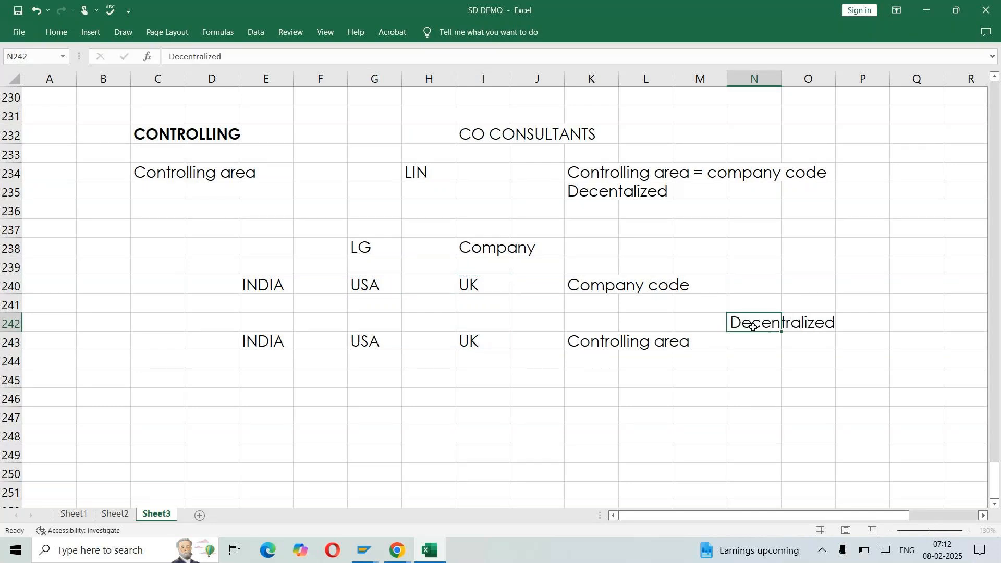
key(Return)
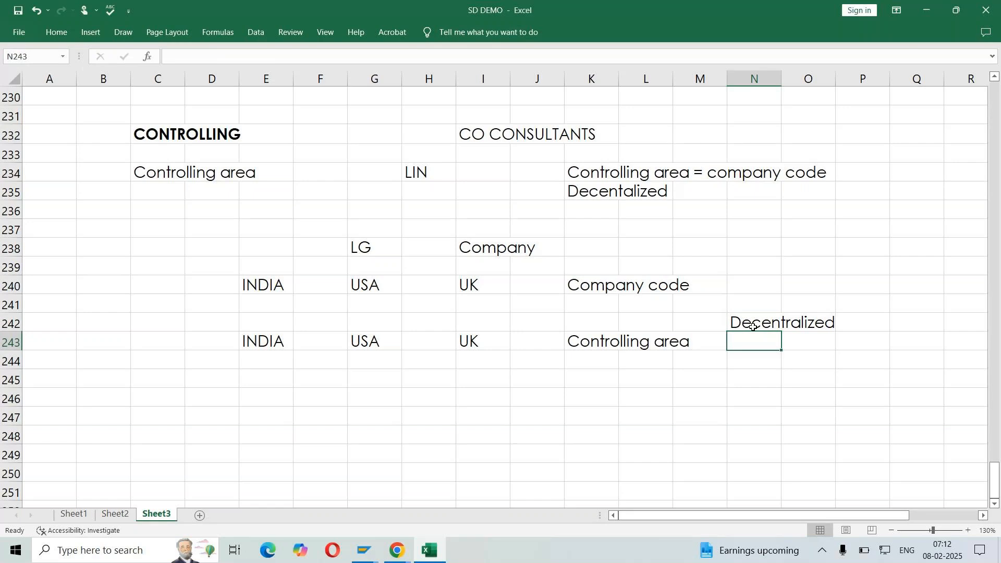
Copy the LG company and company code block E238:M240 to the range starting at E247
drag(244, 243, 685, 286)
key(ctrl+c)
click(267, 416)
key(ctrl+v)
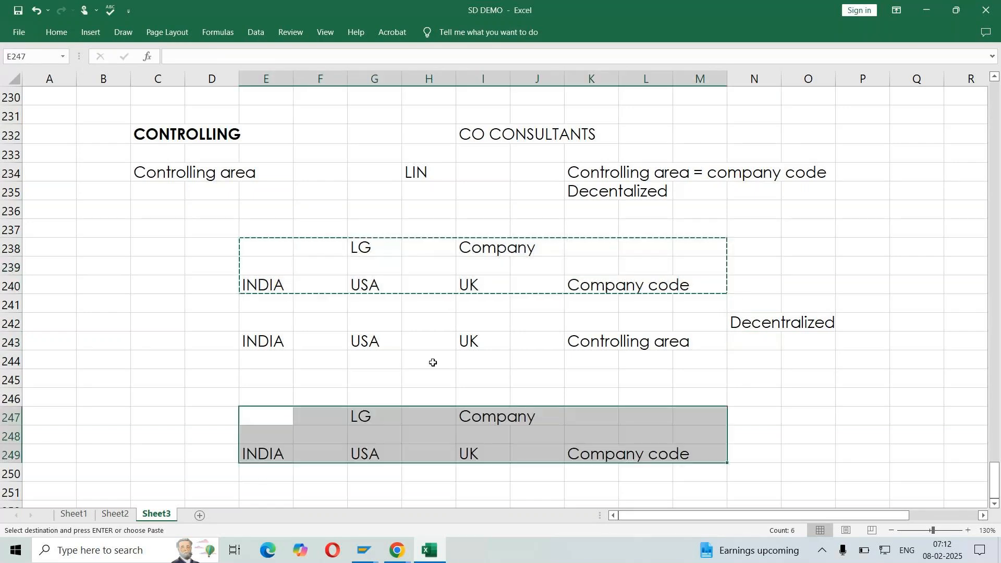
Enter Common controlling area in cell F251, below the copied company code row
scroll(433, 362, down, 1)
click(369, 437)
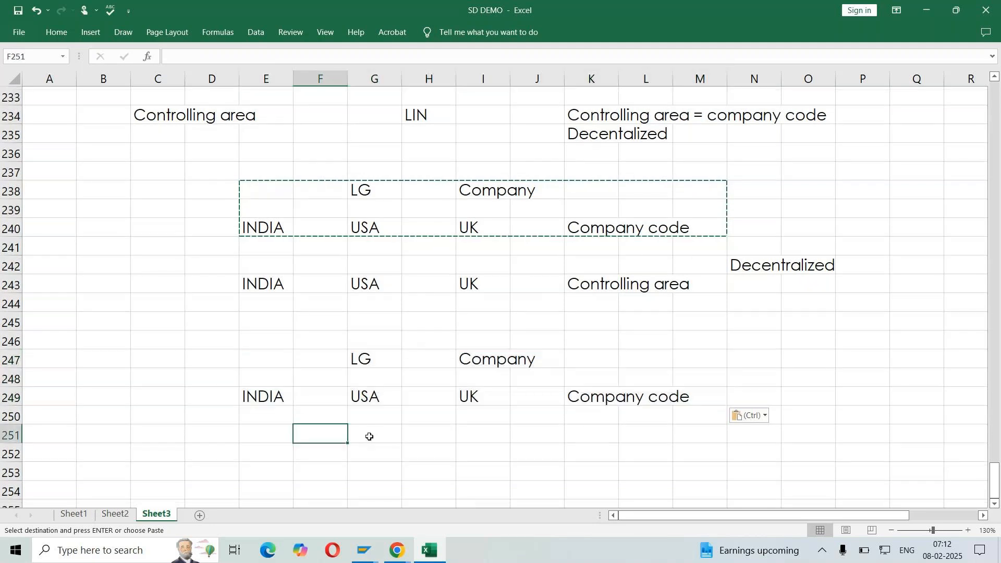
text(Common co)
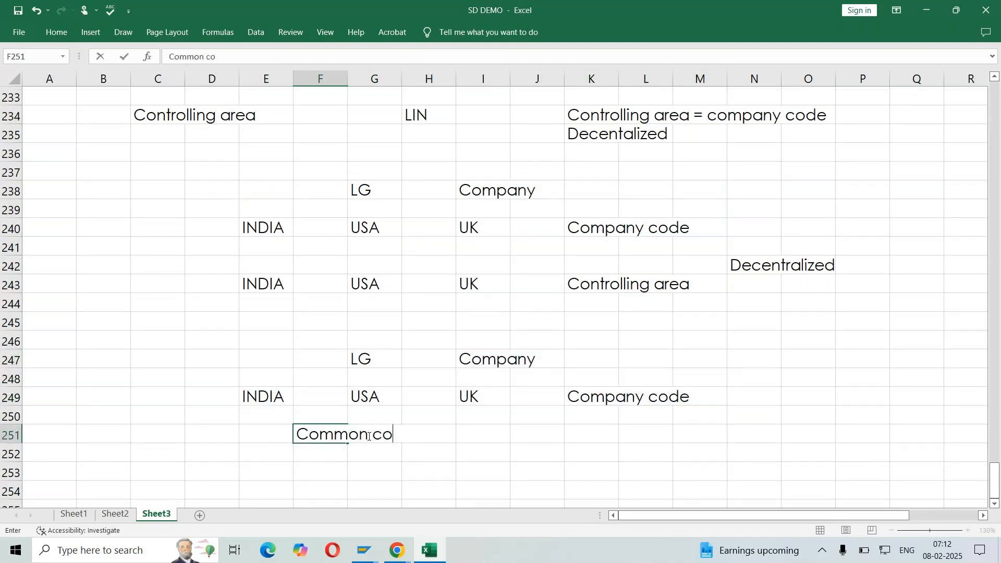
text(ntrolling area)
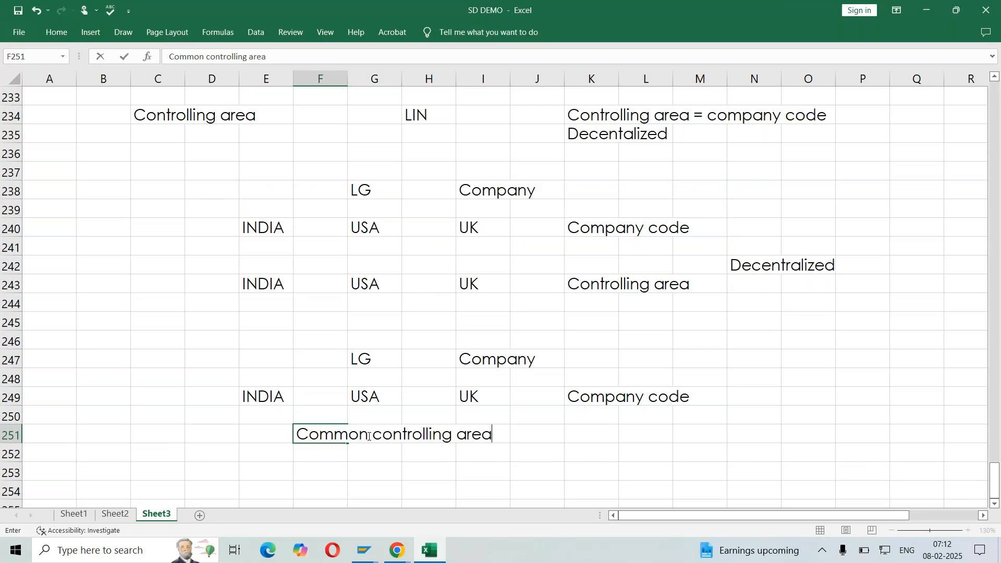
key(Return)
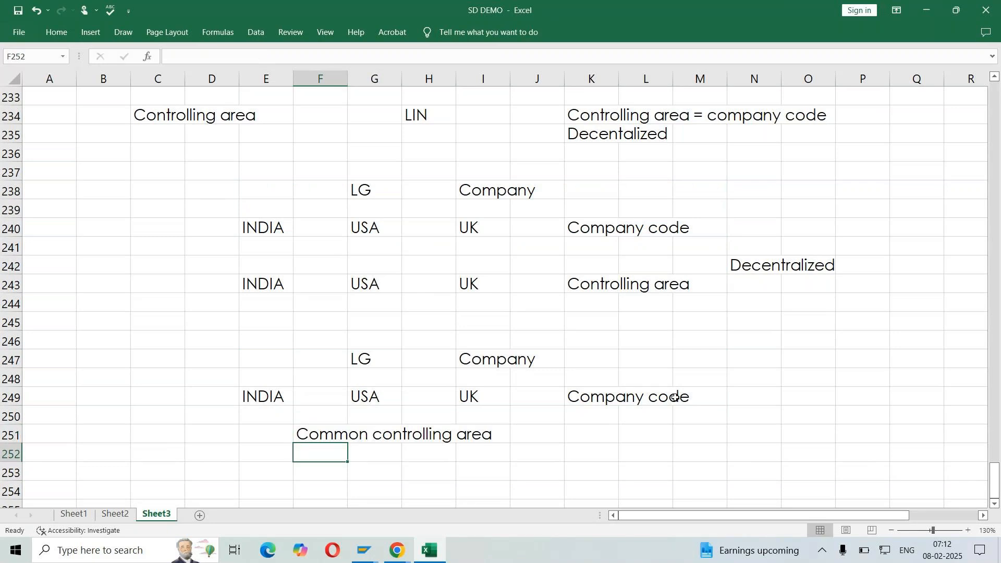
Mark the second structure diagram as Centralized in cell N251
click(751, 425)
text(Centralized)
key(ctrl+Return)
key(Return)
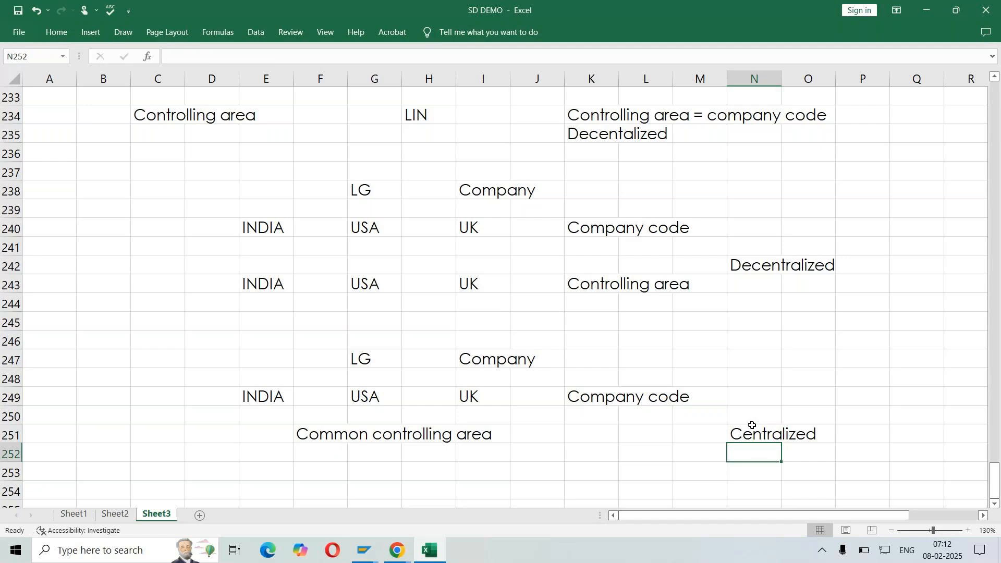
Format the Decentralized label in N242 and the Centralized label in N251 as bold italic
drag(257, 226, 537, 286)
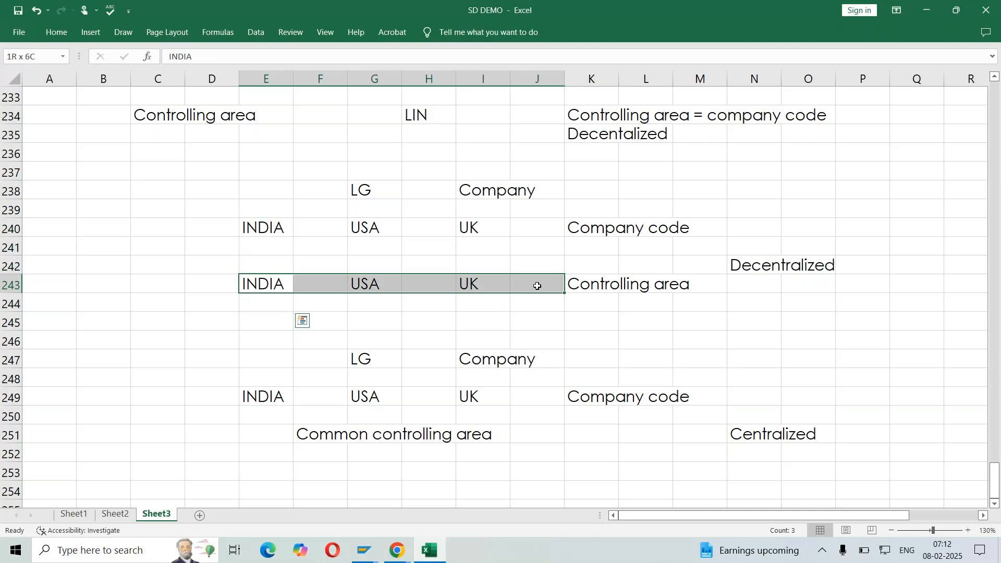
drag(263, 227, 514, 223)
click(756, 267)
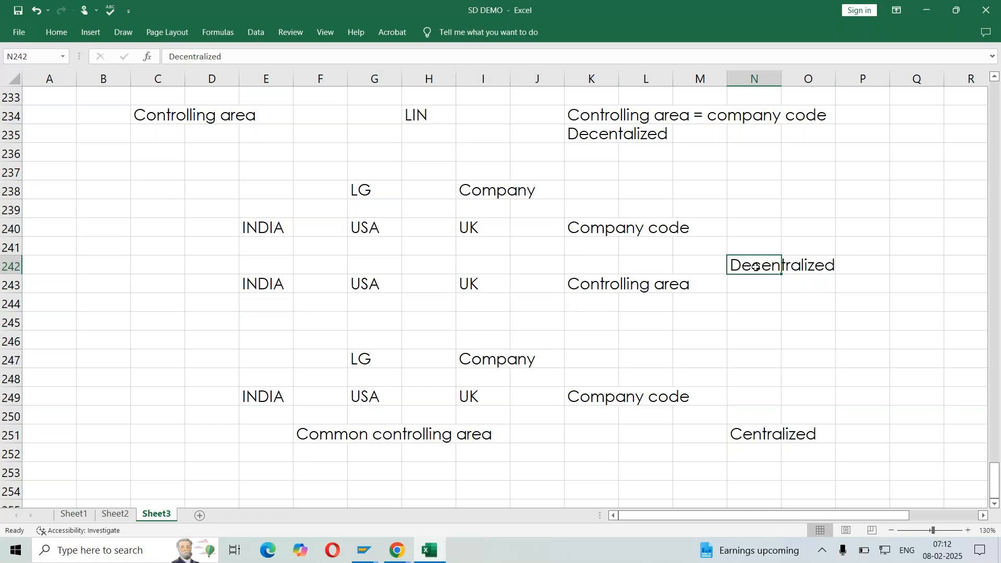
key(ctrl+b)
key(ctrl+i)
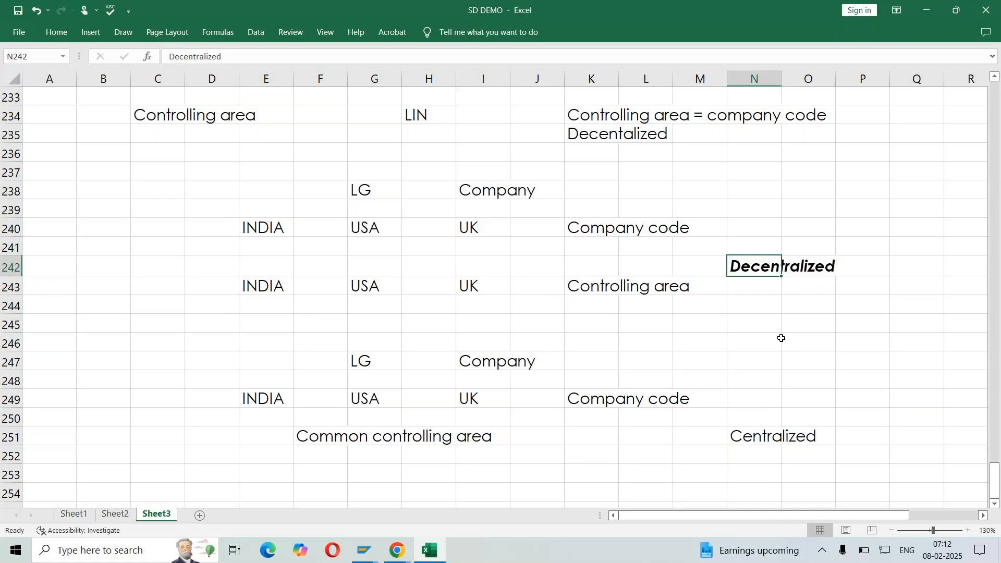
click(745, 437)
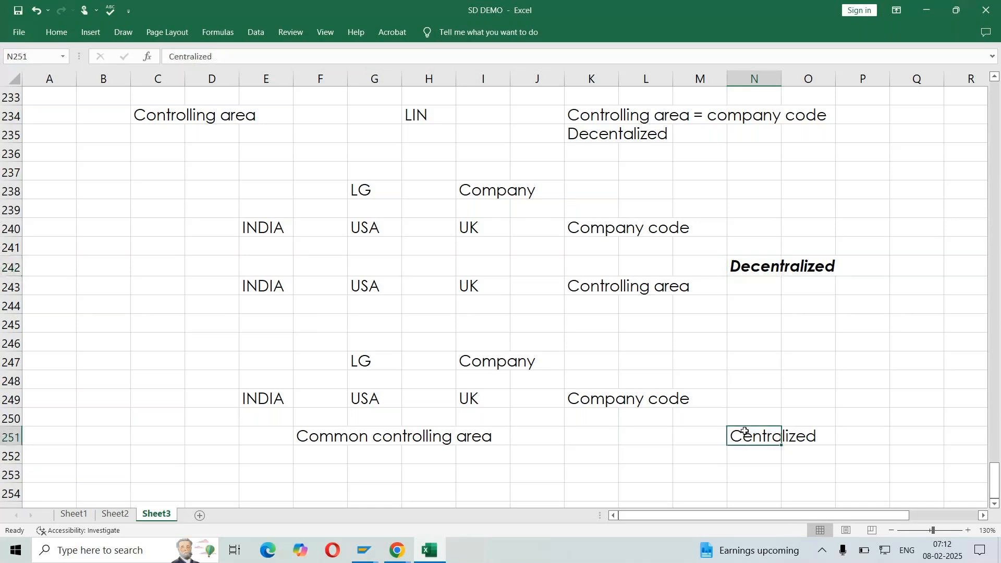
key(ctrl+b)
key(ctrl+i)
click(422, 455)
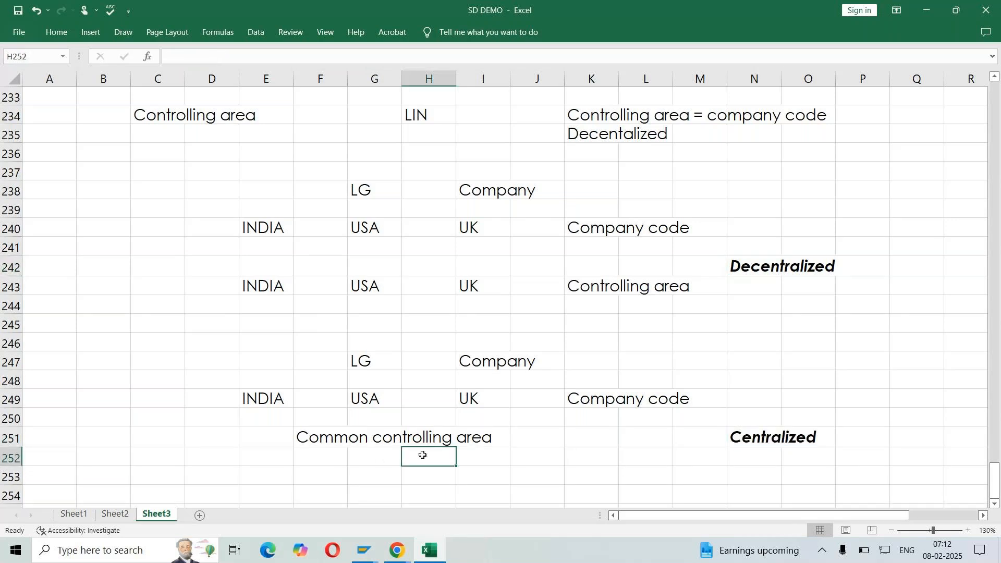
Compare the decentralized and centralized diagrams, matching each company code to its controlling area, and review the rule in K234
drag(268, 400, 536, 404)
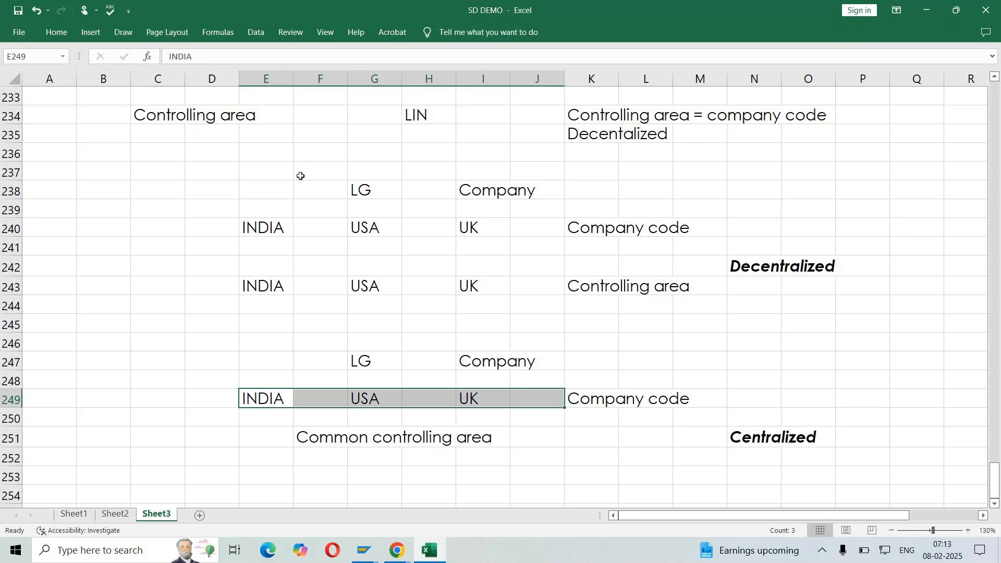
drag(212, 184, 846, 454)
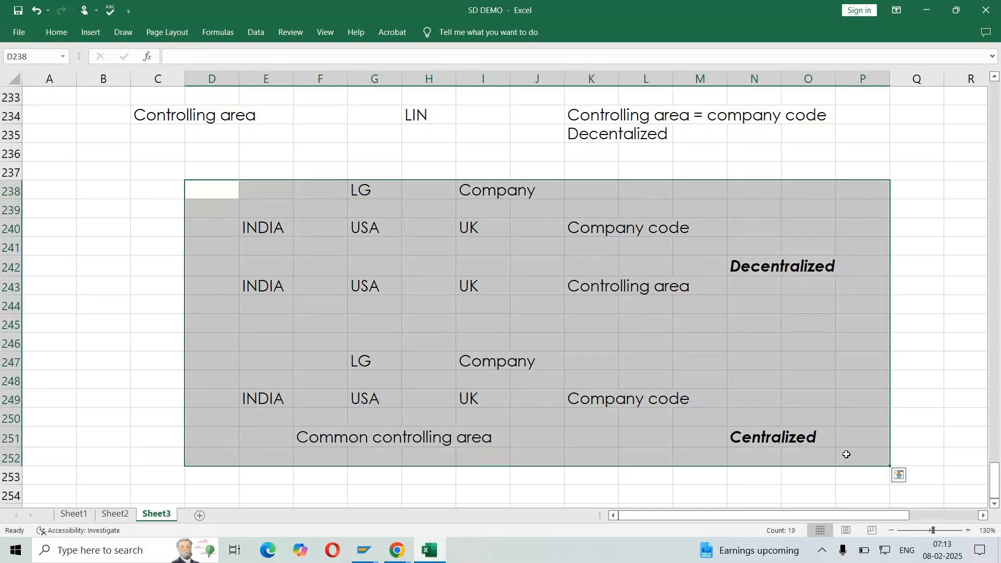
click(733, 339)
drag(742, 267, 863, 267)
click(269, 221)
click(266, 305)
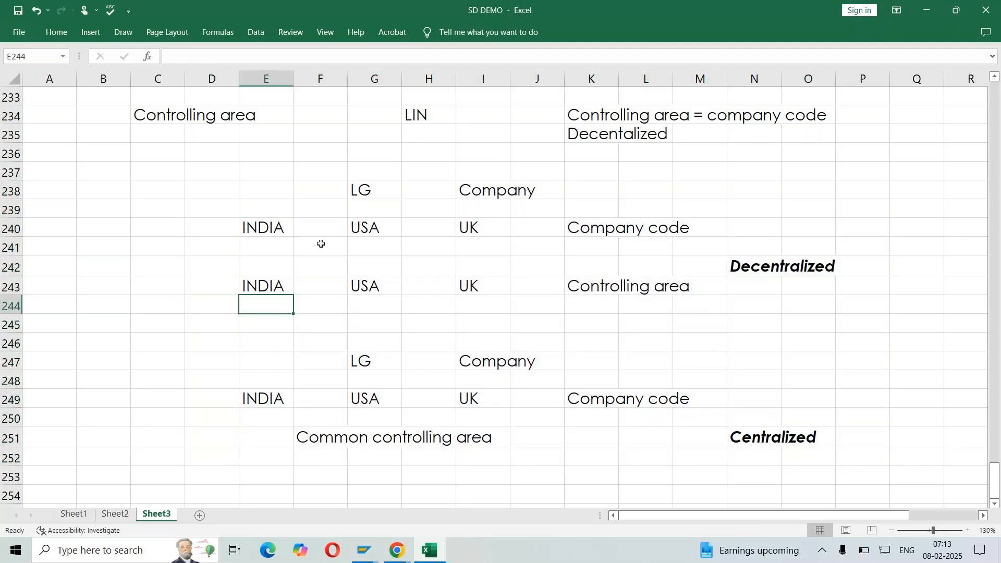
click(368, 228)
click(373, 287)
click(464, 226)
click(501, 288)
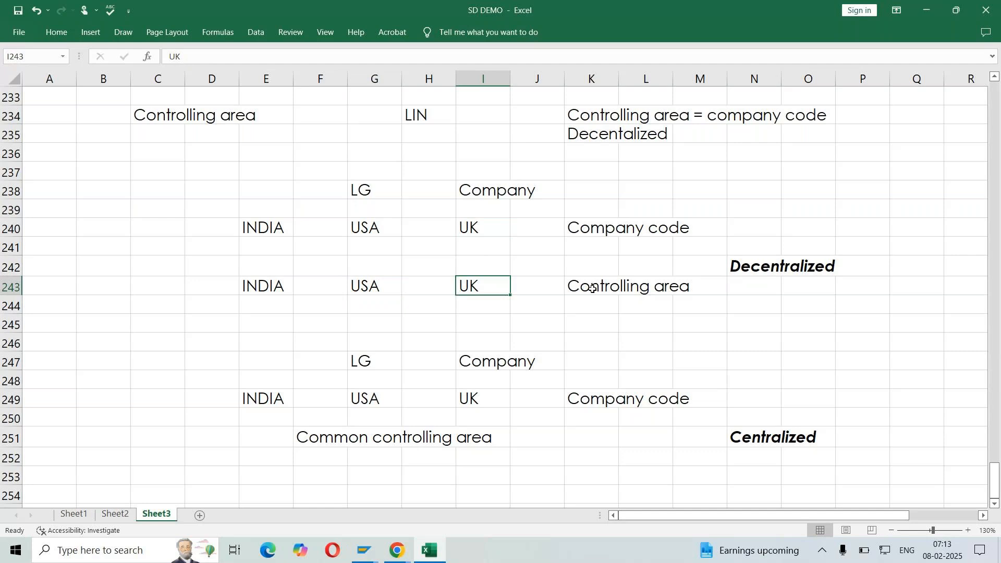
click(600, 340)
scroll(602, 336, up, 1)
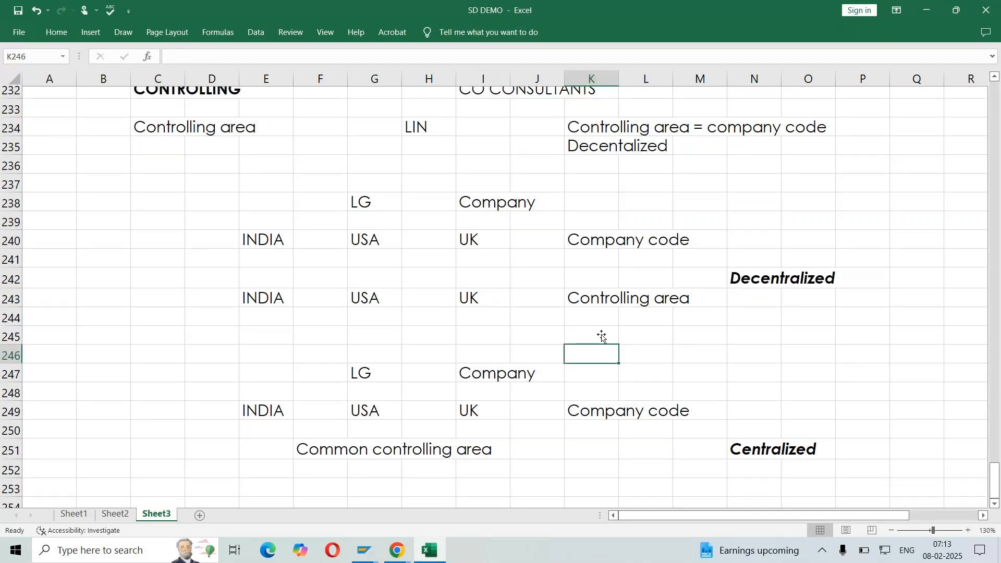
scroll(599, 323, up, 2)
drag(593, 175, 854, 177)
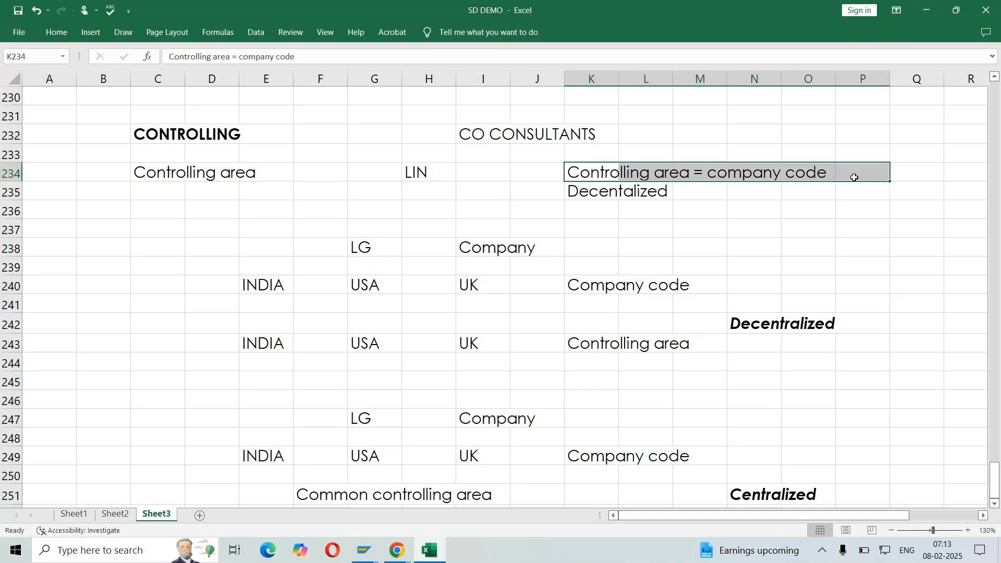
Switch to SAP and leave the company code view and its activity selection to return to the IMG structure
key(alt+Tab)
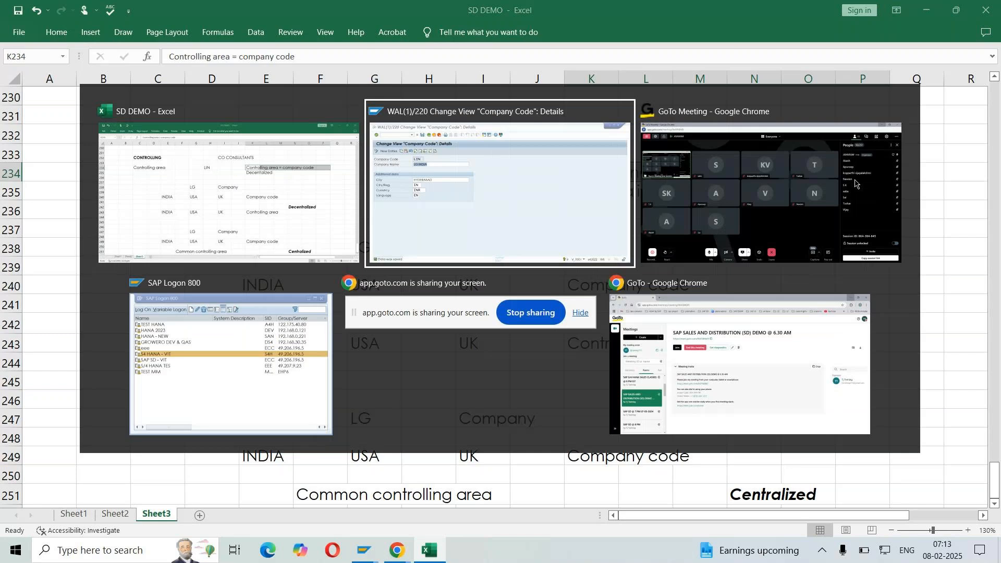
key(F3)
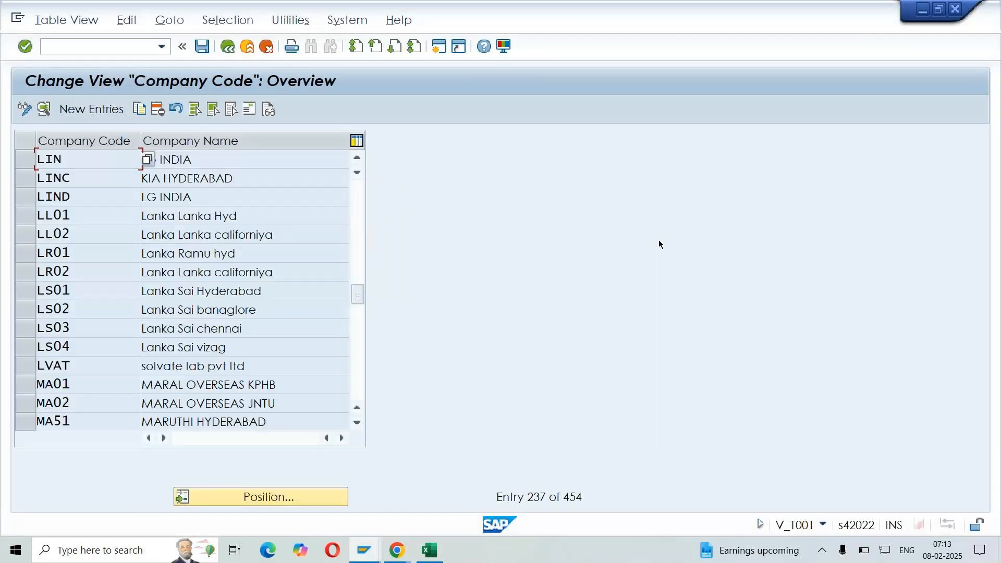
key(F3)
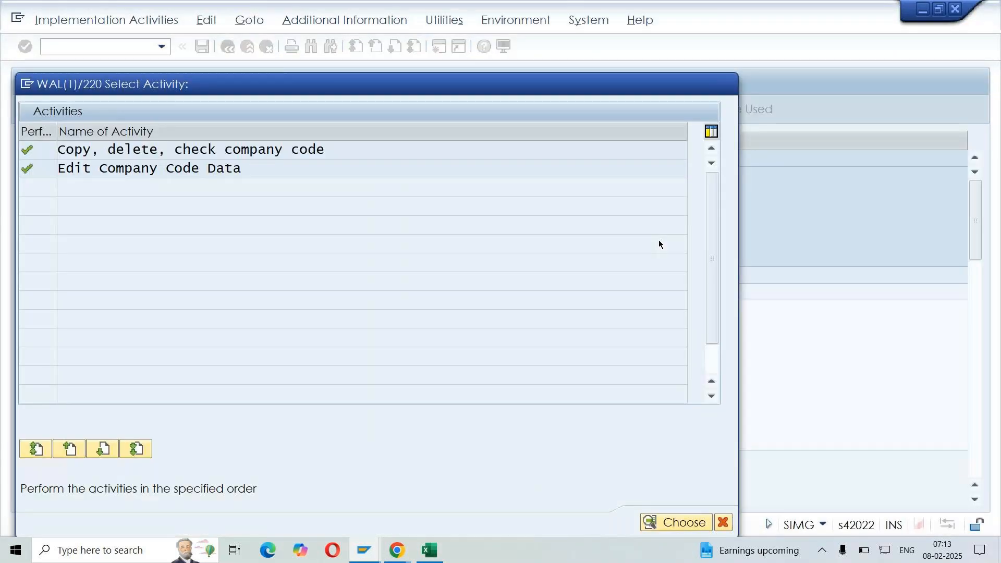
key(F3)
Collapse Financial Accounting and expand Controlling under Enterprise Structure, Definition
click(161, 293)
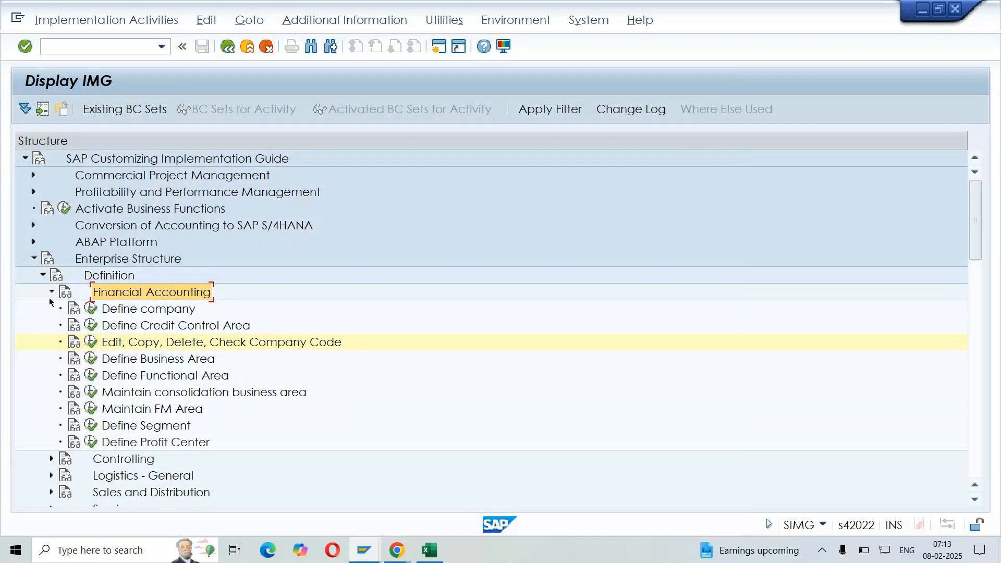
click(51, 293)
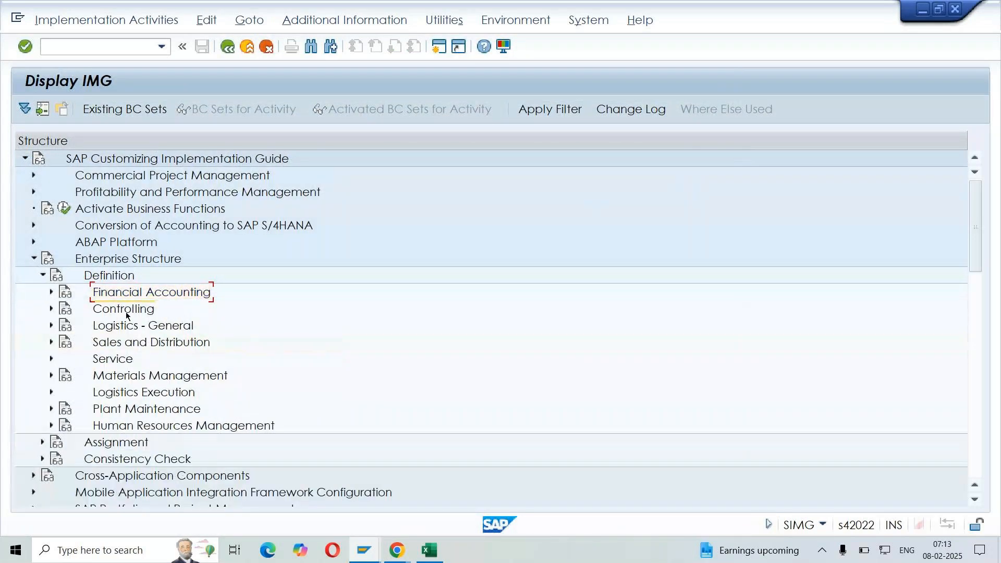
click(125, 310)
click(51, 293)
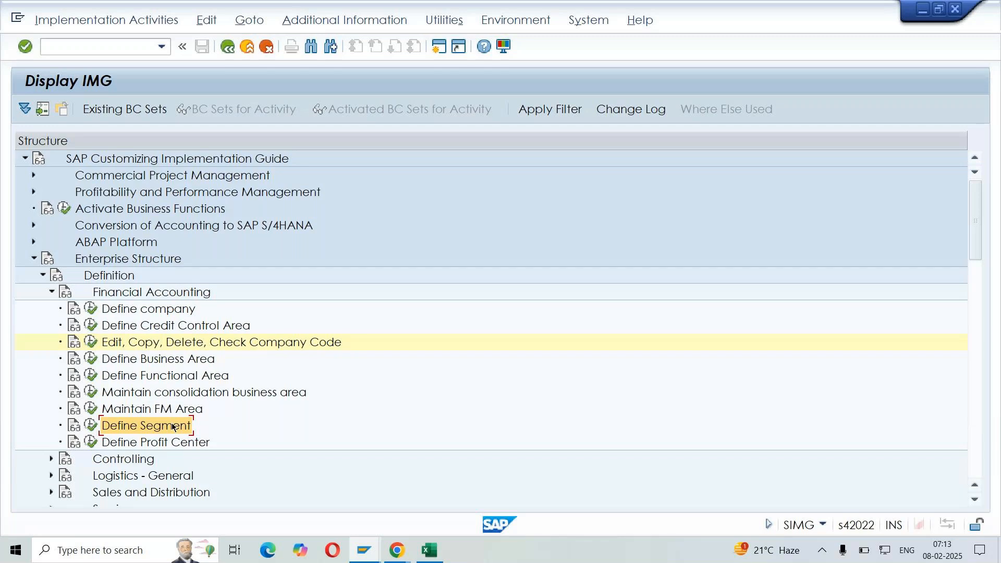
click(51, 292)
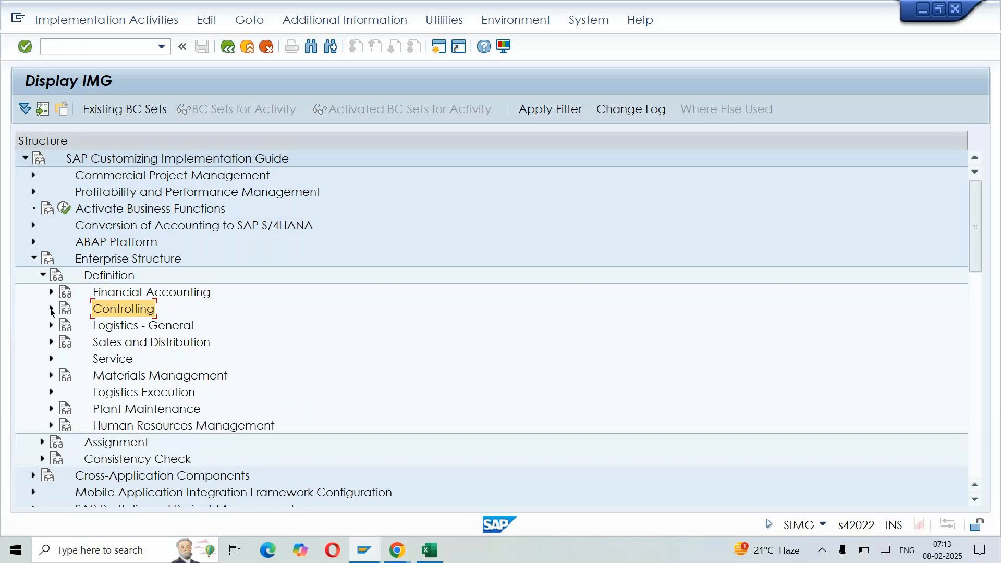
click(50, 310)
click(120, 331)
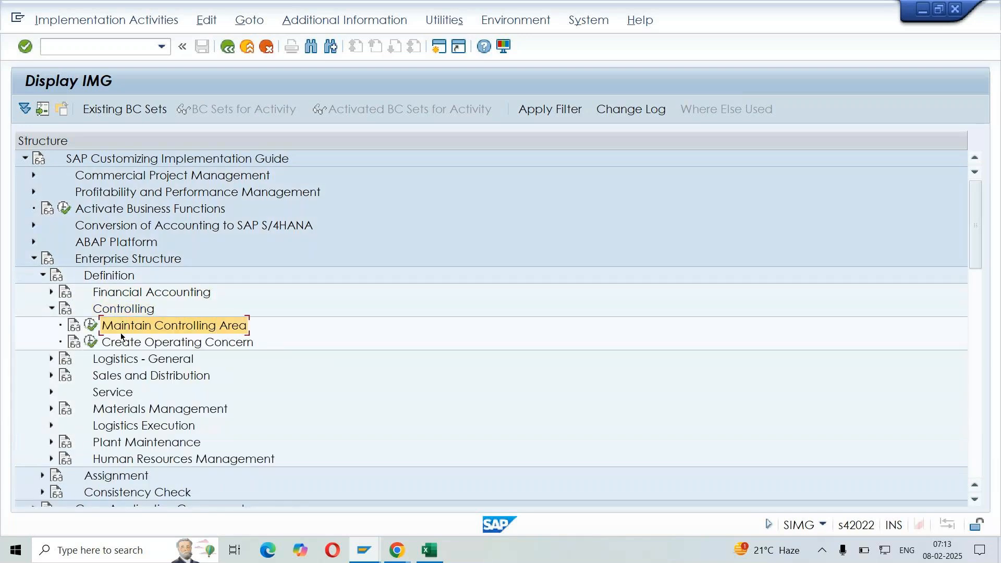
Execute the Maintain Controlling Area IMG activity and move its activity selection dialog aside
click(209, 336)
click(175, 327)
ctrl+click(179, 344)
click(175, 327)
click(90, 329)
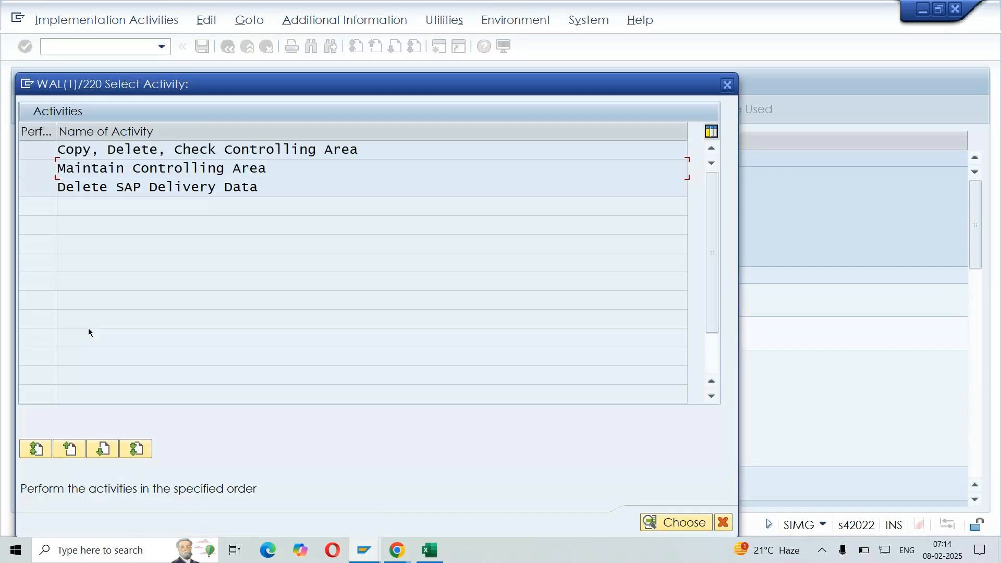
drag(290, 90, 476, 48)
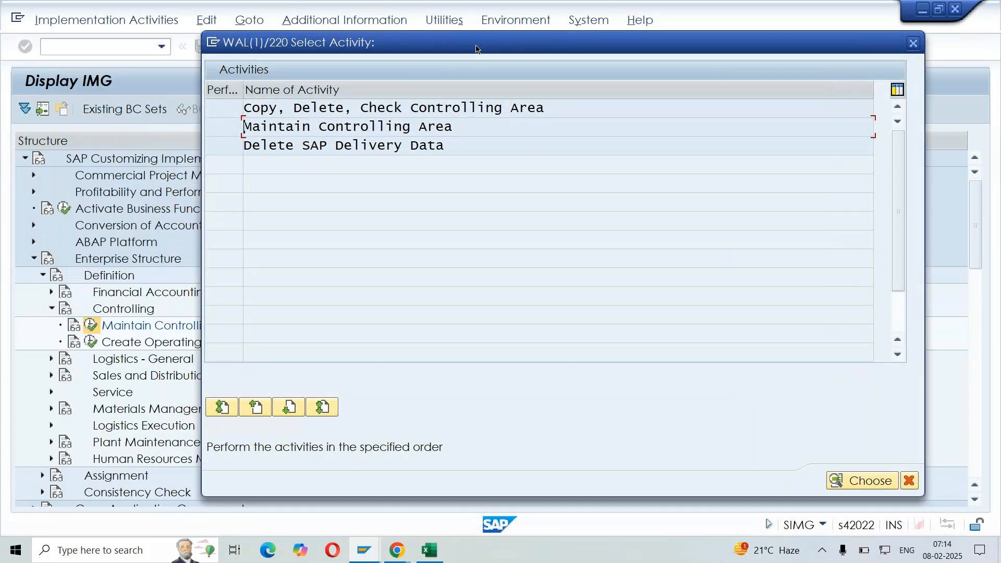
Review the listed controlling area activities and open Maintain Controlling Area
drag(585, 107, 230, 123)
click(343, 137)
drag(455, 128, 213, 126)
click(245, 126)
click(462, 145)
drag(453, 126, 236, 137)
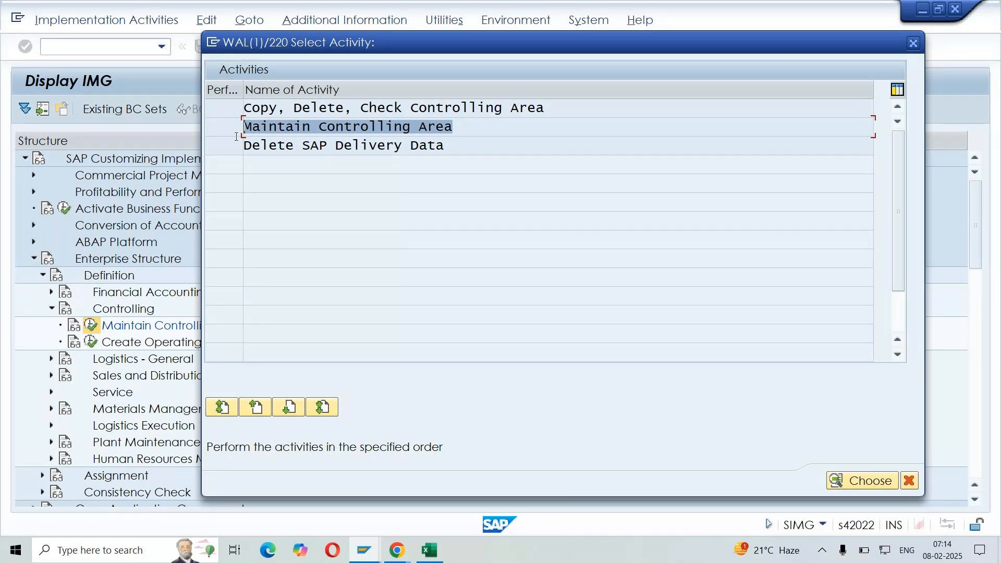
click(235, 136)
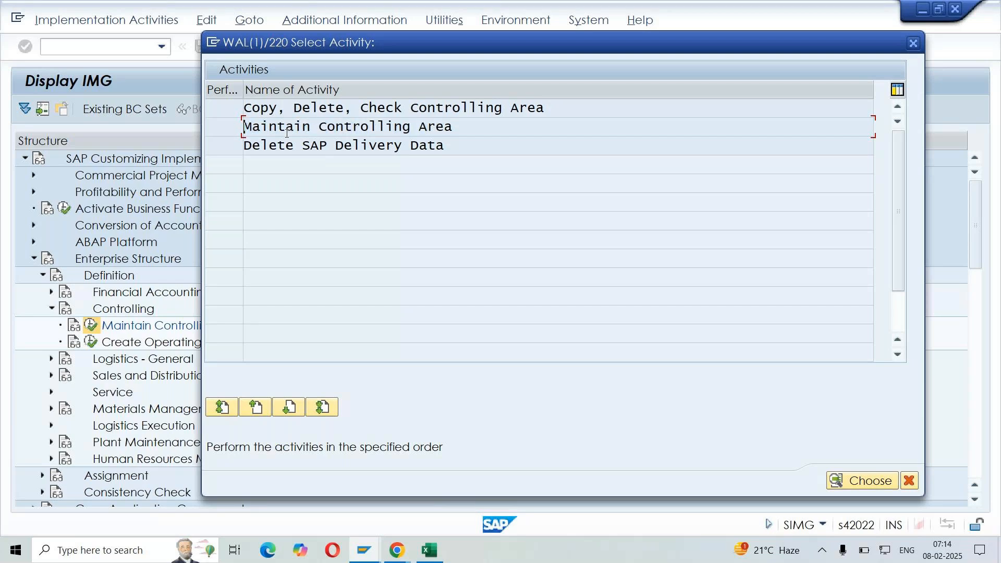
double_click(287, 133)
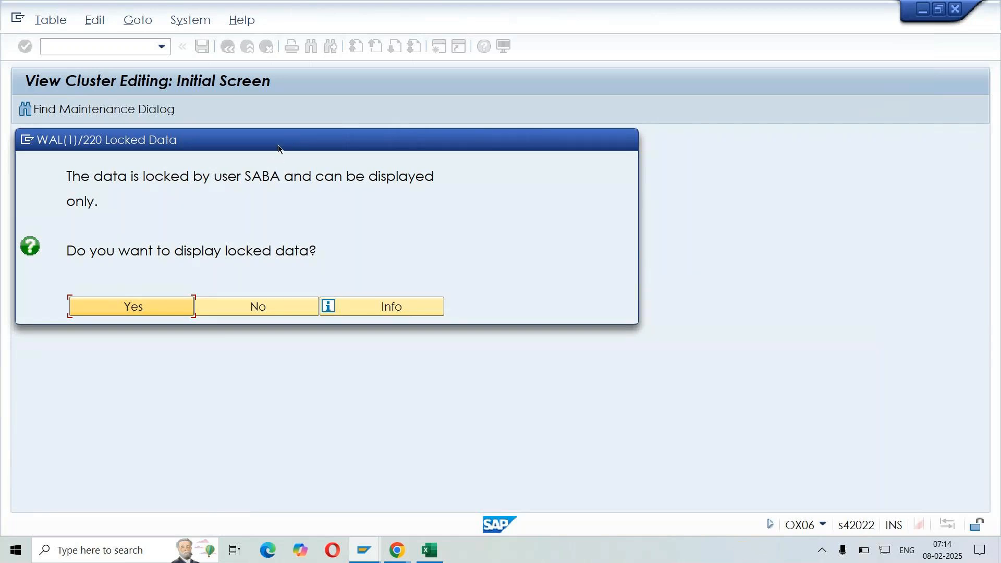
Read the locked data prompt and agree to display the controlling areas in read-only mode
drag(278, 148, 431, 174)
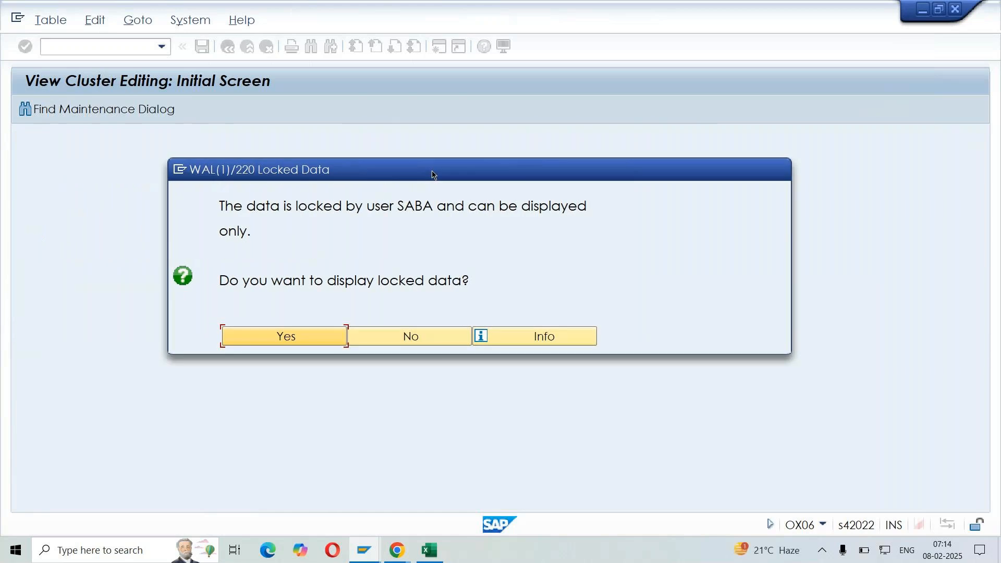
click(221, 282)
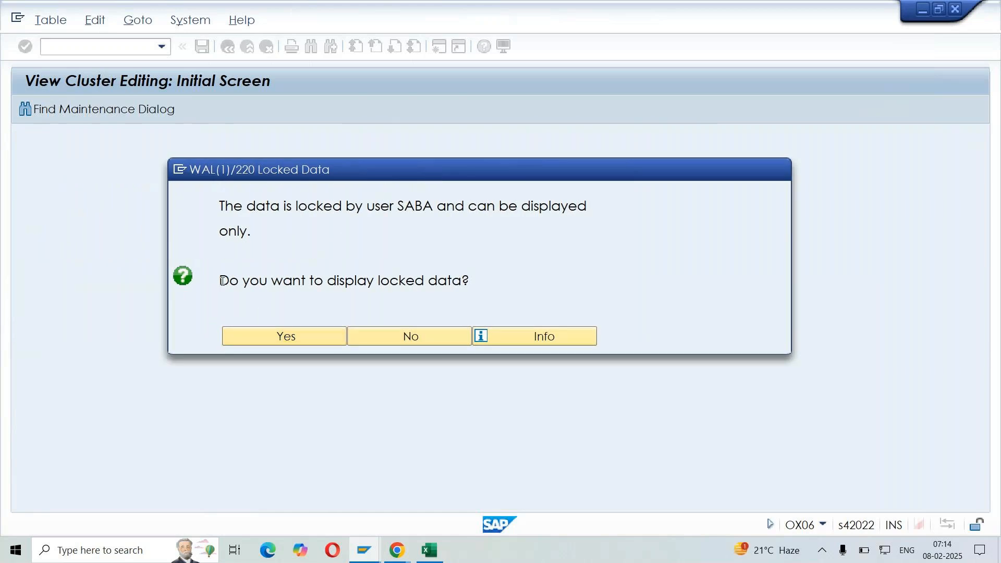
drag(221, 281, 491, 289)
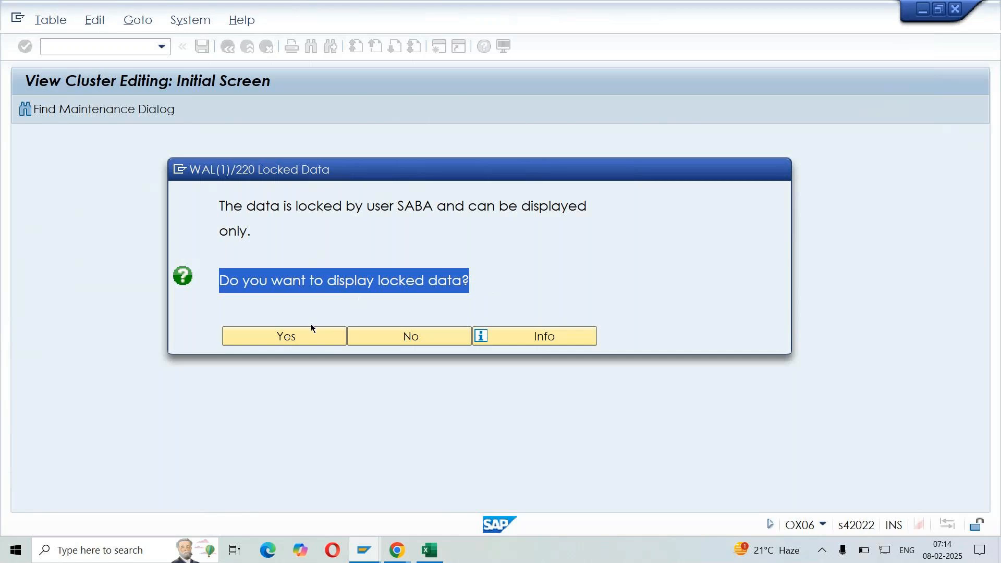
click(307, 342)
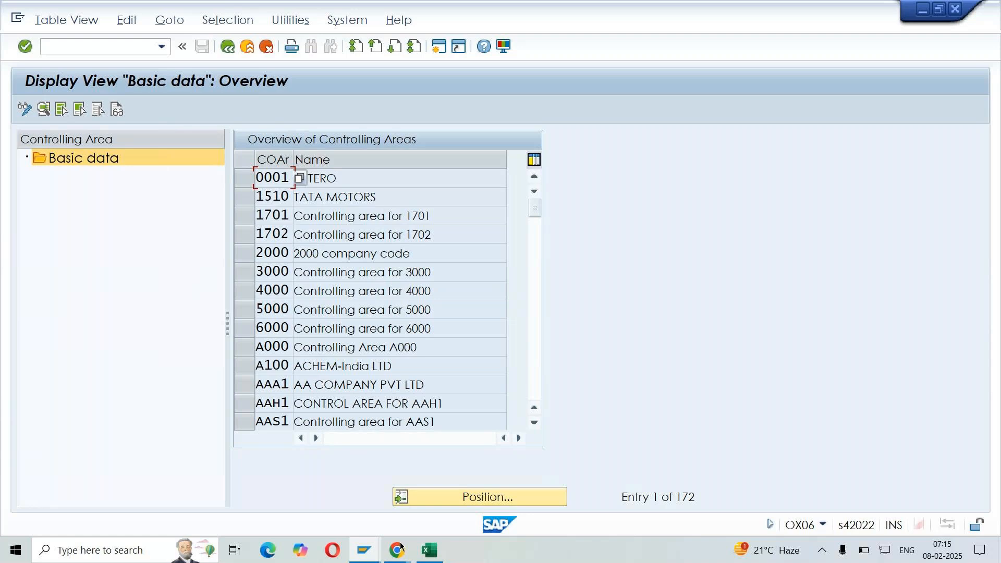
Switch to the SD DEMO workbook and add "T CODE" with "SM12 - Remove lock entries" in row 84 of Sheet2
click(430, 550)
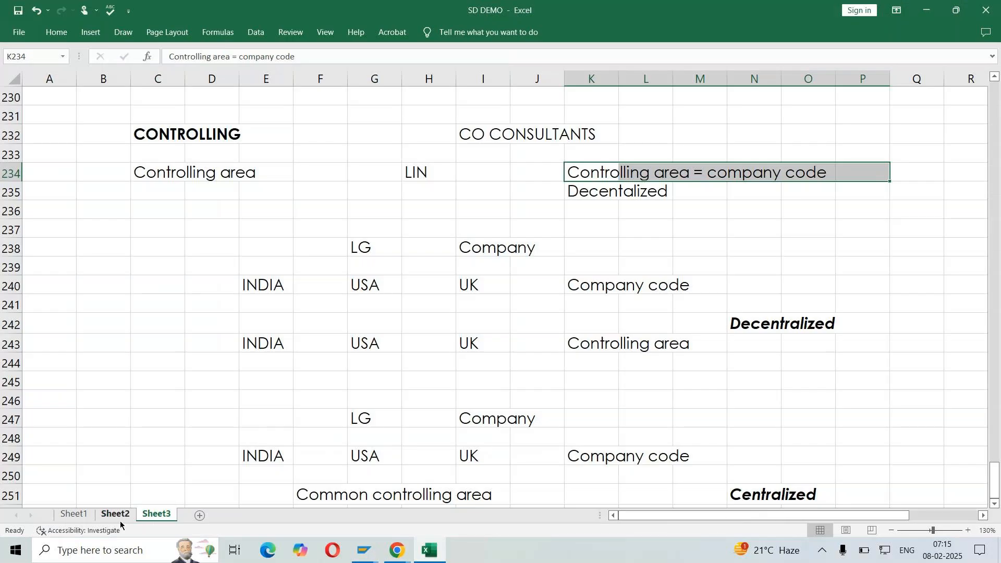
click(116, 515)
scroll(266, 369, down, 11)
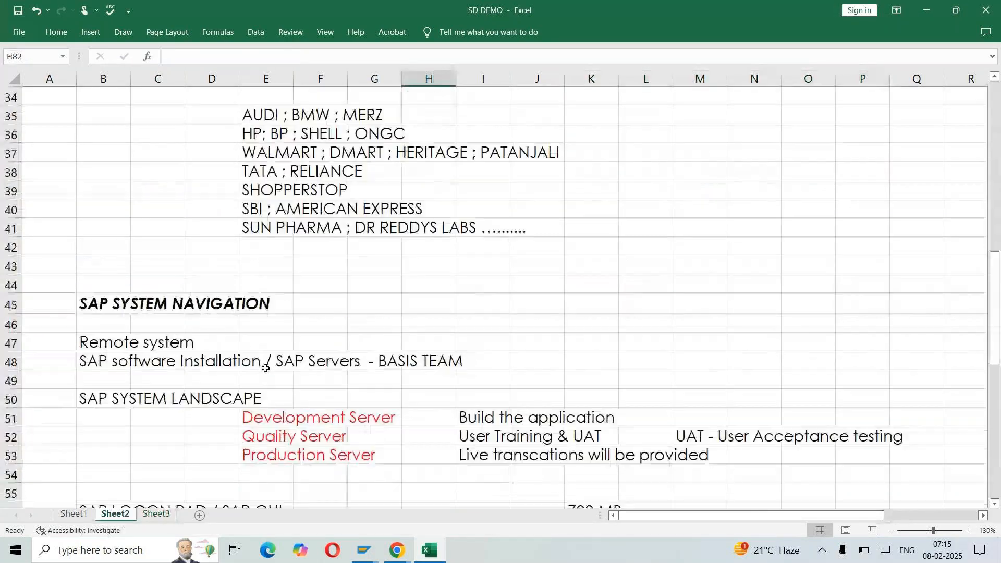
scroll(264, 362, down, 13)
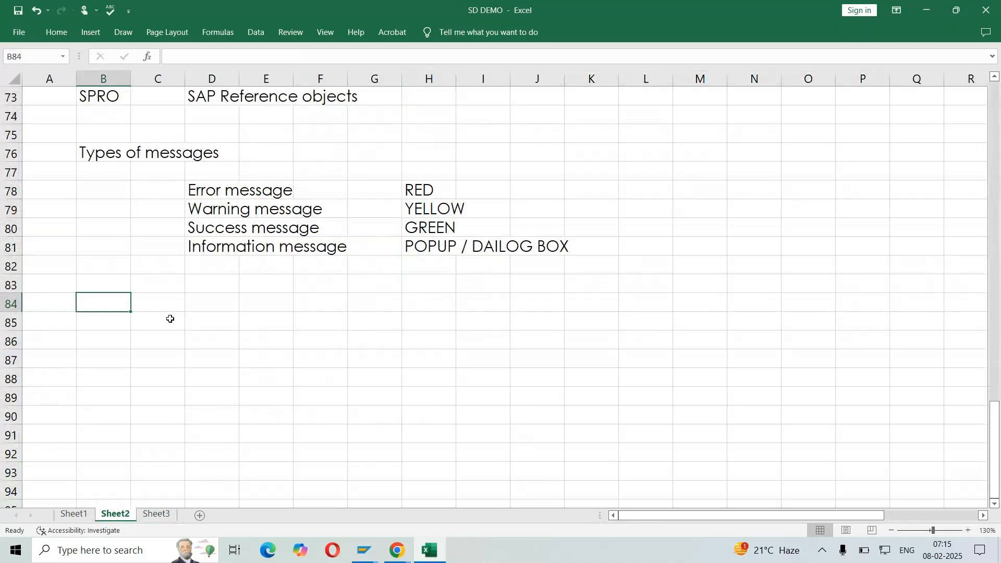
text(T CODE)
key(Tab)
key(Tab)
text(SM12 - Remove l)
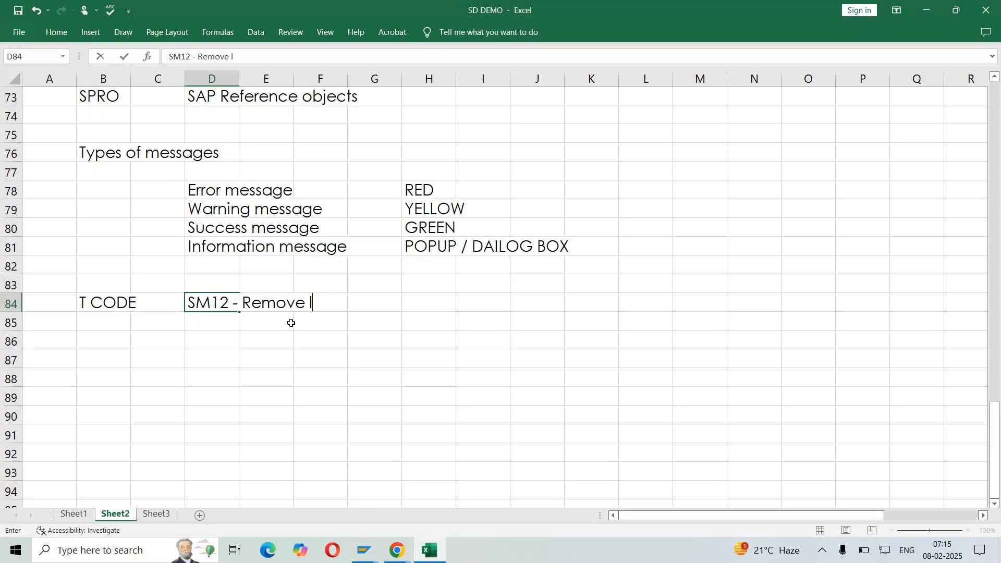
text(ock entries)
key(Return)
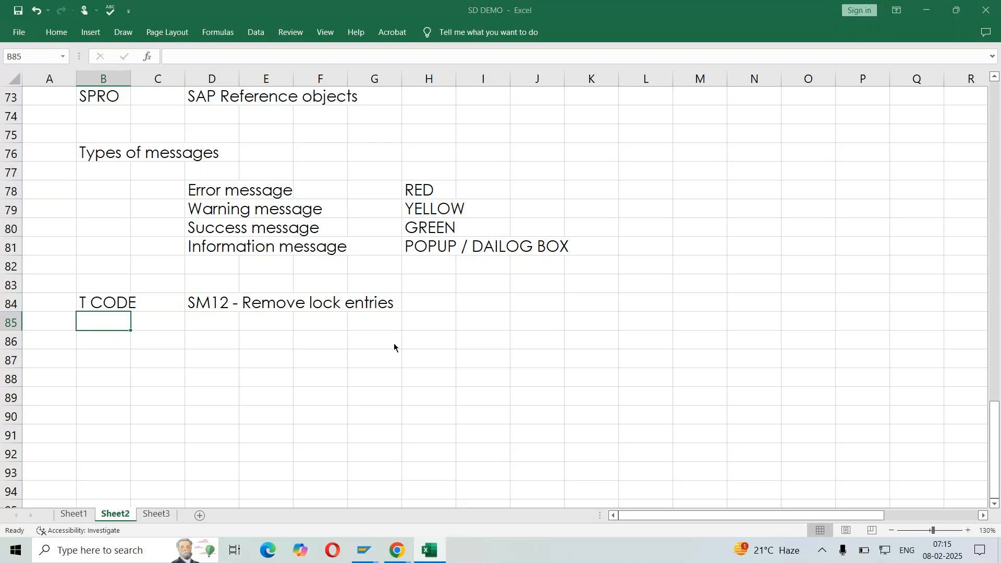
Return to SAP, create an additional session and run transaction SM12 in it
key(alt+Tab)
click(88, 45)
text(/o)
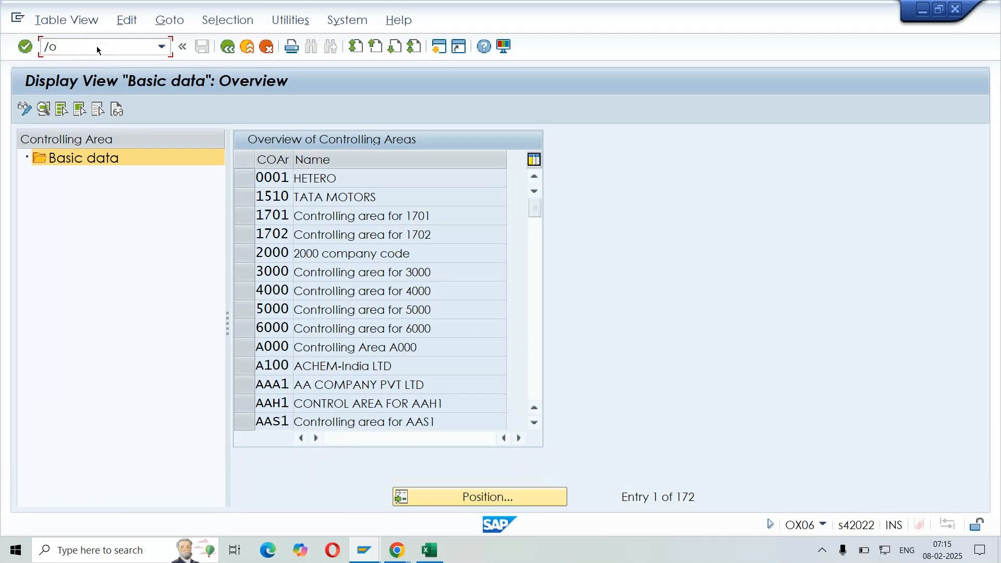
key(Return)
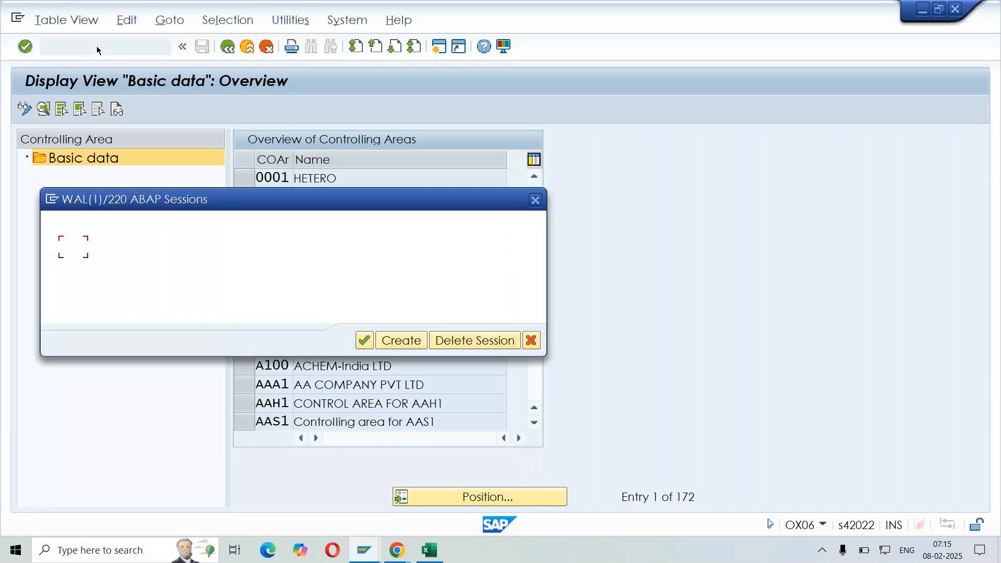
click(402, 340)
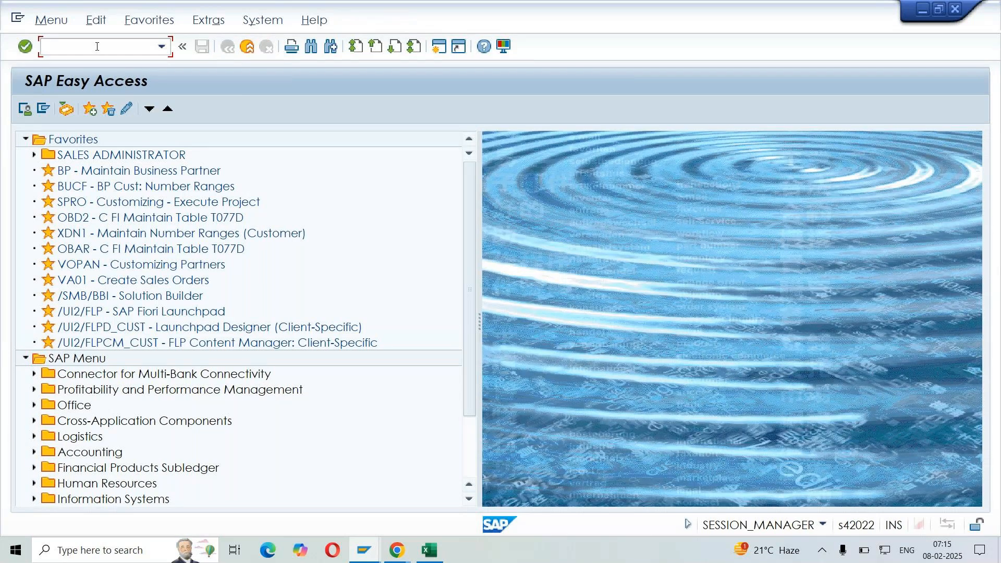
text(sm12)
key(Return)
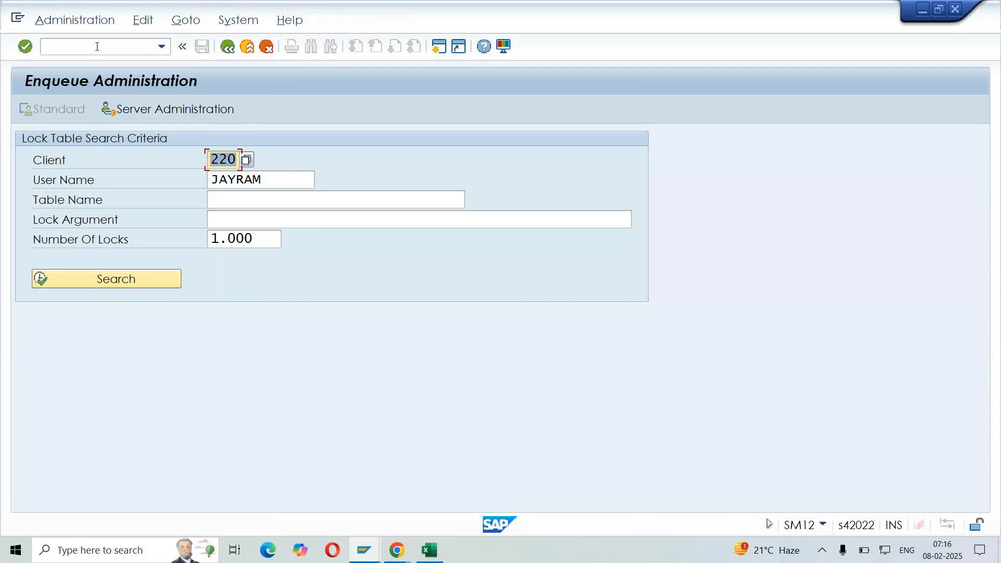
Clear the client and user name criteria and search the lock table for all lock entries
key(Delete)
double_click(268, 179)
key(Delete)
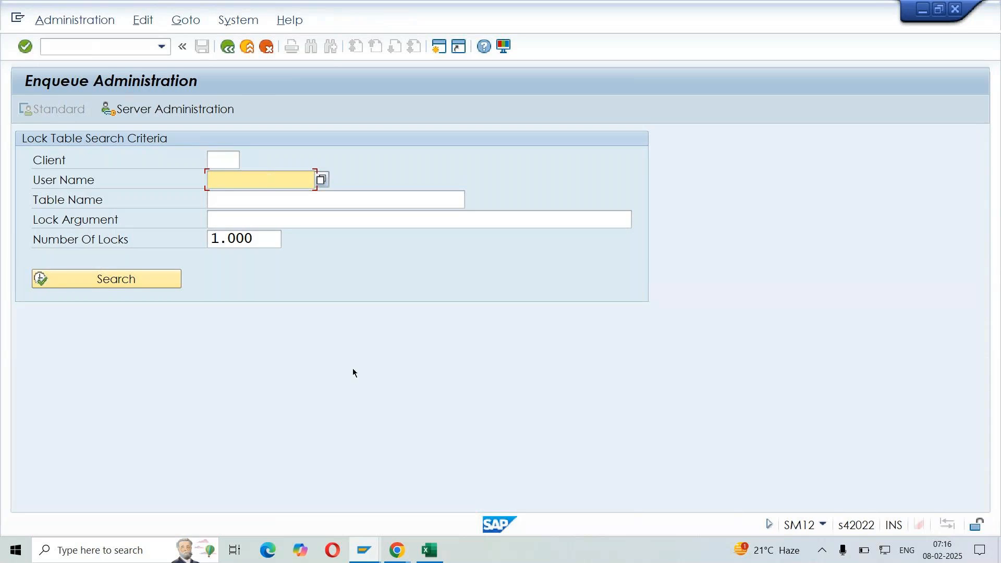
click(81, 280)
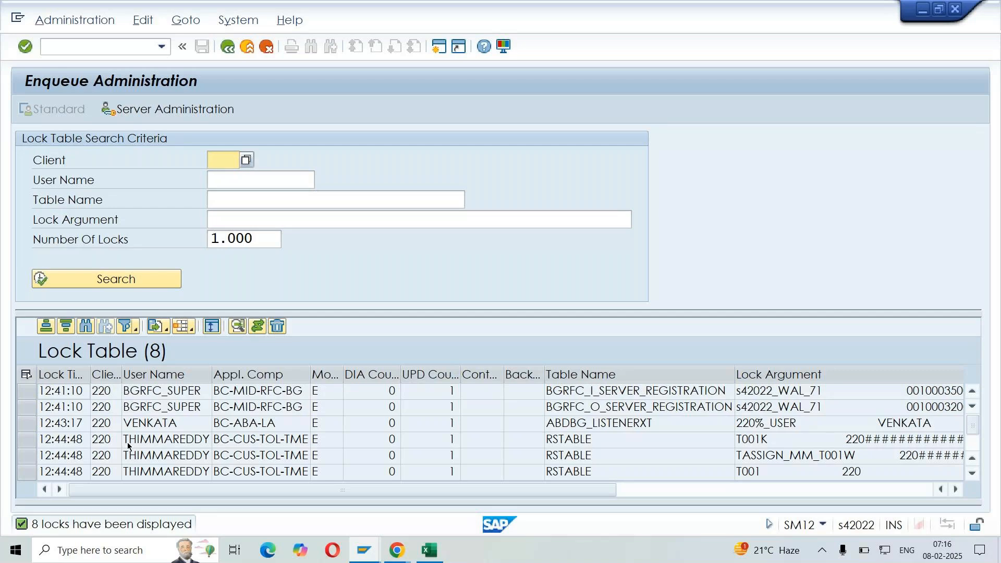
Select all entries in the lock table and delete them, agreeing to the deletion
click(26, 375)
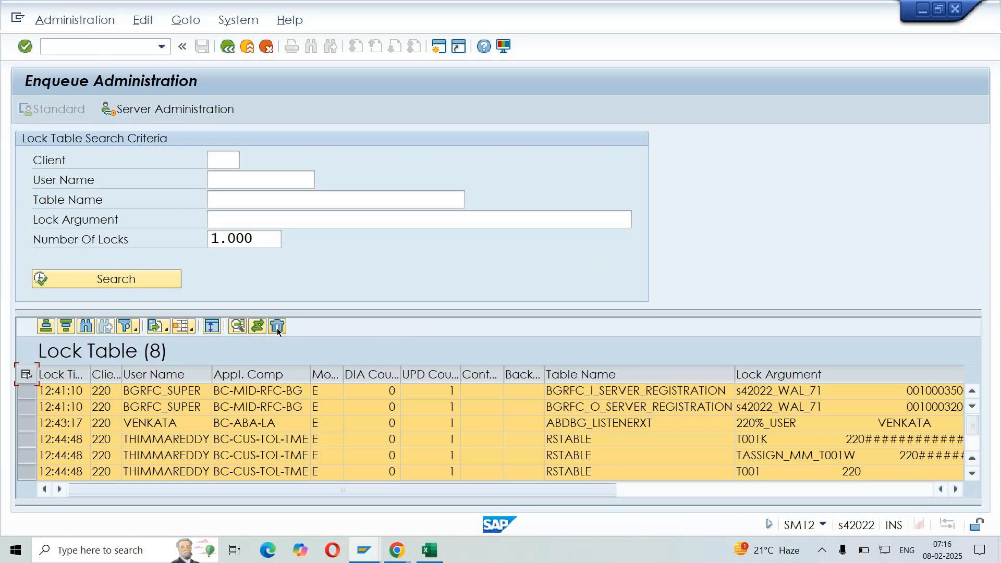
click(277, 327)
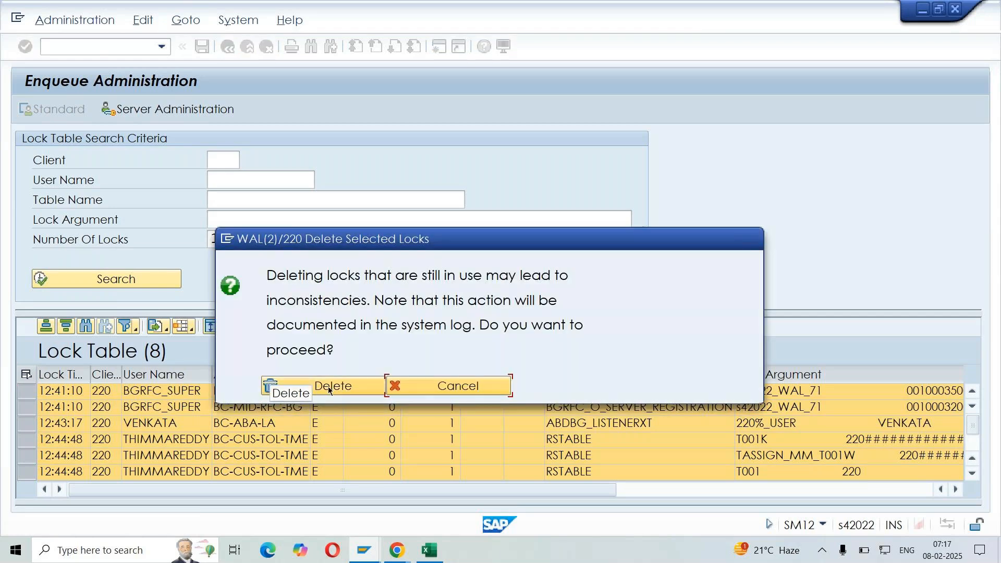
click(328, 387)
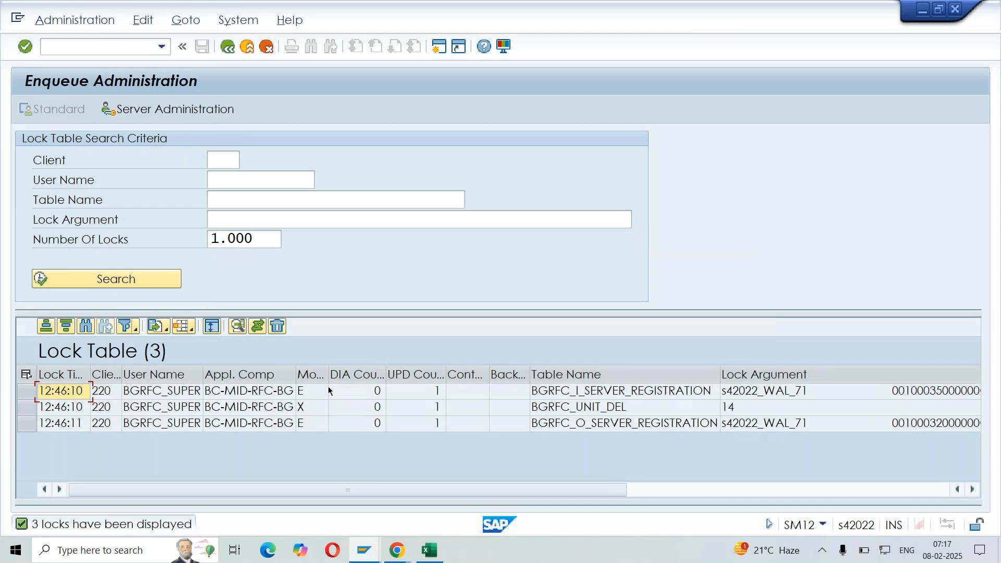
Return to the controlling area overview session and switch it from display to change mode
key(alt+Tab)
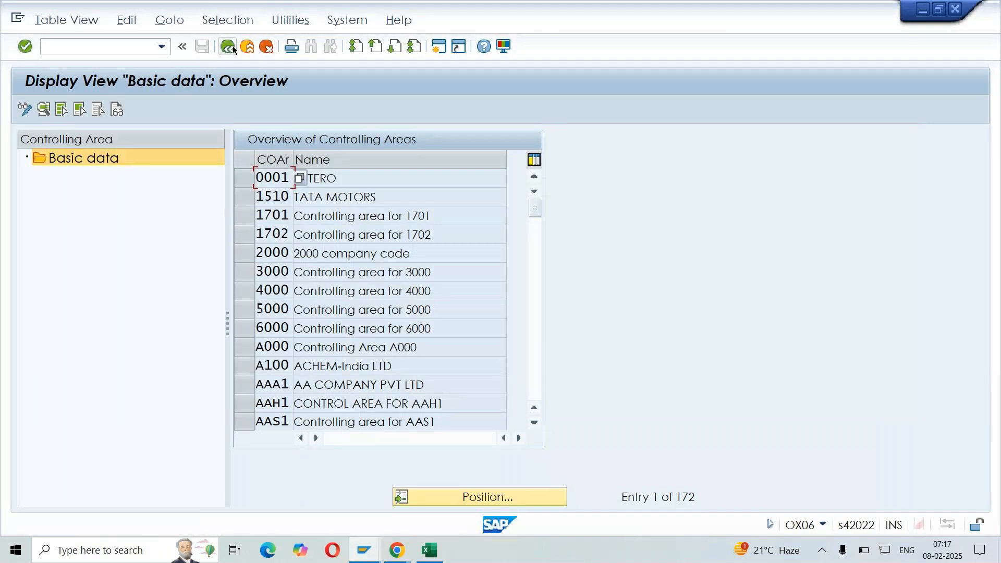
click(25, 109)
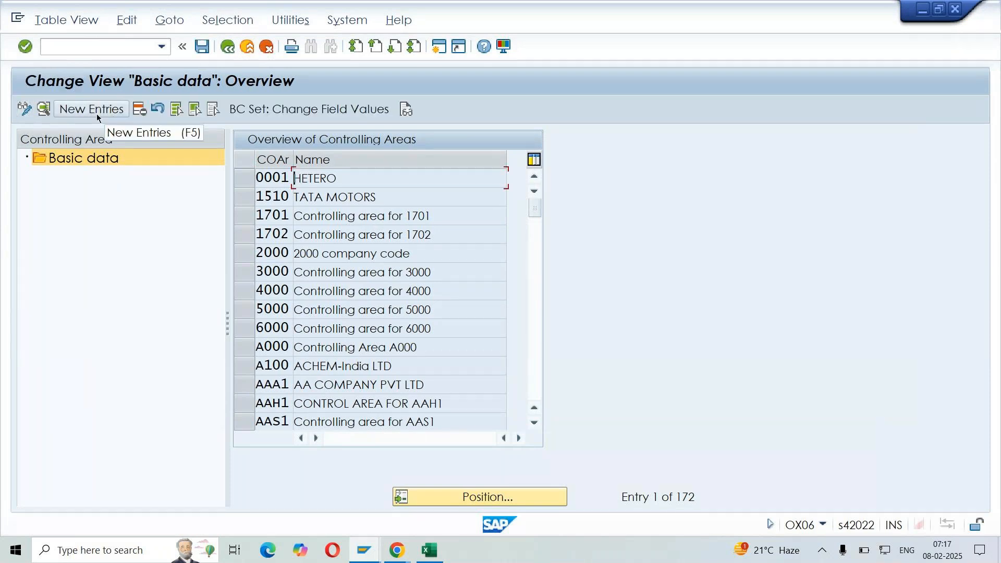
click(24, 109)
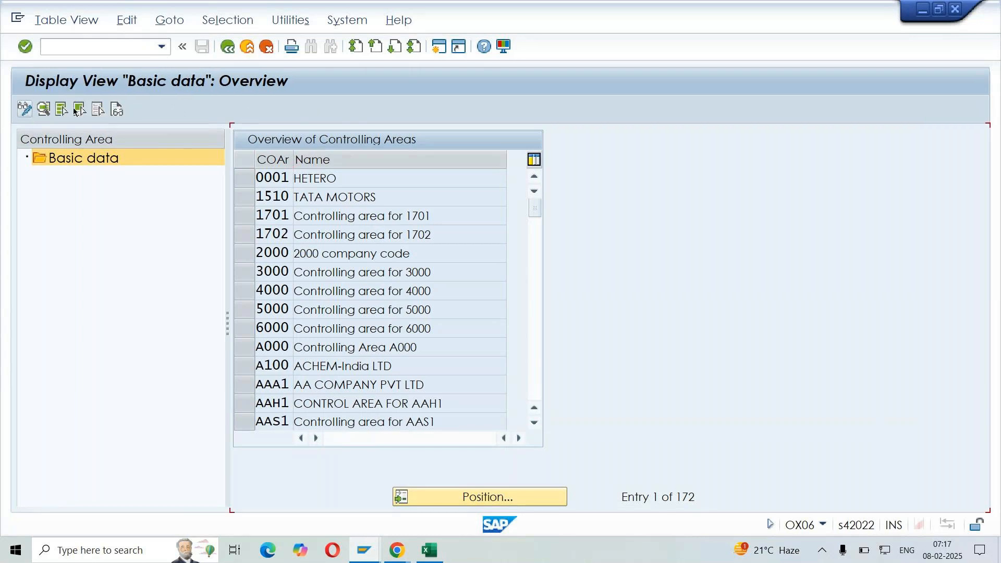
key(ctrl+F1)
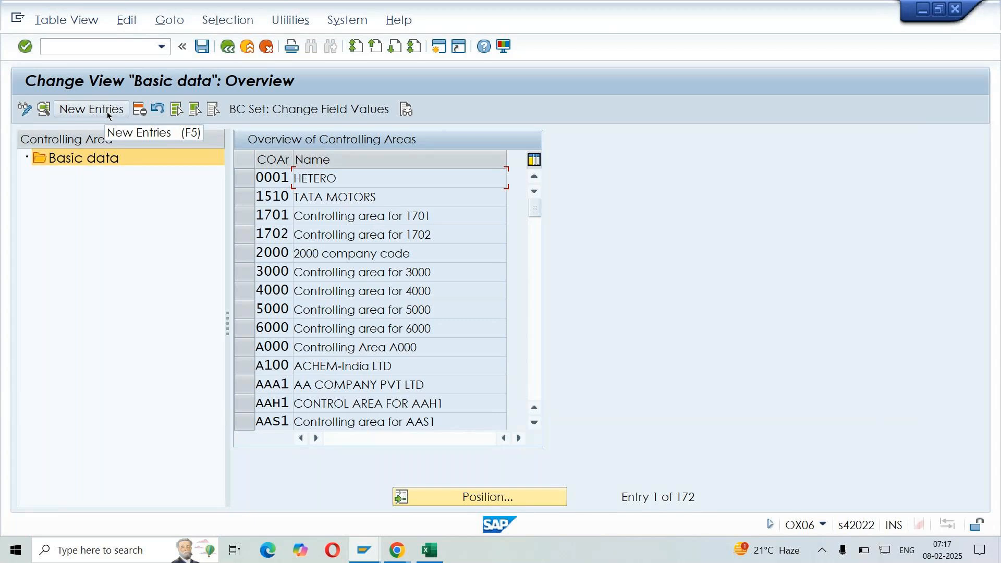
Start a new controlling area entry and open the company code selection for COArea = CCode
click(107, 112)
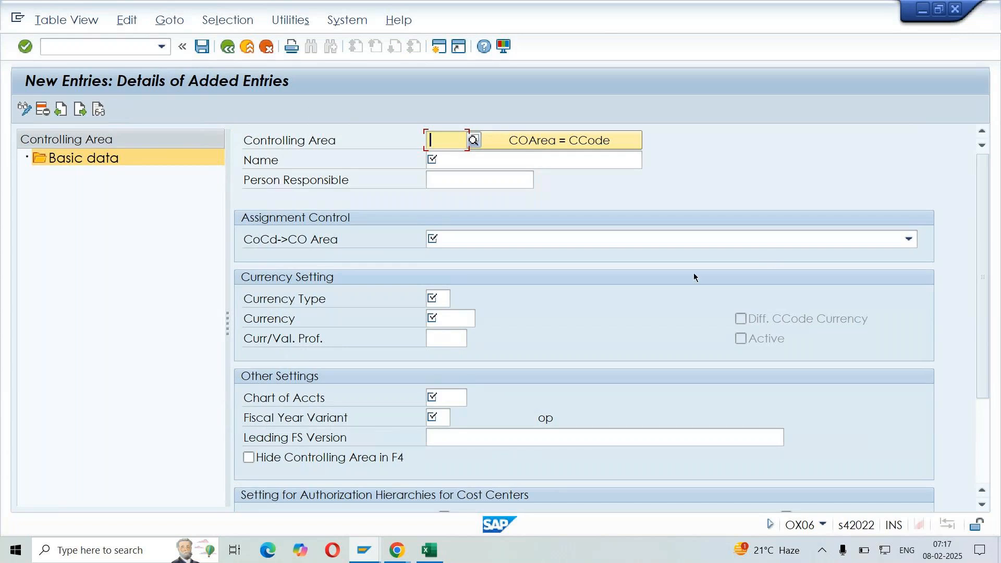
click(518, 145)
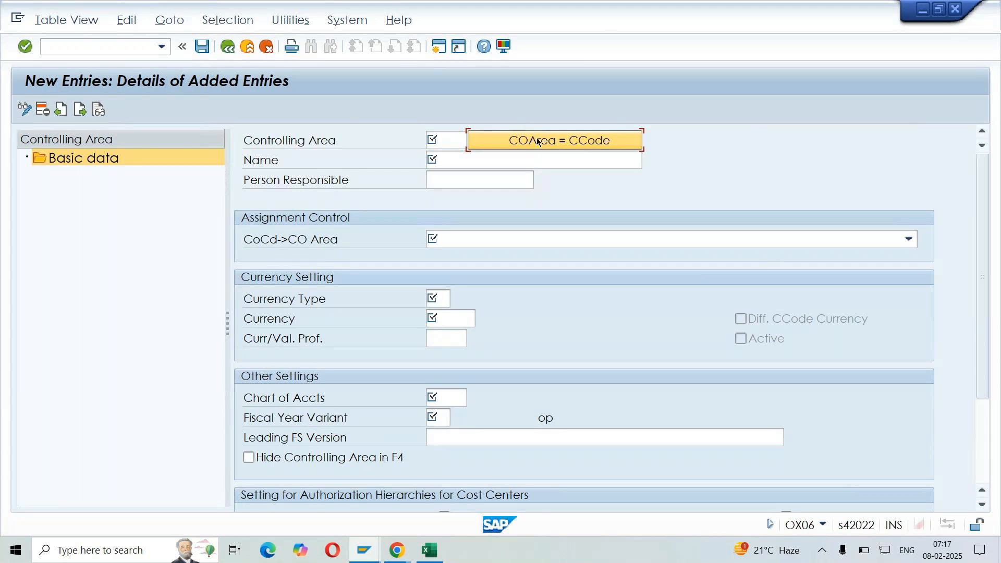
click(600, 145)
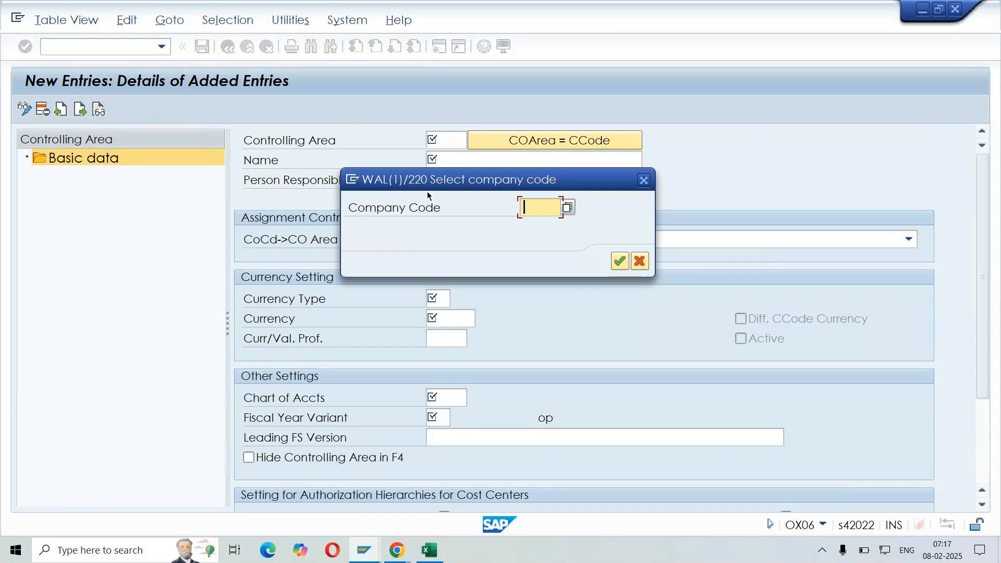
Copy company code LIN from Sheet3 of the SD DEMO workbook and apply it as the new controlling area's company code
key(alt+Tab)
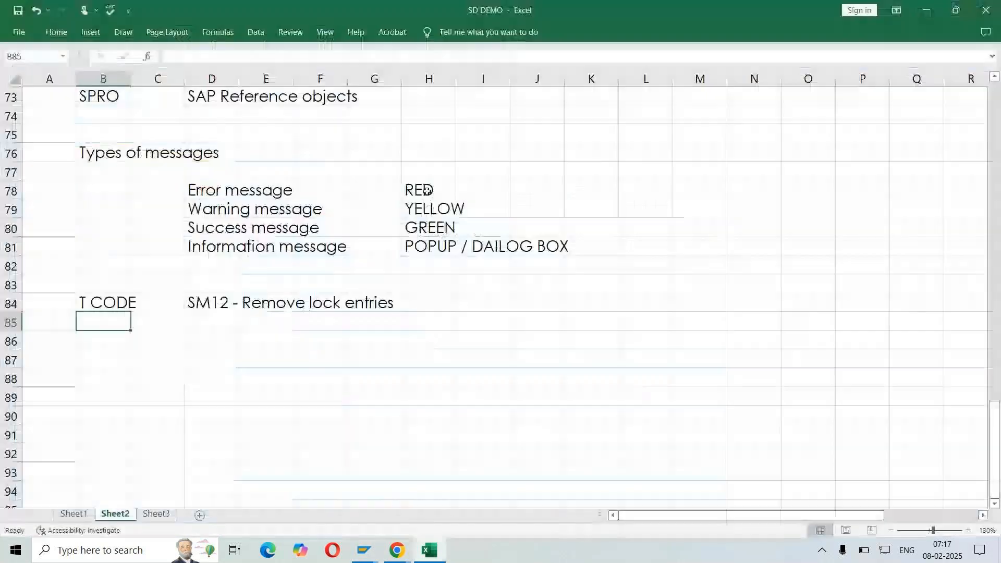
scroll(427, 190, up, 3)
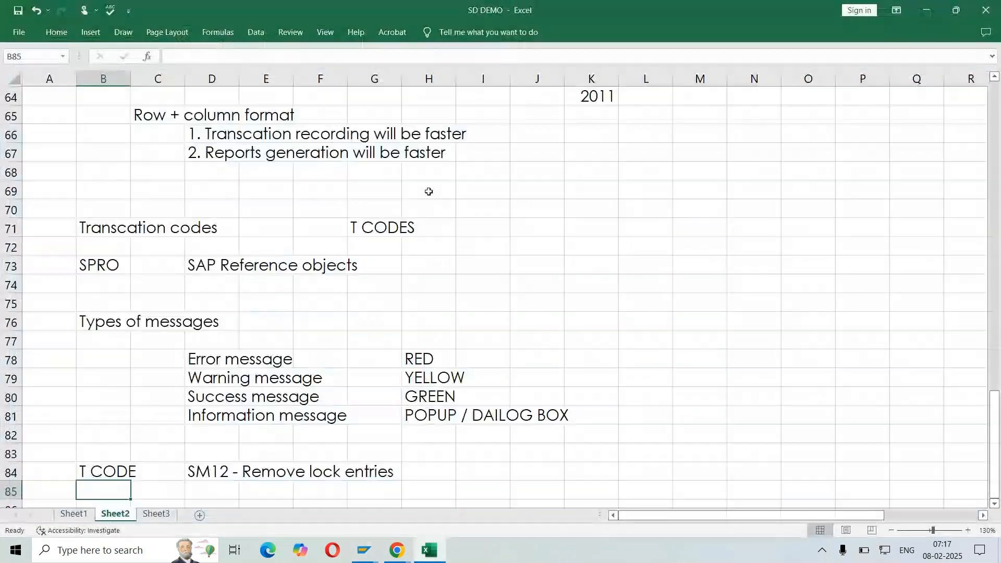
click(158, 514)
click(429, 364)
scroll(457, 182, up, 3)
scroll(457, 183, up, 4)
click(428, 205)
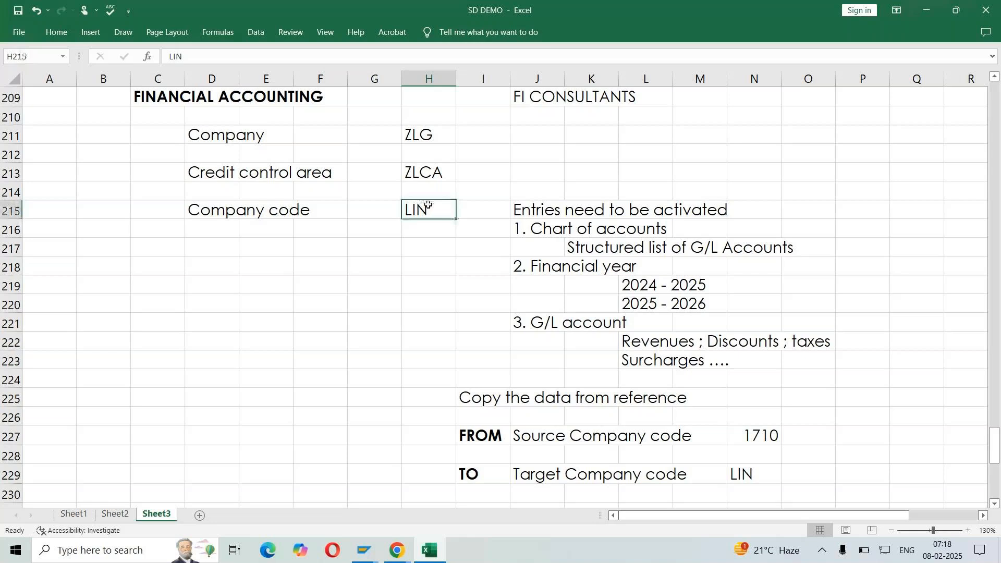
key(alt+Tab)
text(LIN)
click(619, 261)
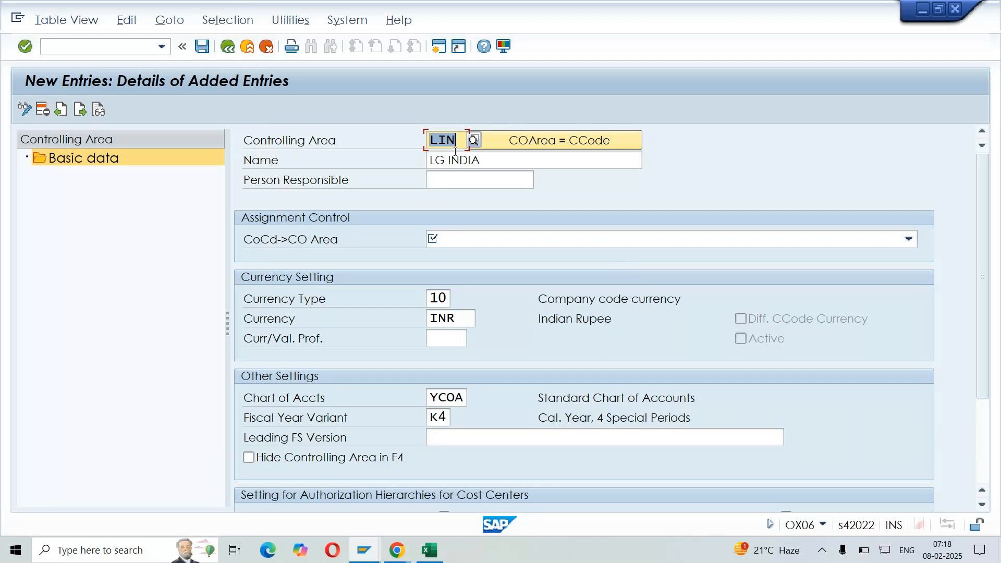
Review the new entry's controlling area, name, currency, chart of accounts and fiscal year variant
click(461, 135)
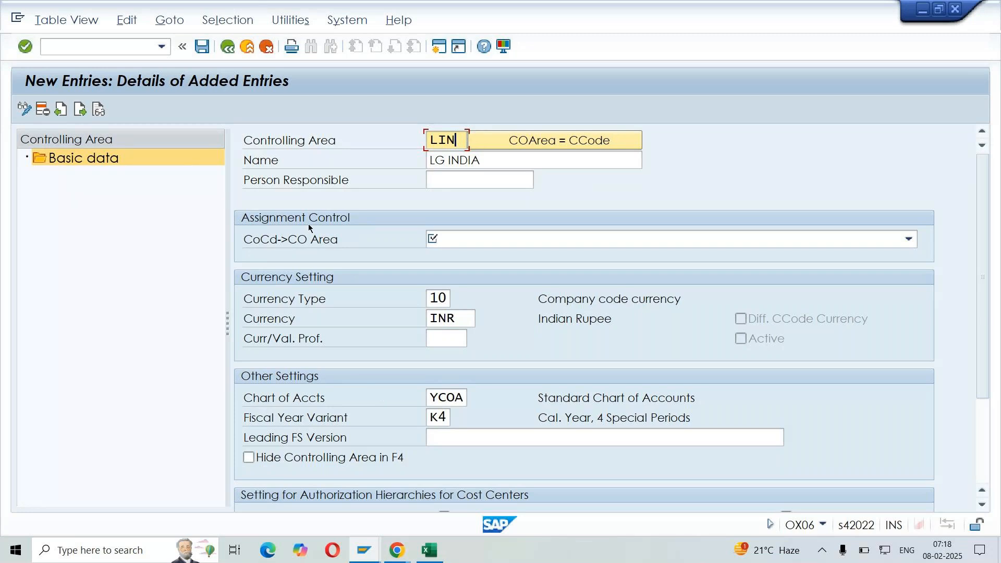
click(519, 165)
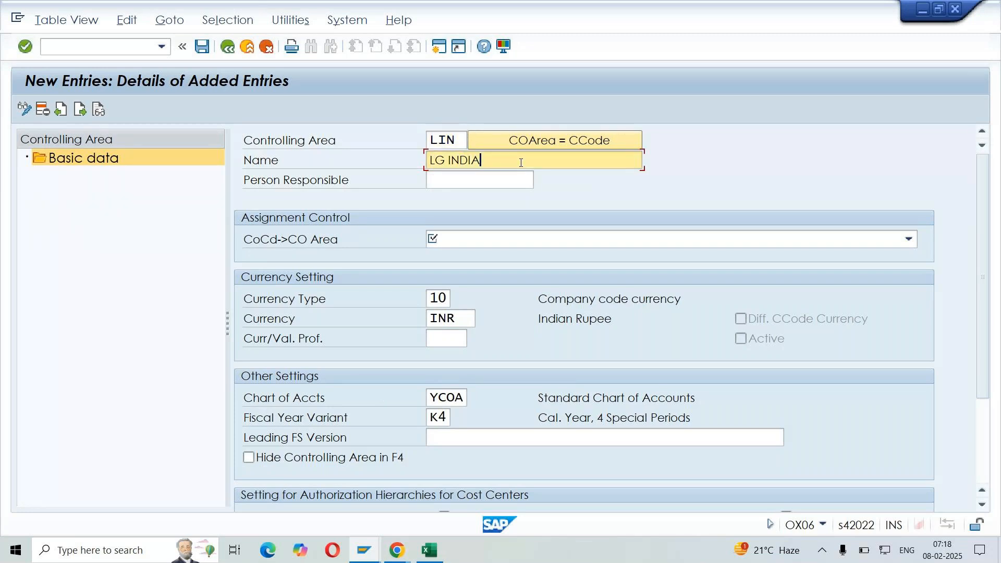
click(443, 323)
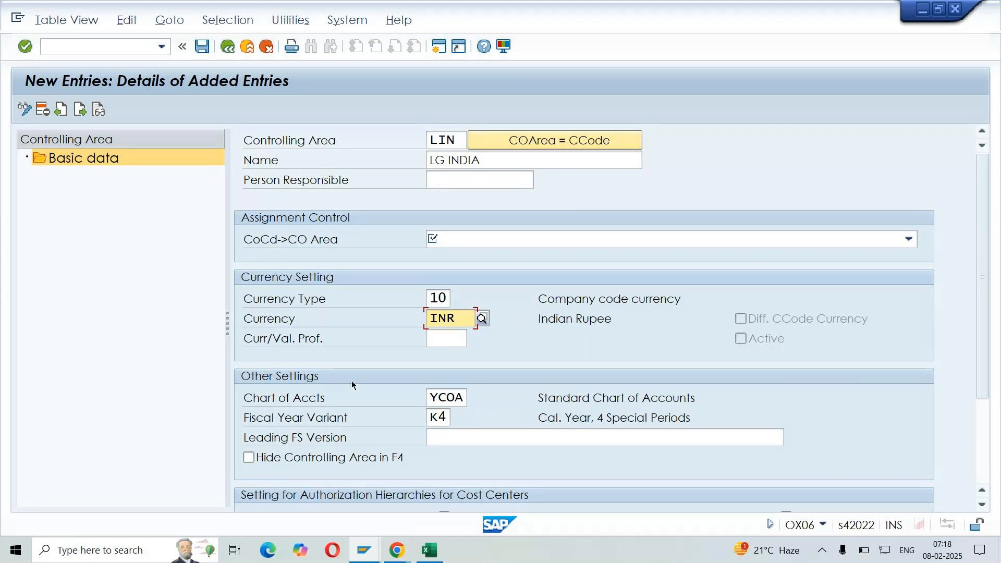
click(339, 401)
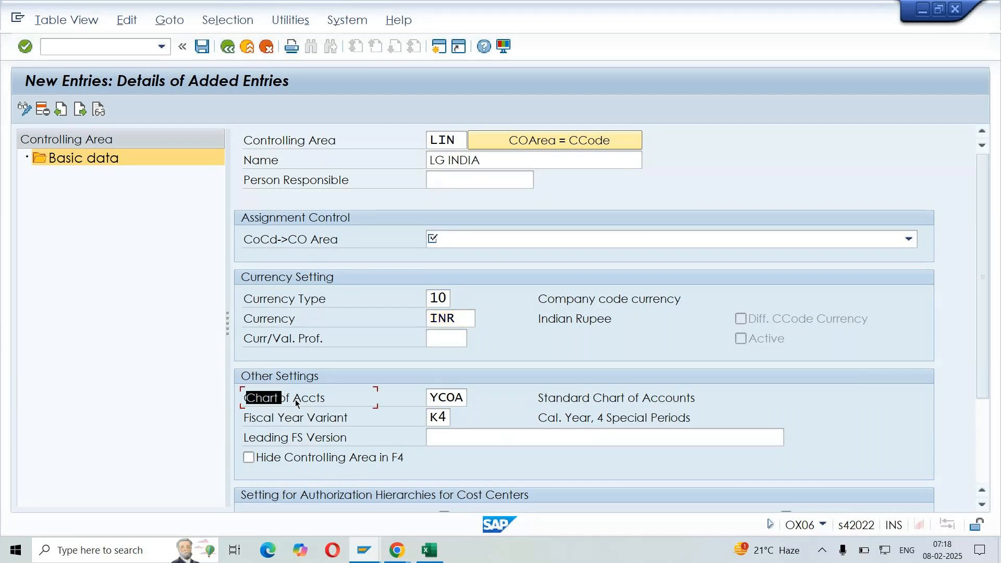
drag(245, 418, 349, 420)
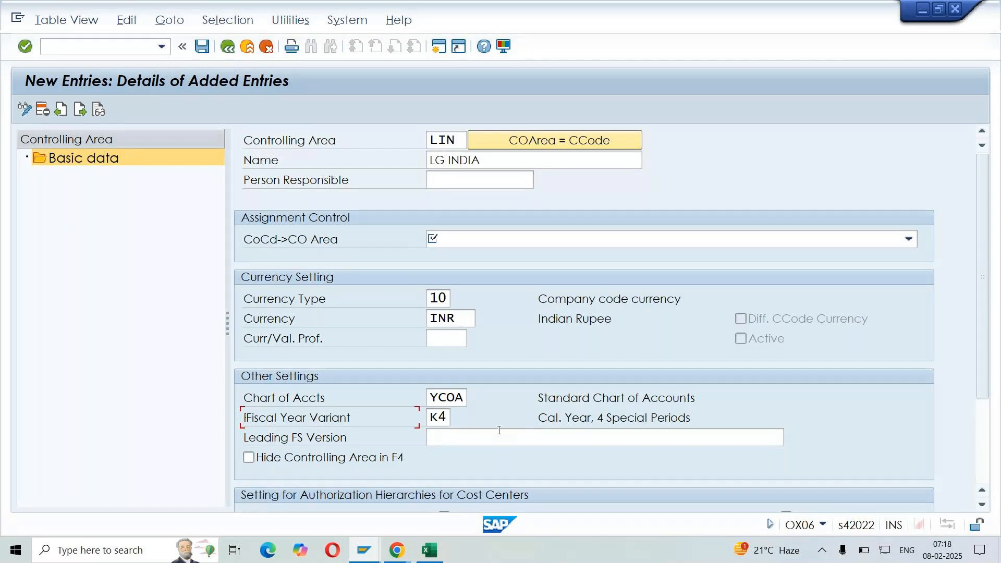
Check the workbook's chart of accounts and financial year notes for company code LIN, then return to the new SAP entry
key(alt+Tab)
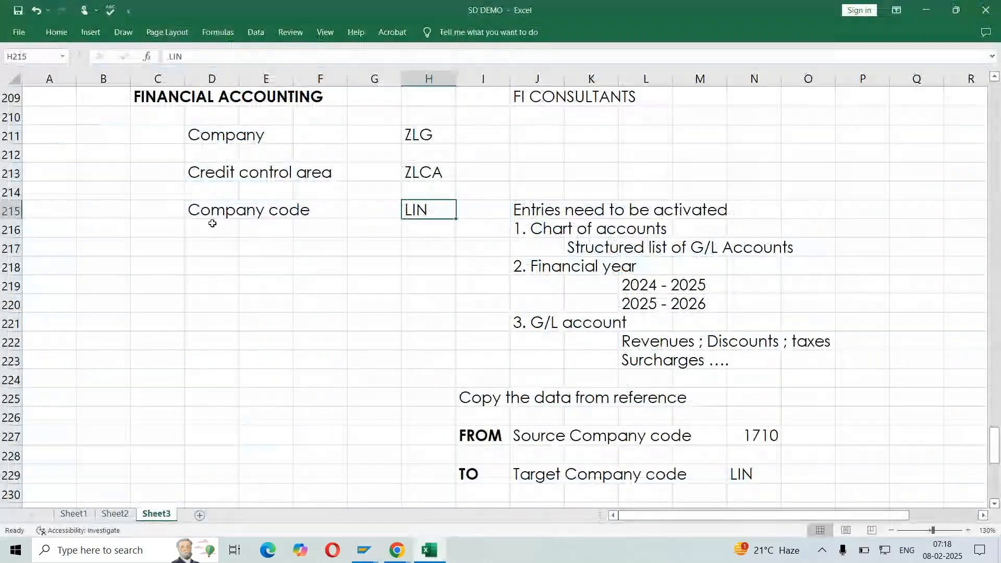
click(212, 224)
drag(521, 229, 815, 301)
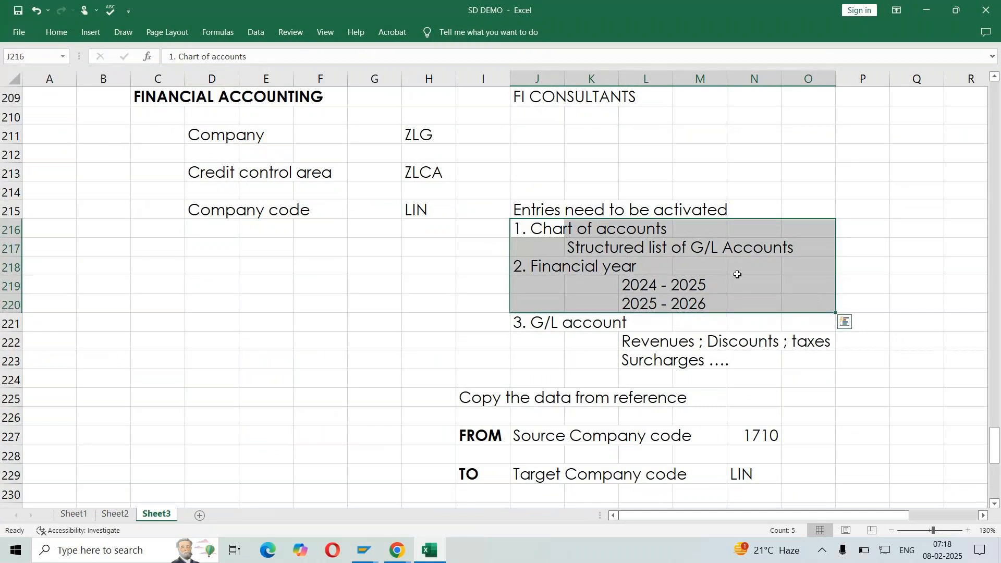
click(762, 281)
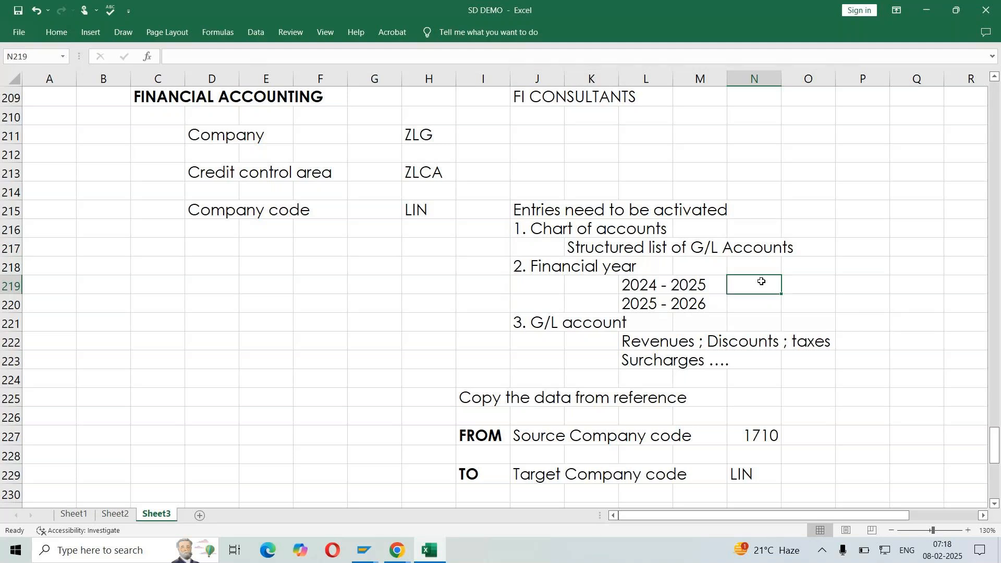
key(alt+Tab)
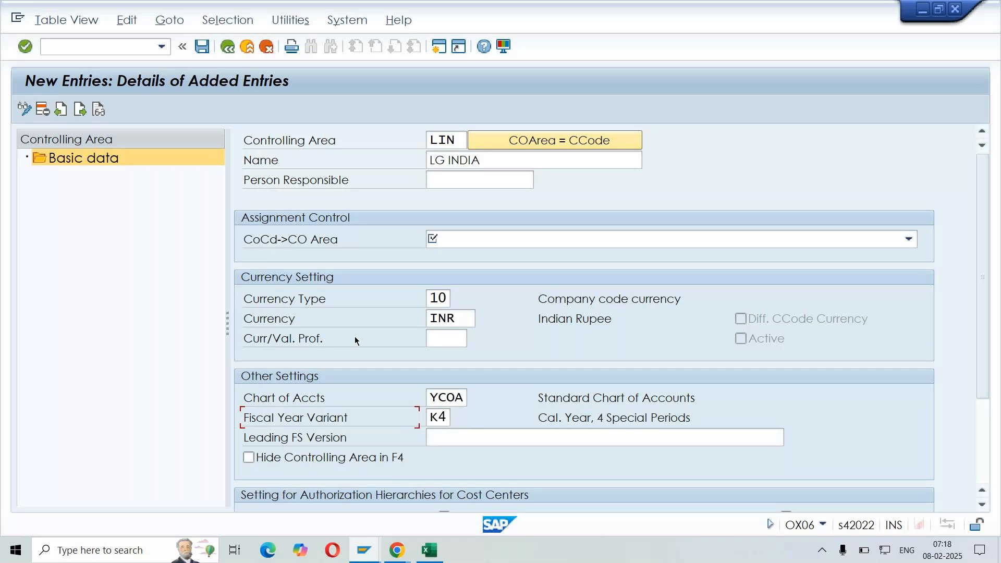
Compare the workbook's entries needing activation, from chart of accounts to G/L account, with the fiscal year variant in the SAP entry
key(alt+Tab)
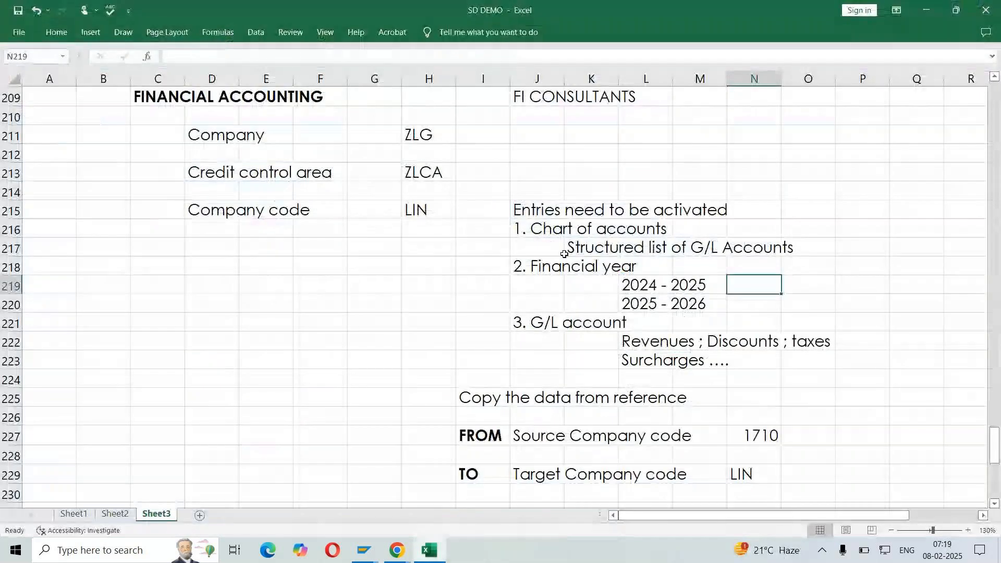
drag(558, 233, 802, 317)
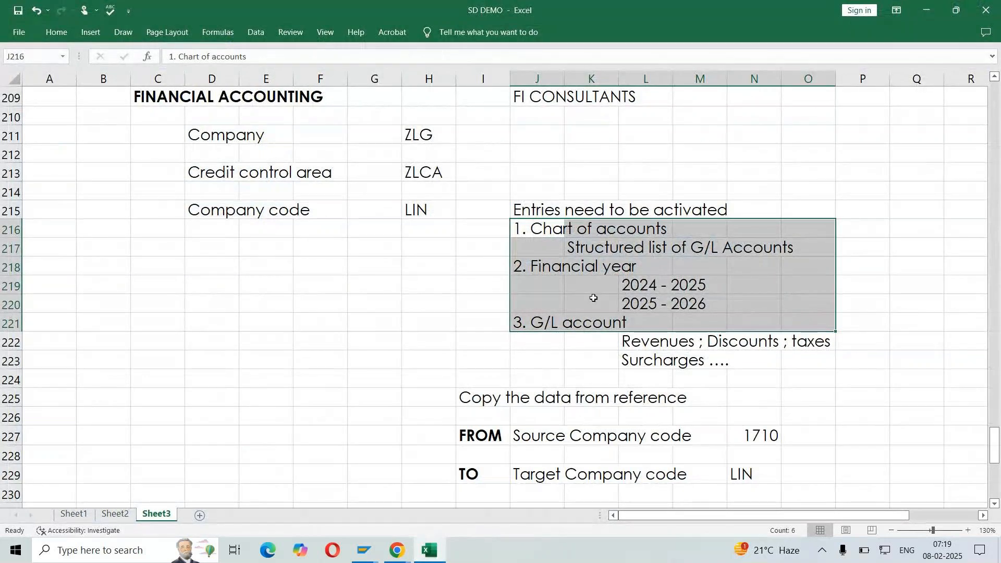
key(alt+Tab)
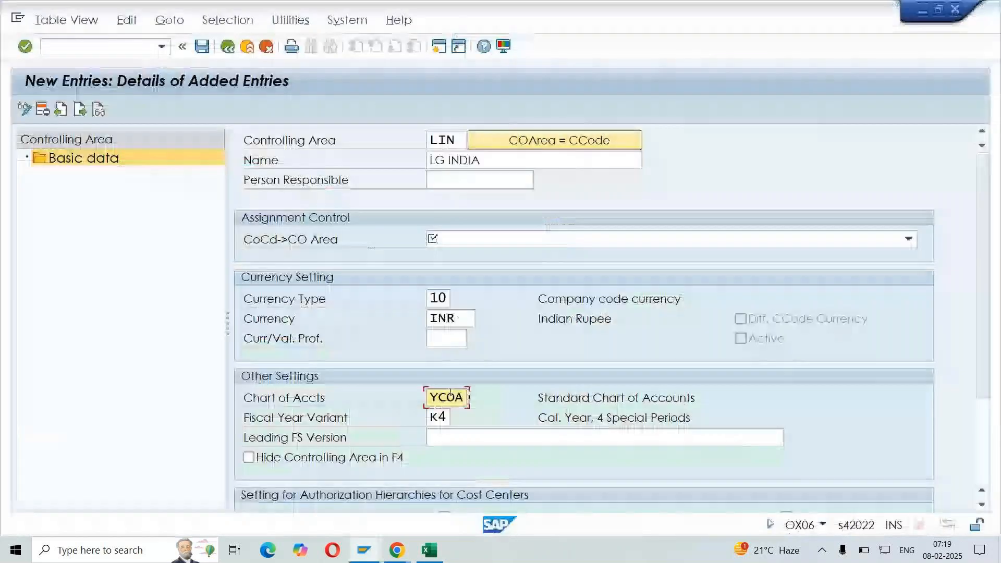
click(438, 418)
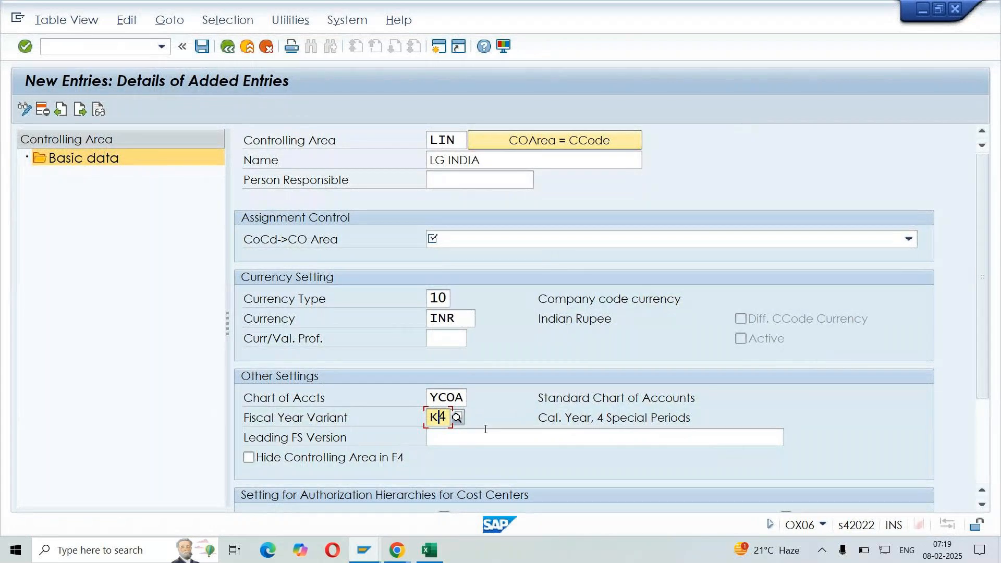
Assign CoCd->CO Area as "Controlling area same as company code", save to the LG - ENTERPRISE STRUCTURE customizing request, and dismiss the messages
click(281, 244)
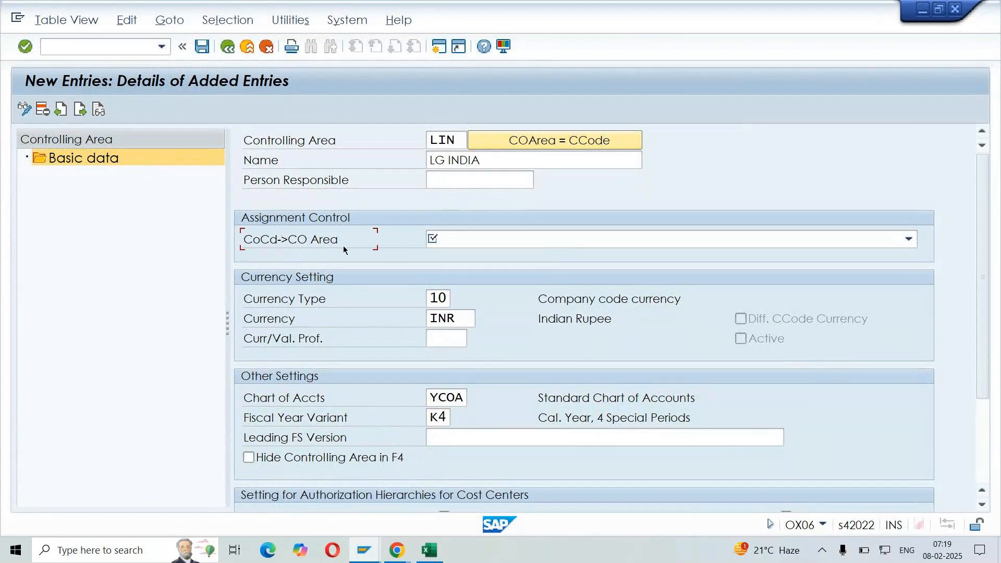
click(489, 243)
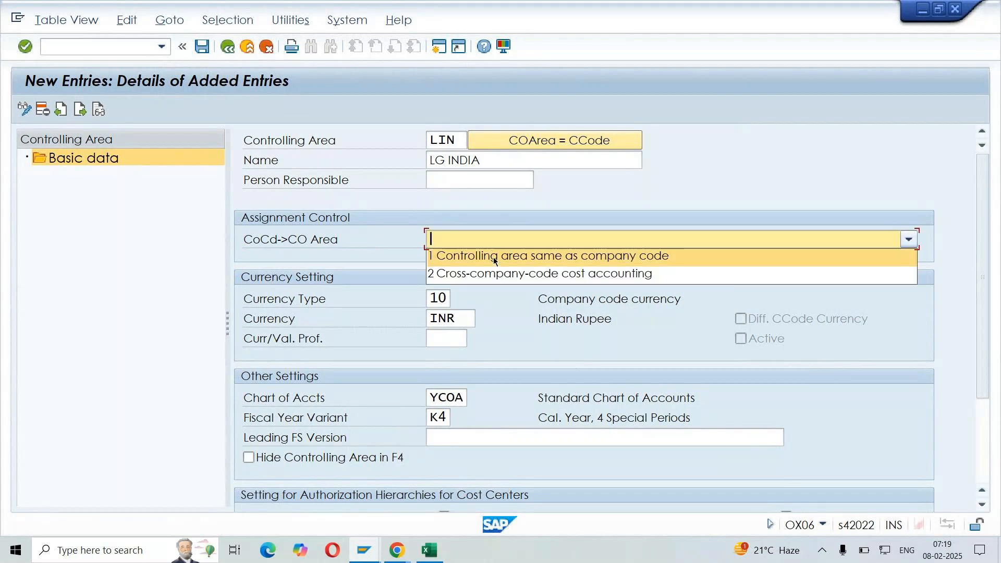
click(605, 257)
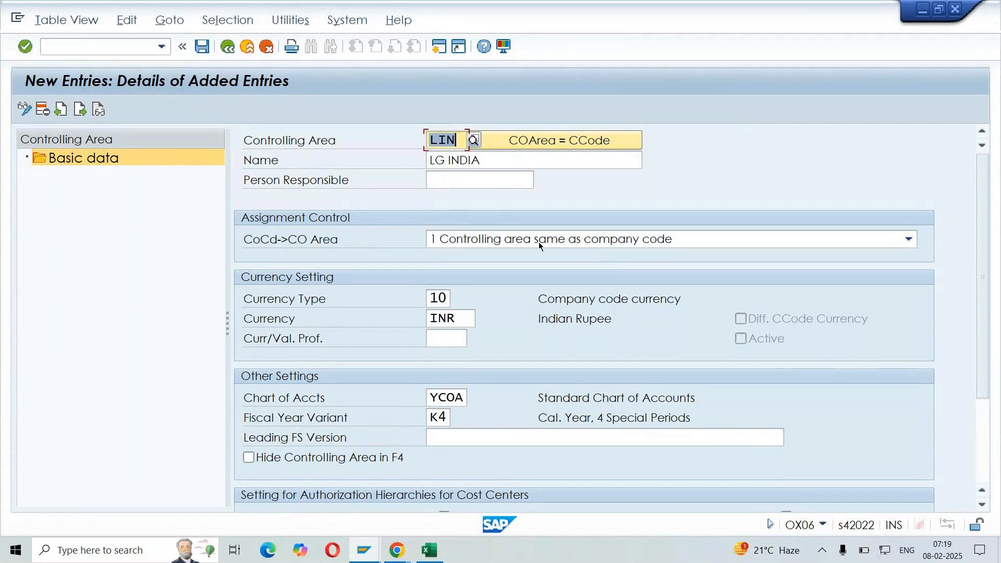
click(202, 48)
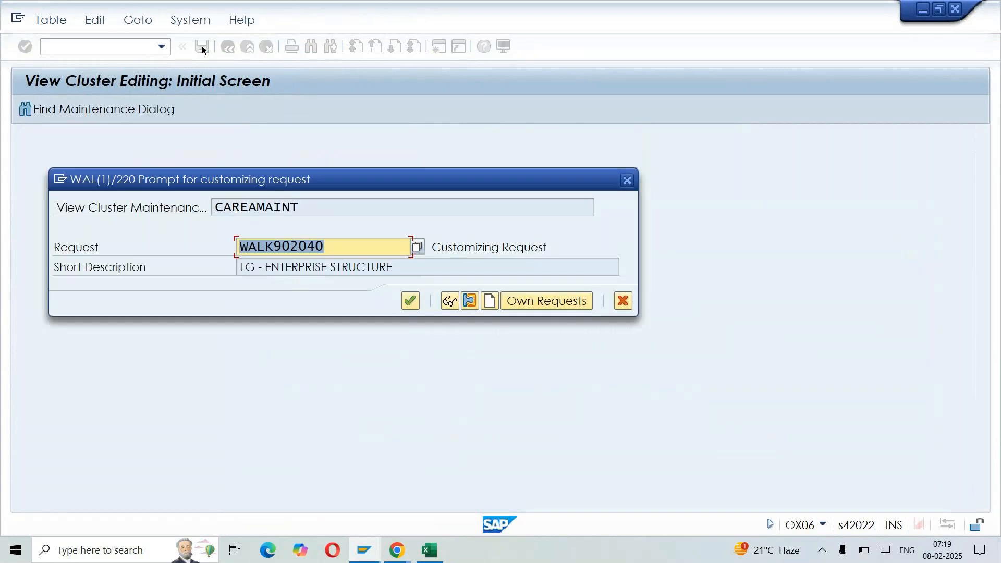
click(410, 302)
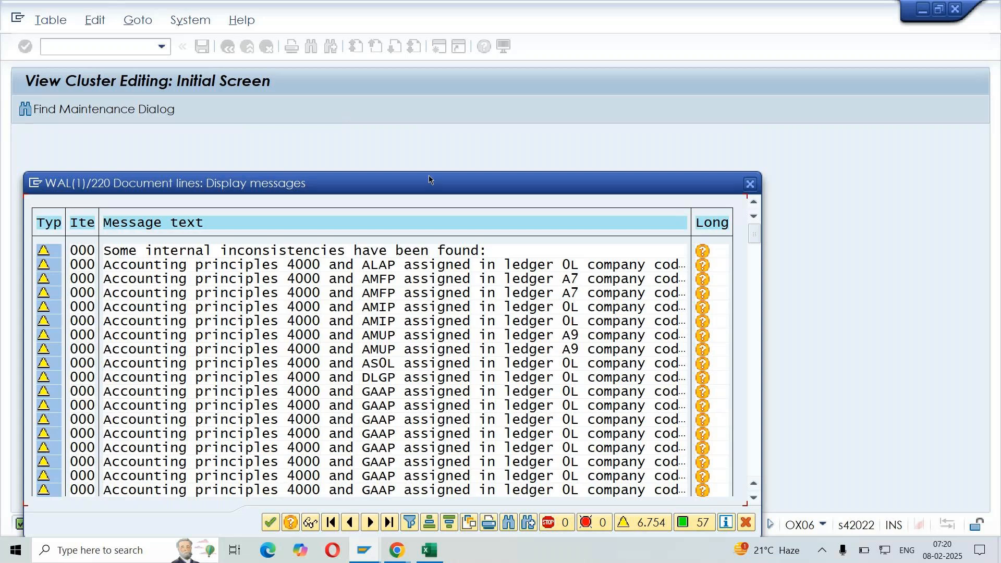
drag(429, 176, 547, 117)
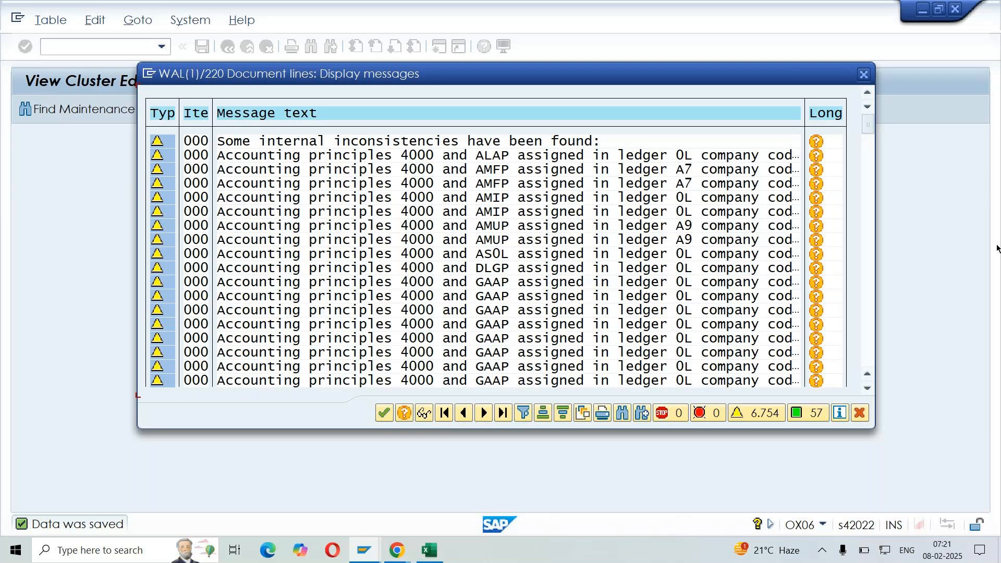
click(860, 412)
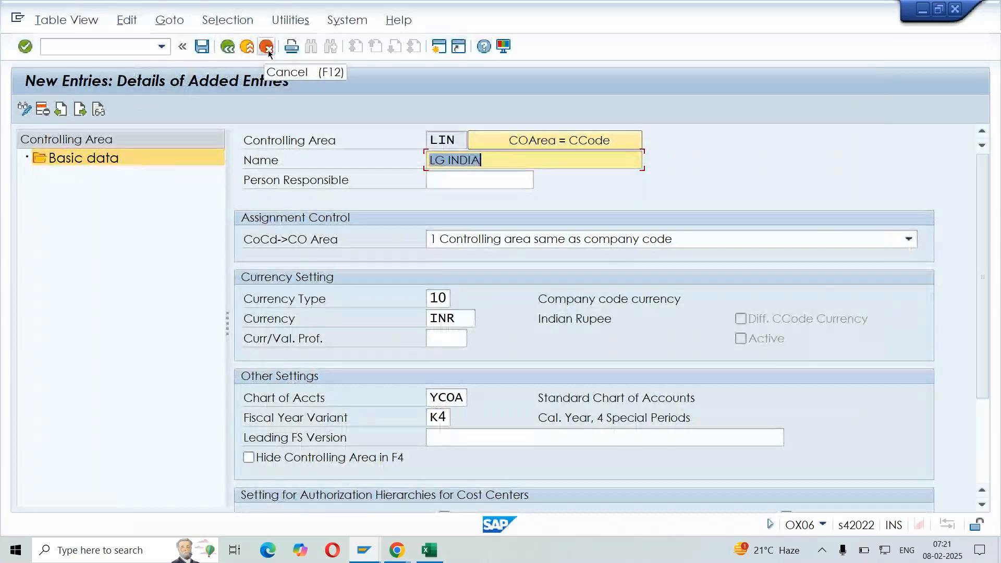
Exit controlling area maintenance to the Display IMG structure, saving the changes and dismissing the message list
click(227, 48)
click(228, 48)
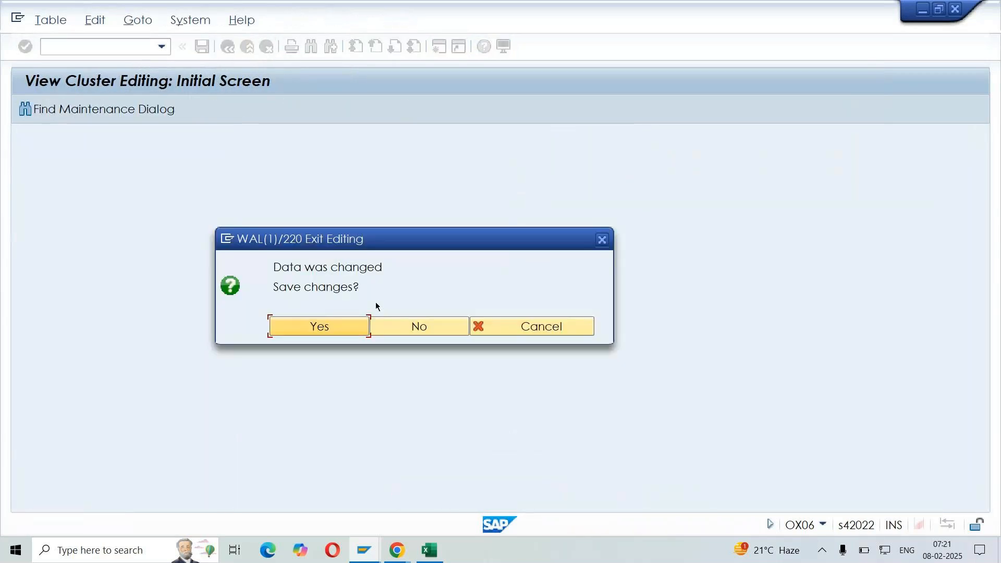
click(552, 329)
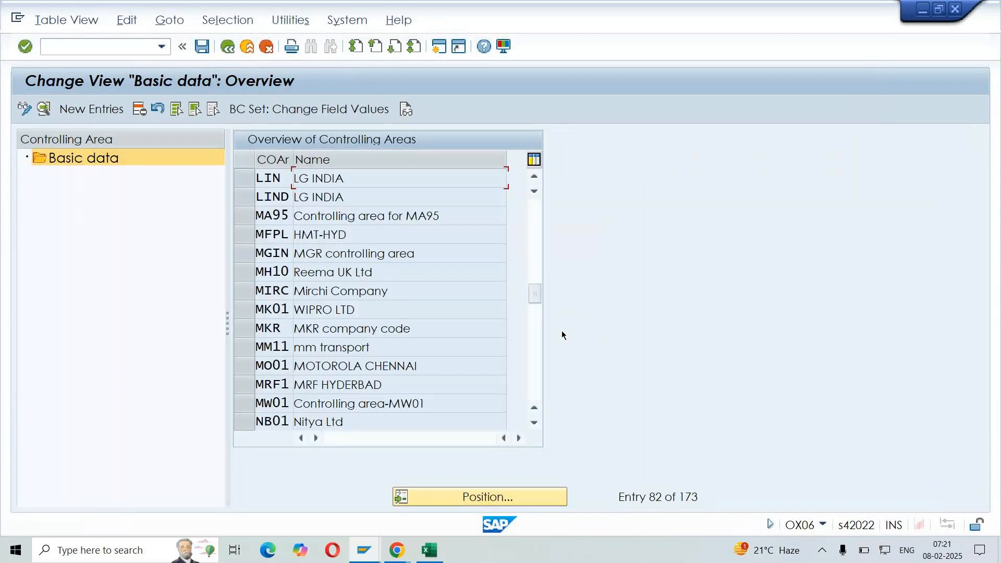
click(252, 50)
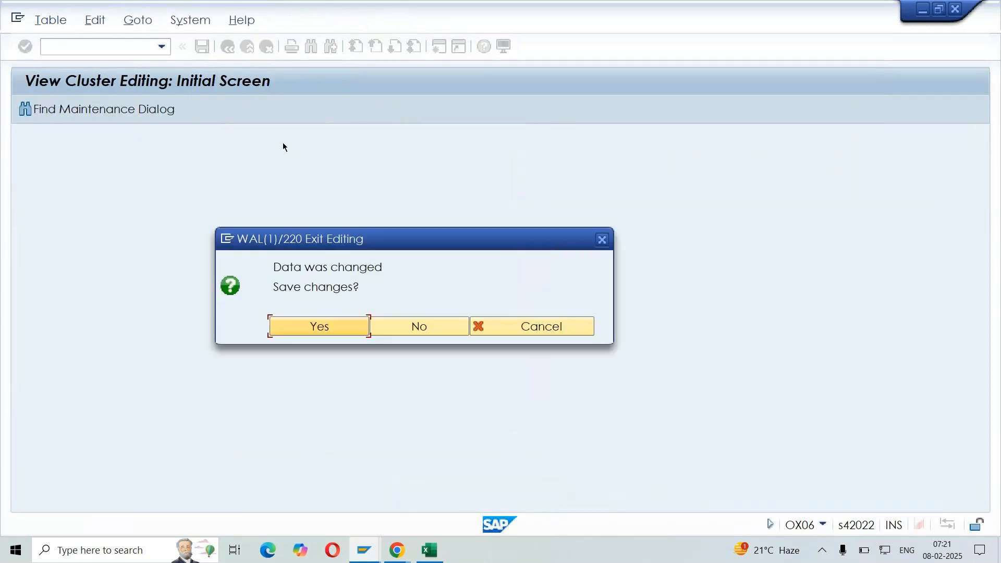
click(327, 334)
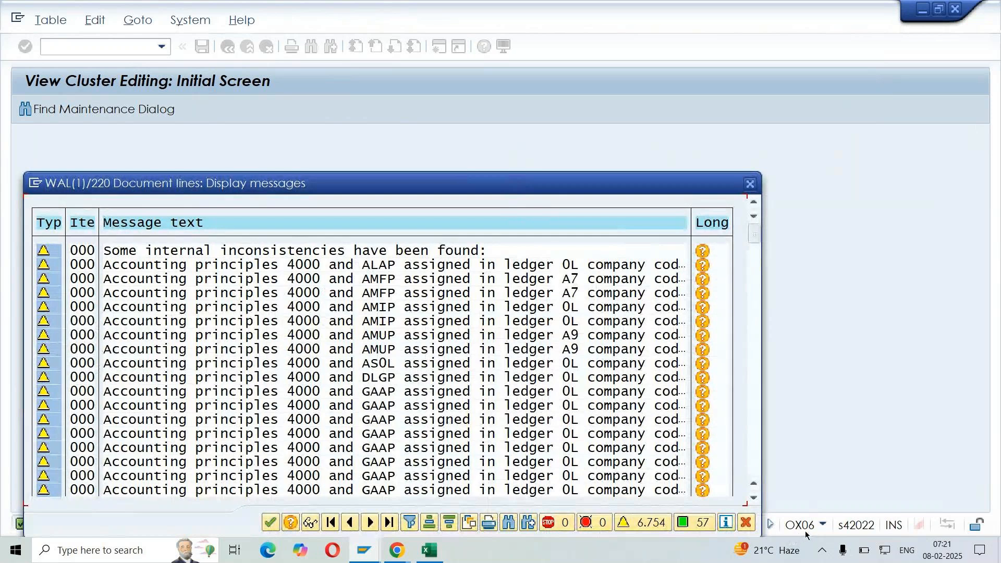
click(747, 523)
key(Escape)
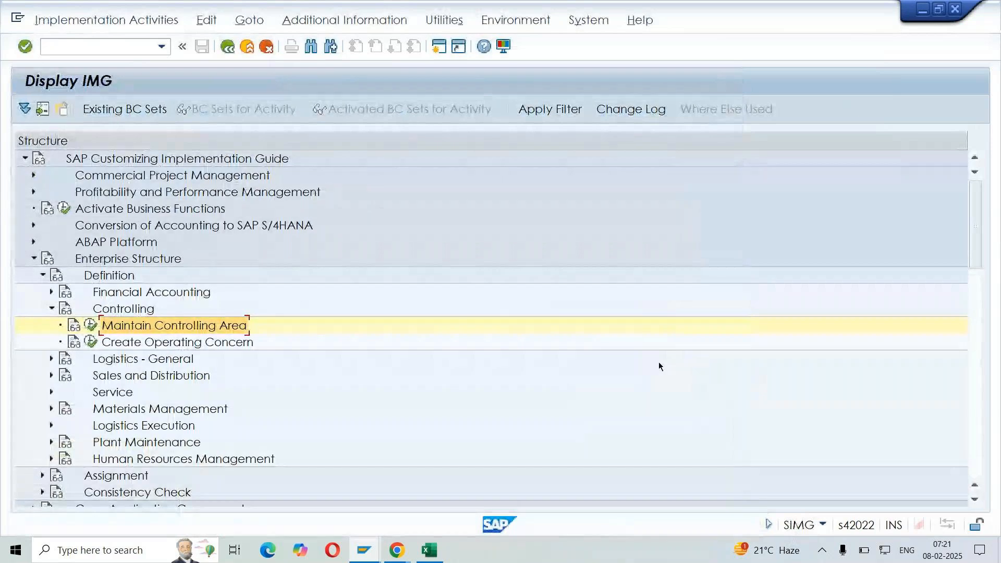
Review the Financial Accounting and Controlling notes in Sheet3 of the SD DEMO workbook, down to the blank rows below them
click(430, 550)
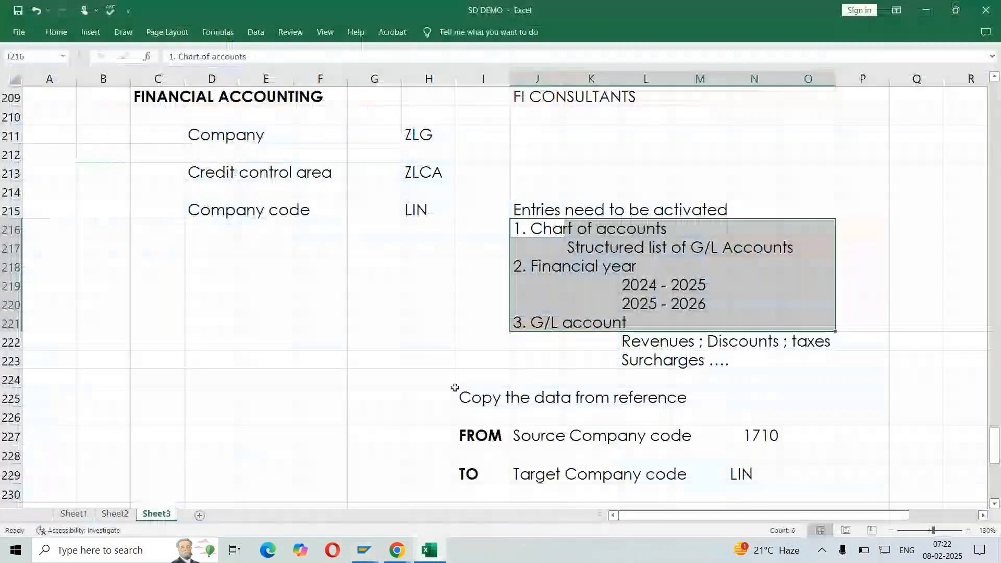
click(334, 324)
scroll(333, 324, down, 8)
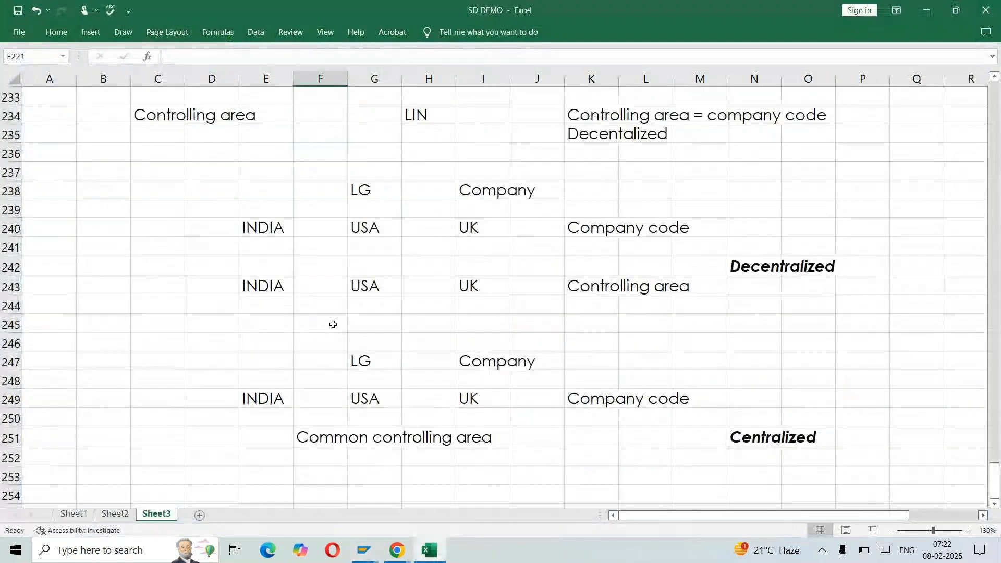
scroll(333, 324, up, 10)
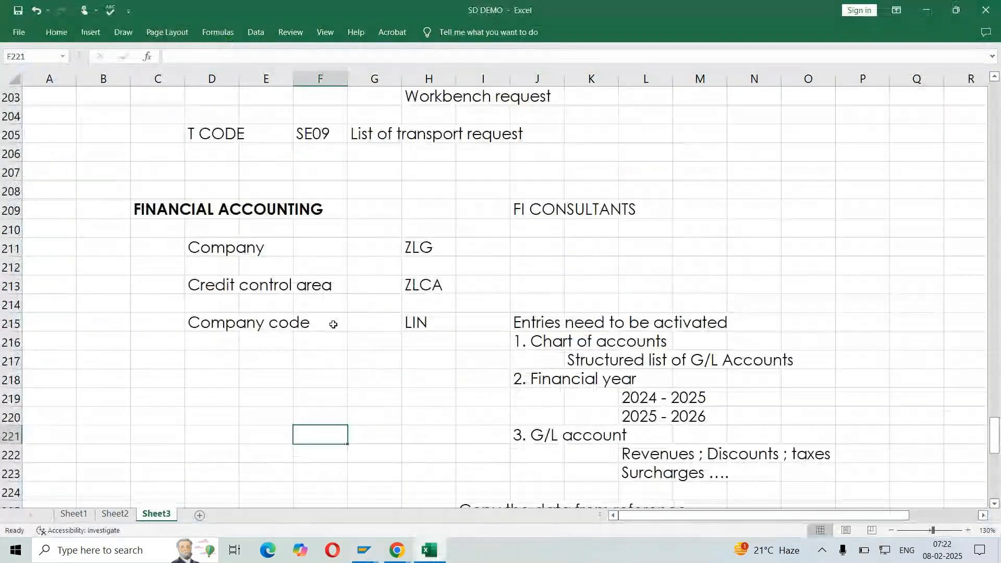
drag(208, 230, 510, 360)
scroll(433, 364, down, 5)
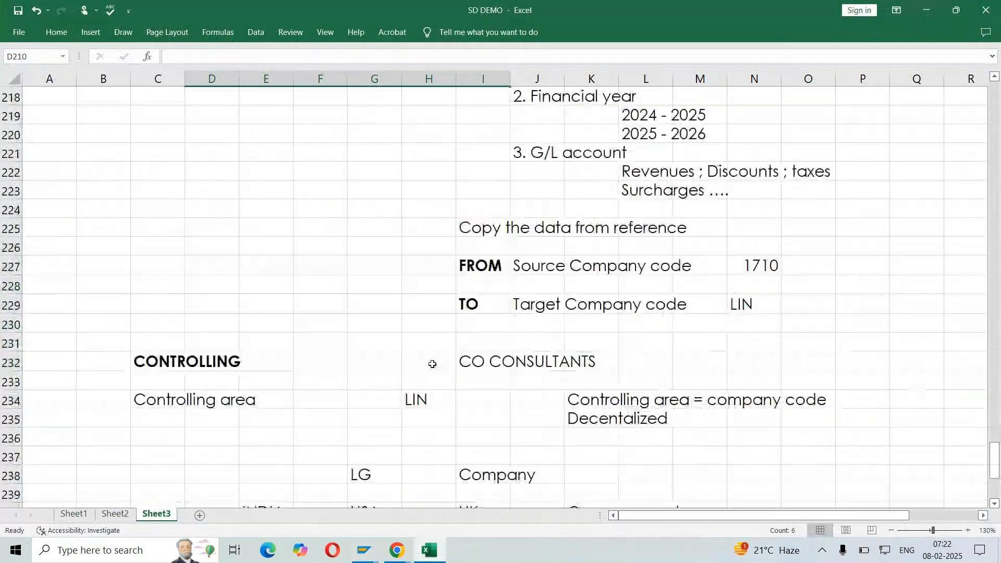
click(154, 416)
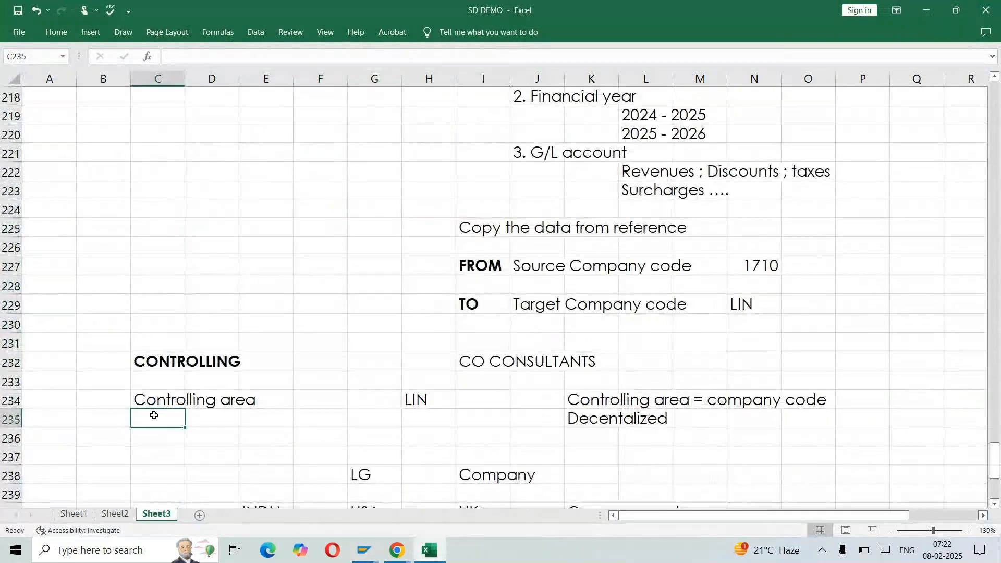
scroll(154, 416, down, 11)
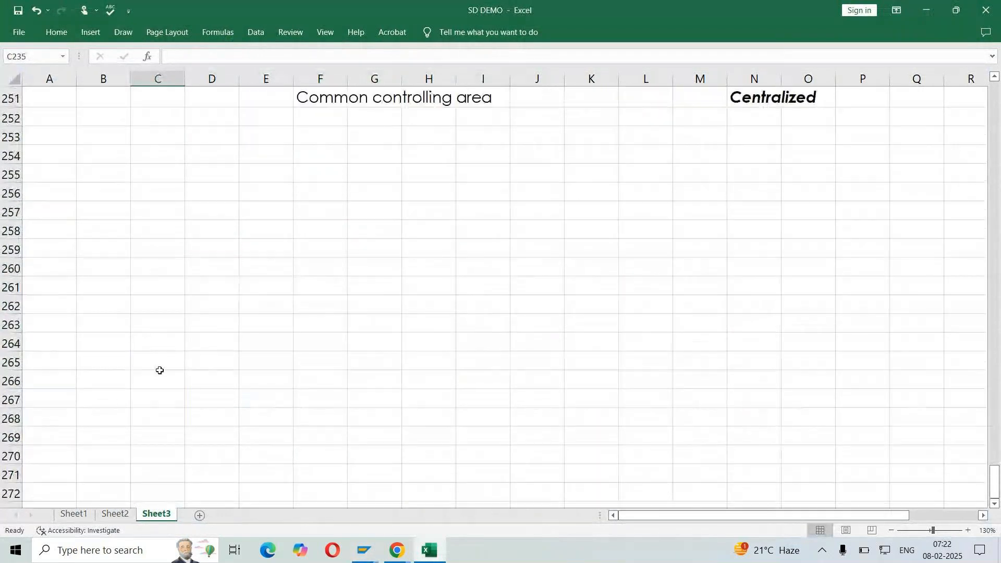
Add the bold heading "LOGISTIC GENERAL" in cell C255
click(150, 171)
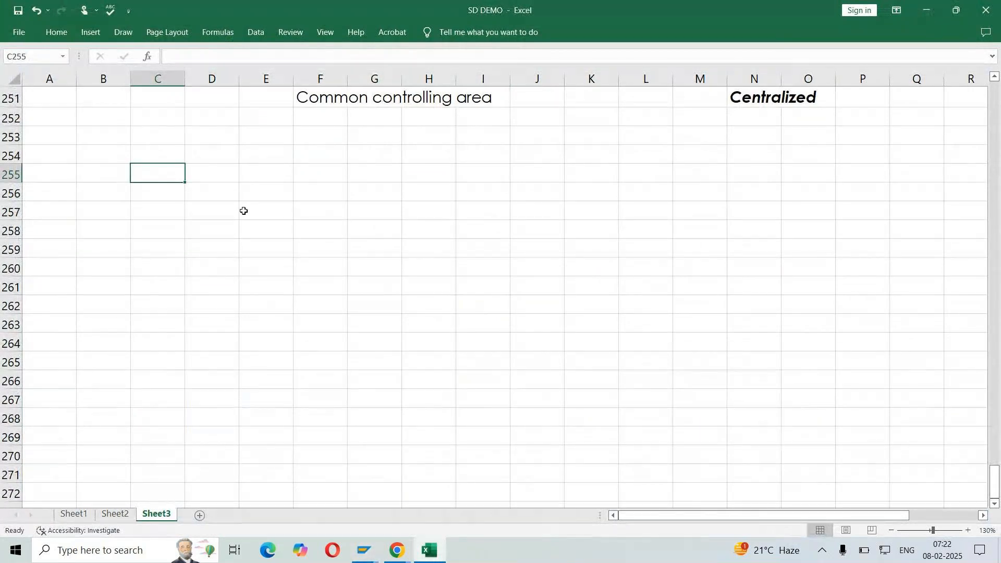
text(LOGISTIC GENERAL)
key(Return)
key(Up)
key(ctrl+b)
Enter "MM CONSULTANTS" in cell H255, on the same row as the LOGISTIC GENERAL heading
key(Right)
key(Right)
key(Right)
key(Right)
key(Right)
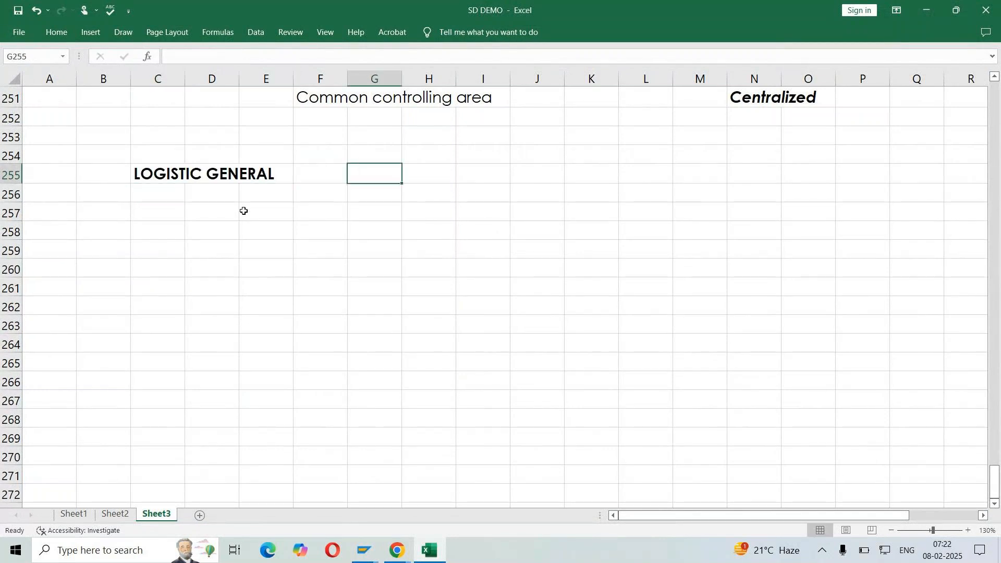
key(F2)
text(MM C)
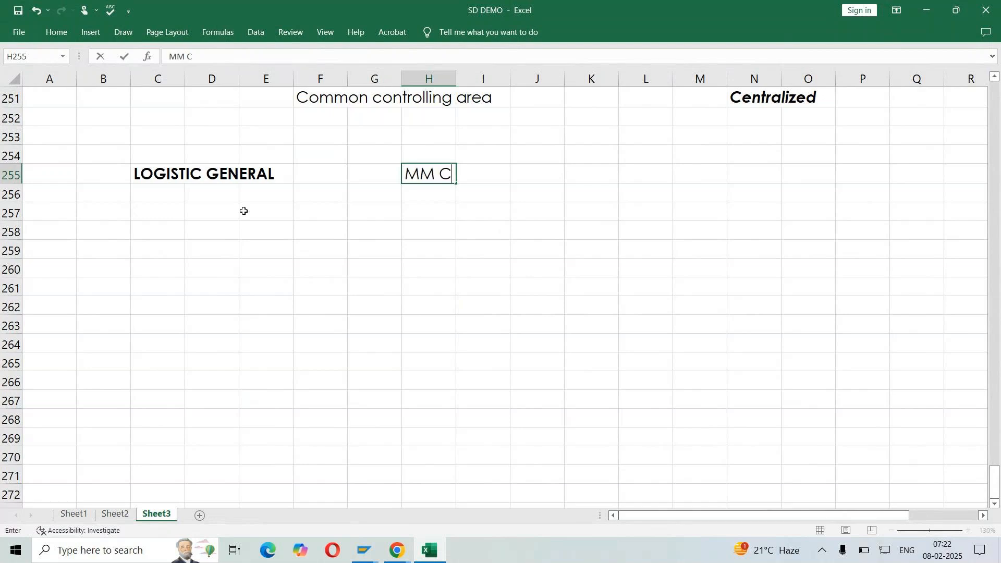
text(ONSULTANTS)
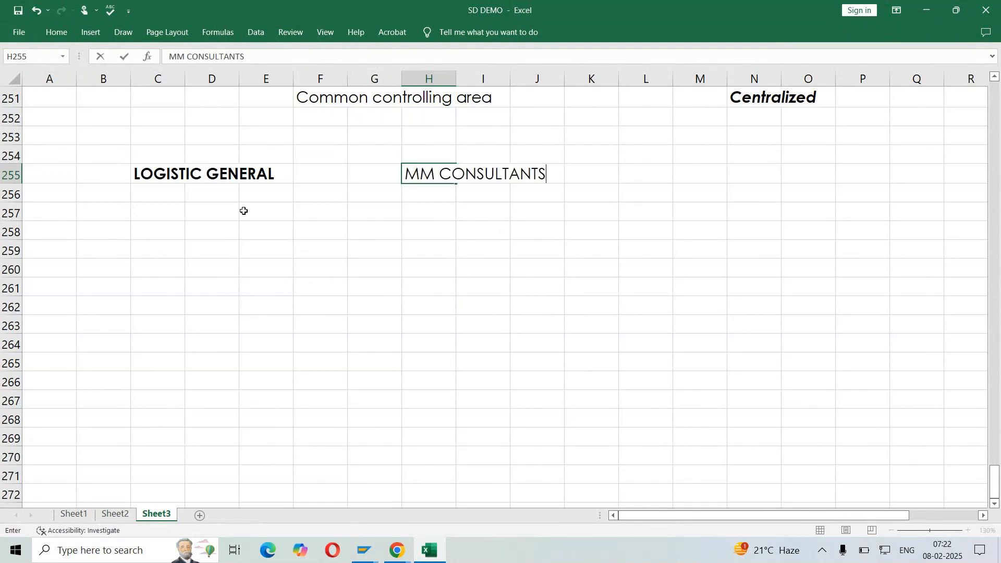
key(Return)
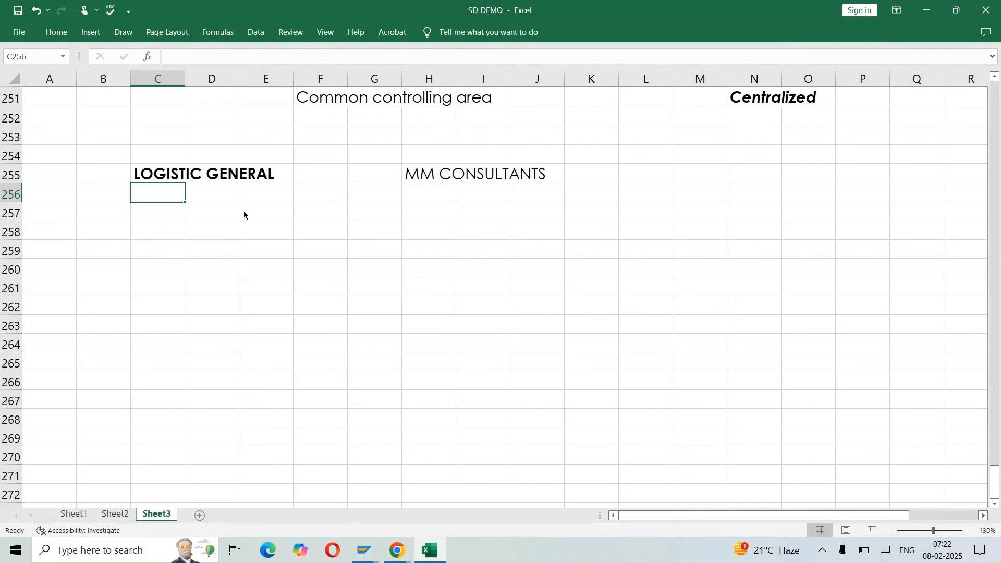
Switch to the SAP IMG, collapse Controlling and expand Logistics - General under Enterprise Structure > Definition
key(alt+Tab)
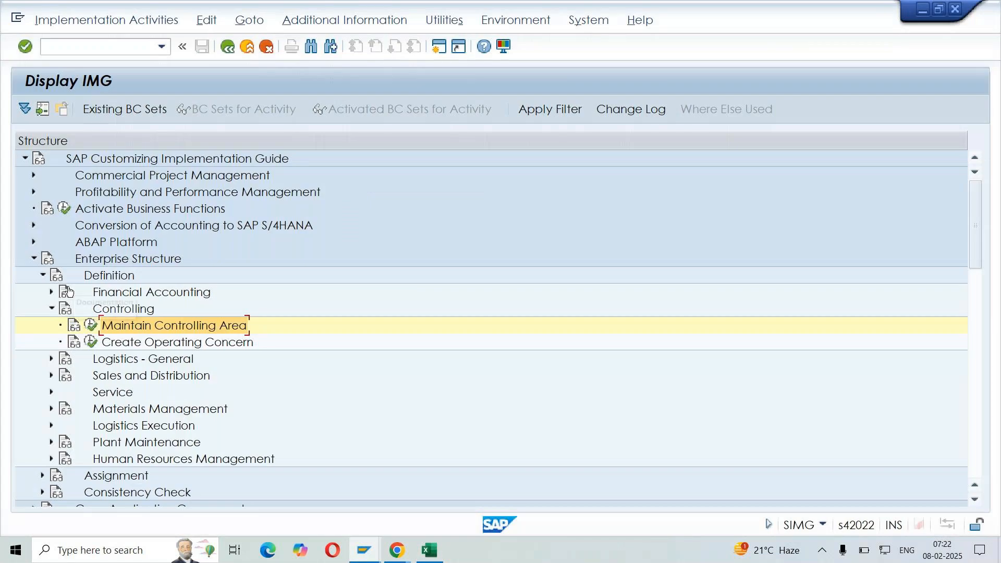
double_click(131, 310)
click(132, 326)
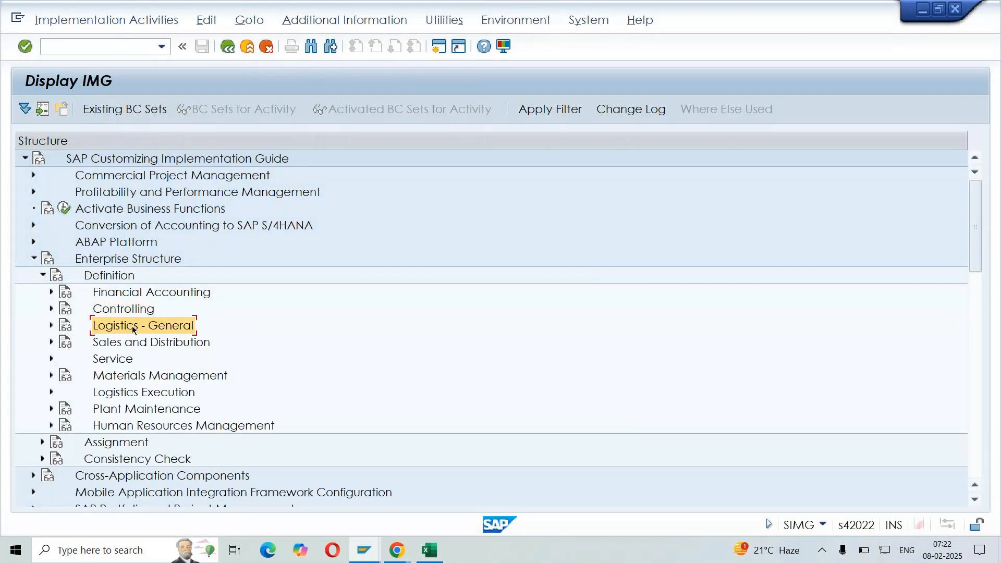
click(52, 326)
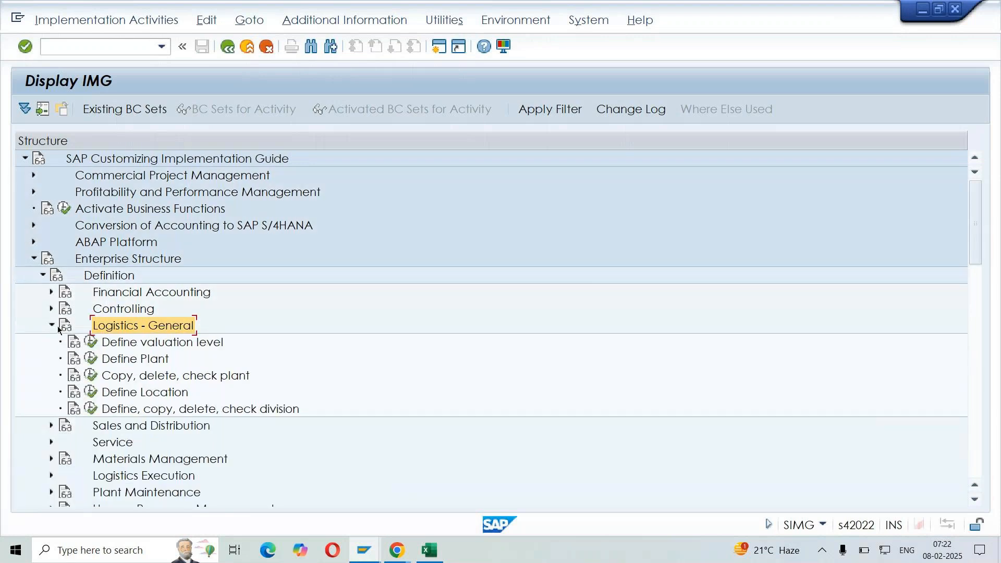
Examine the plant, location and division activities under Logistics - General, then return to the SD DEMO workbook
click(136, 360)
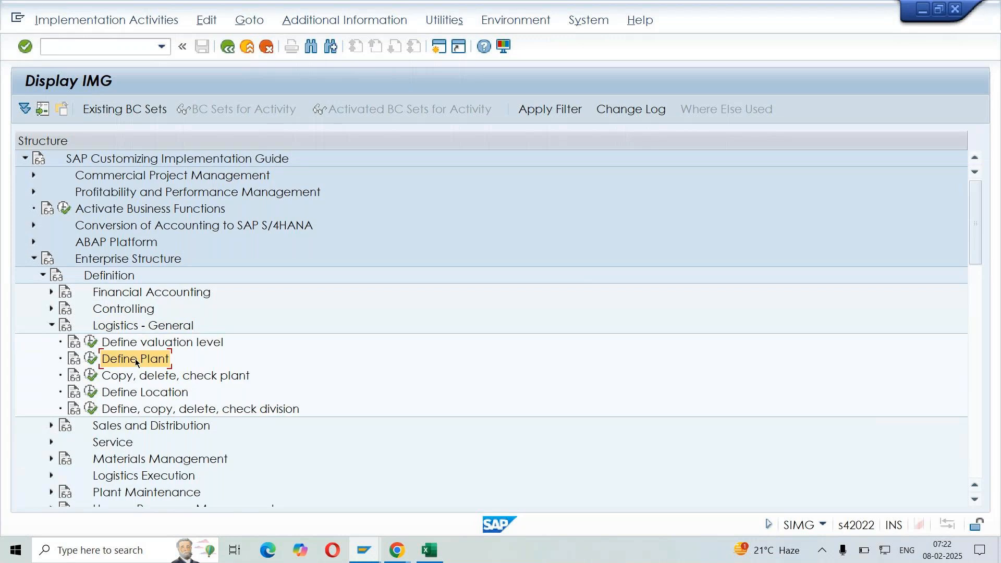
click(201, 410)
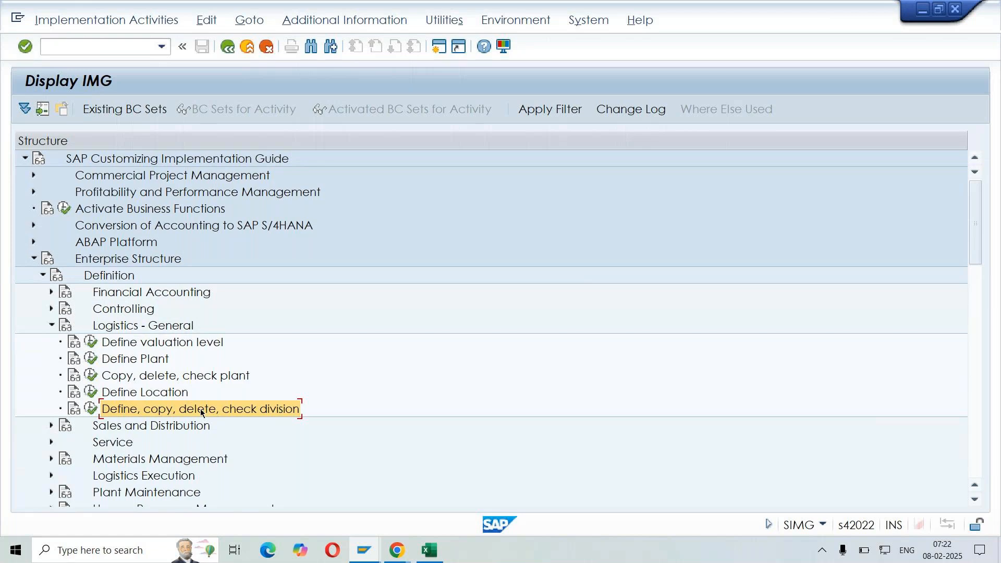
click(145, 393)
click(172, 376)
click(136, 358)
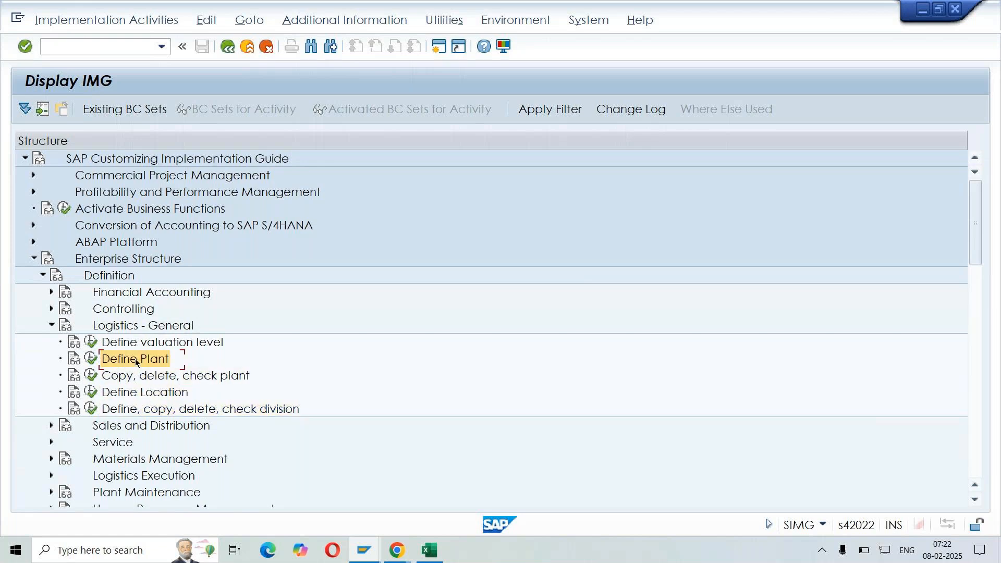
click(156, 376)
click(172, 393)
click(201, 410)
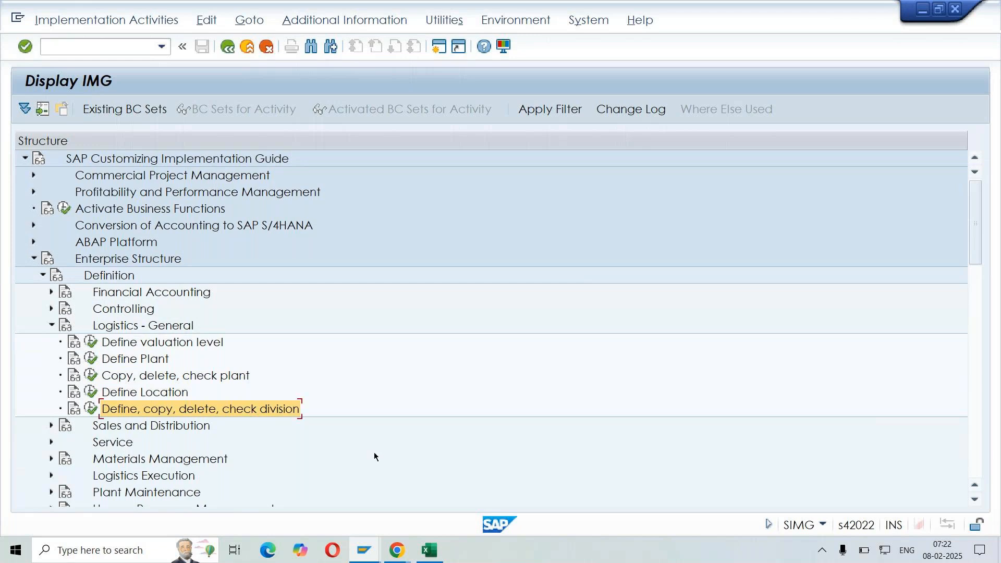
click(440, 557)
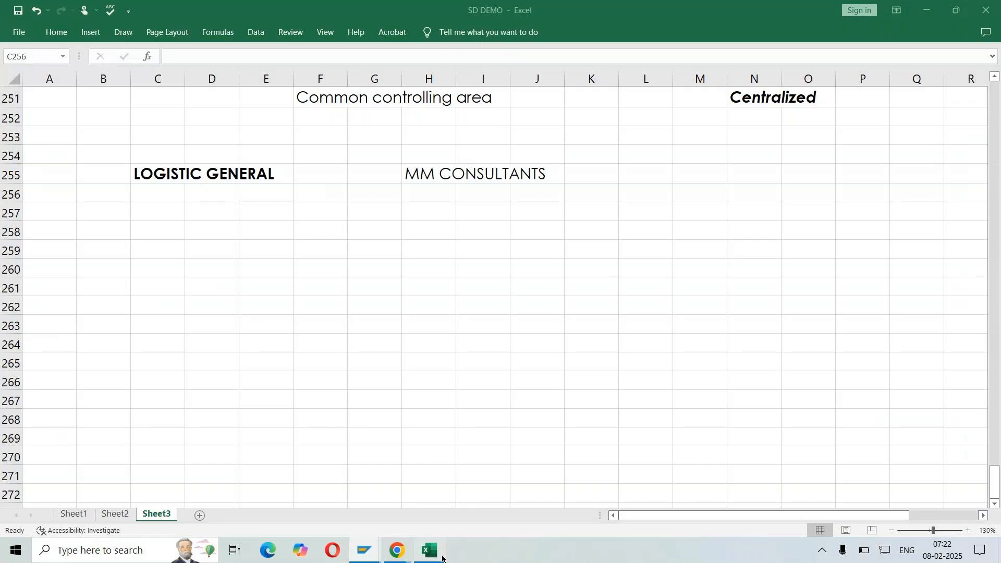
Review the existing SAP terminology notes on Sheet3, from the company section through to the shipping points
click(125, 512)
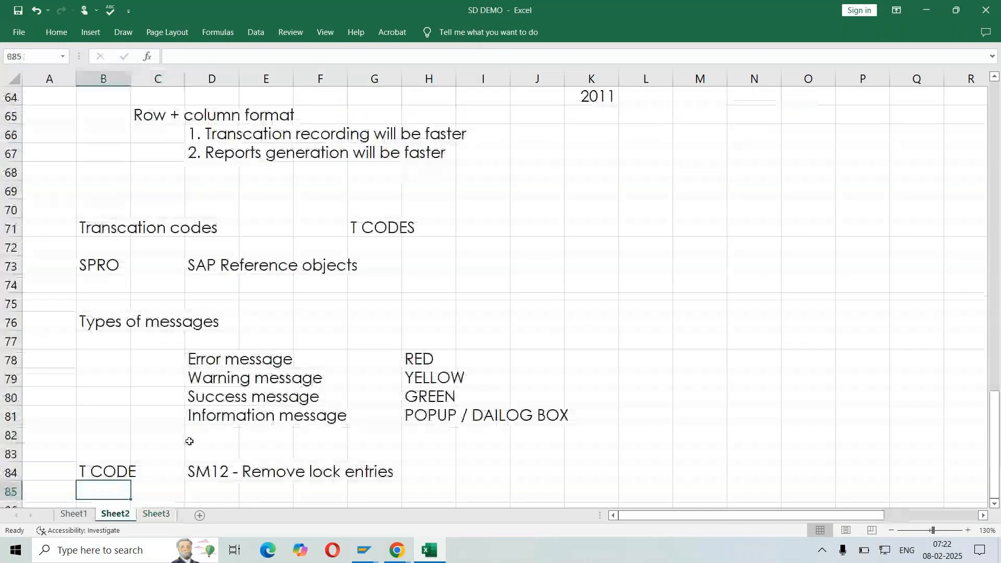
click(157, 514)
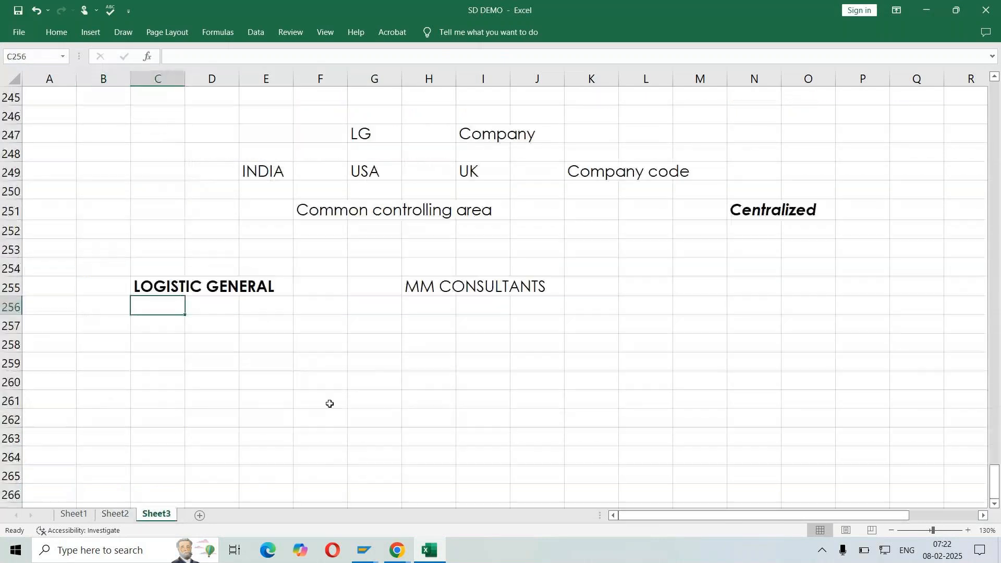
scroll(330, 404, up, 20)
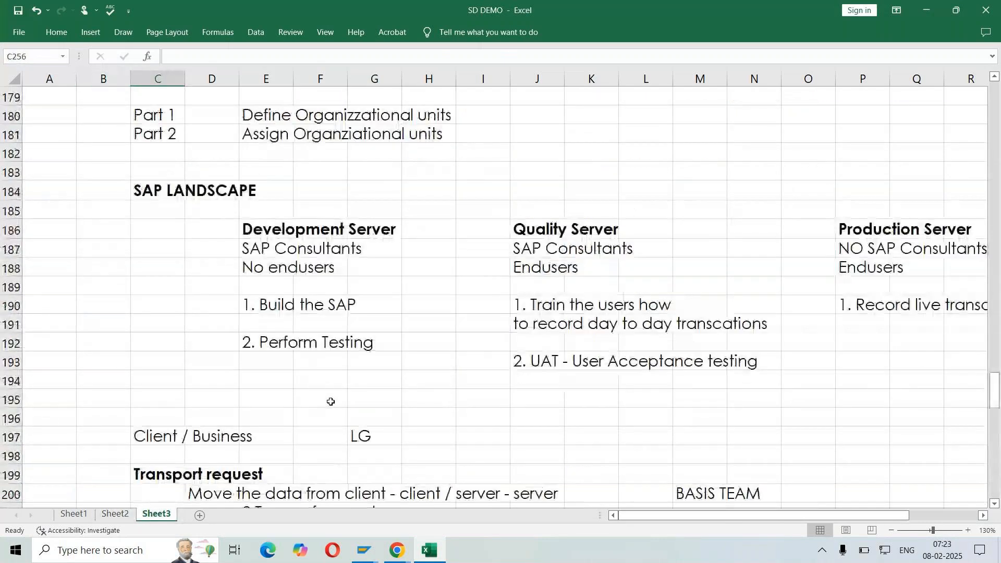
scroll(331, 402, up, 6)
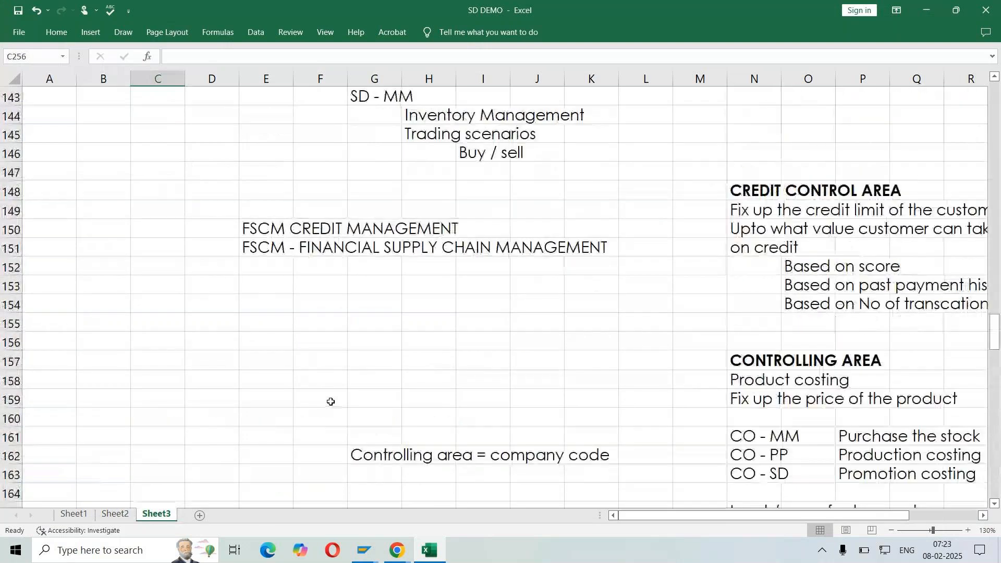
scroll(330, 401, up, 20)
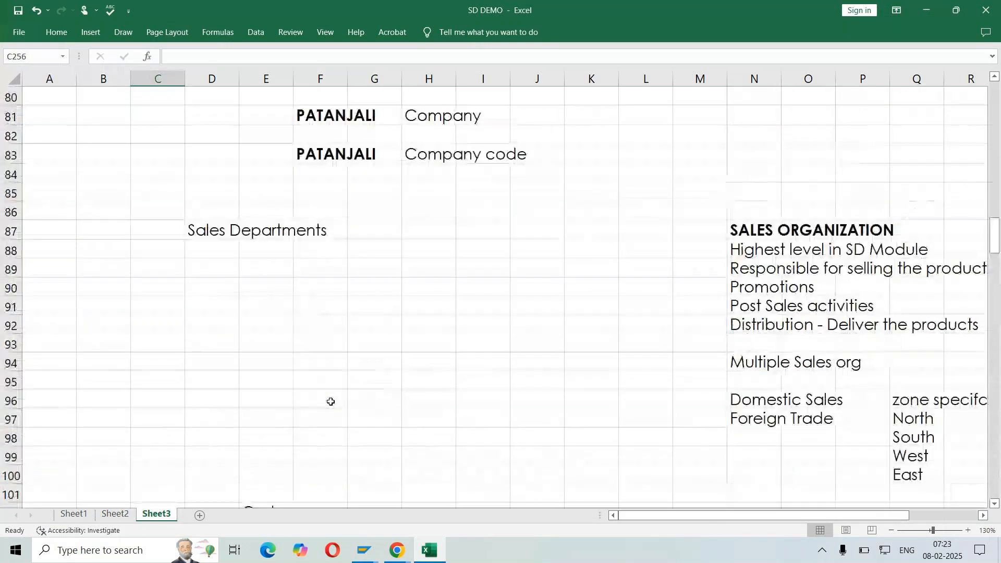
scroll(330, 401, up, 7)
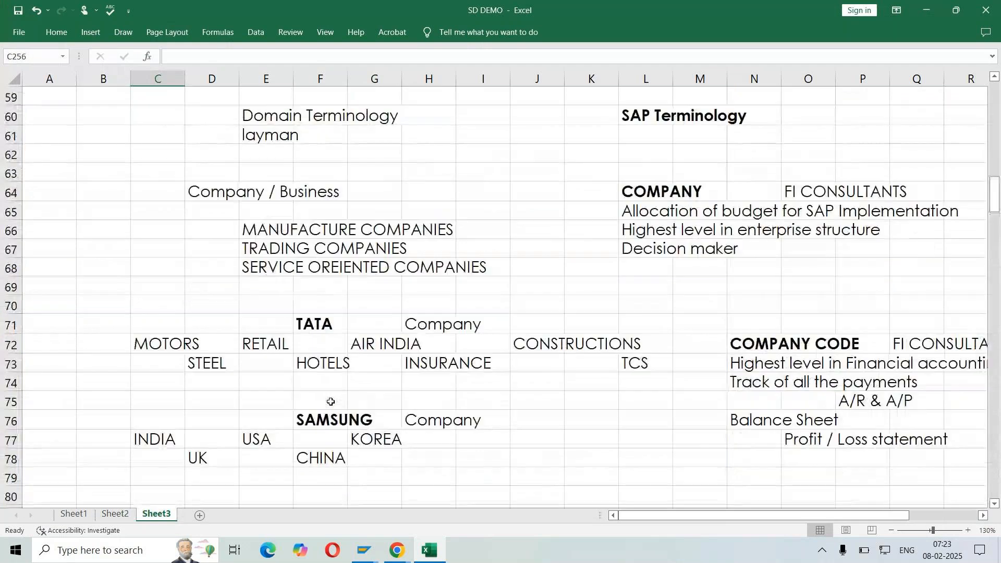
scroll(330, 402, down, 6)
scroll(331, 402, down, 14)
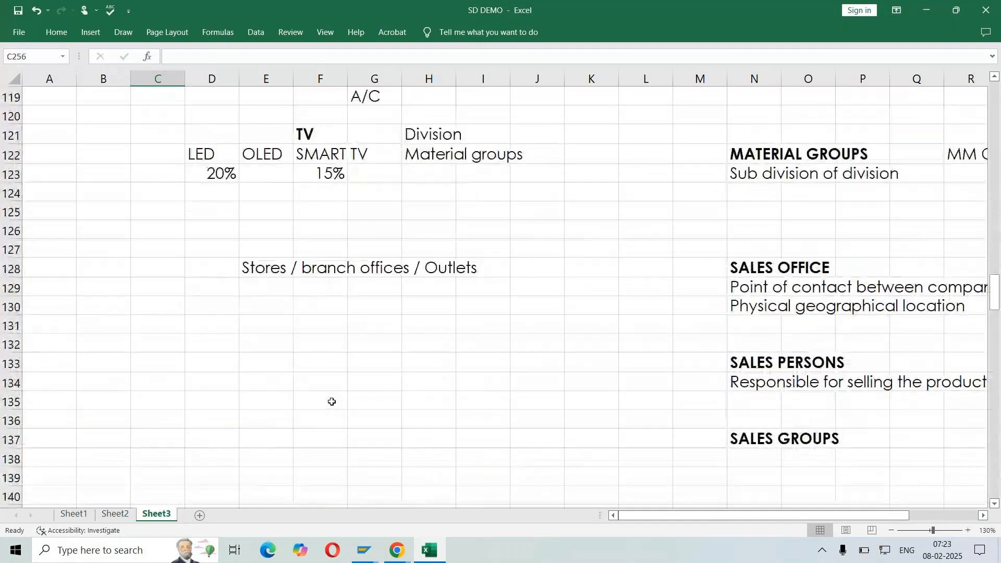
scroll(331, 401, down, 6)
scroll(331, 401, down, 7)
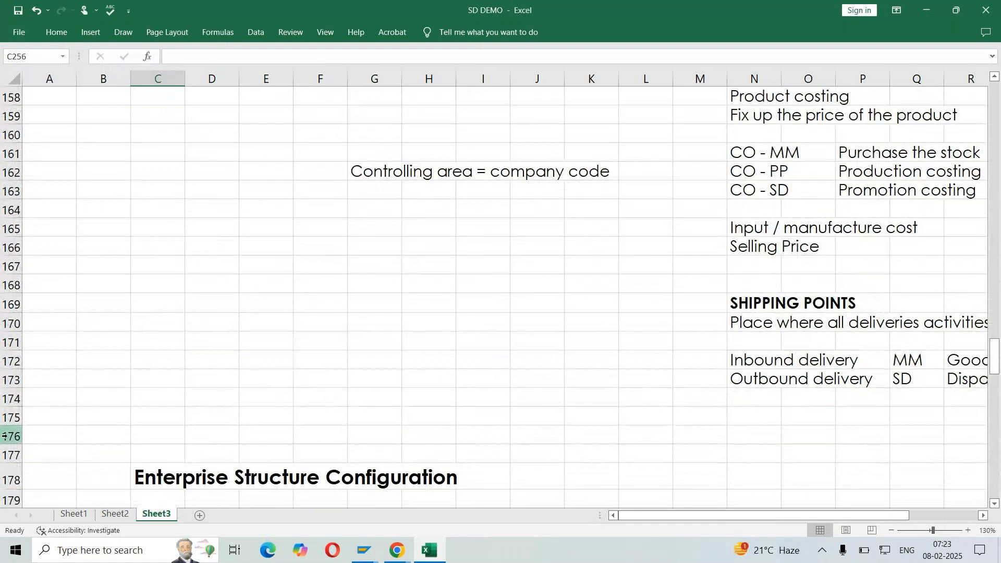
Insert three blank rows at row 175, between the shipping points notes and the Enterprise Structure Configuration heading
drag(11, 419, 12, 455)
right_click(12, 455)
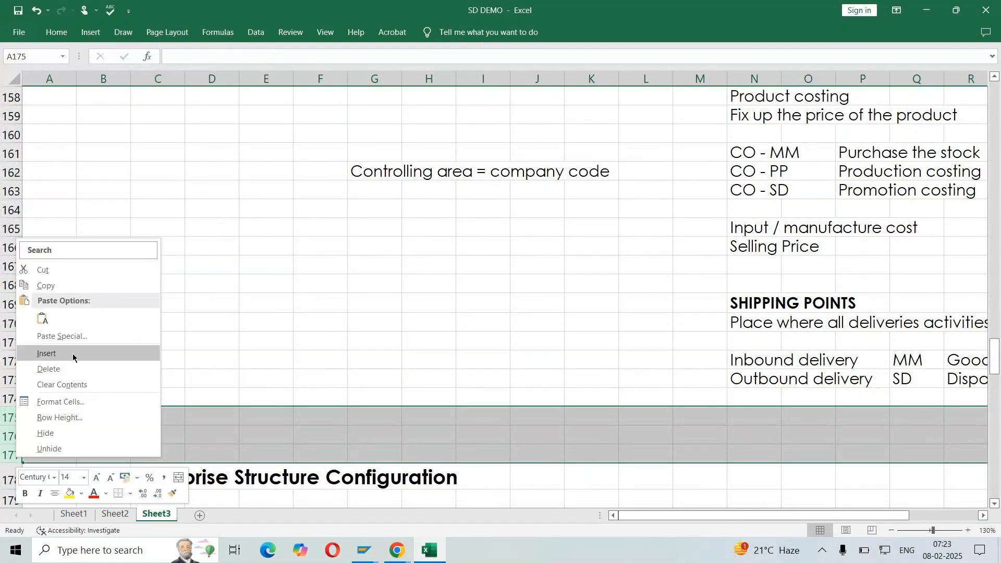
click(72, 354)
scroll(386, 327, down, 2)
click(212, 307)
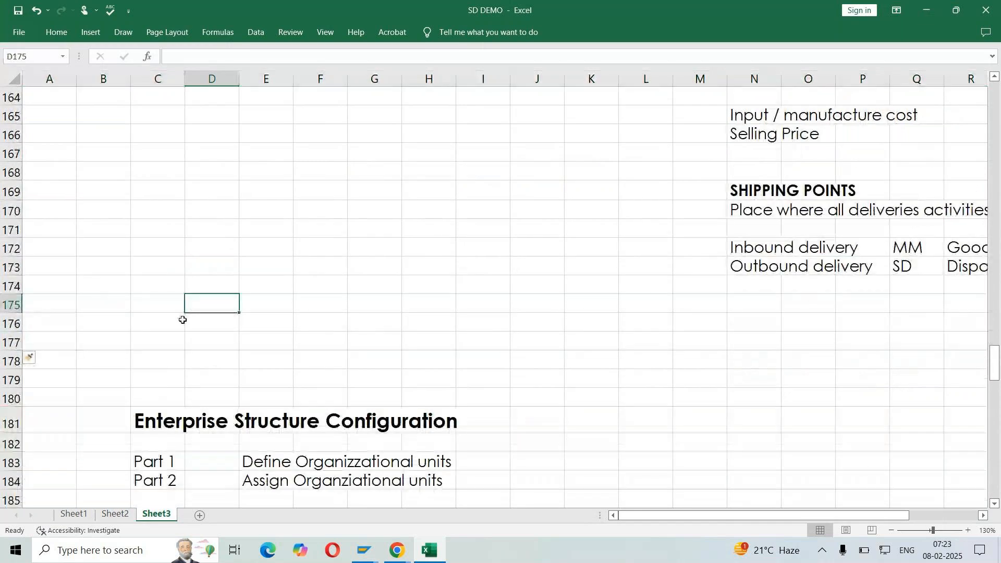
Enter "FACTORIES / PRODUCTION UNITS / MANUFACTURE UNITS" in cell C176 as the domain term
click(133, 326)
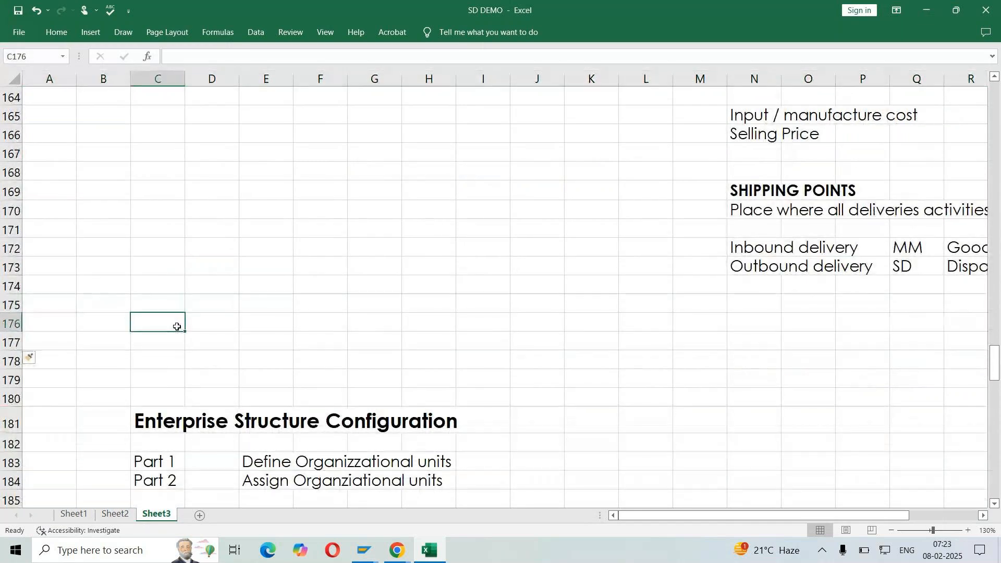
text(FACTOR)
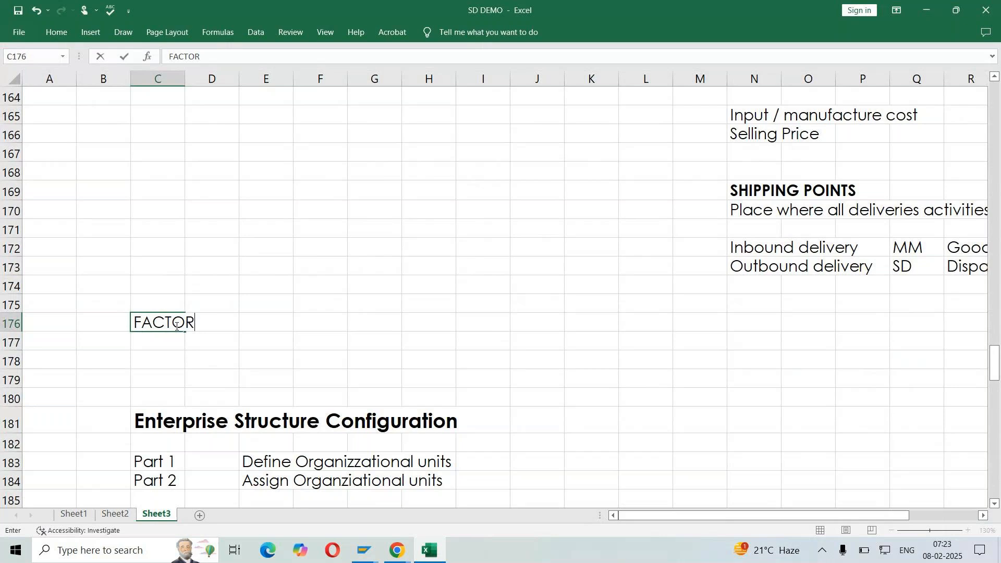
text(IES / PRODUCTION UNIT)
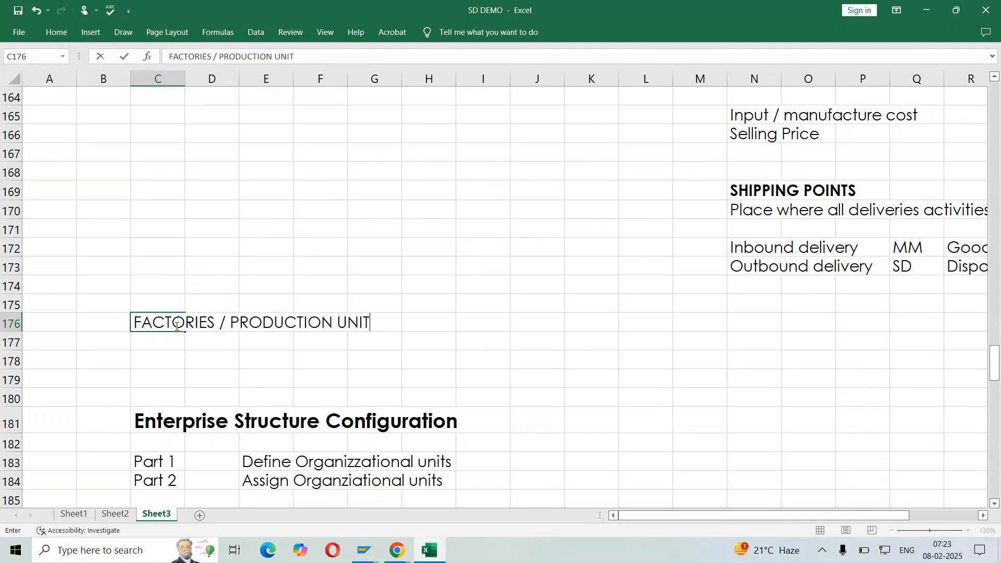
text(S / MANUFACTUR)
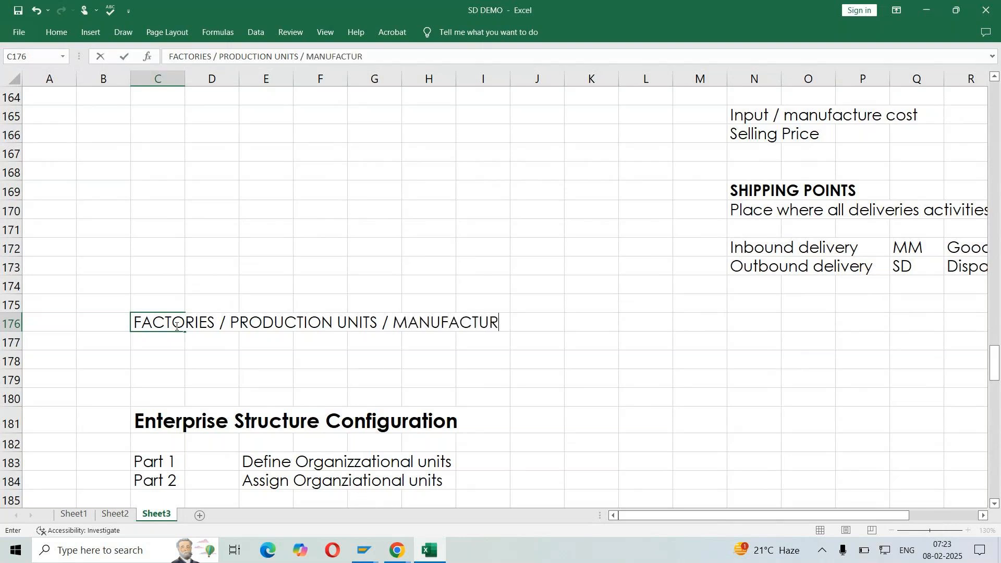
text(E UNITS)
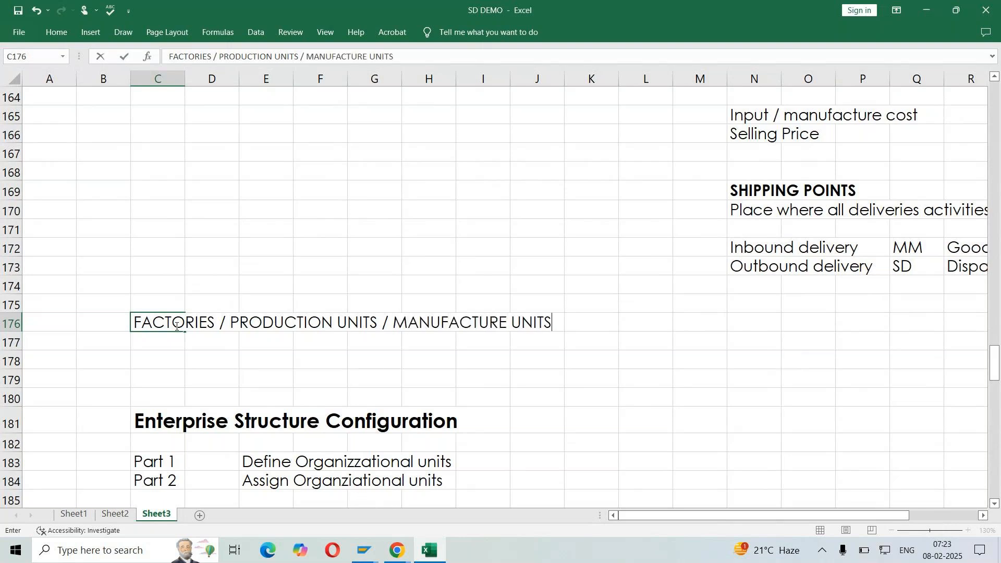
key(Return)
Add the bold heading "PLANT" in cell N176 as the matching SAP term
click(745, 322)
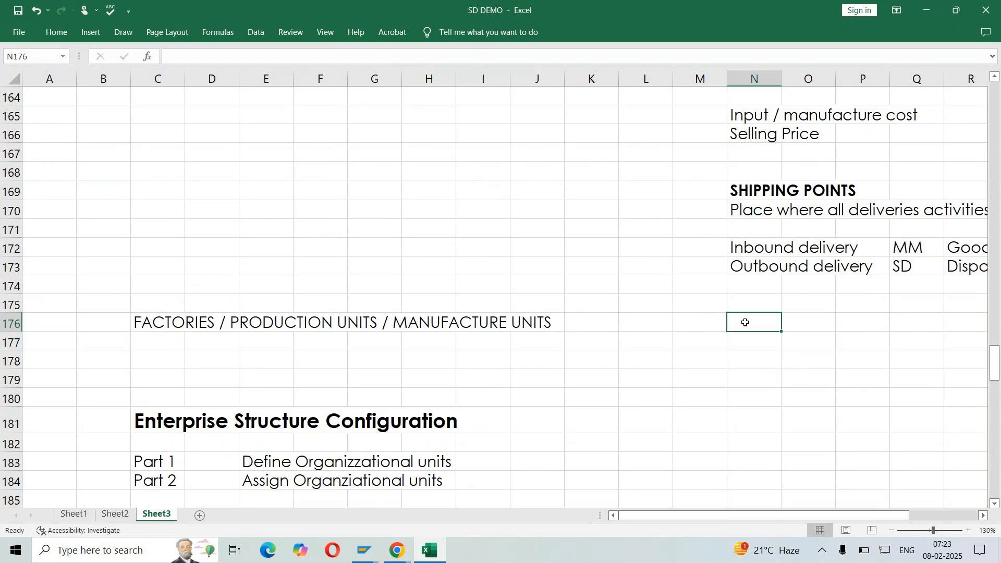
scroll(787, 382, right, 1)
scroll(787, 382, down, 2)
text(P)
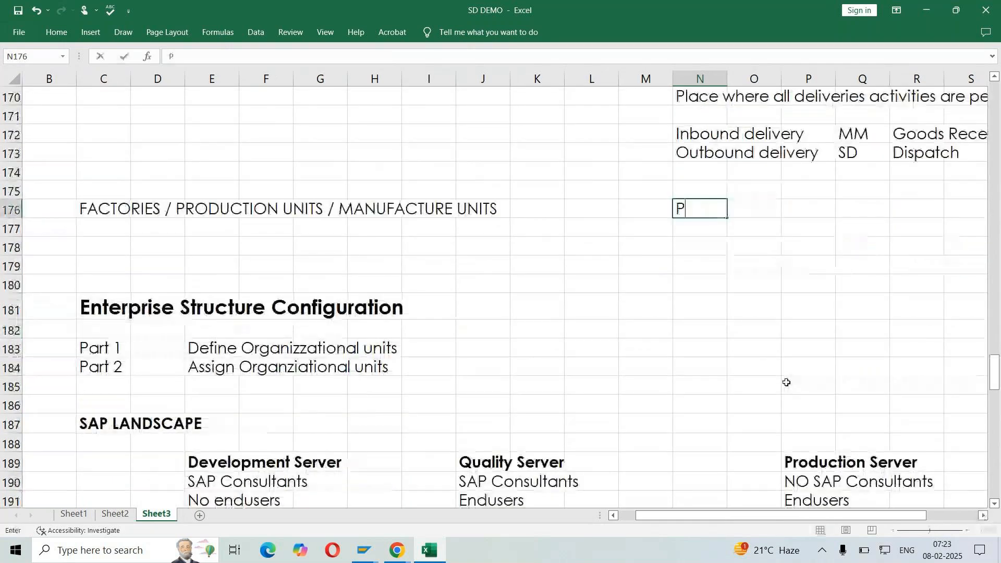
text(LANT)
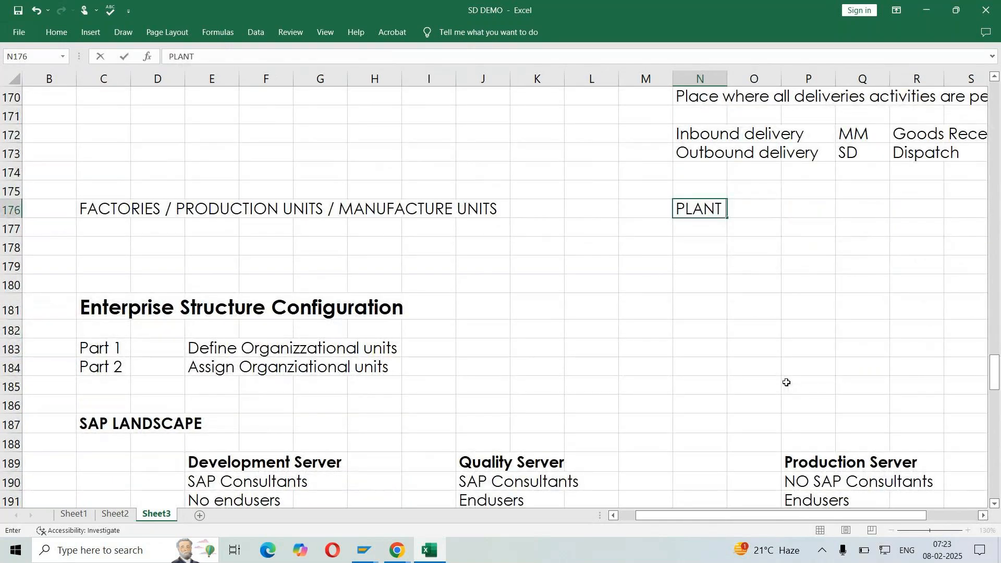
key(ctrl+Return)
key(ctrl+b)
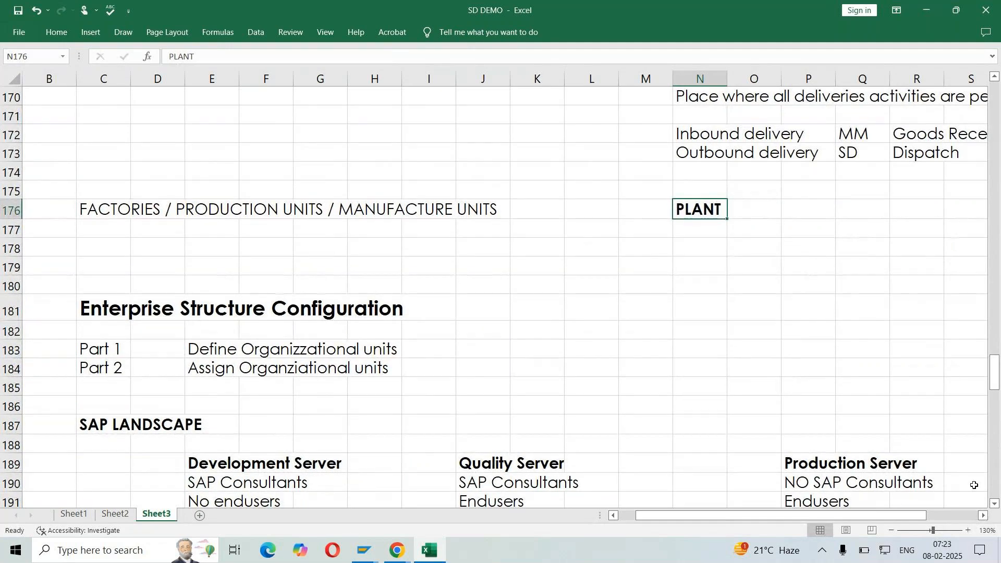
Enter "1. Storage - Inventory management" in cell N177, below the PLANT heading
click(984, 516)
click(986, 518)
click(986, 518)
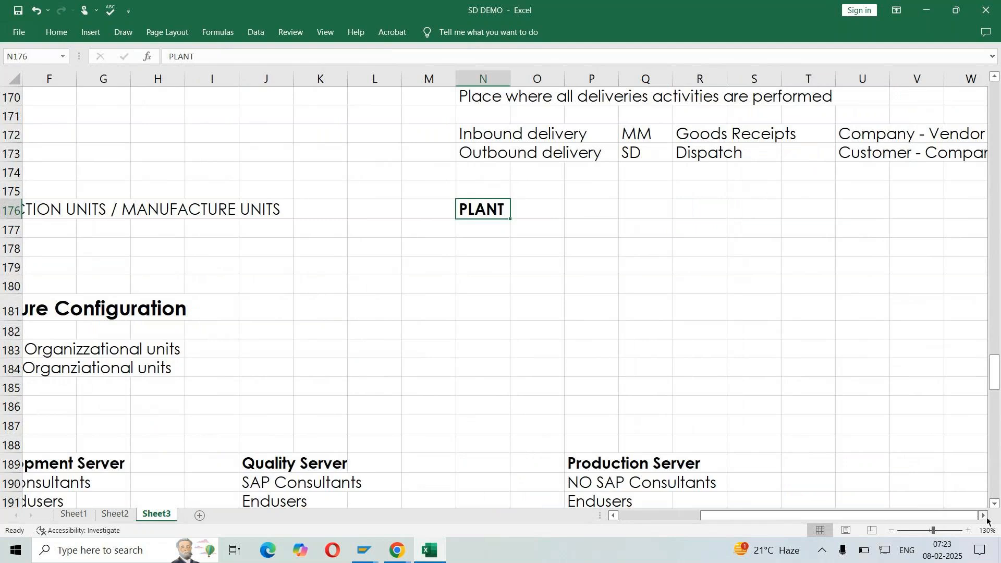
click(985, 518)
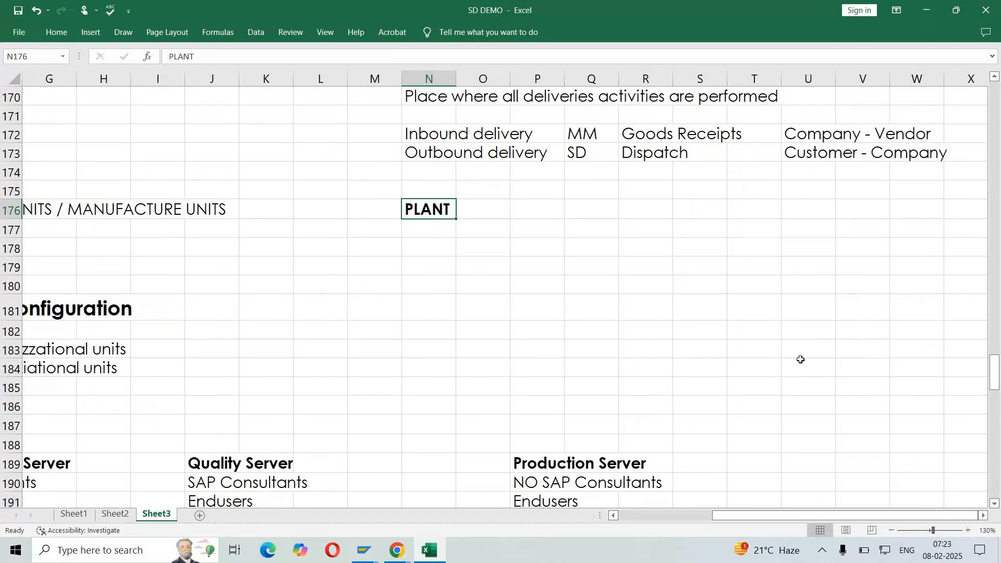
click(436, 230)
text(1.)
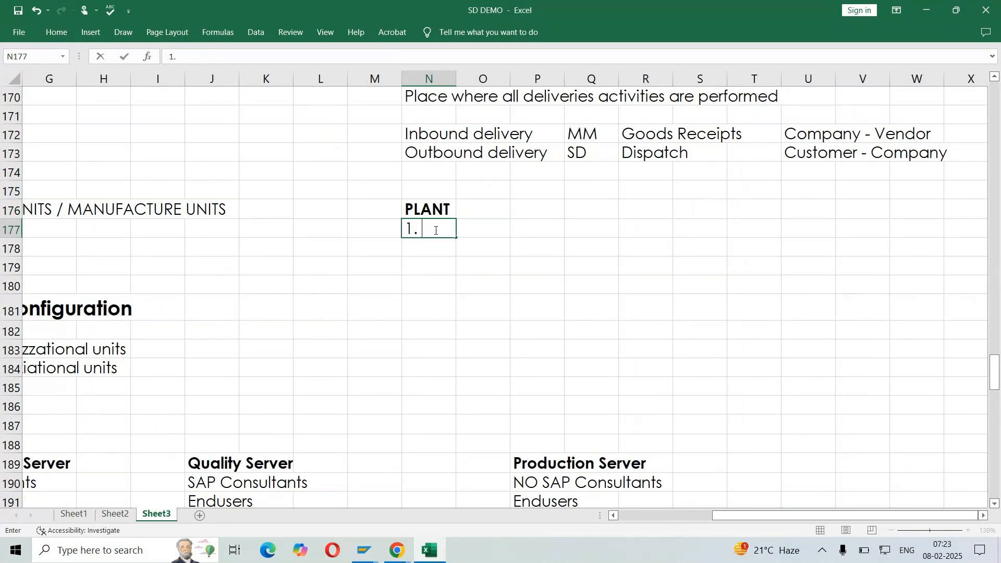
text( sTORAGE)
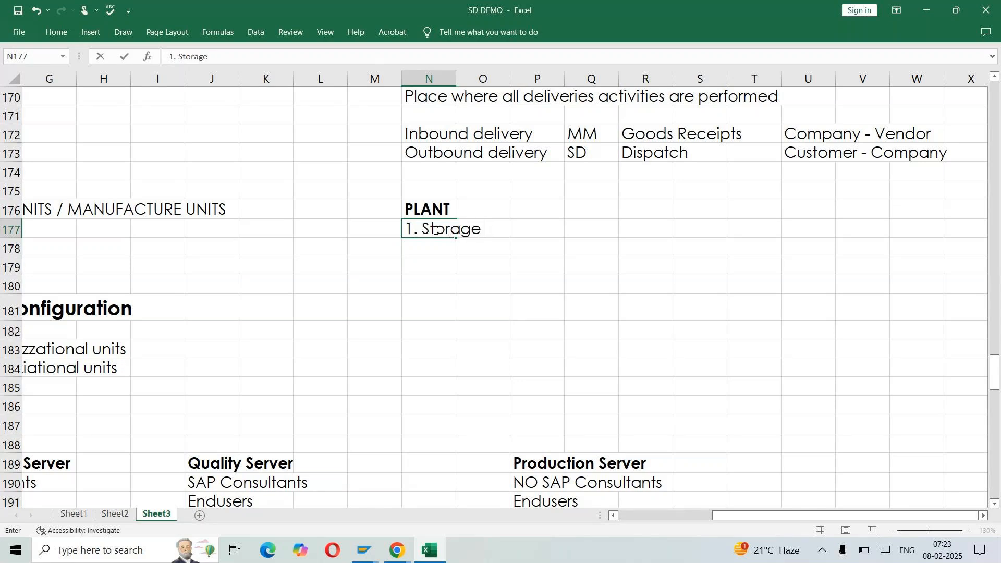
text( - Inventory management)
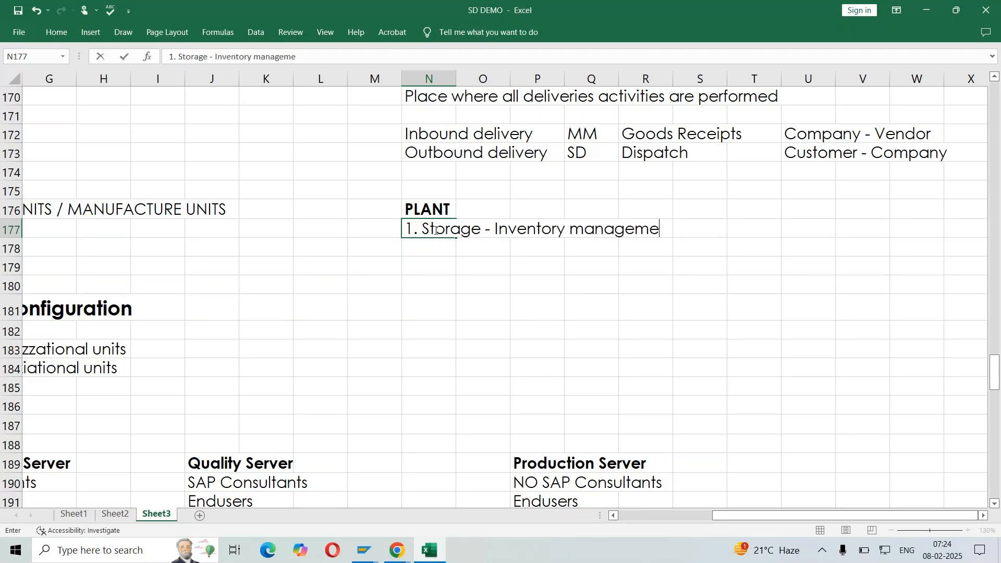
key(Return)
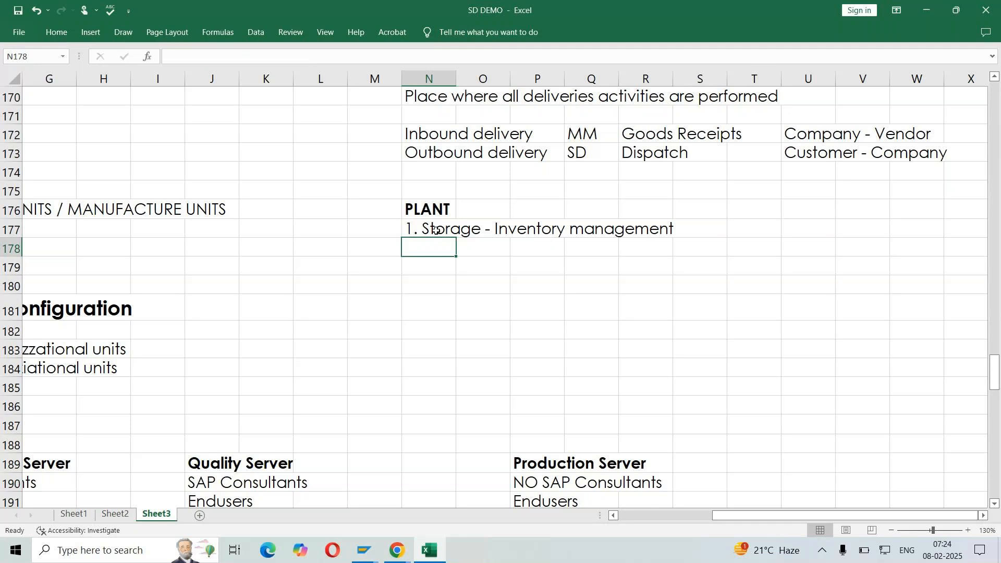
Enter "2. Production activities" in cell N178 as the second plant function
text(2. )
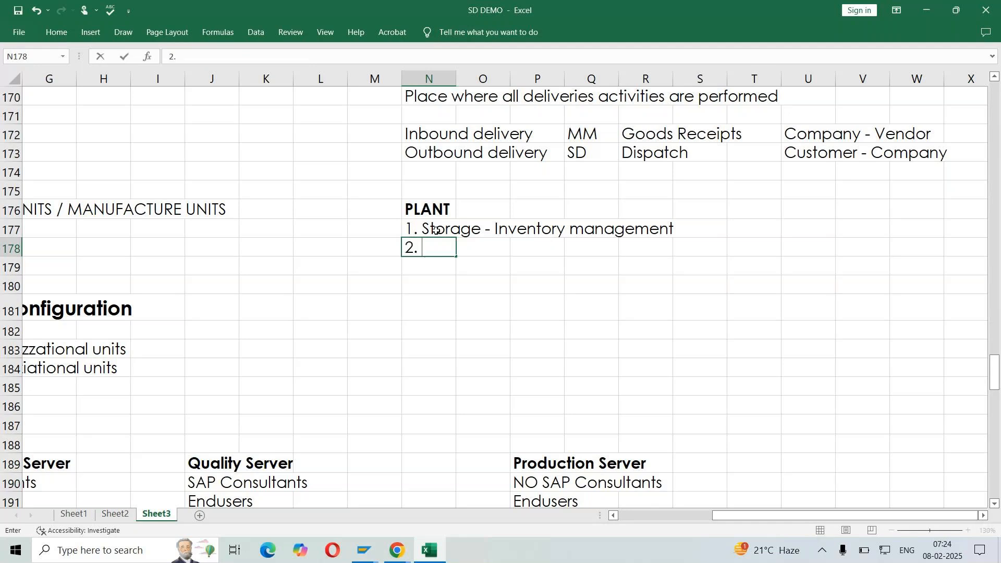
text(Producti)
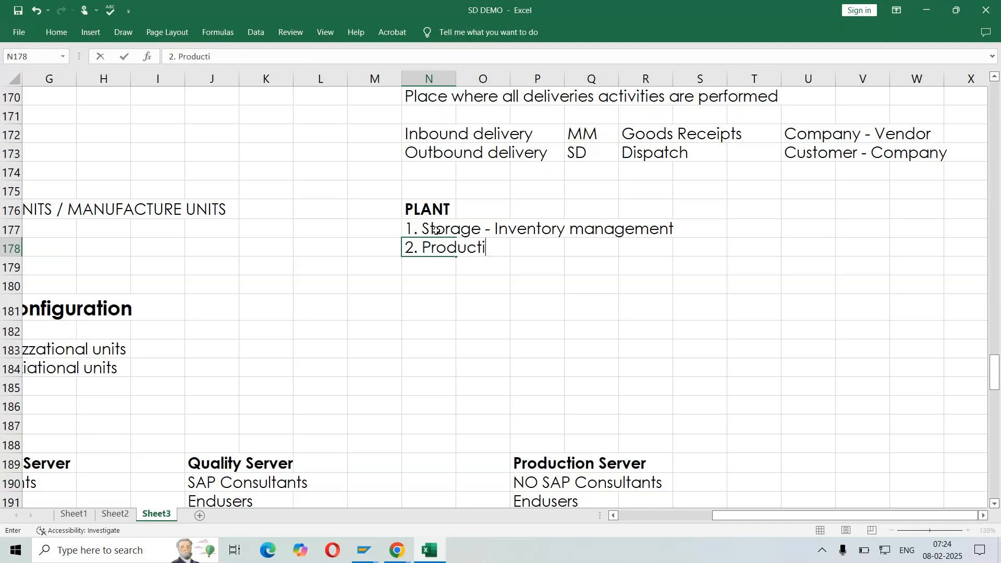
text(on activi)
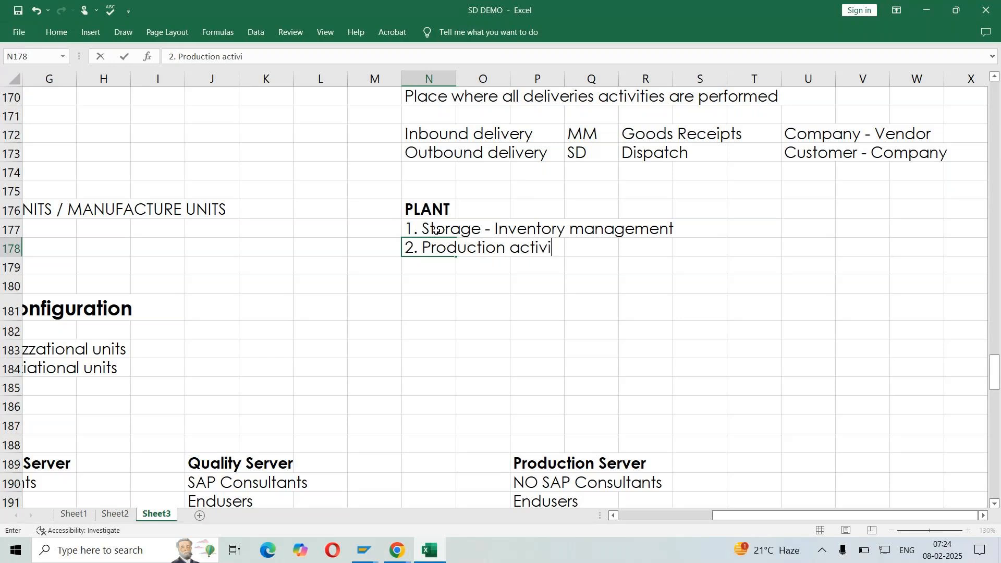
text(ties)
key(ctrl+Return)
key(Down)
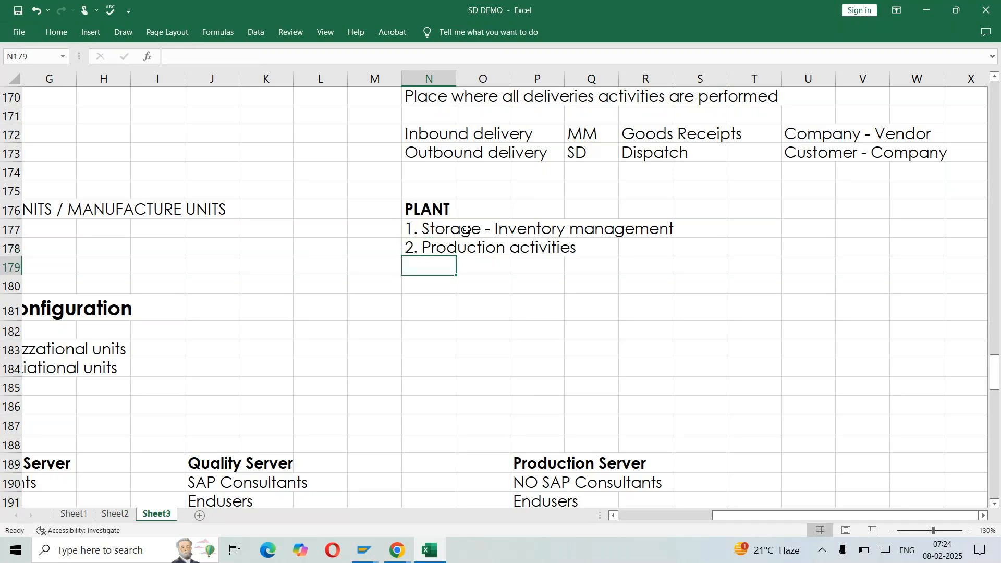
click(525, 267)
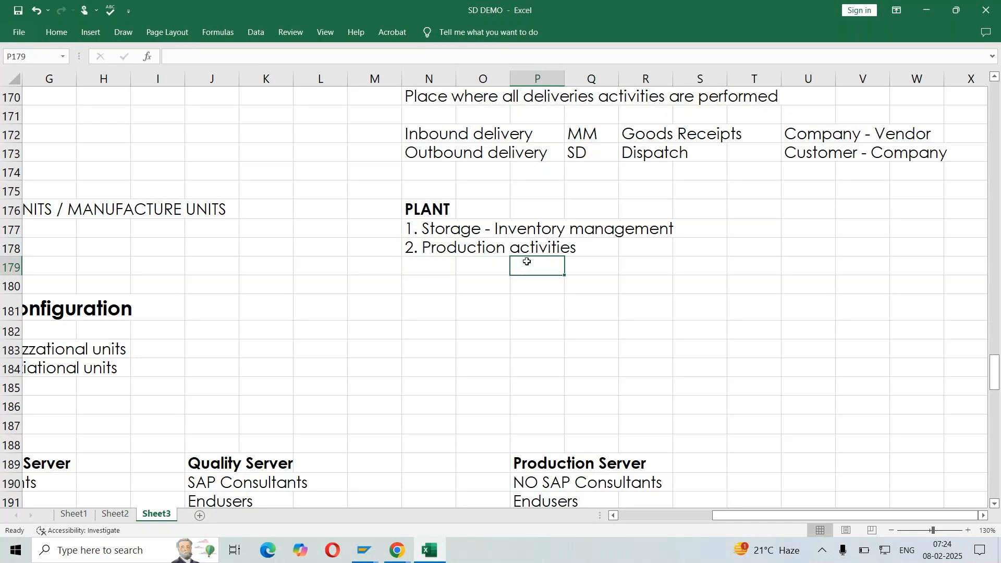
click(428, 215)
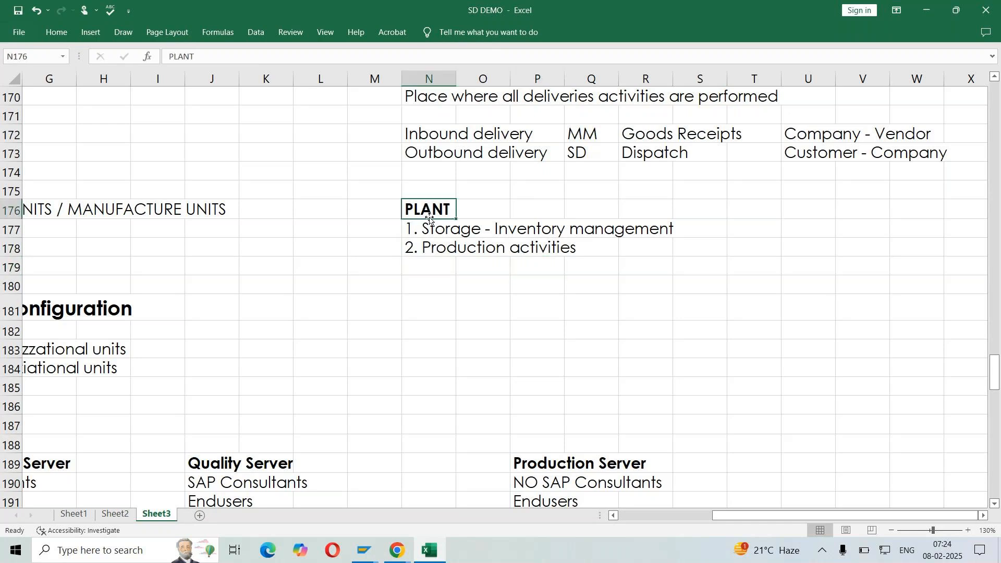
click(697, 229)
click(545, 265)
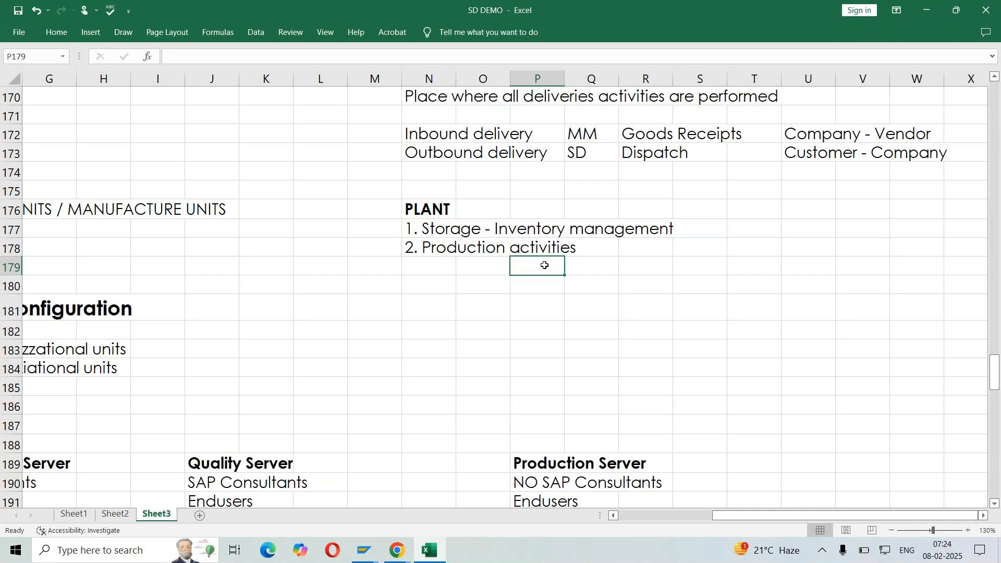
Enter "MM CONSULTANTS" in cell T176, on the same row as the PLANT heading
click(775, 213)
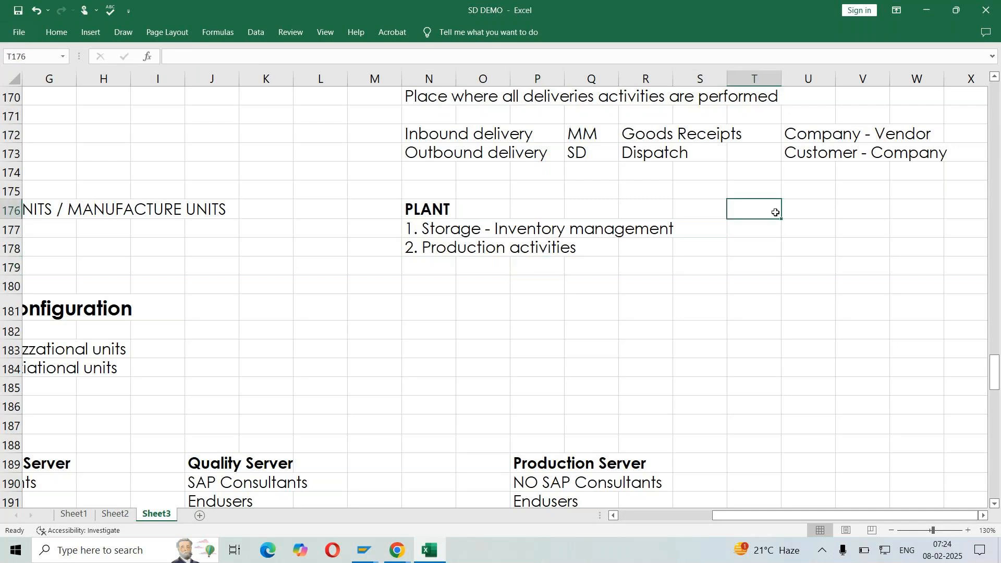
text(MM CONSU)
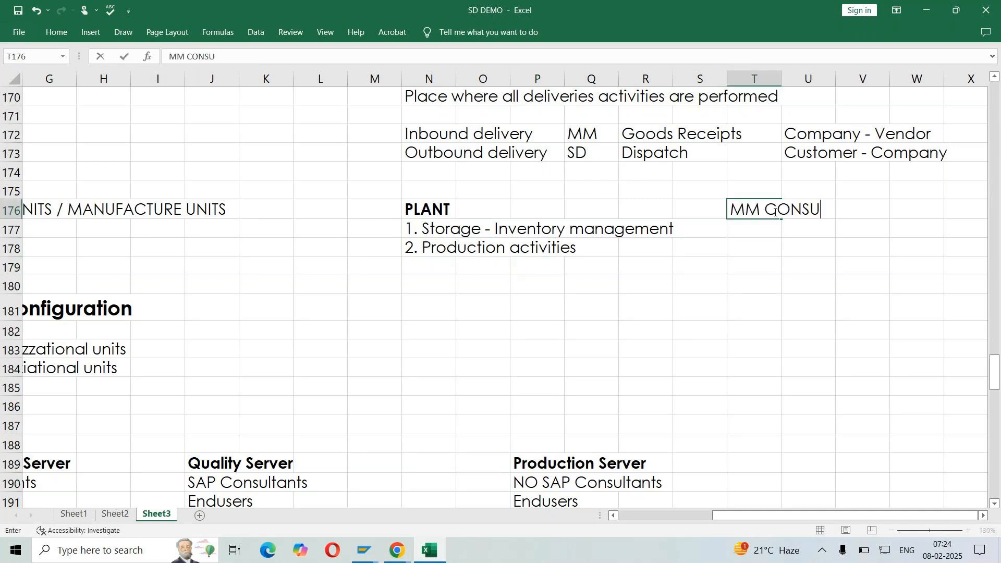
text(LTANTS)
key(Return)
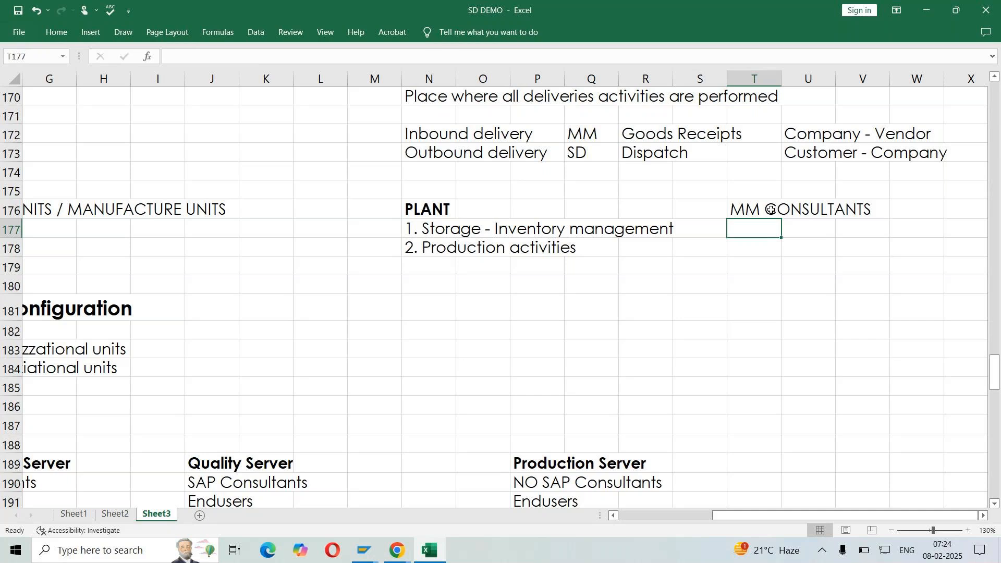
Switch to the SAP IMG and examine the Define Plant and Copy, delete, check plant activities under Logistics - General
click(368, 542)
click(352, 493)
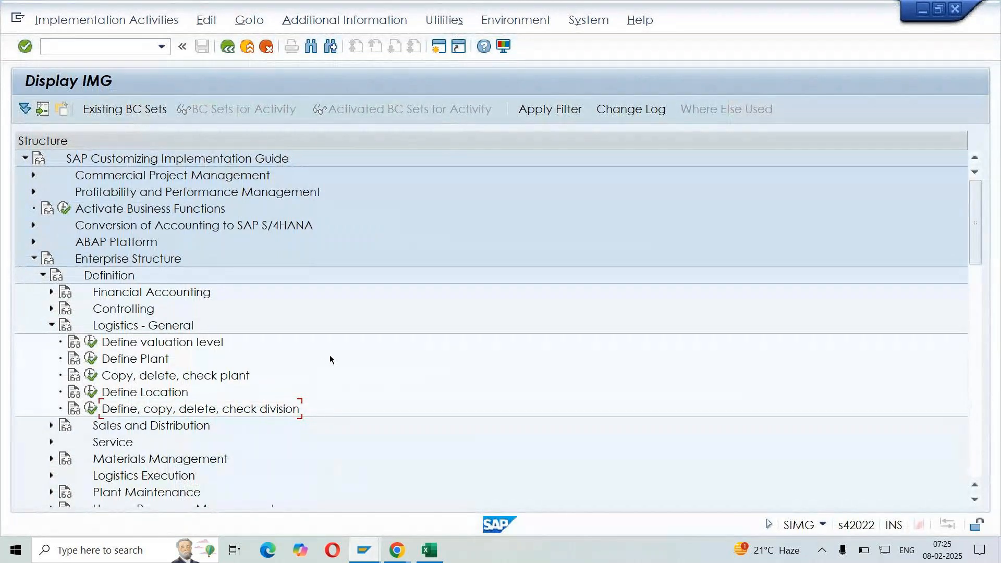
click(131, 364)
click(133, 376)
click(139, 361)
click(141, 376)
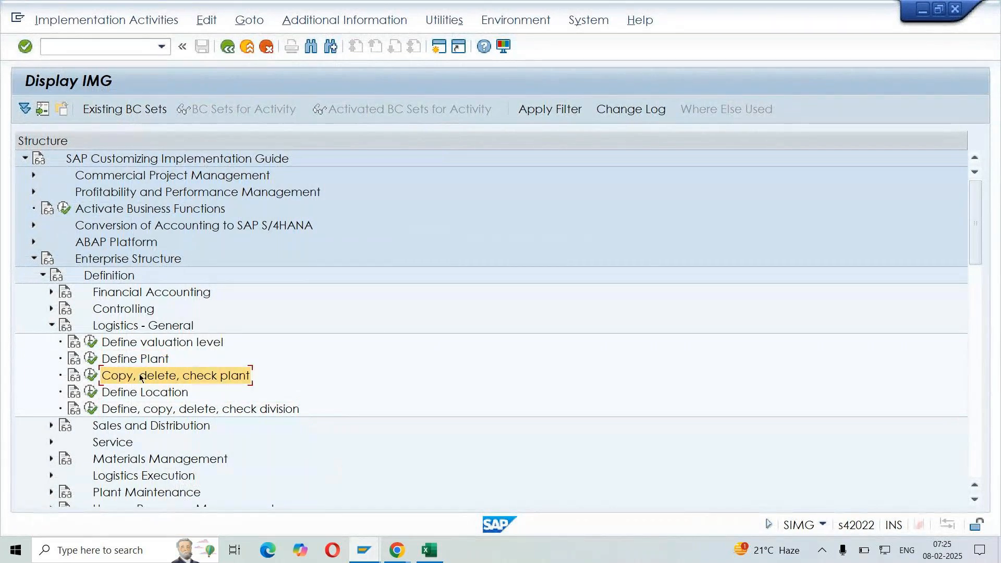
click(141, 363)
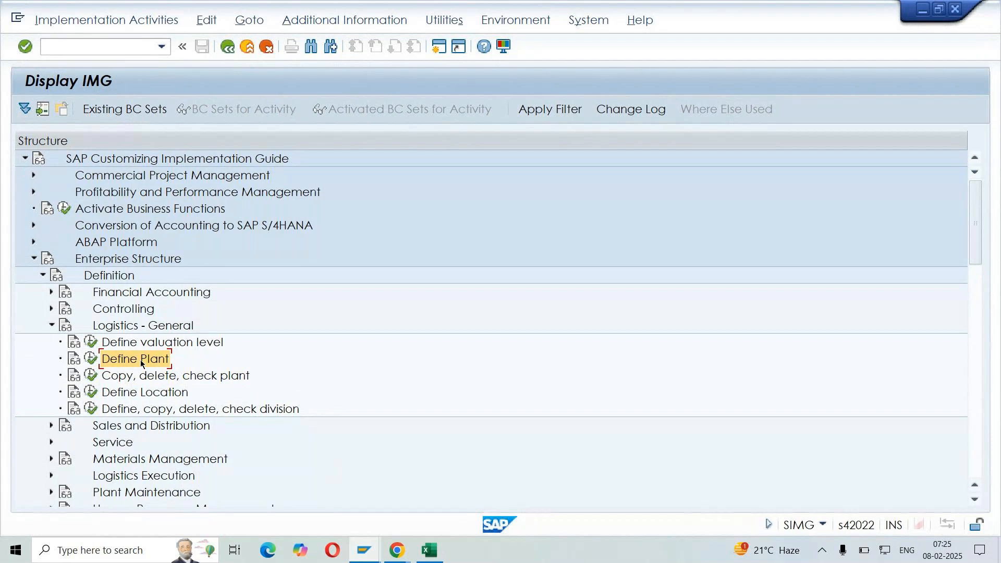
click(176, 377)
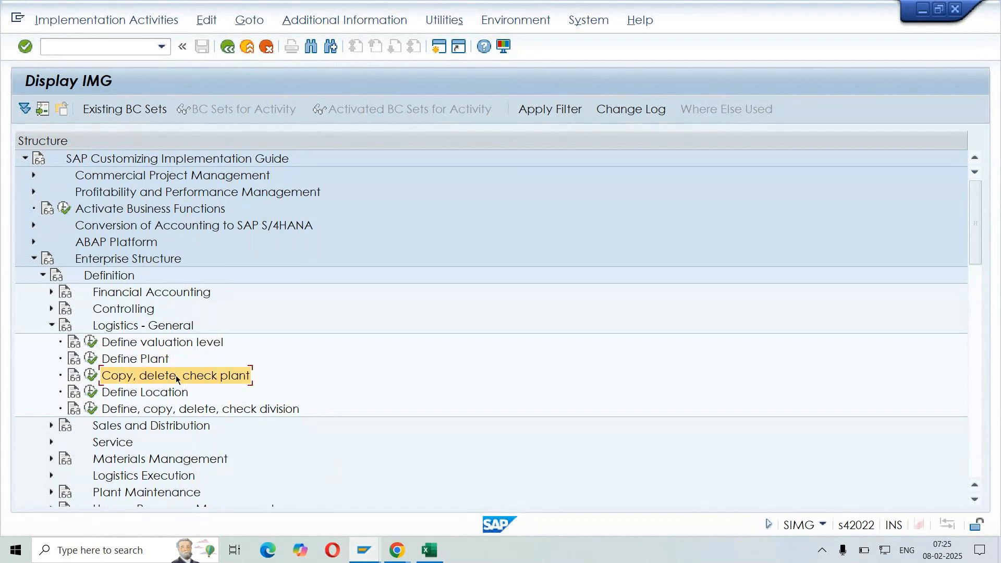
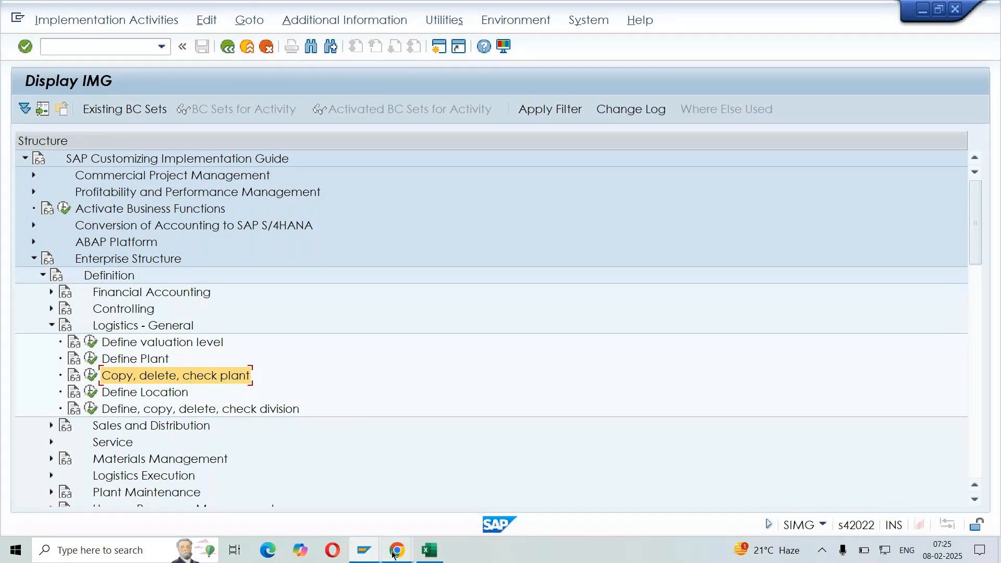
Switch to the SD DEMO workbook and enter "Plant" in cell E260, below the LOGISTIC GENERAL heading
click(429, 550)
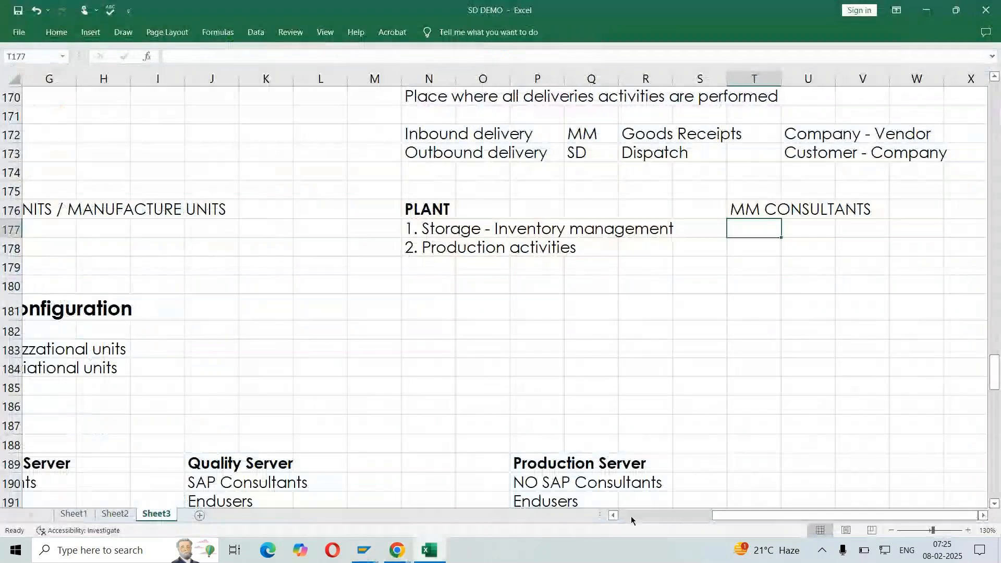
click(631, 517)
scroll(634, 499, down, 5)
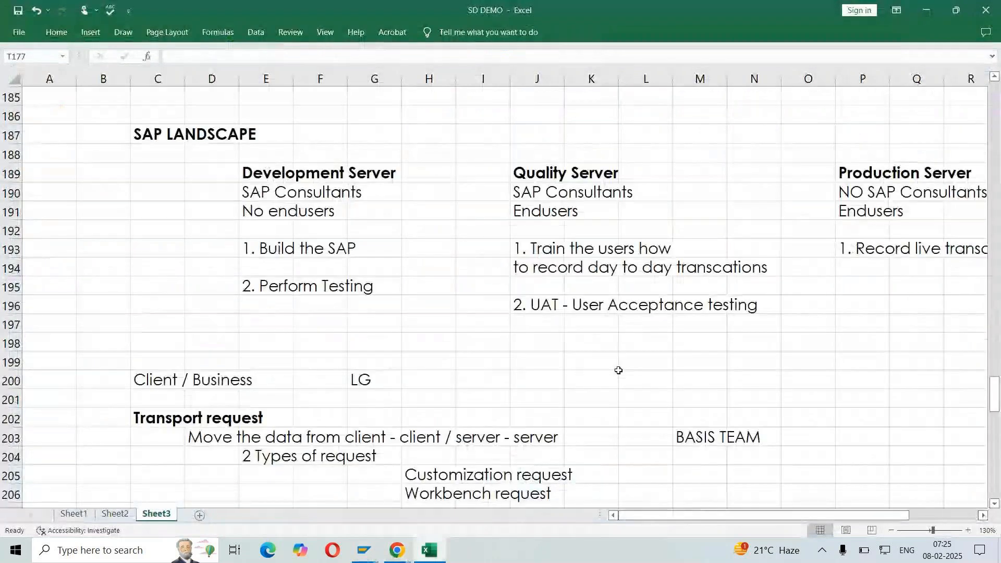
scroll(618, 371, down, 6)
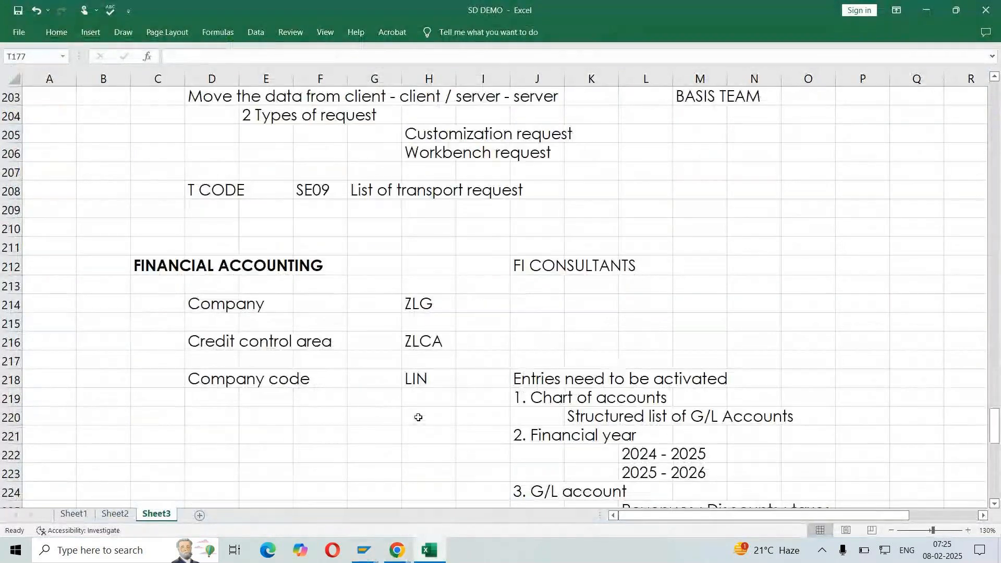
scroll(421, 417, down, 3)
scroll(420, 417, down, 11)
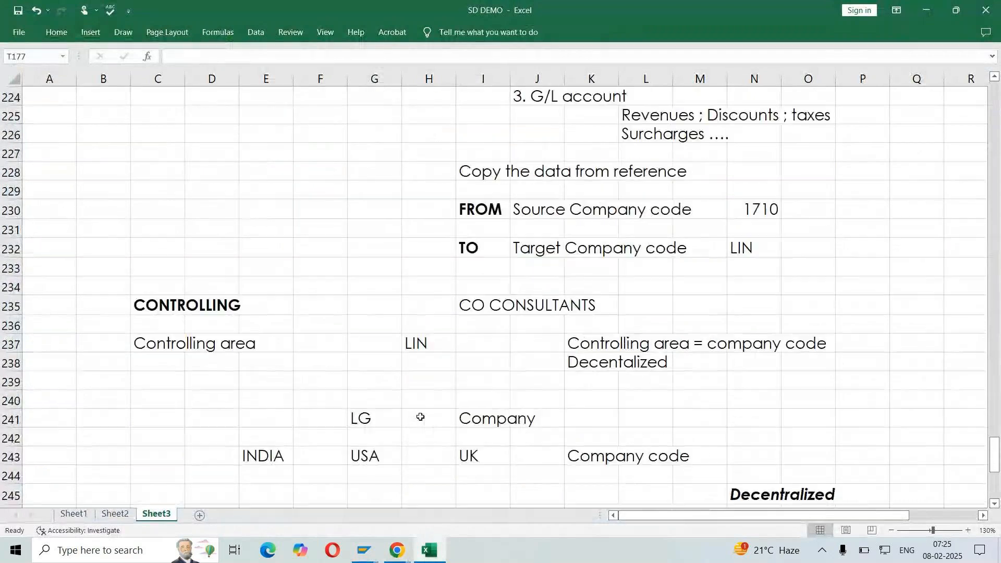
click(256, 384)
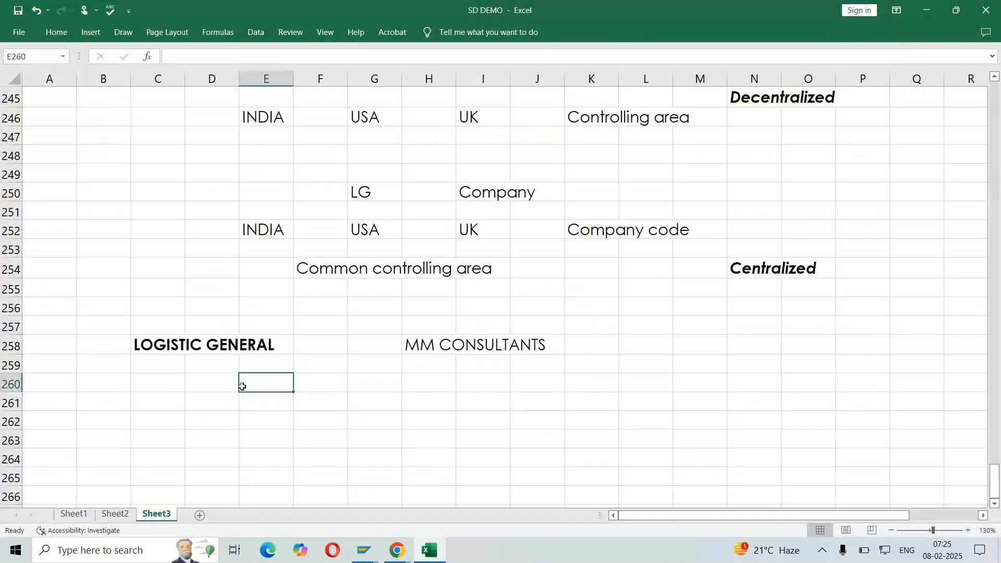
text(pLANT)
key(Return)
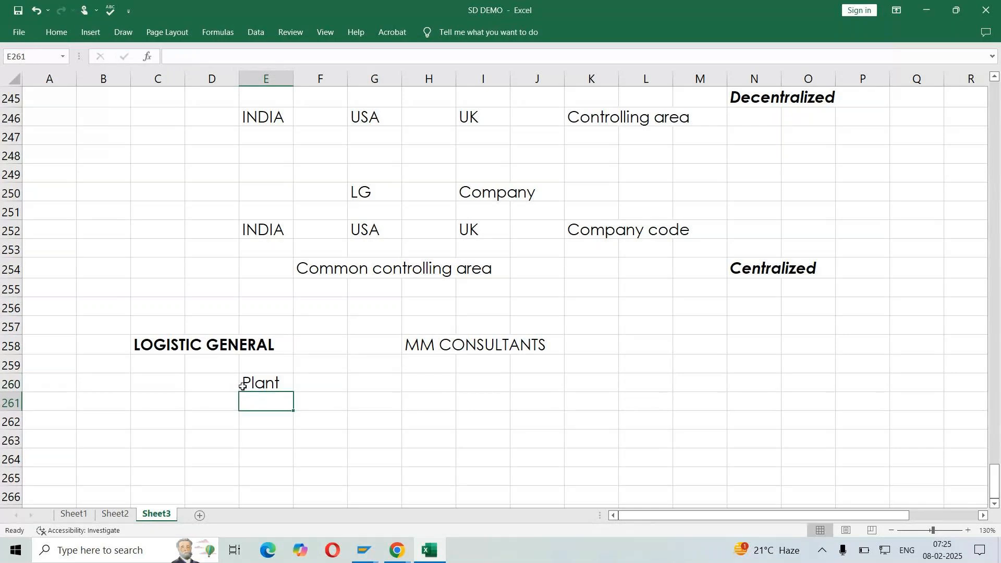
Enter "Stock valuations" in cell J261 as a note for the Plant entry
click(359, 438)
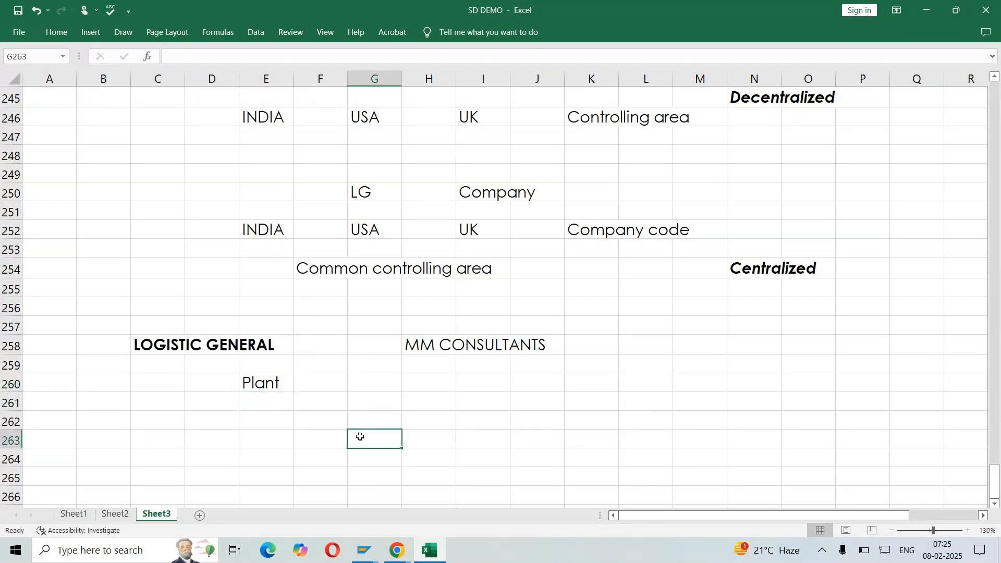
scroll(359, 437, down, 4)
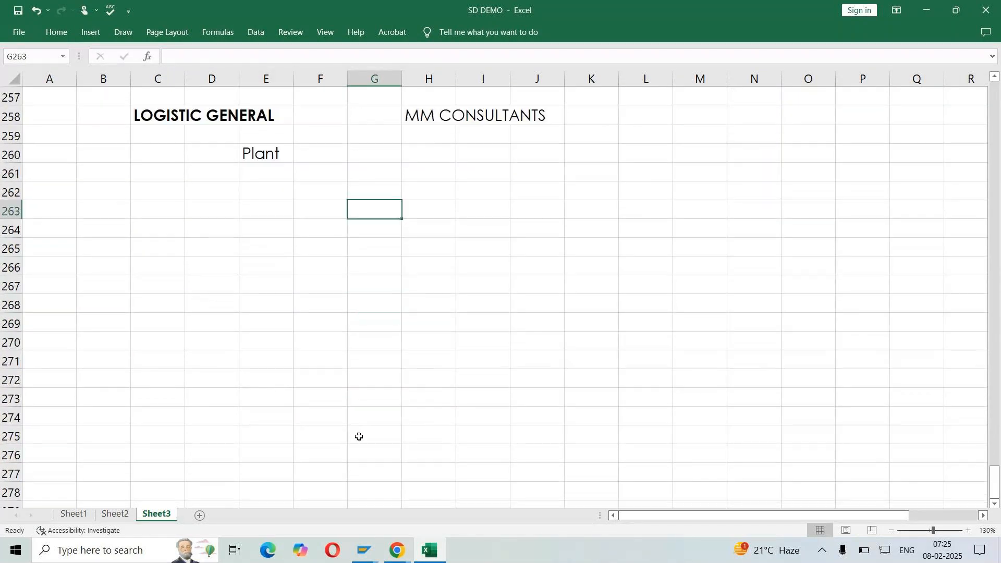
click(514, 169)
text(Sto)
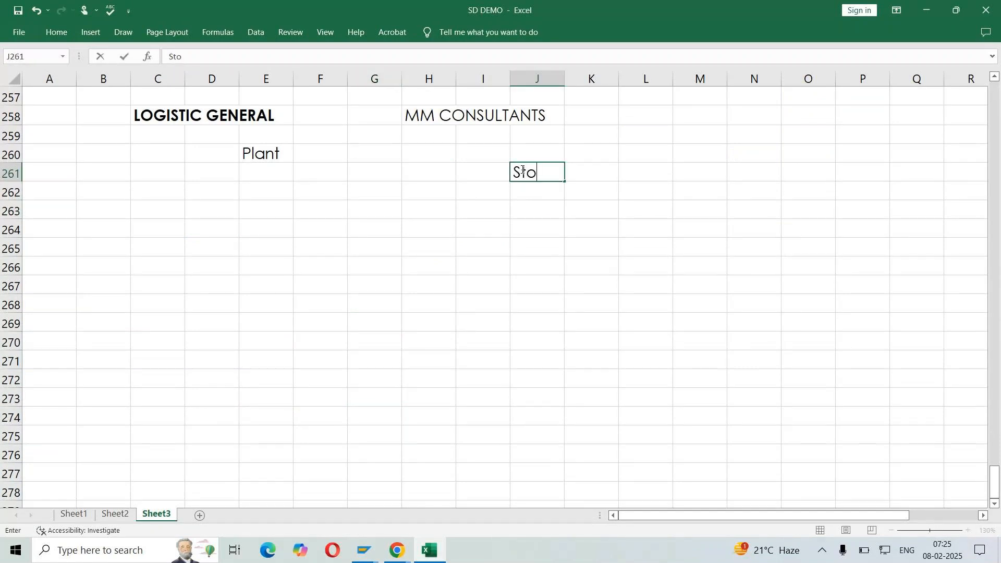
text(ck valuations)
key(Return)
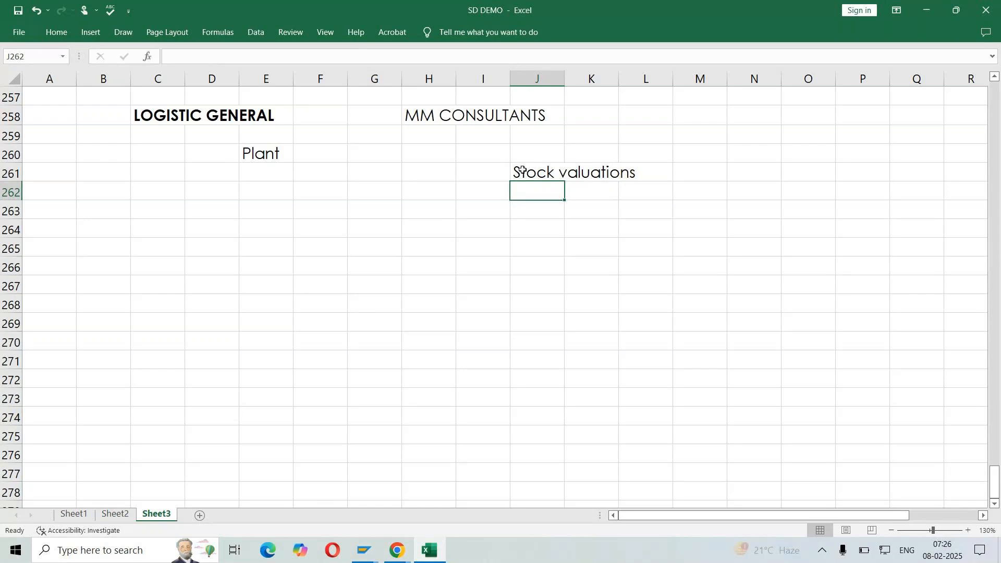
Enter "MM - FI Accounting entries" in cell J262, directly below the stock valuations note
text(MM - FI )
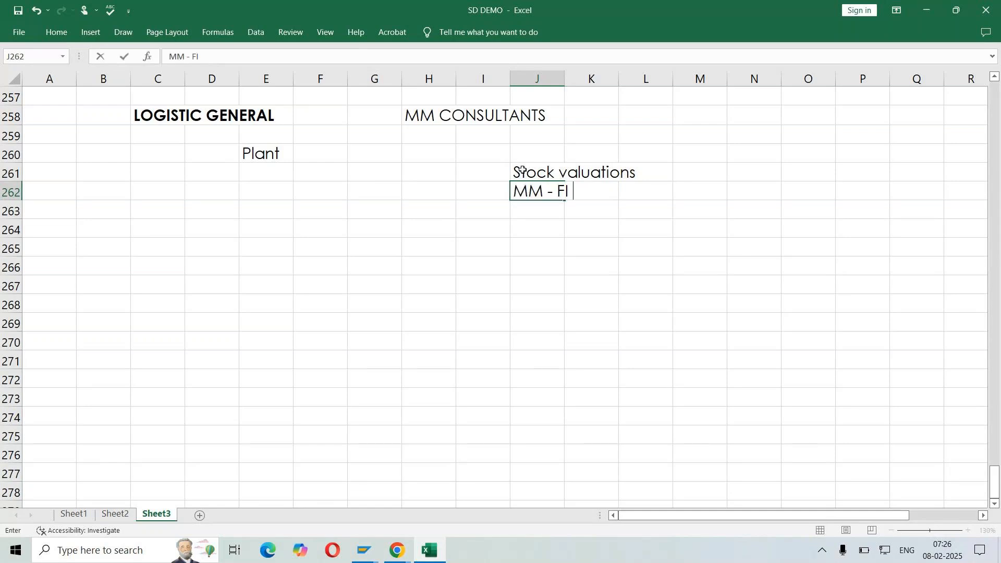
text(Accounting)
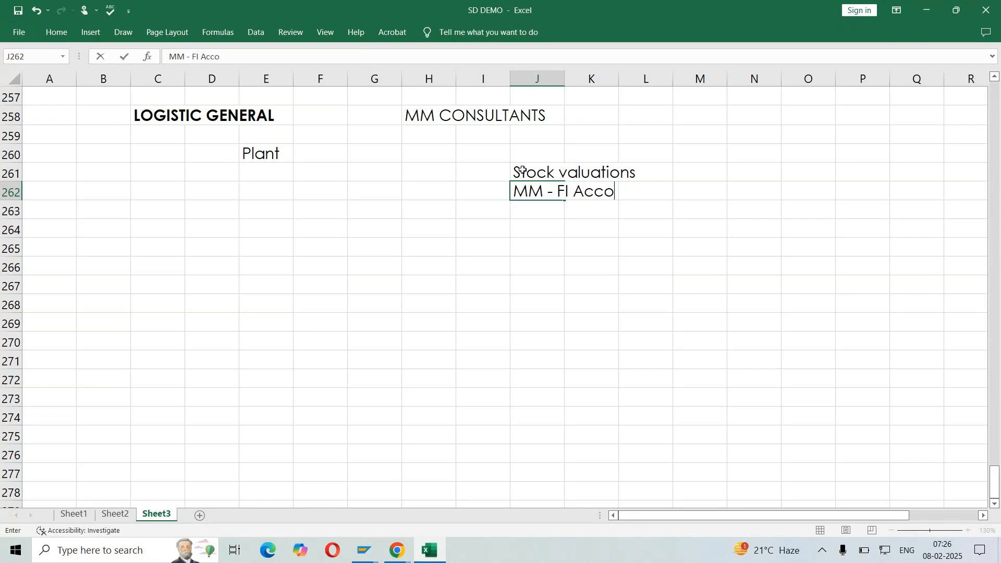
text(tries)
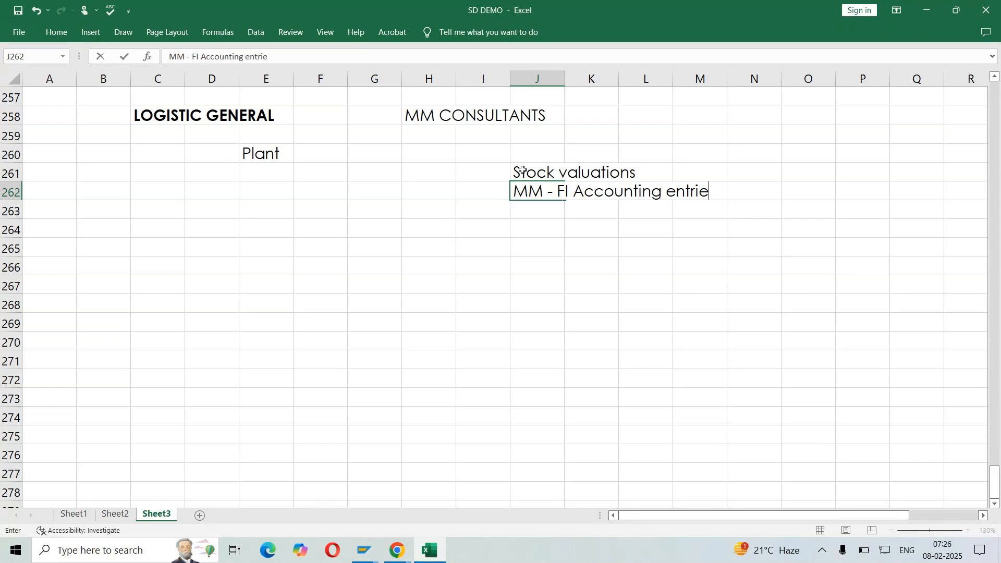
key(Return)
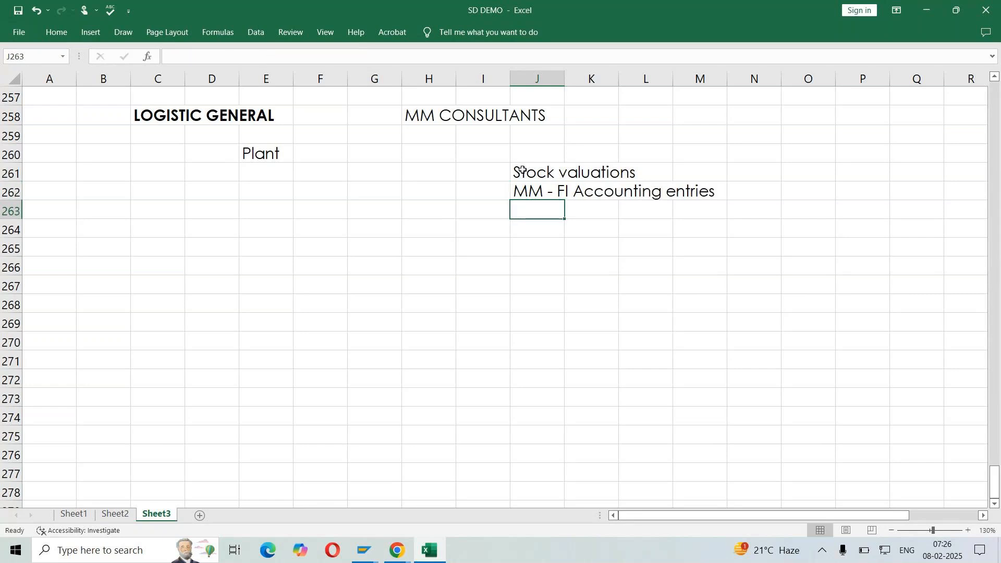
Enter "Copy the data" in cell J264, leaving a blank row below the accounting entries note
click(528, 225)
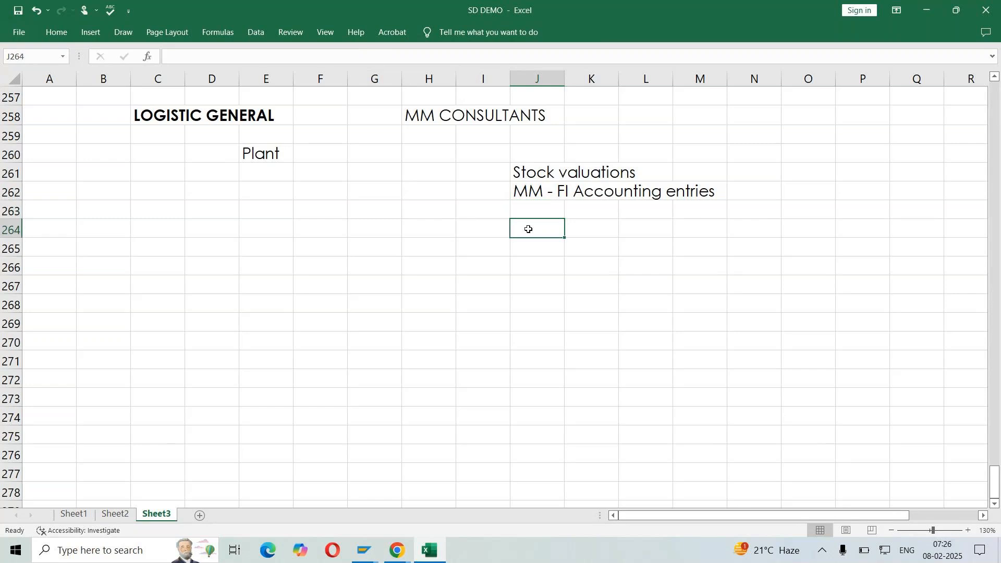
text(C)
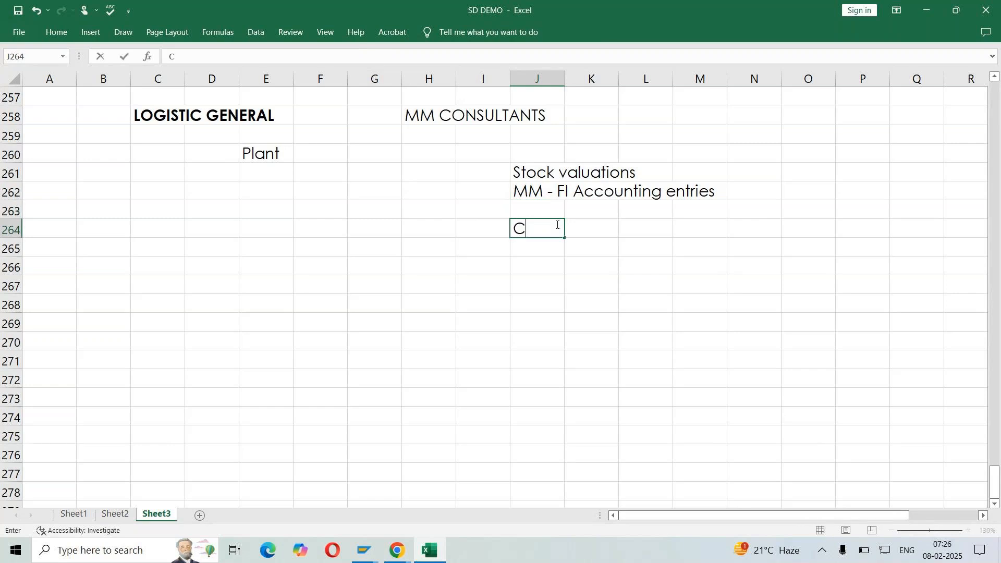
text(opy the data)
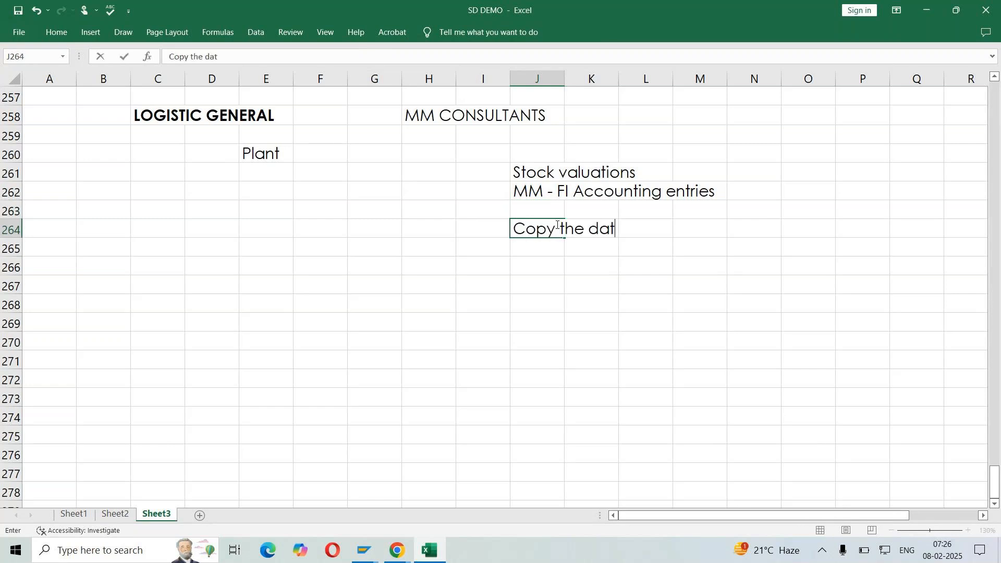
key(Return)
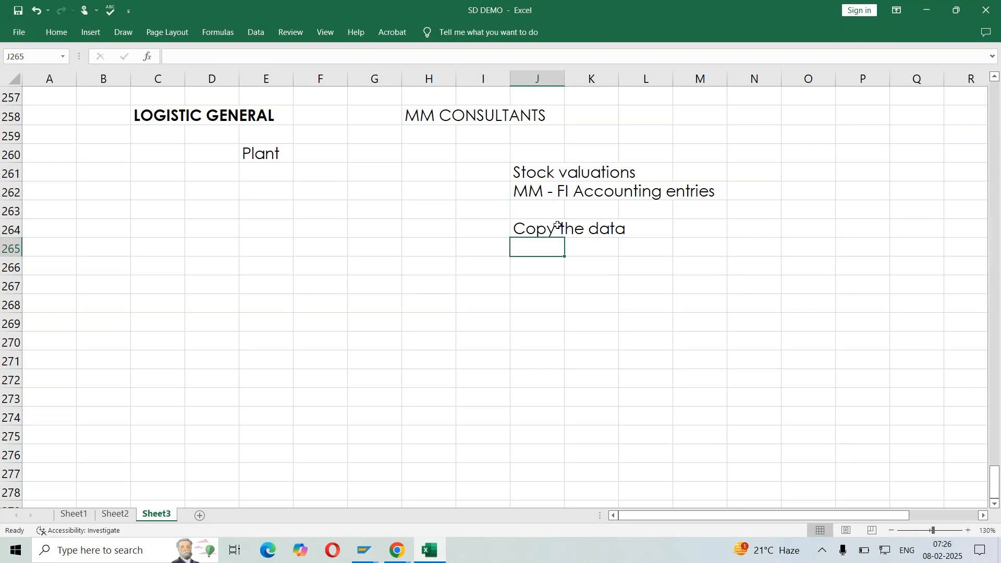
key(Return)
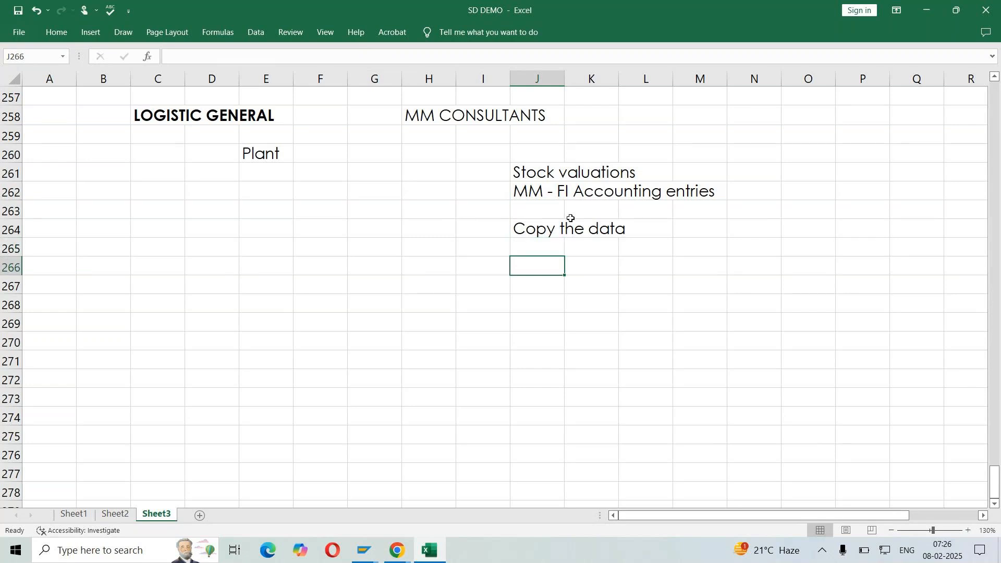
Enter "FROM PLANT" in cell J266 and "TO OUR PLANT" in cell J268
click(590, 206)
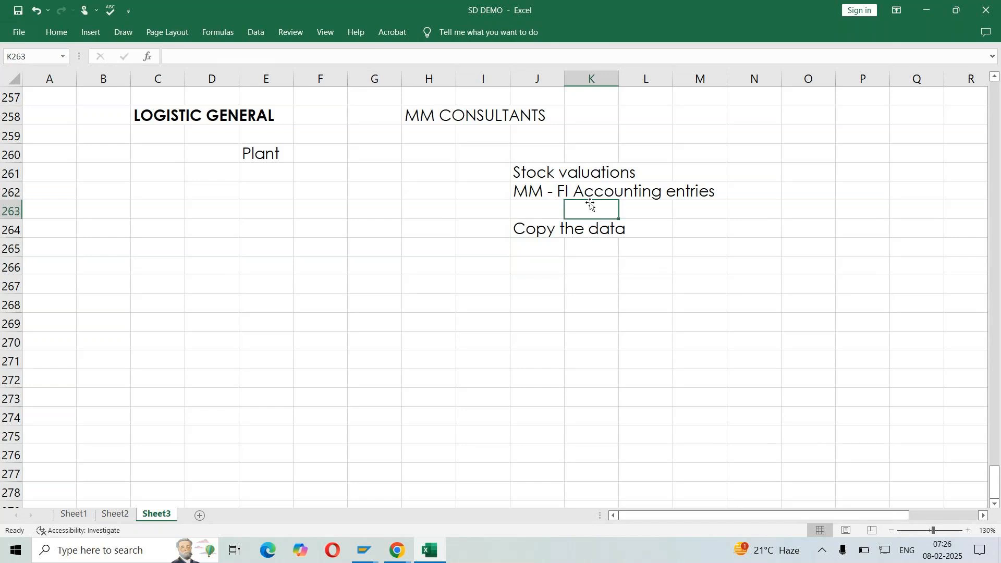
click(543, 263)
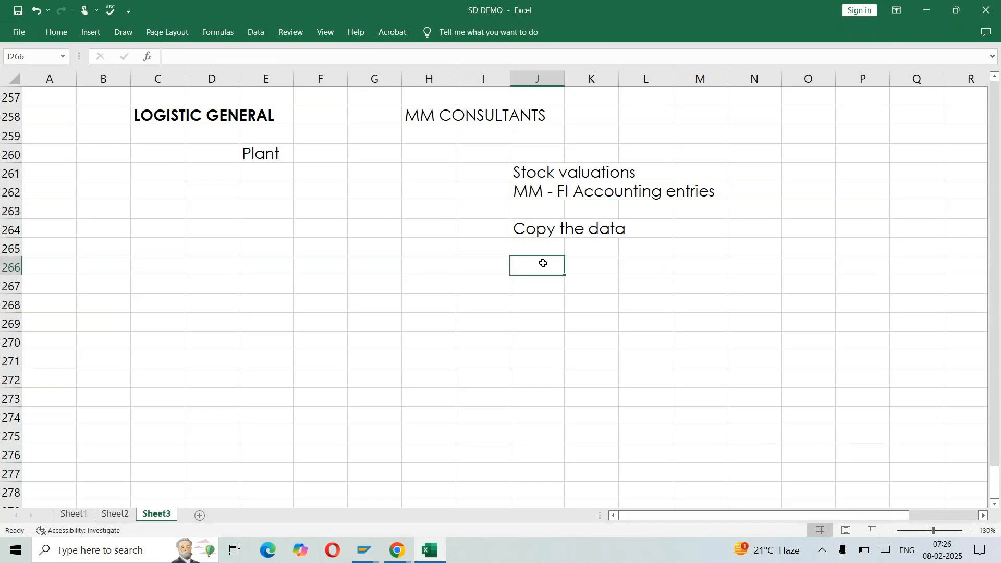
text(FROM PLANT)
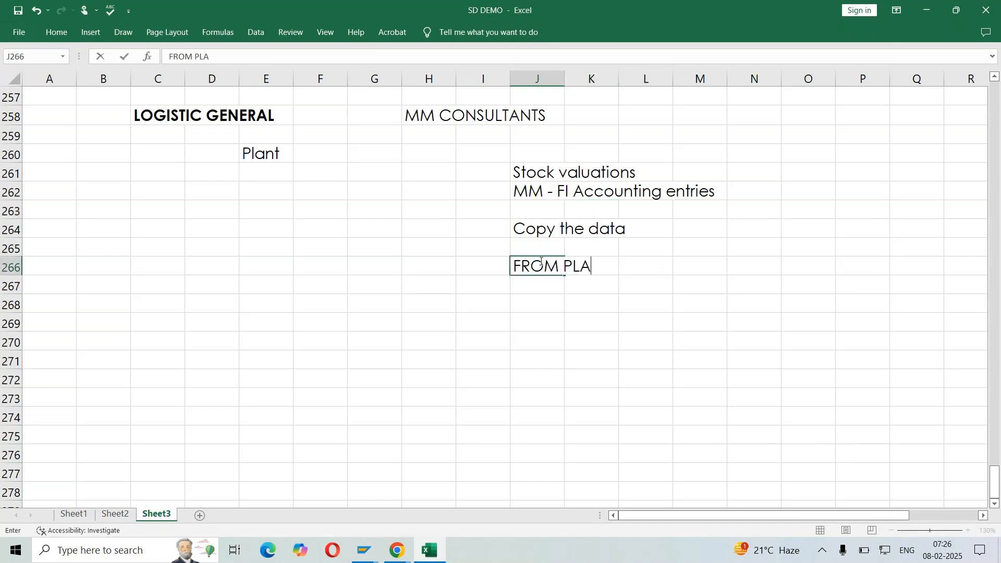
key(Return)
key(Return)
text(T)
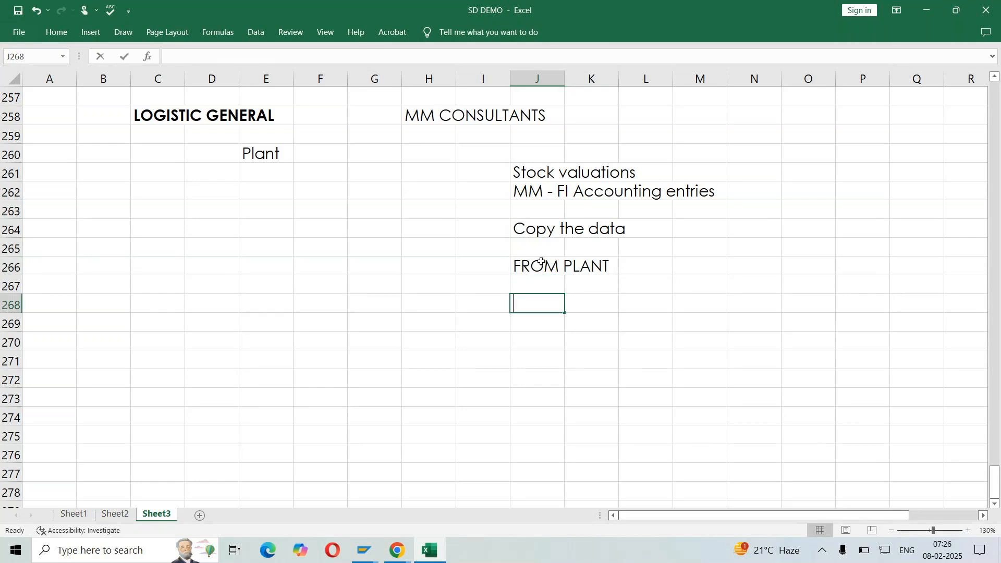
text(O OUR PLANT)
key(Return)
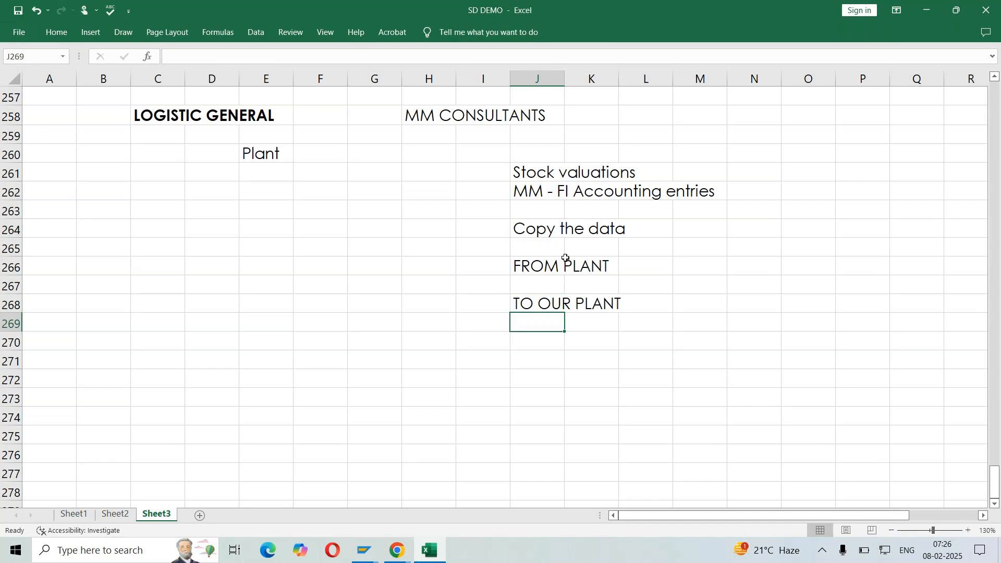
Enter 1710 in cell M266 as the source plant on the FROM PLANT row
click(693, 268)
text(1710)
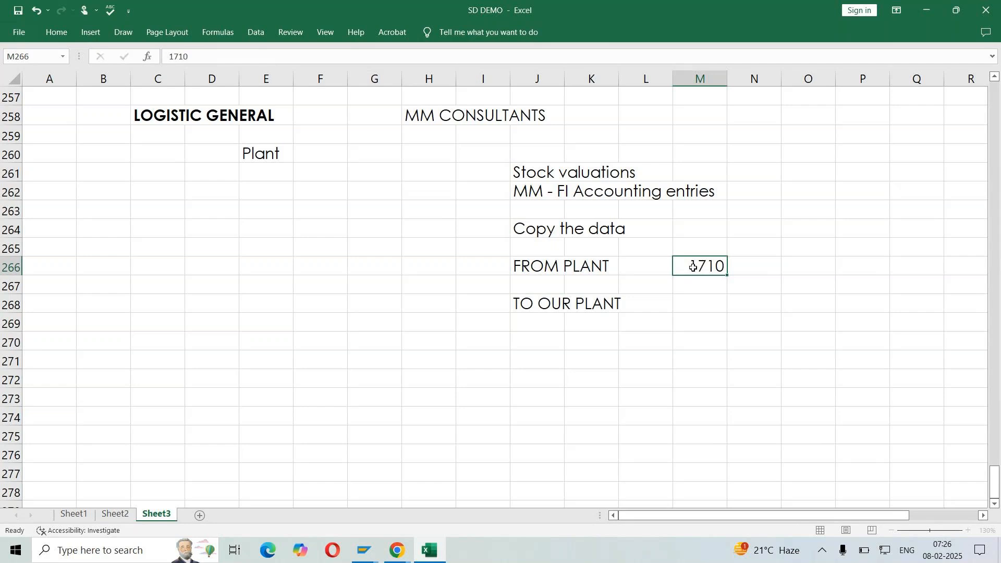
key(Return)
key(Up)
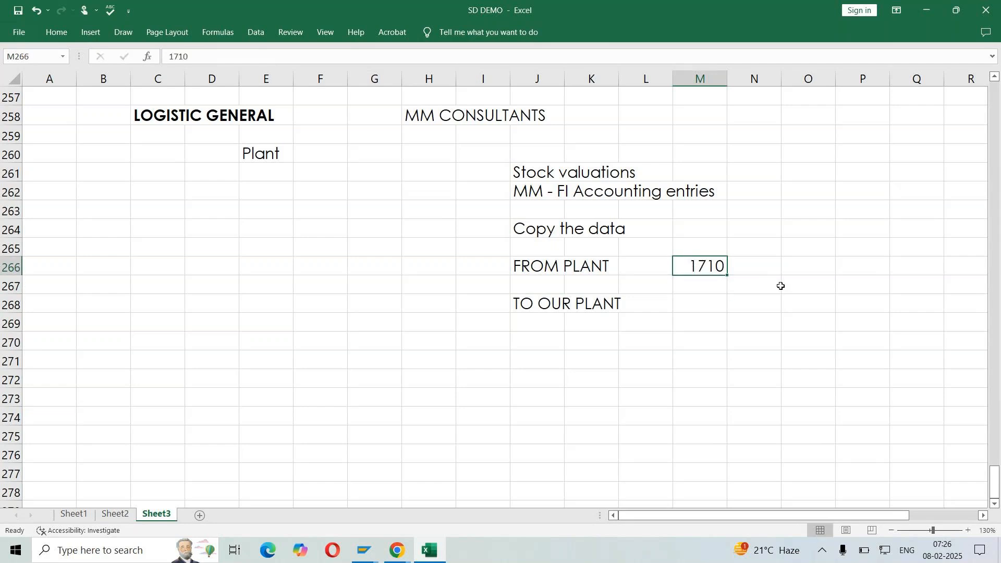
Compare the FROM PLANT value in M266 with the source company code on row 230
scroll(780, 286, up, 7)
scroll(781, 286, up, 2)
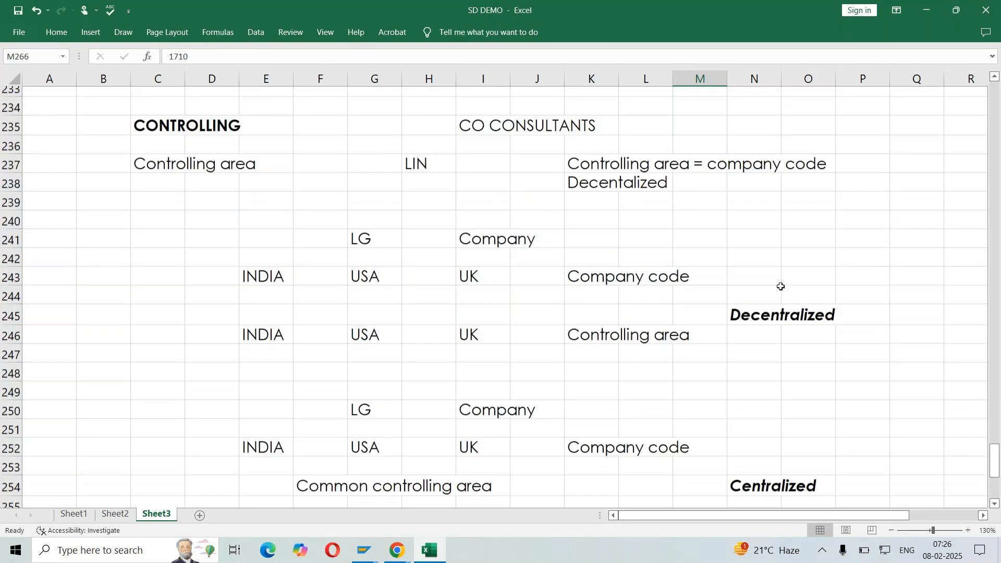
scroll(781, 287, up, 3)
click(766, 272)
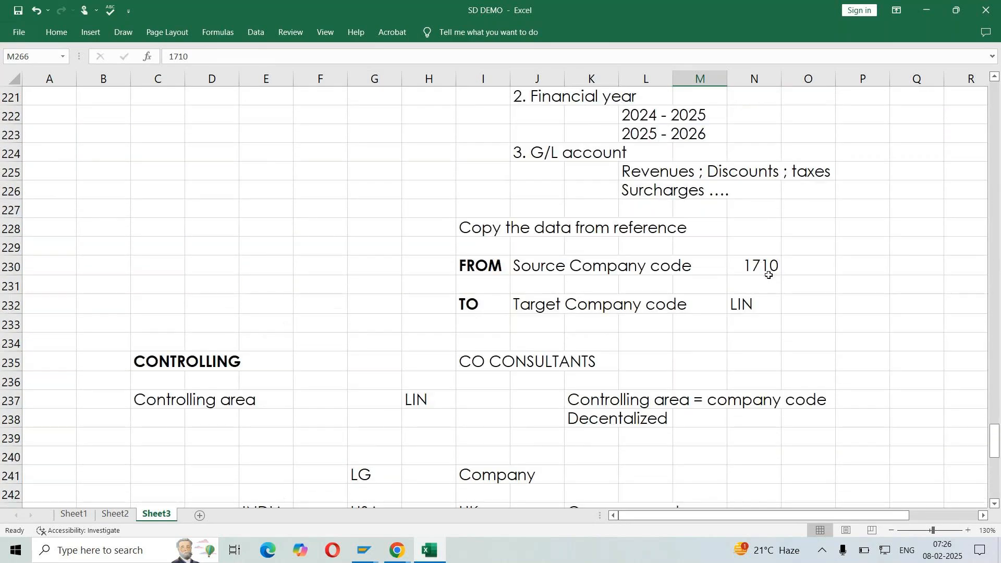
scroll(759, 269, down, 12)
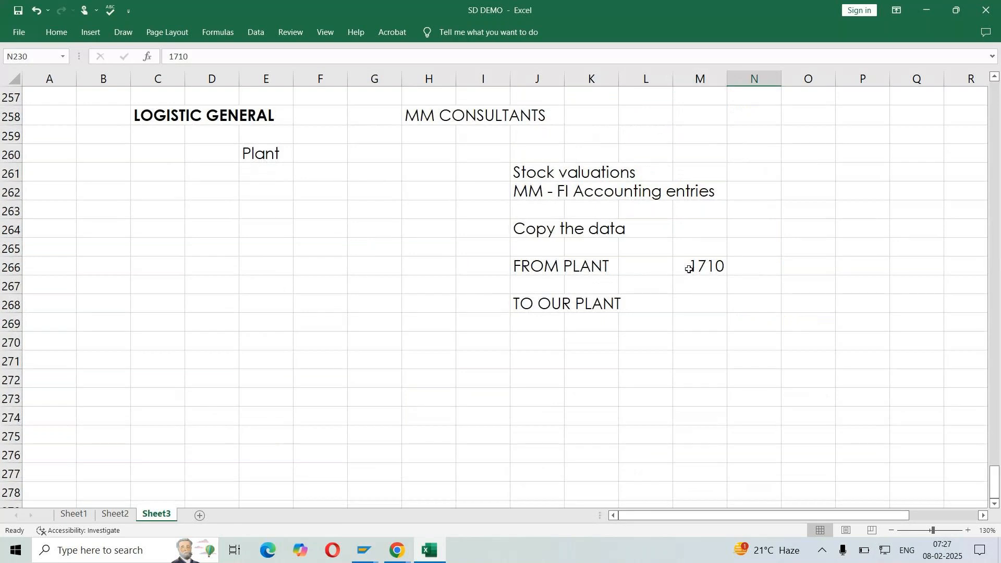
click(689, 269)
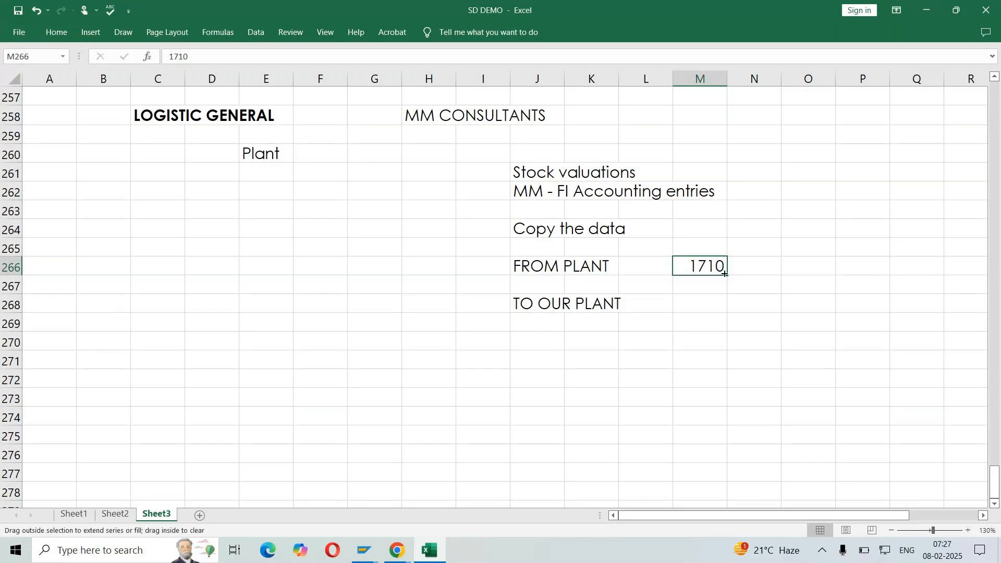
scroll(794, 273, up, 1)
scroll(794, 273, up, 9)
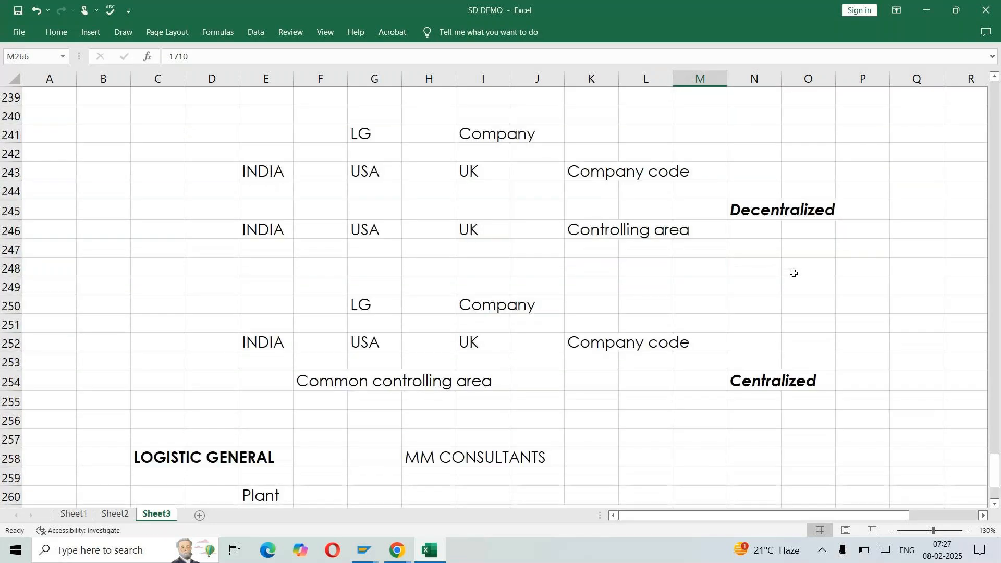
click(755, 154)
scroll(851, 232, down, 6)
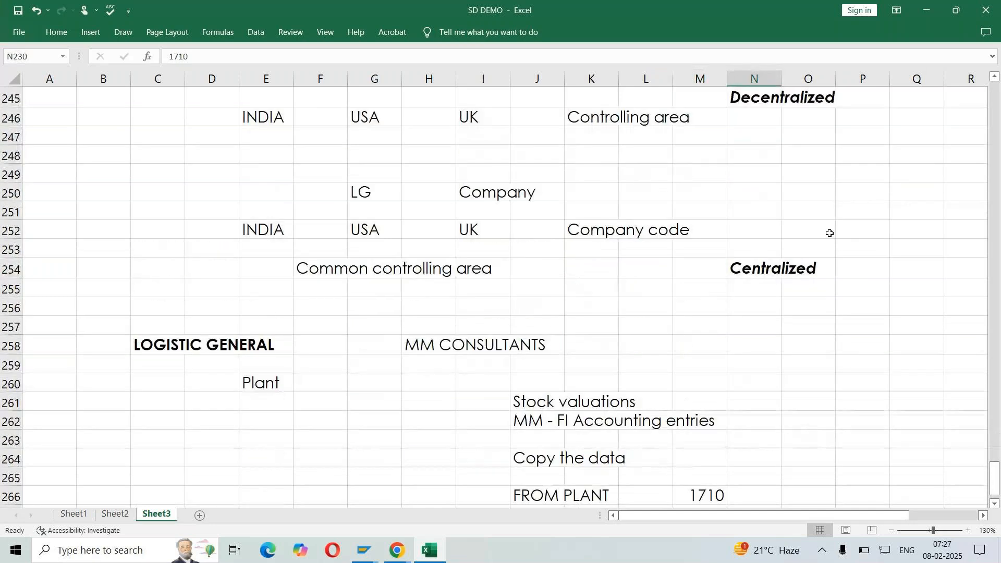
click(704, 495)
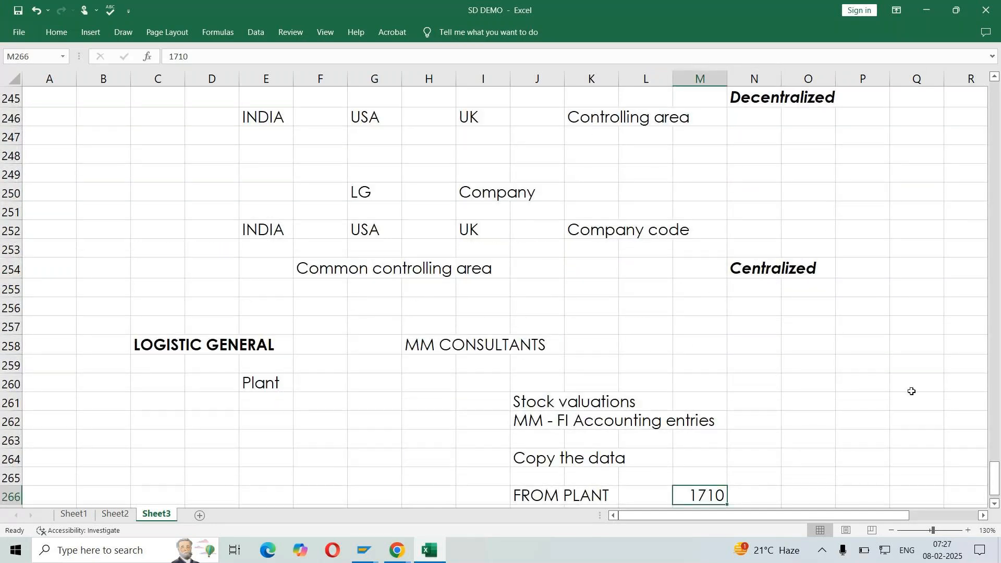
scroll(912, 391, up, 5)
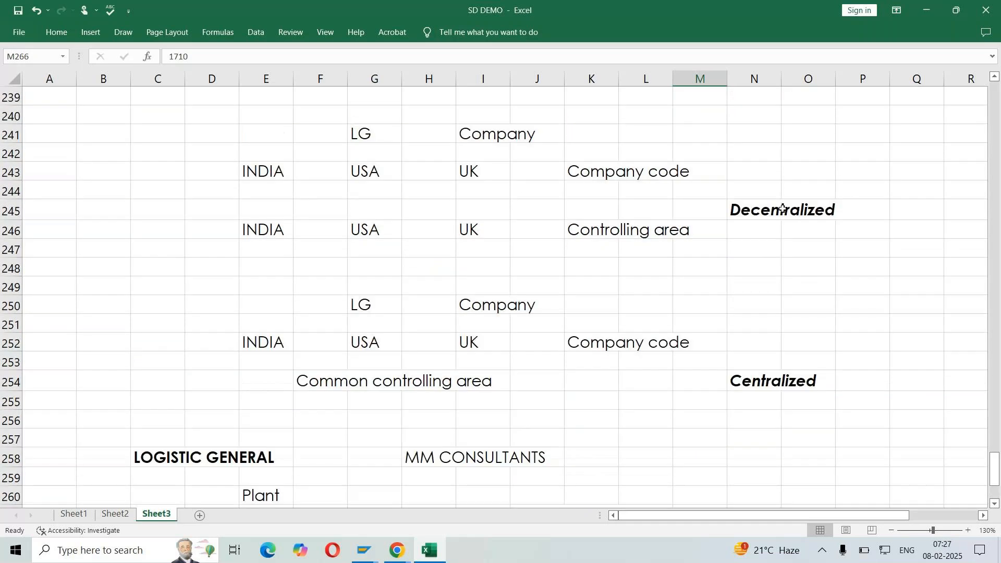
click(549, 99)
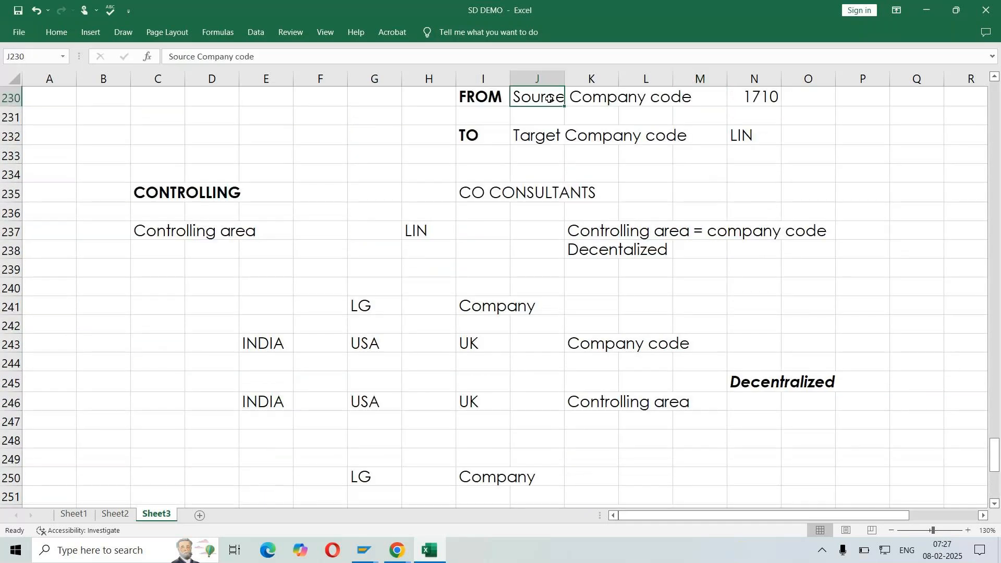
Make the FROM PLANT label in cell J266 bold
scroll(549, 99, down, 8)
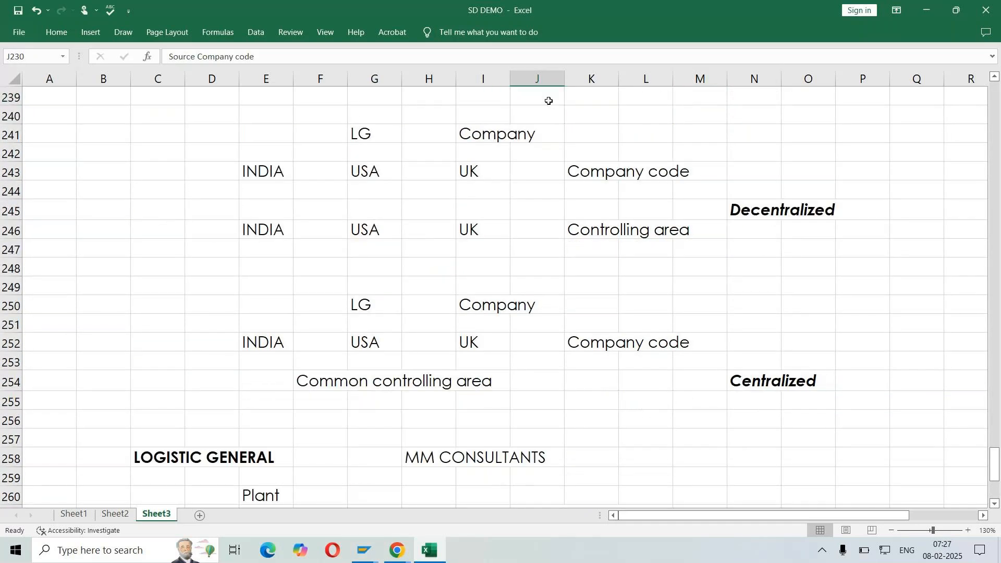
click(693, 326)
click(520, 324)
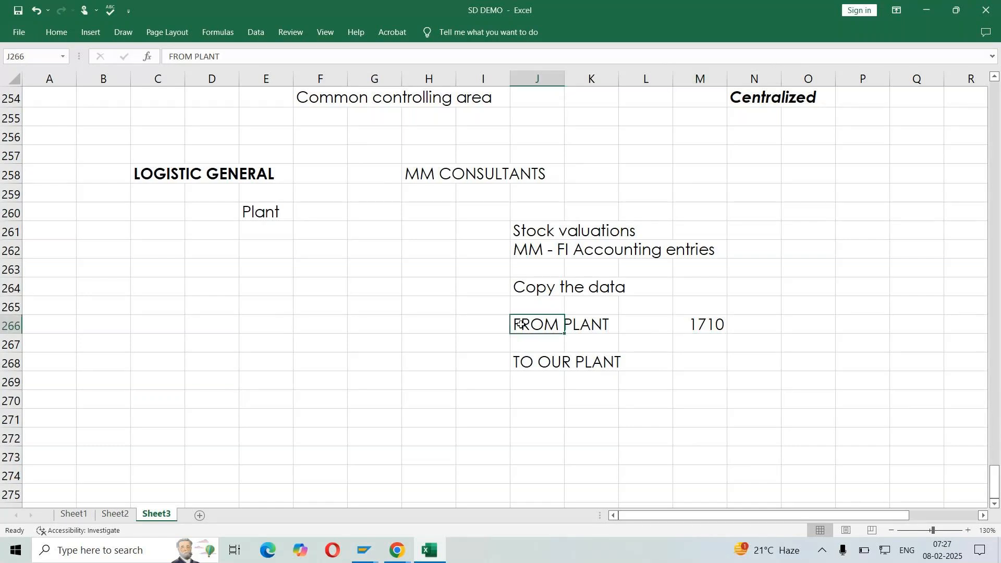
key(ctrl+b)
Review the FROM PLANT entry on row 266 against the source company code label and value in I230:N230
click(694, 325)
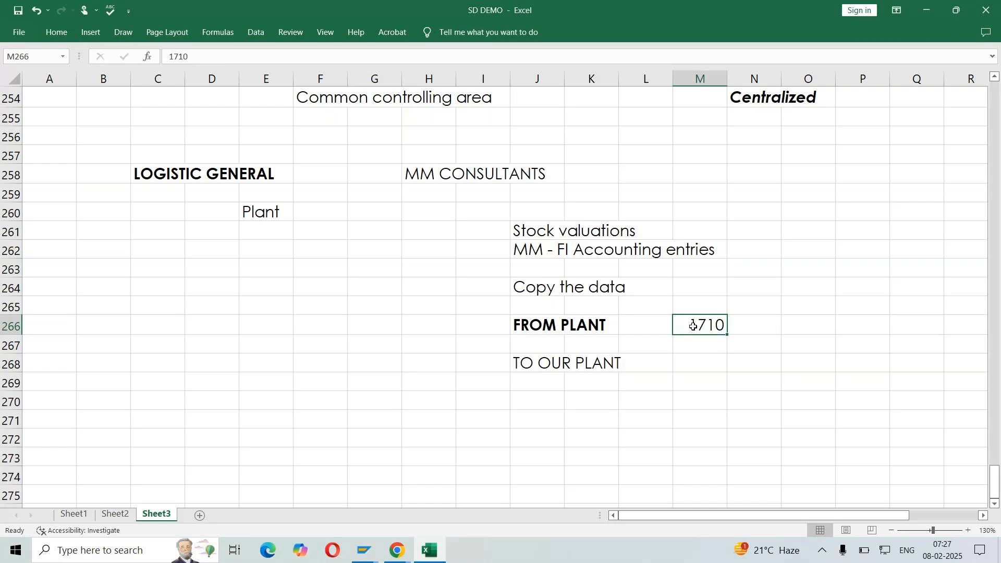
drag(516, 324, 638, 325)
scroll(638, 325, up, 3)
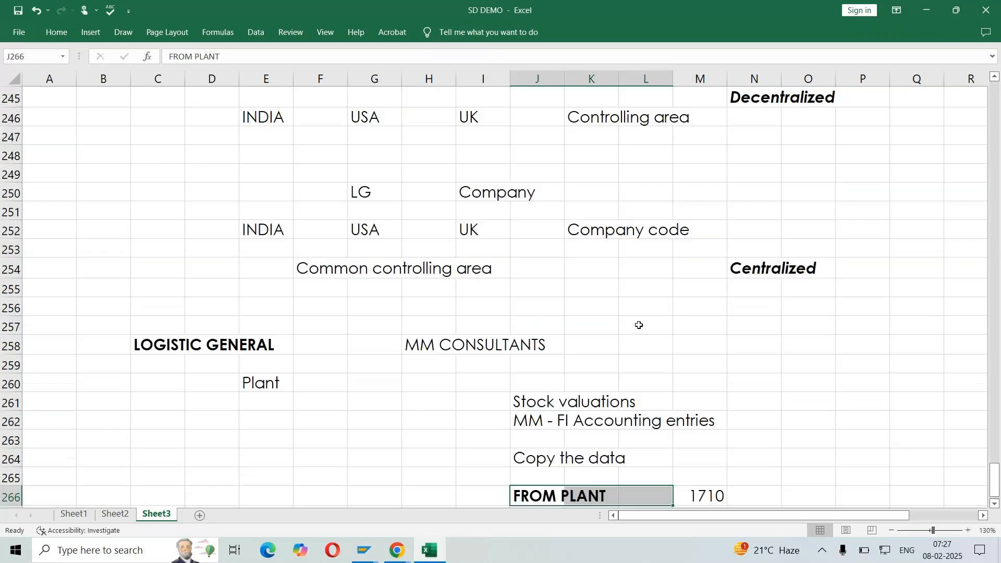
scroll(639, 325, up, 8)
drag(483, 265, 692, 267)
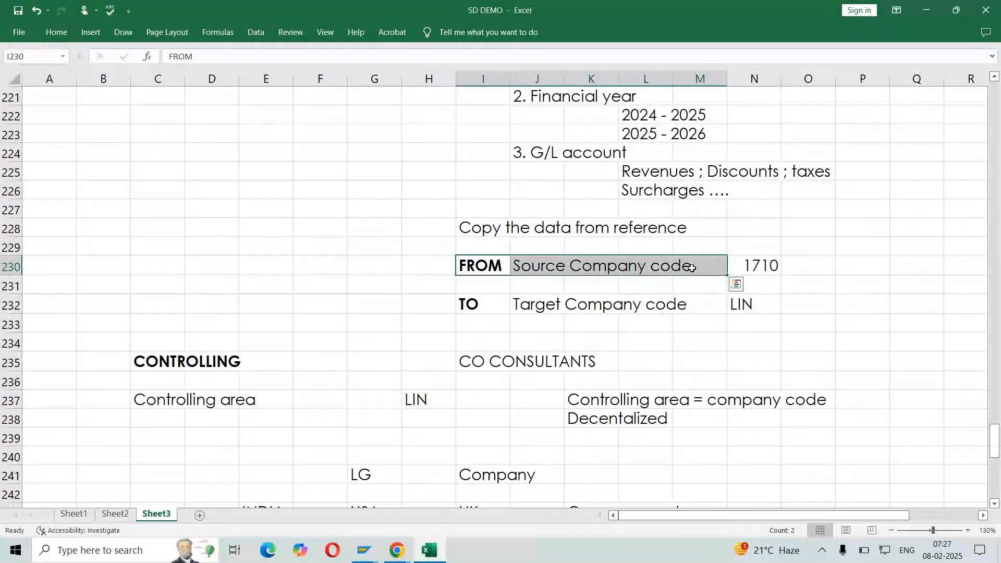
click(754, 269)
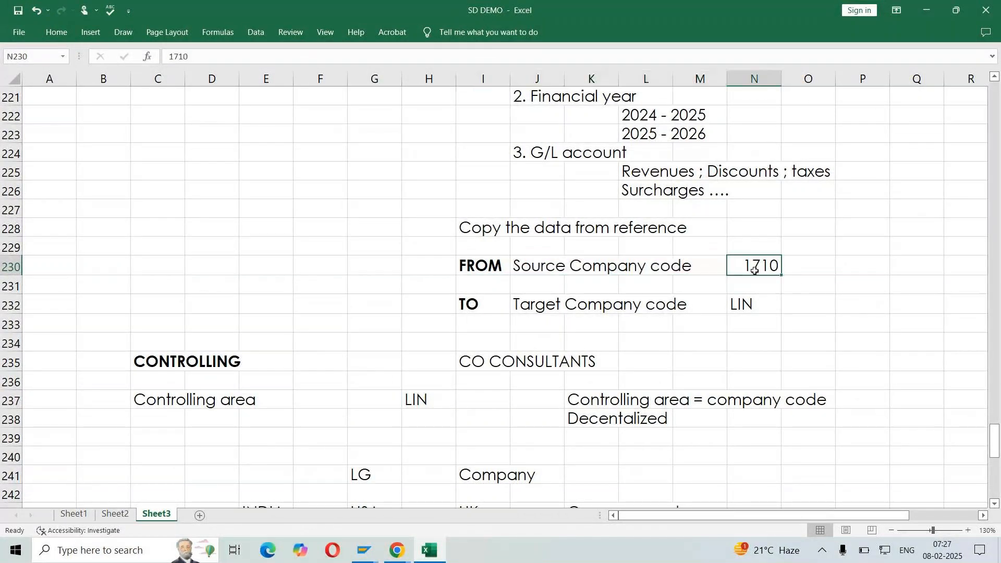
scroll(754, 269, down, 3)
scroll(753, 275, down, 5)
scroll(747, 281, down, 3)
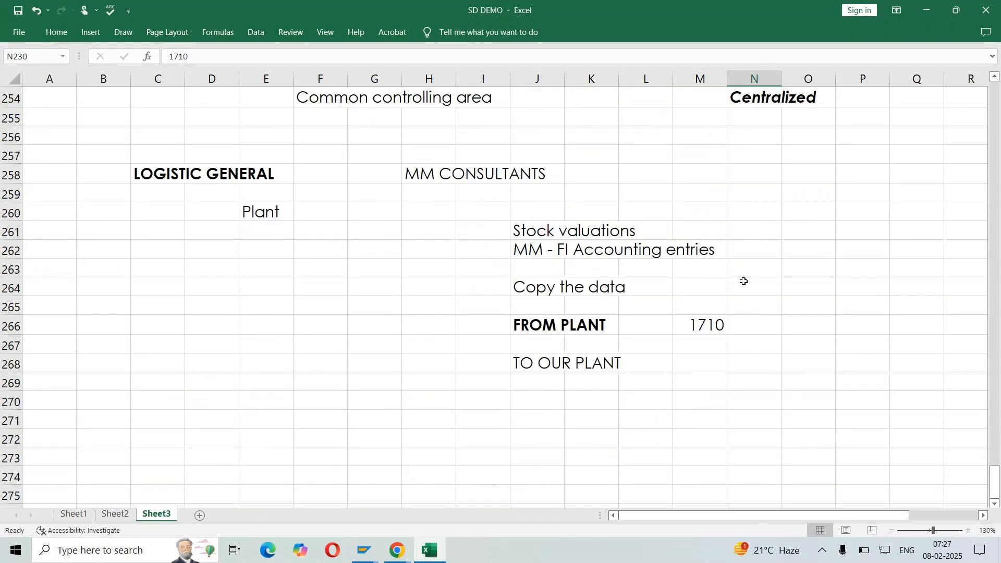
Enter the target plants LP01, LP02 and LP03 in cells M268, N268 and O268 on the TO OUR PLANT row
click(692, 362)
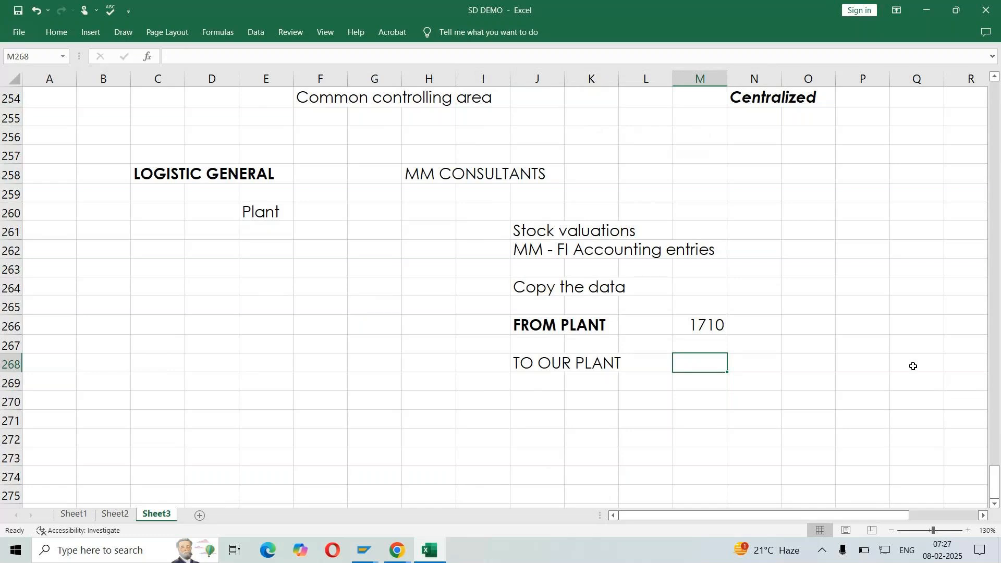
text(L)
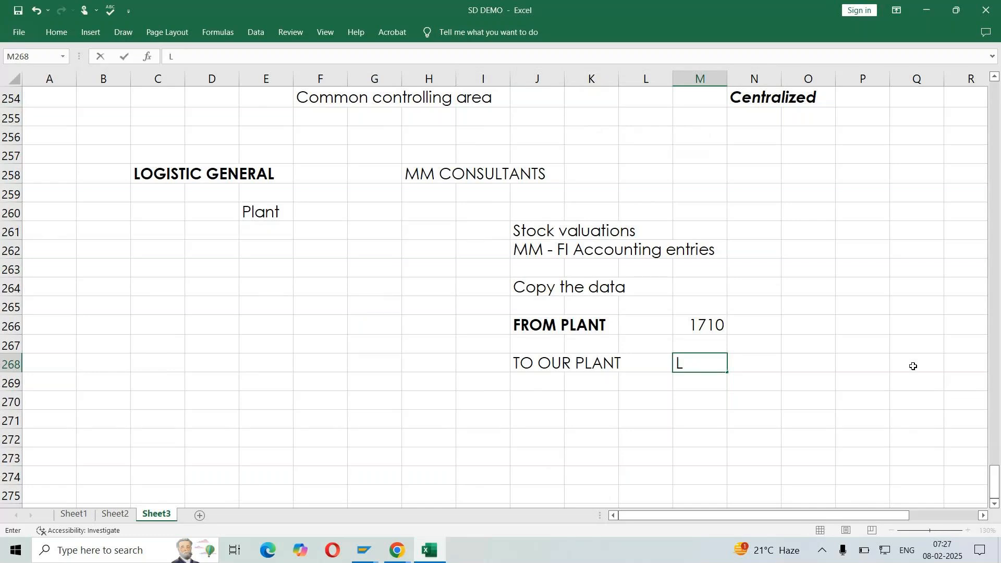
text(P01)
key(Return)
click(678, 364)
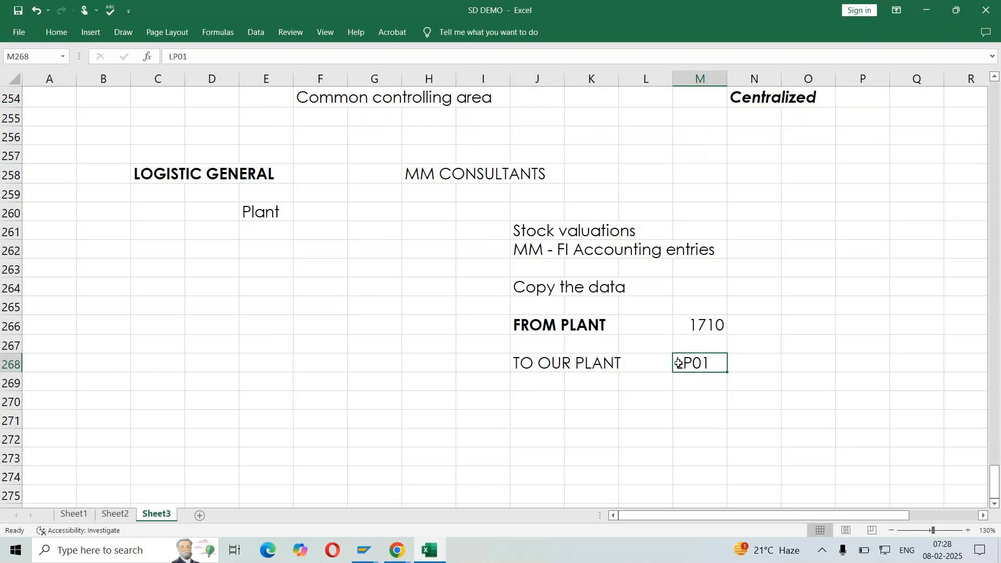
click(762, 363)
text(LP)
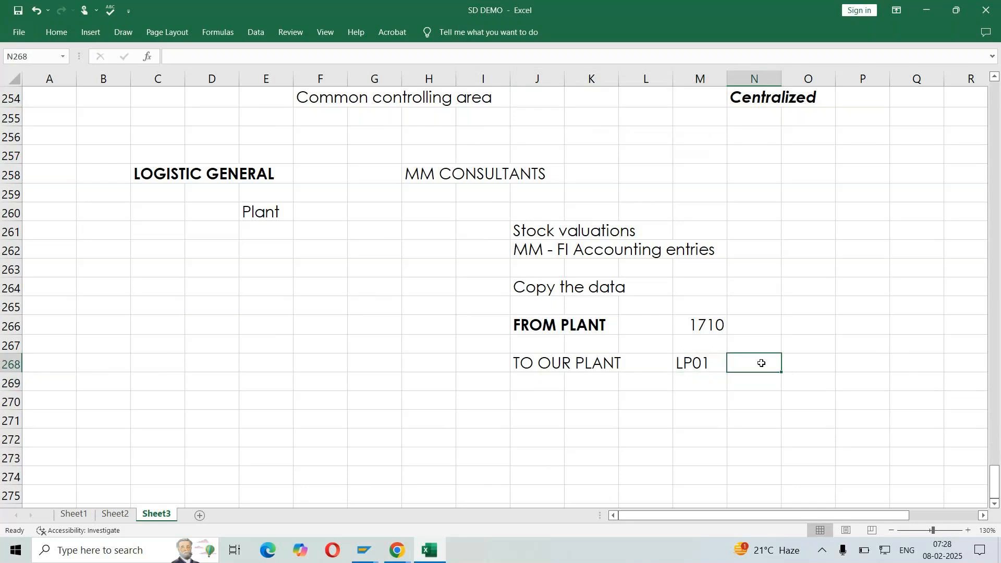
text(02)
key(Tab)
text(LP03)
key(Return)
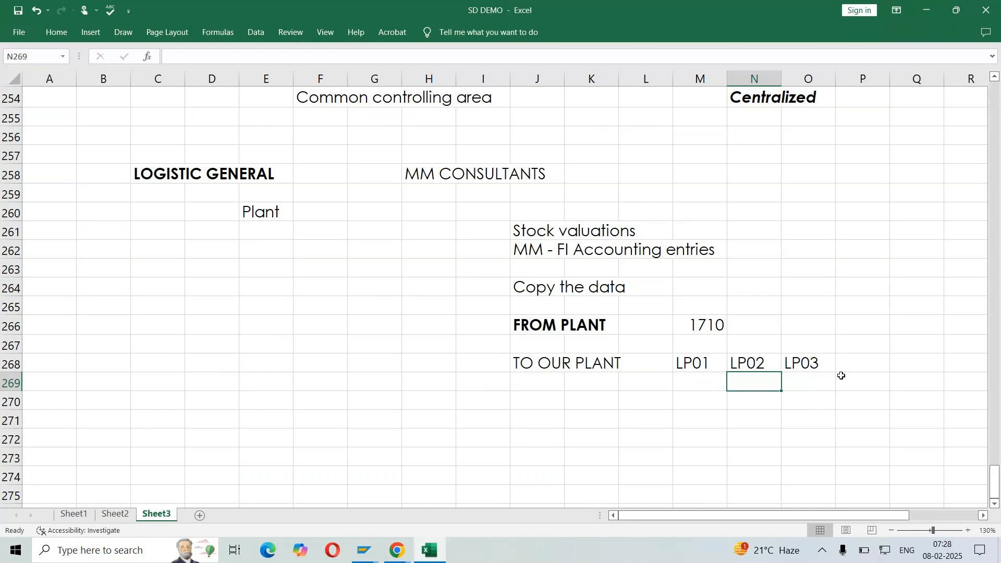
Switch to SAP and open the Copy, delete, check plant activity under Logistics - General
key(alt+Tab)
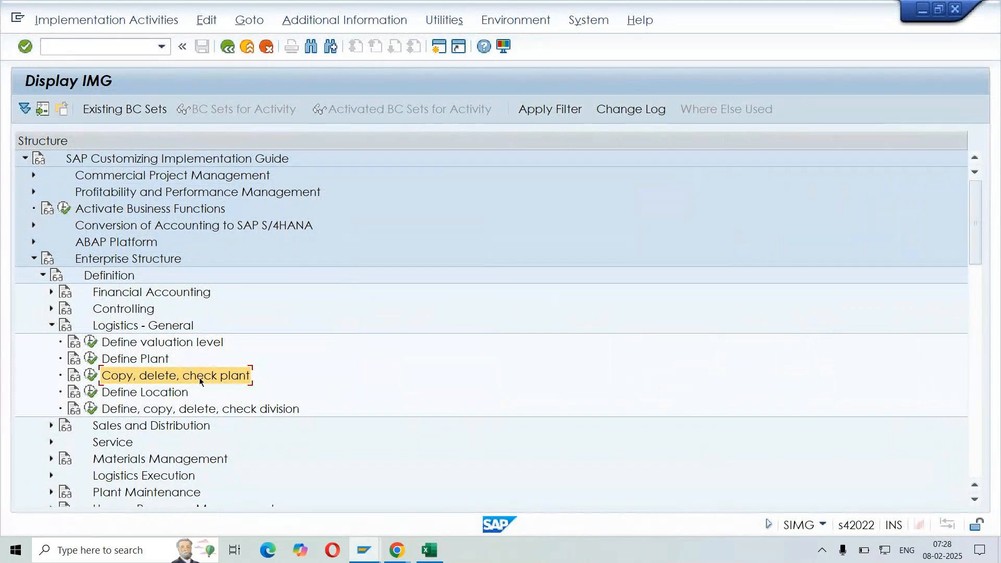
click(93, 376)
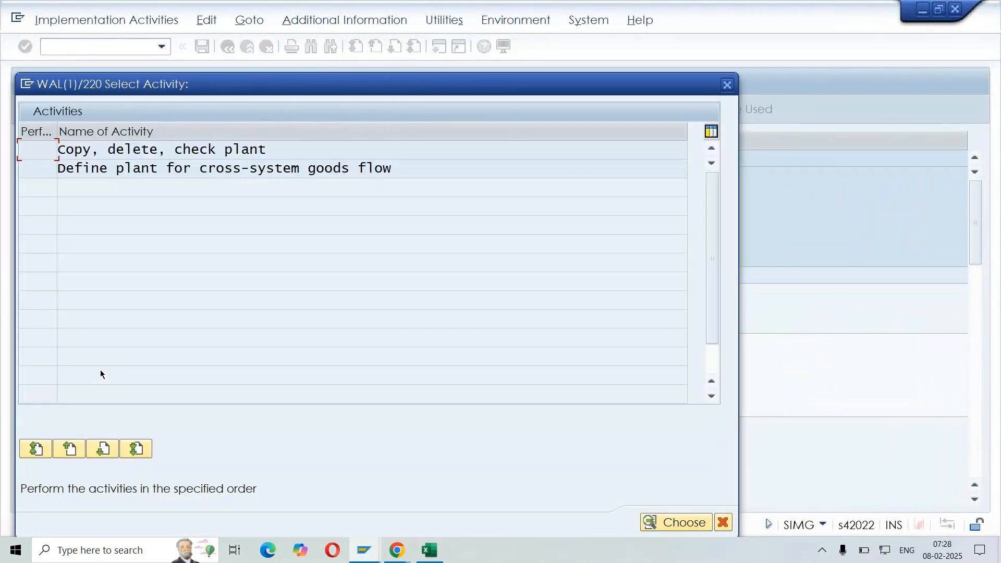
drag(271, 151, 33, 156)
click(212, 150)
double_click(213, 150)
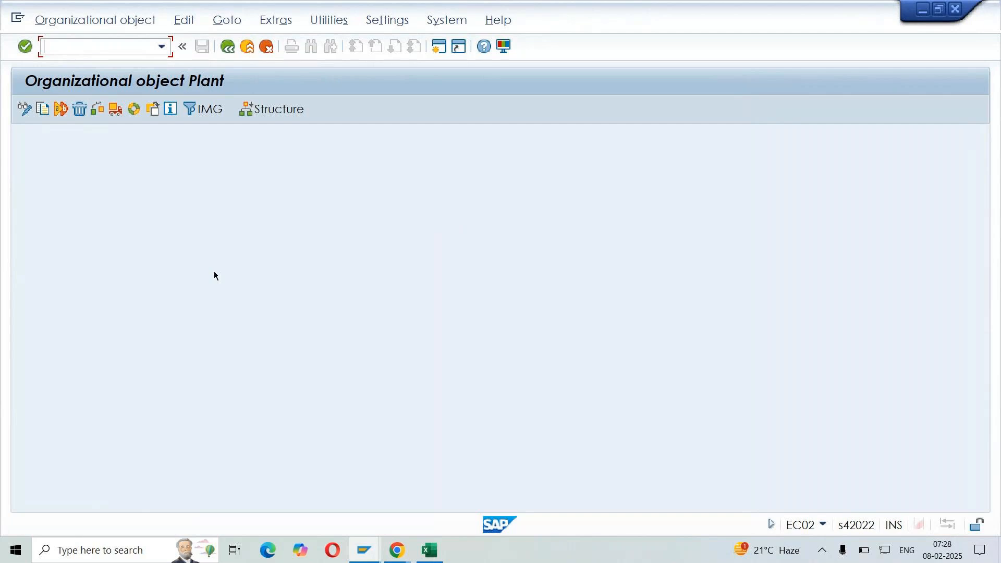
Start copying the plant organizational object with 1710 as the From Plant
click(41, 114)
drag(204, 219, 493, 177)
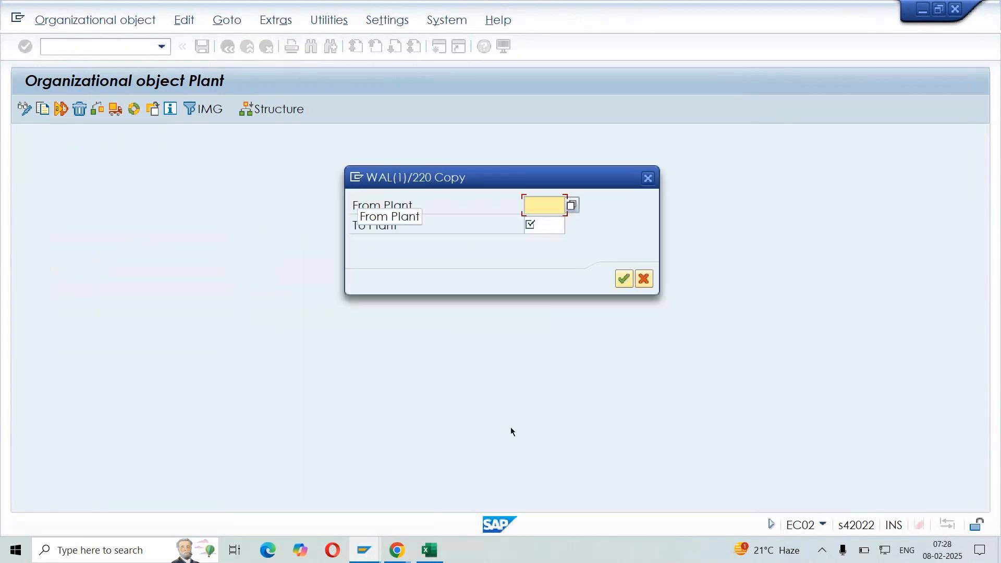
text(1710)
click(624, 279)
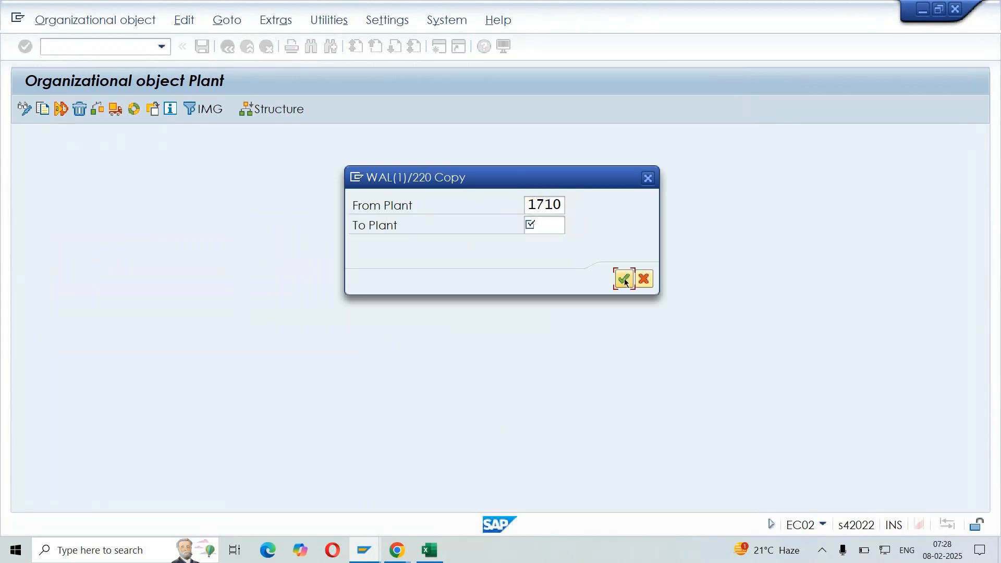
Try LOP1 as the To Plant for the copy
click(541, 223)
text(L)
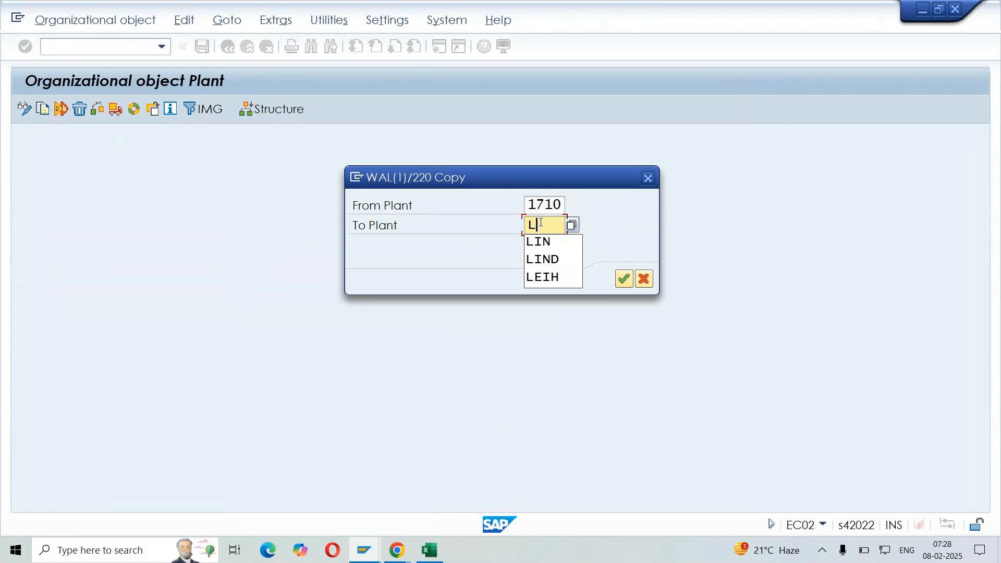
text(OP1)
key(Return)
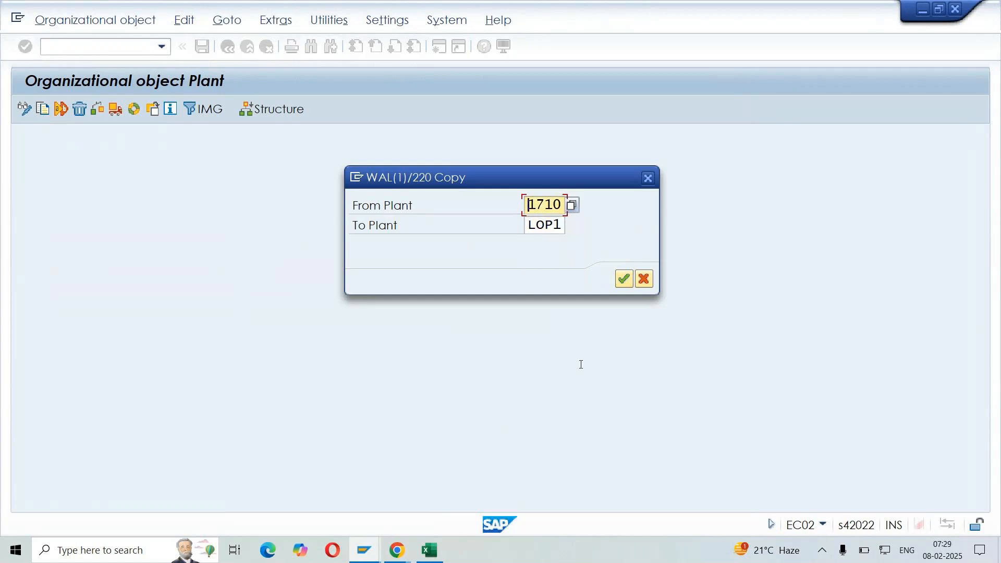
key(Return)
key(alt+Tab)
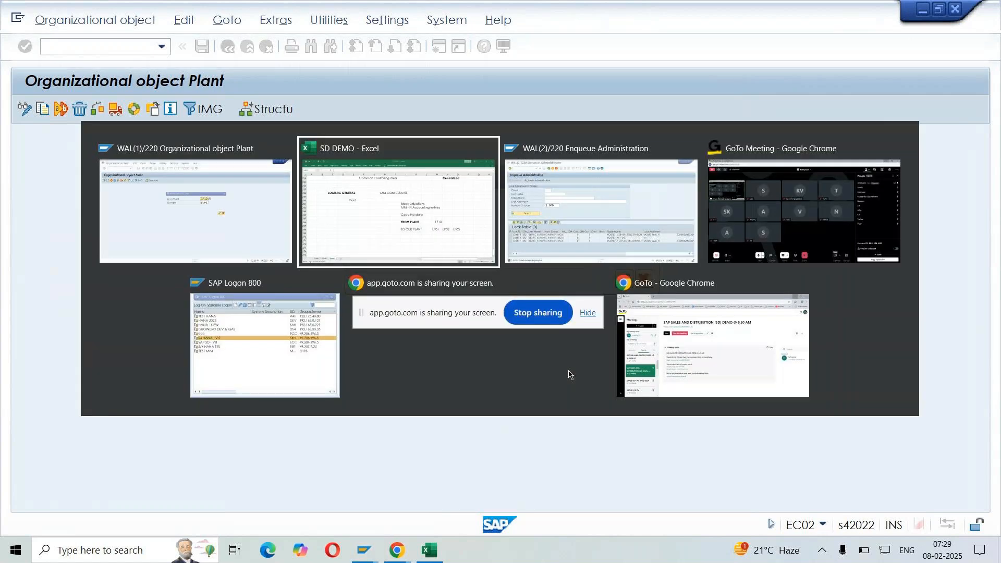
key(alt+Tab)
Set the To Plant to LP01 and run the copy from plant 1710
double_click(554, 225)
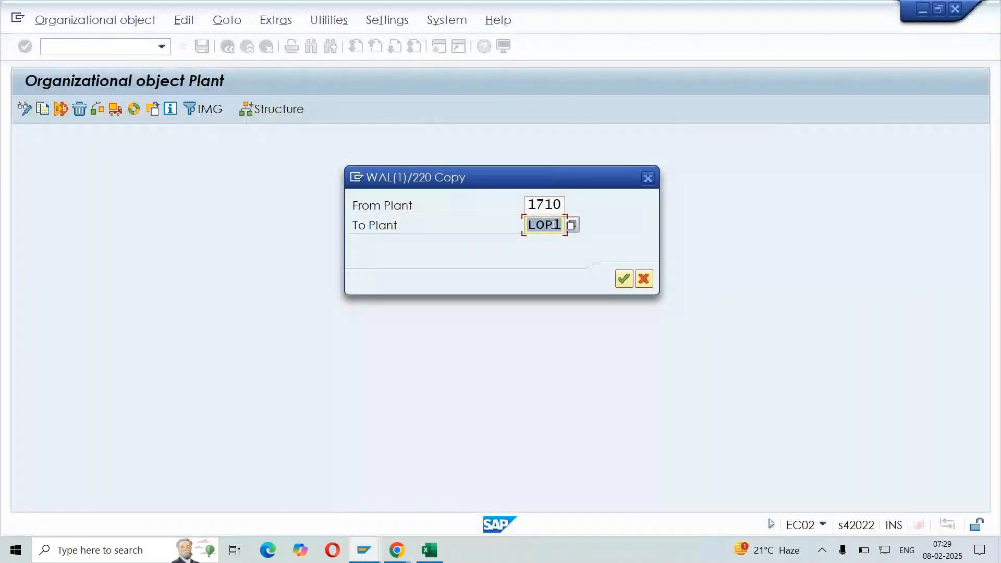
text(LP01)
key(Return)
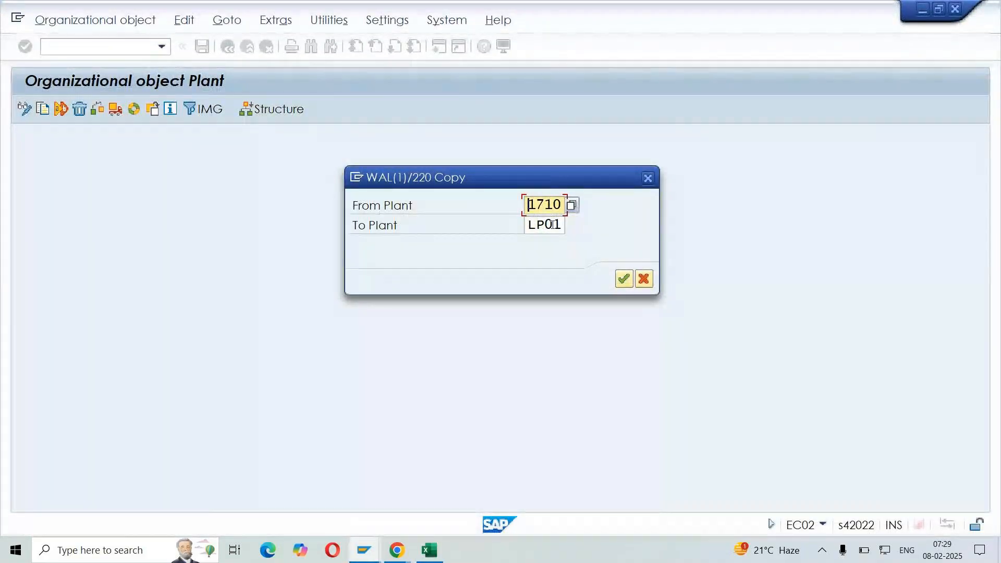
click(553, 224)
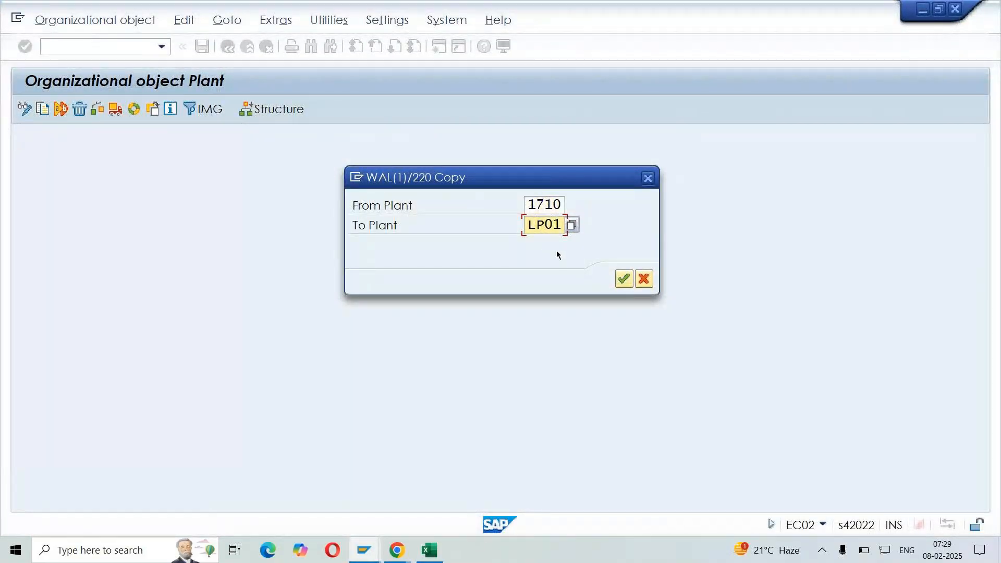
click(624, 279)
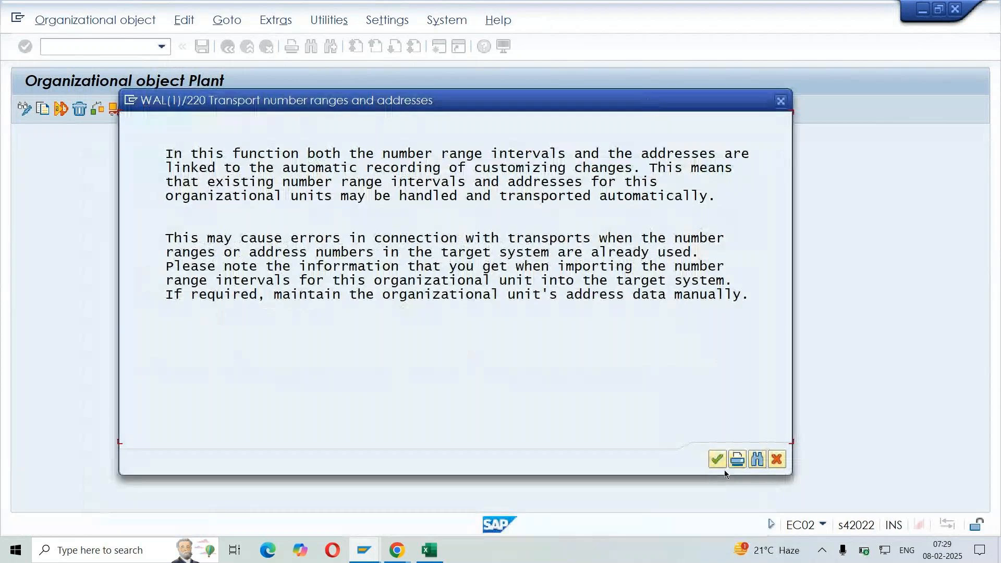
Accept transporting the number ranges and addresses in the LG - ENTERPRISE STRUCTURE customizing request, and acknowledge the plant copy
click(718, 462)
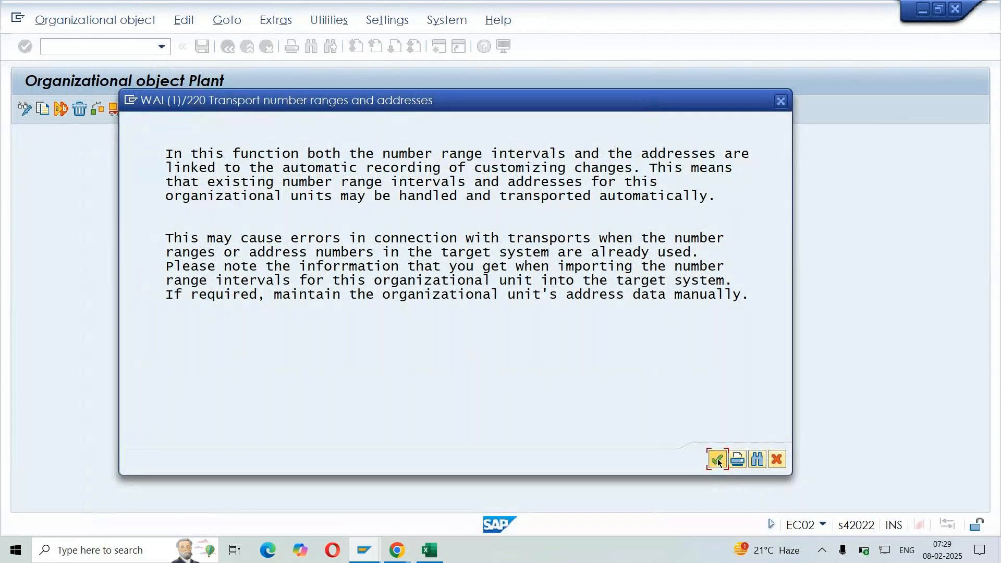
click(324, 347)
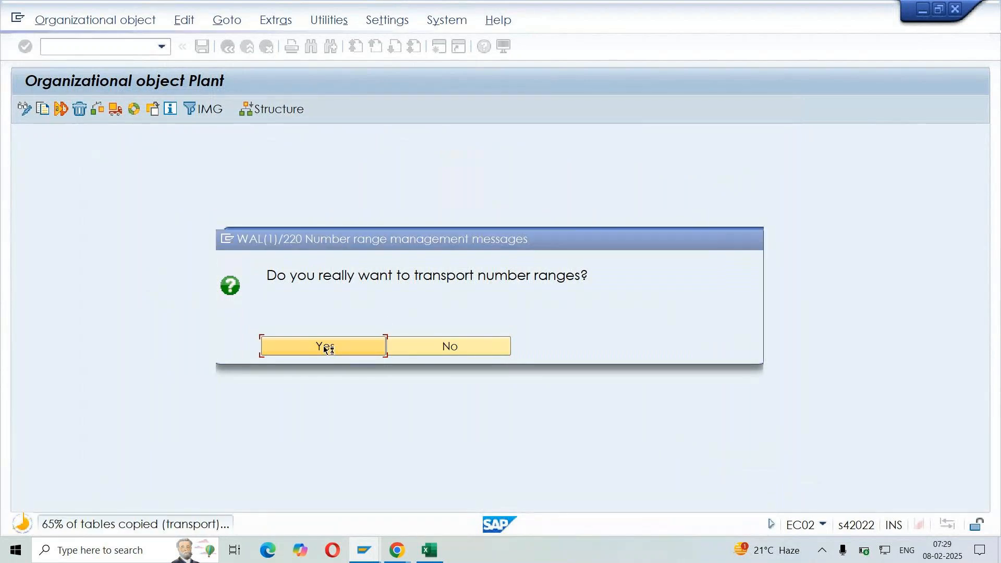
click(411, 282)
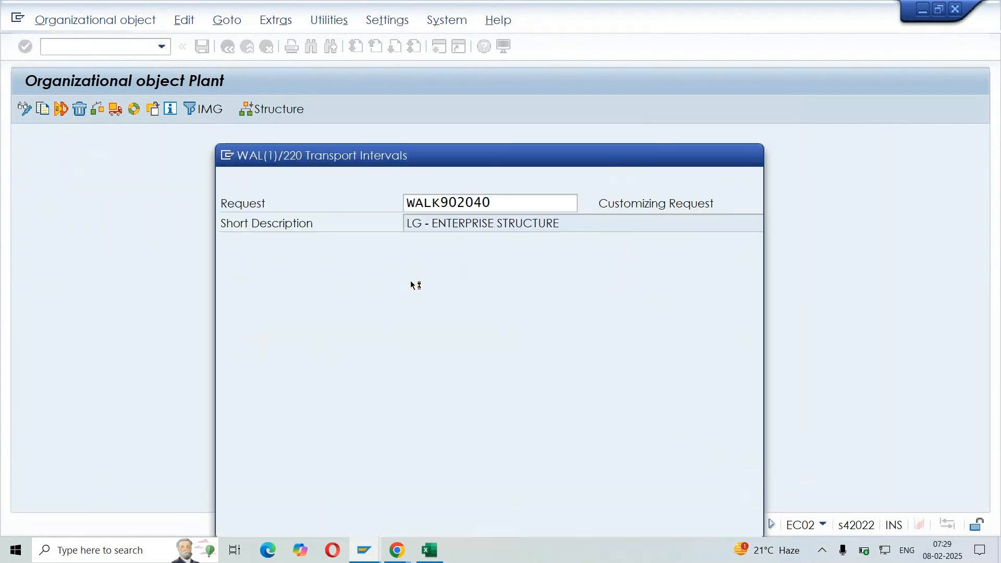
key(Return)
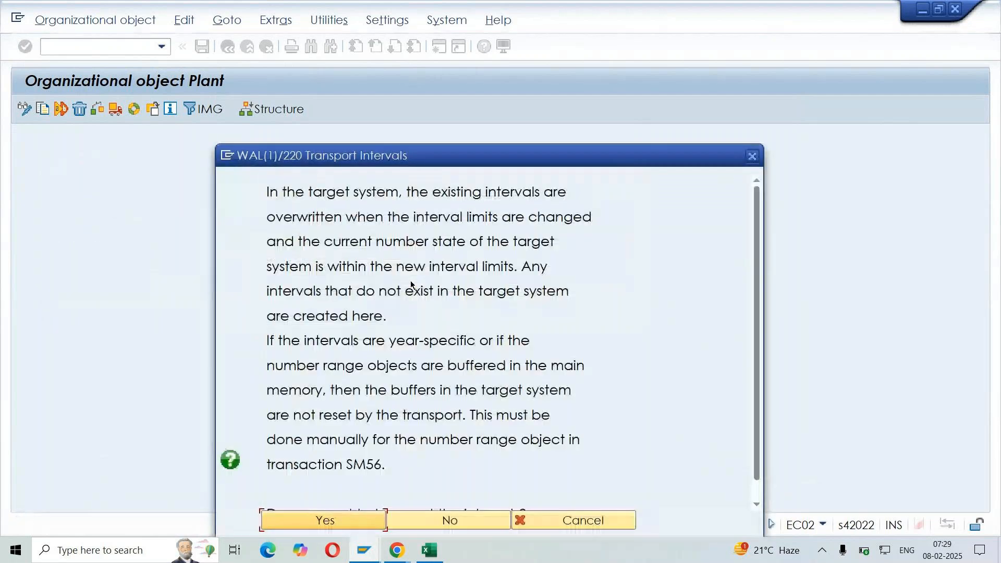
key(Return)
key(Return)
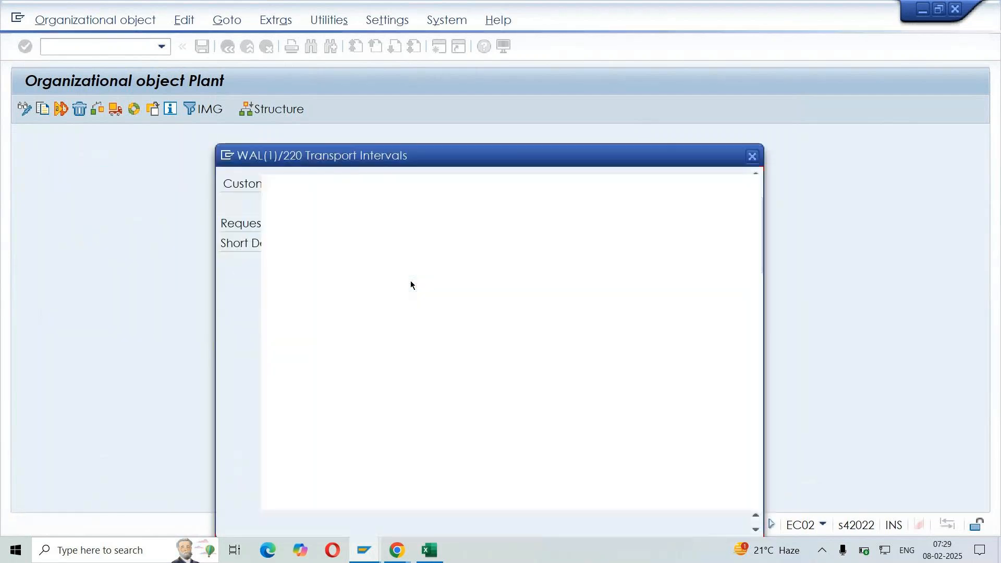
key(Return)
key(Return)
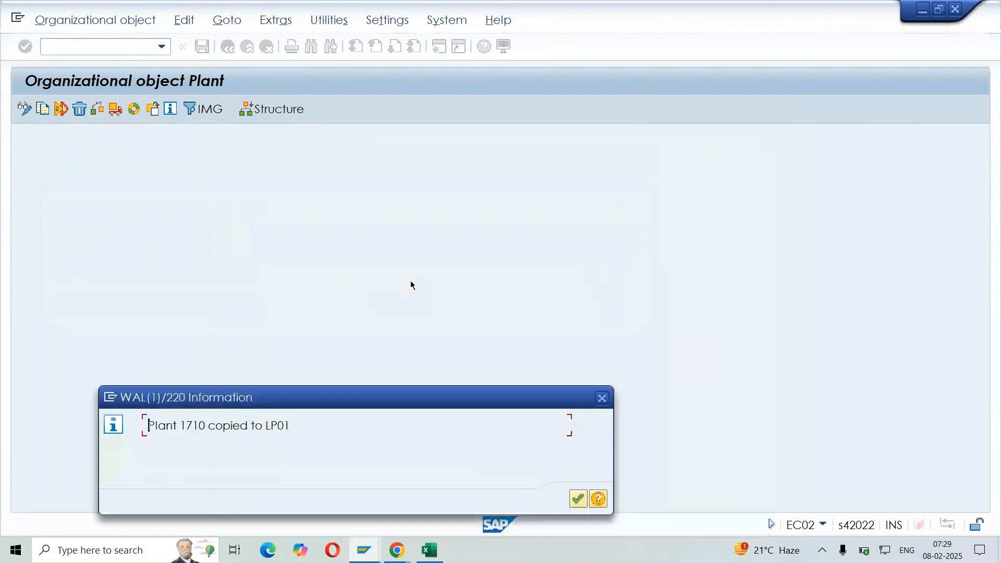
drag(485, 410, 565, 238)
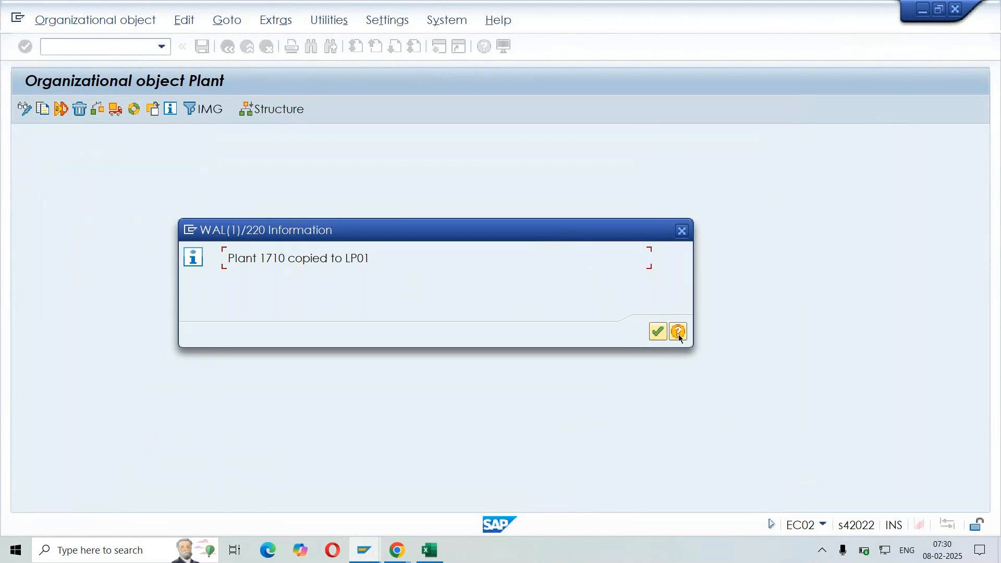
click(658, 334)
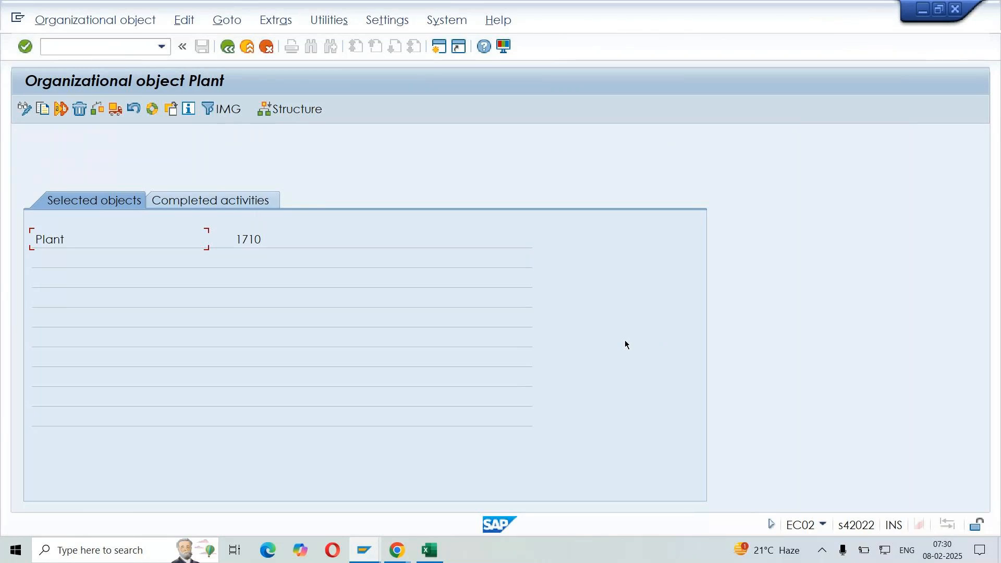
Review the completed activities of the plant copy and return to the IMG structure
click(240, 201)
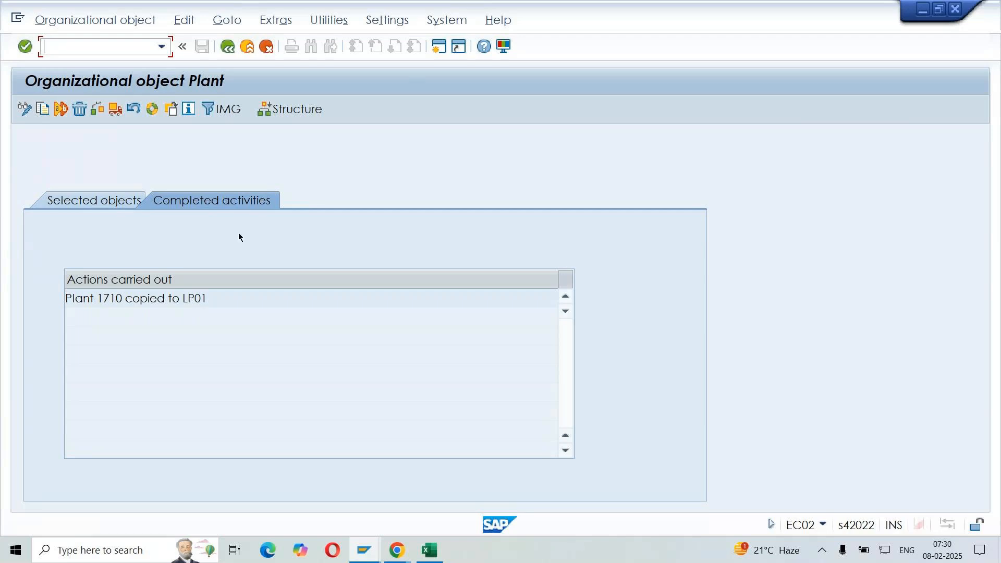
click(229, 51)
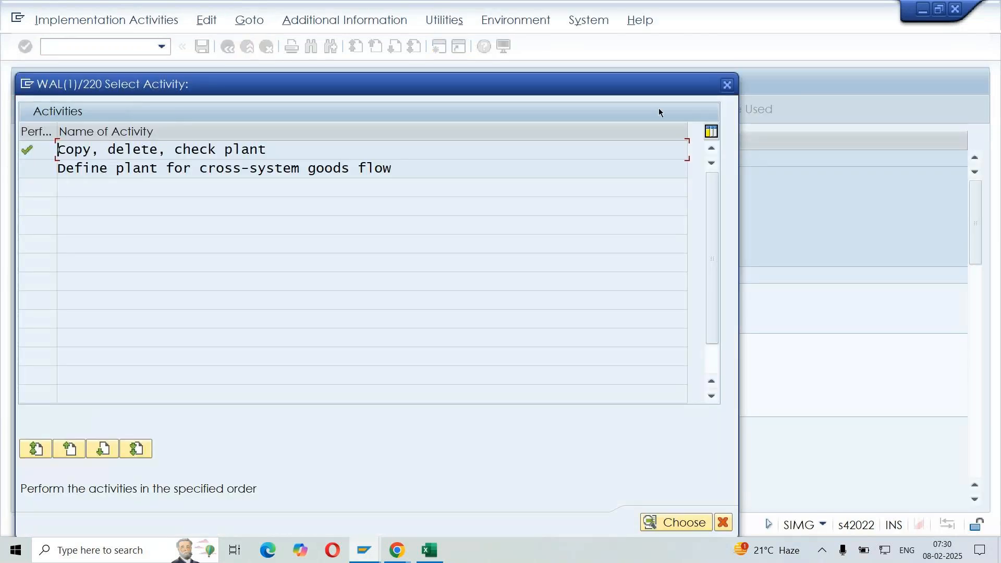
click(728, 85)
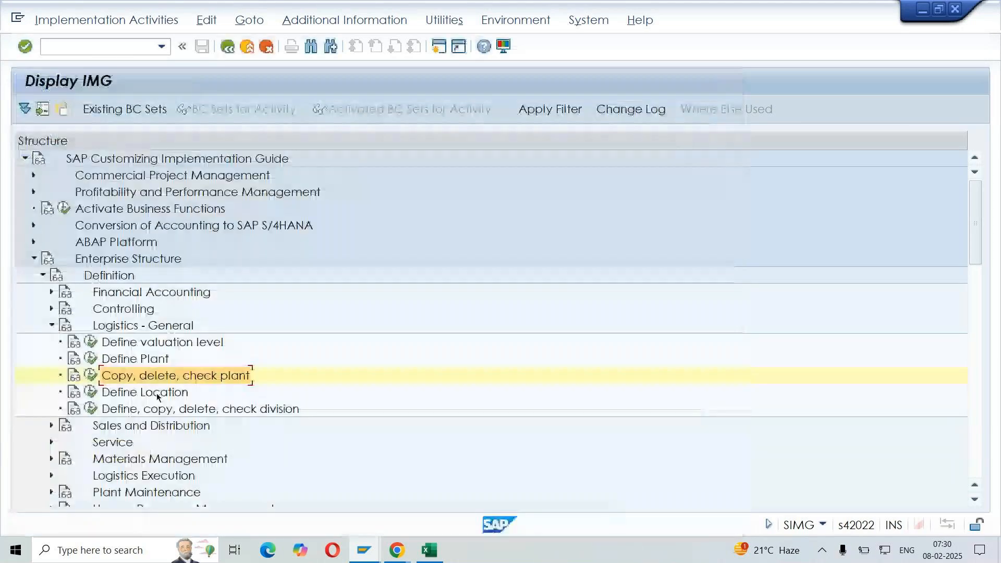
Open the Define Plant activity under Logistics - General and switch to the session showing Enqueue Administration
click(150, 363)
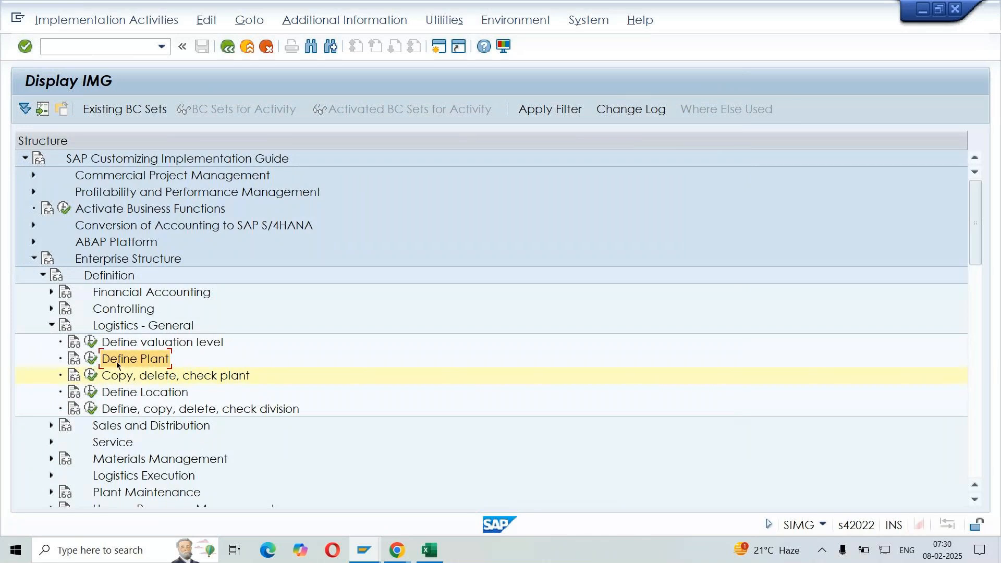
click(90, 362)
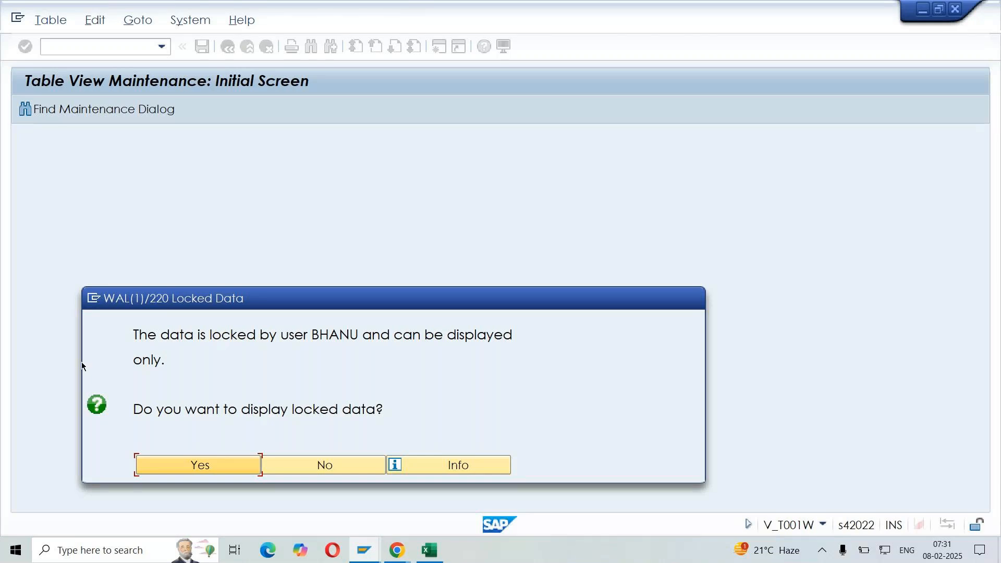
key(alt+Tab)
key(Tab)
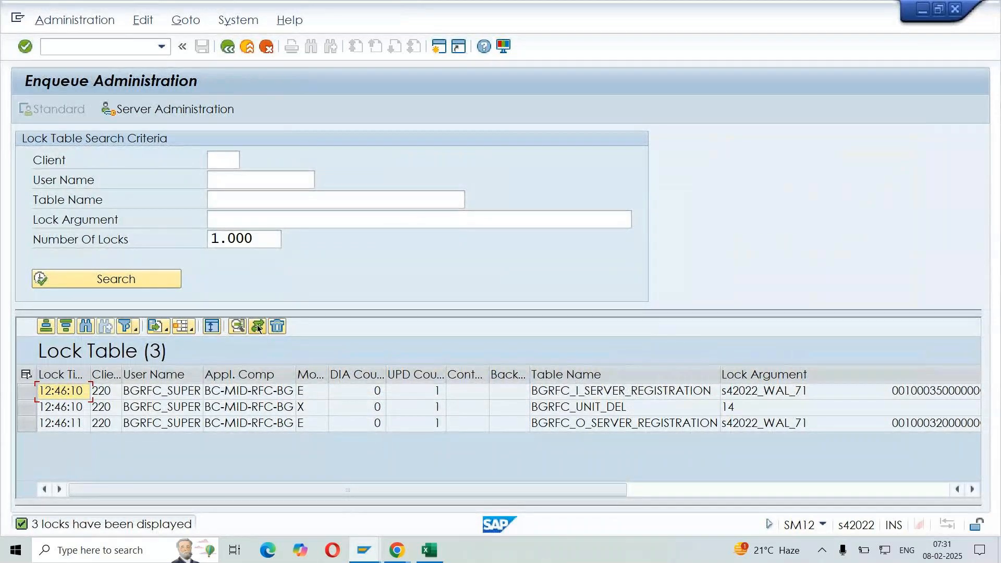
Restart transaction SM12 and search for all lock entries with the client and user name left blank
click(228, 47)
text(S)
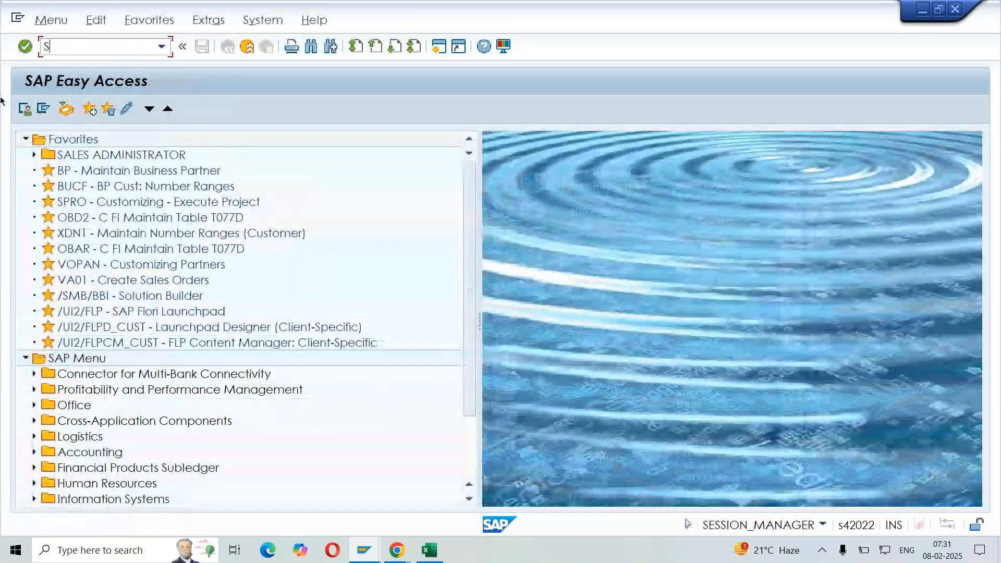
text(M12)
key(Return)
click(269, 180)
key(shift+Tab)
key(Delete)
key(Delete)
key(Delete)
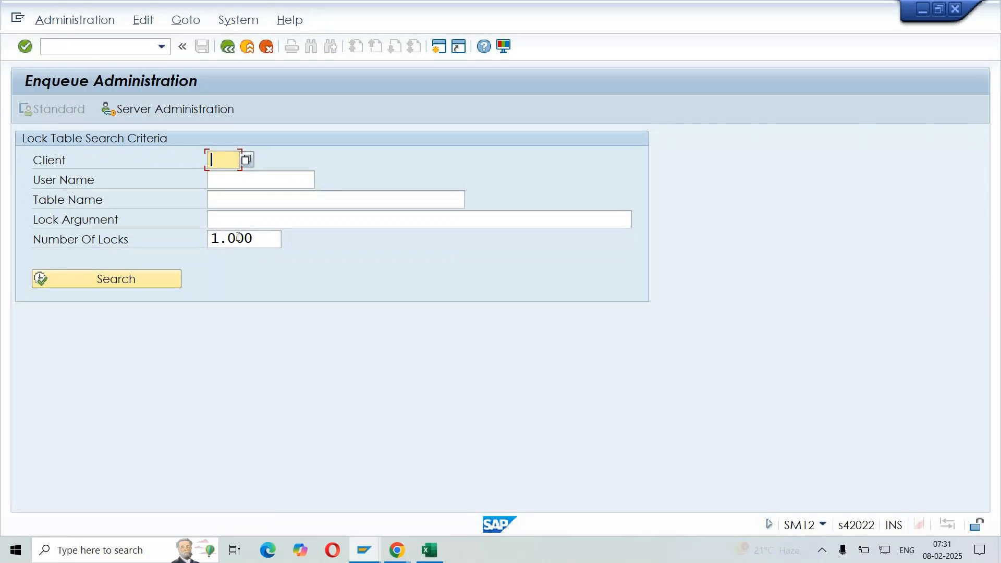
click(139, 289)
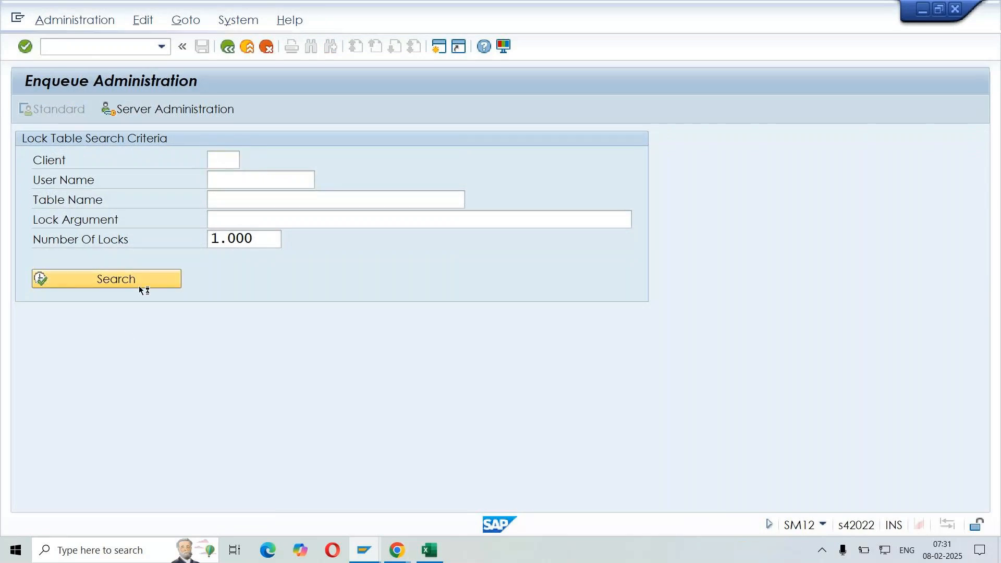
Select all entries in the lock table and delete them
click(26, 376)
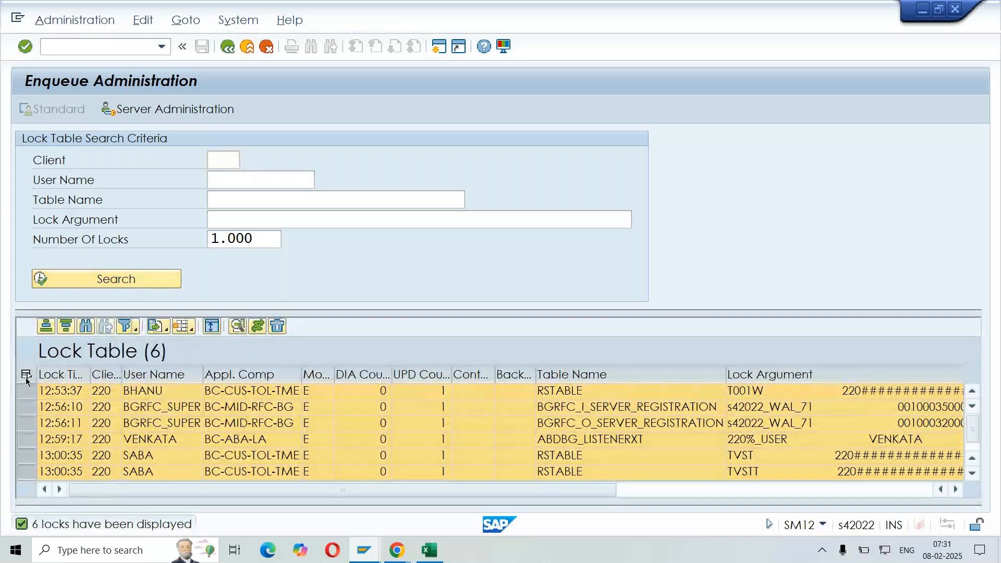
click(277, 327)
click(315, 385)
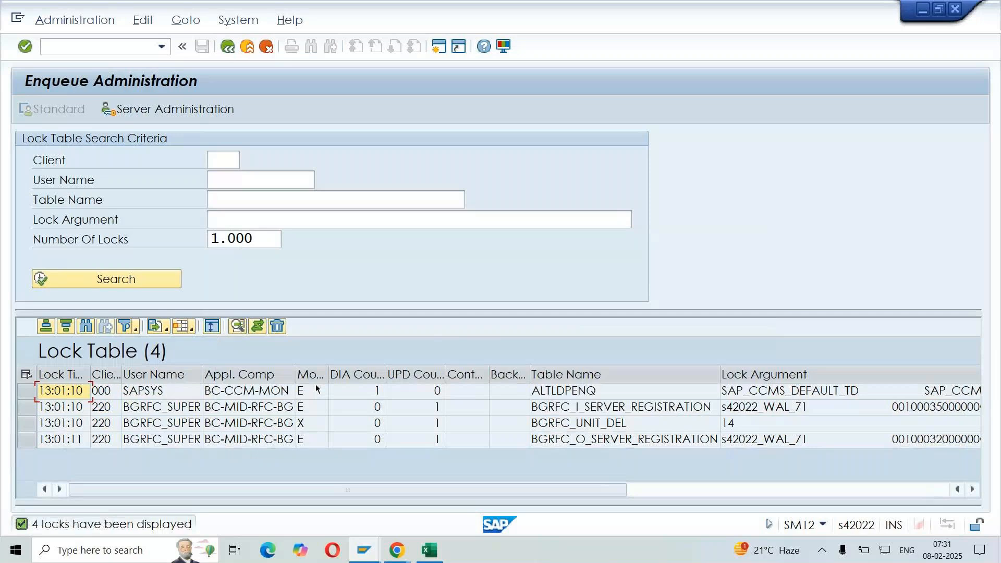
Return to the Define Plant session, accept displaying the locked data and switch the Plants view to change mode
key(alt+Tab)
click(228, 462)
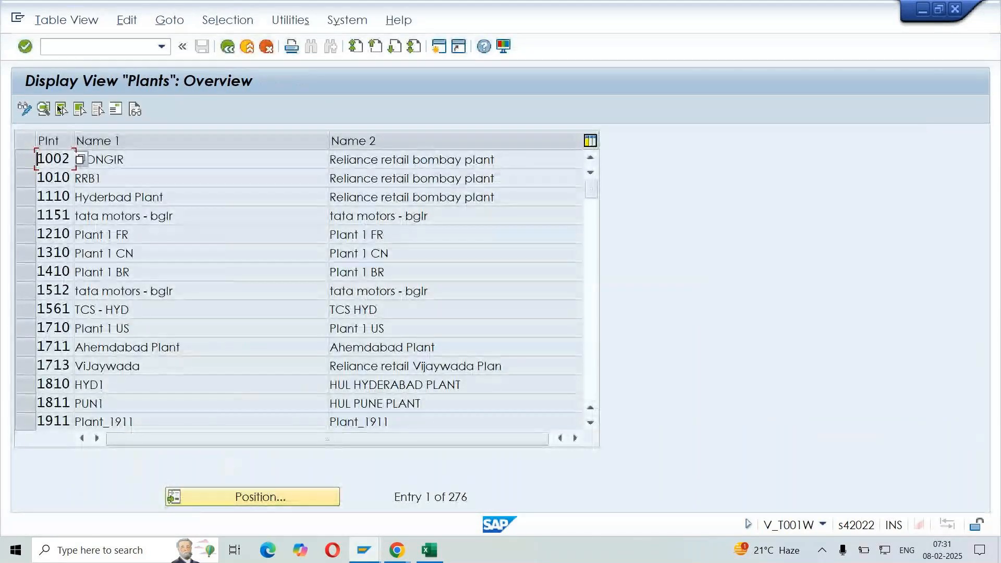
click(24, 109)
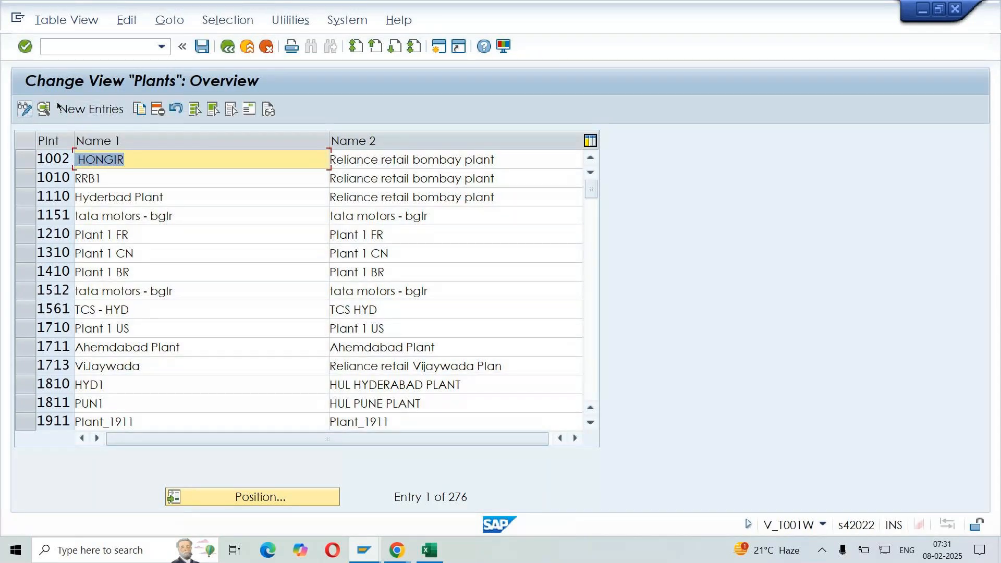
Position the Plants overview on plant LP01 and open its details
click(305, 497)
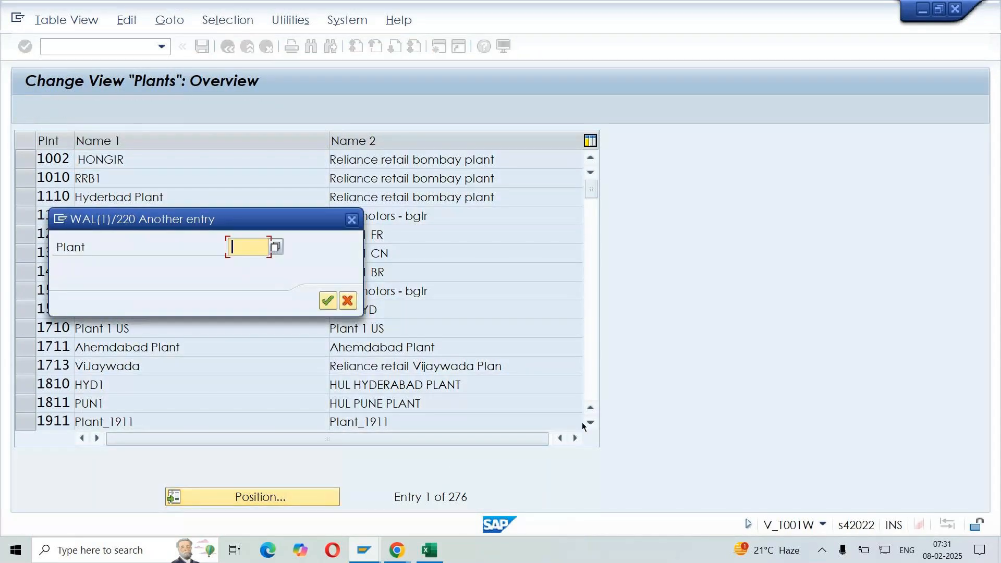
text(LP01)
key(Return)
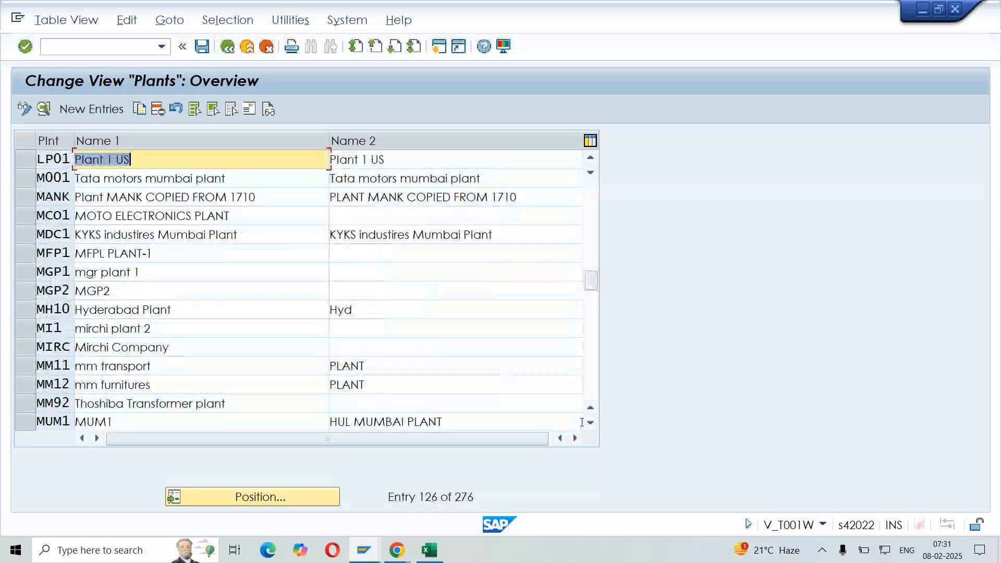
click(179, 161)
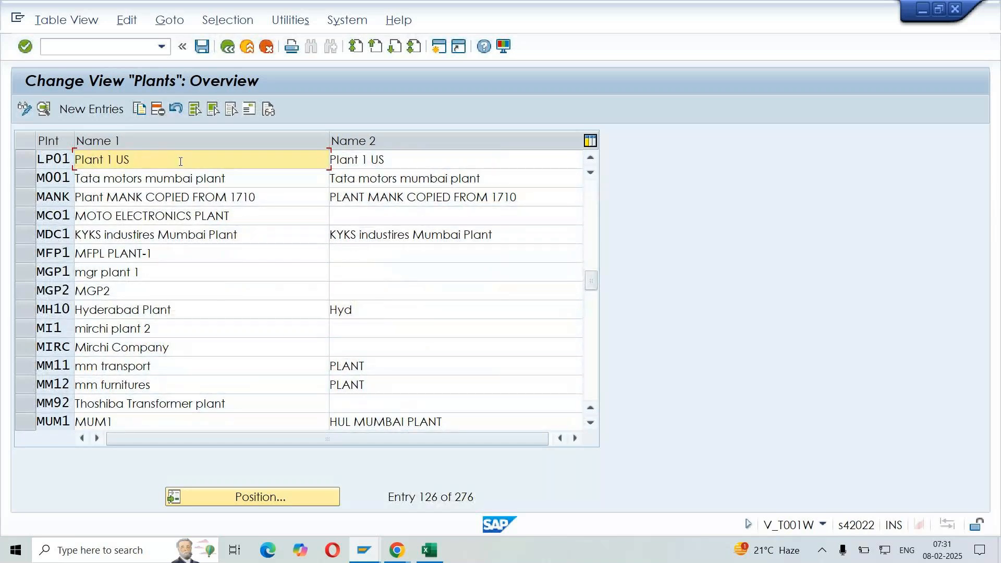
click(26, 160)
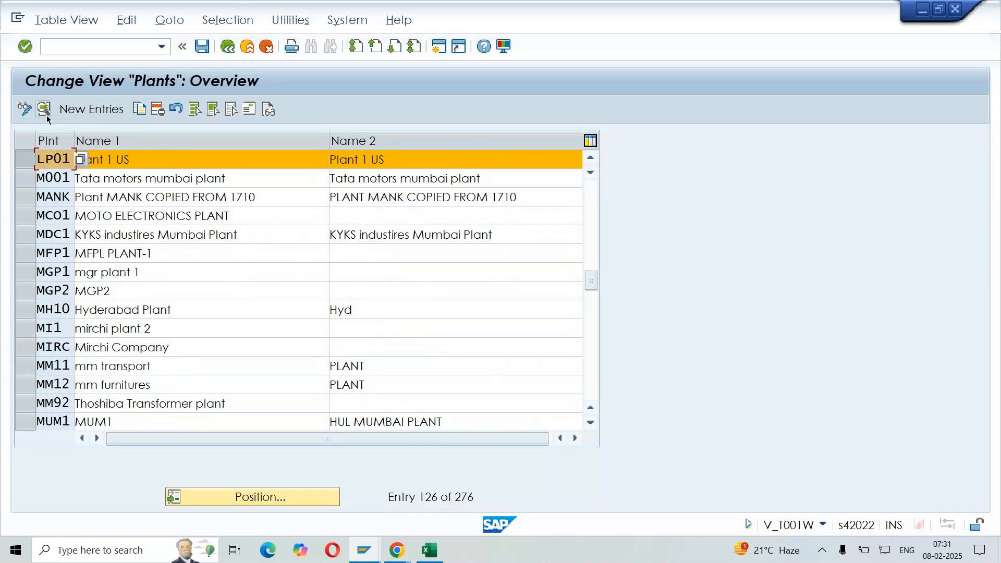
click(45, 110)
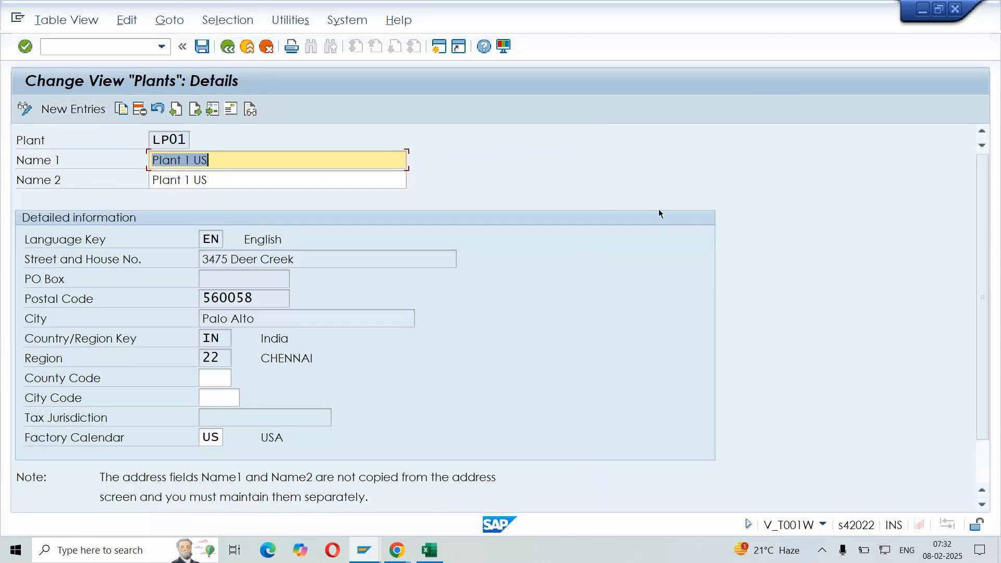
Set Name 1 of plant LP01 to LG UNIT 1 and clear Name 2
key(BackSpace)
click(277, 179)
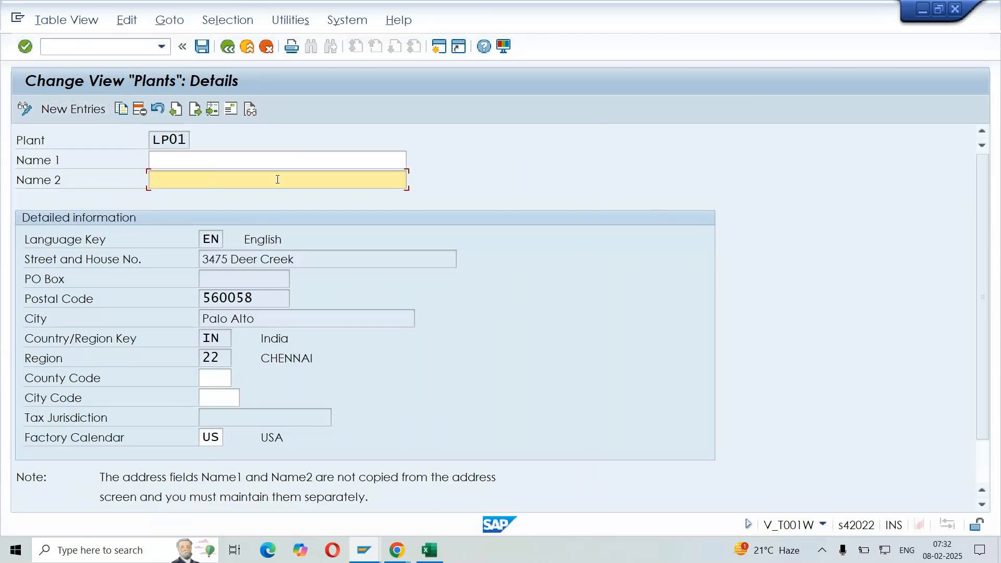
key(shift+Tab)
text(L)
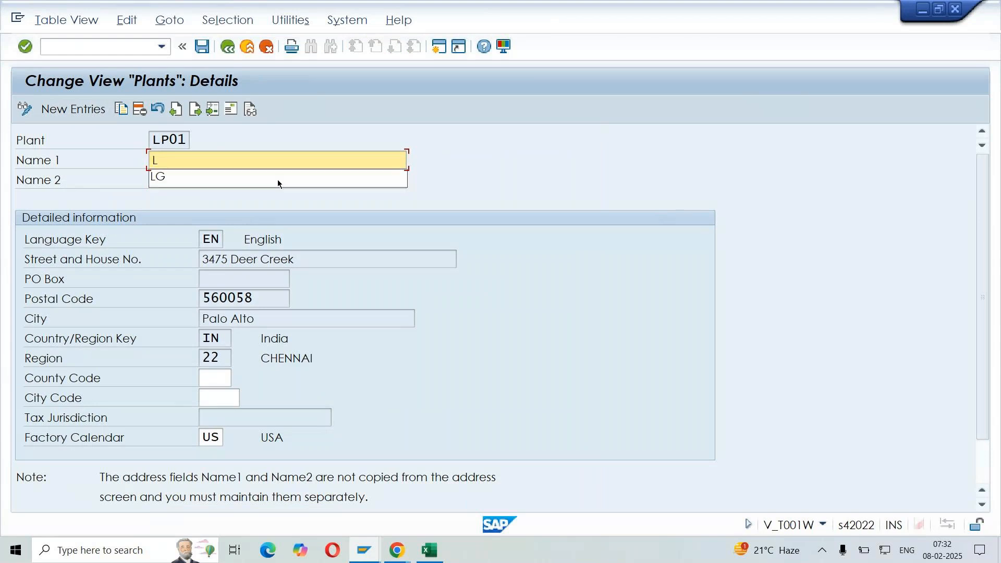
text(G UNIT 1)
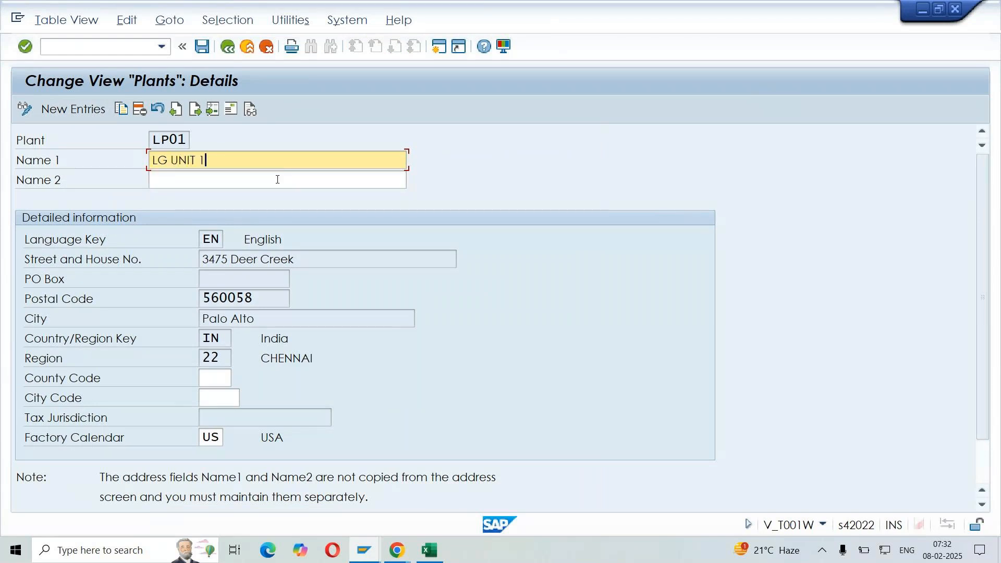
click(294, 176)
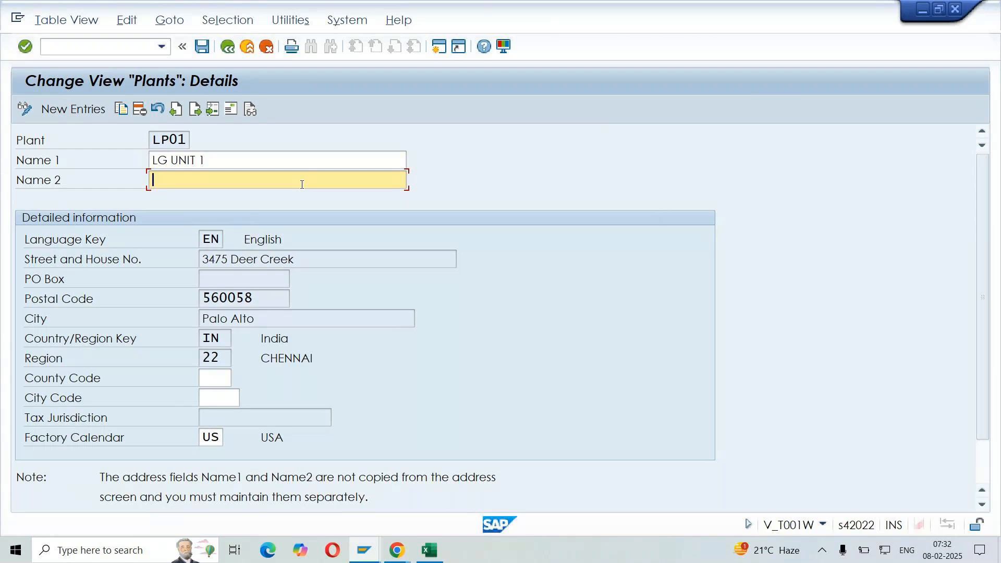
click(228, 378)
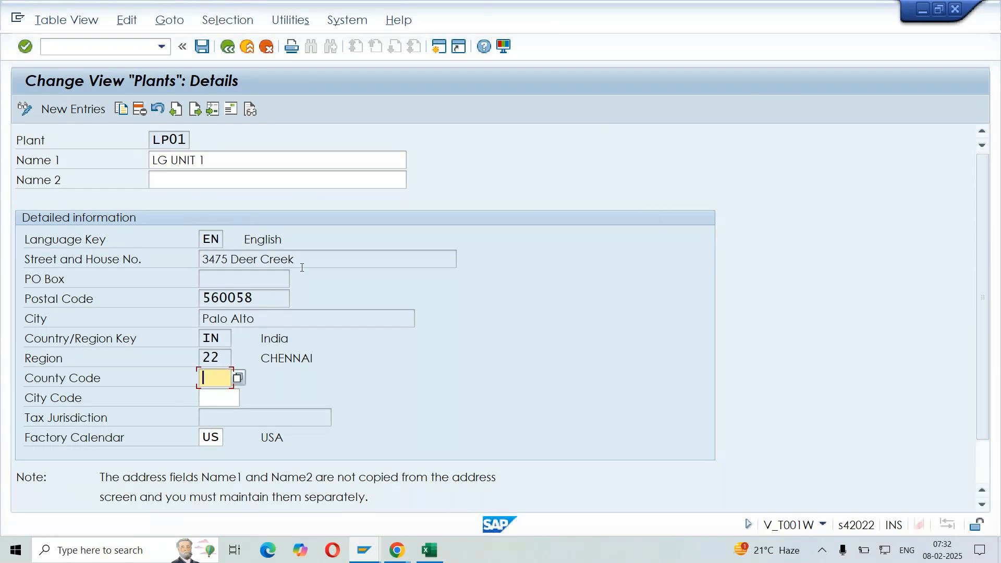
Open the address data of plant LP01 for editing
click(319, 260)
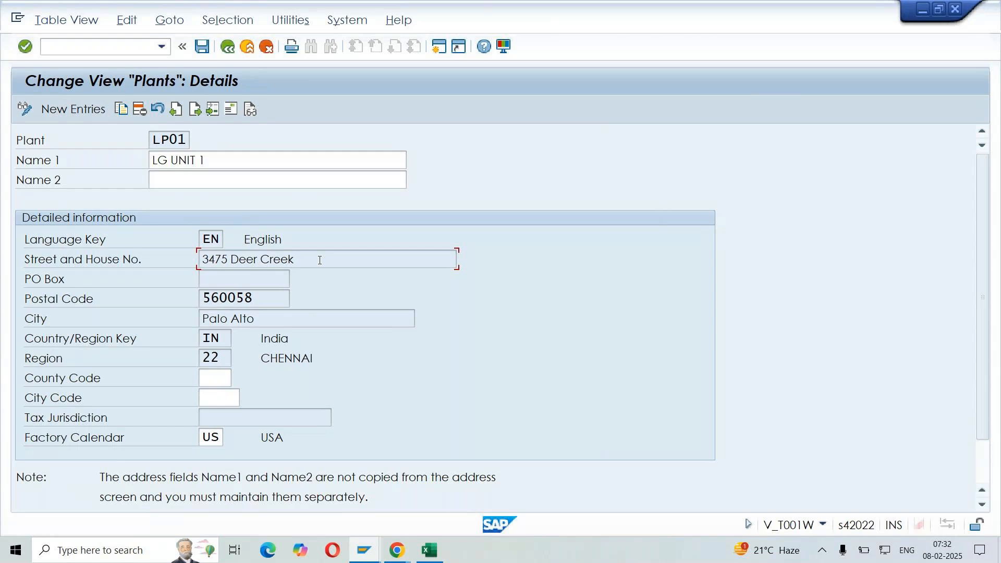
key(Tab)
click(320, 261)
click(232, 109)
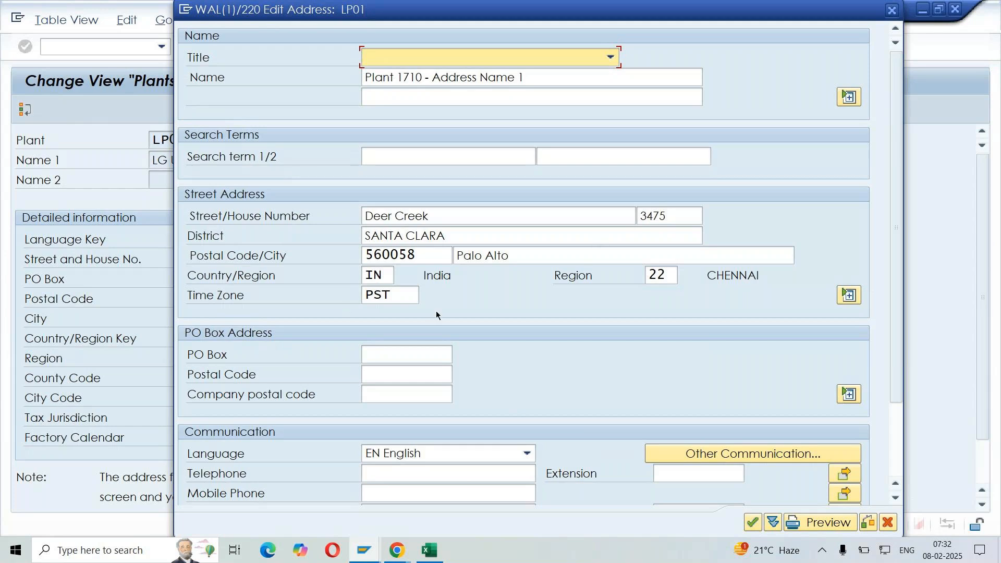
Clear the copied name, street, house number, district, postal code, city, country, region and time zone from the plant's address
click(531, 77)
key(shift+Home)
key(Delete)
click(448, 156)
key(Tab)
key(Tab)
key(Delete)
key(Tab)
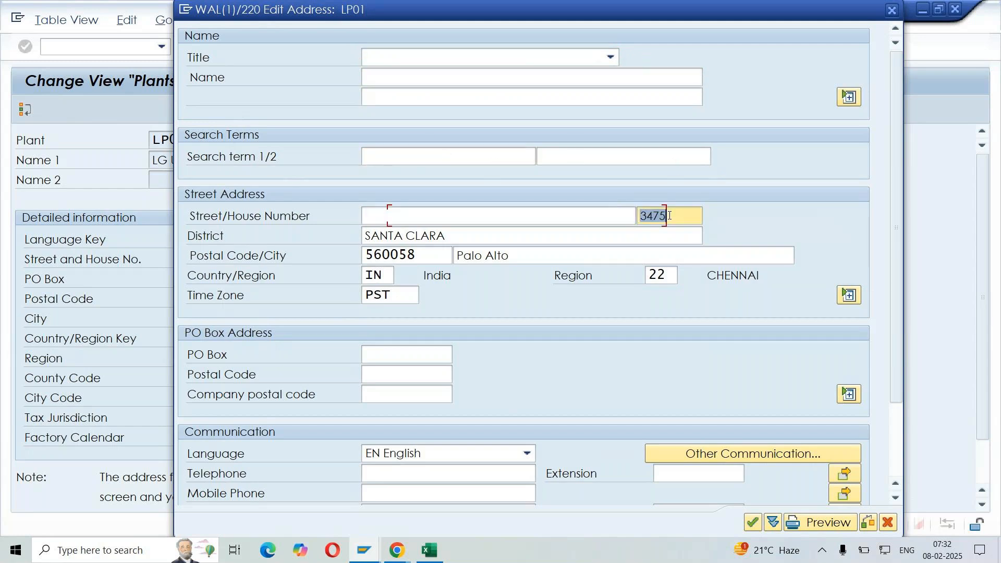
key(Delete)
key(Tab)
key(Delete)
key(Tab)
key(Delete)
key(Tab)
key(Delete)
key(Tab)
key(Delete)
key(Tab)
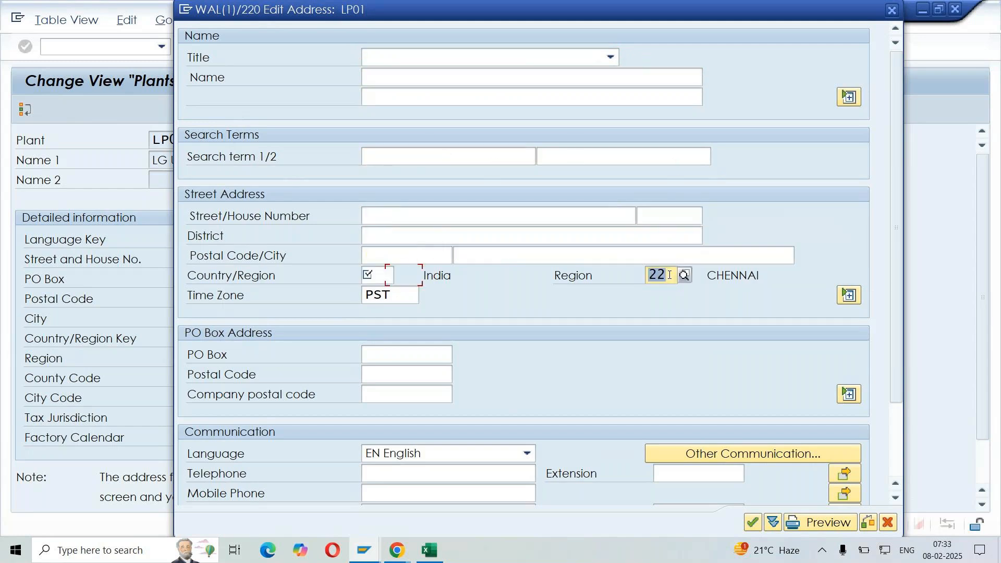
key(Delete)
key(Tab)
key(Delete)
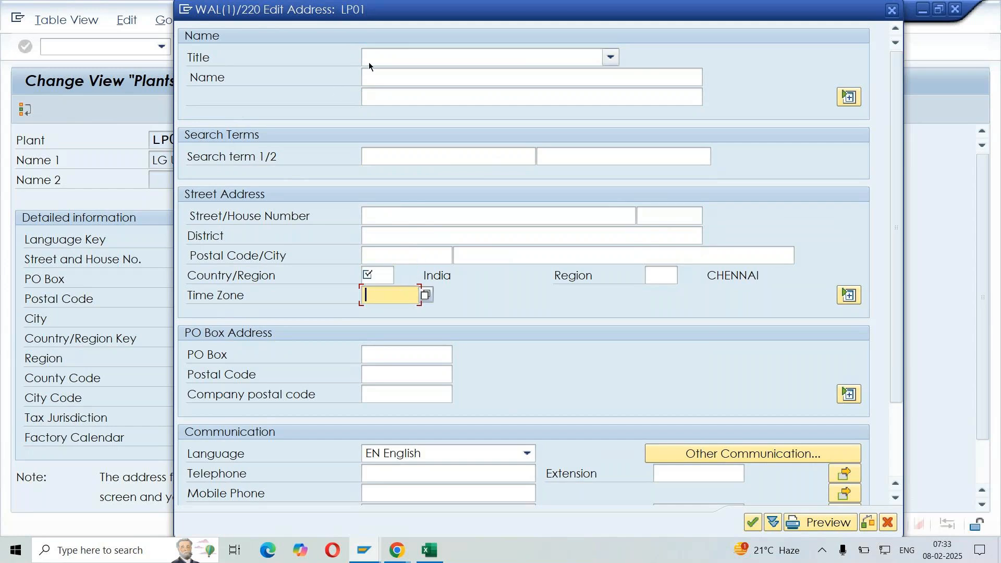
Set the address title to Company, the name to LG UNIT 1 and the first search term to LP01
click(384, 56)
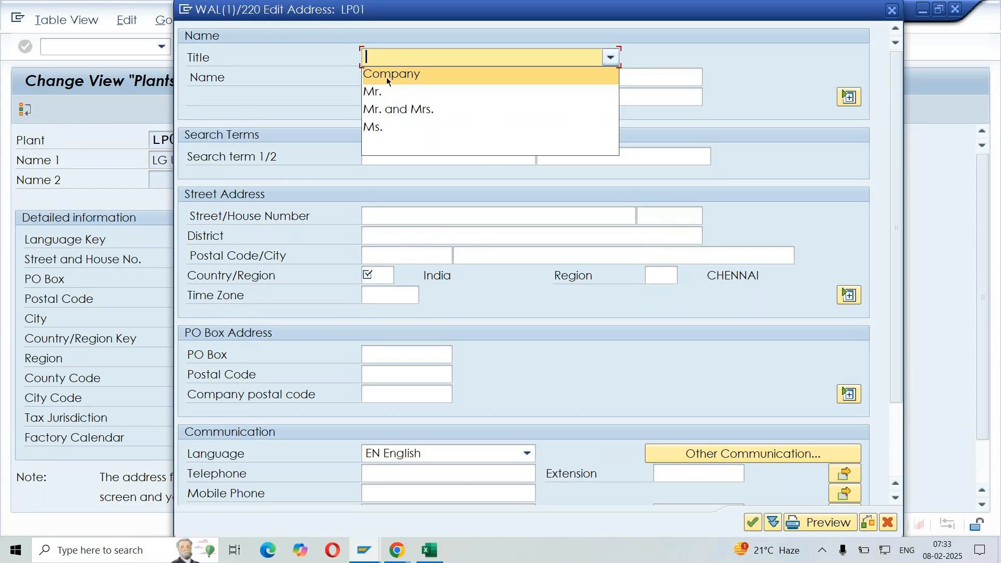
click(386, 77)
click(386, 77)
text(LG )
text(IN)
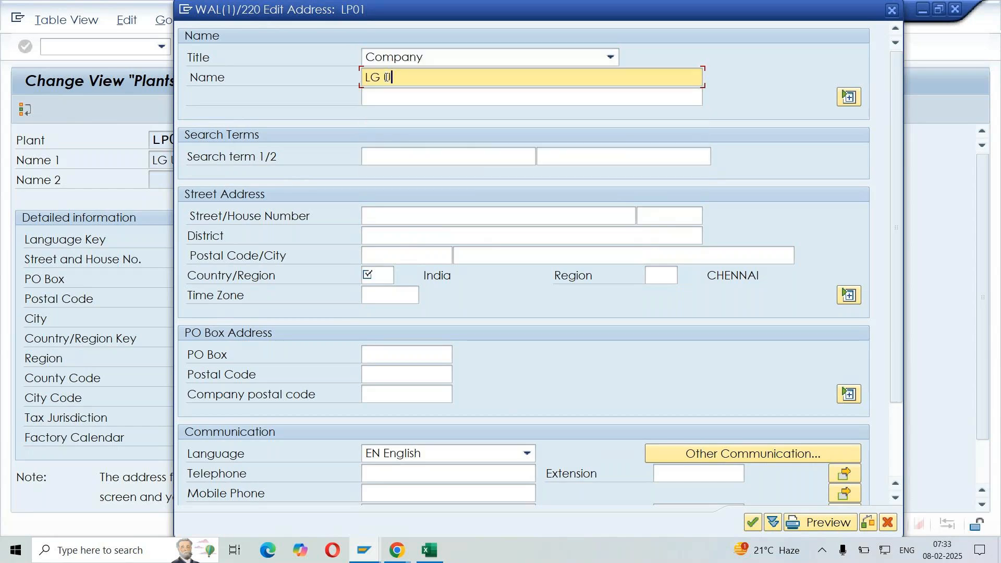
text(IT 1)
click(449, 156)
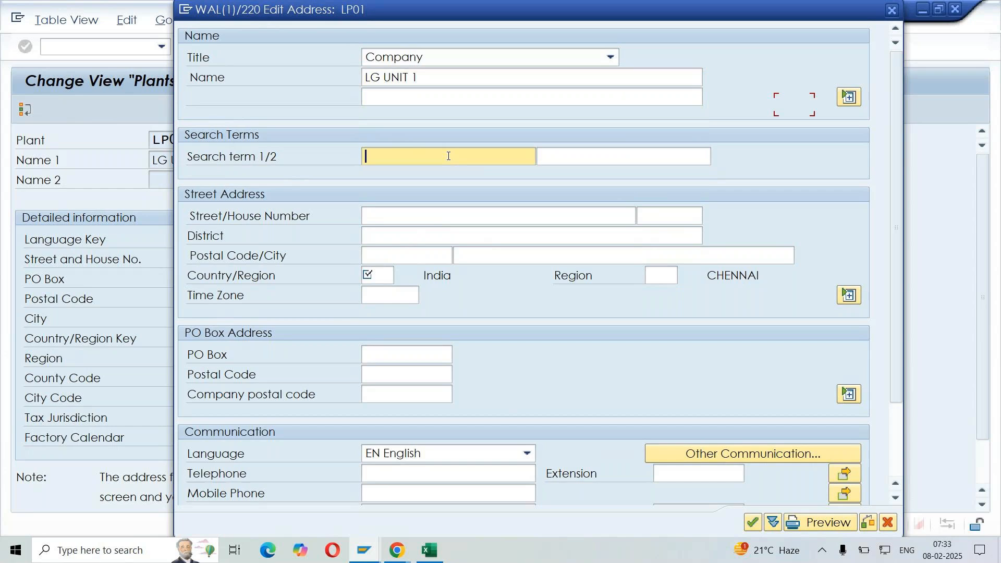
text(LP01)
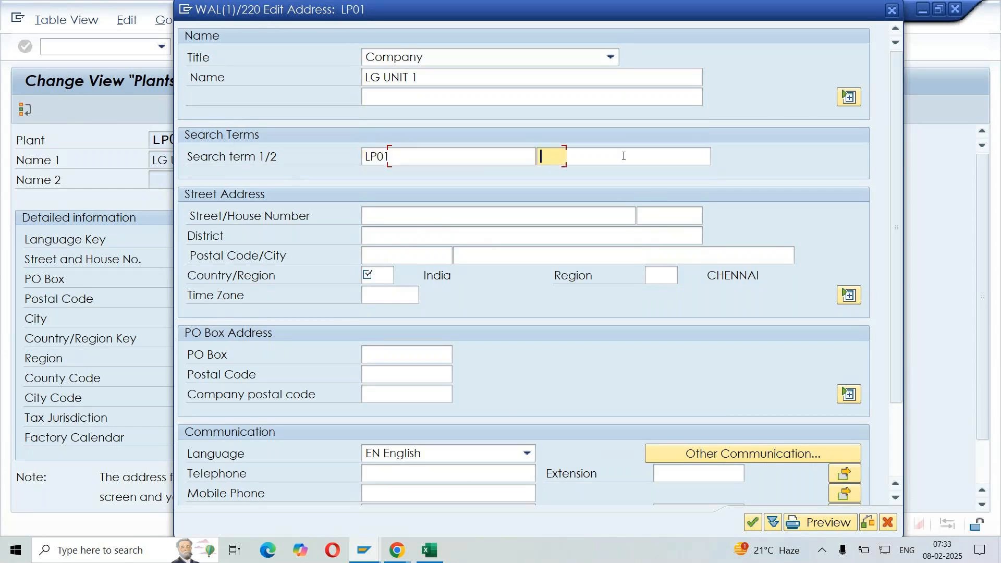
Enter the plant's street, house number, district, postal code and city in the street address
click(497, 215)
text(IDA)
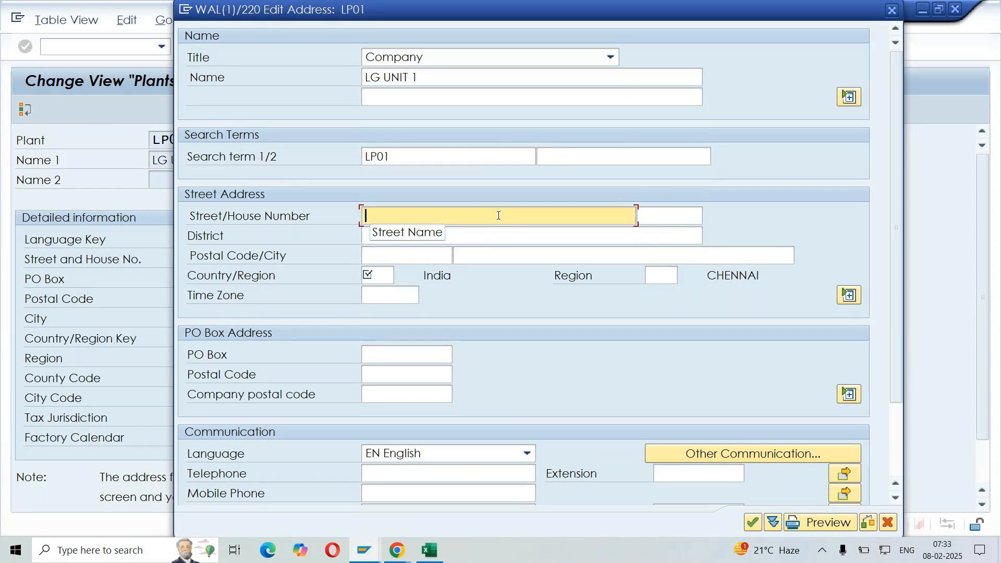
click(642, 215)
text(5)
click(531, 235)
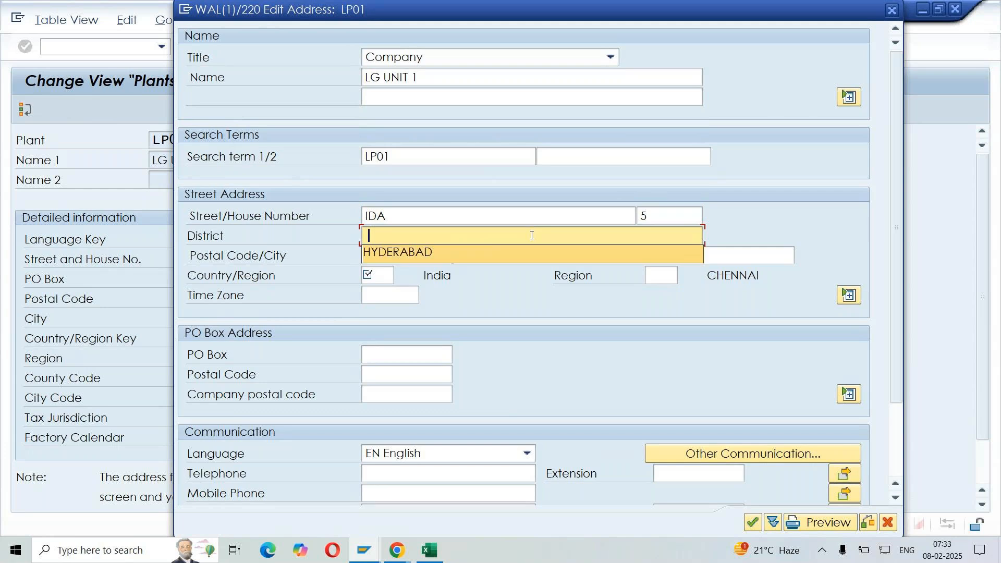
text(HYDERABAD)
click(407, 255)
text(500098)
click(623, 255)
text(HYDERABAD)
Set the address country to IN and the region to 36
click(385, 275)
text(IN)
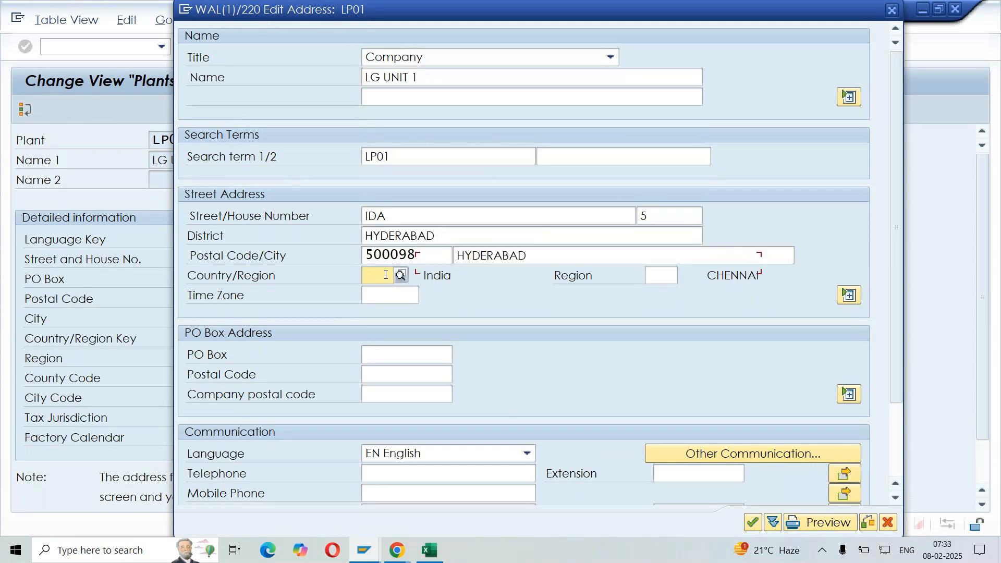
click(670, 275)
click(654, 285)
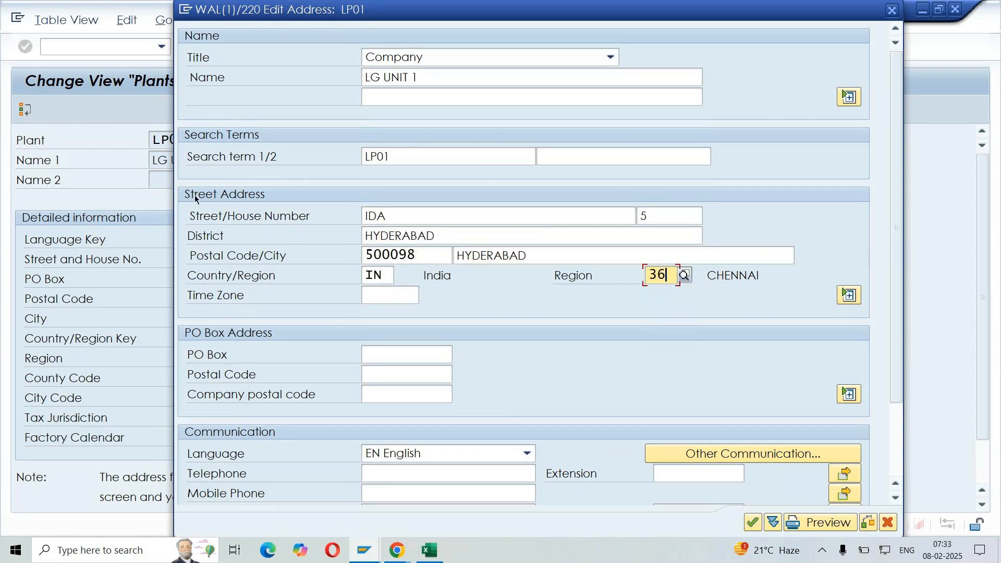
click(384, 272)
click(666, 273)
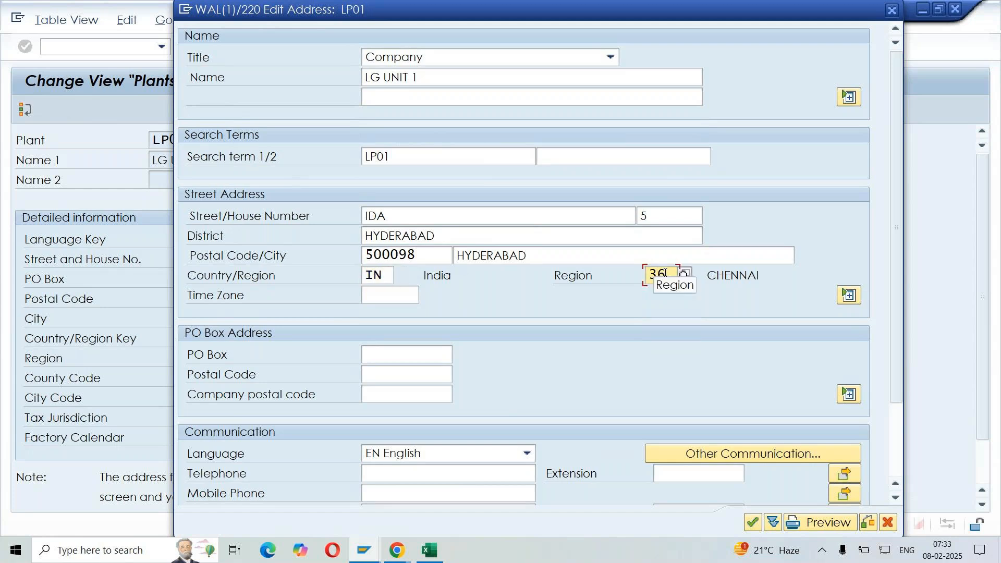
Preview the formatted address of plant LP01 and close the preview
click(261, 277)
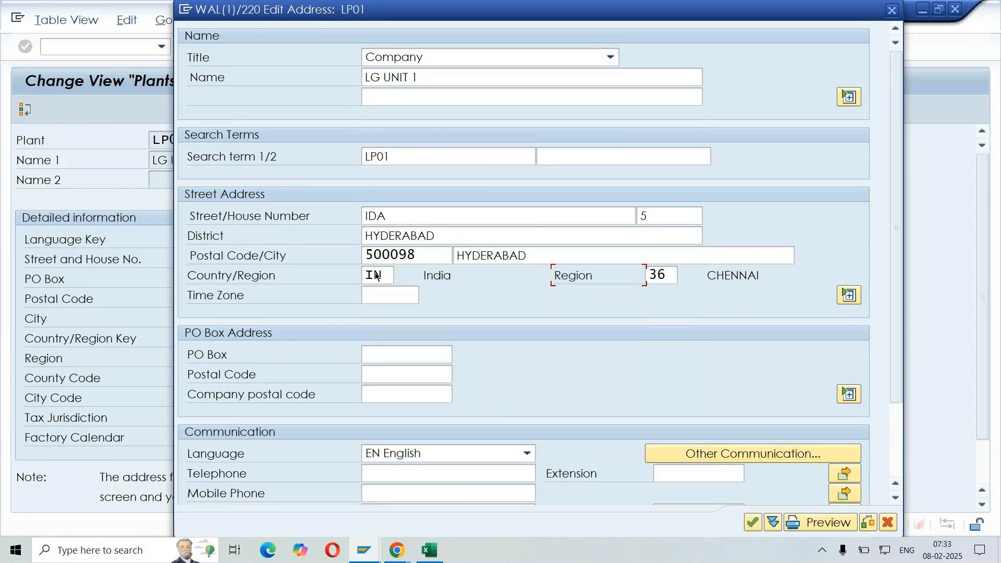
click(662, 275)
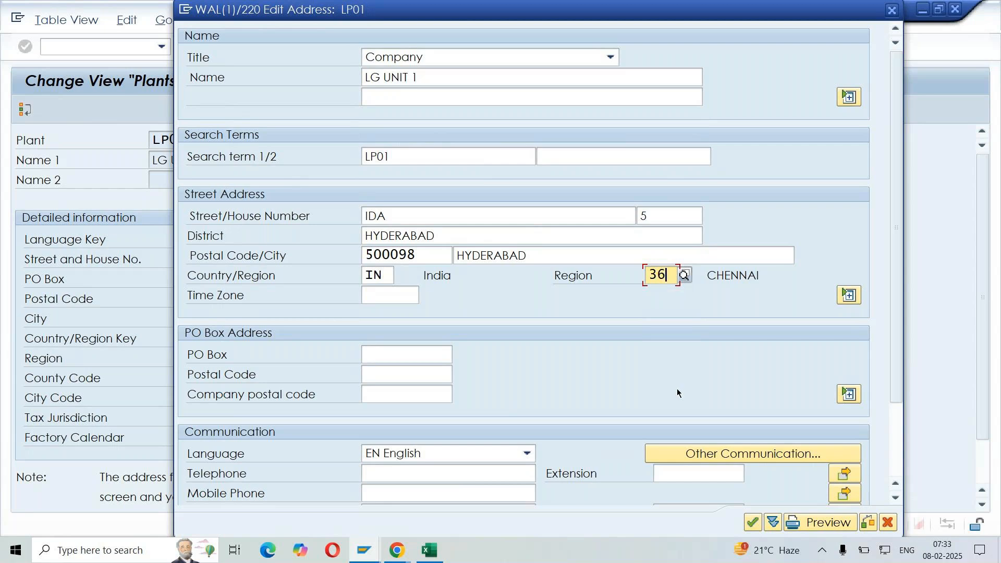
click(821, 524)
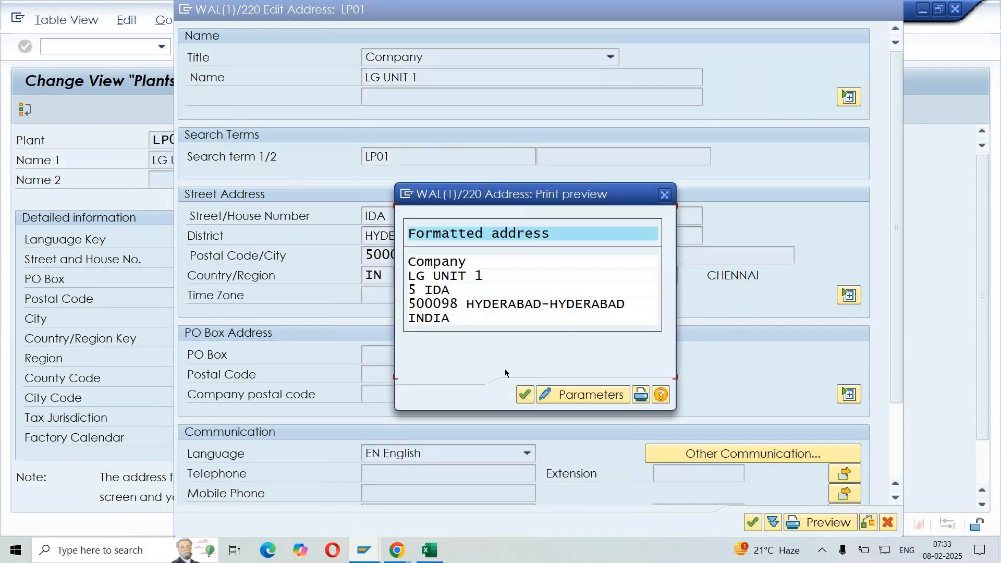
click(525, 394)
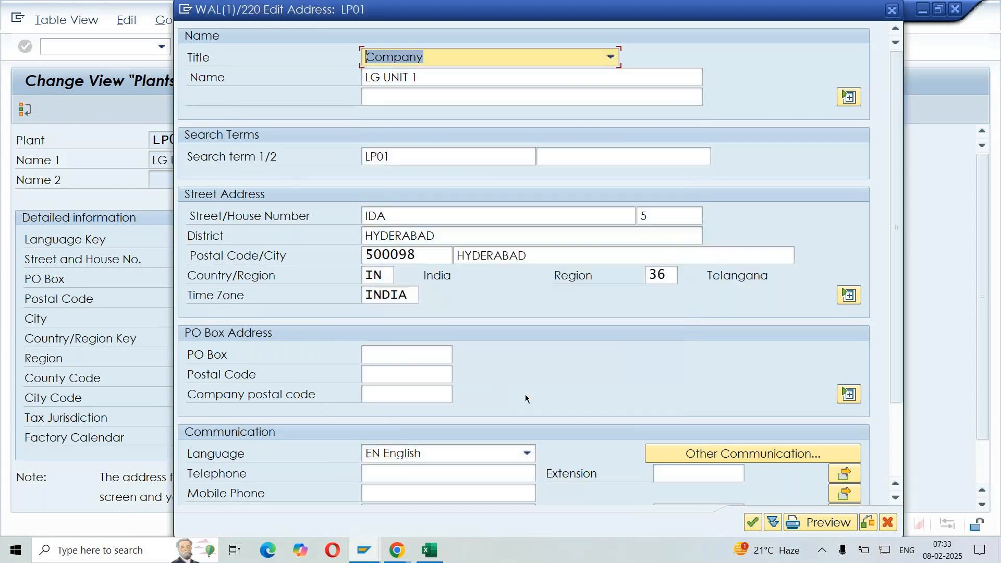
Accept the address and save plant LP01 to the LG - ENTERPRISE STRUCTURE customizing request
click(752, 522)
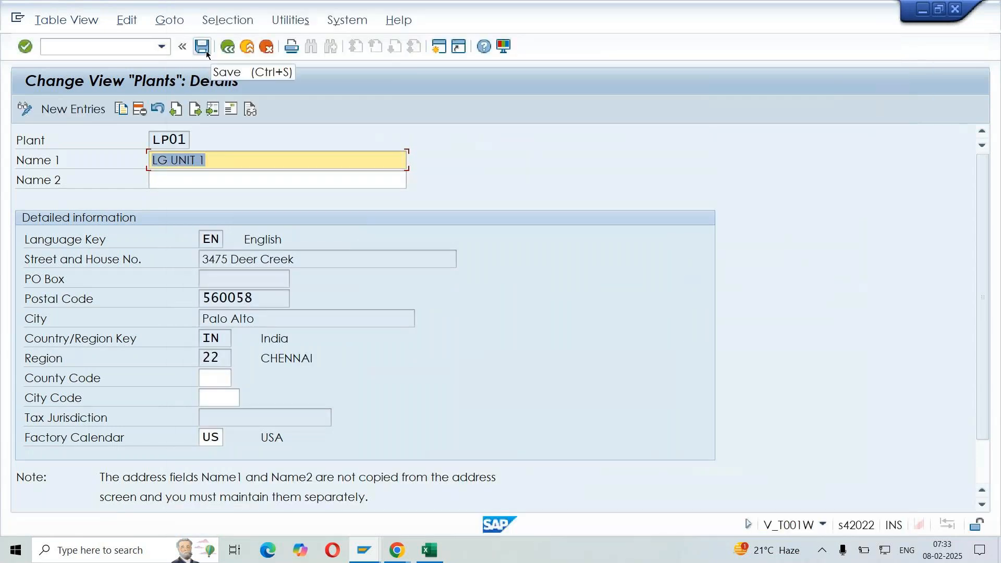
click(203, 47)
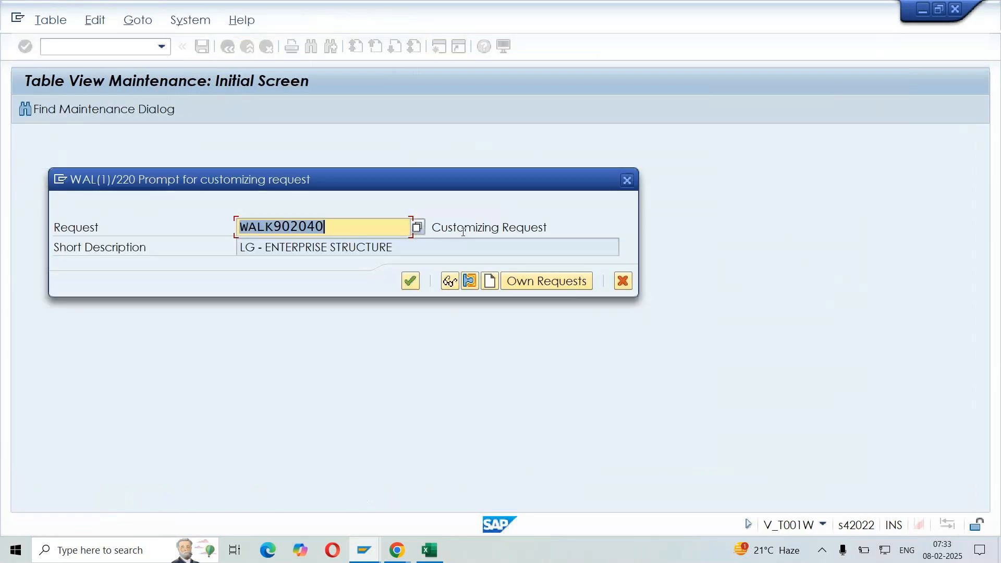
click(410, 281)
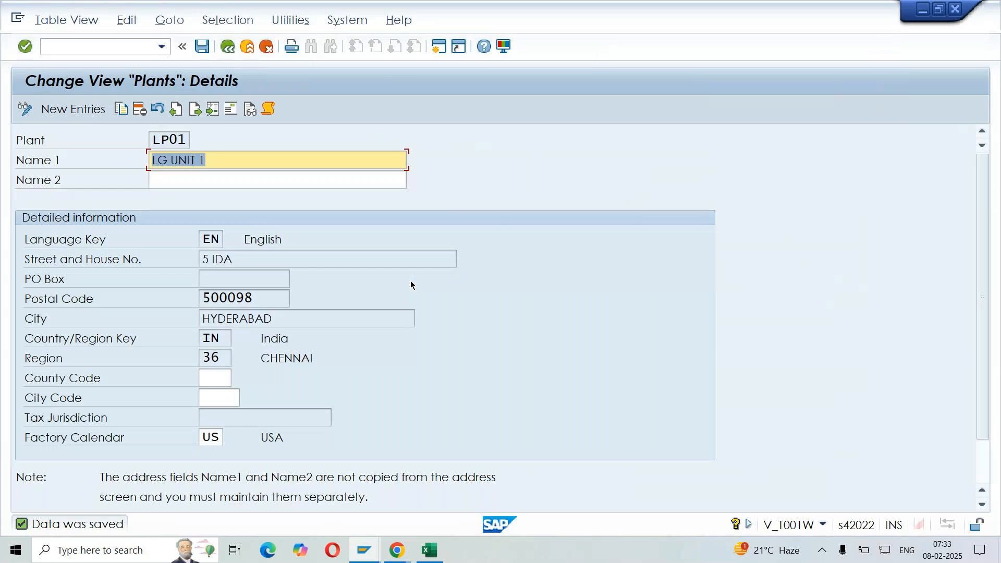
Reopen plant LP01's details from the Define Plant activity to check the description of region 36
drag(270, 358, 313, 357)
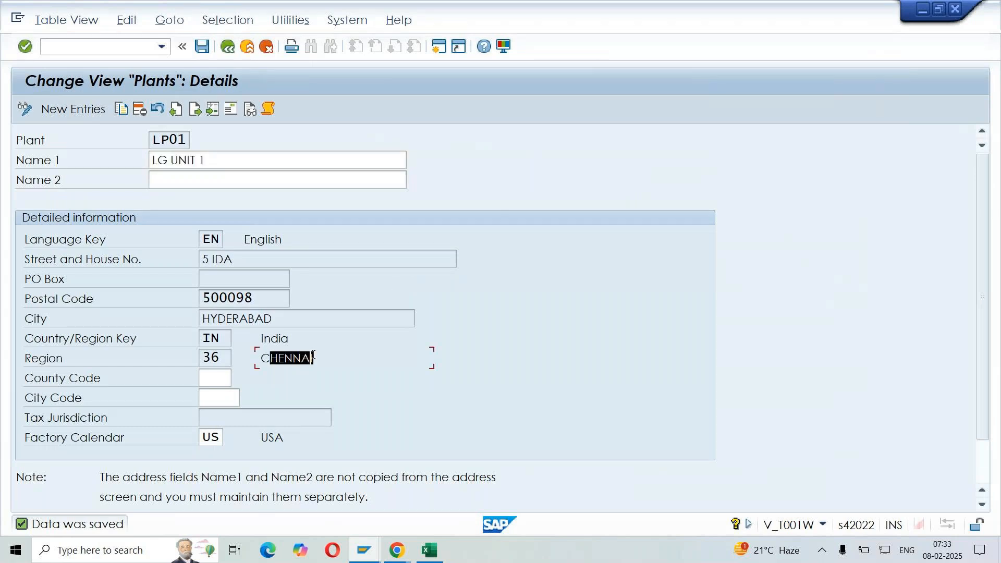
click(315, 358)
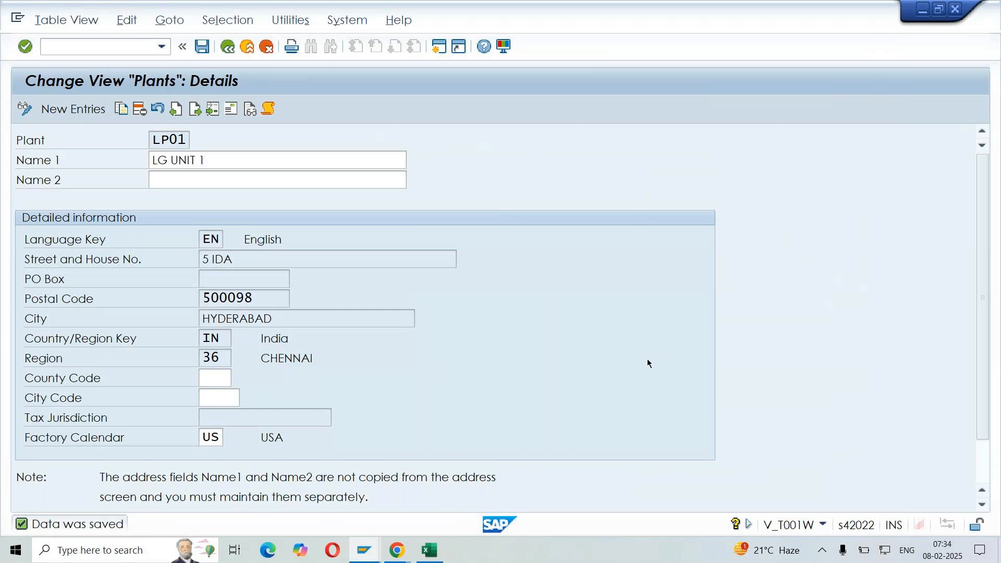
key(Return)
drag(332, 357, 210, 359)
click(210, 358)
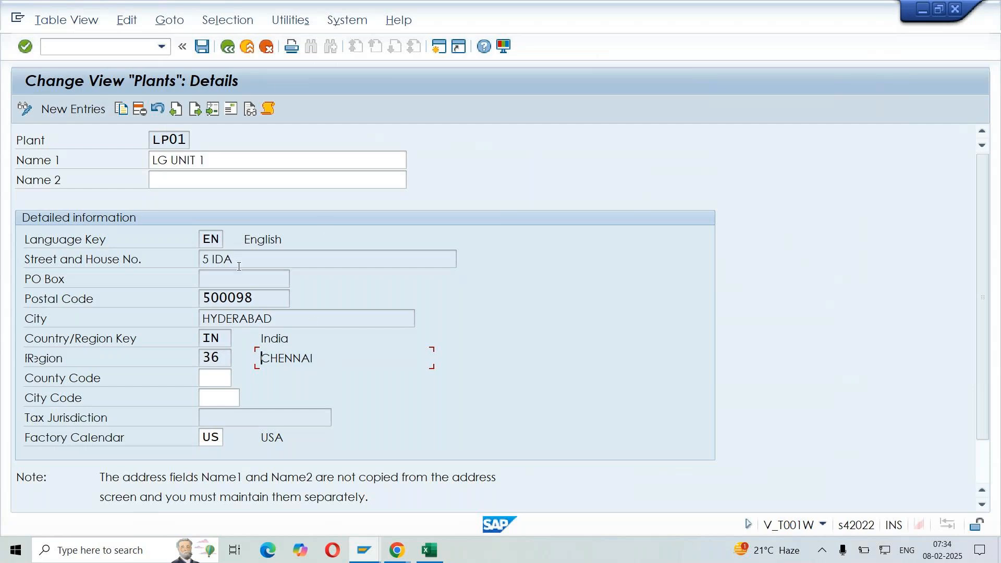
click(228, 48)
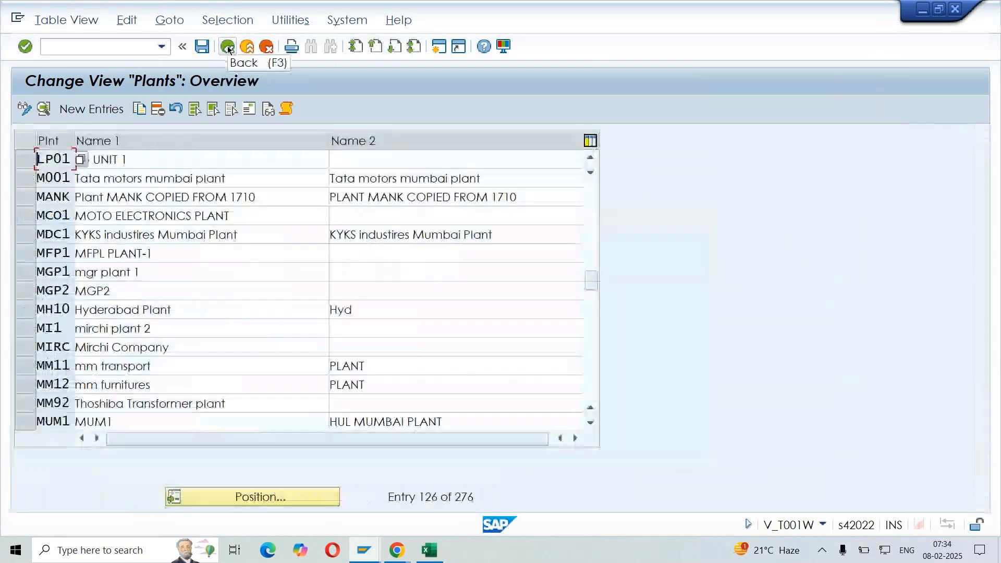
click(228, 48)
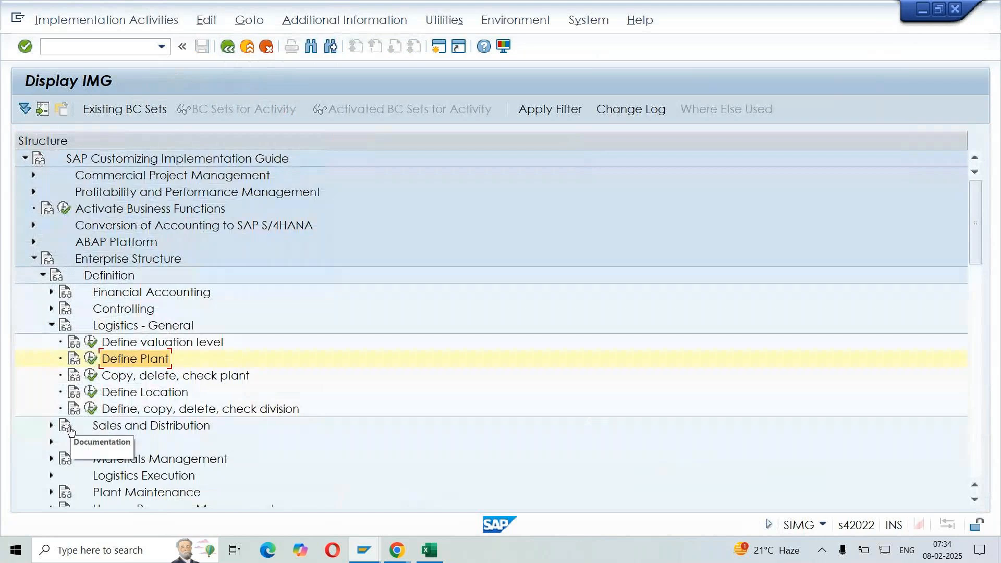
click(93, 360)
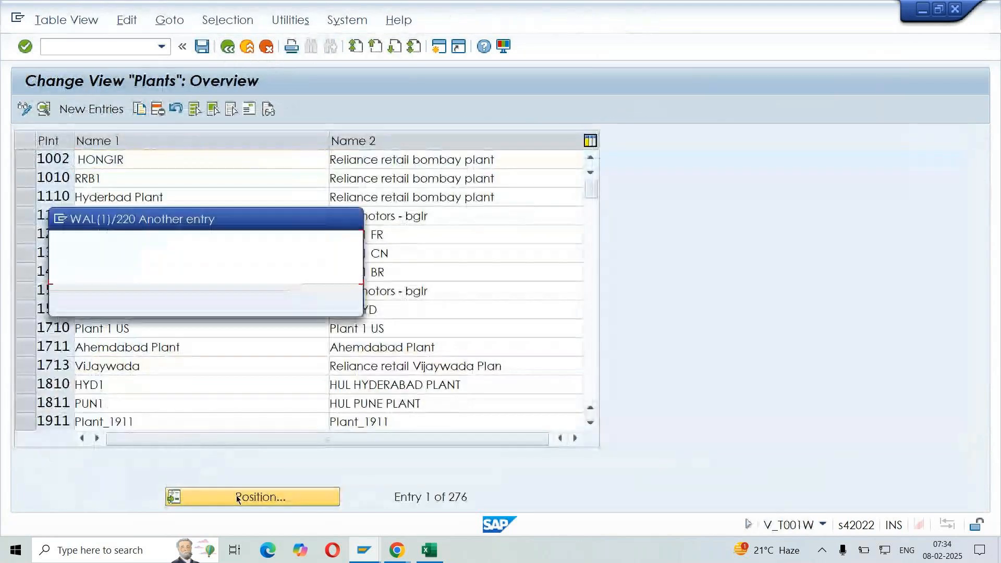
text(1P01)
key(Return)
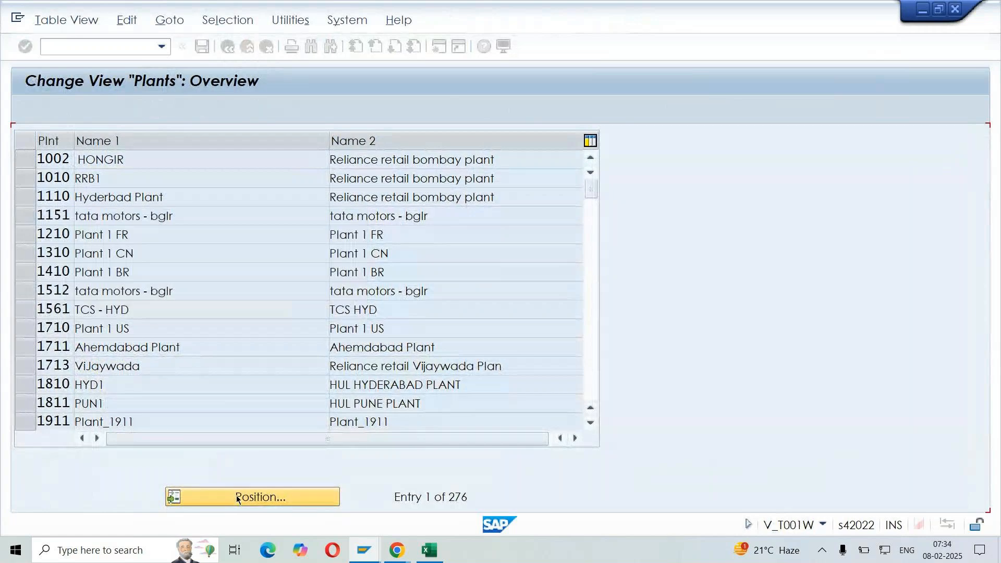
double_click(149, 160)
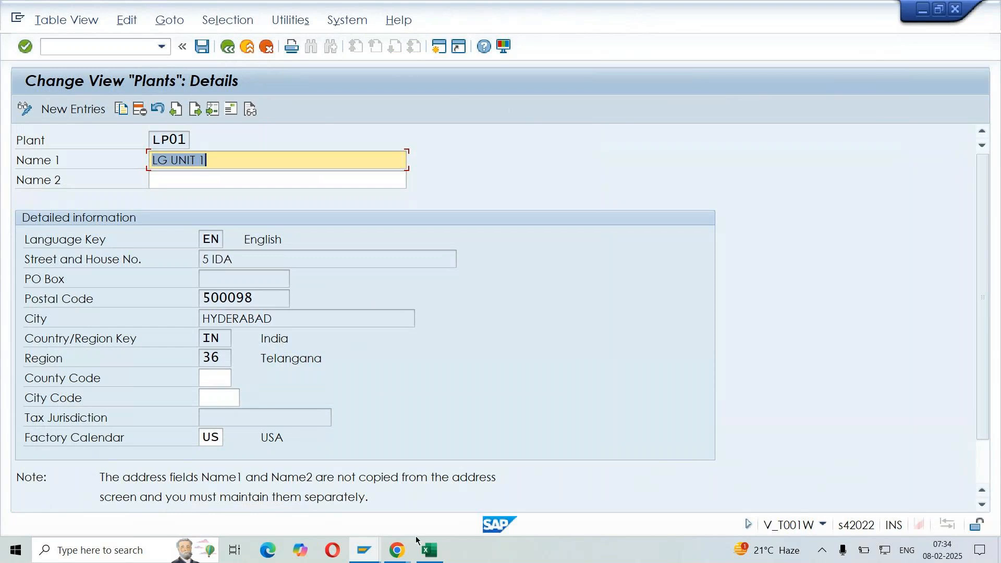
Set plant LP01's factory calendar to IN and save the change to the LG - ENTERPRISE STRUCTURE customizing request
click(54, 443)
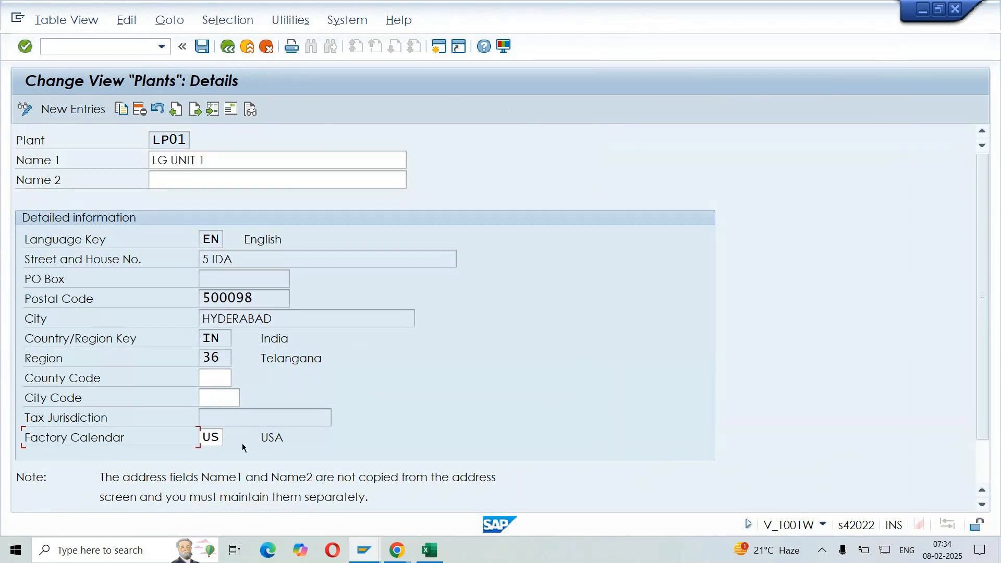
click(226, 441)
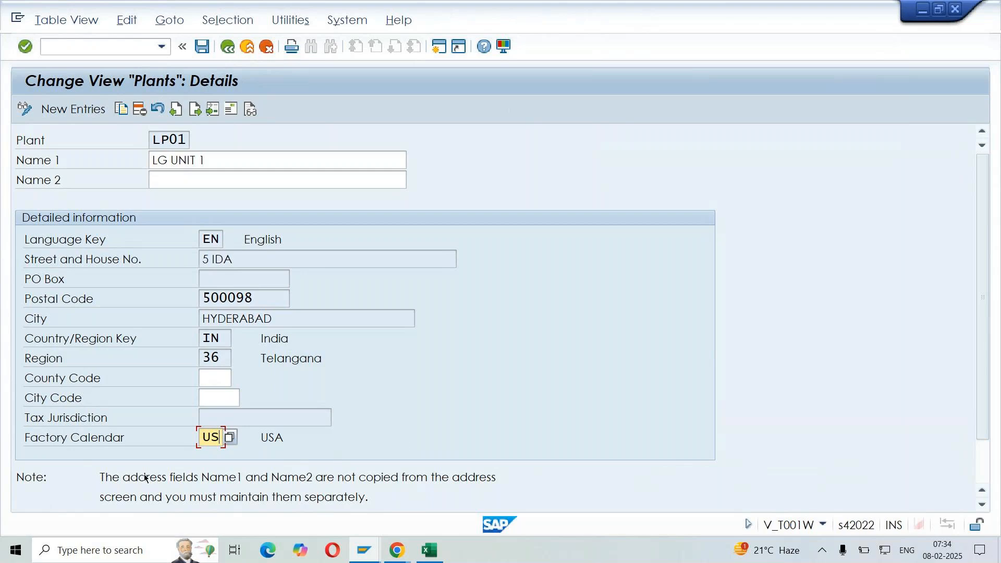
click(204, 437)
key(Delete)
key(Delete)
text(IN)
key(Return)
key(ctrl+s)
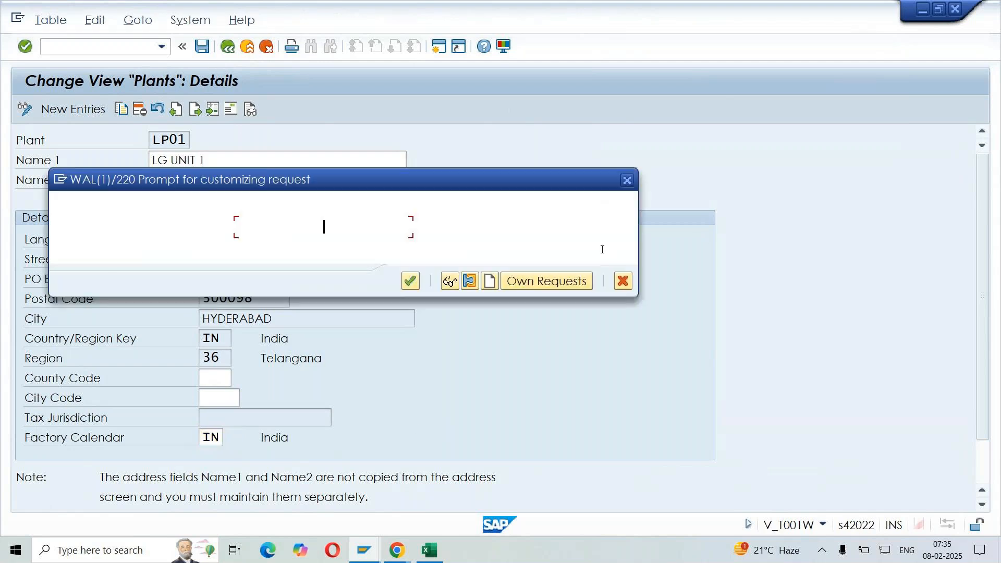
click(411, 281)
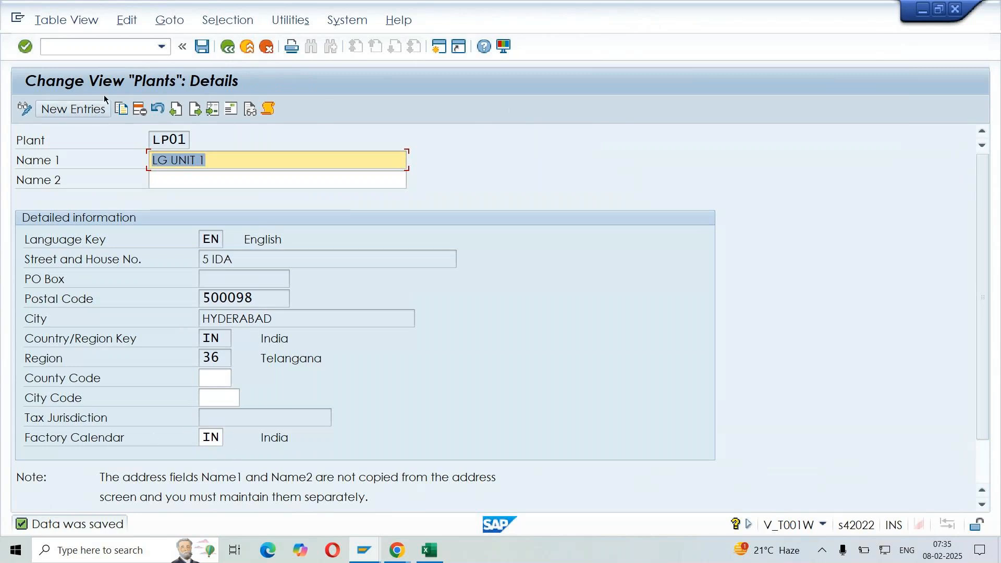
Create an additional session and start transaction SCAL in it
click(96, 46)
text(/o)
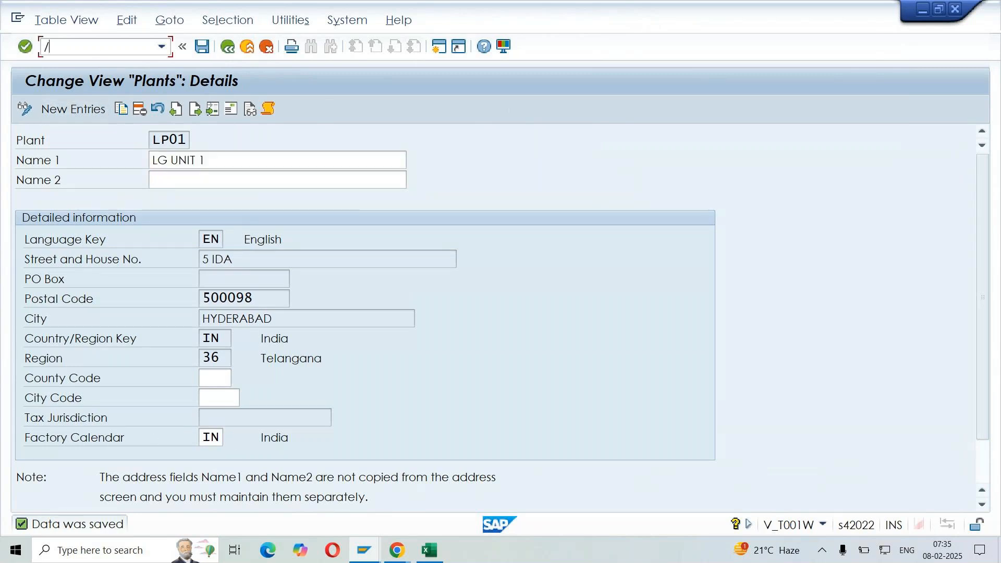
key(Return)
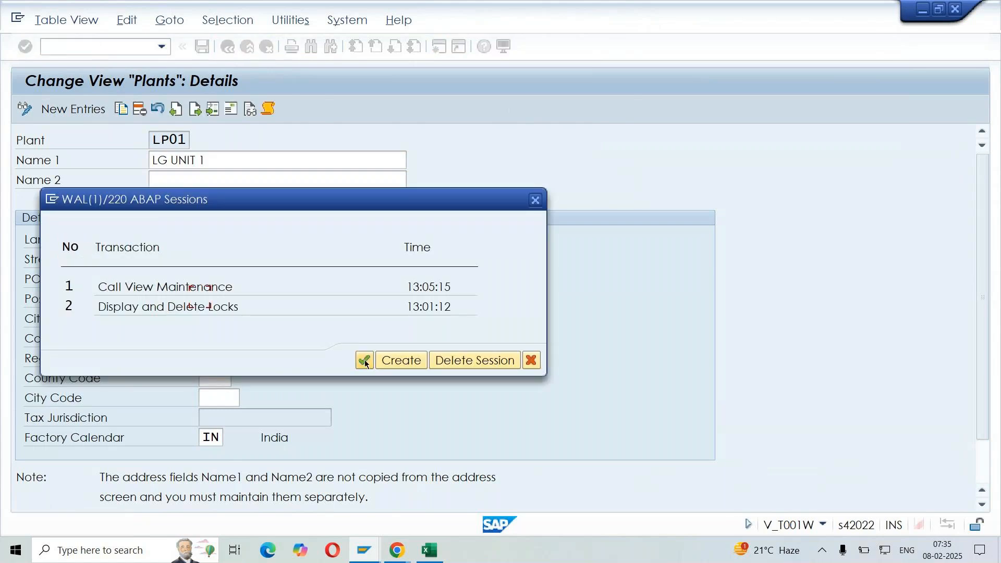
click(400, 360)
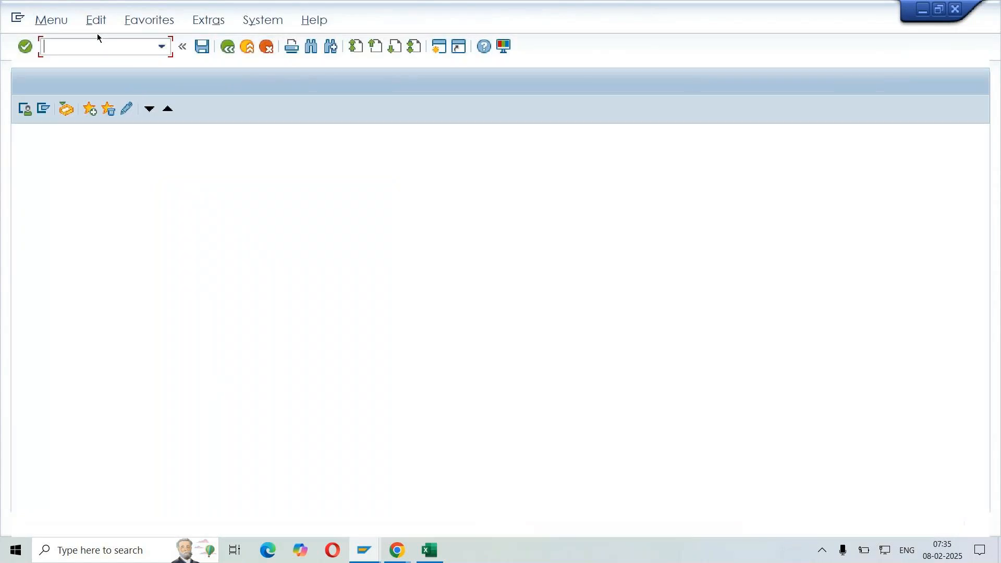
click(97, 46)
text(SCAL)
key(Return)
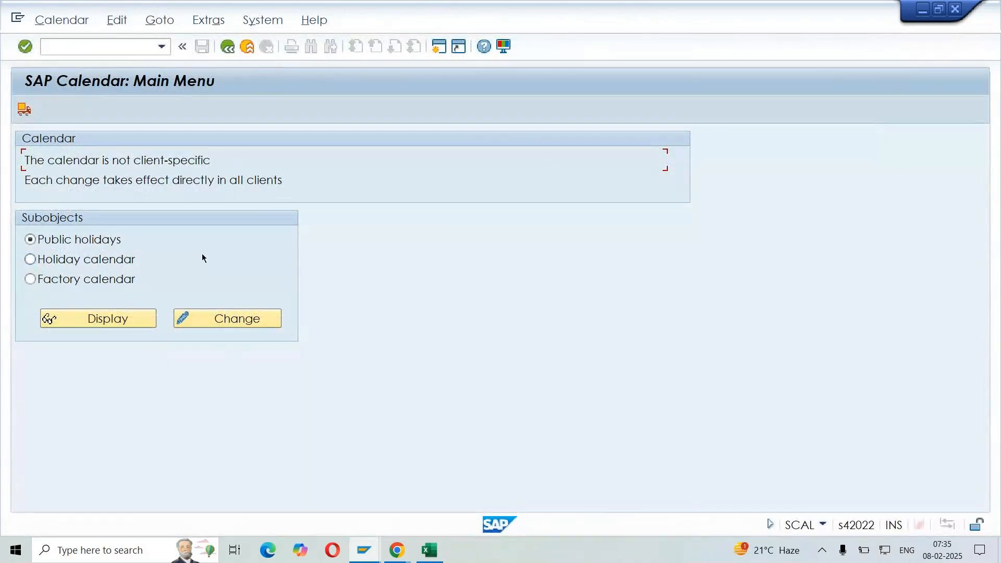
Display the details of the India (IN) factory calendar, examine its validity and workdays, and return to plant LP01's details
click(57, 283)
click(63, 319)
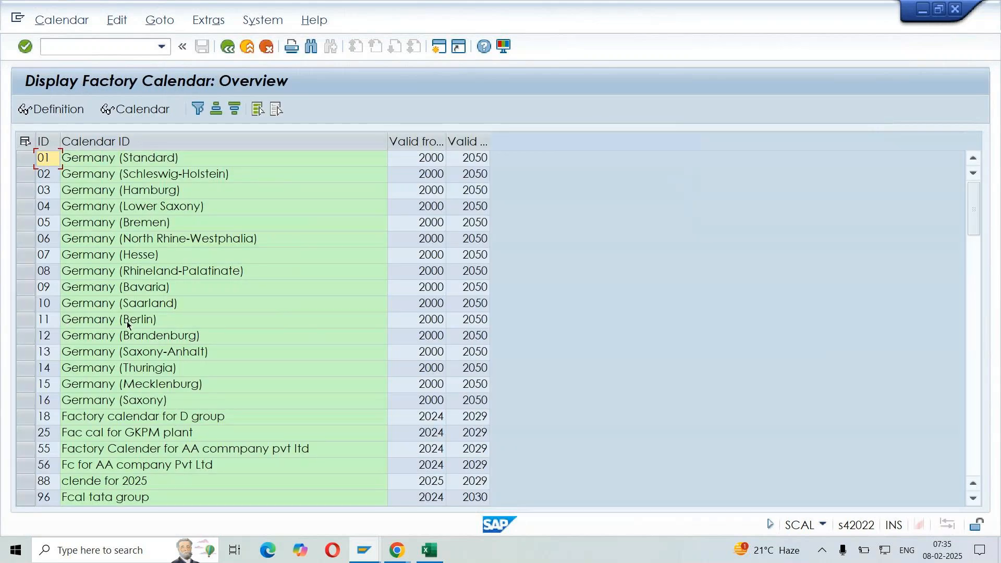
scroll(126, 321, down, 4)
scroll(123, 324, down, 4)
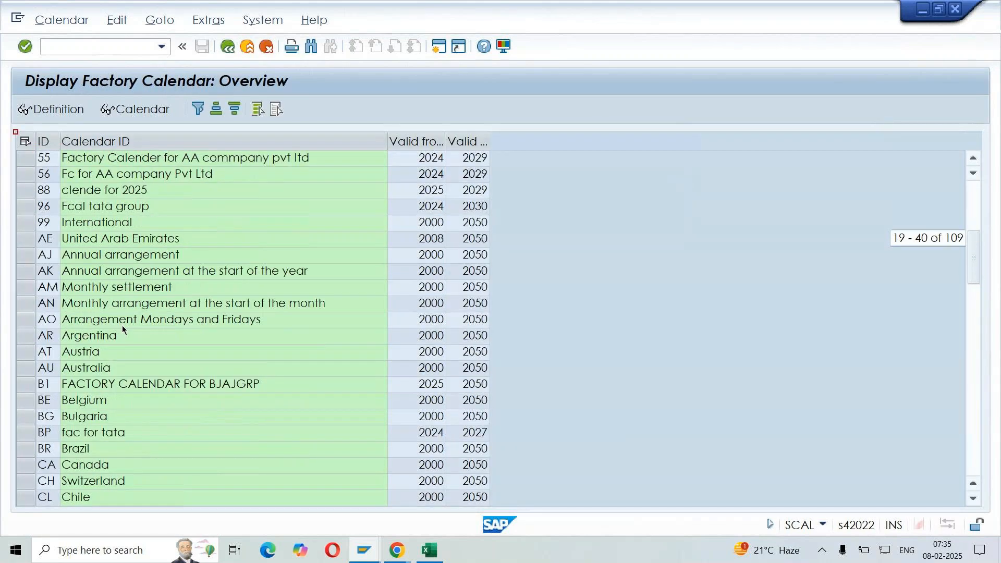
scroll(122, 326, down, 5)
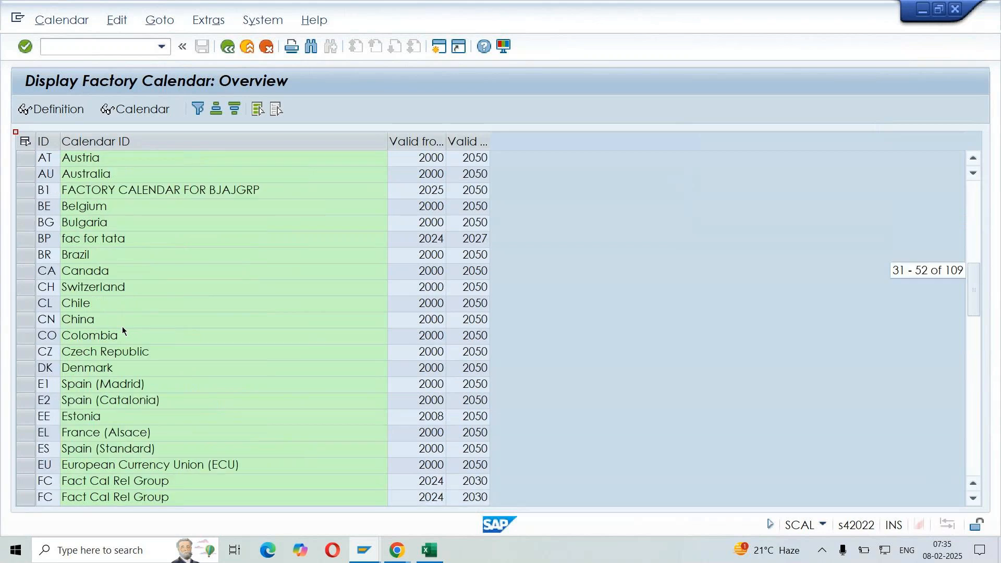
scroll(122, 327, down, 2)
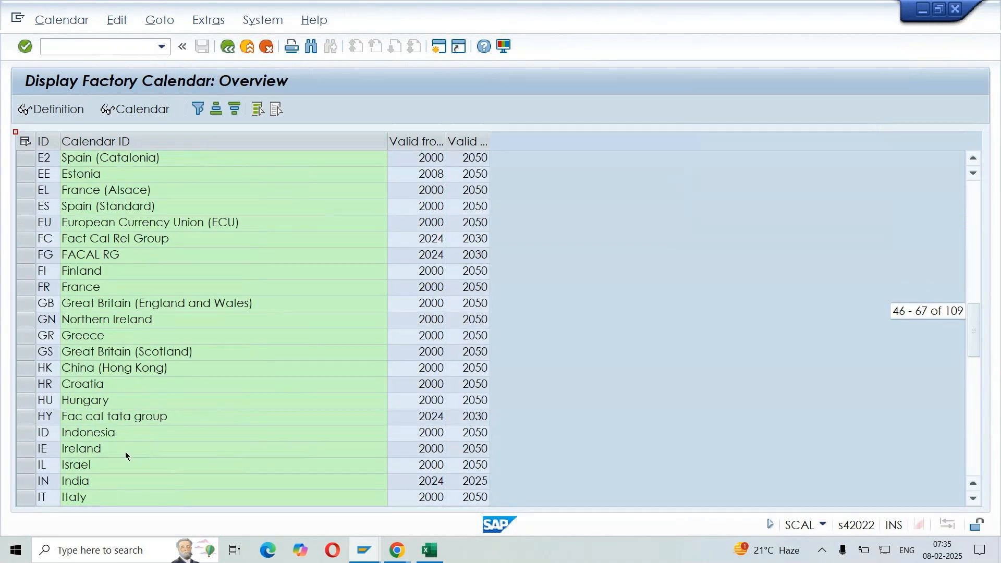
click(97, 47)
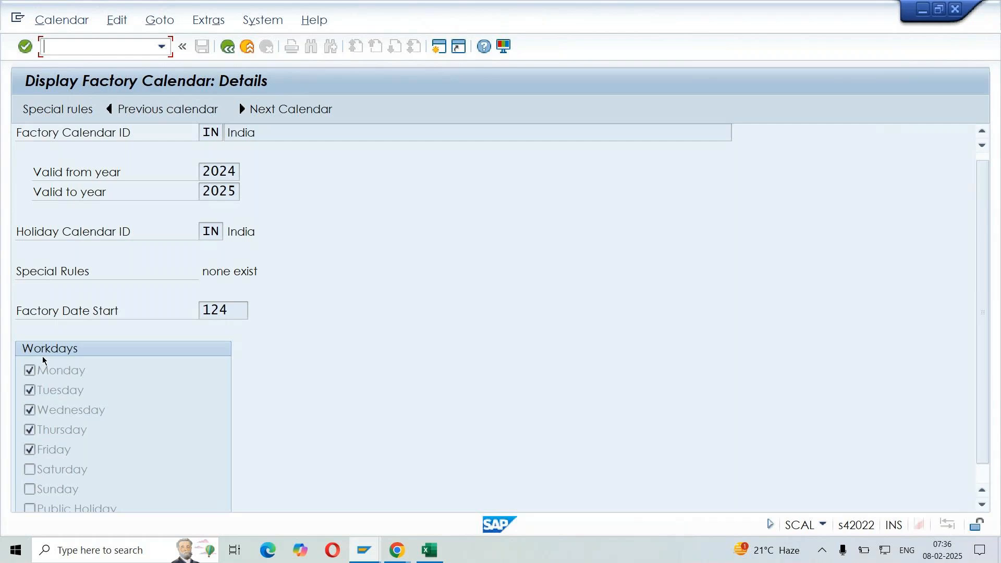
scroll(51, 466, down, 1)
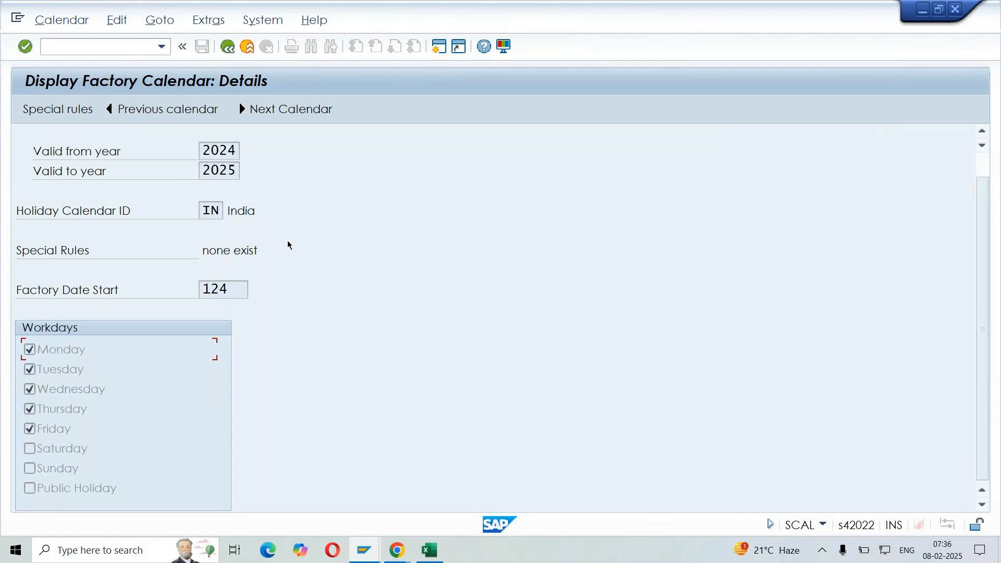
key(alt+Tab)
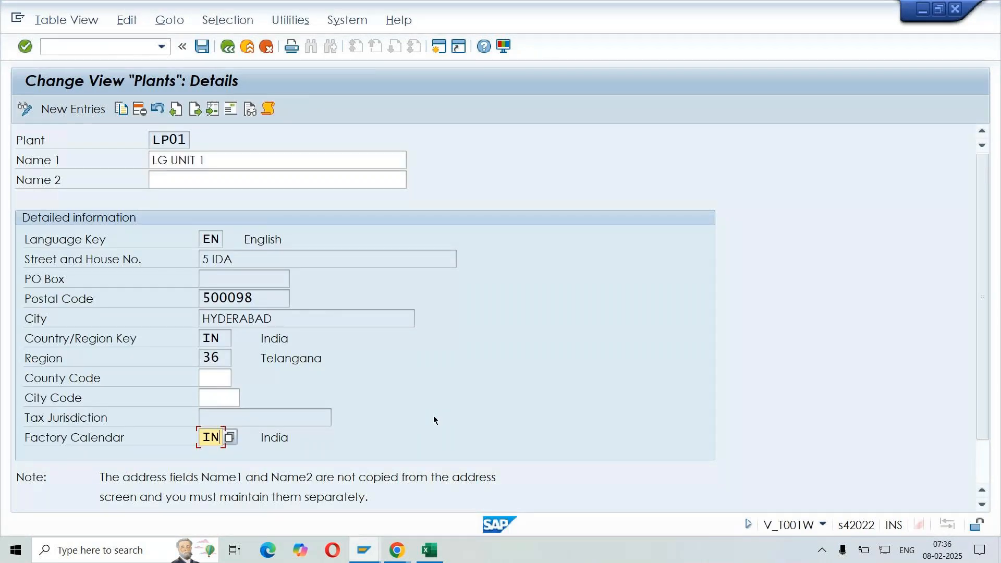
key(ctrl+s)
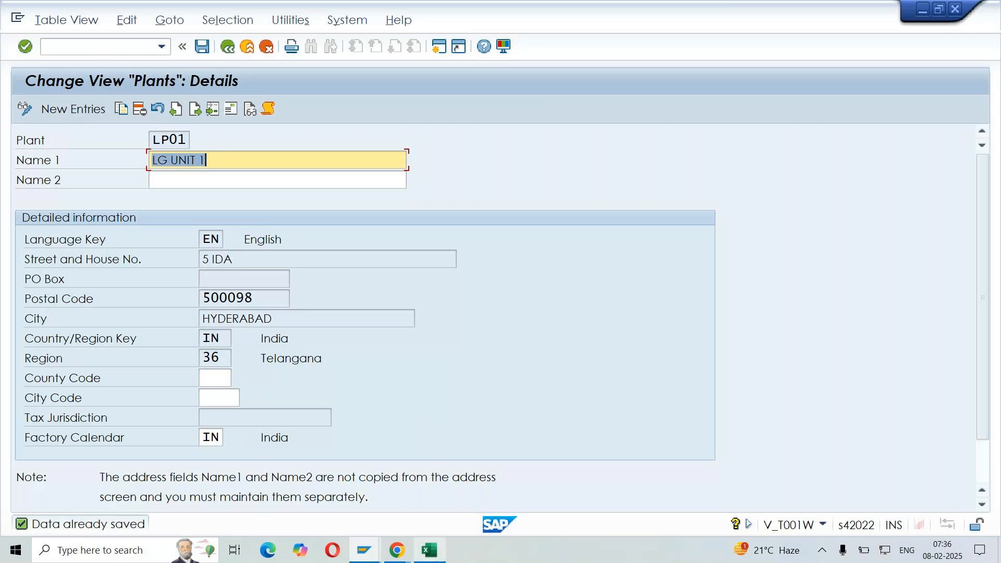
Switch to the SD DEMO workbook in Excel and enter LP01 beside 1710 in the FROM PLANT row
click(430, 550)
click(709, 364)
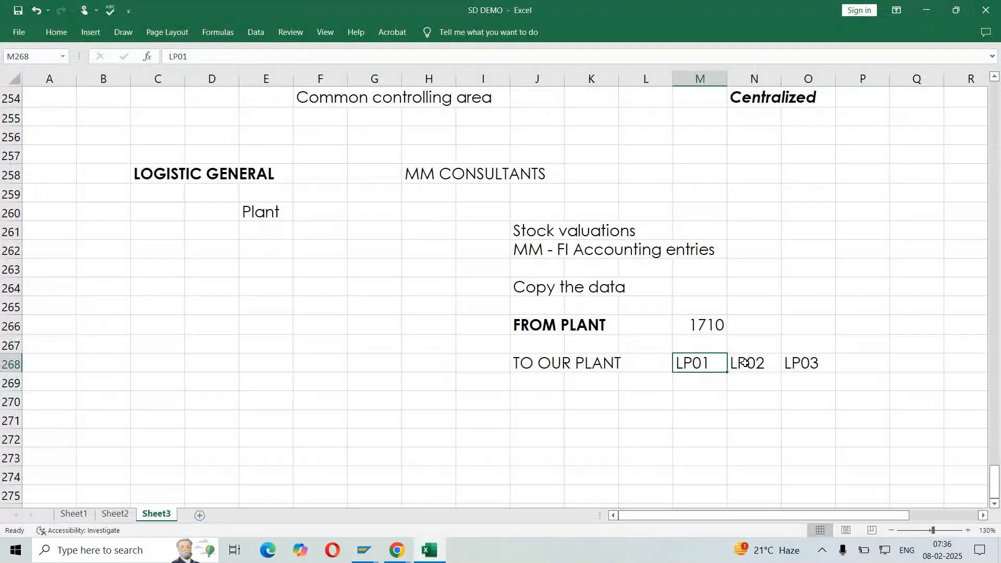
click(745, 364)
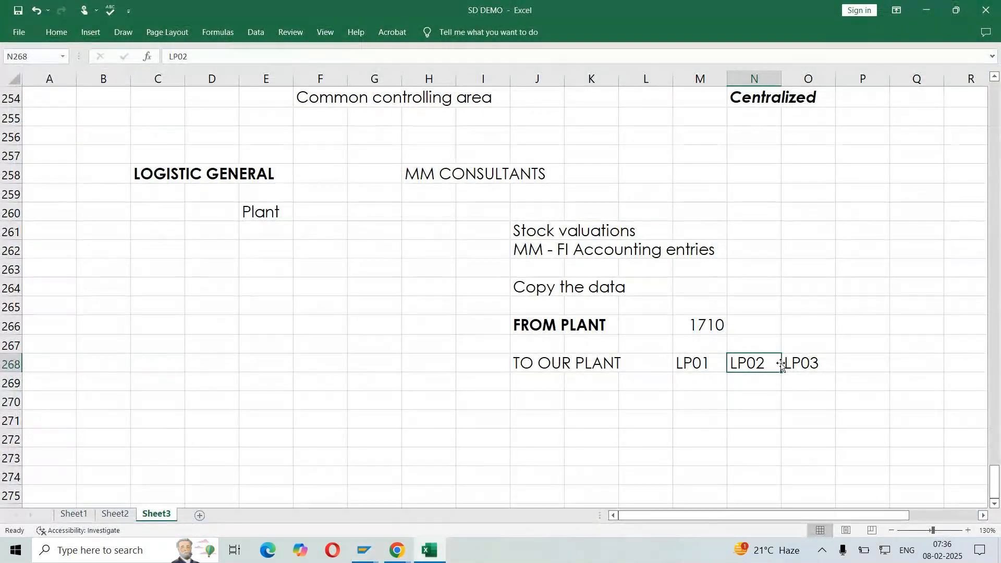
click(703, 322)
click(721, 368)
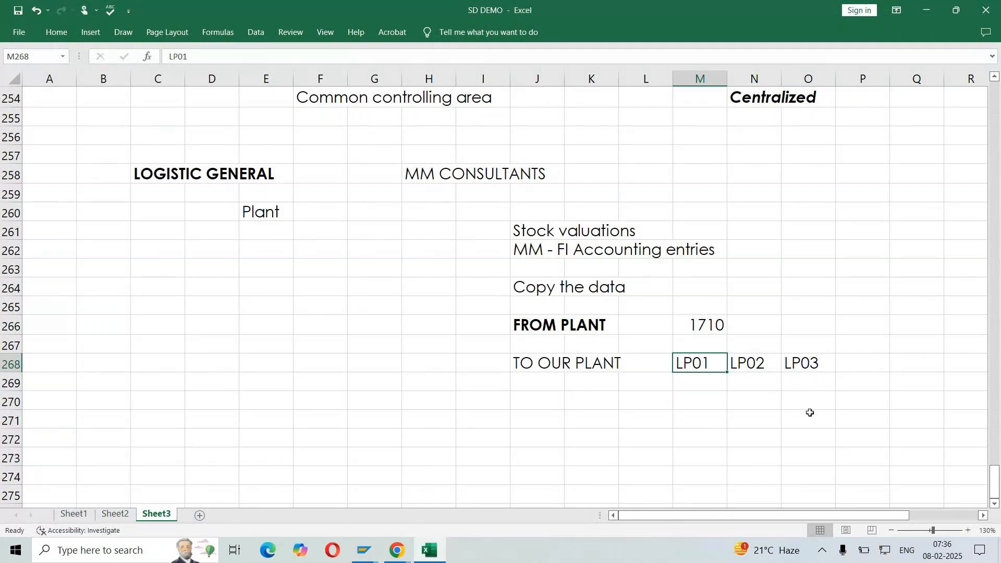
click(759, 324)
text(LP01)
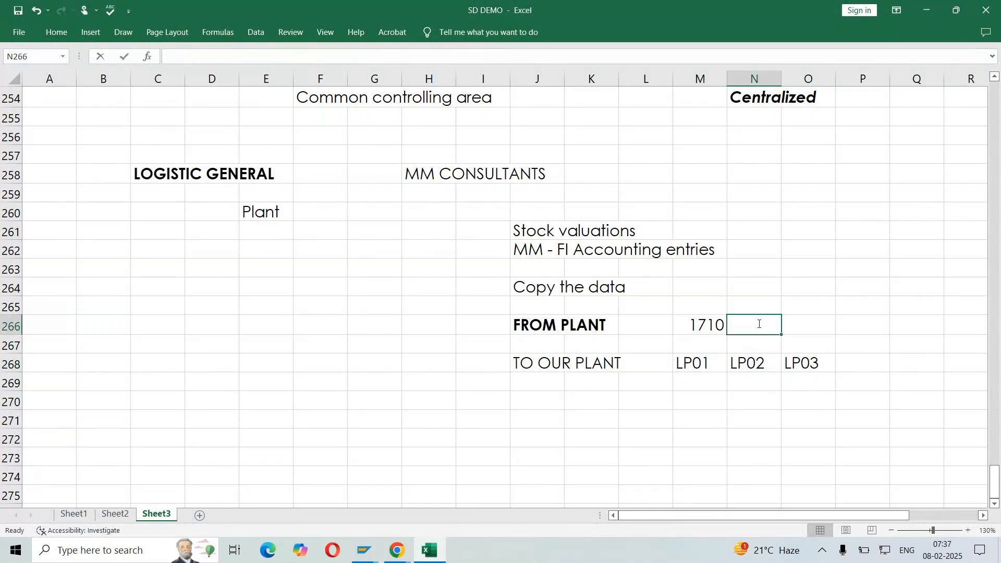
key(Return)
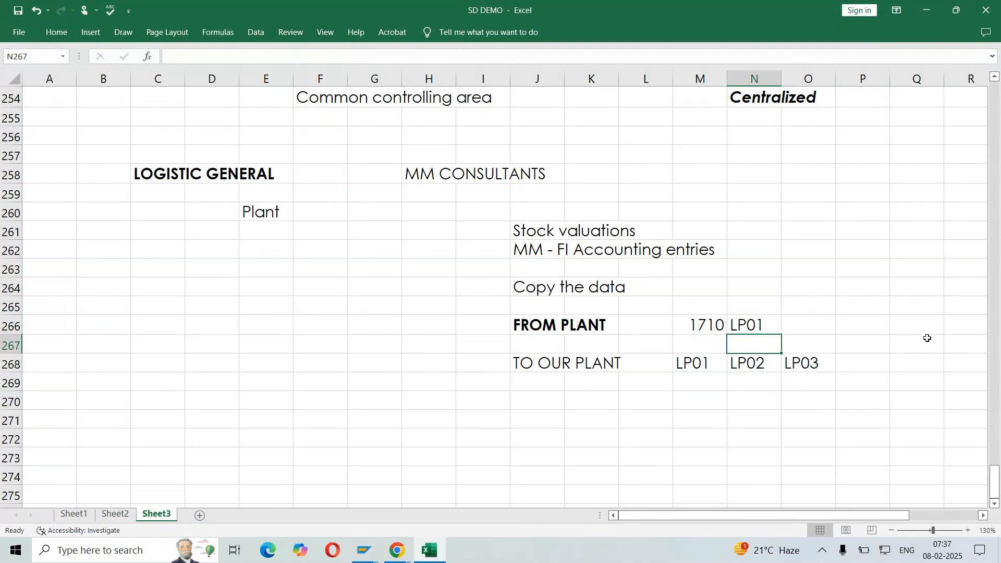
Record LP01 in G260 as the plant under the LOGISTIC GENERAL heading
click(700, 330)
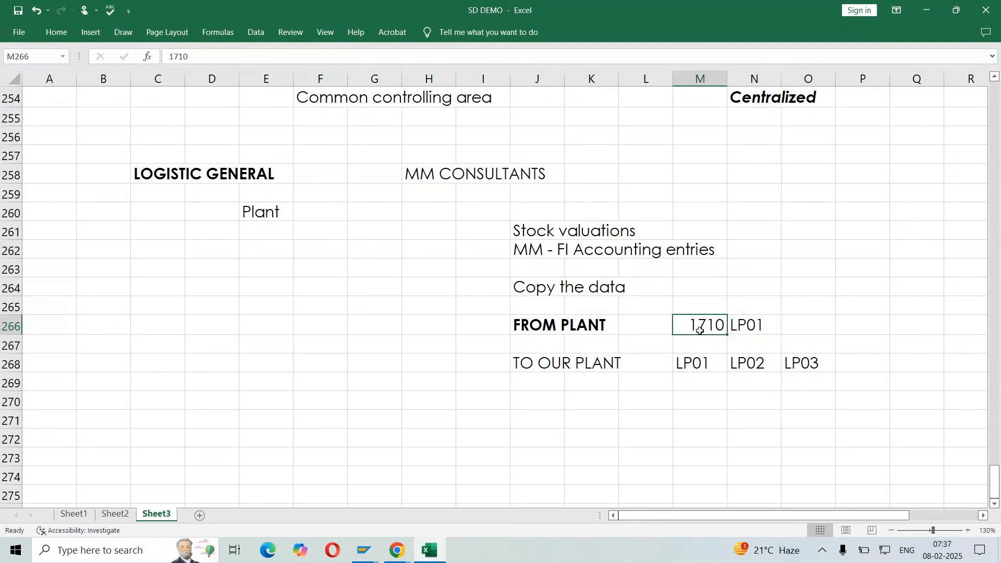
key(ctrl+c)
click(698, 361)
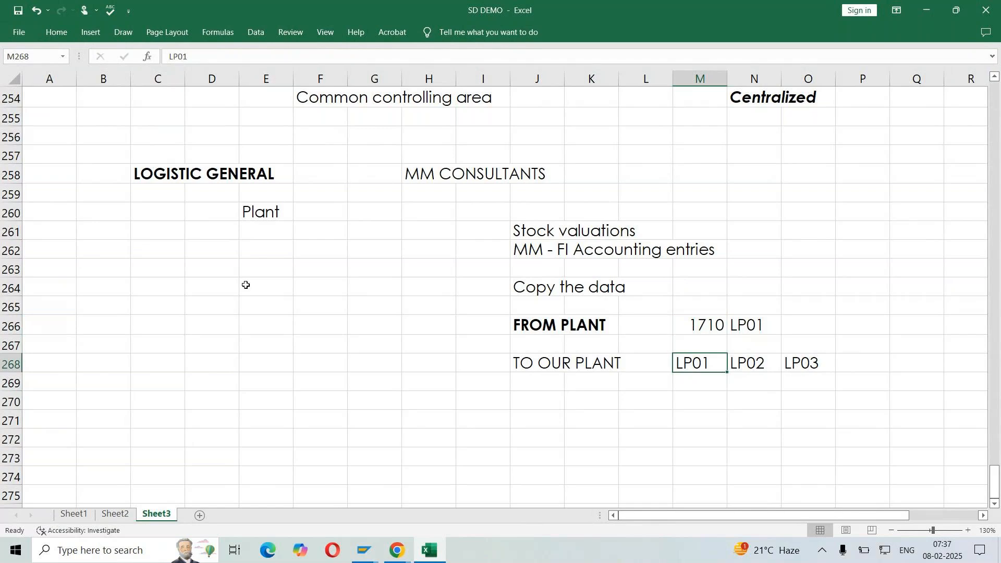
click(361, 210)
text(LP01)
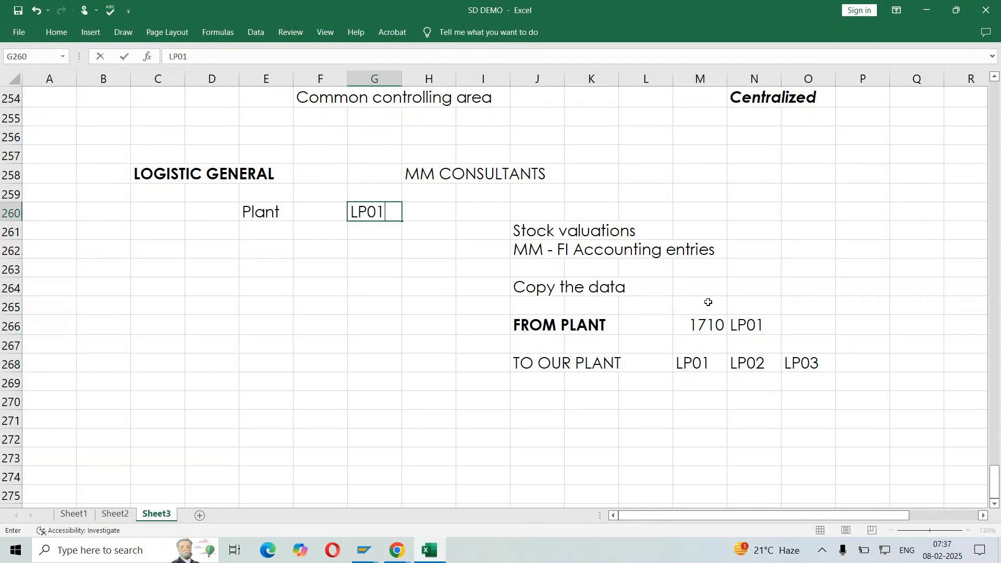
key(Return)
Add the entry Divisions in E270, below the Plant entry in the LOGISTIC GENERAL section
click(252, 334)
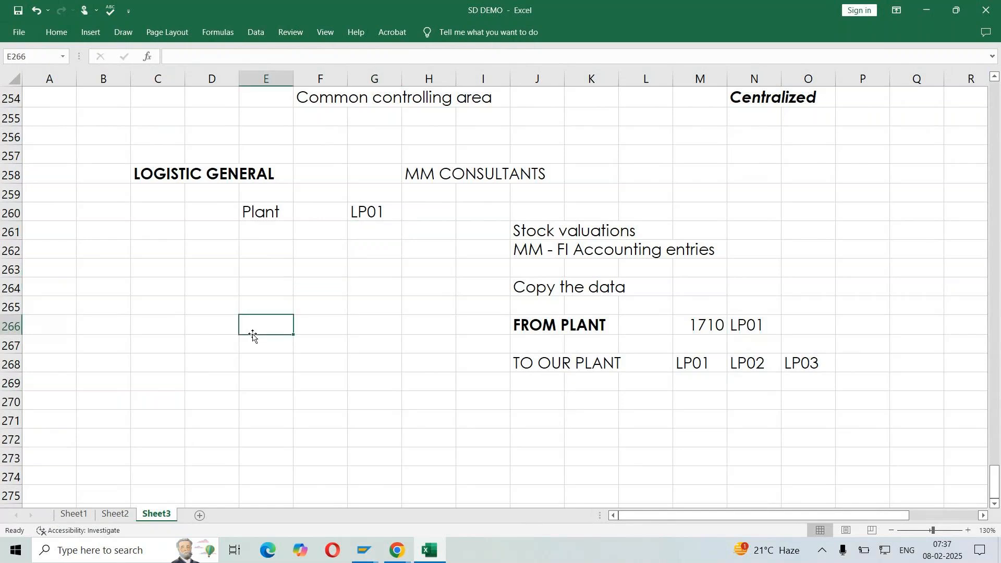
drag(483, 230, 840, 420)
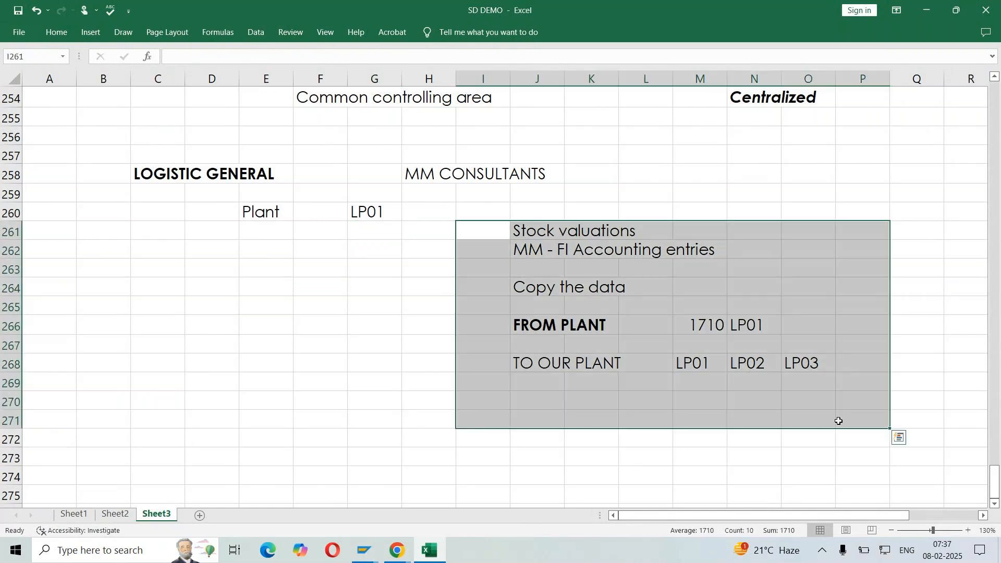
click(261, 222)
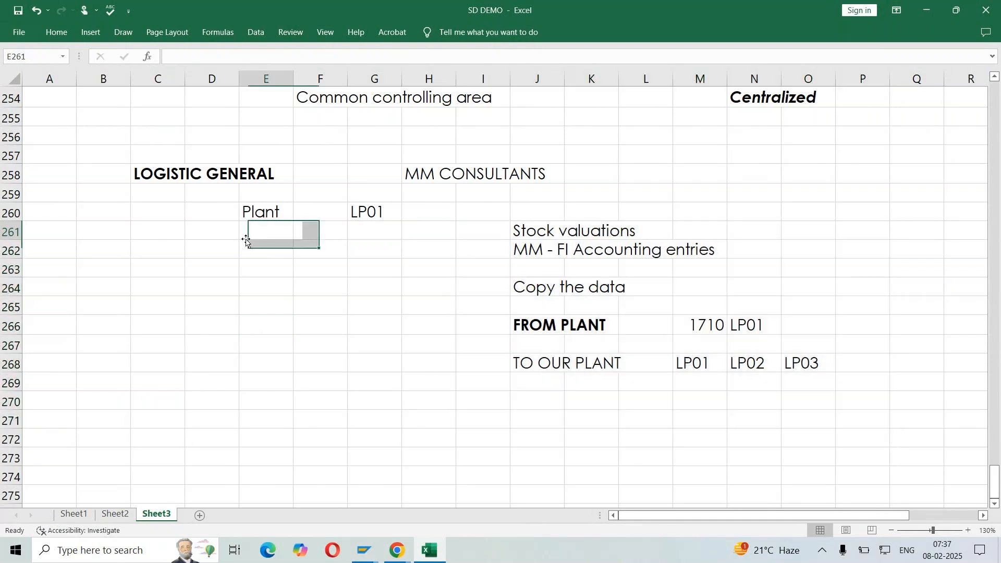
click(273, 403)
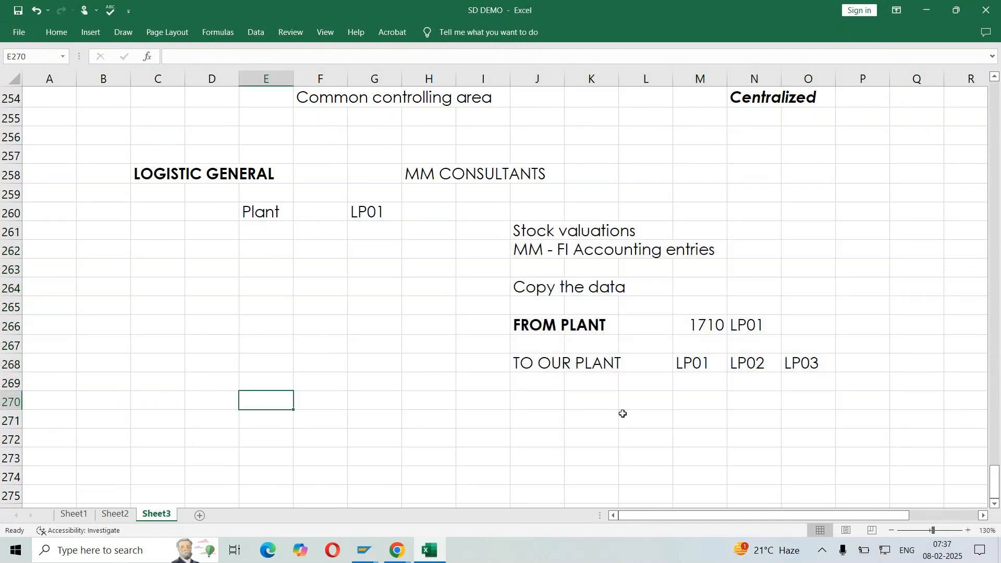
text(Divisions)
key(Return)
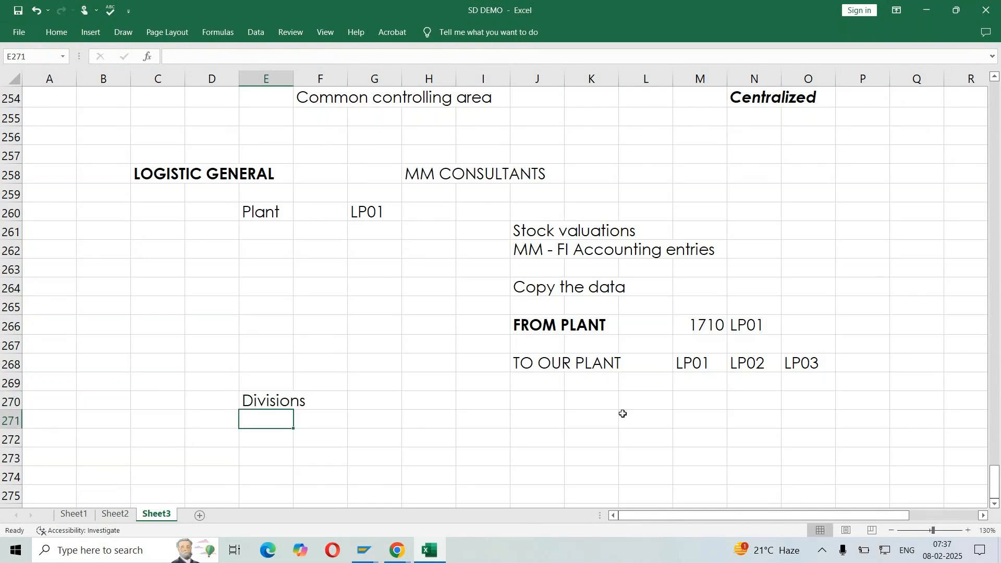
Review the earlier notes on Samsung's product lines and the definition of a division
scroll(623, 413, up, 6)
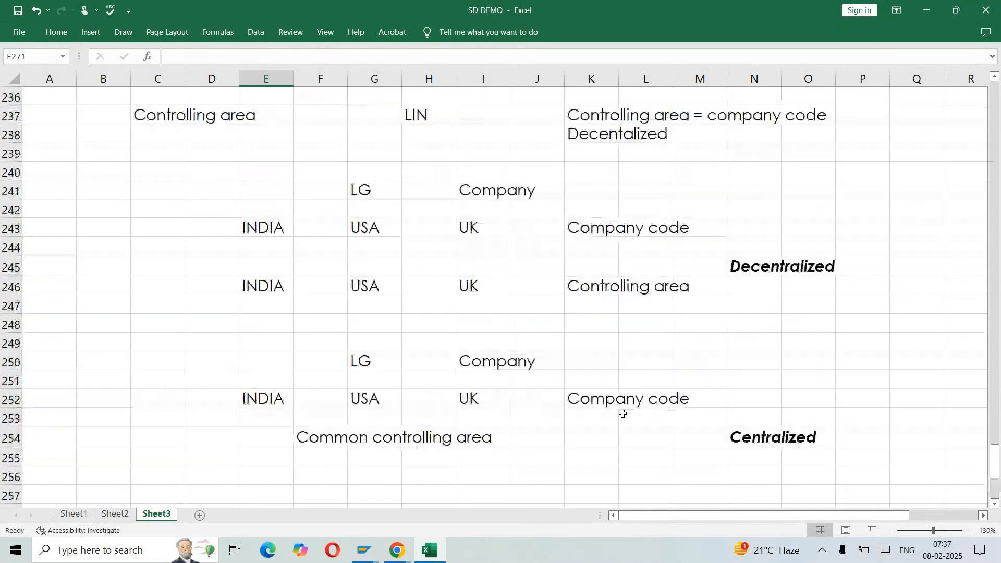
scroll(623, 414, up, 14)
scroll(623, 413, up, 14)
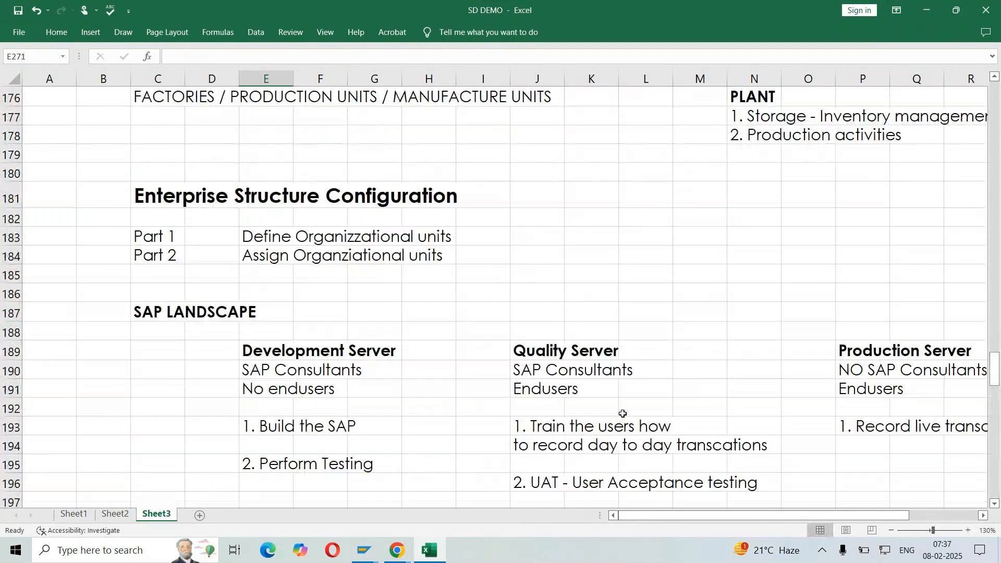
scroll(623, 413, up, 10)
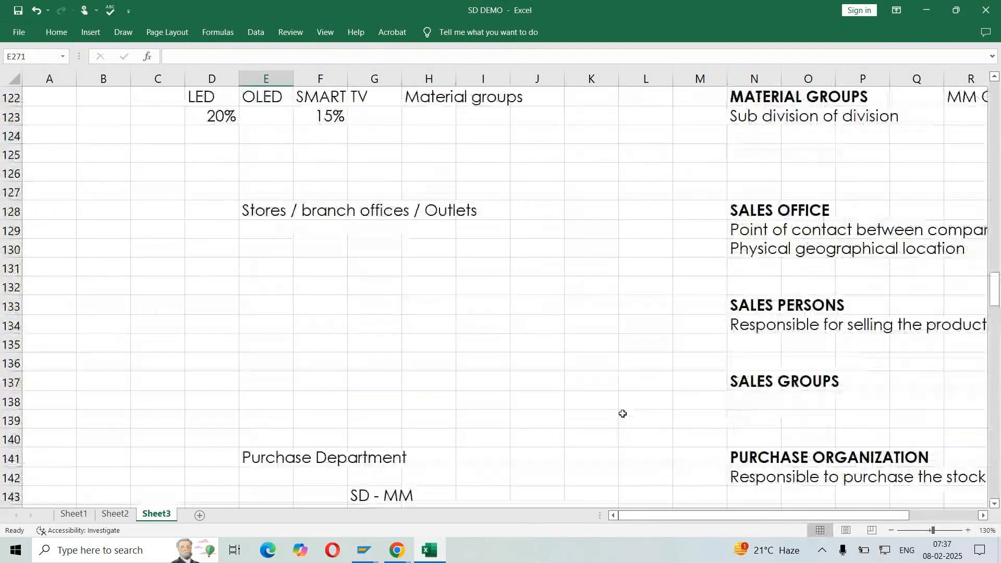
scroll(623, 413, up, 4)
drag(323, 192, 522, 260)
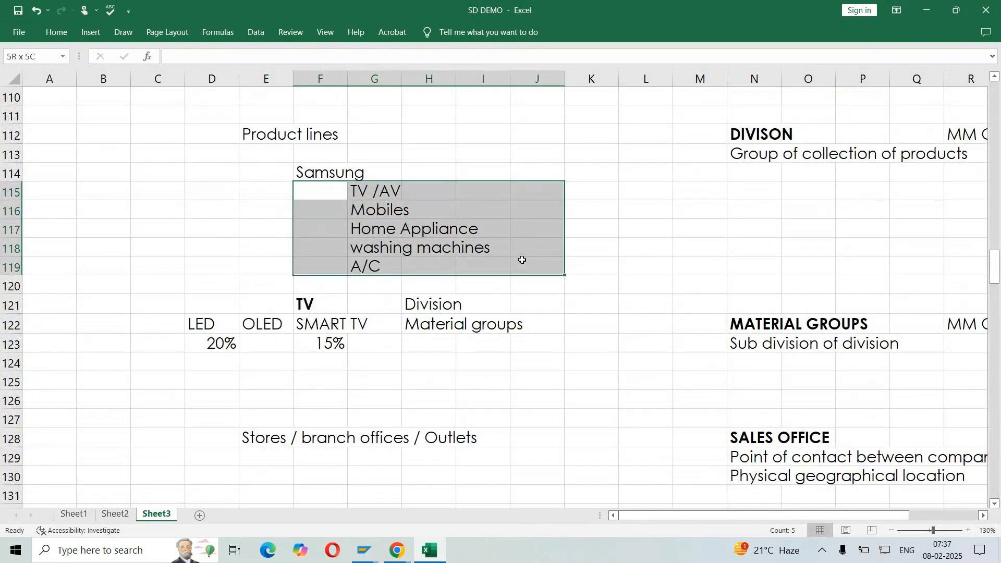
click(747, 135)
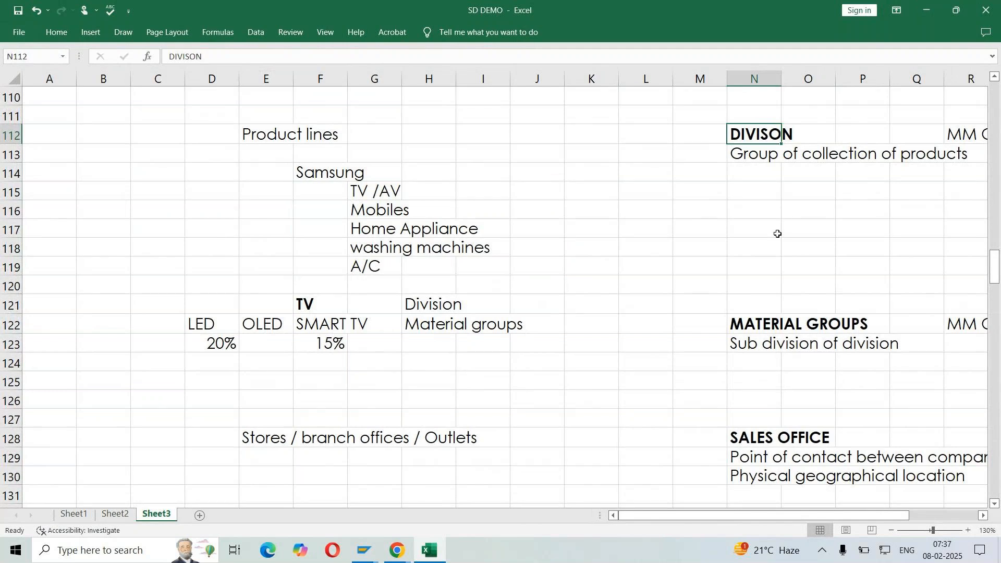
Switch to SAP, leave plant LP01's details and open the Logistics - General division activity, selecting Define Division among its options
key(alt+Tab)
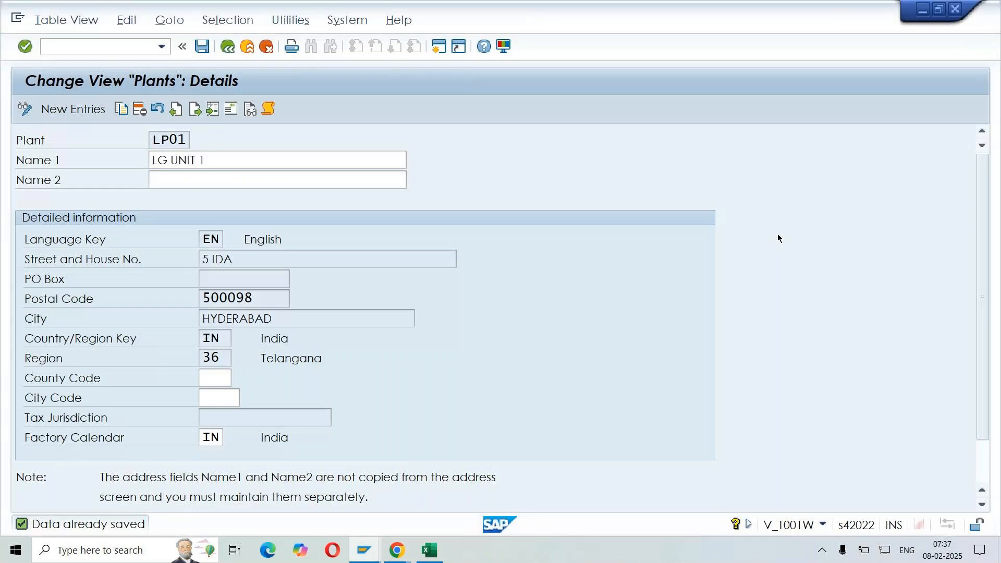
key(F3)
key(F3)
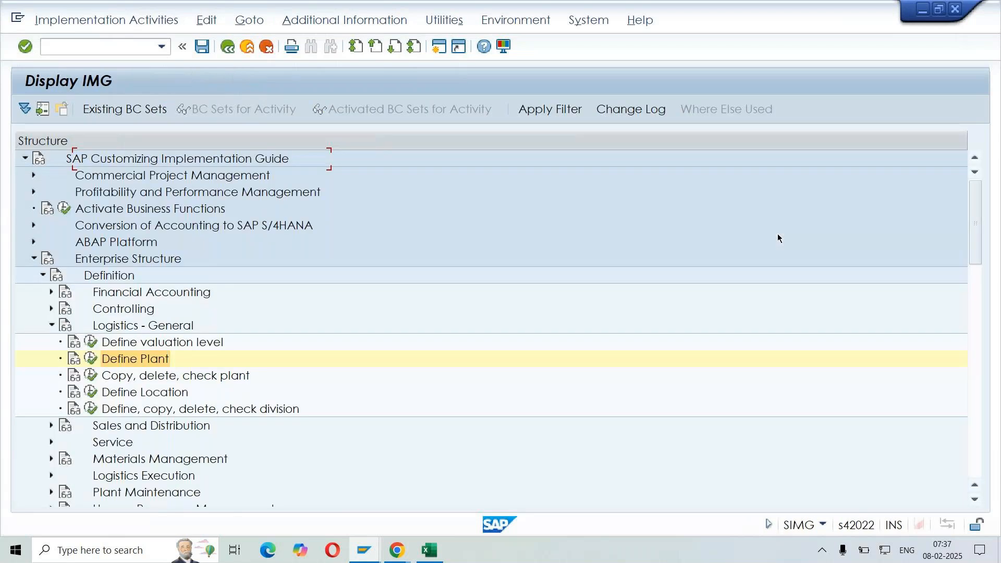
click(220, 406)
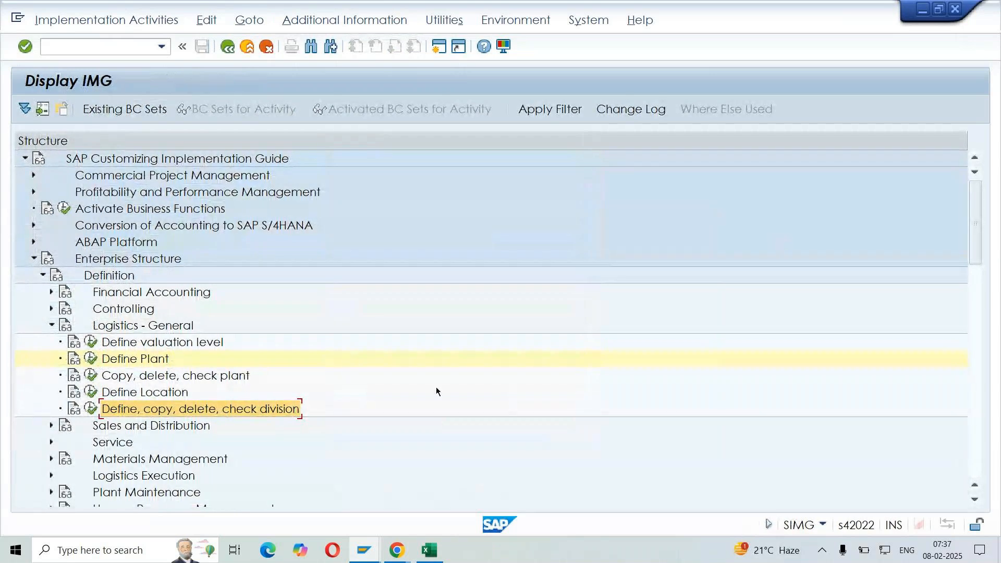
click(88, 410)
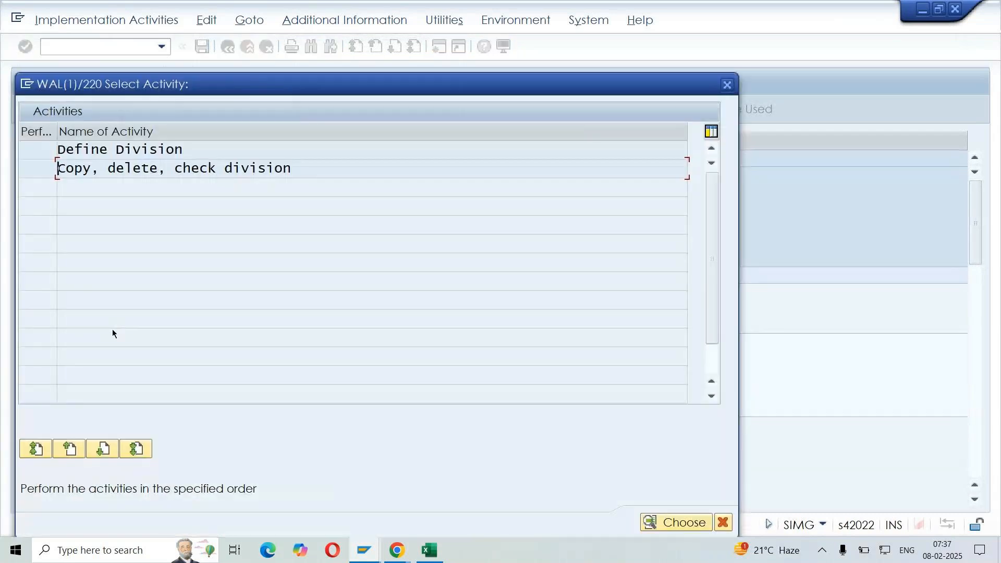
drag(289, 171, 22, 173)
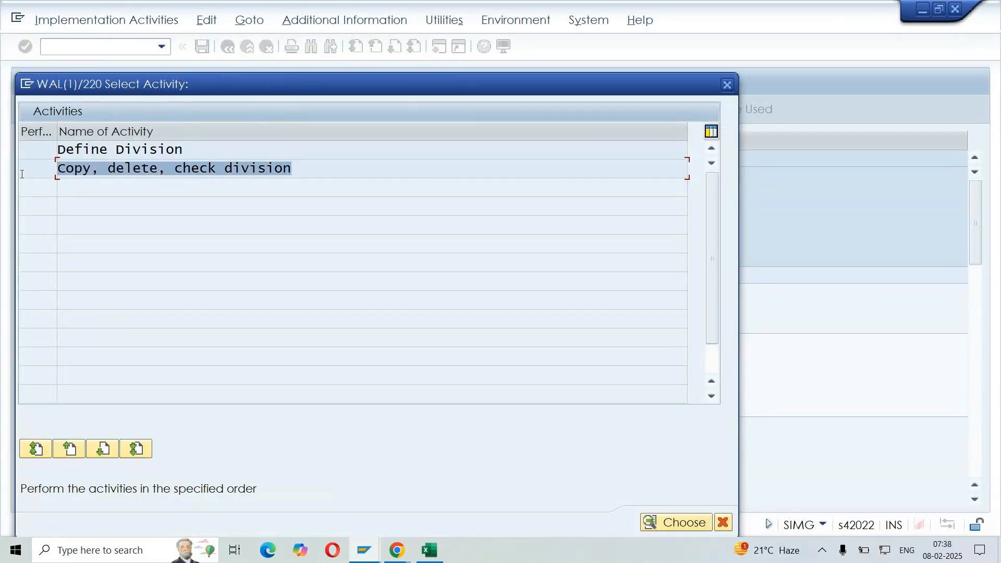
click(56, 163)
click(194, 144)
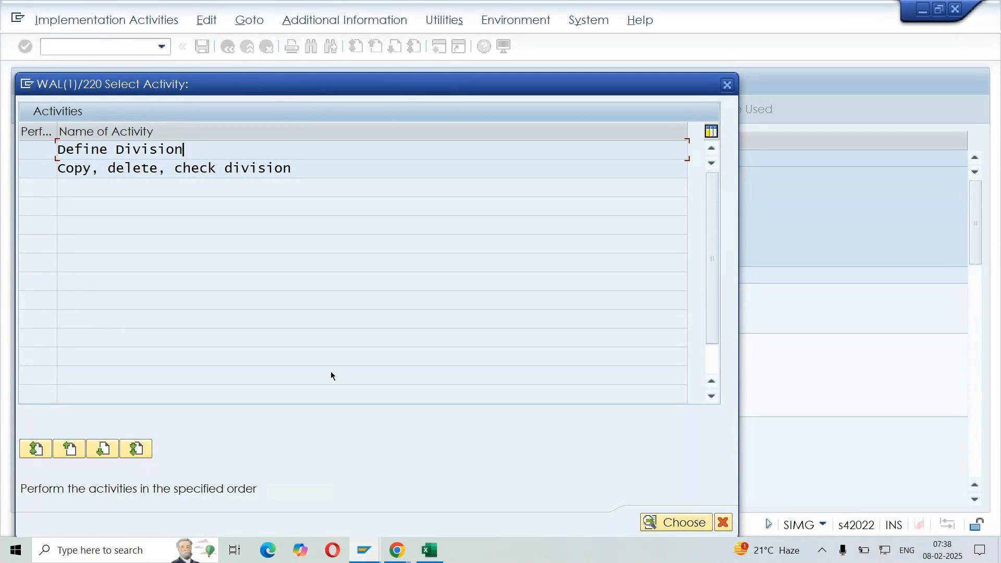
Review the Excel notes on copying data between company codes and between plants, and return to the SAP activity selection
click(428, 551)
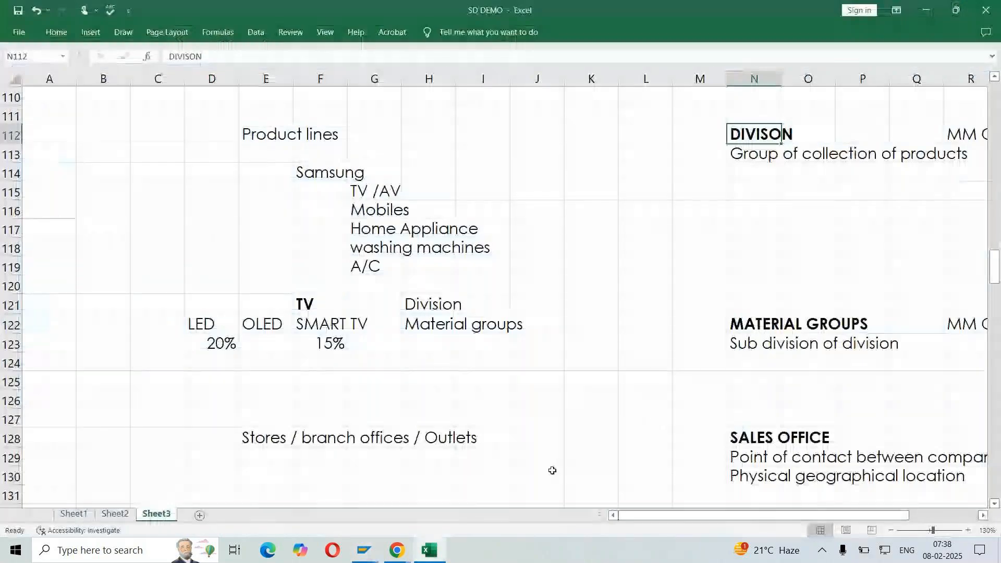
scroll(583, 386, down, 7)
scroll(585, 388, down, 16)
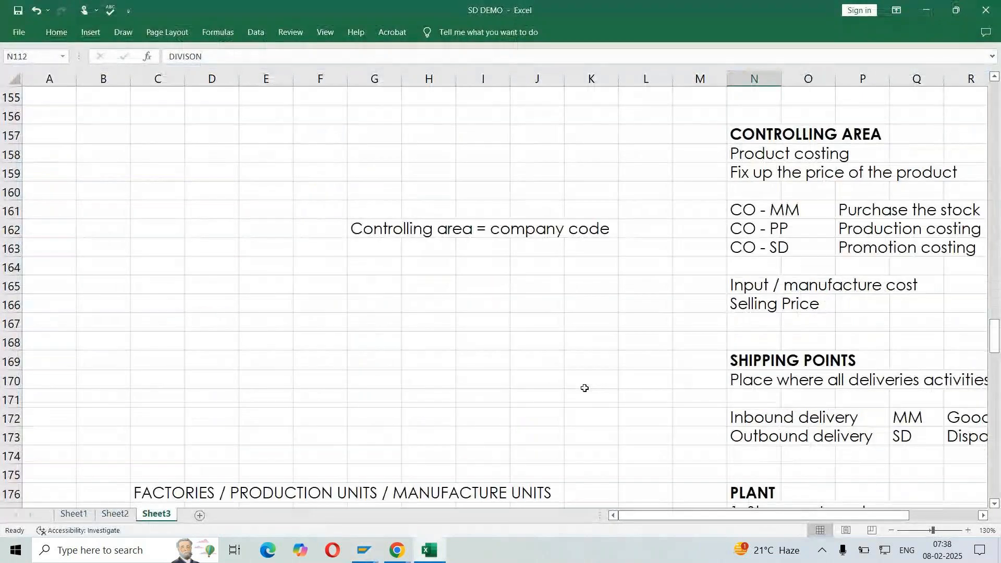
scroll(581, 387, down, 12)
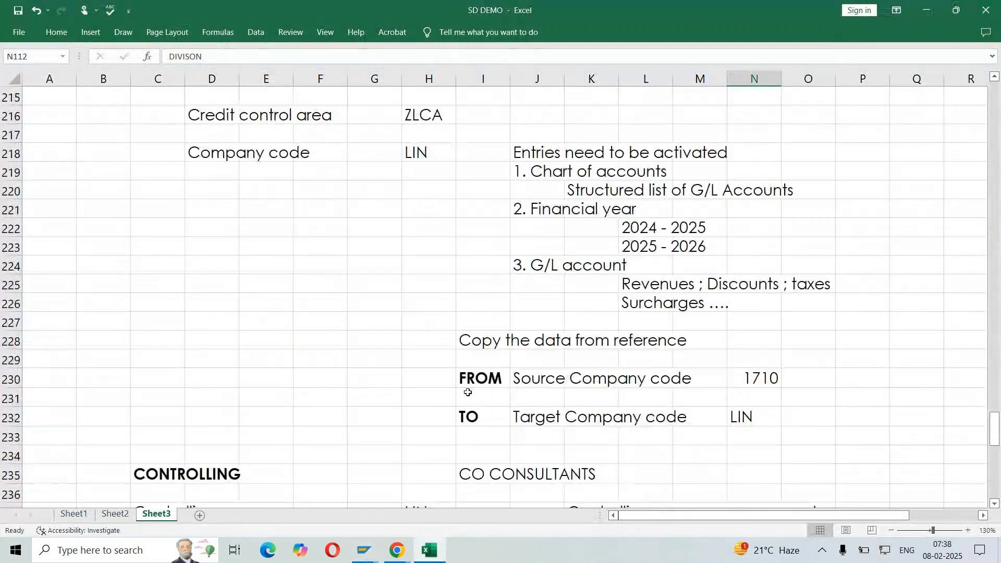
drag(469, 383, 808, 428)
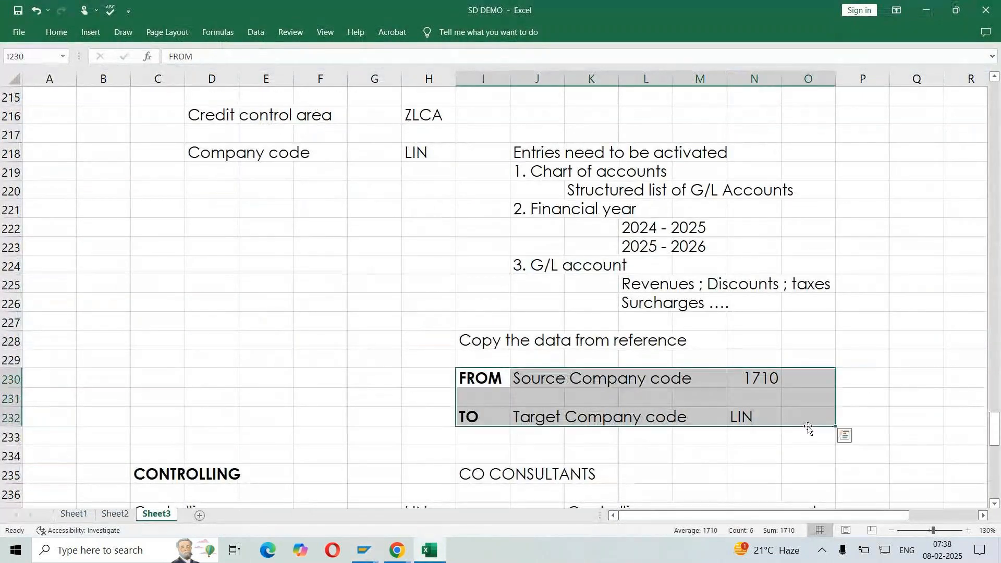
scroll(808, 427, down, 13)
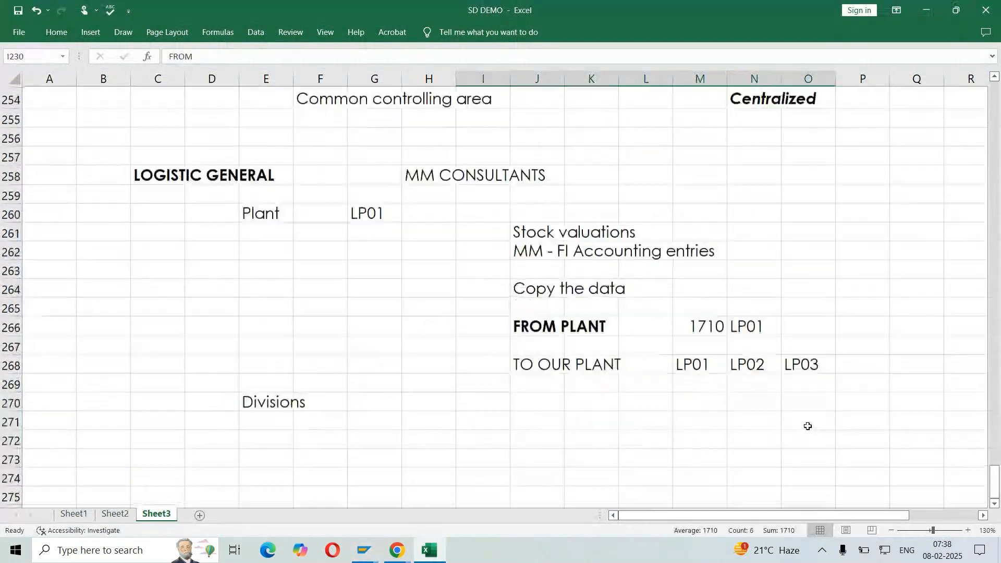
drag(530, 323, 892, 367)
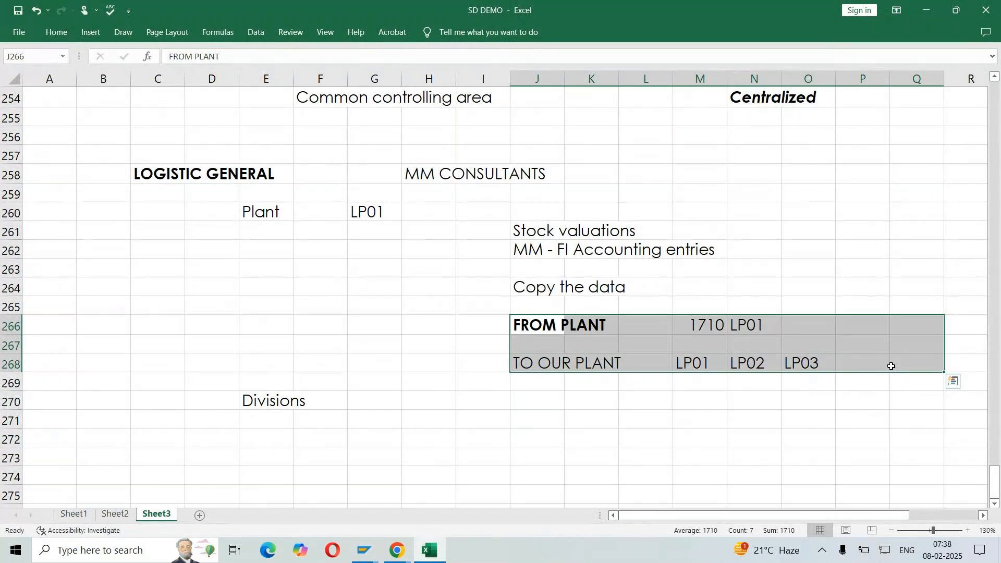
key(alt+Tab)
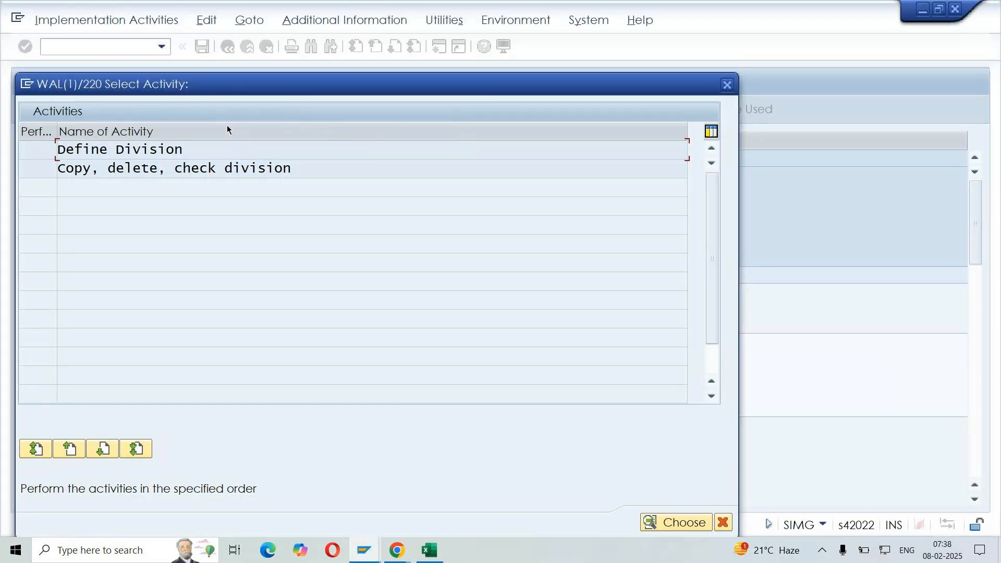
Open the Define Division activity and examine the existing division codes down to those starting with L
double_click(139, 152)
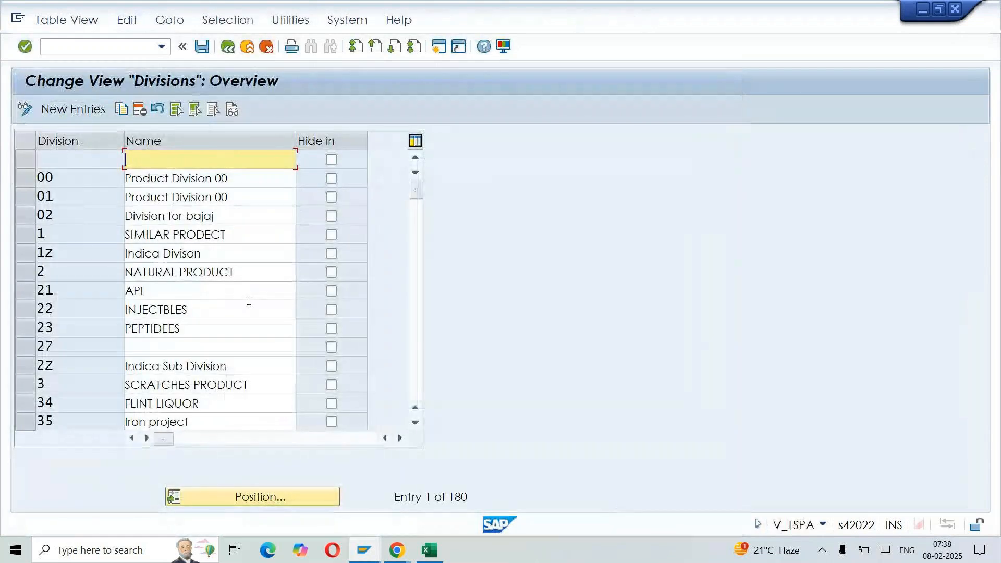
click(73, 182)
key(Down)
key(Down)
key(Down)
key(Down)
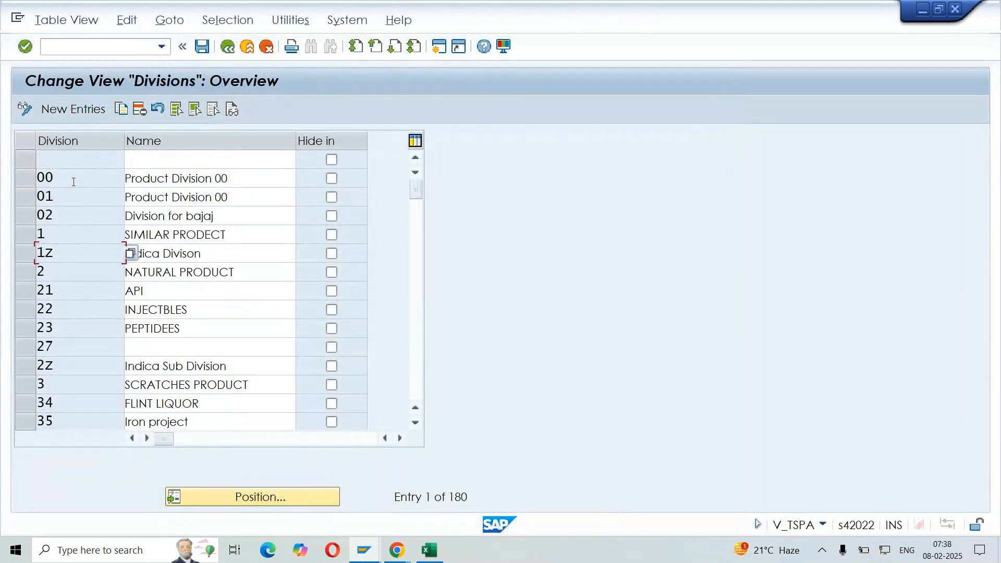
scroll(74, 182, down, 3)
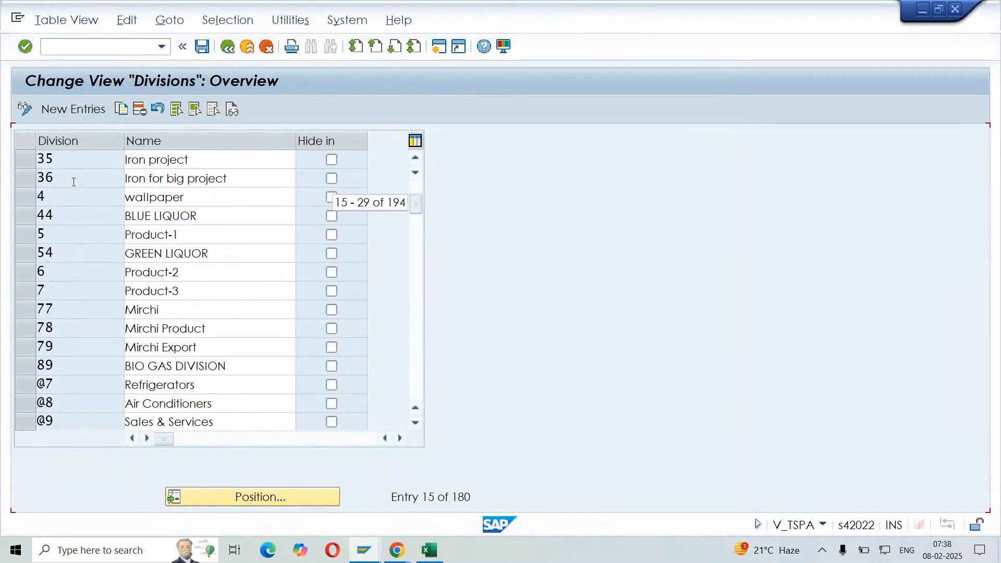
scroll(74, 182, down, 1)
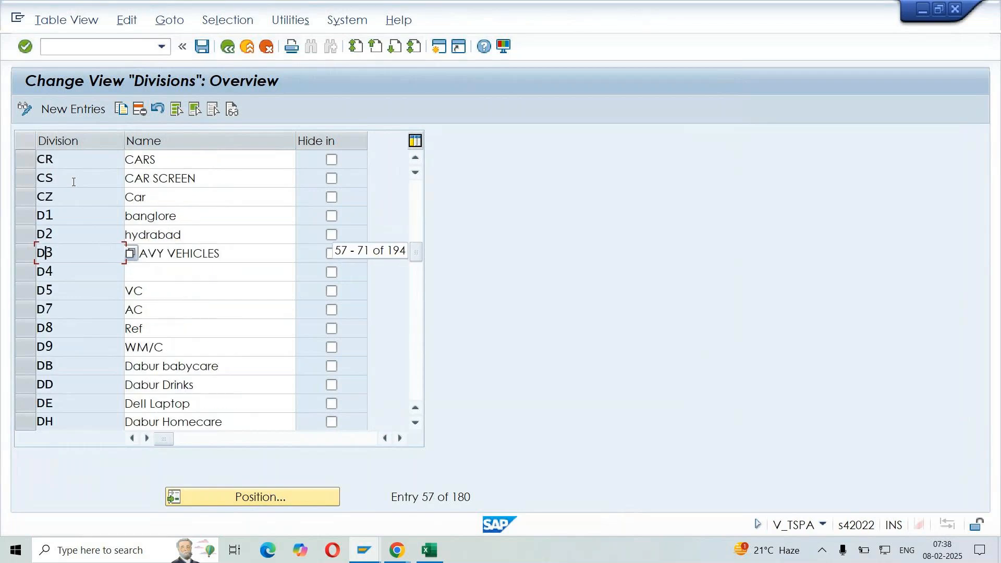
scroll(73, 182, down, 1)
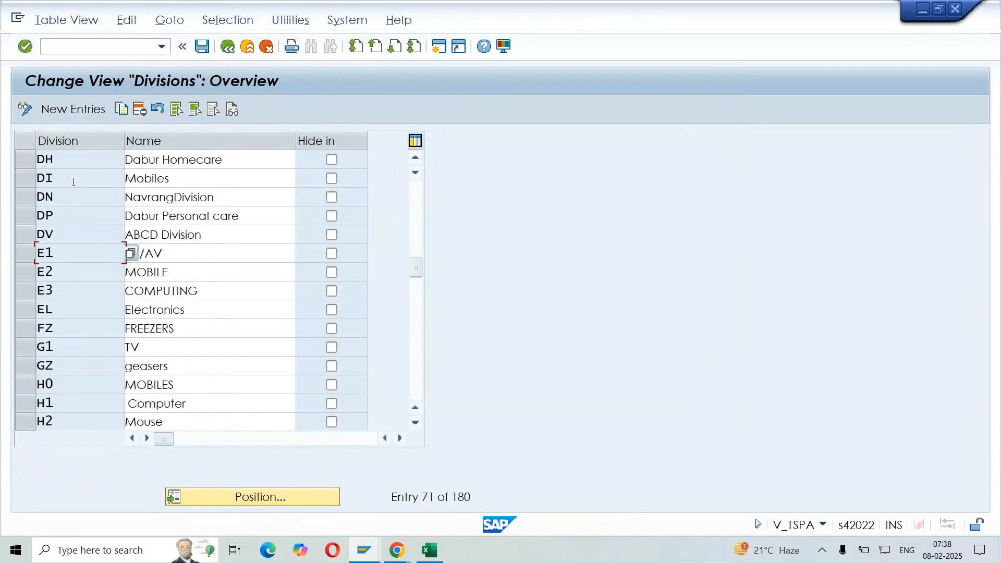
scroll(74, 182, down, 1)
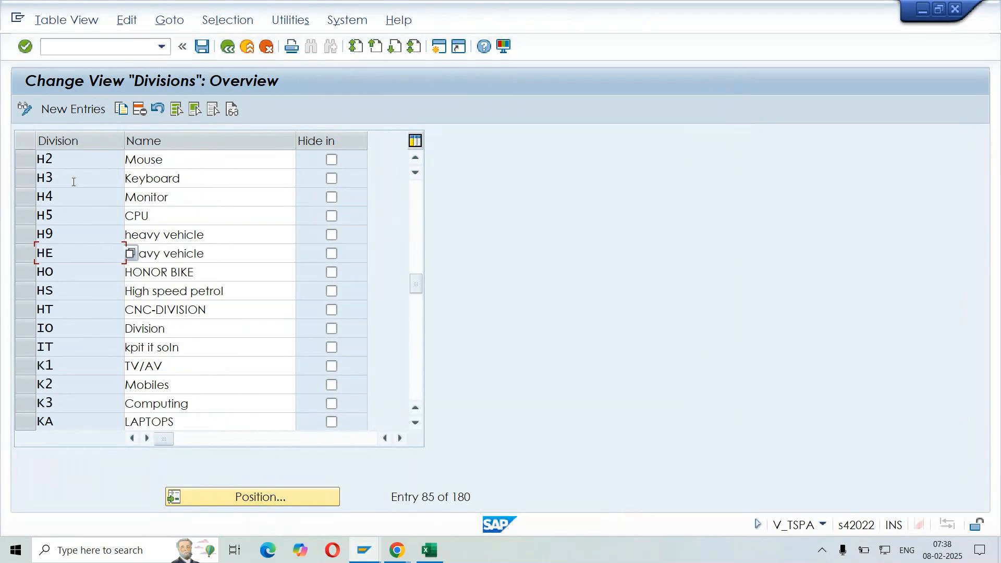
scroll(73, 182, down, 1)
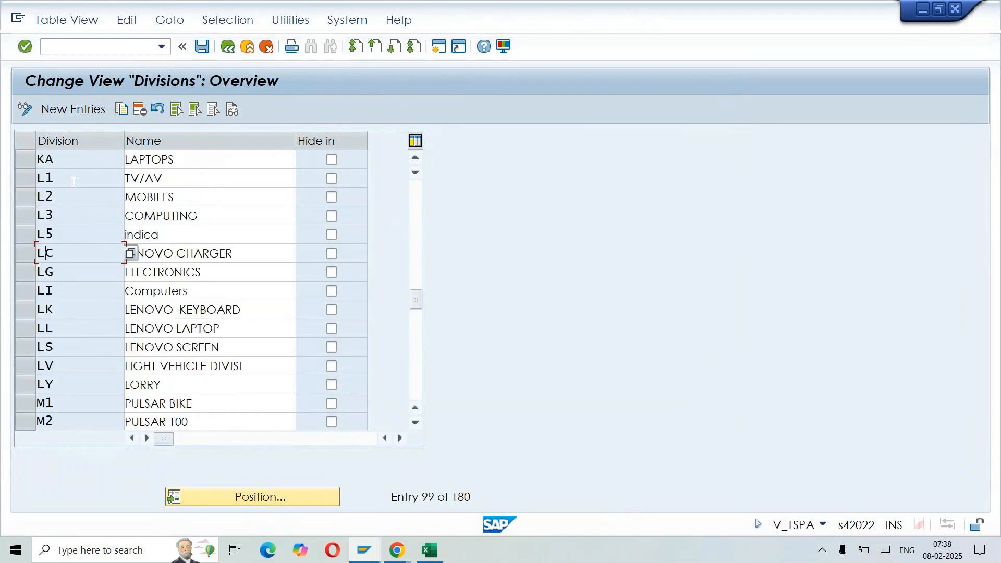
click(28, 180)
click(86, 239)
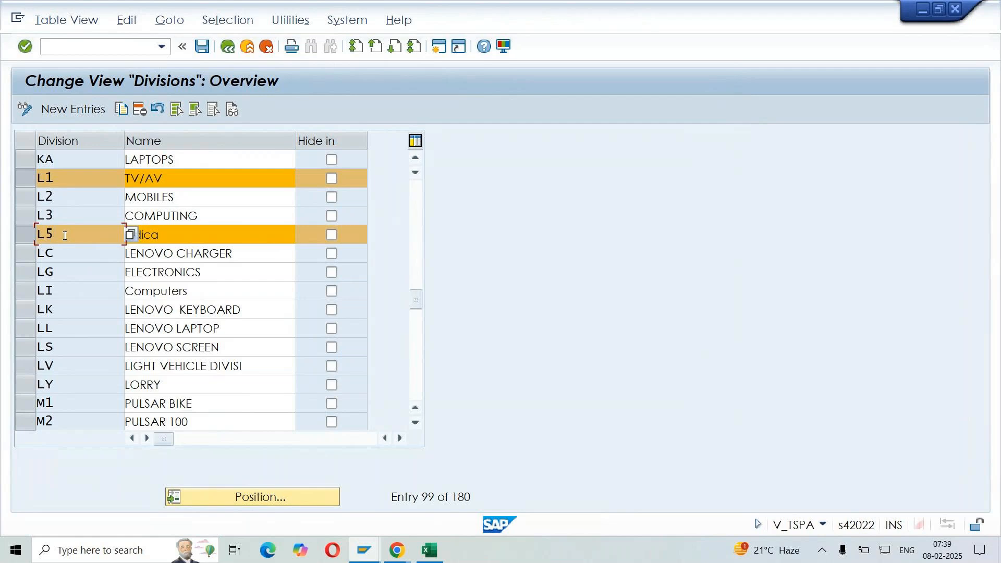
Start new division entries and add division L6 with the name MOBILES
click(74, 110)
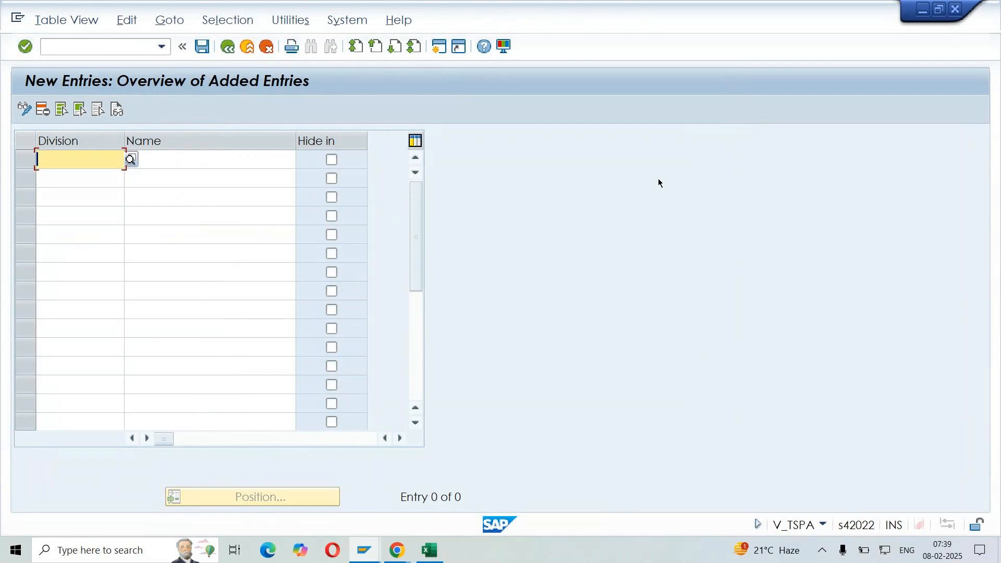
text(L6)
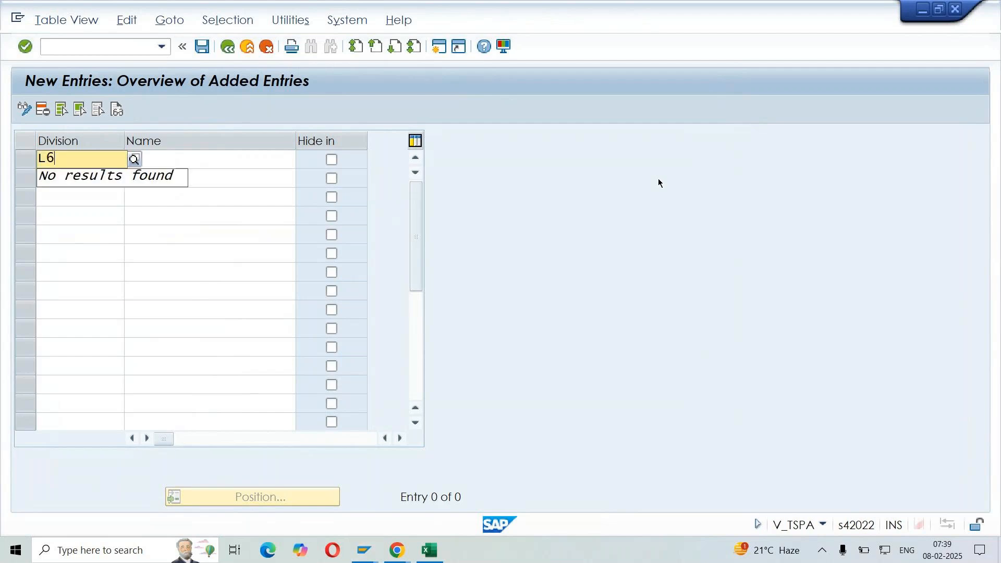
click(211, 159)
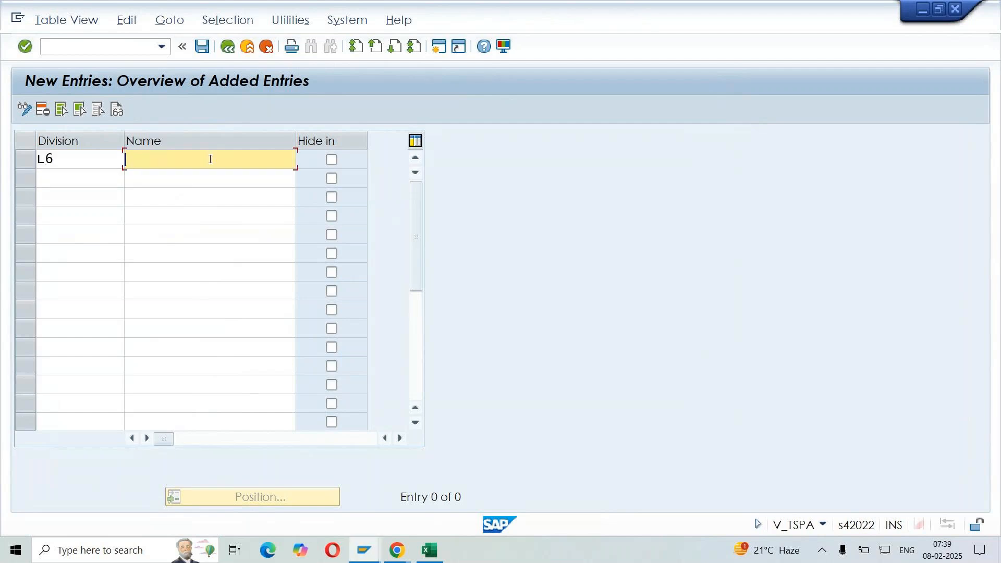
text(MOBILES)
key(Return)
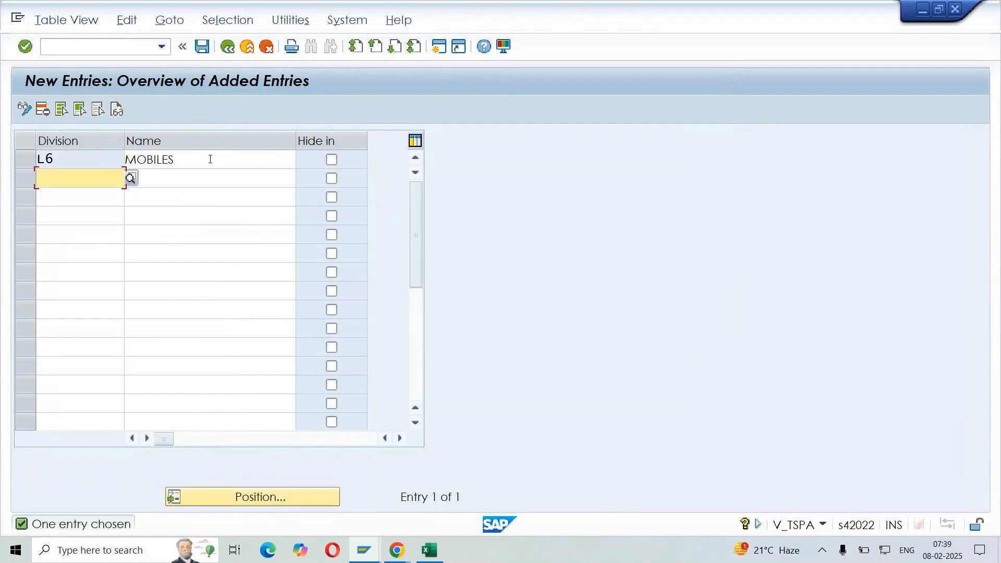
Add division L7 with the name ACCESSORIES below L6
text(L7)
click(210, 177)
text(ACCES)
key(Return)
key(Return)
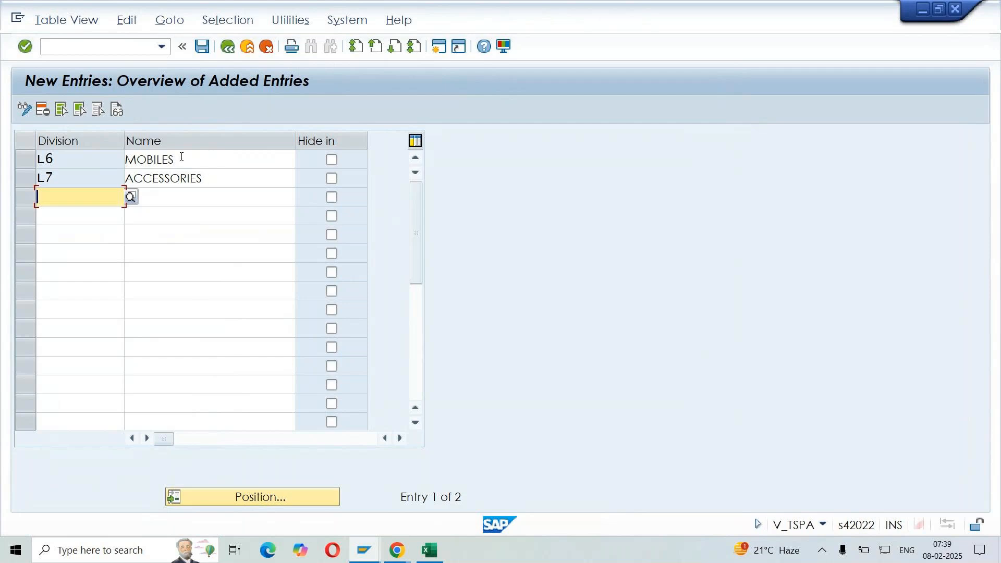
click(181, 158)
click(225, 178)
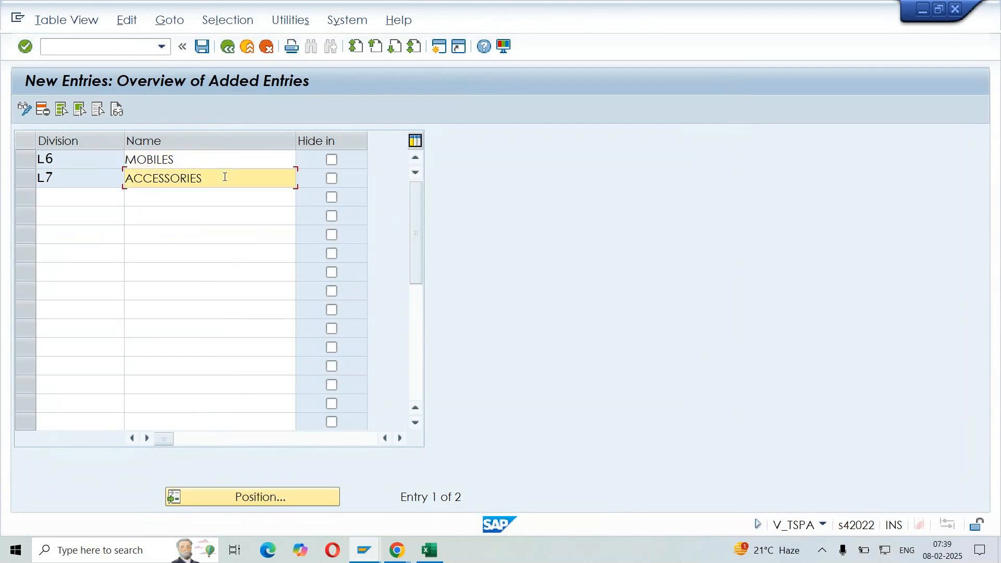
click(79, 201)
click(77, 218)
click(74, 249)
click(207, 201)
click(207, 219)
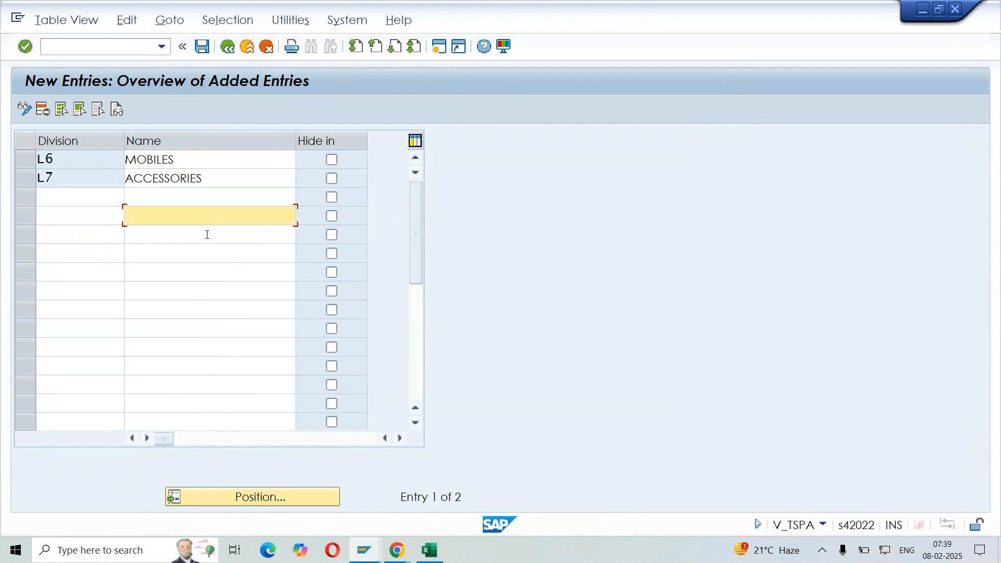
click(207, 235)
Add division L8 with the name TV/AV and save the new divisions in the LG - ENTERPRISE STRUCTURE customizing request
click(87, 200)
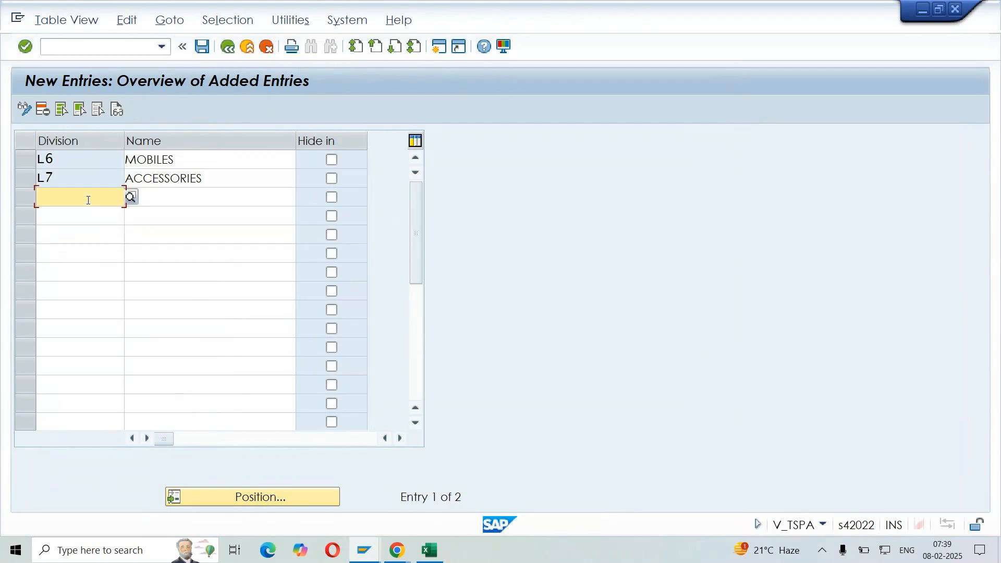
text(L8)
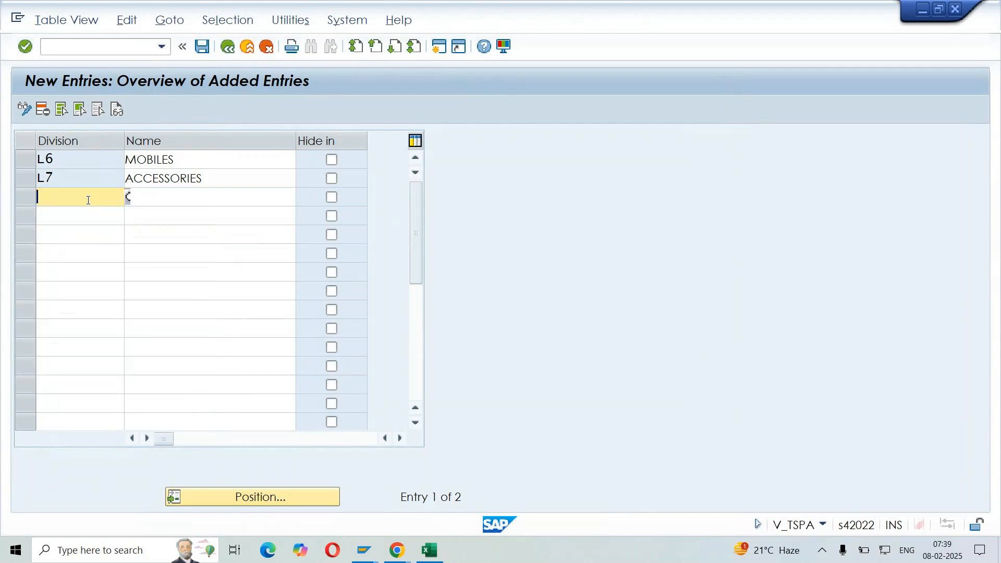
click(209, 197)
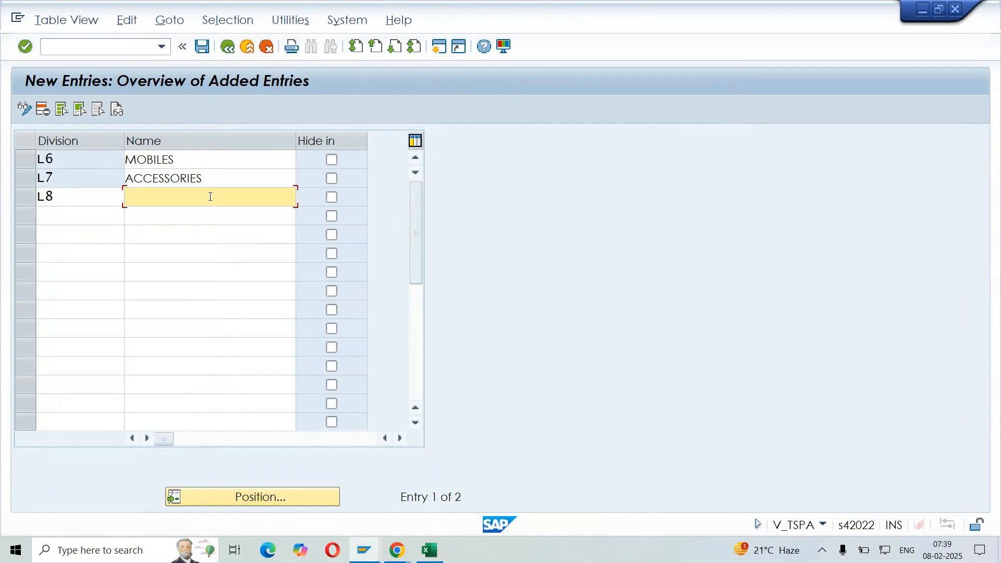
text(TV)
key(Down)
key(Return)
key(Return)
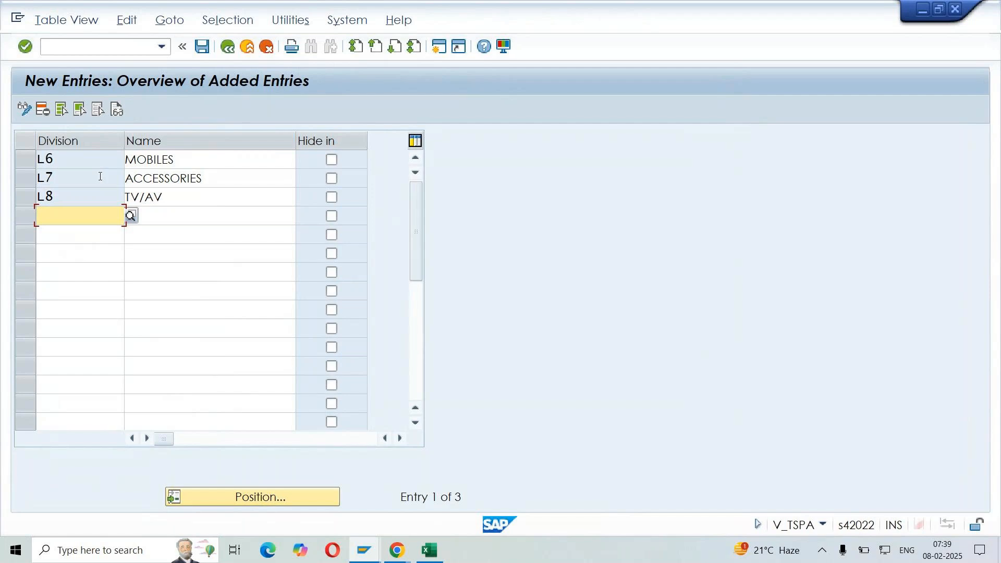
click(202, 47)
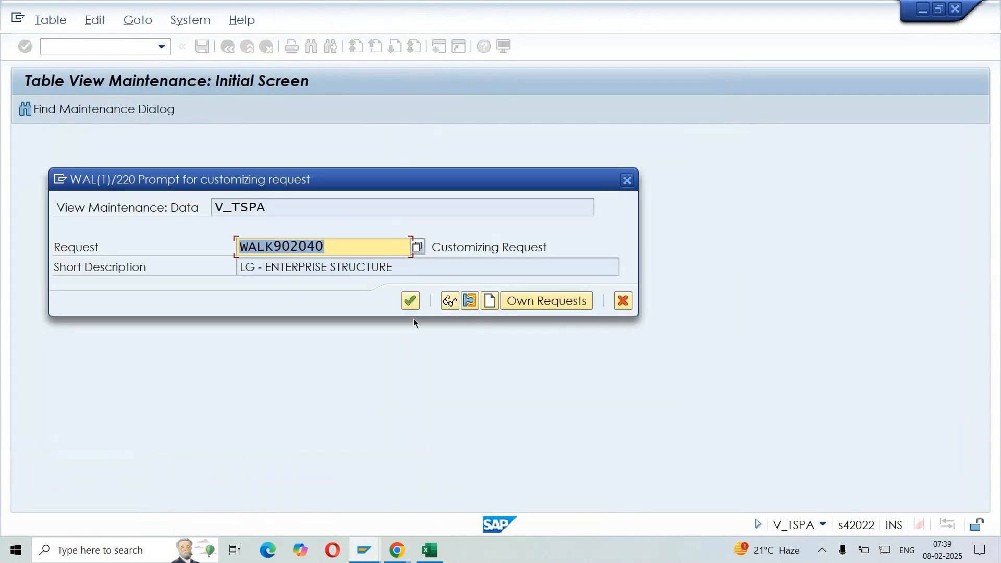
click(409, 300)
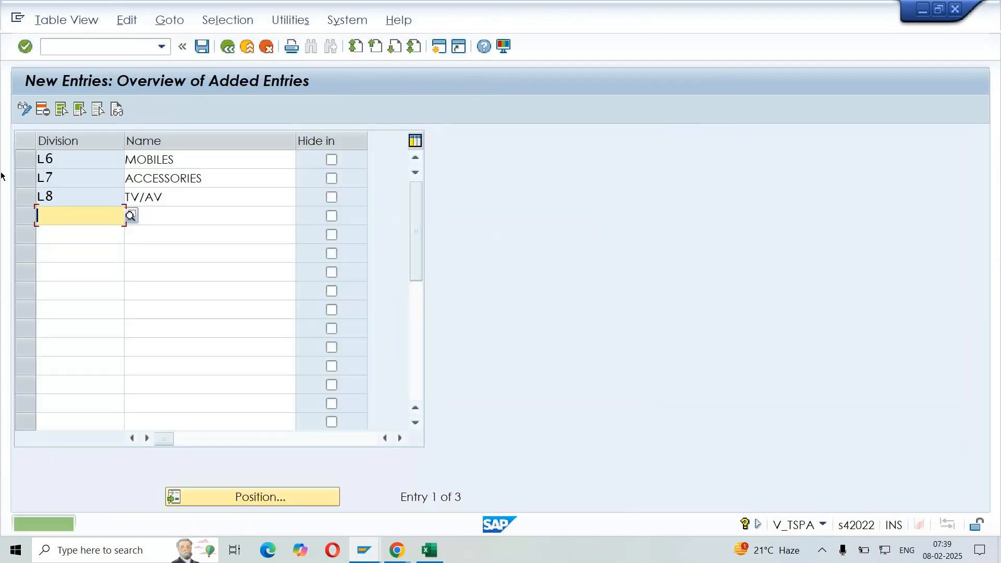
Copy the codes and names of divisions L6 to L8 from SAP into the Excel notes beside Divisions, starting at G270
click(40, 160)
key(ctrl+y)
drag(78, 159, 204, 202)
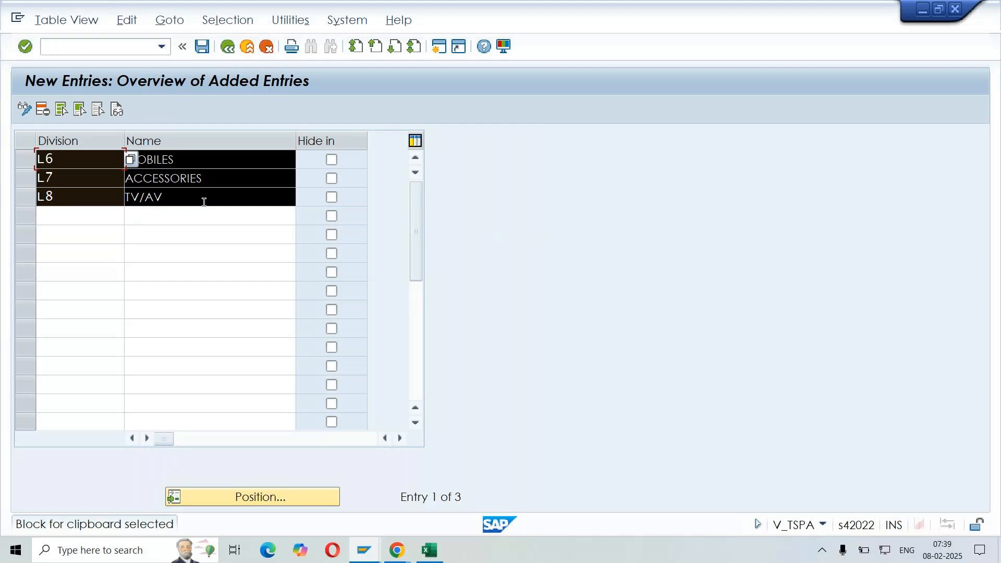
key(ctrl+c)
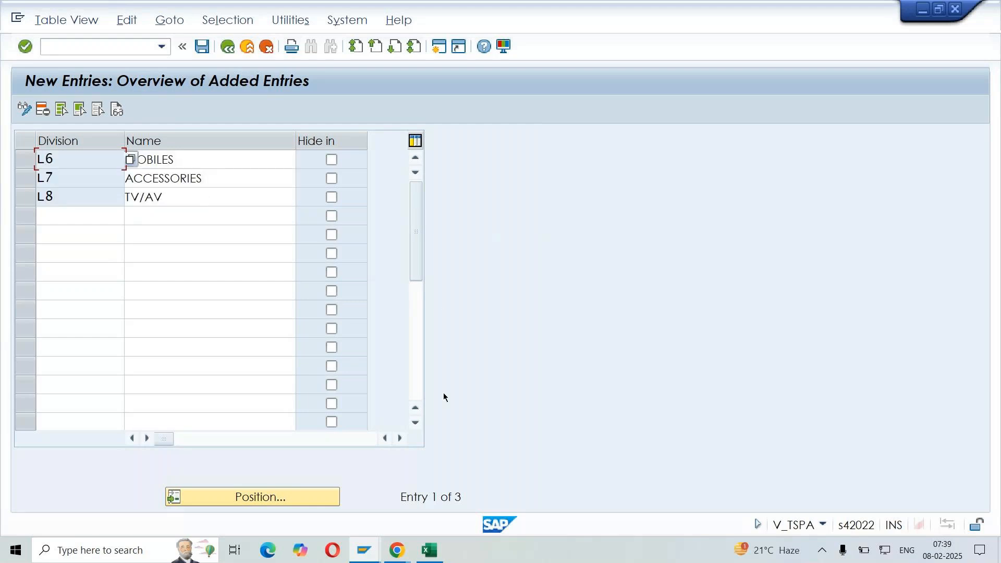
click(430, 551)
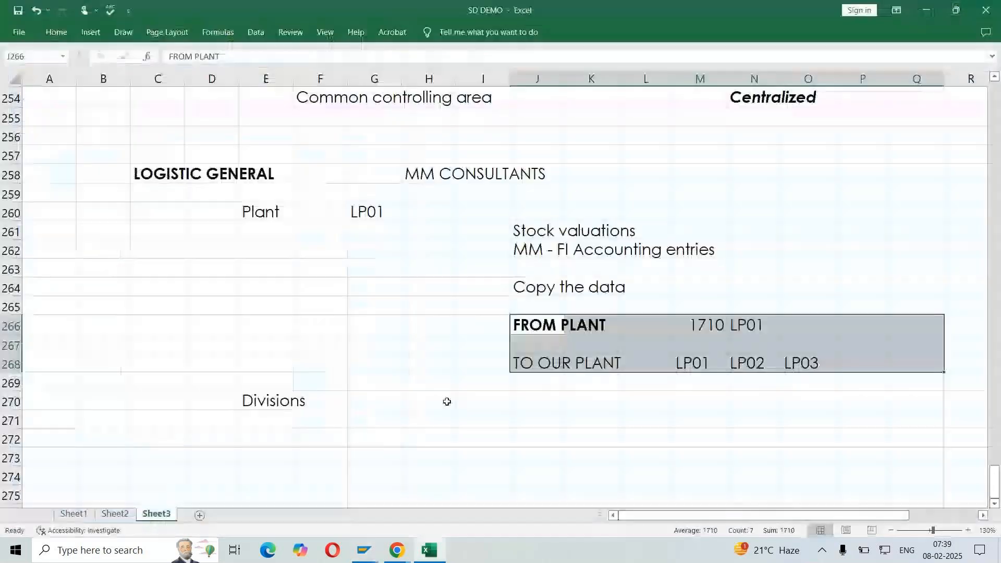
click(386, 400)
key(ctrl+v)
click(623, 435)
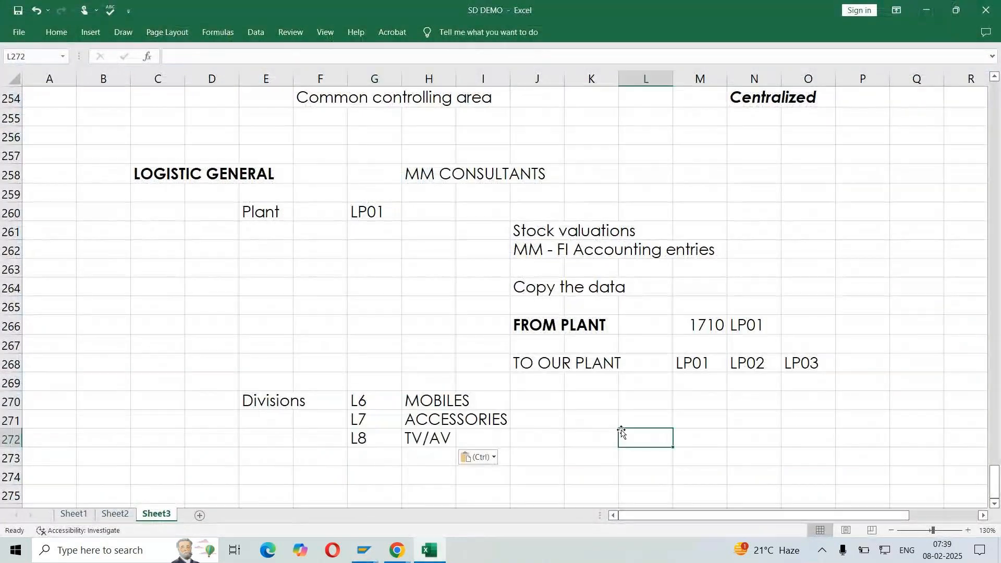
Review the MM CONSULTANTS note and the FINANCIAL ACCOUNTING section, including the company code entry
drag(446, 172, 569, 173)
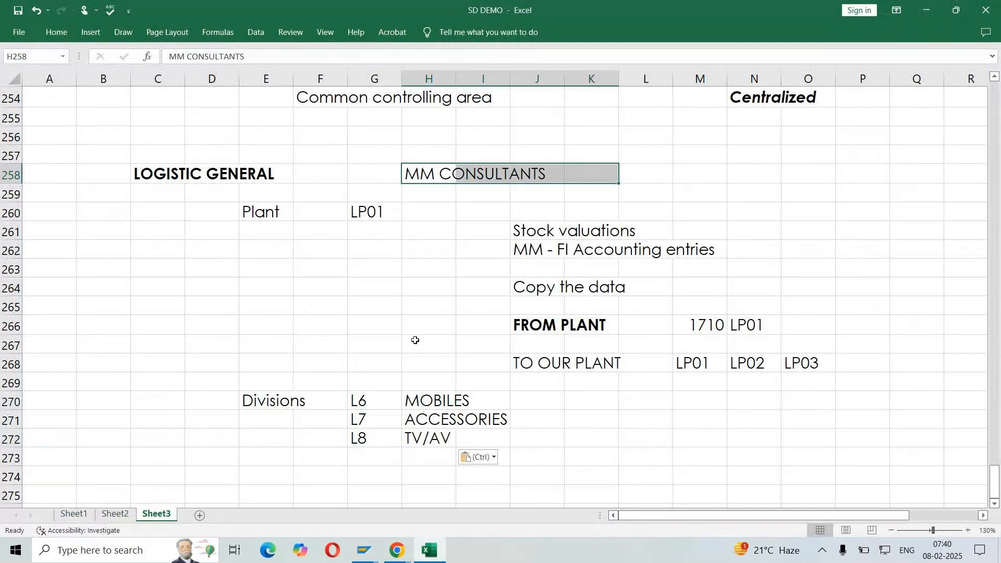
click(415, 342)
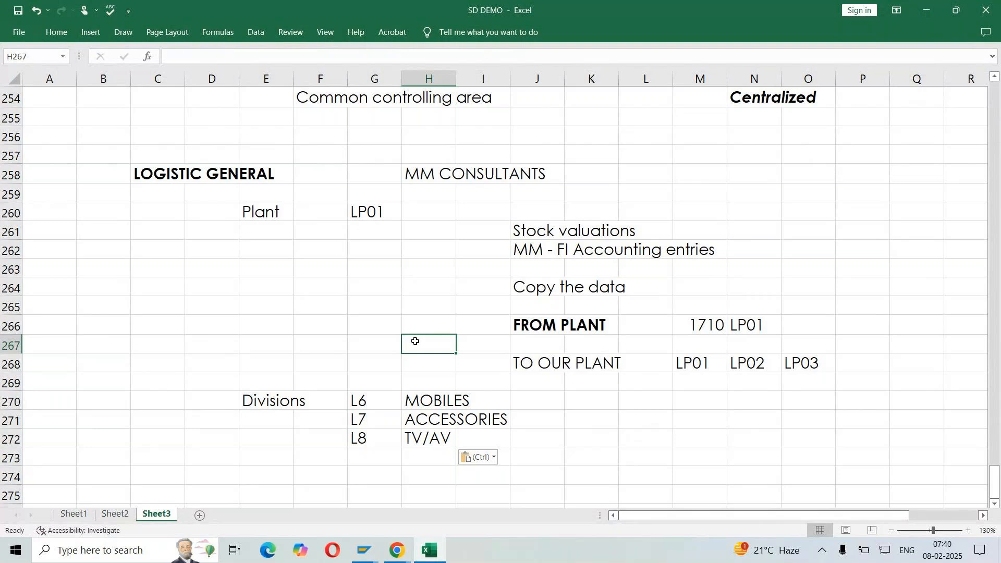
scroll(415, 341, up, 6)
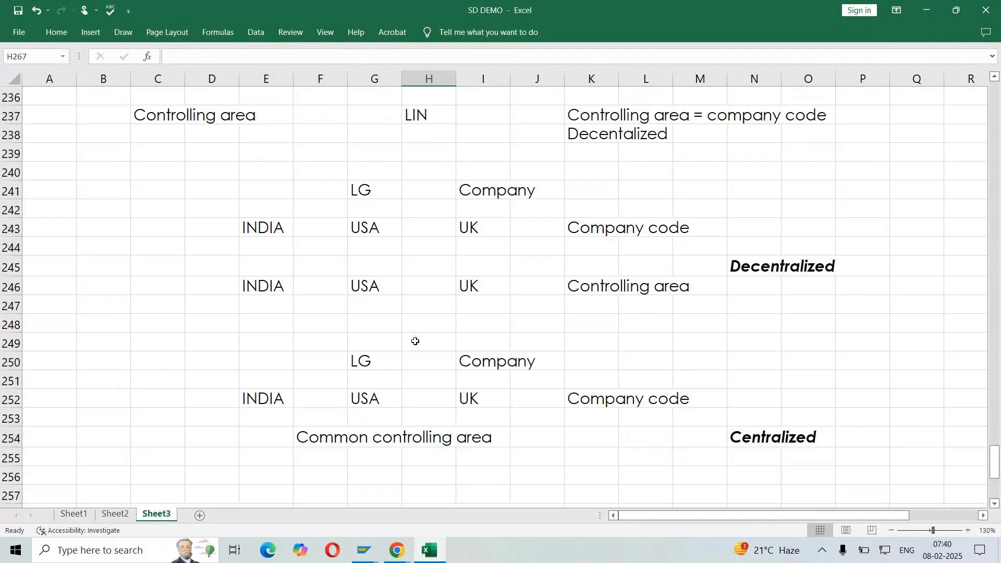
scroll(415, 341, up, 10)
click(145, 268)
drag(145, 268, 330, 261)
scroll(330, 263, down, 1)
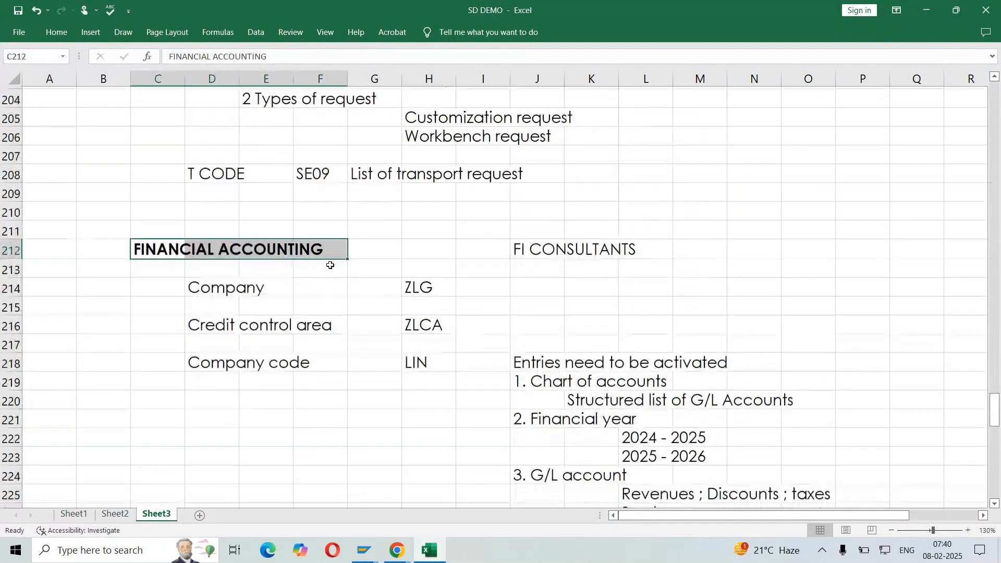
scroll(330, 265, down, 3)
drag(211, 210, 306, 210)
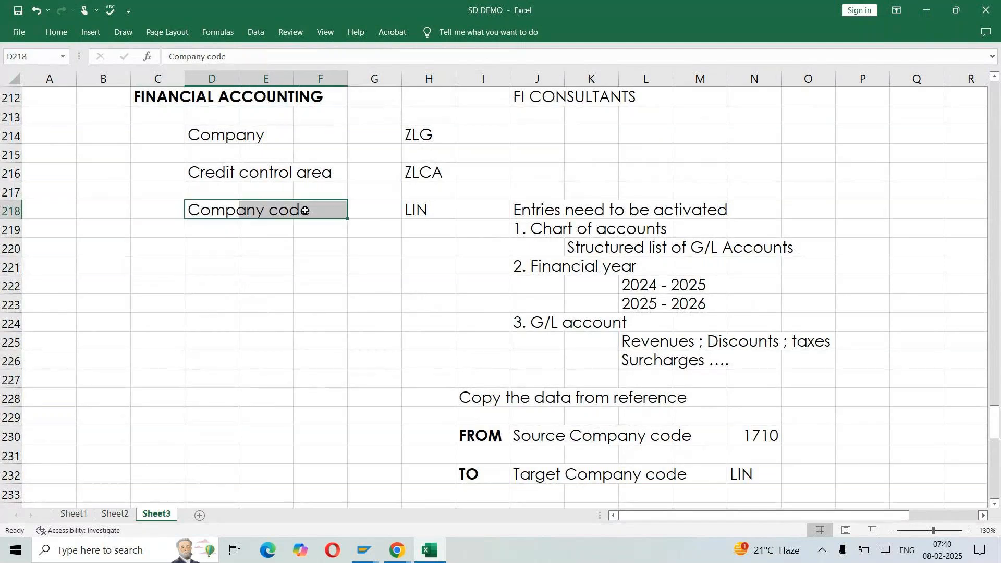
Review the CONTROLLING section, comparing the decentralized and centralized controlling area examples for India, USA and UK
scroll(305, 210, down, 6)
click(445, 231)
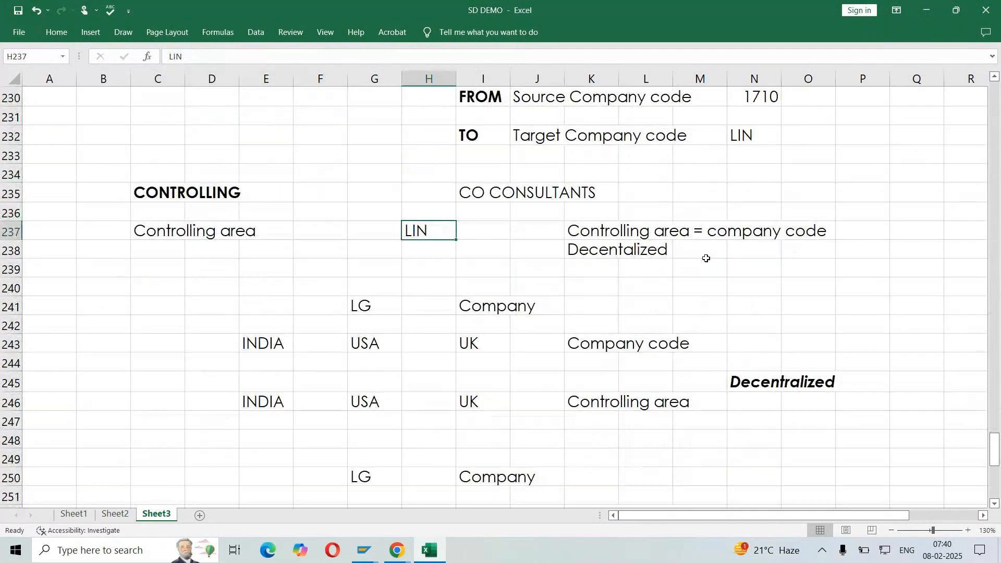
scroll(765, 273, down, 2)
click(760, 270)
click(766, 422)
click(758, 440)
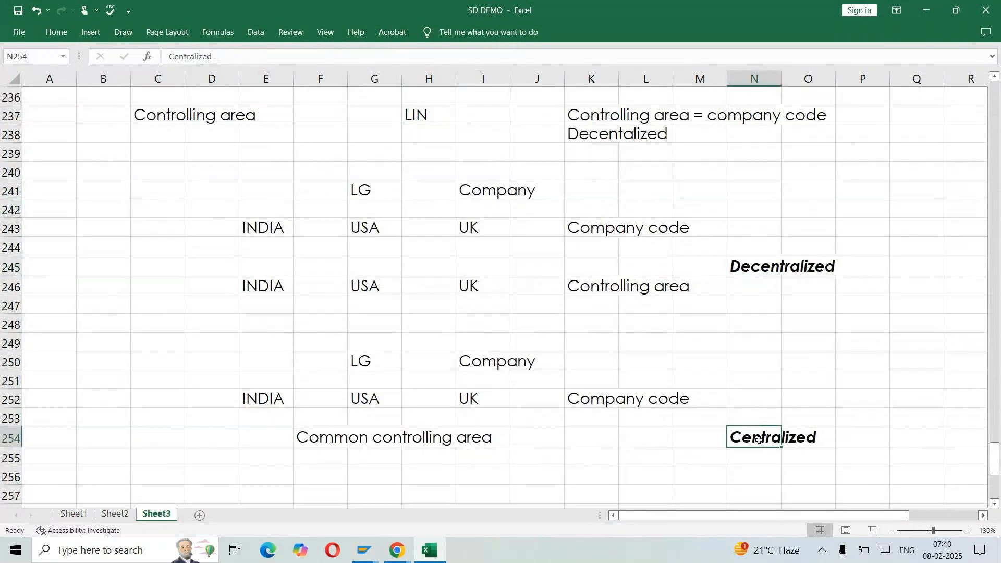
click(755, 263)
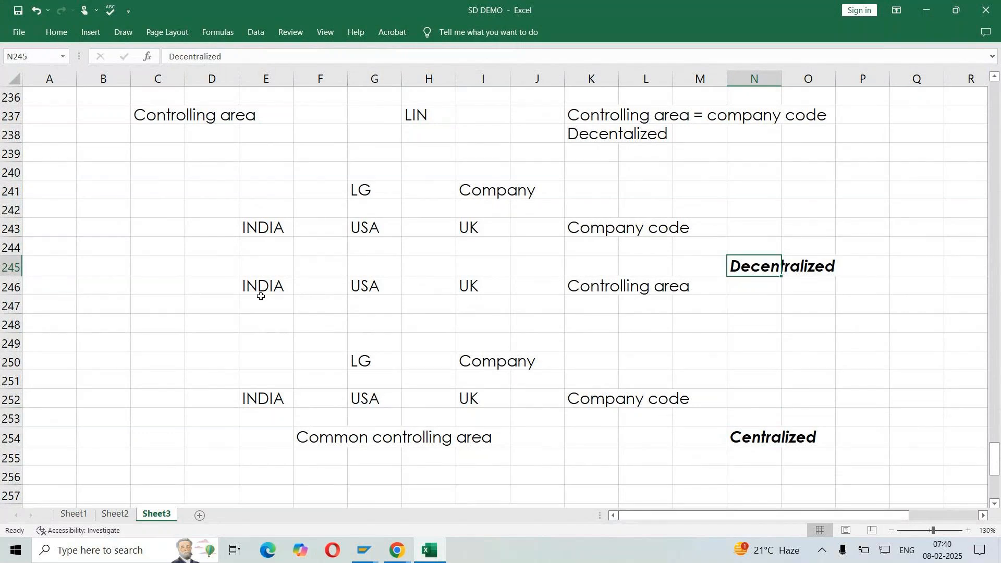
click(264, 229)
click(379, 282)
click(383, 234)
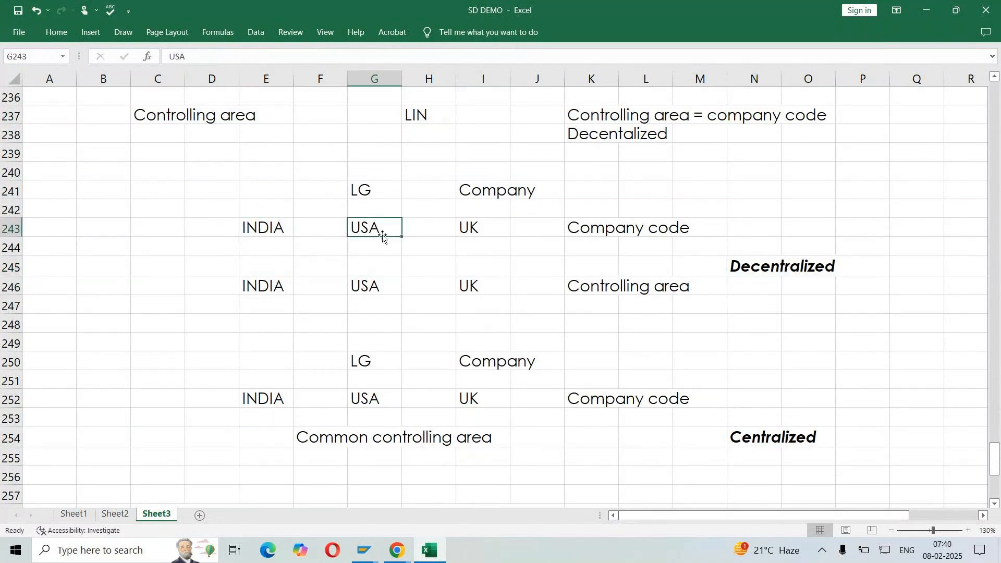
scroll(800, 402, down, 1)
click(764, 381)
click(302, 380)
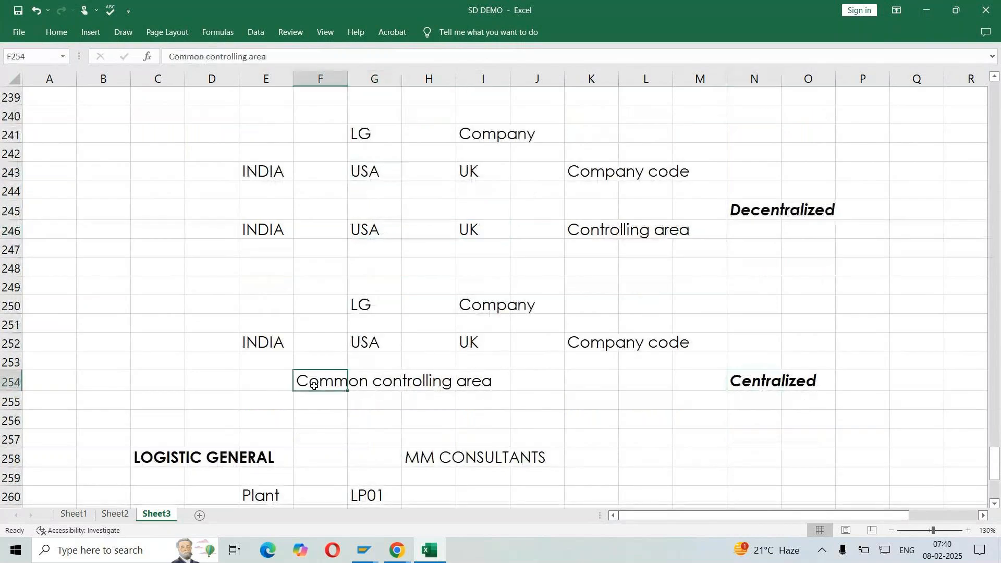
Review the company codes in the centralized example and the Plant and Divisions entries under LOGISTIC GENERAL
click(254, 341)
drag(254, 342, 514, 339)
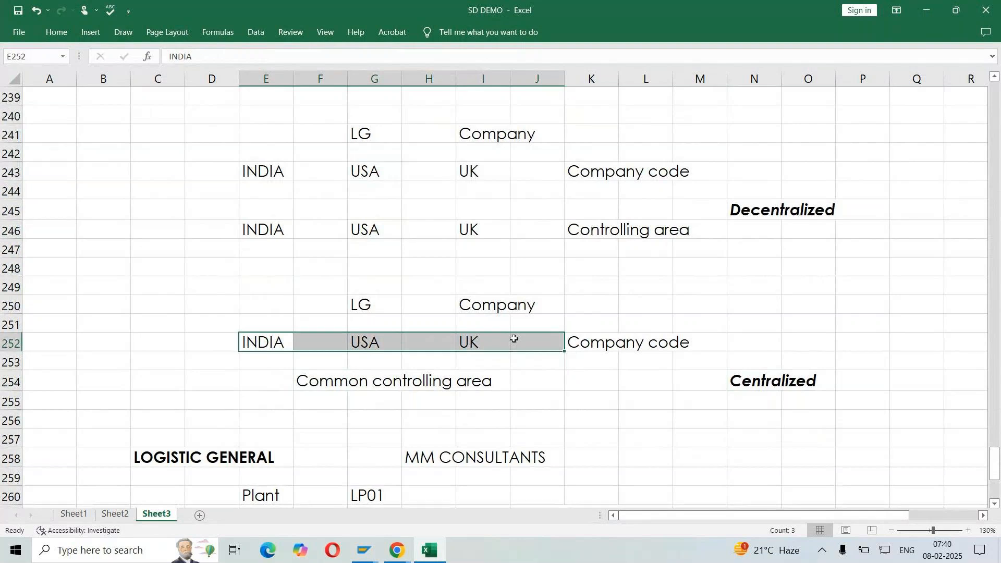
scroll(514, 339, down, 5)
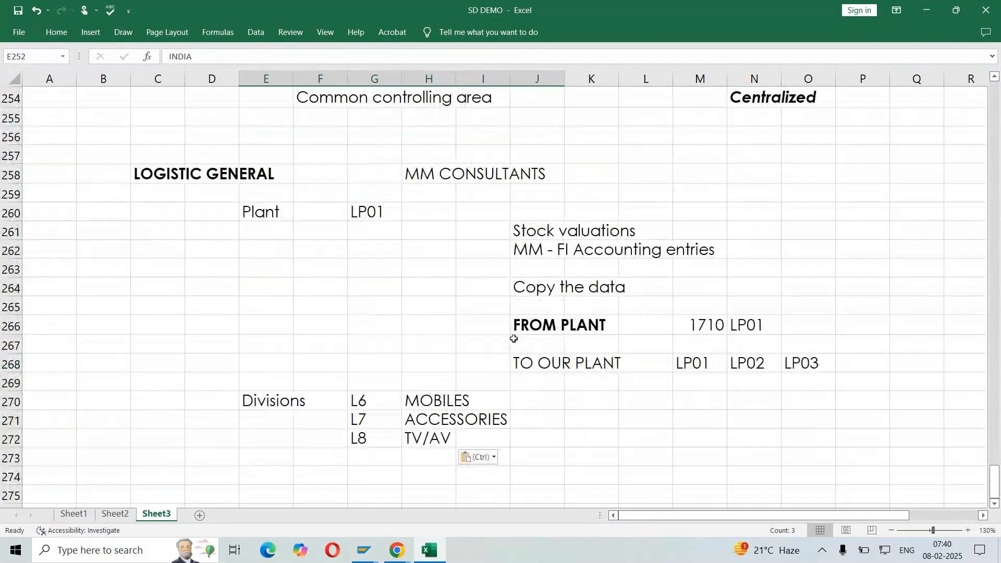
click(270, 217)
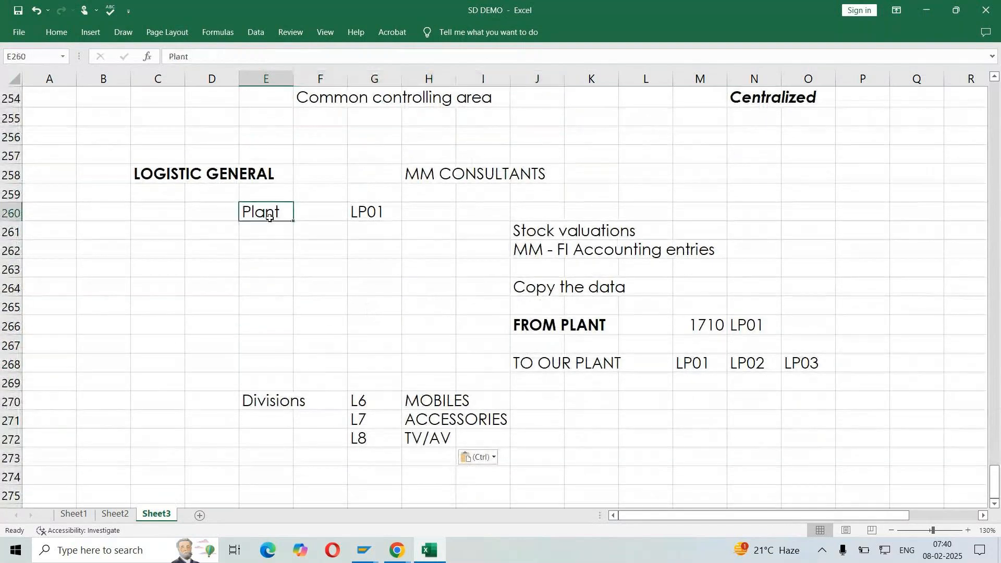
click(277, 409)
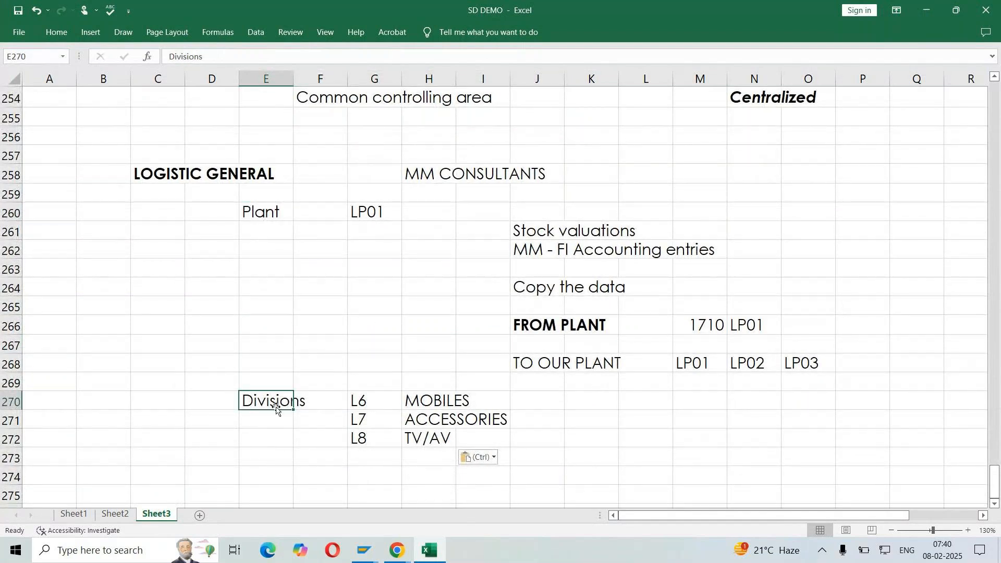
Enter the section heading SALES AND DISTRIBUTION in C275, below the divisions list
scroll(275, 405, down, 2)
click(158, 381)
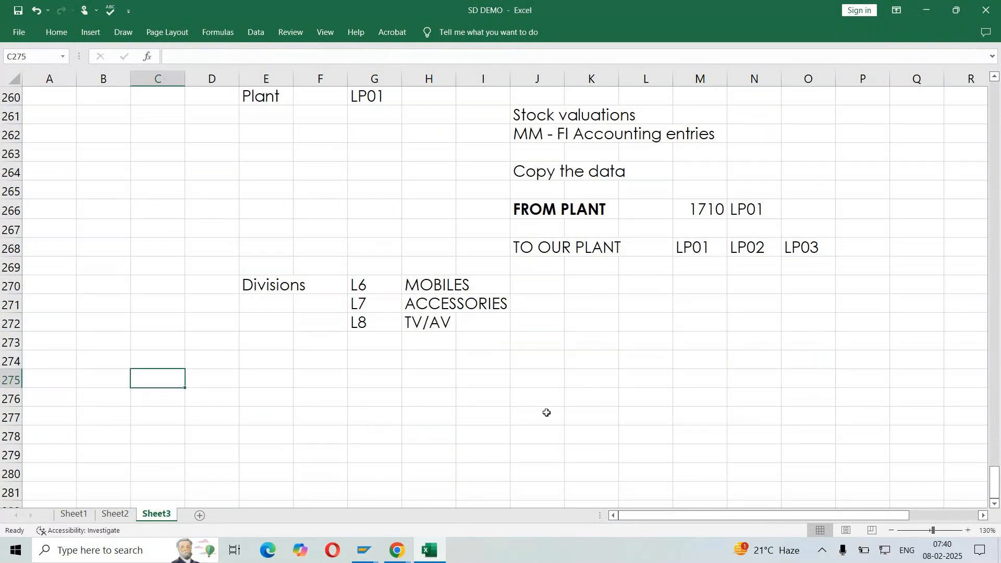
text(SALES AND DISTRIBUTION)
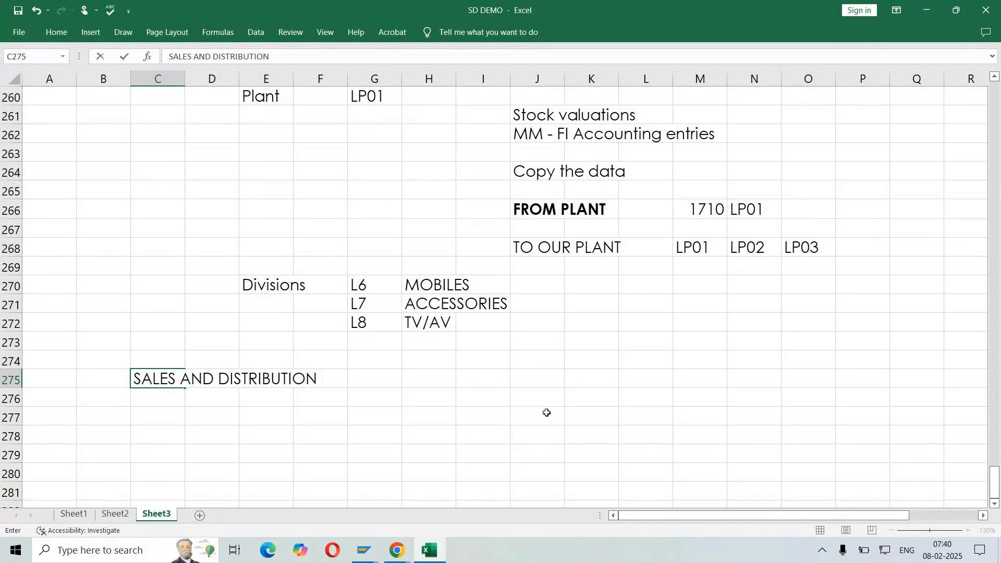
Enter SD CONSULTANTS in I275 beside the SALES AND DISTRIBUTION heading and make the heading bold
key(Tab)
key(Tab)
key(Tab)
key(Tab)
key(Tab)
key(Tab)
text(SD CONSULTANT)
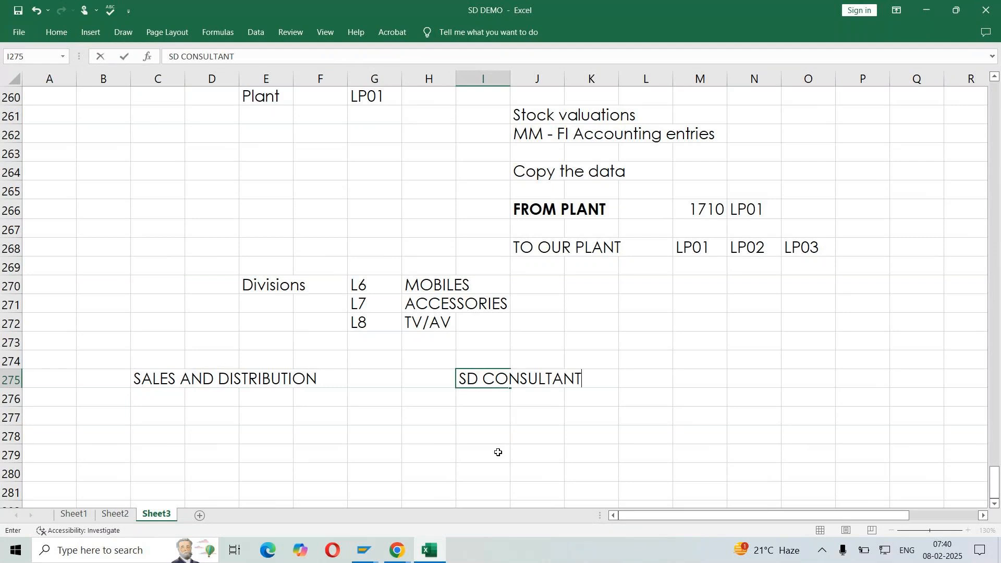
text(S)
key(Return)
click(164, 378)
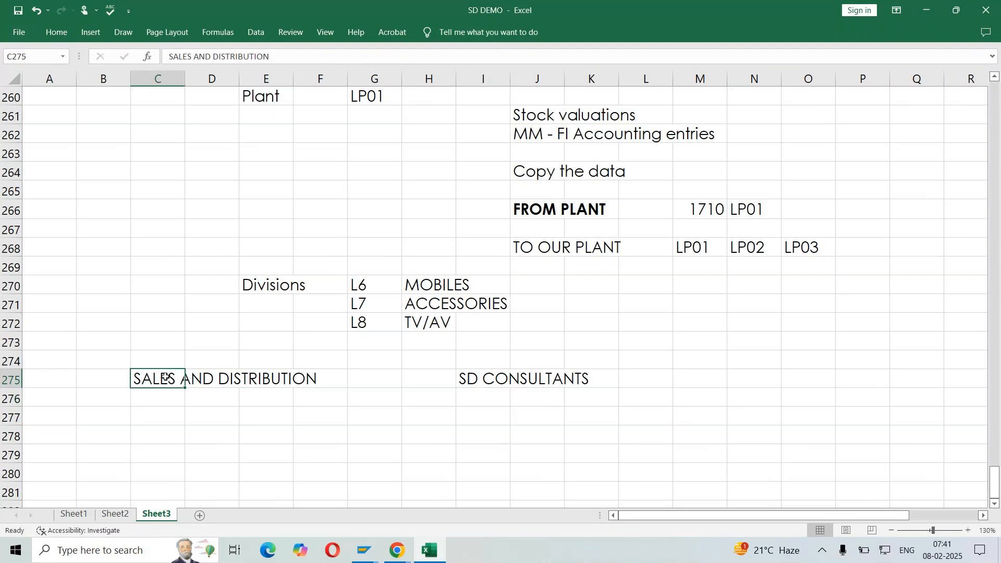
key(ctrl+b)
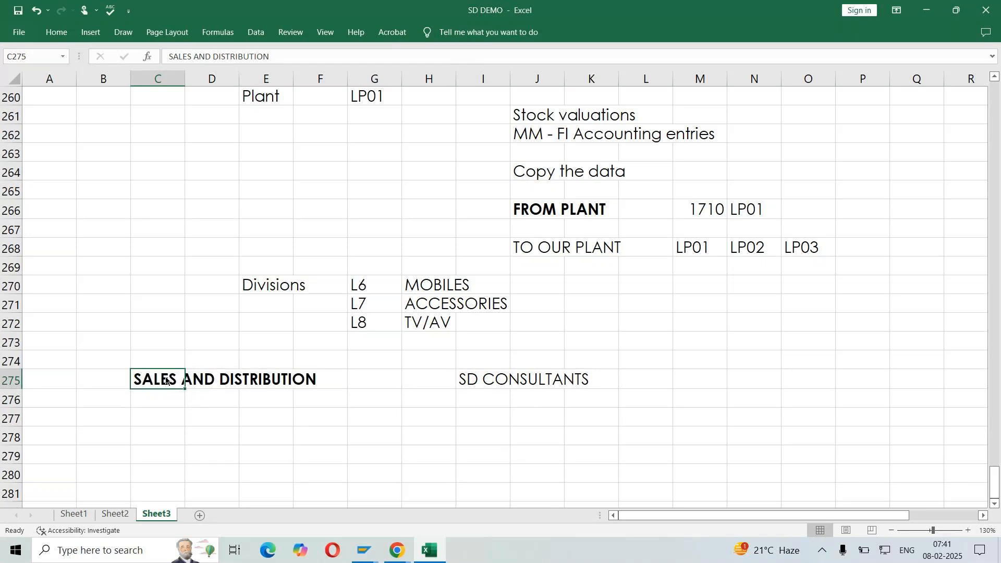
Switch to SAP, leave the divisions view for the IMG, collapse Logistics - General and expand Sales and Distribution under Definition
key(alt+Tab)
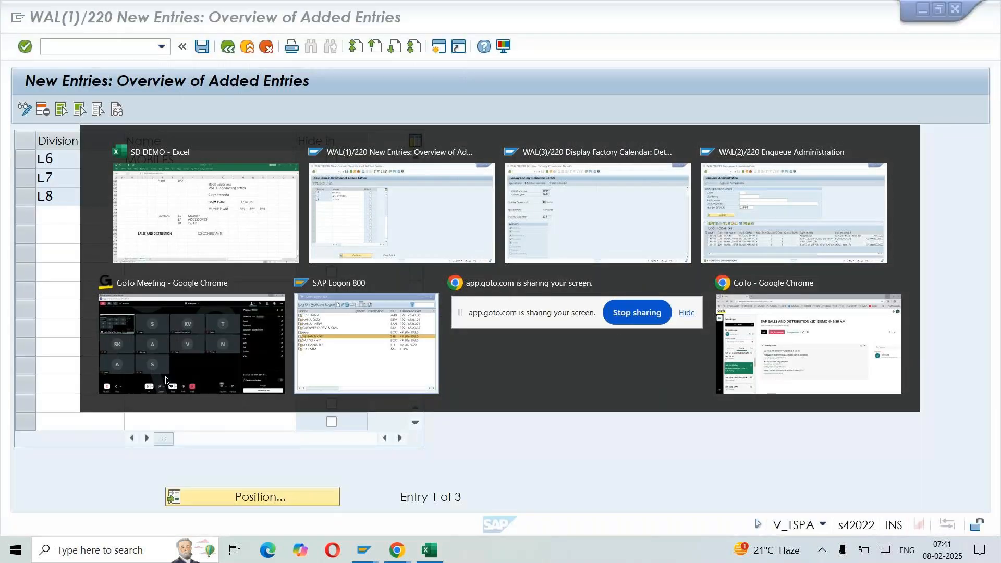
key(F3)
key(F3)
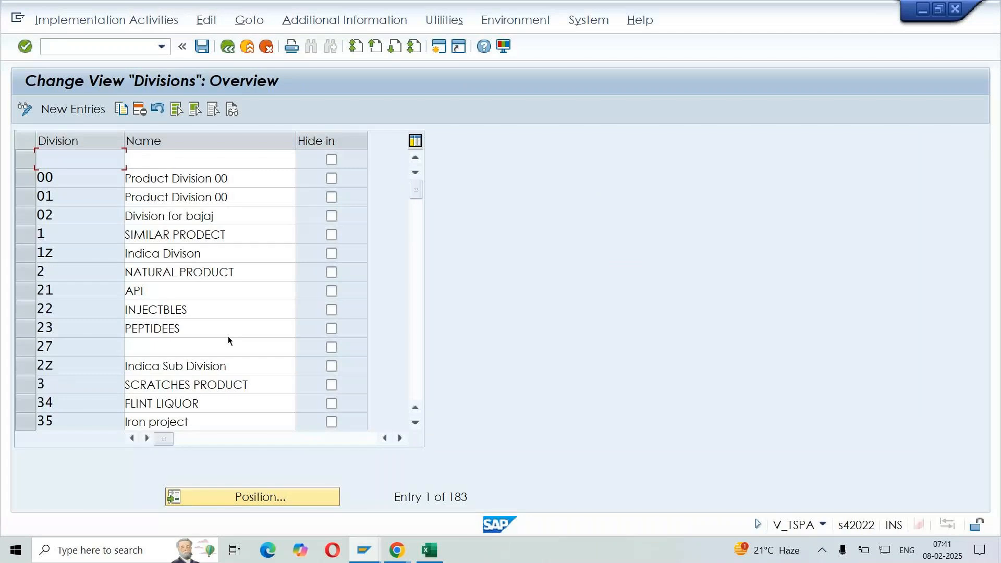
key(Escape)
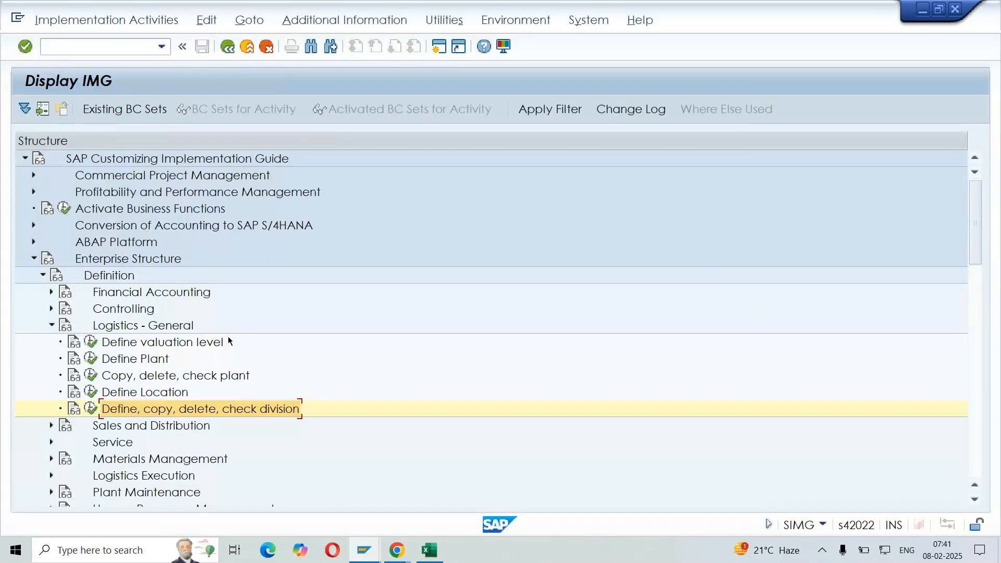
key(Left)
key(Left)
click(111, 344)
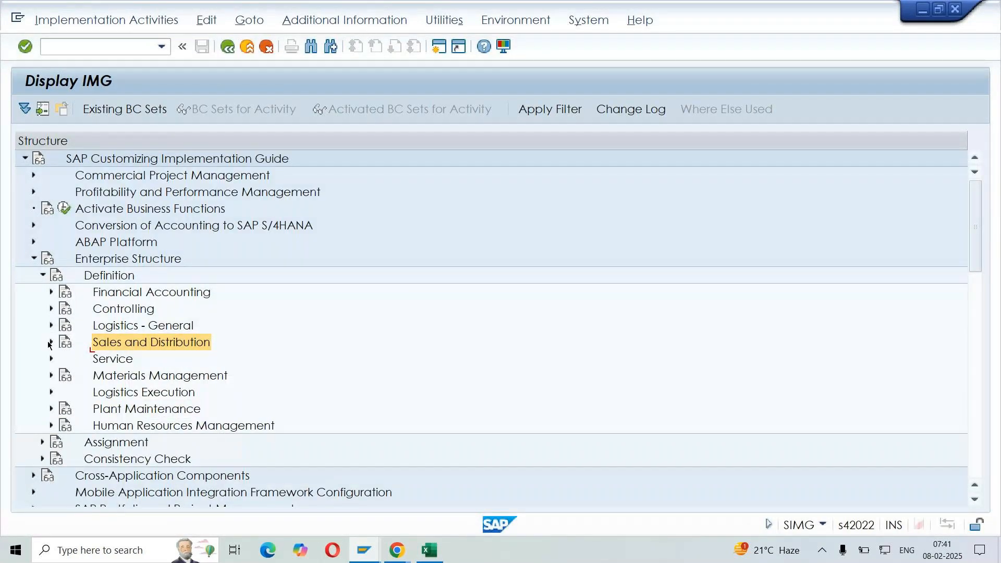
click(51, 342)
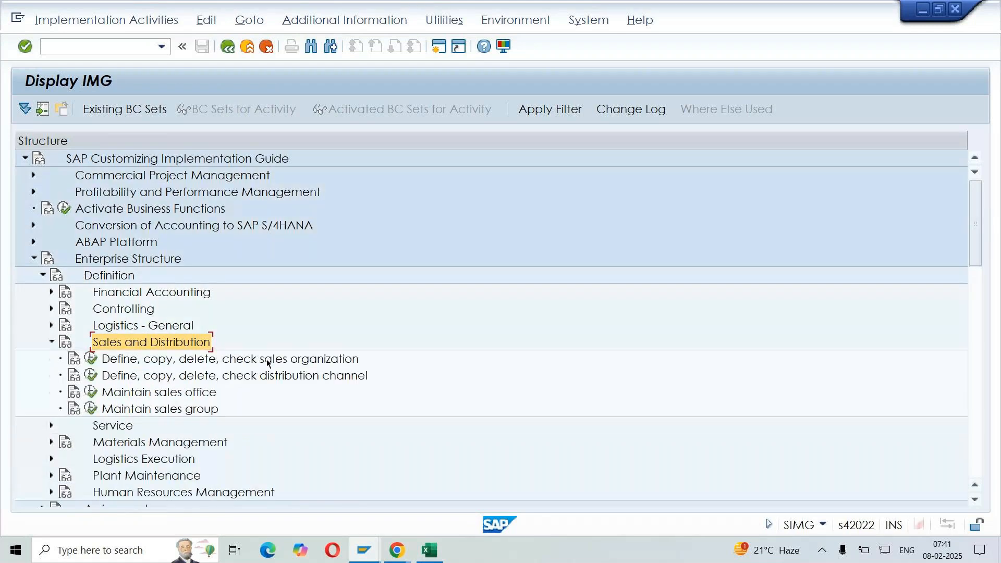
Examine the sales organization, distribution channel, sales office and sales group activities under Sales and Distribution
click(250, 360)
click(270, 377)
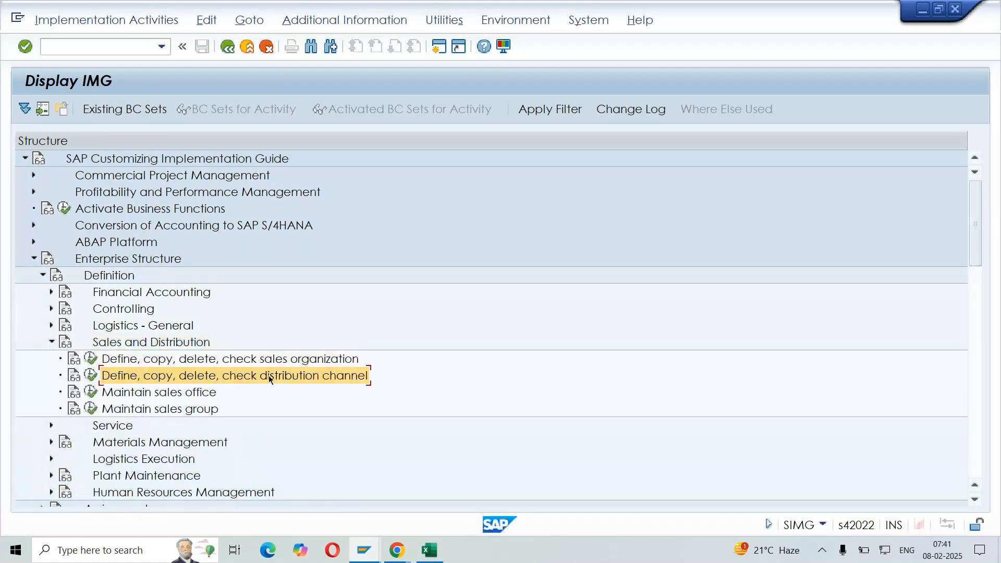
click(216, 396)
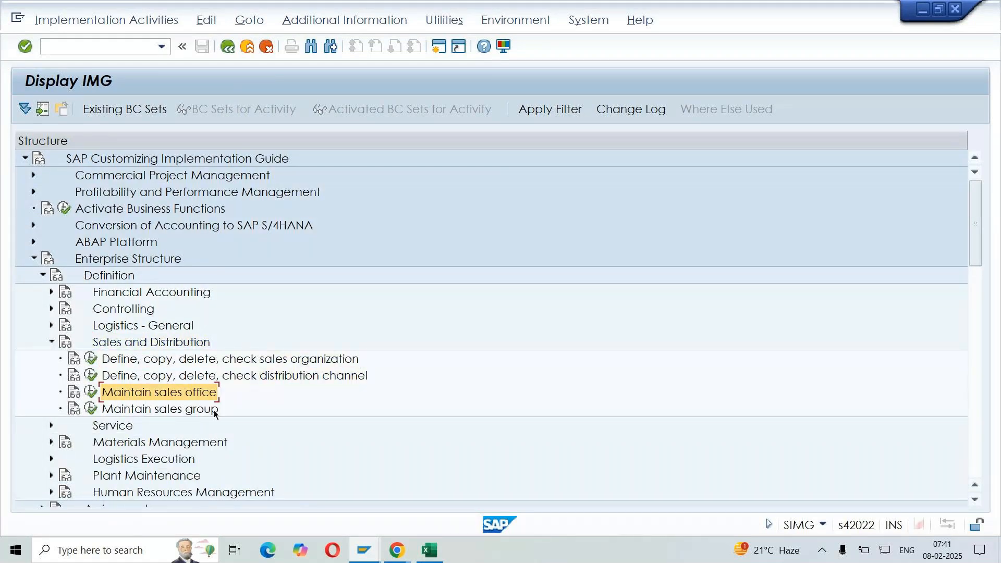
click(214, 413)
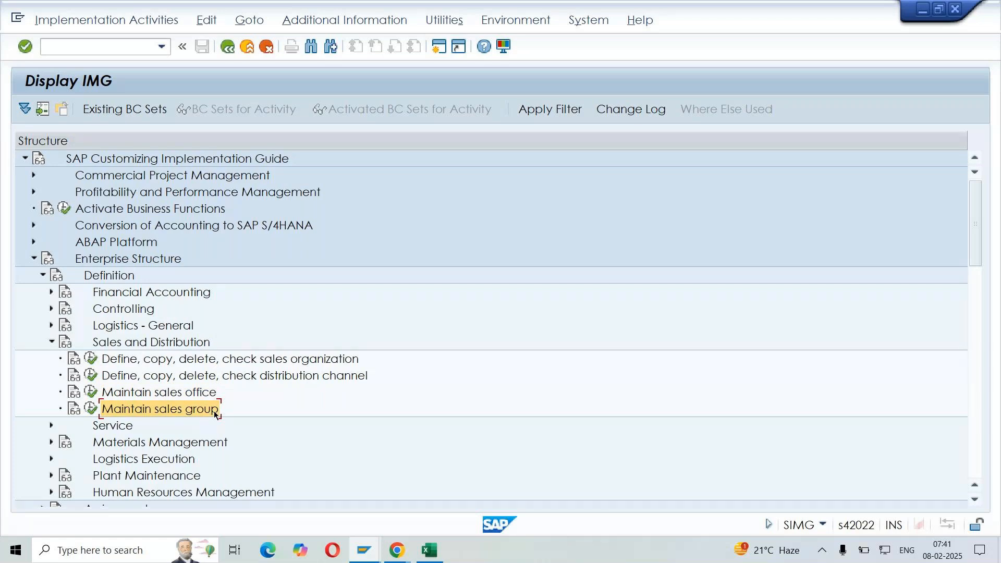
click(146, 344)
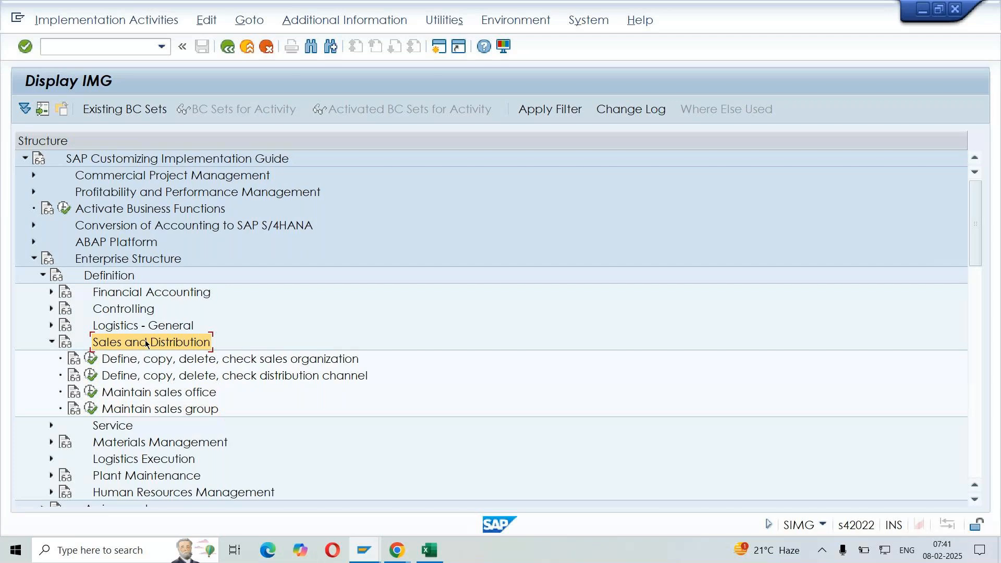
Look over the Materials Management, Logistics Execution and Assignment nodes, and collapse Sales and Distribution
click(136, 443)
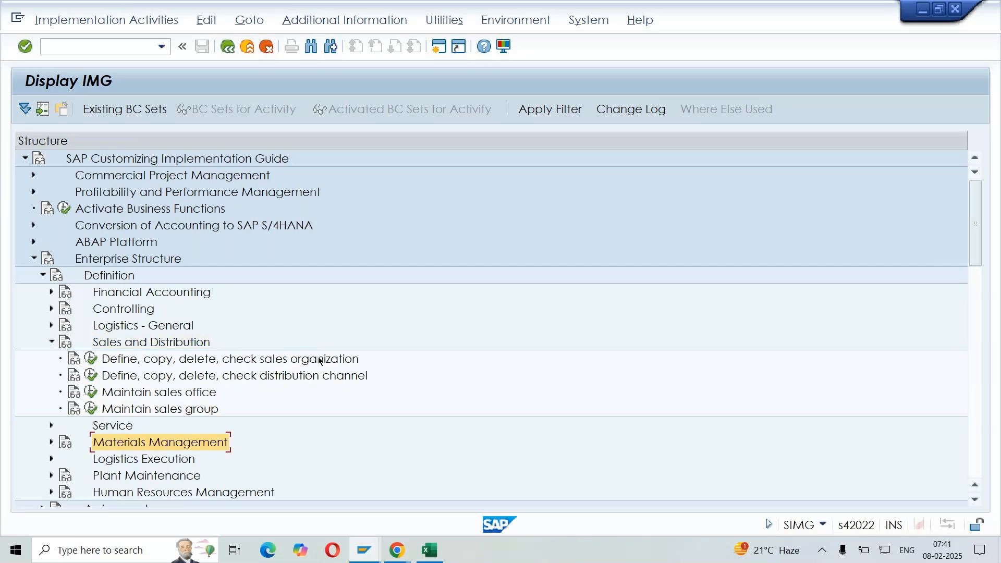
scroll(319, 360, down, 1)
click(155, 413)
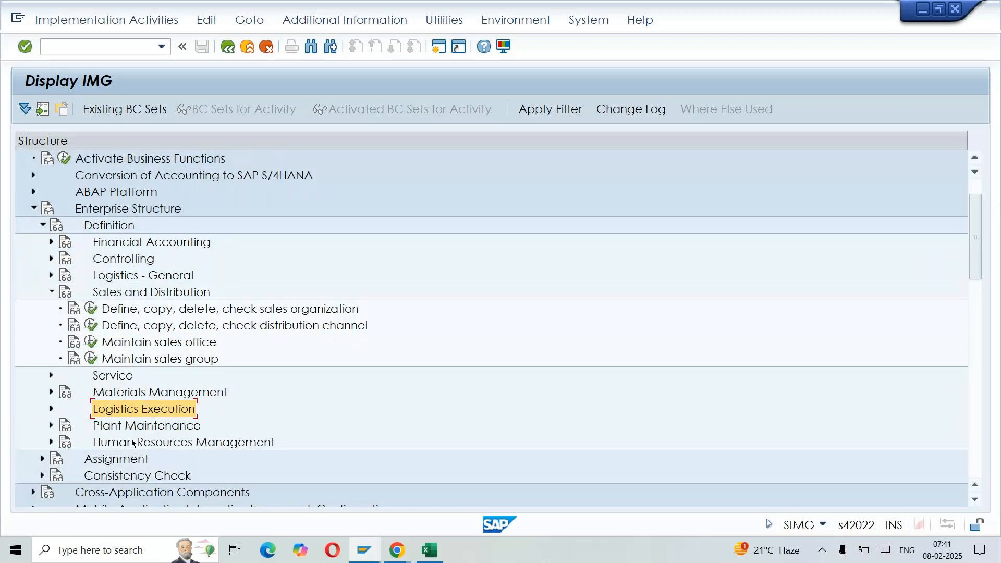
click(120, 460)
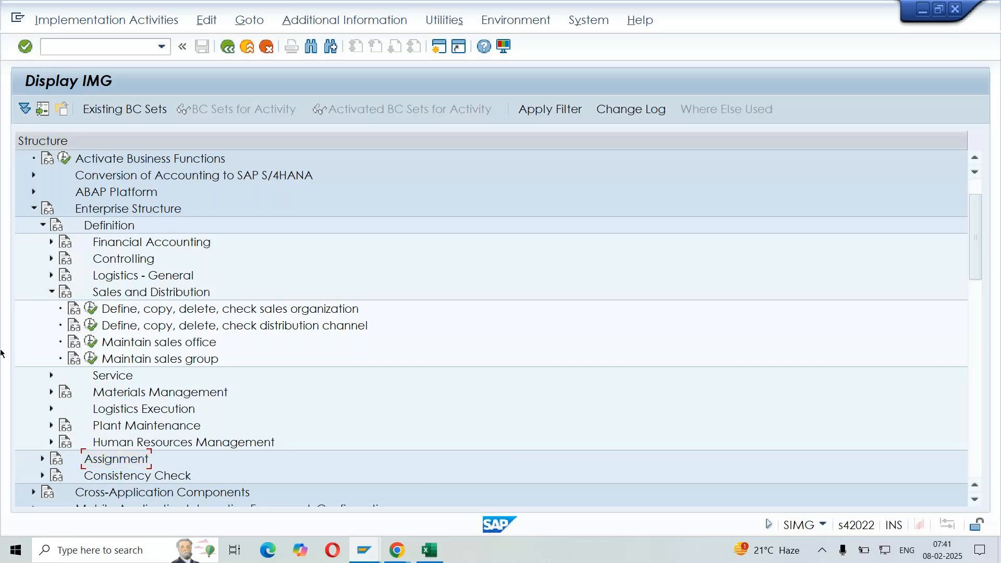
click(51, 292)
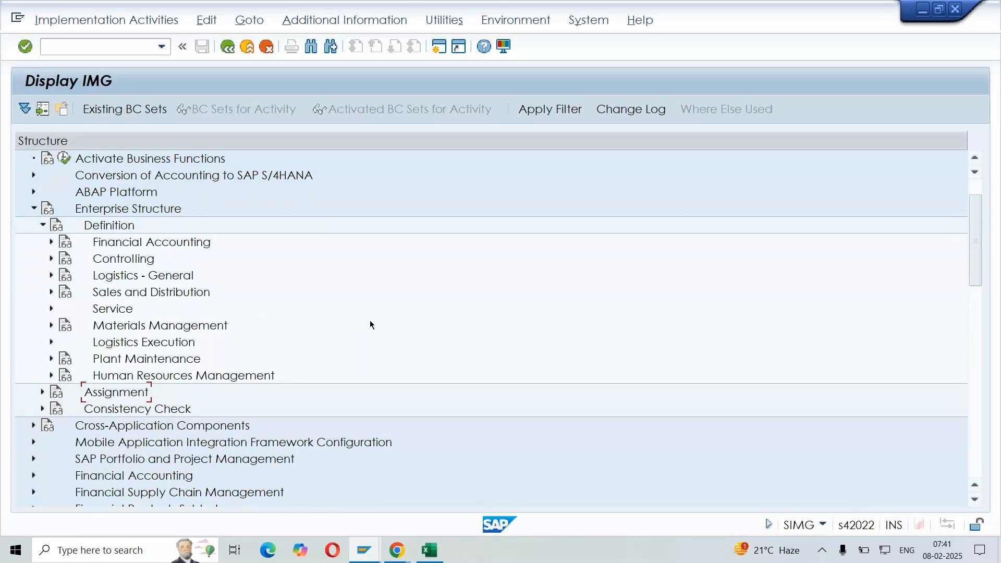
Switch to the GoTo Meeting window in Chrome to view the session participants
click(397, 551)
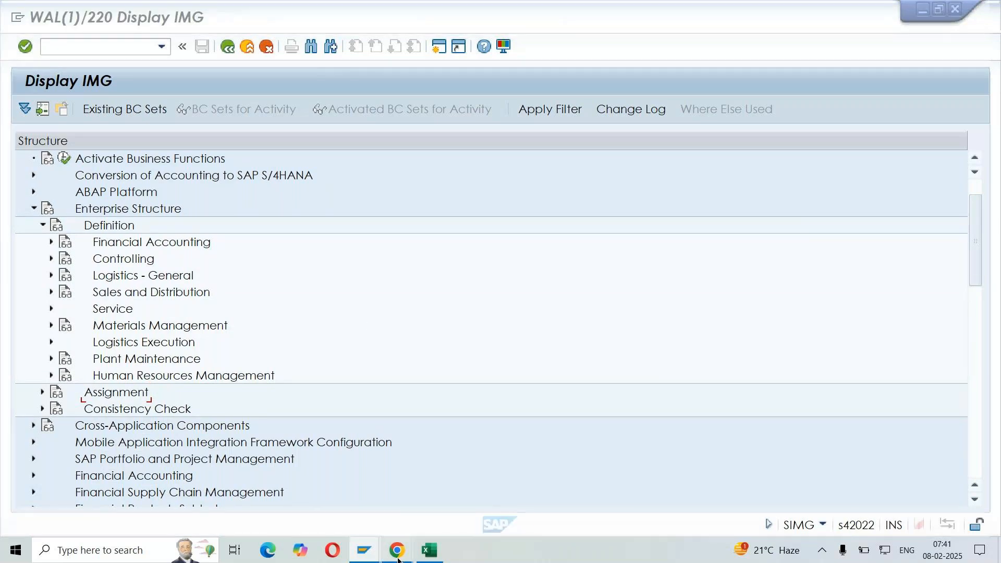
click(417, 490)
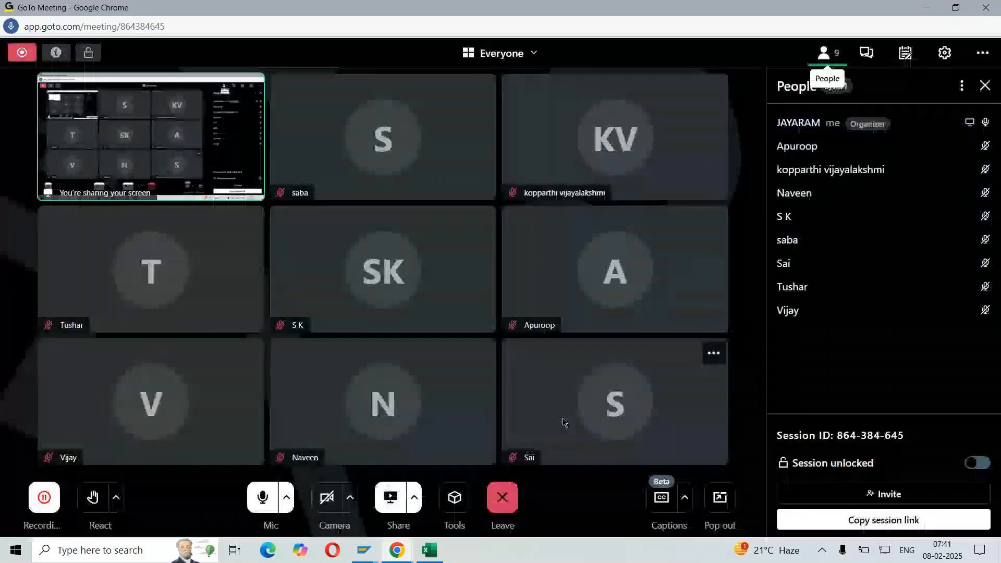